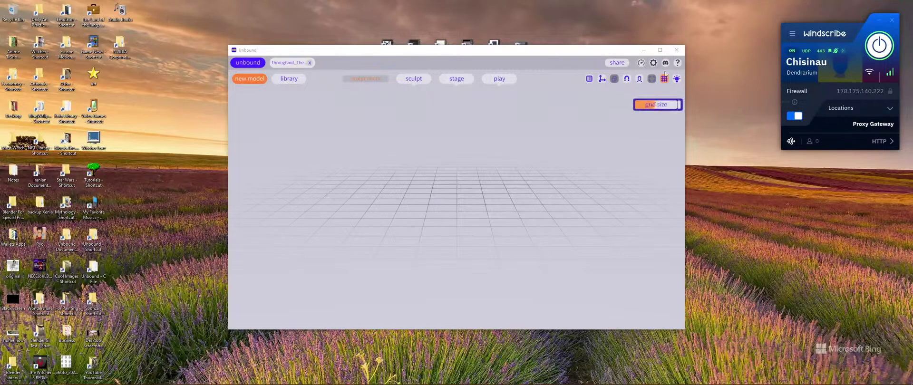
# Step: Maximize the Unbound window, start playing the audiobook MP3 "A Cyberpunk Saga: Box Set, Books 1-3" and clear its windows from the screen
pyautogui.click(660, 50)
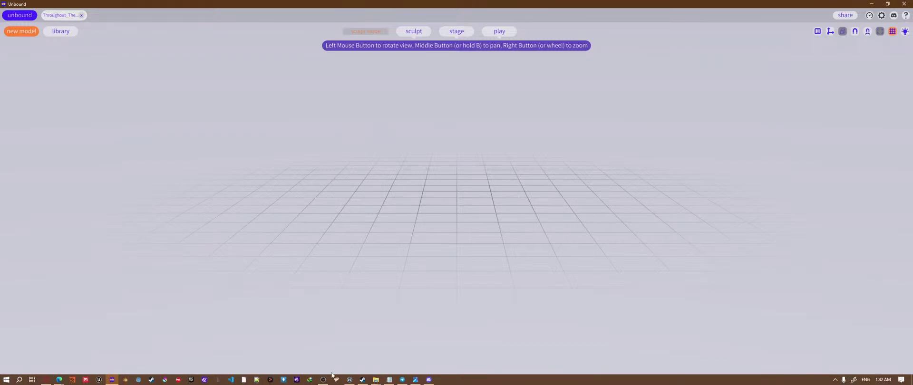
pyautogui.moveTo(376, 380)
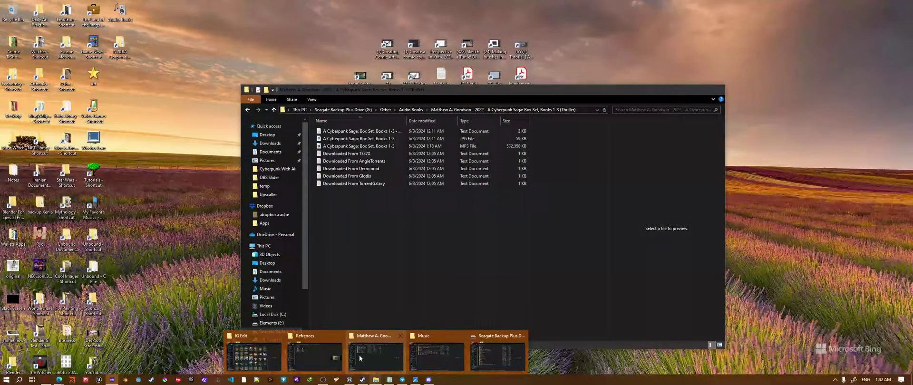
pyautogui.click(358, 355)
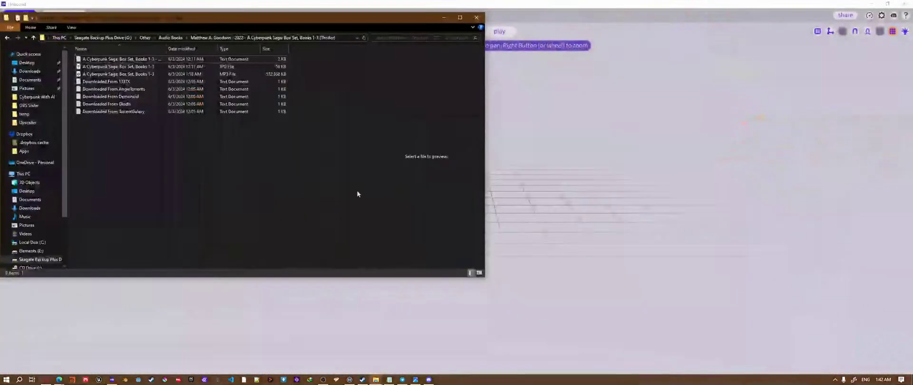
pyautogui.moveTo(244, 17); pyautogui.dragTo(547, 69)
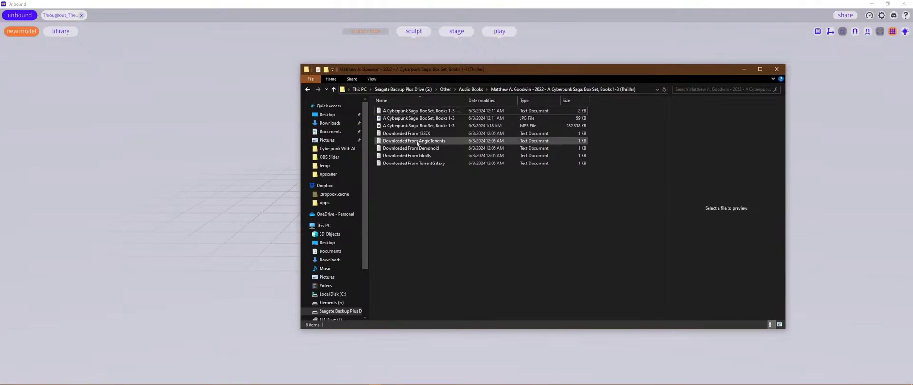
pyautogui.doubleClick(403, 126)
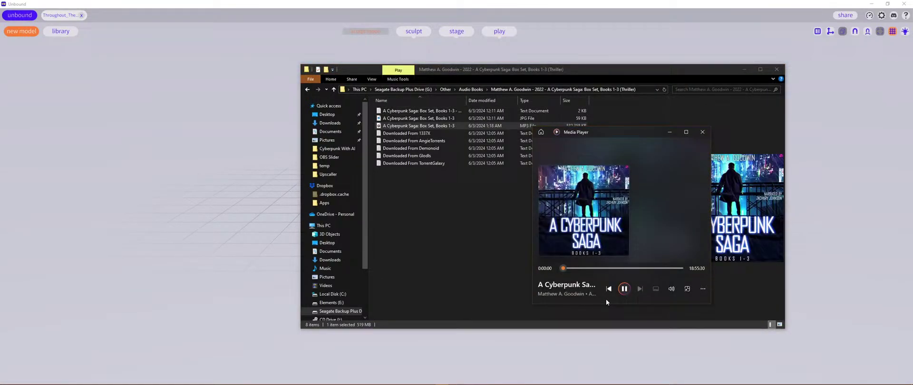
pyautogui.click(579, 268)
pyautogui.click(740, 69)
pyautogui.moveTo(620, 131); pyautogui.dragTo(912, 132)
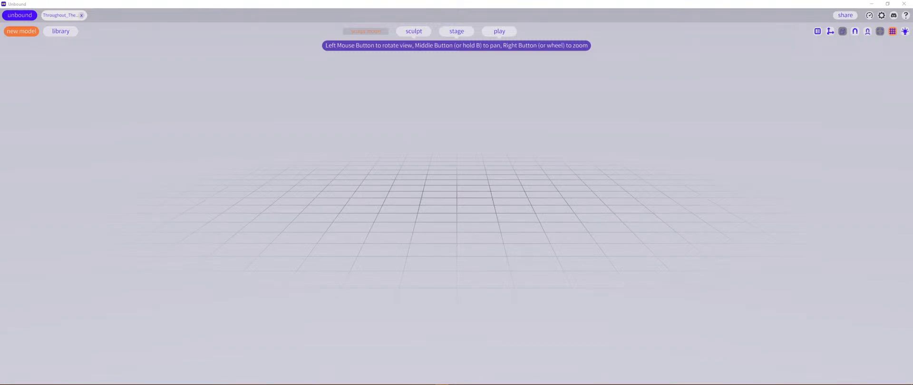
pyautogui.hotkey('alt', 'Tab')
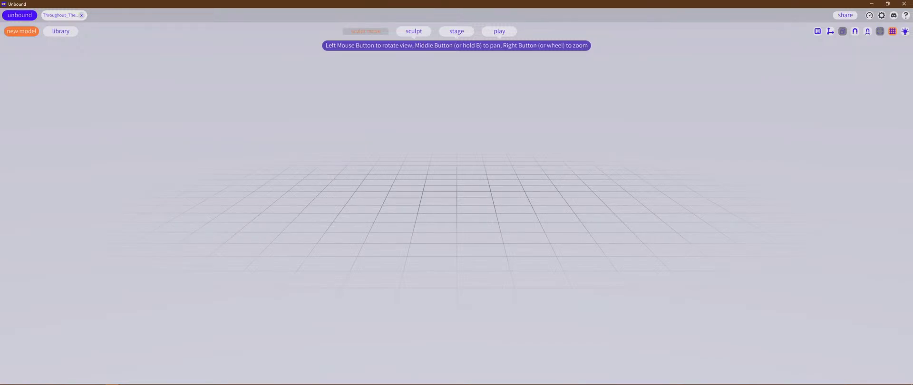
pyautogui.hotkey('alt', 'Tab')
pyautogui.moveTo(372, 176); pyautogui.dragTo(506, 204)
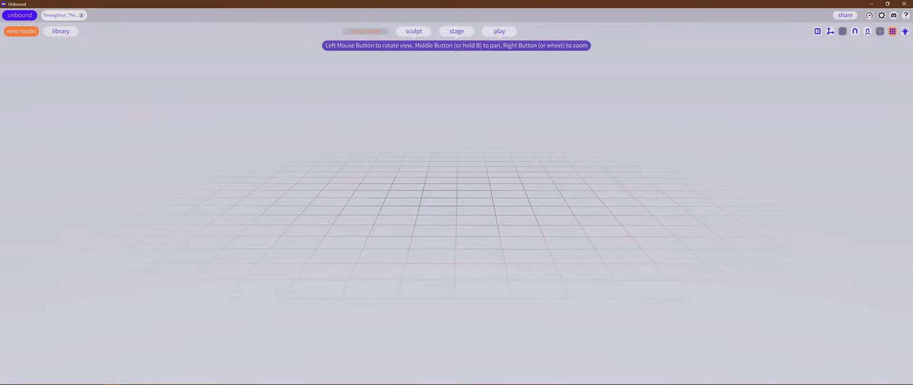
pyautogui.press('super+d')
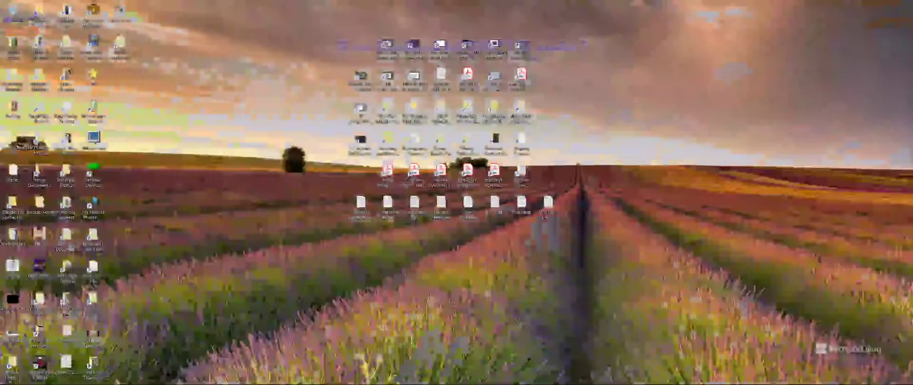
pyautogui.press('super+d')
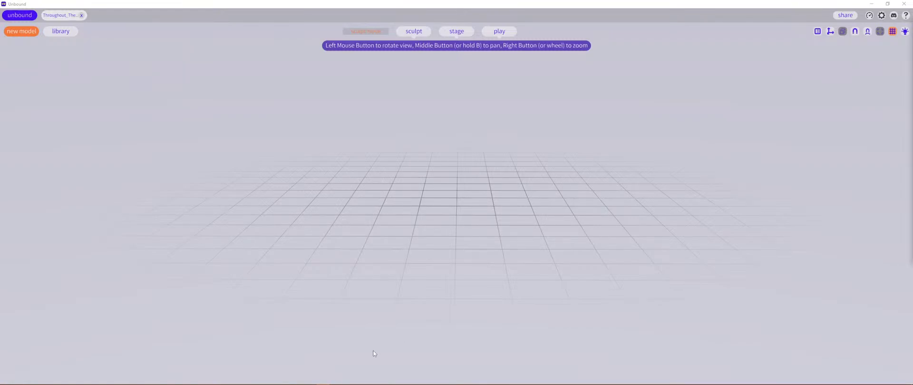
pyautogui.moveTo(375, 380)
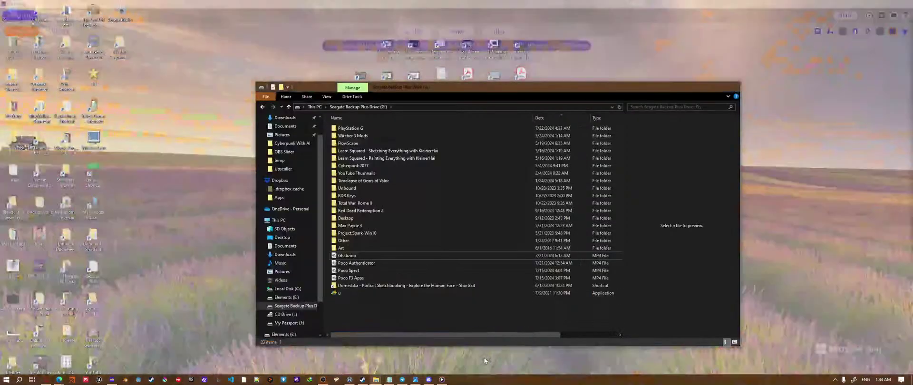
pyautogui.click(489, 359)
pyautogui.click(699, 87)
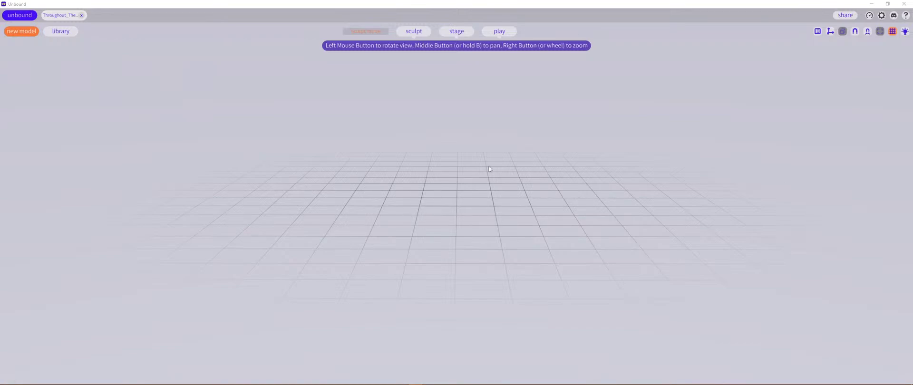
# Step: Create a new model from the default cube and enter edit mode on it
pyautogui.click(12, 31)
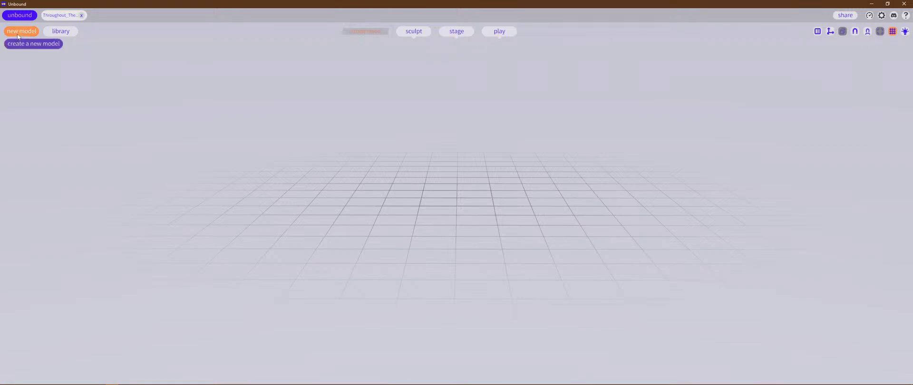
pyautogui.click(45, 43)
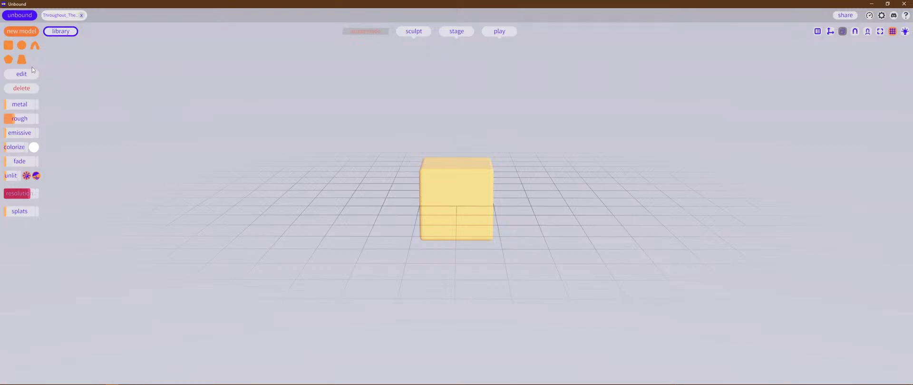
pyautogui.click(12, 74)
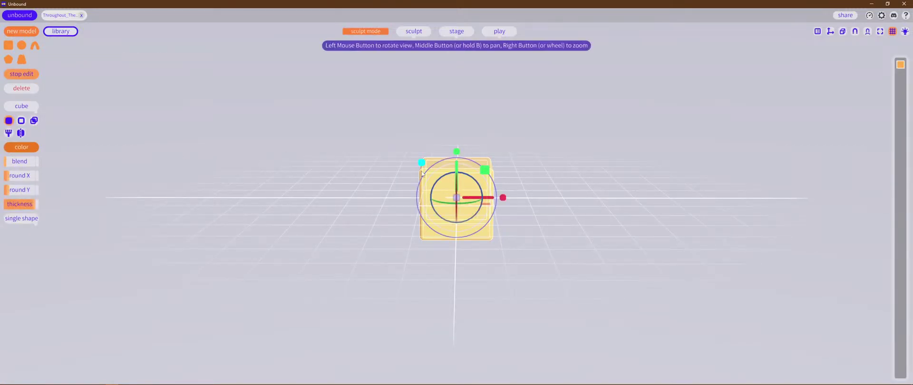
# Step: Color the cube dark blue-grey and round it almost fully along X into a cylinder
pyautogui.click(22, 151)
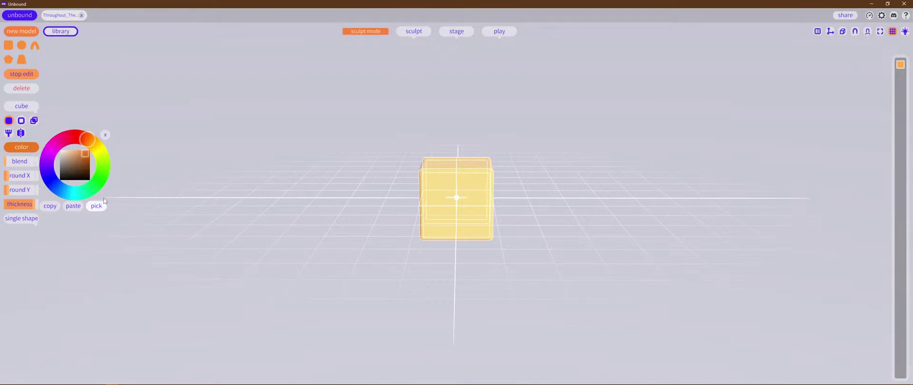
pyautogui.click(60, 193)
pyautogui.click(67, 170)
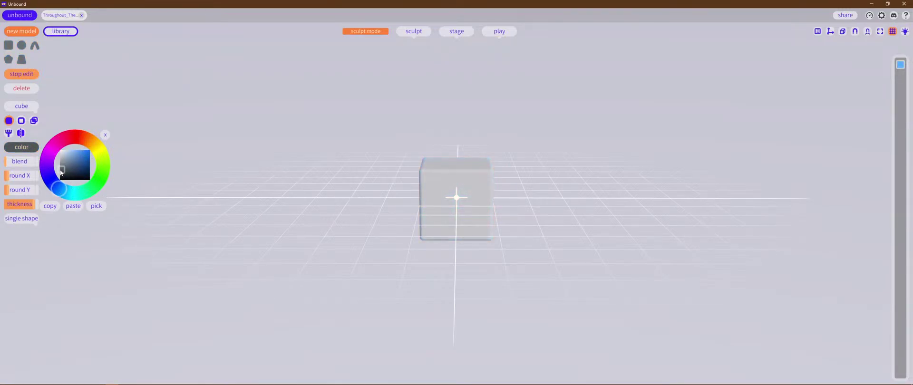
pyautogui.moveTo(69, 173); pyautogui.dragTo(71, 176)
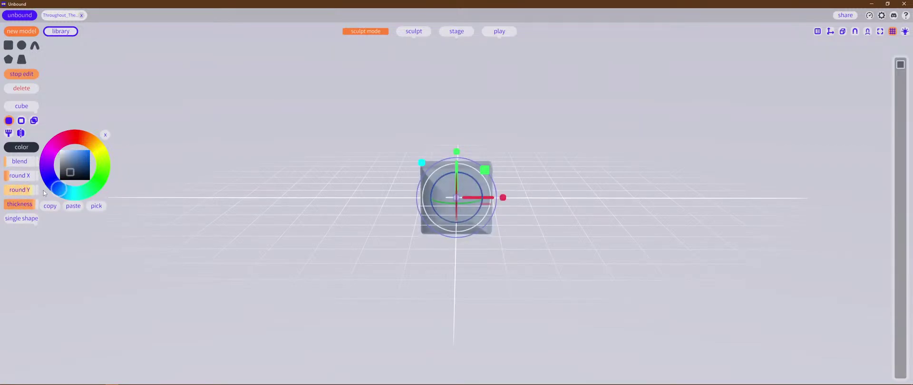
pyautogui.moveTo(44, 190); pyautogui.dragTo(73, 183)
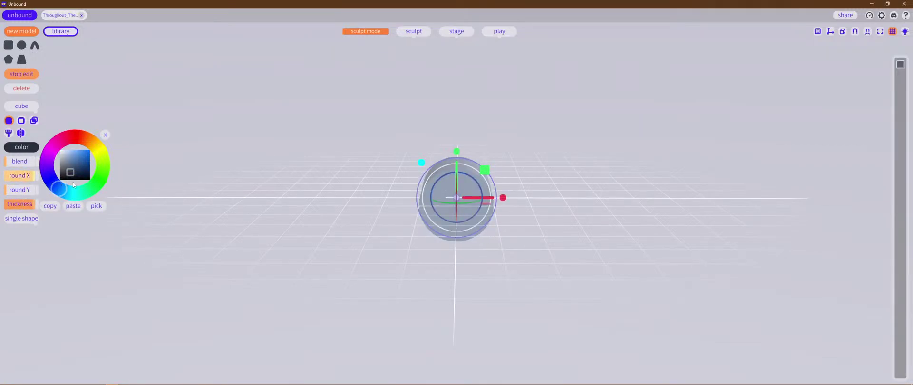
pyautogui.moveTo(342, 204); pyautogui.dragTo(466, 201)
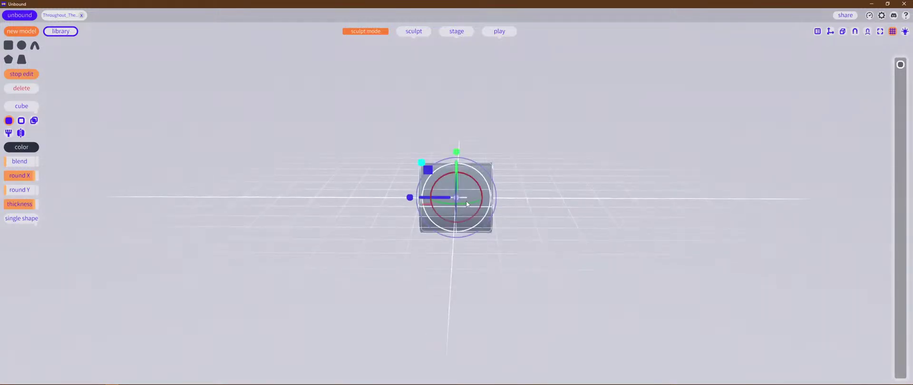
# Step: Rotate the cylinder -90 degrees about the X axis so it stands upright on the grid
pyautogui.press('r')
pyautogui.press('e')
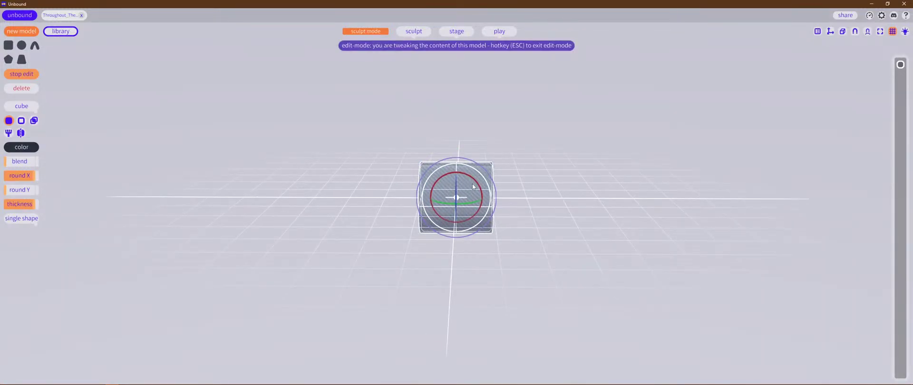
pyautogui.moveTo(473, 187); pyautogui.dragTo(406, 175, button='right')
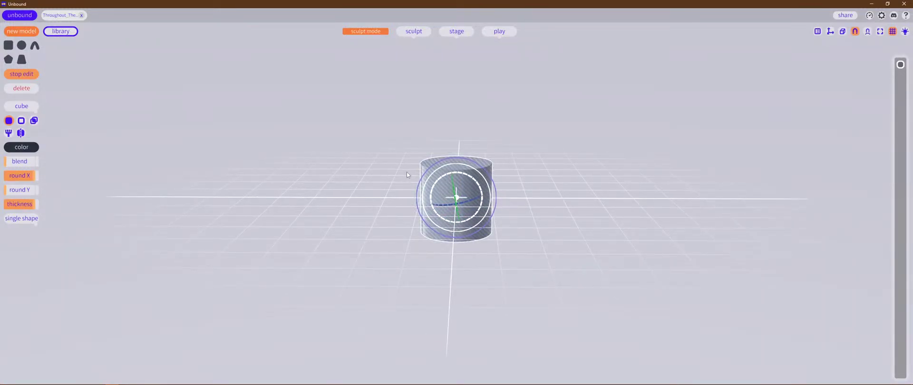
pyautogui.moveTo(347, 222); pyautogui.dragTo(386, 225)
pyautogui.press('w')
pyautogui.press('e')
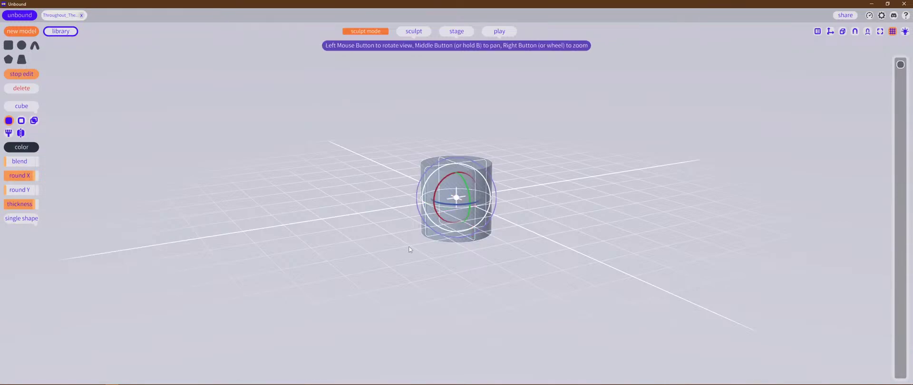
pyautogui.moveTo(409, 247); pyautogui.dragTo(445, 237)
pyautogui.keyDown('ctrl'); pyautogui.moveTo(471, 179); pyautogui.dragTo(422, 240); pyautogui.keyUp('ctrl')
pyautogui.moveTo(422, 237); pyautogui.dragTo(474, 238)
# Step: Flatten the upright cylinder into a disc with a thickness scale of about 0.26
pyautogui.press('w')
pyautogui.press('r')
pyautogui.moveTo(424, 257)
pyautogui.mouseDown()
pyautogui.moveTo(454, 252)
pyautogui.moveTo(437, 251)
pyautogui.mouseUp()
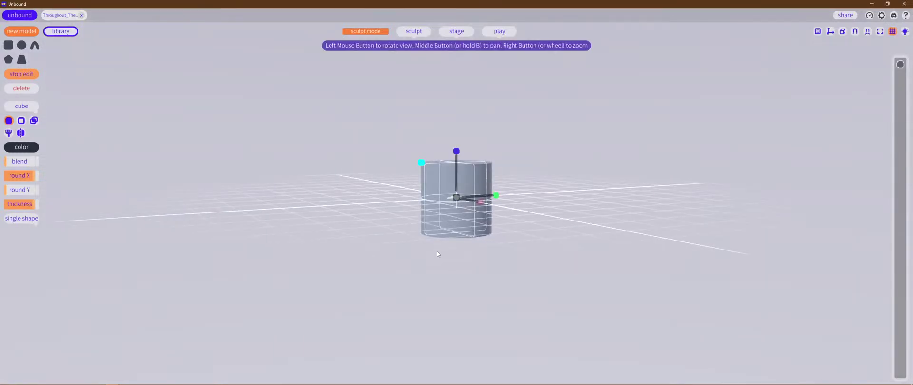
pyautogui.press('t')
pyautogui.moveTo(456, 163)
pyautogui.mouseDown()
pyautogui.moveTo(463, 215)
pyautogui.moveTo(458, 160)
pyautogui.moveTo(457, 174)
pyautogui.mouseUp()
pyautogui.press('w')
pyautogui.moveTo(367, 196); pyautogui.dragTo(247, 107)
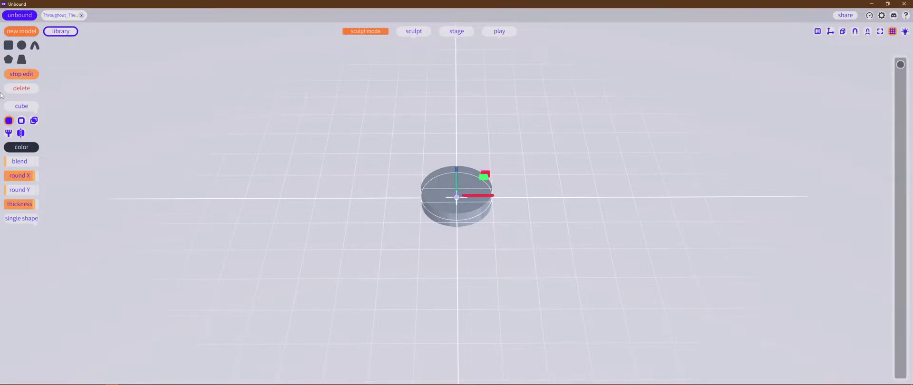
# Step: Show the sculpt tools and the transform and object list, and duplicate the disc by copying and pasting it
pyautogui.click(414, 31)
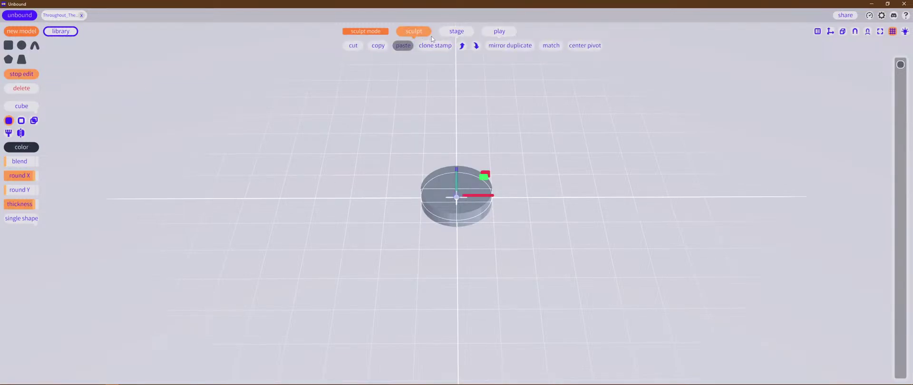
pyautogui.click(817, 32)
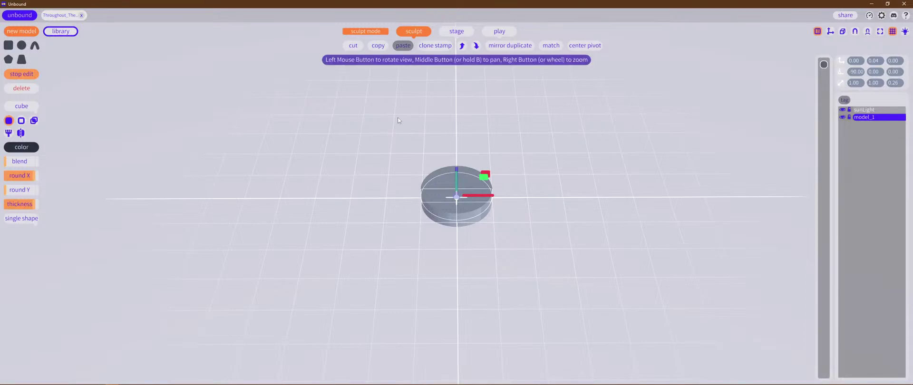
pyautogui.click(380, 46)
pyautogui.click(403, 46)
# Step: Scale the copied disc to 0.50 × 0.50 × 0.13 and raise it onto the base disc at a height of about 0.19
pyautogui.moveTo(530, 206); pyautogui.dragTo(531, 184)
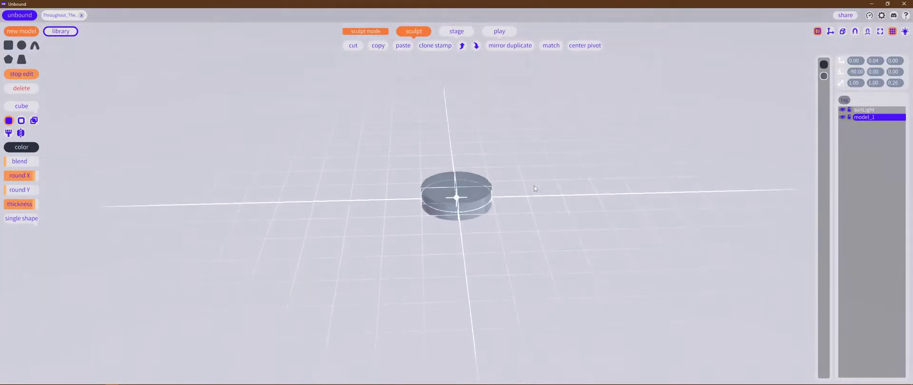
pyautogui.moveTo(459, 161)
pyautogui.mouseDown()
pyautogui.moveTo(464, 146)
pyautogui.moveTo(437, 147)
pyautogui.moveTo(462, 161)
pyautogui.mouseUp()
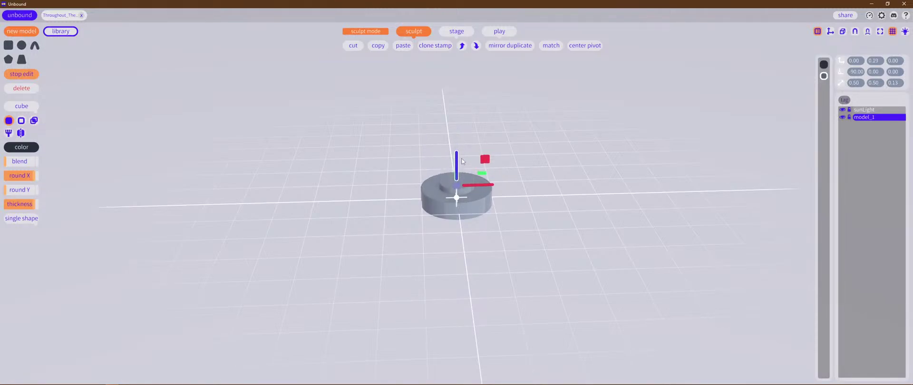
pyautogui.scroll(-5, 525, 258)
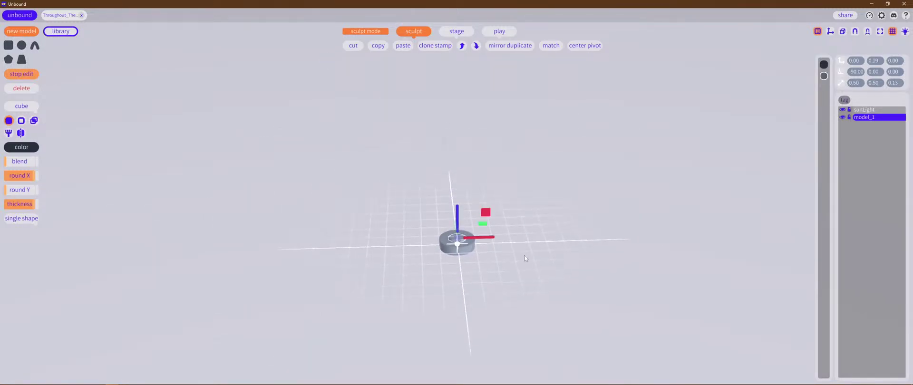
pyautogui.scroll(5, 527, 250)
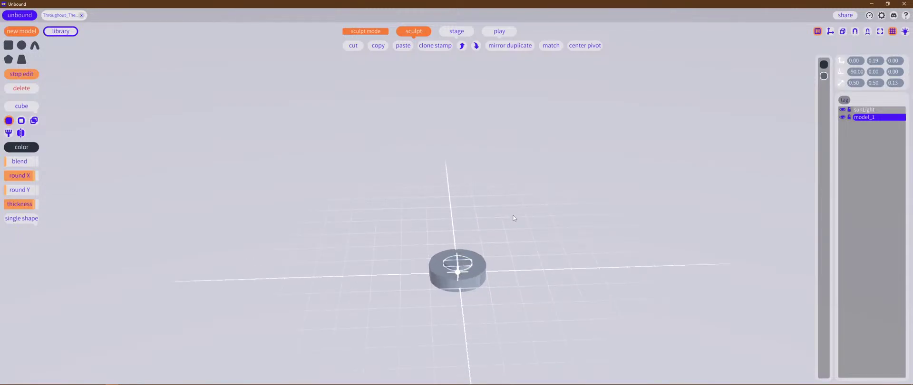
# Step: Stretch the small disc upward into a column with a length scale of about 1.37 standing on the base
pyautogui.doubleClick(460, 304)
pyautogui.moveTo(527, 303); pyautogui.dragTo(612, 273, button='middle')
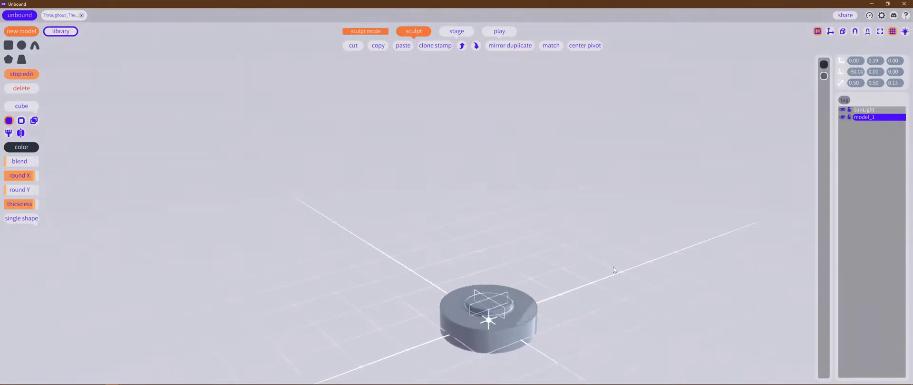
pyautogui.moveTo(493, 300); pyautogui.dragTo(496, 180)
pyautogui.scroll(-5, 514, 204)
pyautogui.scroll(4, 528, 204)
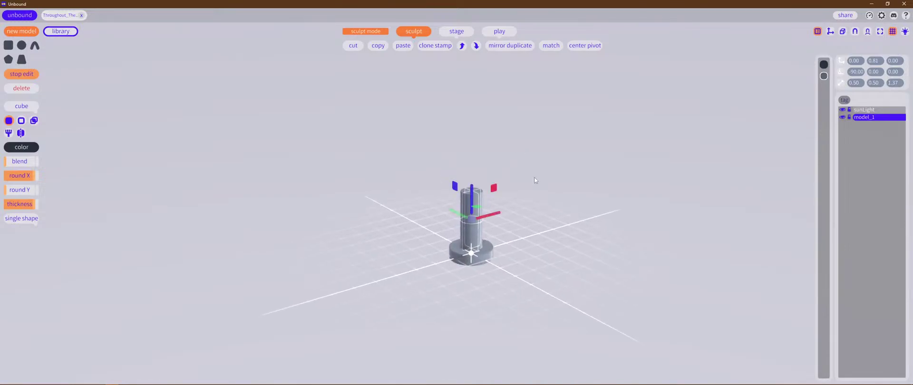
# Step: Extend the top of the column upward to a length scale of about 3.22
pyautogui.moveTo(535, 183); pyautogui.dragTo(472, 195, button='middle')
pyautogui.press('b')
pyautogui.moveTo(455, 184); pyautogui.dragTo(455, 102)
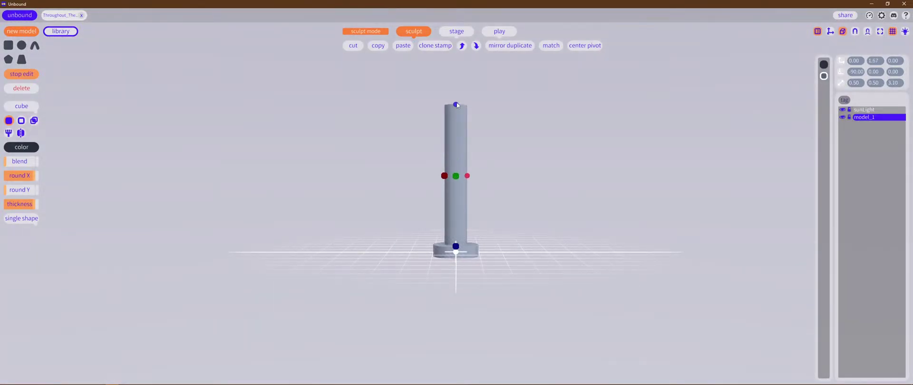
pyautogui.scroll(-2, 518, 218)
pyautogui.scroll(-3, 519, 218)
pyautogui.moveTo(513, 198); pyautogui.dragTo(516, 216, button='middle')
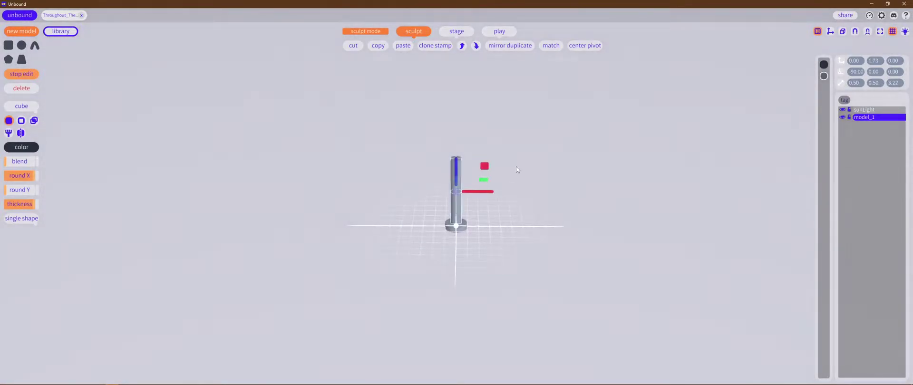
# Step: Extend the column upward to a length scale of about 6.27, and shrink it uniformly to about 0.20 × 0.20 × 3.39
pyautogui.moveTo(516, 172); pyautogui.dragTo(532, 244, button='middle')
pyautogui.press('b')
pyautogui.moveTo(470, 228); pyautogui.dragTo(468, 119)
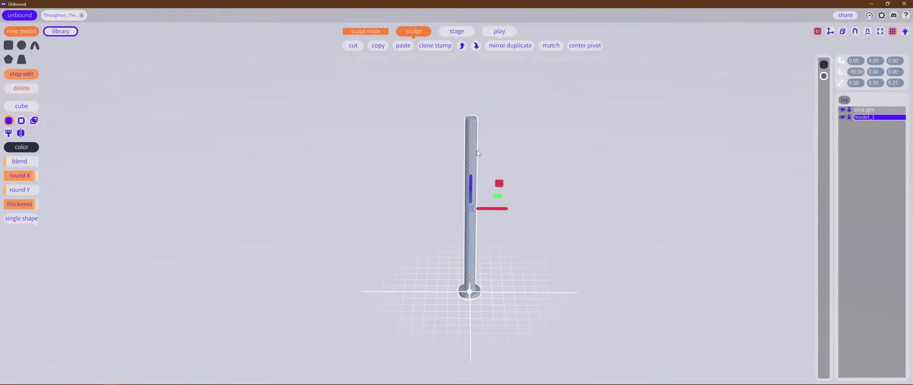
pyautogui.moveTo(436, 174); pyautogui.dragTo(453, 198)
# Step: Stretch the thin column's lower end down to the base disc, giving it a length scale of about 5.80
pyautogui.scroll(5, 521, 299)
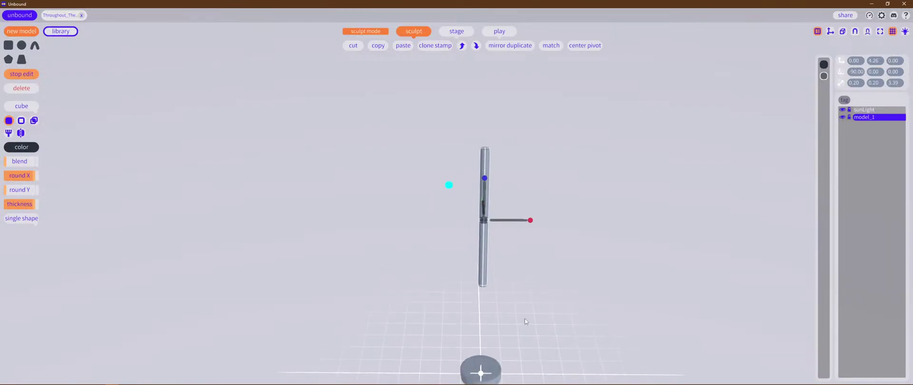
pyautogui.moveTo(524, 319); pyautogui.dragTo(516, 223, button='middle')
pyautogui.press('b')
pyautogui.moveTo(476, 192); pyautogui.dragTo(483, 284)
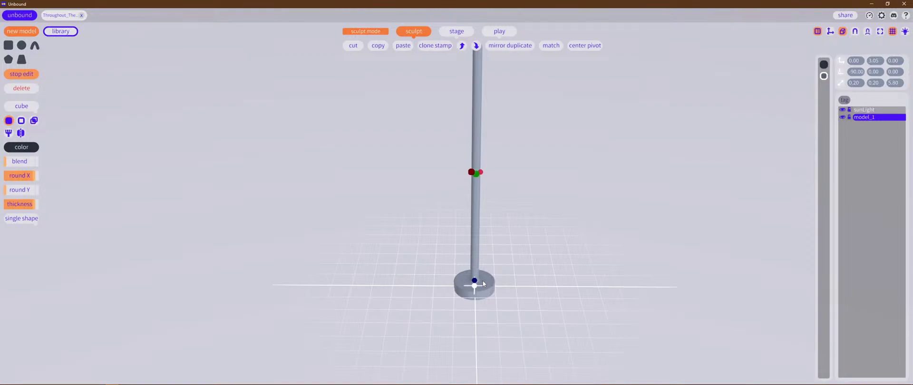
pyautogui.press('b')
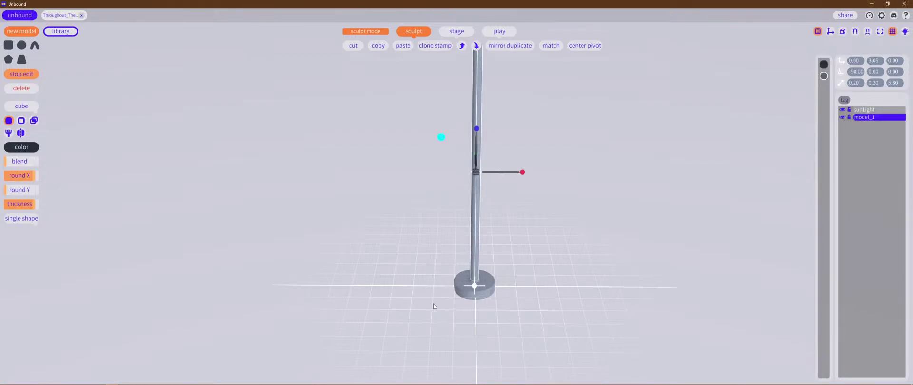
# Step: Scale the base disc down to about 0.73 × 0.73 × 0.19 and raise it to a height of about 0.06
pyautogui.click(492, 292)
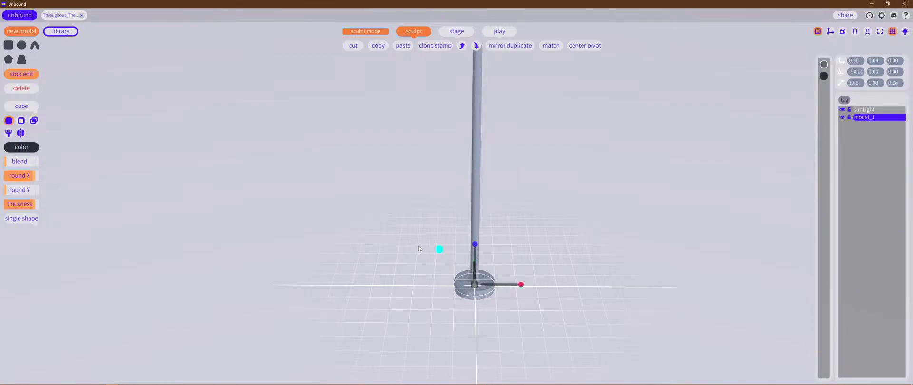
pyautogui.moveTo(438, 250); pyautogui.dragTo(447, 261)
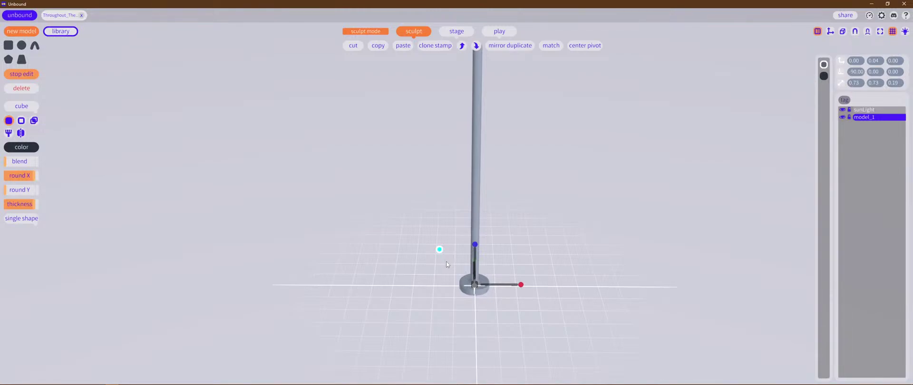
pyautogui.scroll(5, 547, 304)
pyautogui.moveTo(533, 239); pyautogui.dragTo(487, 115, button='middle')
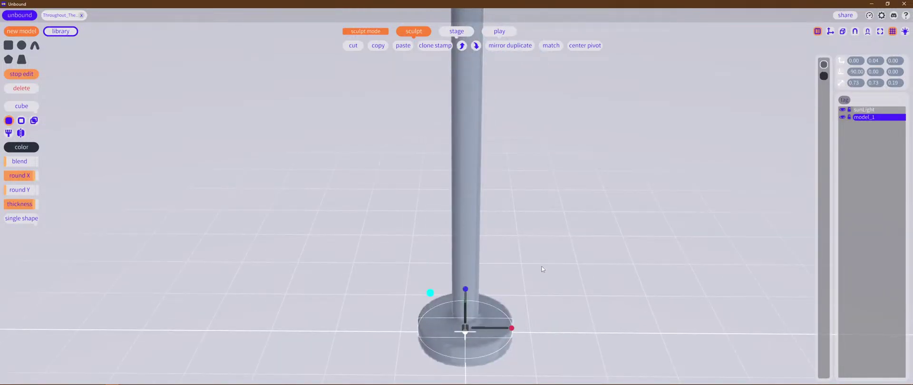
pyautogui.moveTo(541, 266); pyautogui.dragTo(543, 241, button='right')
pyautogui.press('w')
pyautogui.moveTo(467, 304); pyautogui.dragTo(477, 301)
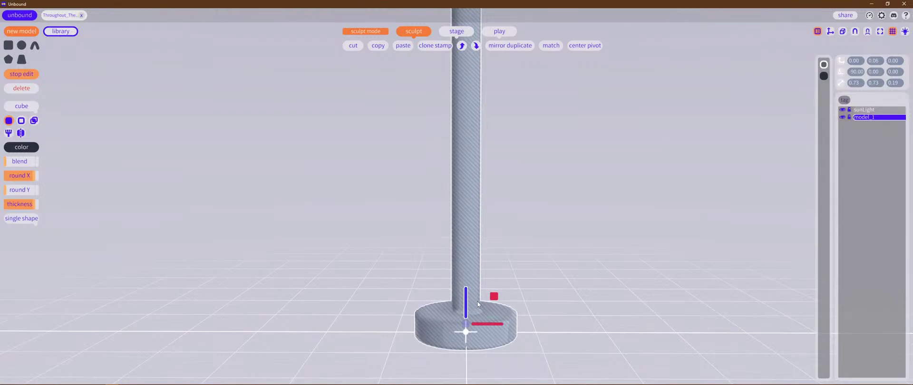
# Step: Leave shape editing and lower the resolution of the whole pole model
pyautogui.scroll(-5, 479, 217)
pyautogui.moveTo(563, 218); pyautogui.dragTo(583, 347, button='middle')
pyautogui.moveTo(593, 193); pyautogui.dragTo(527, 235, button='right')
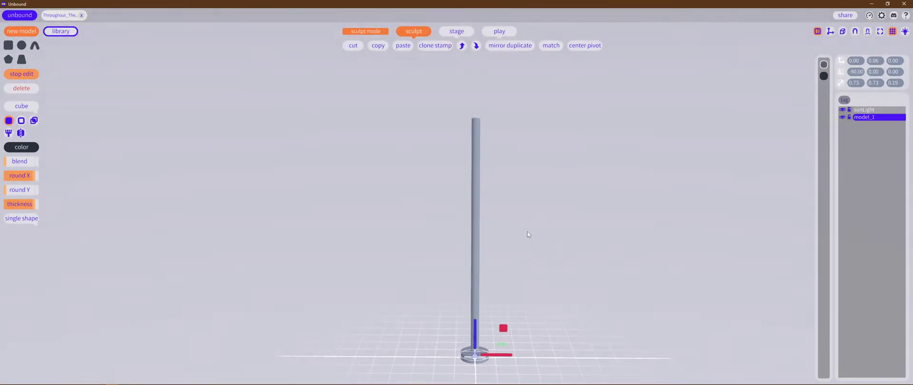
pyautogui.click(22, 74)
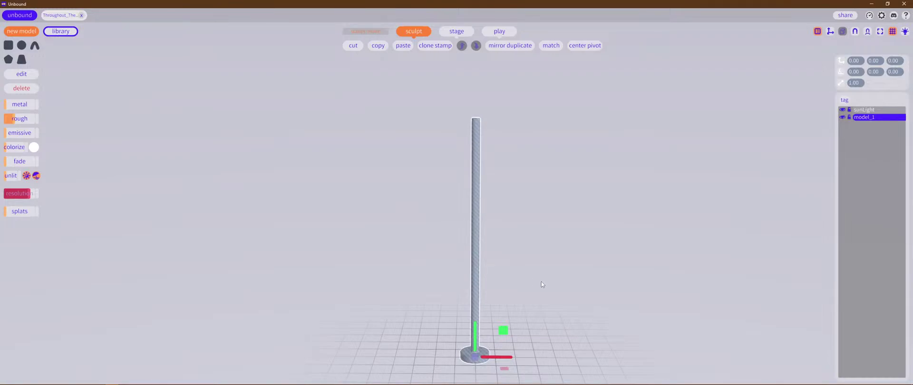
pyautogui.click(15, 196)
pyautogui.moveTo(14, 197); pyautogui.dragTo(18, 201)
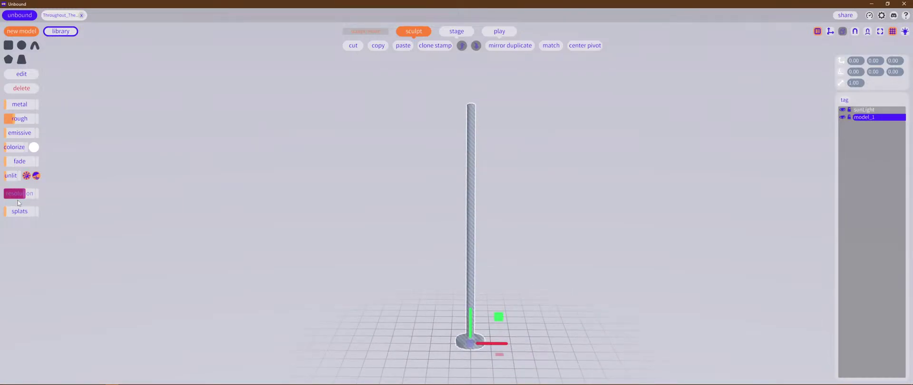
pyautogui.doubleClick(471, 217)
pyautogui.scroll(5, 507, 197)
pyautogui.scroll(-4, 543, 287)
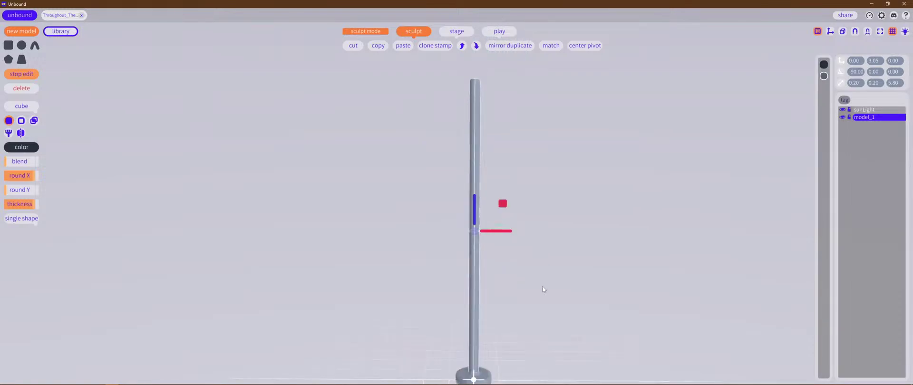
pyautogui.doubleClick(567, 308)
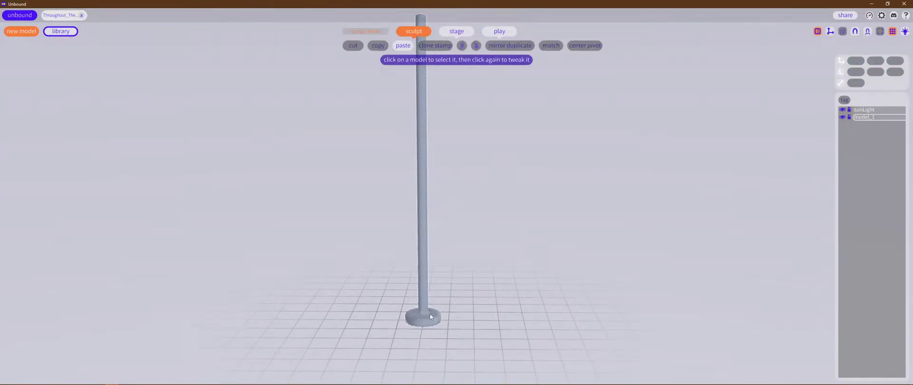
# Step: Raise the pole model's roughness to near the maximum and its metal value to about a quarter
pyautogui.click(430, 313)
pyautogui.moveTo(11, 117); pyautogui.dragTo(41, 121)
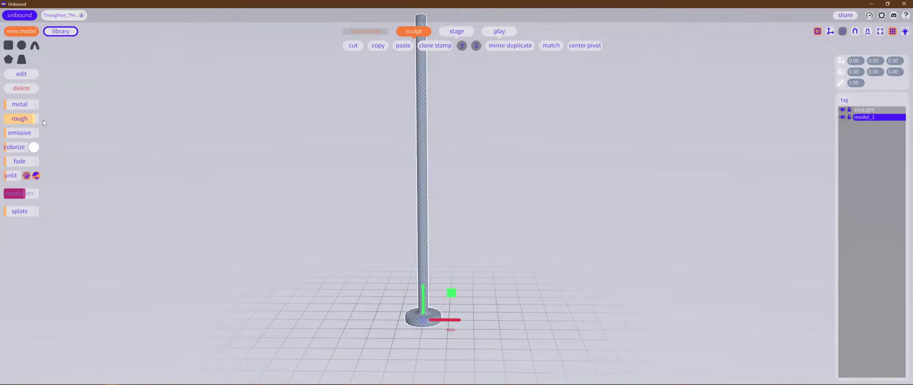
pyautogui.scroll(3, 373, 163)
pyautogui.scroll(3, 373, 162)
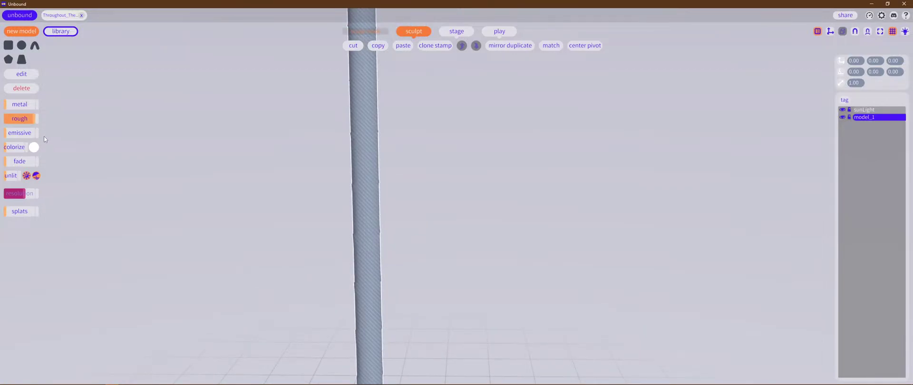
pyautogui.moveTo(29, 120)
pyautogui.mouseDown()
pyautogui.moveTo(6, 122)
pyautogui.moveTo(31, 125)
pyautogui.mouseUp()
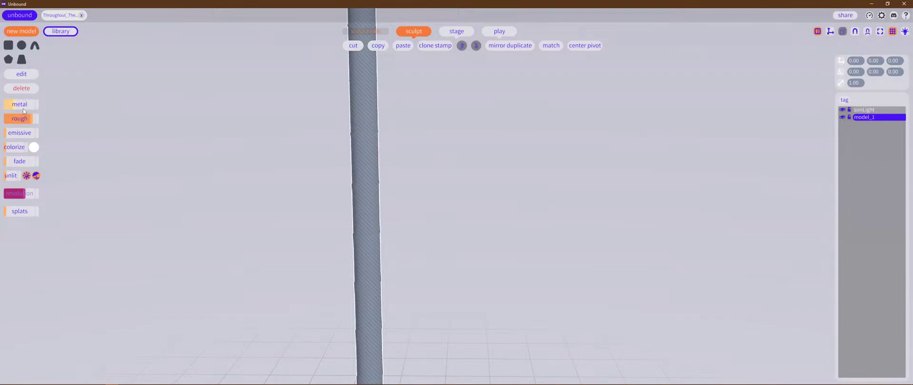
pyautogui.scroll(-5, 459, 157)
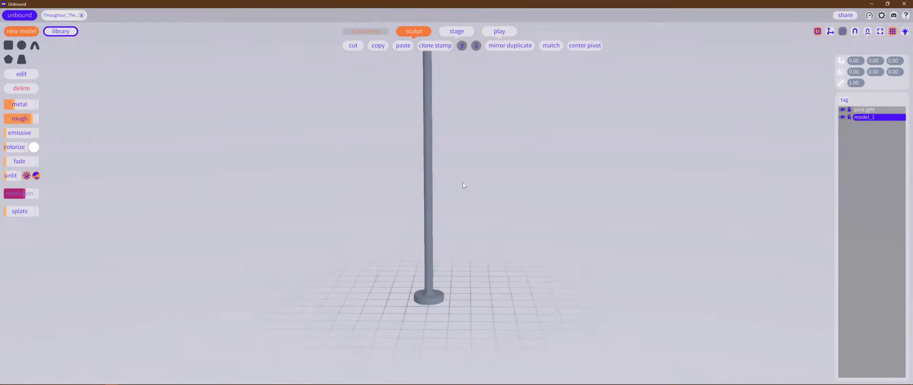
# Step: Add a cube of scale about 3.34 beside the pole's upper part and fully round it in X into a cylinder
pyautogui.moveTo(486, 173); pyautogui.dragTo(509, 238, button='middle')
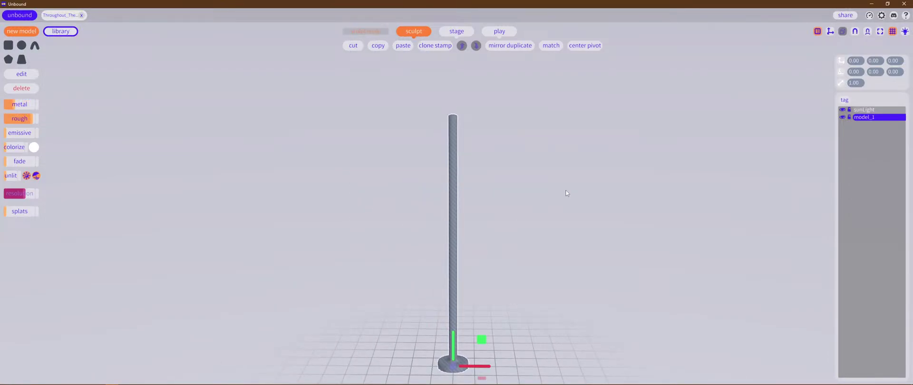
pyautogui.moveTo(566, 191)
pyautogui.mouseDown(button='middle')
pyautogui.moveTo(544, 241)
pyautogui.moveTo(453, 297)
pyautogui.moveTo(544, 239)
pyautogui.moveTo(566, 196)
pyautogui.mouseUp(button='middle')
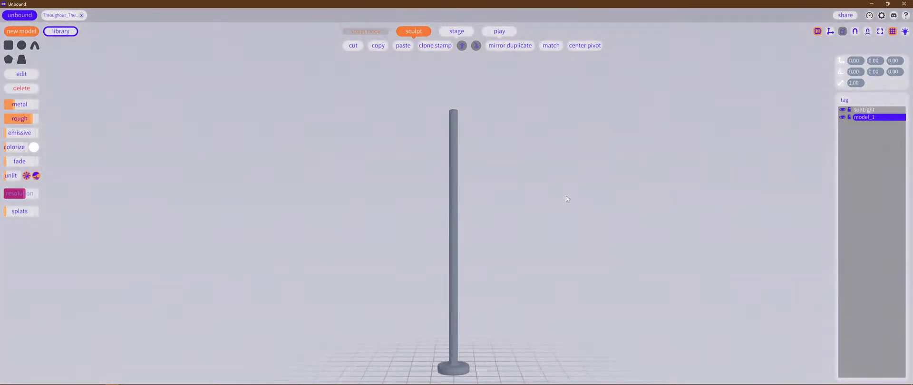
pyautogui.moveTo(566, 199); pyautogui.dragTo(551, 213, button='right')
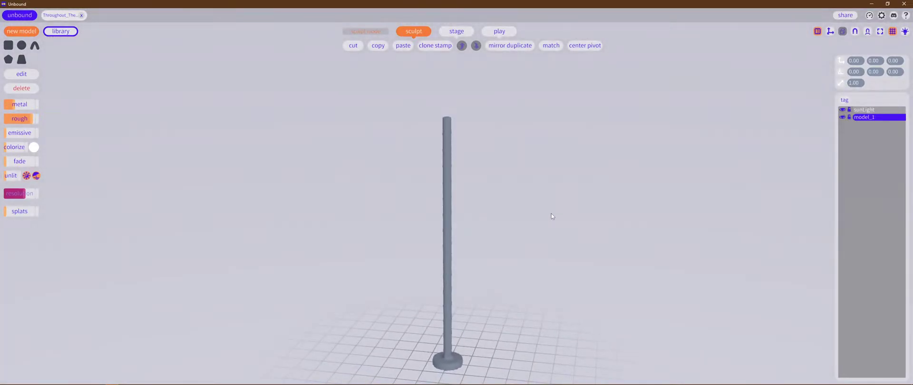
pyautogui.click(8, 46)
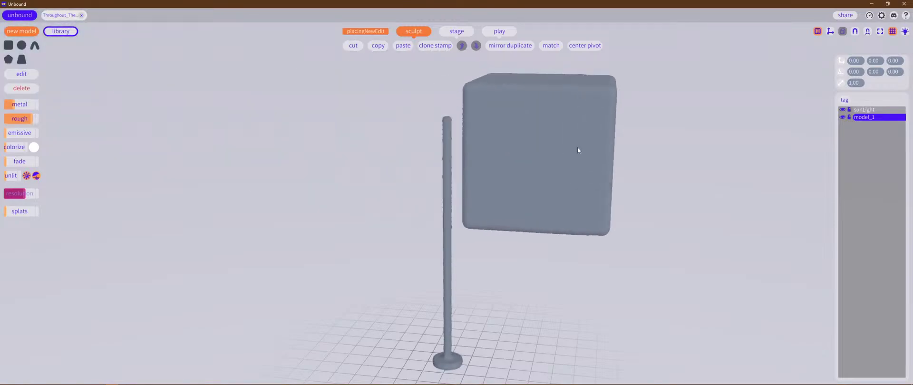
pyautogui.click(577, 151)
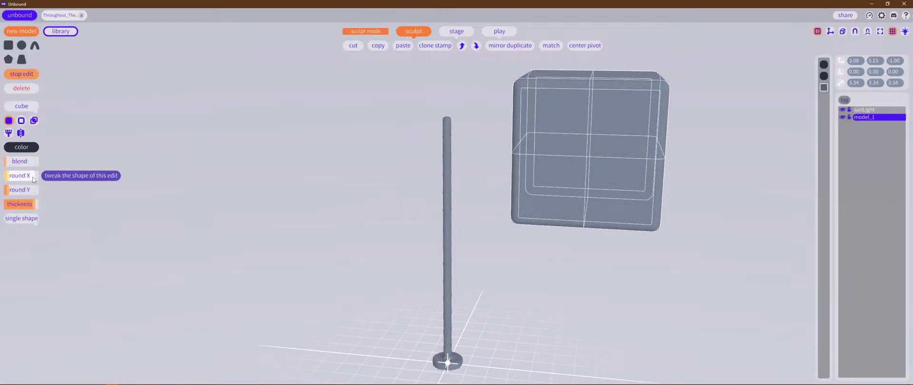
pyautogui.moveTo(27, 193); pyautogui.dragTo(152, 185)
# Step: Flatten the cylinder to a depth of about 0.29 and move the disc against the pole at about 0.10, 5.13, 0.28
pyautogui.moveTo(633, 187); pyautogui.dragTo(529, 265, button='right')
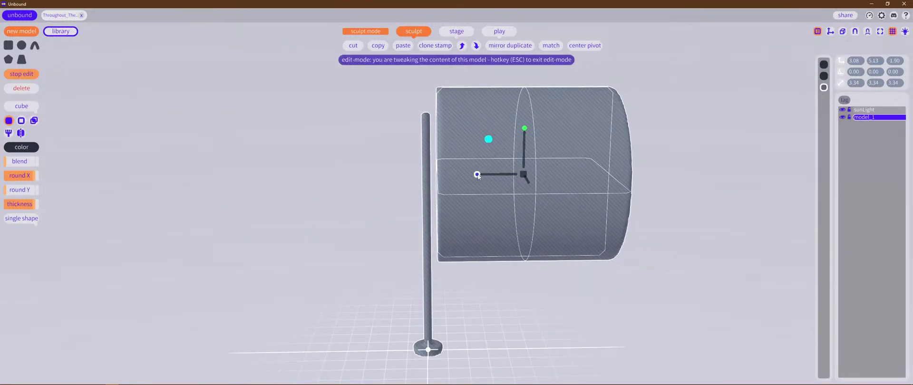
pyautogui.moveTo(477, 176); pyautogui.dragTo(520, 177)
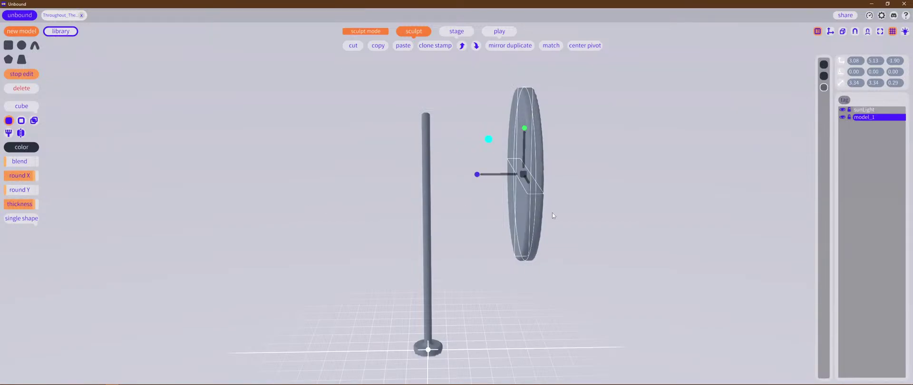
pyautogui.moveTo(360, 228); pyautogui.dragTo(450, 233, button='middle')
pyautogui.moveTo(420, 246); pyautogui.dragTo(512, 190, button='middle')
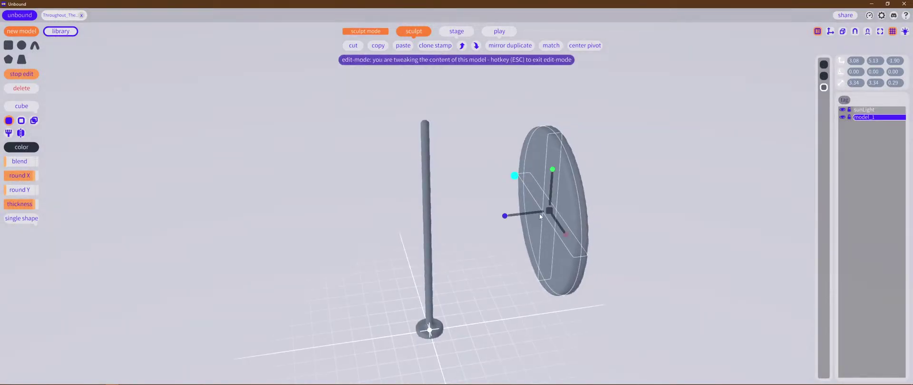
pyautogui.moveTo(522, 220); pyautogui.dragTo(624, 292, button='middle')
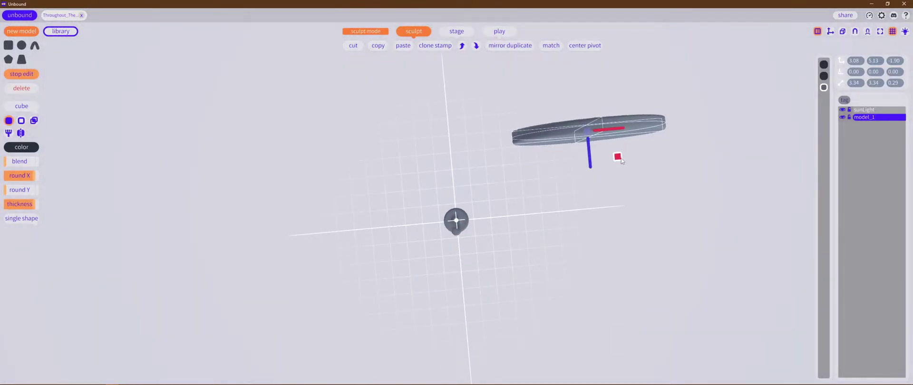
pyautogui.moveTo(621, 160); pyautogui.dragTo(493, 270)
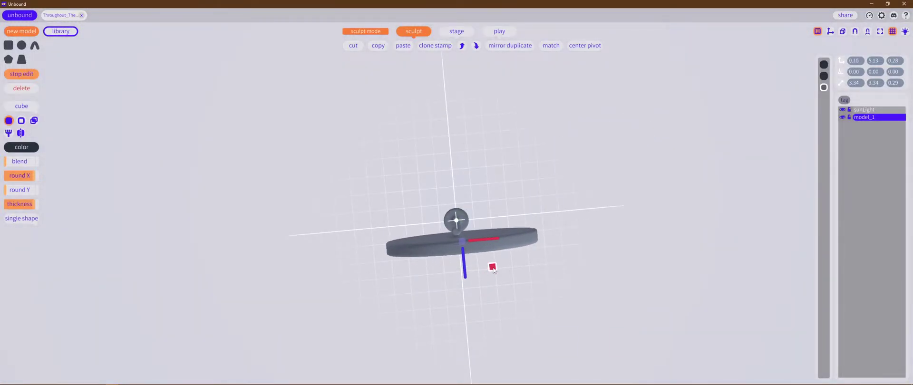
# Step: Scale the upright disc on the pole down uniformly to about 1.57 × 1.57 × 0.13
pyautogui.moveTo(493, 270); pyautogui.dragTo(521, 185, button='right')
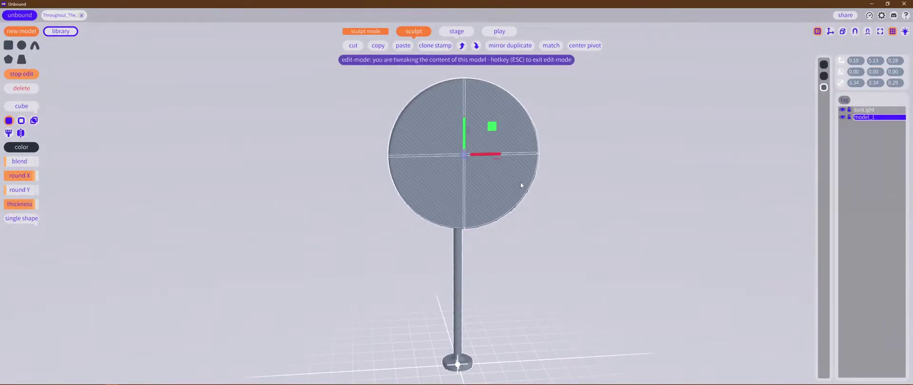
pyautogui.moveTo(436, 123)
pyautogui.mouseDown()
pyautogui.moveTo(444, 143)
pyautogui.moveTo(440, 129)
pyautogui.mouseUp()
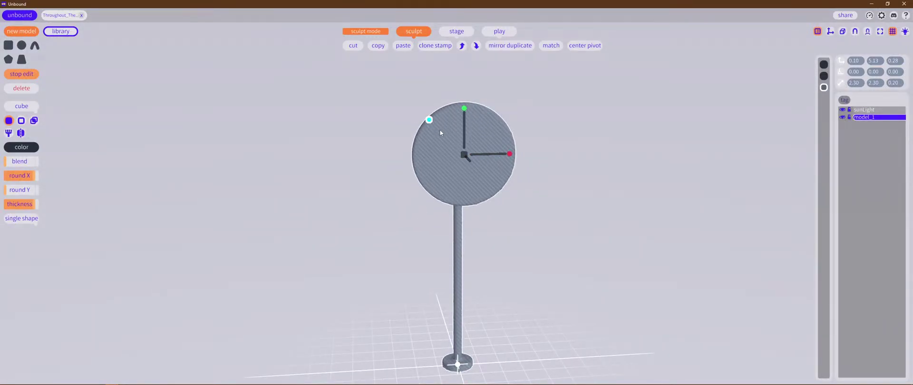
pyautogui.moveTo(419, 188); pyautogui.dragTo(530, 187, button='right')
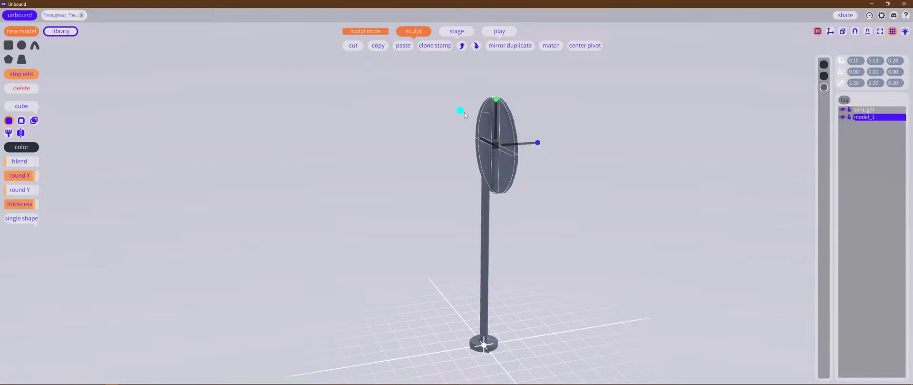
pyautogui.moveTo(464, 112); pyautogui.dragTo(335, 108, button='right')
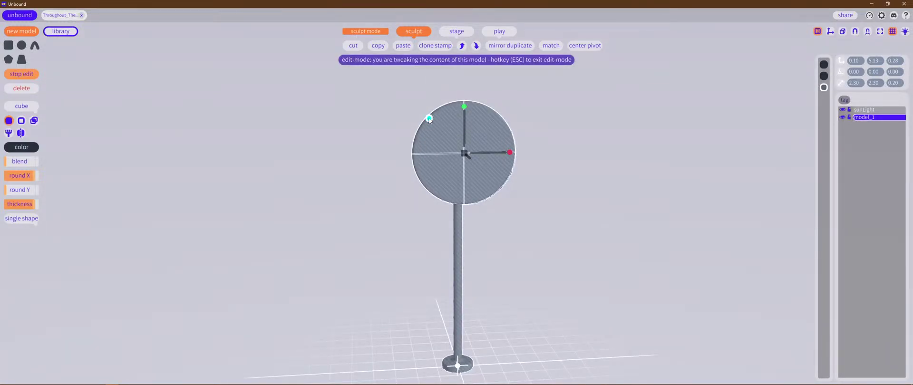
pyautogui.moveTo(429, 119); pyautogui.dragTo(438, 132)
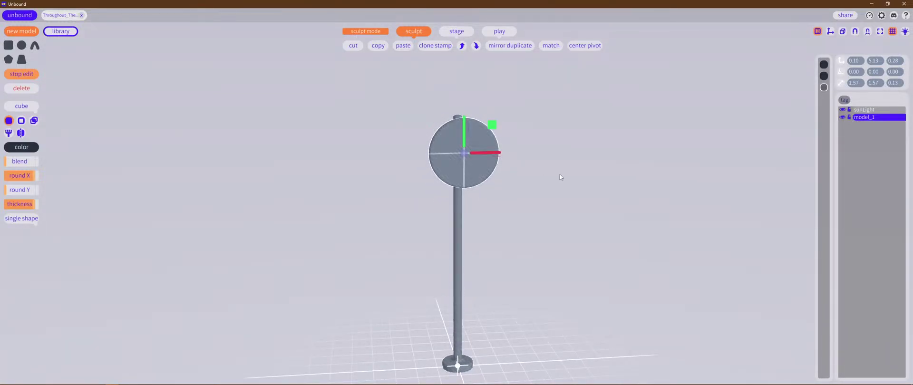
# Step: Centre the upright disc on the pole's top at about 0.00, 5.64, 0.26
pyautogui.moveTo(560, 177); pyautogui.dragTo(529, 149, button='right')
pyautogui.moveTo(487, 124); pyautogui.dragTo(481, 100)
pyautogui.moveTo(507, 113); pyautogui.dragTo(403, 198, button='right')
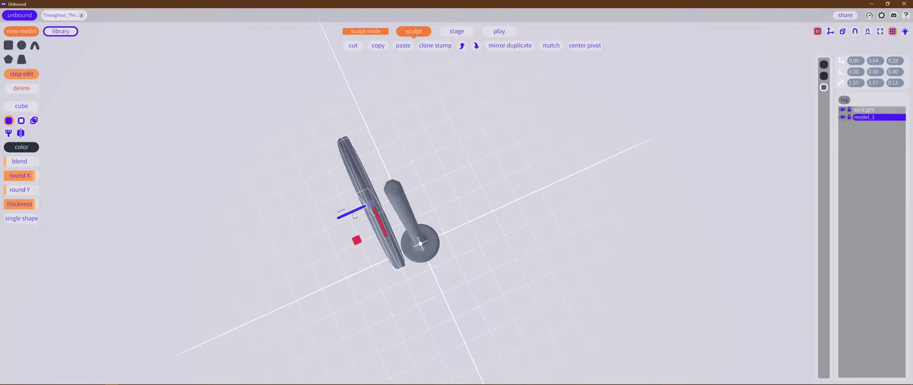
pyautogui.moveTo(348, 216); pyautogui.dragTo(352, 214)
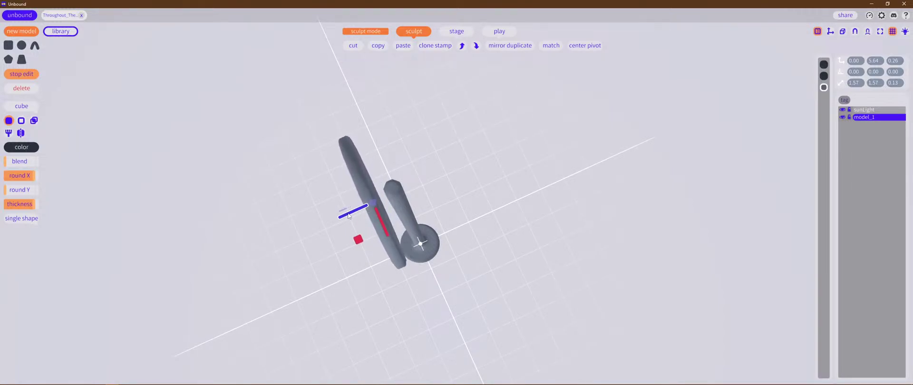
# Step: Cut the upright disc out of the pole model, leave shape editing and deselect the model
pyautogui.hotkey('ctrl', 'x')
pyautogui.click(572, 194)
pyautogui.click(573, 194)
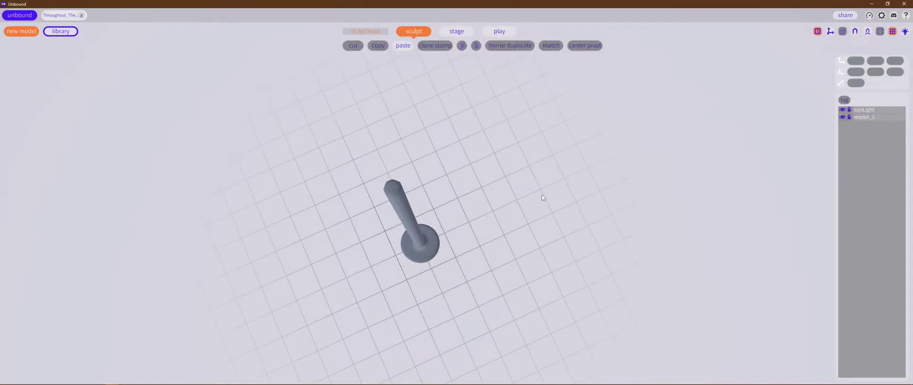
# Step: Paste the cut upright disc as its own model in front of the pole's top at about X 0.00, Y 5.64
pyautogui.hotkey('ctrl', 'v')
pyautogui.moveTo(354, 217); pyautogui.dragTo(359, 215)
pyautogui.moveTo(525, 202); pyautogui.dragTo(468, 166, button='middle')
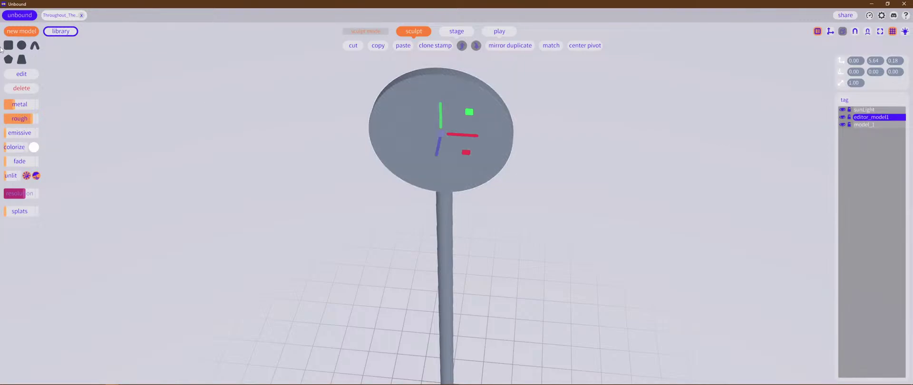
# Step: Open the upright disc model for shape editing and recolour the disc a muted light blue
pyautogui.click(22, 75)
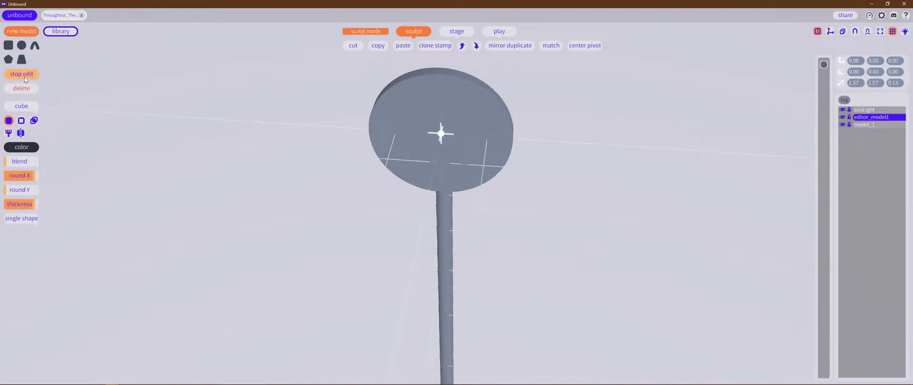
pyautogui.click(26, 148)
pyautogui.moveTo(74, 177); pyautogui.dragTo(77, 166)
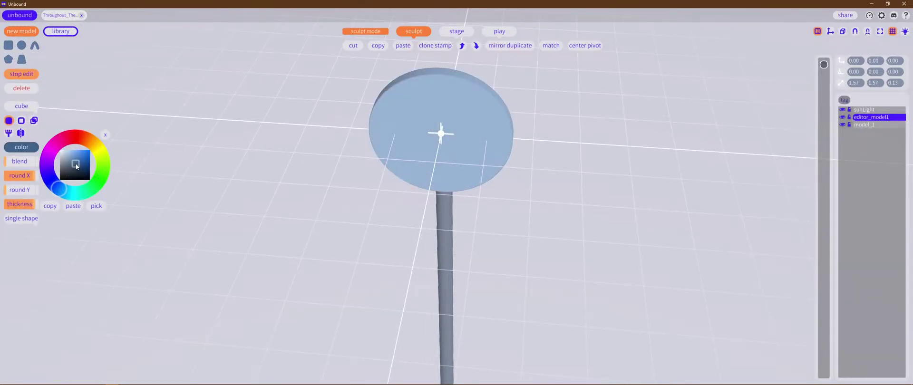
pyautogui.moveTo(60, 189); pyautogui.dragTo(66, 195)
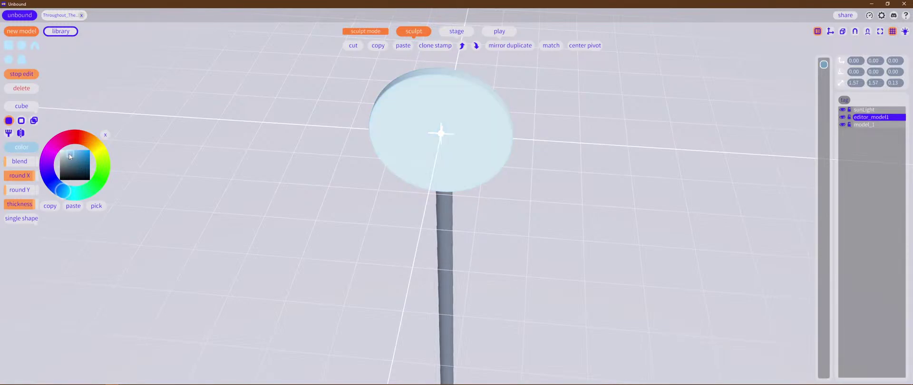
pyautogui.moveTo(153, 197); pyautogui.dragTo(190, 259, button='middle')
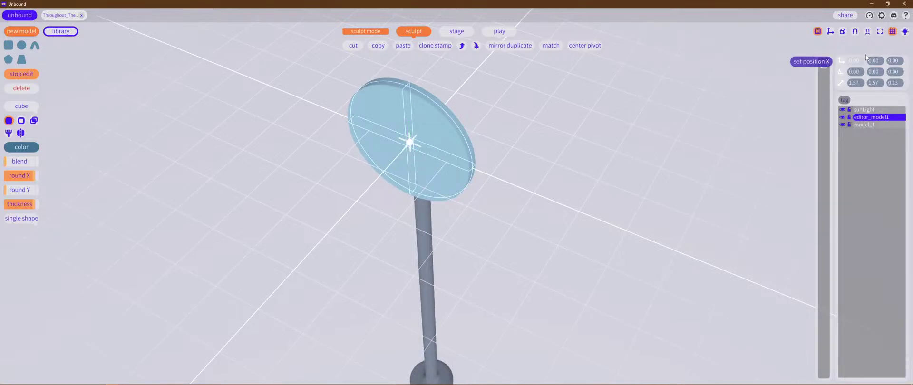
pyautogui.click(892, 31)
pyautogui.moveTo(561, 198)
pyautogui.mouseDown(button='middle')
pyautogui.moveTo(576, 187)
pyautogui.moveTo(569, 206)
pyautogui.mouseUp(button='middle')
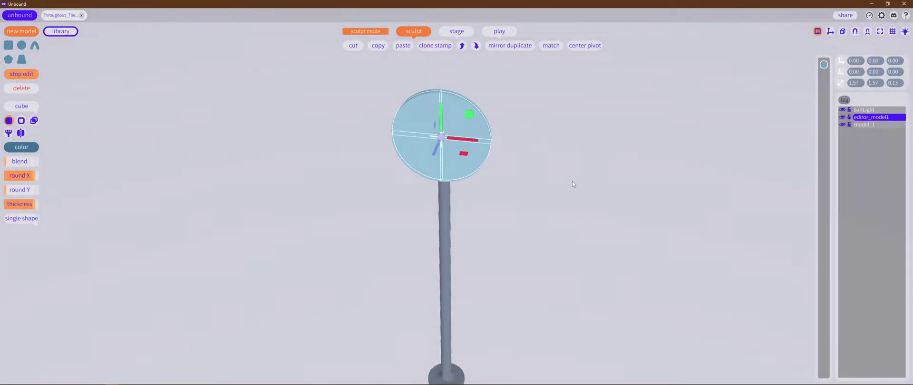
pyautogui.click(893, 32)
# Step: Duplicate the light blue disc in place inside the same model
pyautogui.moveTo(504, 122); pyautogui.dragTo(515, 189, button='middle')
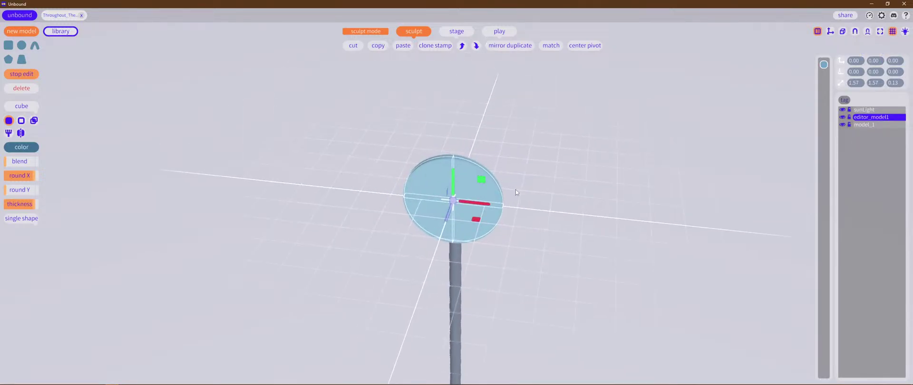
pyautogui.scroll(5, 518, 149)
pyautogui.moveTo(518, 149)
pyautogui.mouseDown(button='right')
pyautogui.moveTo(611, 153)
pyautogui.moveTo(473, 166)
pyautogui.moveTo(518, 137)
pyautogui.moveTo(495, 161)
pyautogui.moveTo(455, 169)
pyautogui.moveTo(417, 135)
pyautogui.moveTo(541, 161)
pyautogui.moveTo(500, 185)
pyautogui.moveTo(609, 147)
pyautogui.moveTo(534, 148)
pyautogui.moveTo(605, 142)
pyautogui.mouseUp(button='right')
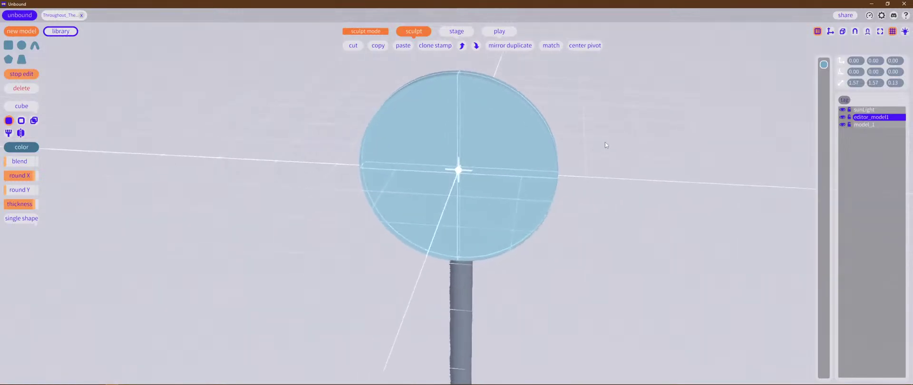
pyautogui.doubleClick(430, 143)
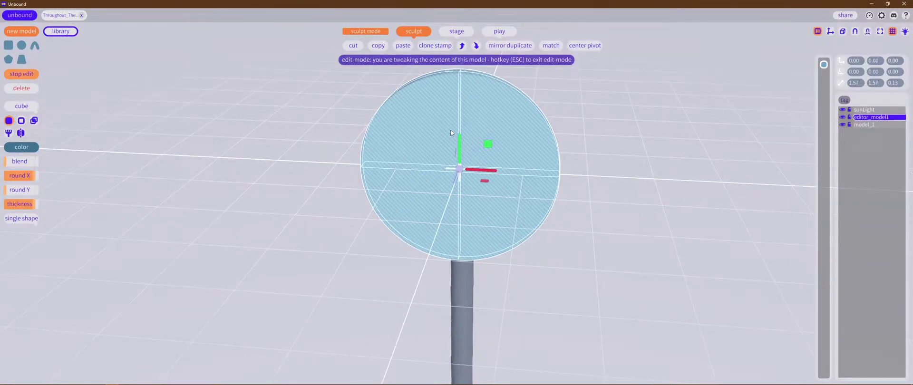
pyautogui.click(380, 49)
pyautogui.click(402, 50)
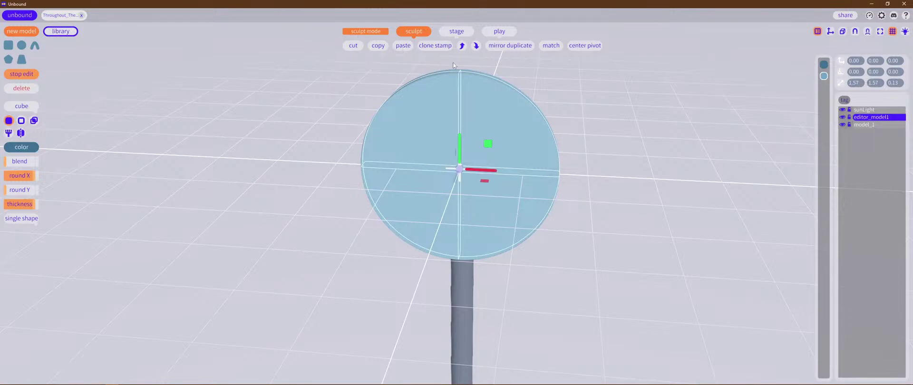
# Step: Recolour the first disc in the shape list a light grey
pyautogui.click(823, 64)
pyautogui.click(31, 150)
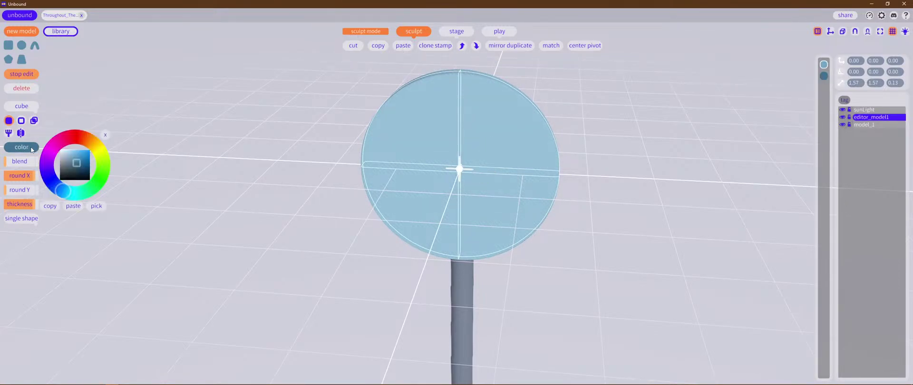
pyautogui.click(67, 165)
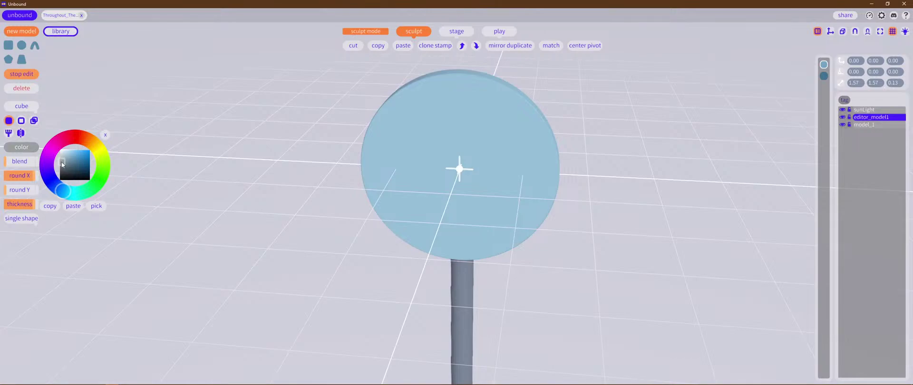
pyautogui.moveTo(63, 164); pyautogui.dragTo(65, 161)
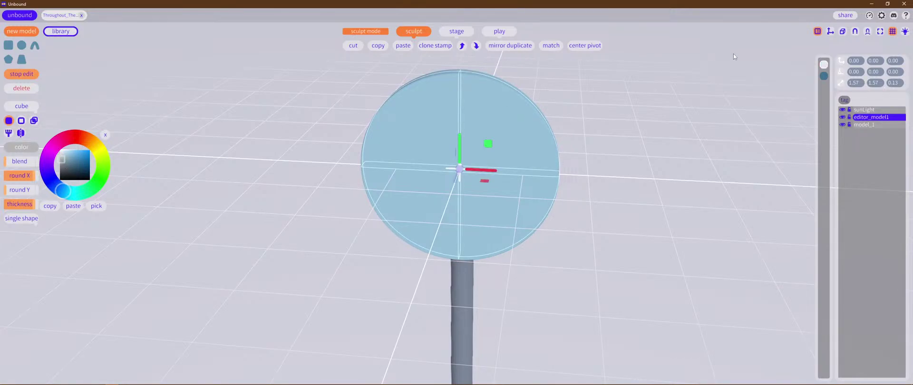
# Step: Switch the second, blue disc to the paint operation and shift it forward to a Z position of about 0.10
pyautogui.click(823, 76)
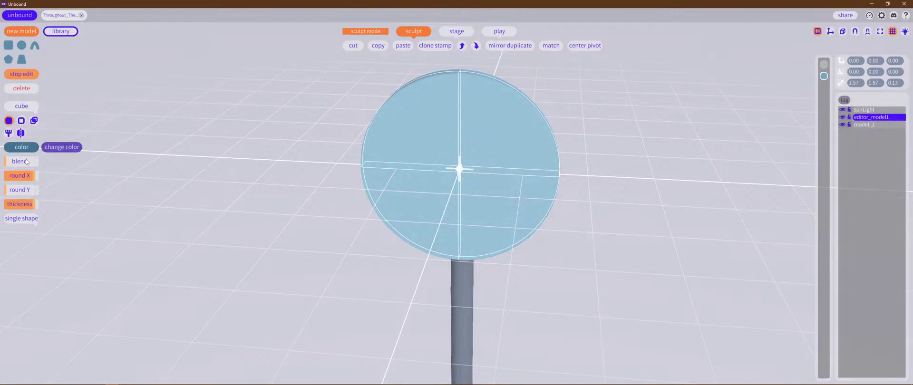
pyautogui.click(8, 133)
pyautogui.moveTo(649, 144); pyautogui.dragTo(553, 145, button='middle')
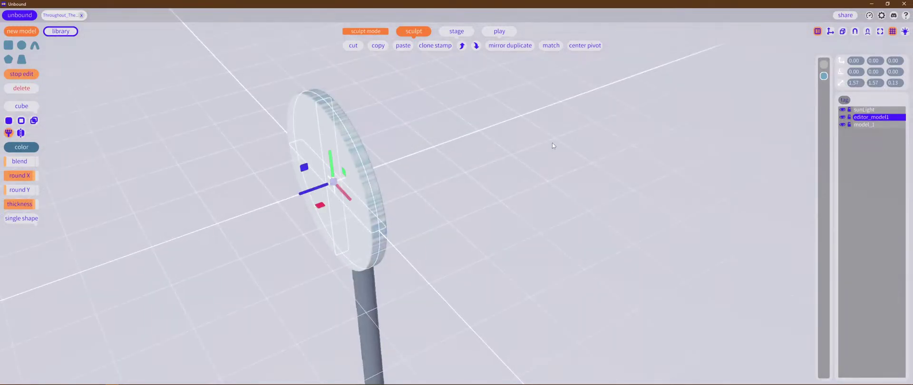
pyautogui.doubleClick(312, 187)
pyautogui.moveTo(309, 194)
pyautogui.mouseDown()
pyautogui.moveTo(292, 200)
pyautogui.moveTo(300, 199)
pyautogui.mouseUp()
# Step: Scale the blue paint disc down uniformly to about 1.41 × 1.41 × 0.12, leaving a light grey rim around it
pyautogui.press('r')
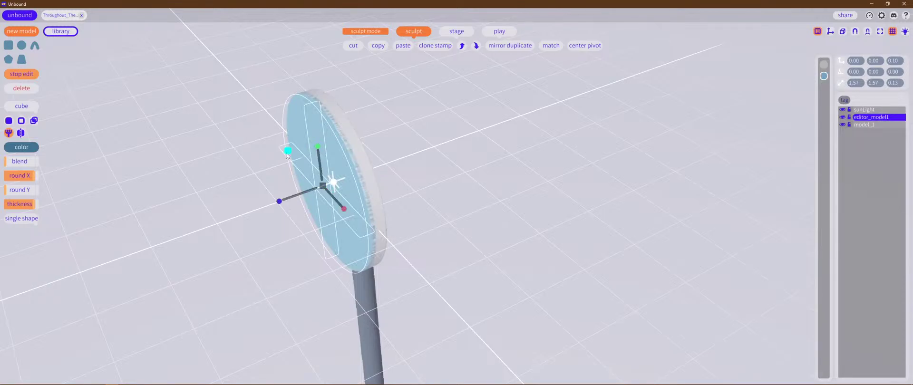
pyautogui.moveTo(287, 153); pyautogui.dragTo(292, 160)
pyautogui.moveTo(490, 184); pyautogui.dragTo(555, 158, button='middle')
pyautogui.moveTo(554, 157)
pyautogui.mouseDown(button='right')
pyautogui.moveTo(605, 177)
pyautogui.moveTo(564, 164)
pyautogui.mouseUp(button='right')
pyautogui.moveTo(439, 143); pyautogui.dragTo(429, 145)
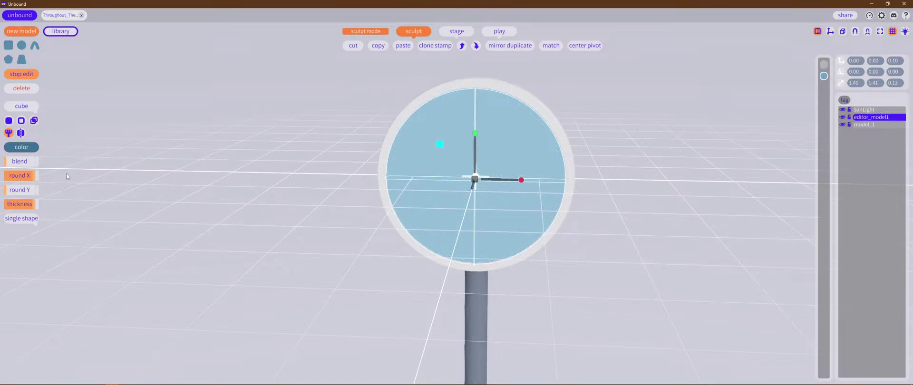
# Step: Try a slight blend on the edge of the blue paint disc
pyautogui.click(13, 166)
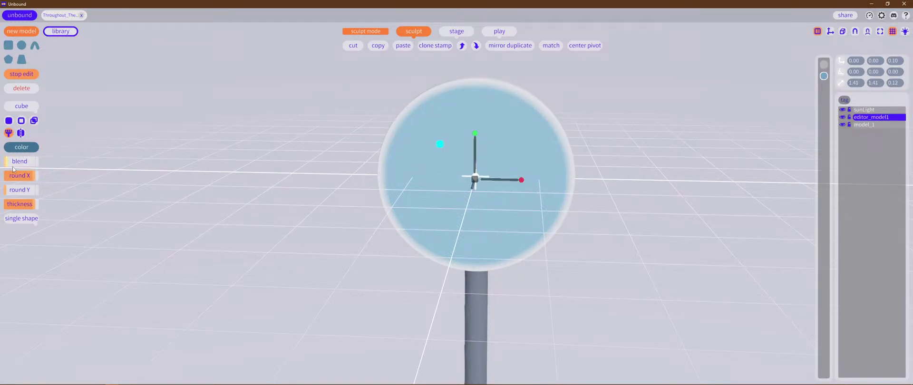
pyautogui.moveTo(13, 167); pyautogui.dragTo(11, 167)
pyautogui.click(680, 199)
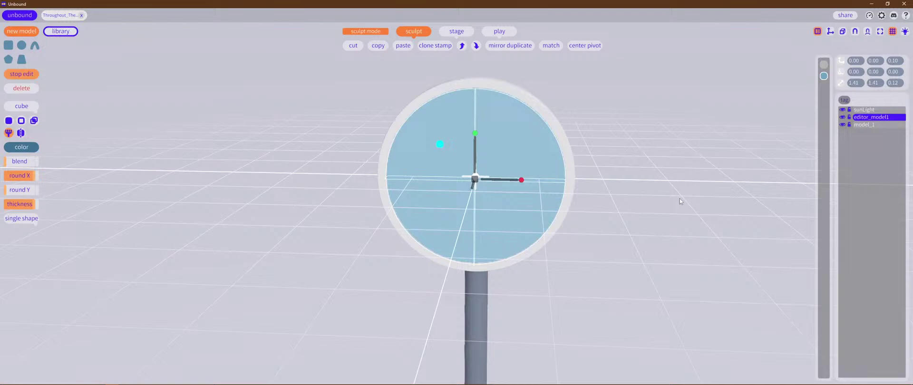
# Step: Enlarge the blue paint disc to about 1.46 × 1.46 × 0.13 for a thinner rim and set it forward to Z 0.20
pyautogui.click(487, 153)
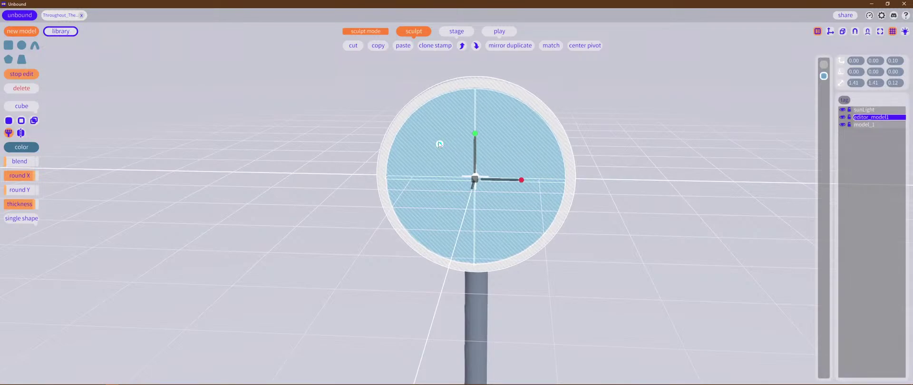
pyautogui.scroll(3, 439, 142)
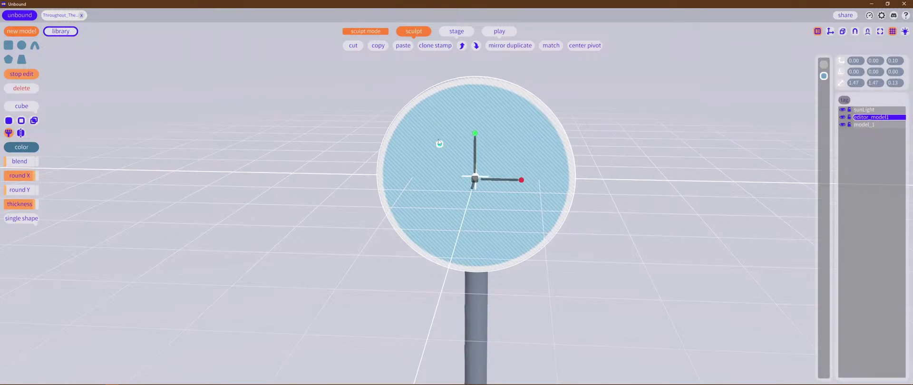
pyautogui.scroll(-1, 438, 139)
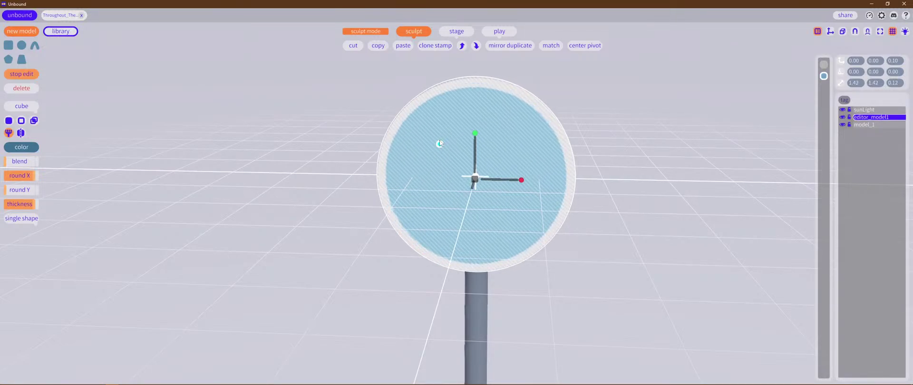
pyautogui.click(440, 139)
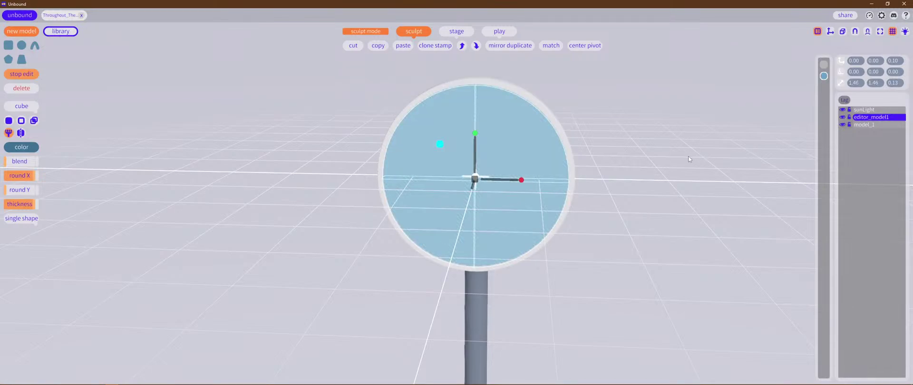
pyautogui.moveTo(652, 151); pyautogui.dragTo(684, 139, button='middle')
pyautogui.moveTo(683, 139); pyautogui.dragTo(663, 139, button='right')
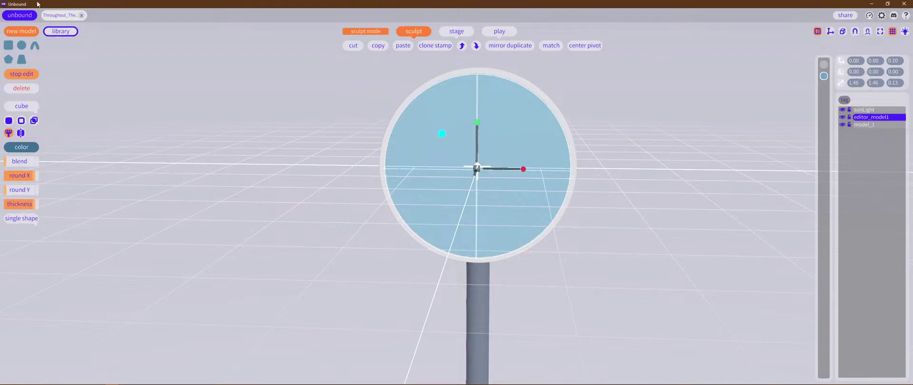
# Step: Add a cube on the sign face at about -0.01, 0.05, 0.19, scaled uniformly to about 0.47
pyautogui.click(9, 45)
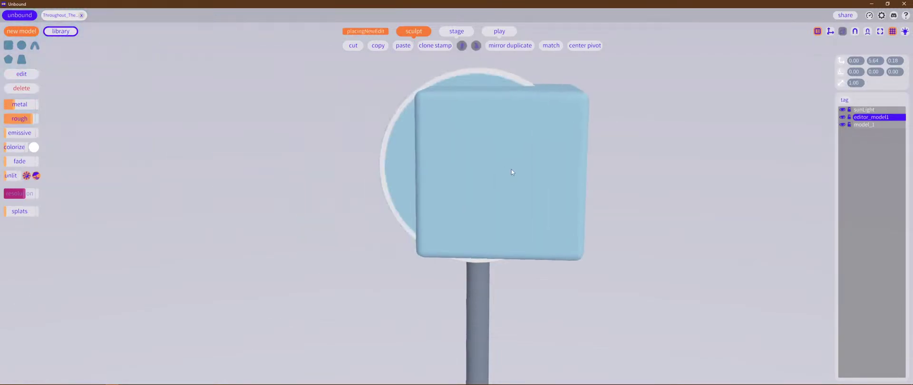
pyautogui.click(484, 156)
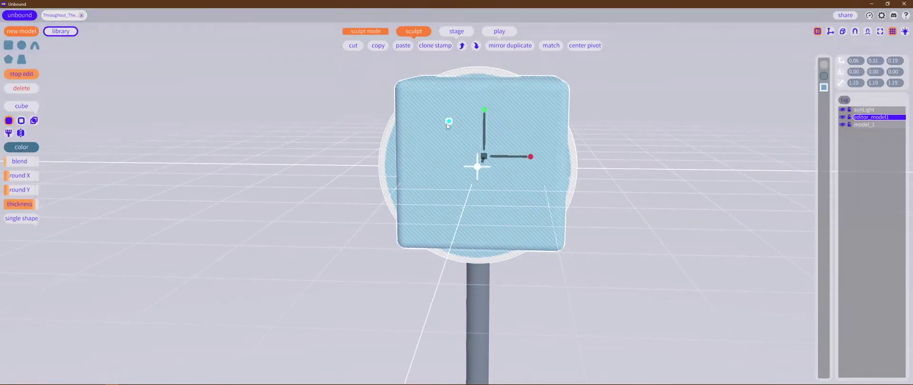
pyautogui.moveTo(449, 122); pyautogui.dragTo(452, 125)
pyautogui.moveTo(627, 164); pyautogui.dragTo(538, 126, button='middle')
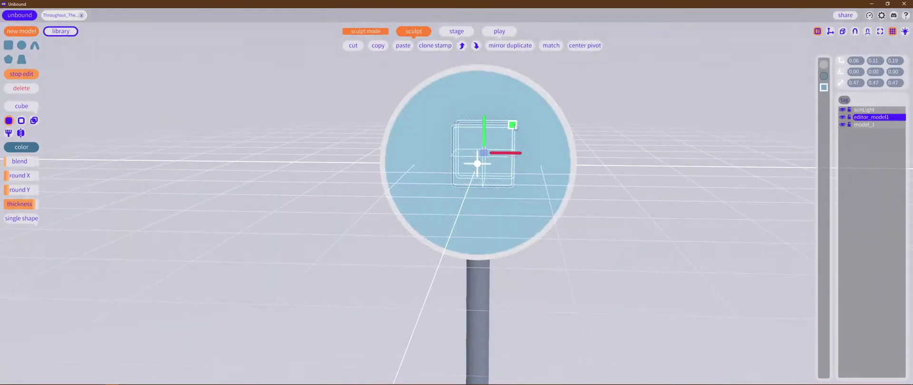
pyautogui.moveTo(510, 133); pyautogui.dragTo(504, 135)
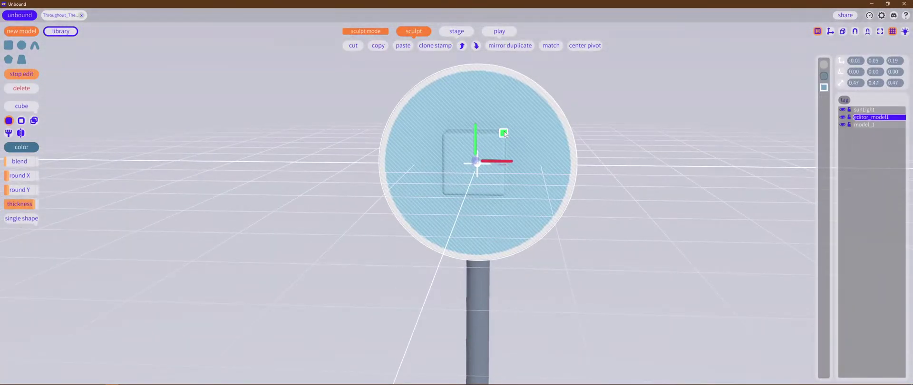
# Step: Switch the cube to the paint operation and colour it light grey so it marks the blue sign face
pyautogui.click(8, 134)
pyautogui.click(22, 147)
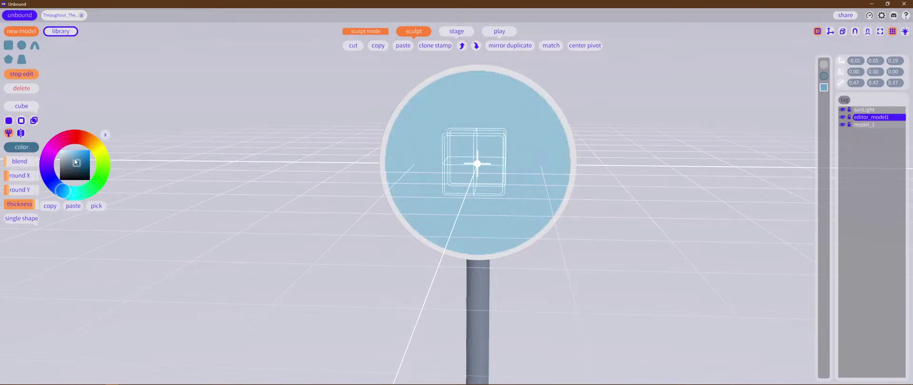
pyautogui.moveTo(76, 164); pyautogui.dragTo(59, 163)
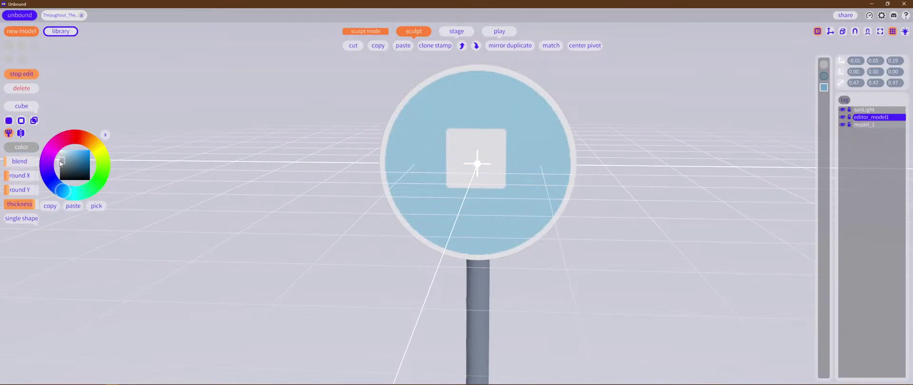
# Step: Stretch the light grey square into a horizontal bar of about 1.04 × 0.34 × 0.47
pyautogui.press('r')
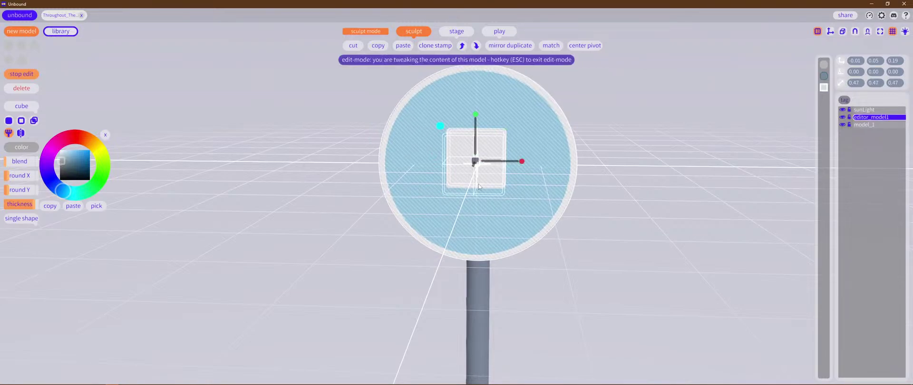
pyautogui.moveTo(521, 162); pyautogui.dragTo(575, 163)
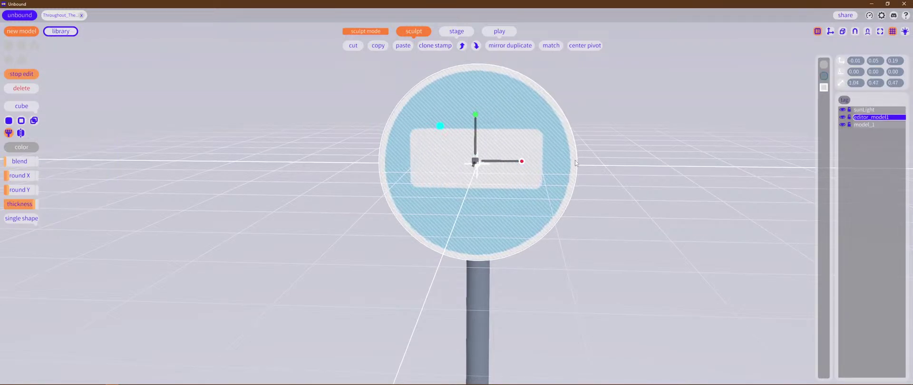
pyautogui.moveTo(477, 118); pyautogui.dragTo(478, 127)
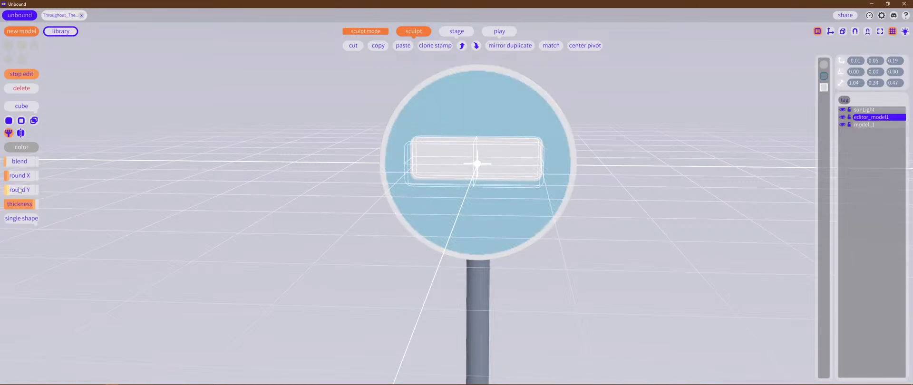
# Step: Reduce the bar's X and Y rounding to square its corners, and centre it vertically at about Y 0.00
pyautogui.moveTo(628, 168); pyautogui.dragTo(652, 167, button='middle')
pyautogui.moveTo(650, 167); pyautogui.dragTo(646, 155, button='right')
pyautogui.moveTo(490, 115); pyautogui.dragTo(491, 122)
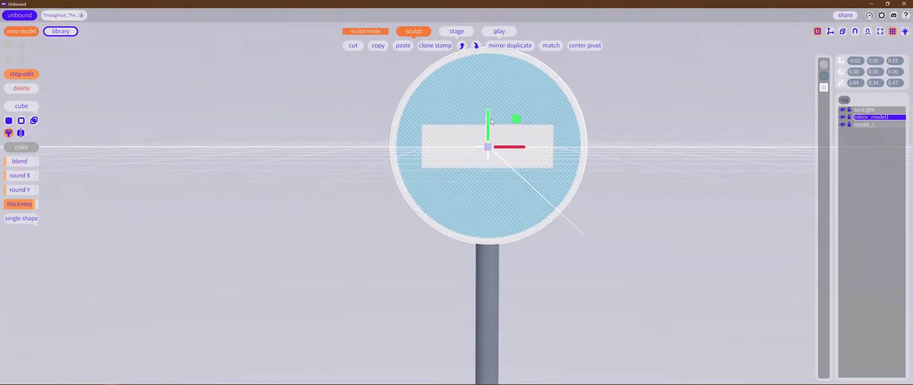
pyautogui.moveTo(526, 131); pyautogui.dragTo(630, 157, button='right')
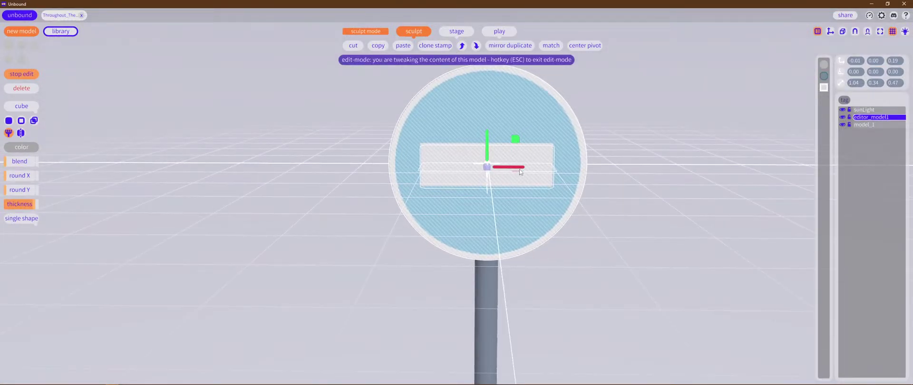
# Step: Turn off the grid and increase the light grey bar's height to about 0.40
pyautogui.click(893, 31)
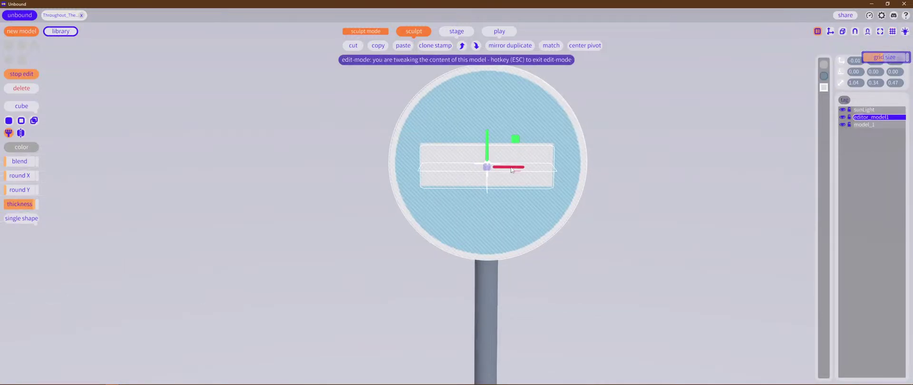
pyautogui.moveTo(512, 170); pyautogui.dragTo(511, 171)
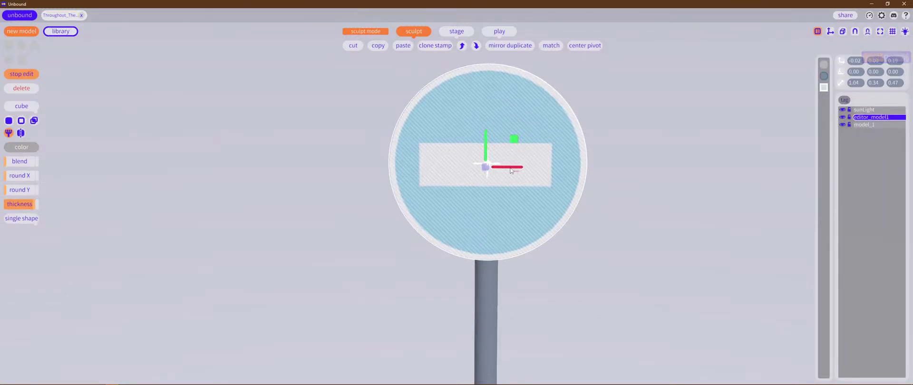
pyautogui.moveTo(691, 168)
pyautogui.mouseDown(button='right')
pyautogui.moveTo(617, 176)
pyautogui.moveTo(587, 201)
pyautogui.moveTo(621, 165)
pyautogui.moveTo(699, 163)
pyautogui.moveTo(680, 160)
pyautogui.mouseUp(button='right')
pyautogui.press('r')
pyautogui.moveTo(478, 92); pyautogui.dragTo(477, 88)
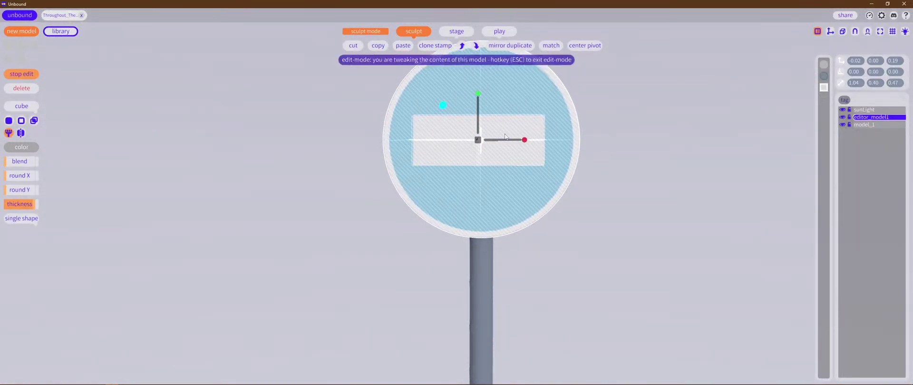
# Step: Centre the bar horizontally on the sign at X 0.00 and widen it to about 1.16
pyautogui.moveTo(666, 171); pyautogui.dragTo(665, 174, button='right')
pyautogui.click(526, 155)
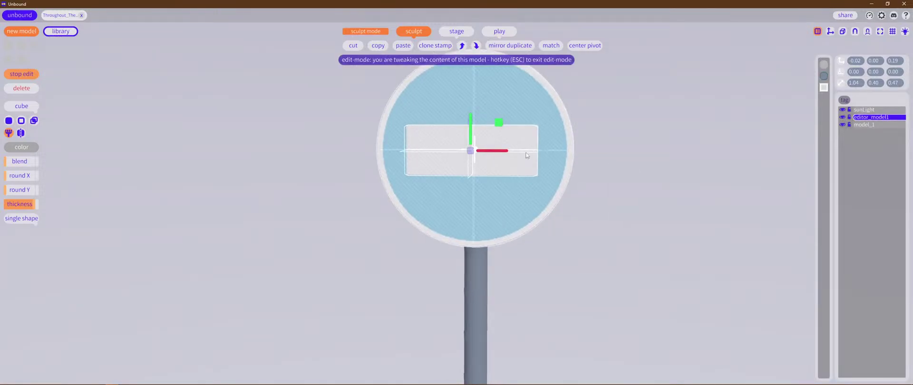
pyautogui.moveTo(505, 154); pyautogui.dragTo(508, 152)
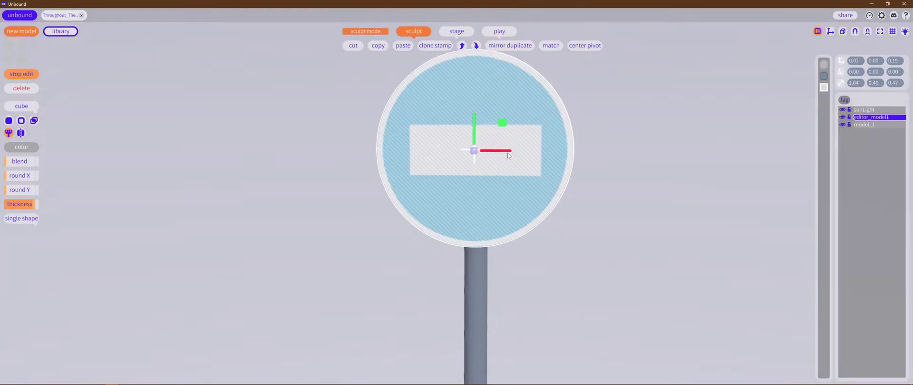
pyautogui.click(506, 153)
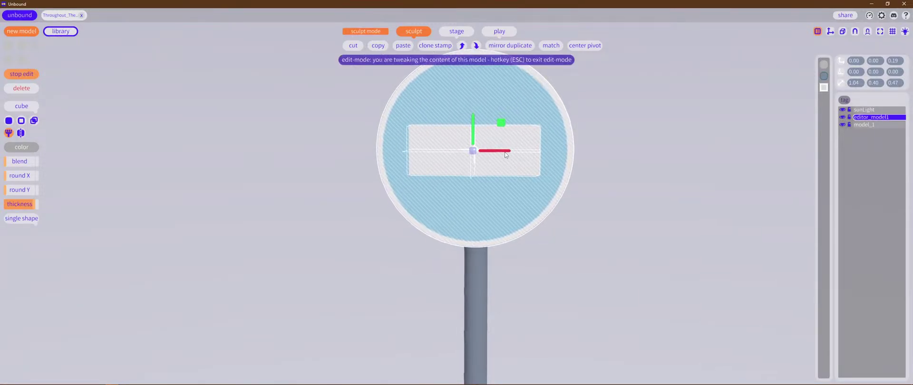
pyautogui.moveTo(517, 150); pyautogui.dragTo(526, 154)
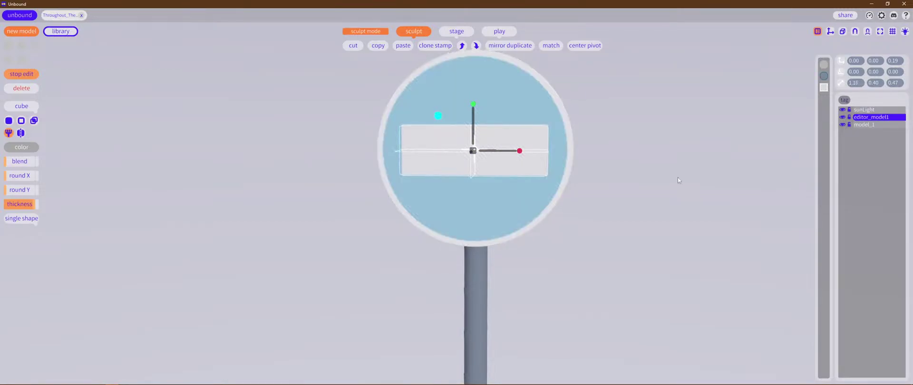
# Step: Reduce the bar's blend to its minimum so its edges against the blue face are sharp
pyautogui.moveTo(698, 185); pyautogui.dragTo(665, 201, button='middle')
pyautogui.moveTo(666, 197); pyautogui.dragTo(277, 156, button='right')
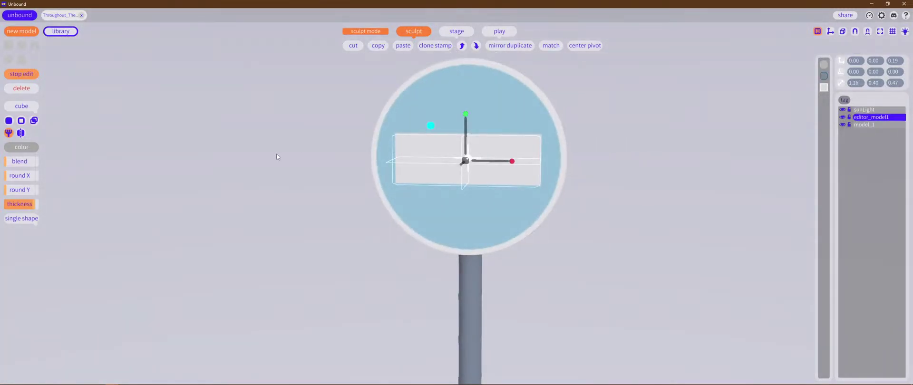
pyautogui.moveTo(15, 162); pyautogui.dragTo(14, 163)
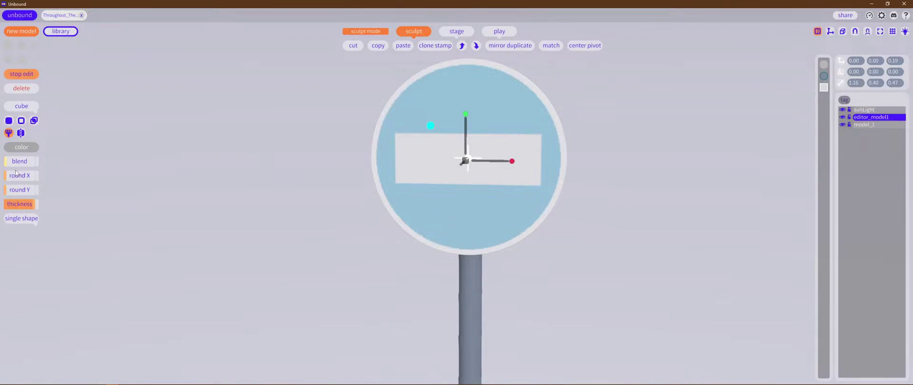
# Step: Adjust the light grey colour of the sign's base disc and reselect the bar
pyautogui.click(823, 65)
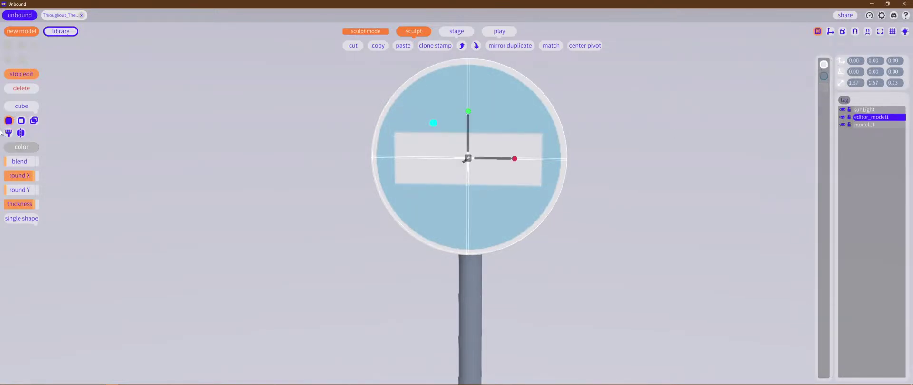
pyautogui.click(21, 148)
pyautogui.moveTo(61, 161); pyautogui.dragTo(58, 165)
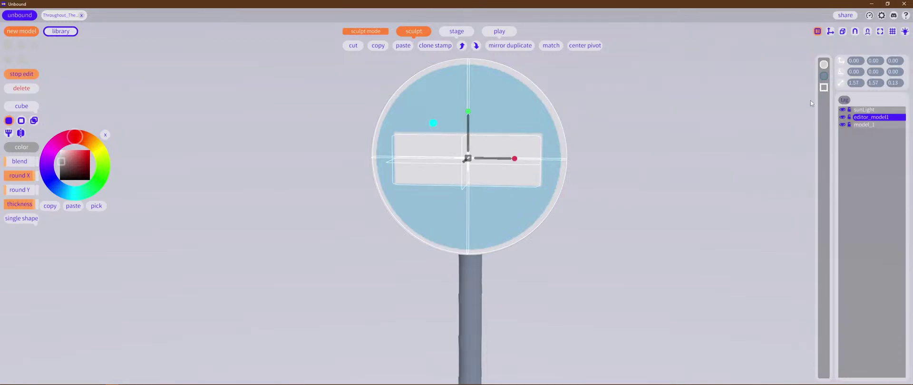
pyautogui.click(823, 87)
pyautogui.scroll(3, 648, 190)
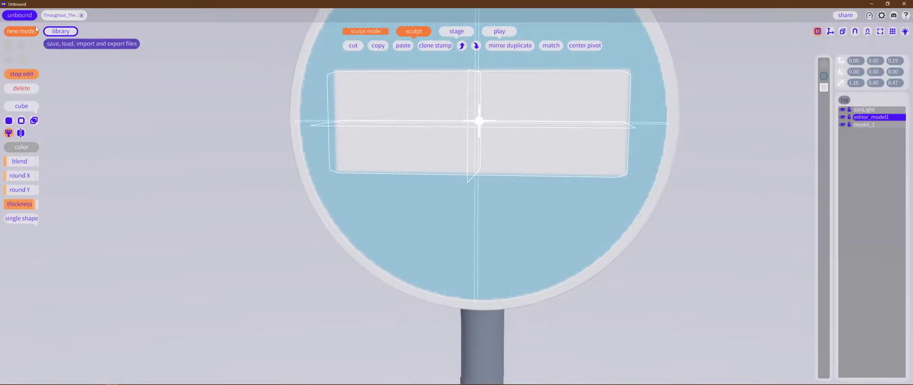
# Step: Save the current project through the file library
pyautogui.click(67, 35)
pyautogui.click(74, 99)
pyautogui.click(249, 49)
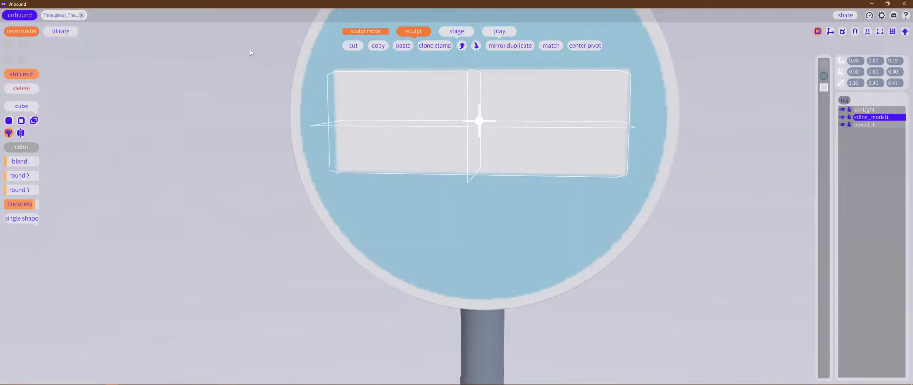
# Step: Leave edit mode and move the whole sign model along Z to about 0.17, closer to the pole
pyautogui.moveTo(530, 187); pyautogui.dragTo(525, 264, button='middle')
pyautogui.moveTo(685, 197); pyautogui.dragTo(698, 176, button='right')
pyautogui.scroll(-5, 696, 175)
pyautogui.moveTo(688, 205); pyautogui.dragTo(468, 258, button='right')
pyautogui.moveTo(498, 228); pyautogui.dragTo(618, 252, button='middle')
pyautogui.scroll(3, 604, 213)
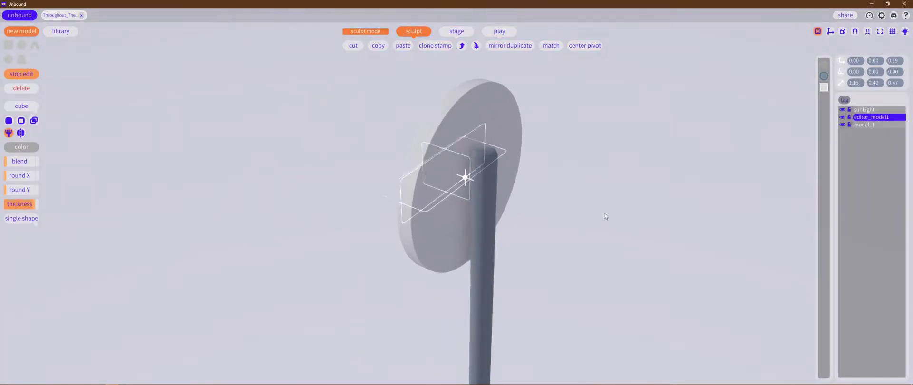
pyautogui.moveTo(605, 215); pyautogui.dragTo(648, 204, button='right')
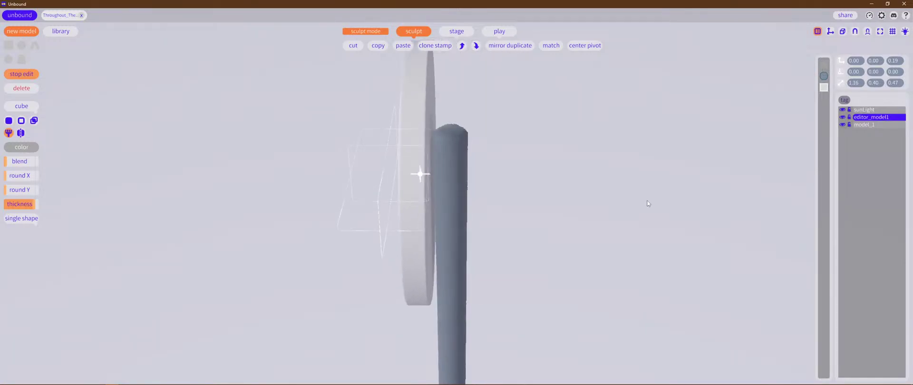
pyautogui.click(478, 198)
pyautogui.click(408, 198)
pyautogui.press('w')
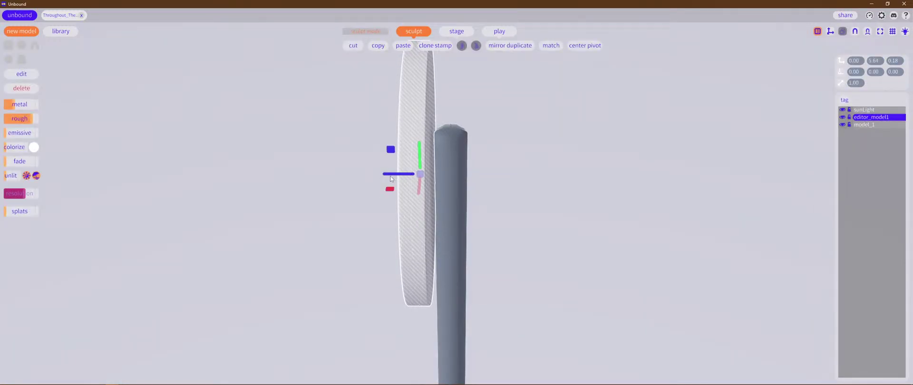
pyautogui.moveTo(391, 178); pyautogui.dragTo(393, 179)
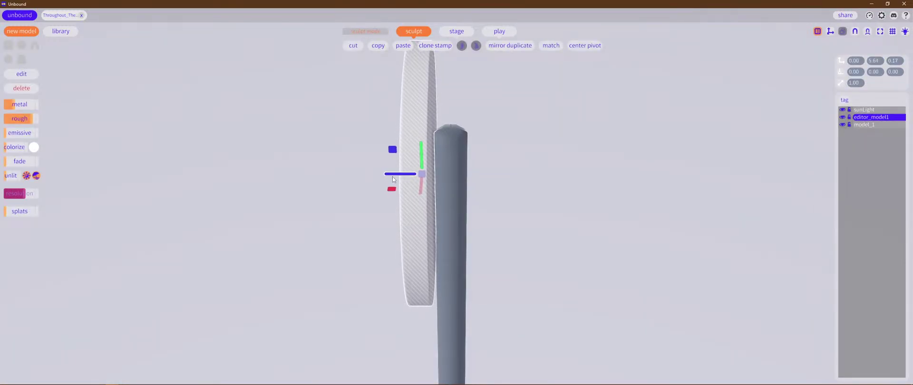
# Step: Cut the pole cylinder out of its model and paste it as a separate model in the same place
pyautogui.moveTo(413, 181)
pyautogui.mouseDown(button='right')
pyautogui.moveTo(527, 216)
pyautogui.moveTo(524, 241)
pyautogui.moveTo(415, 227)
pyautogui.moveTo(395, 156)
pyautogui.moveTo(498, 185)
pyautogui.mouseUp(button='right')
pyautogui.click(472, 187)
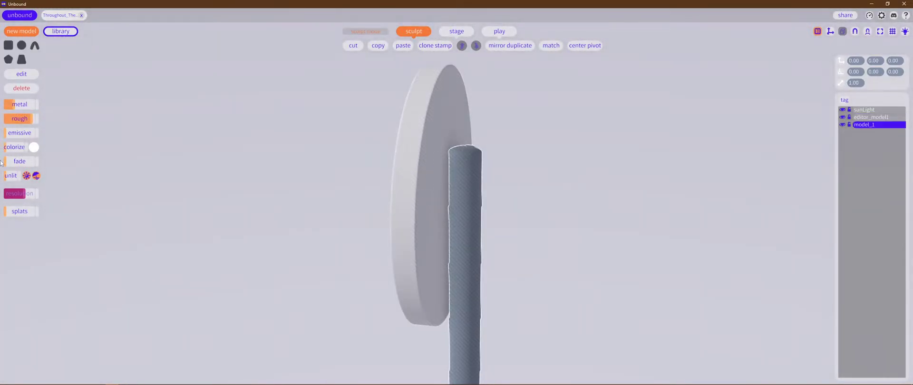
pyautogui.moveTo(24, 194); pyautogui.dragTo(27, 201)
pyautogui.doubleClick(466, 186)
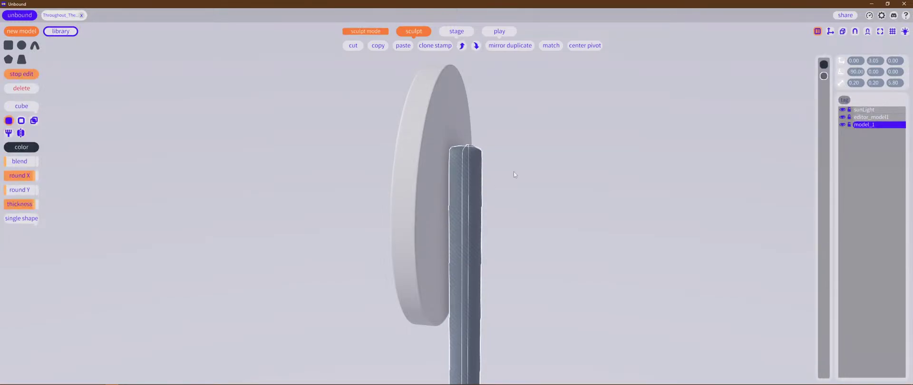
pyautogui.hotkey('ctrl', 'x')
pyautogui.click(605, 169)
pyautogui.hotkey('ctrl', 'v')
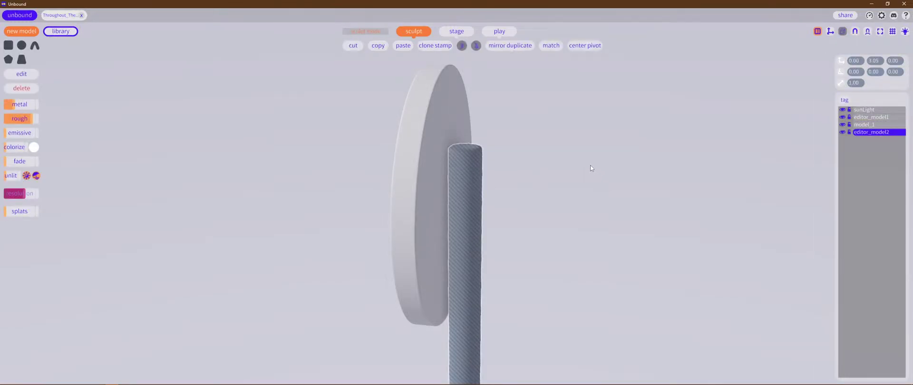
# Step: Try a lower resolution on the new pole model and restore its previous resolution
pyautogui.scroll(-5, 589, 171)
pyautogui.moveTo(533, 237); pyautogui.dragTo(515, 191, button='middle')
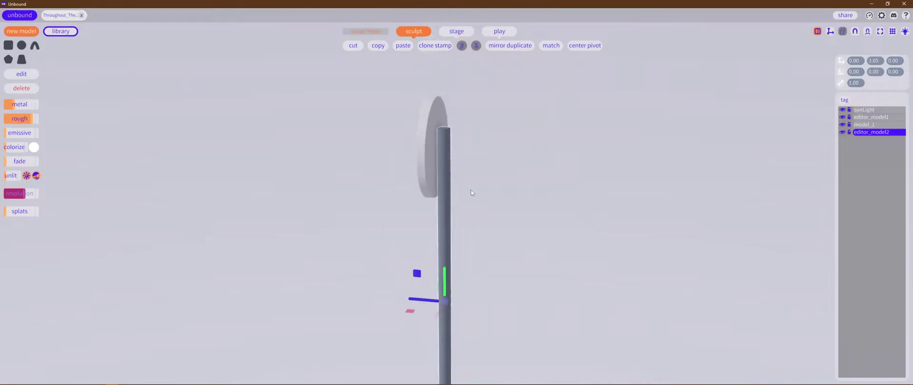
pyautogui.scroll(6, 484, 116)
pyautogui.moveTo(487, 107); pyautogui.dragTo(527, 209, button='middle')
pyautogui.scroll(3, 462, 141)
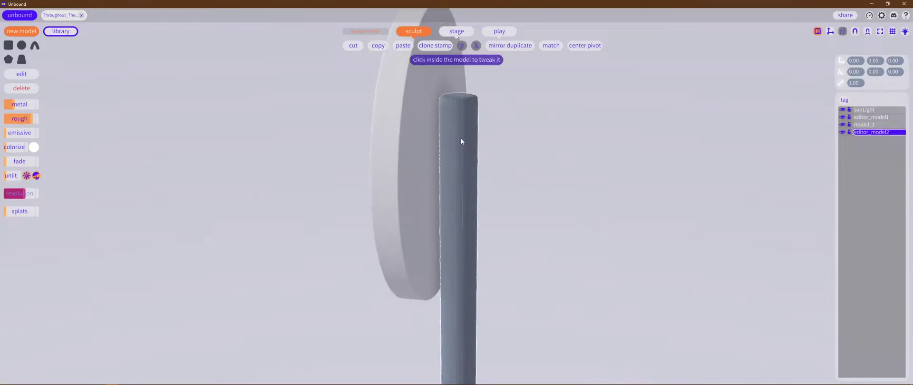
pyautogui.click(460, 141)
pyautogui.click(635, 137)
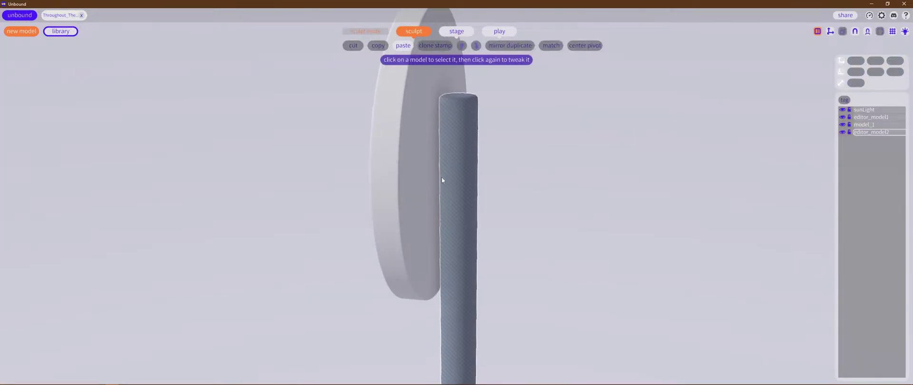
pyautogui.moveTo(27, 192); pyautogui.dragTo(21, 195)
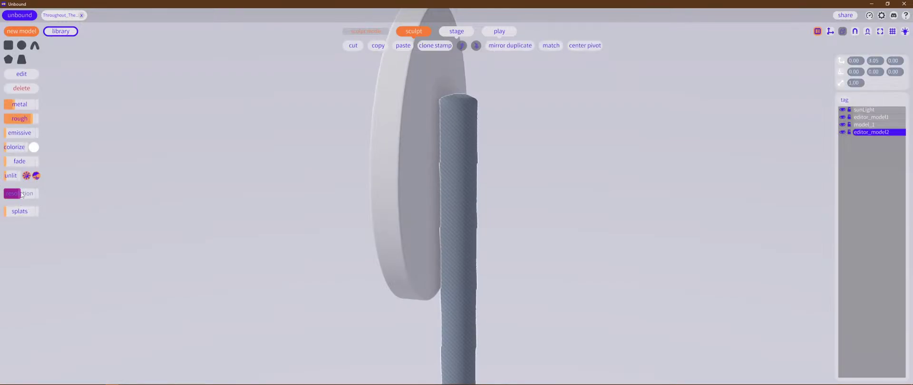
pyautogui.keyDown('alt'); pyautogui.moveTo(540, 168); pyautogui.dragTo(511, 186, button='right'); pyautogui.keyUp('alt')
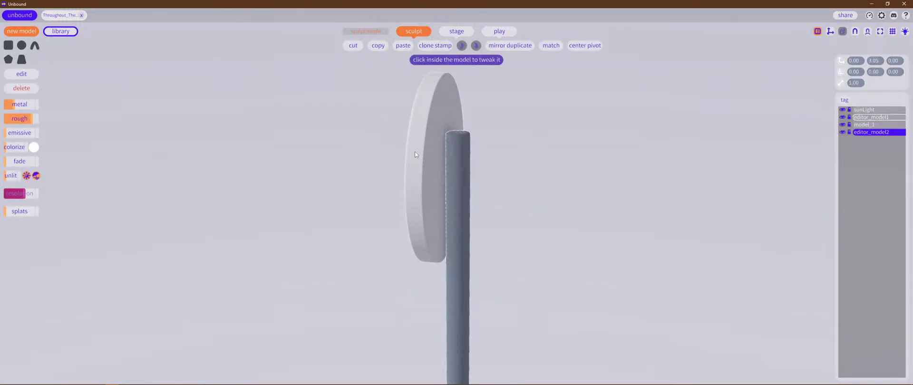
# Step: Try a lower resolution on the sign model and restore its previous resolution
pyautogui.click(434, 184)
pyautogui.moveTo(27, 194); pyautogui.dragTo(12, 199)
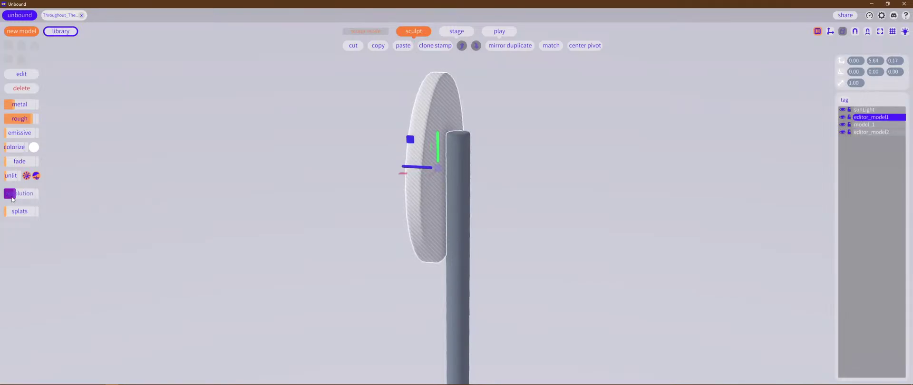
pyautogui.keyDown('alt'); pyautogui.moveTo(280, 236); pyautogui.dragTo(407, 220); pyautogui.keyUp('alt')
pyautogui.moveTo(15, 195); pyautogui.dragTo(18, 197)
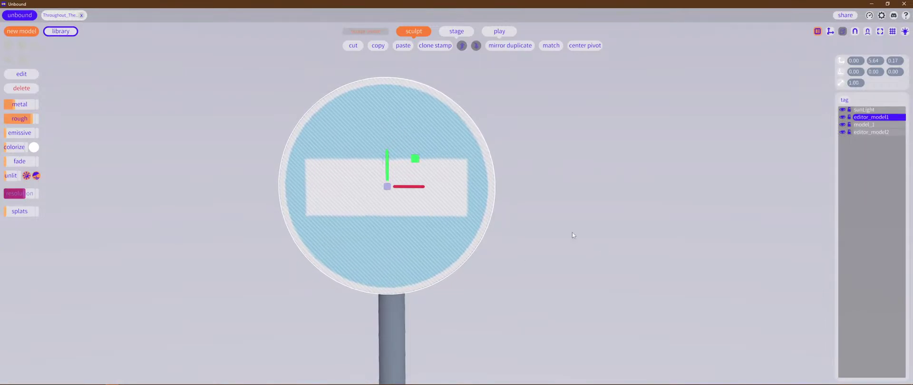
# Step: Edit the sign model and add a curve shape beside it at about 1.45, 0.07, 0.10, sized 0.75 on each axis
pyautogui.moveTo(622, 181)
pyautogui.mouseDown(button='right')
pyautogui.moveTo(446, 187)
pyautogui.moveTo(358, 217)
pyautogui.moveTo(515, 181)
pyautogui.mouseUp(button='right')
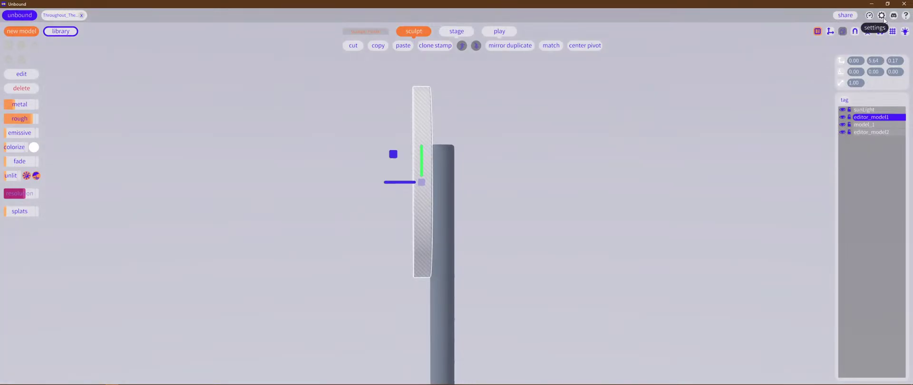
pyautogui.moveTo(585, 205); pyautogui.dragTo(452, 228, button='right')
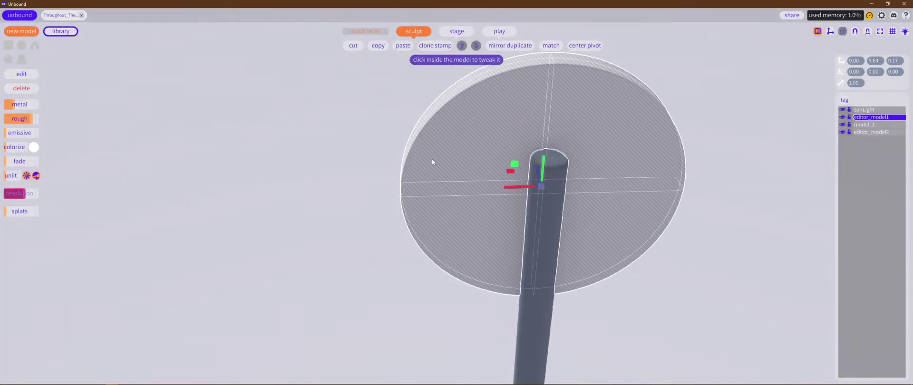
pyautogui.doubleClick(459, 170)
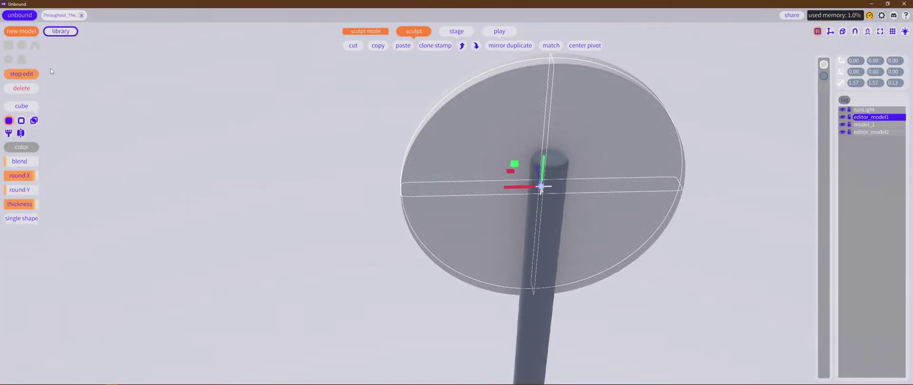
pyautogui.click(30, 47)
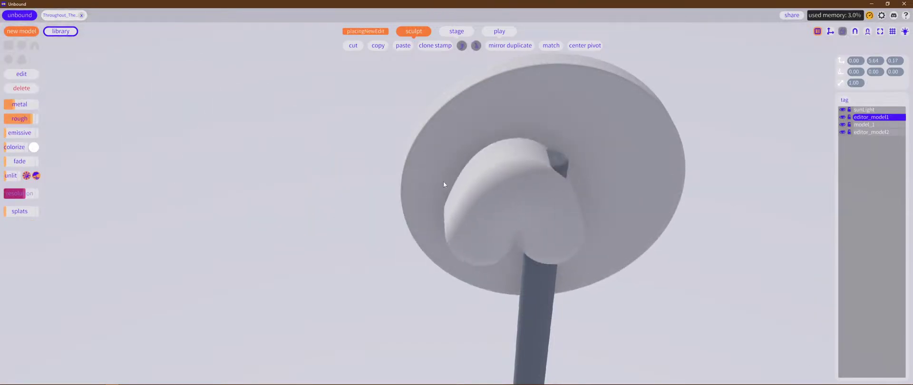
pyautogui.click(281, 170)
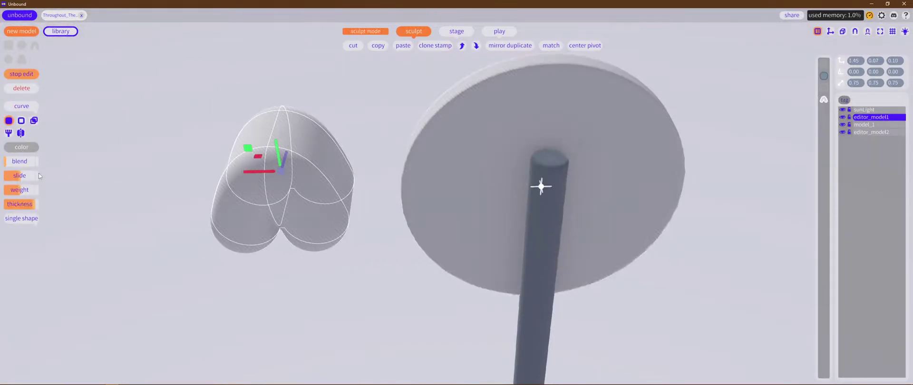
# Step: Try a lower weight on the curve shape and restore its previous weight
pyautogui.click(20, 194)
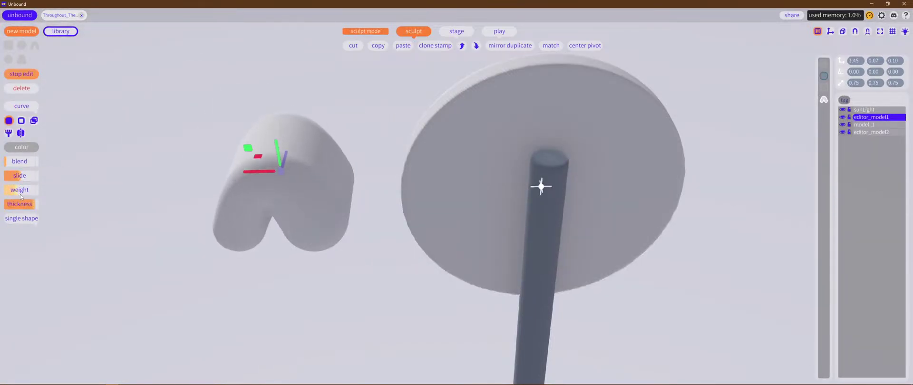
pyautogui.moveTo(20, 195); pyautogui.dragTo(36, 195)
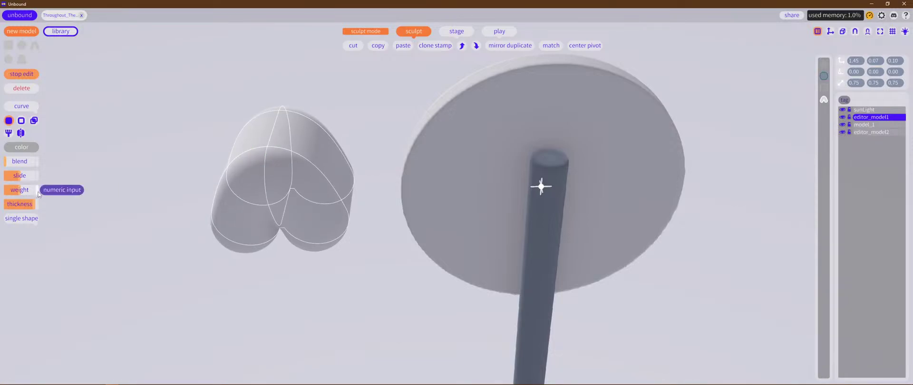
pyautogui.click(37, 192)
pyautogui.click(32, 190)
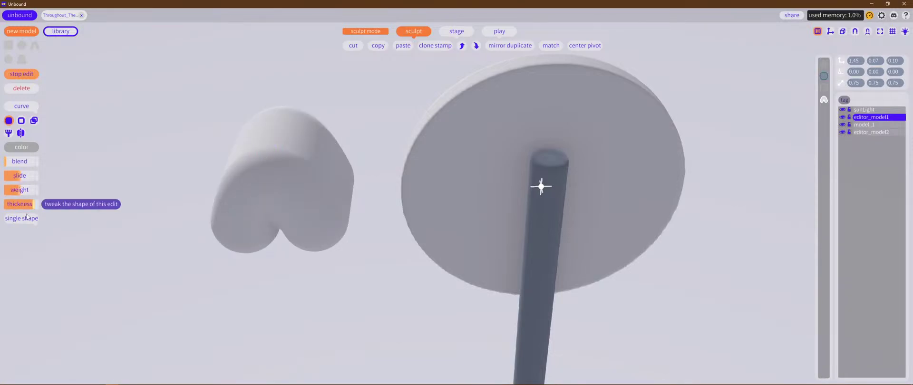
# Step: Reduce the curve shape's thickness until it forms a slim arch
pyautogui.moveTo(34, 204); pyautogui.dragTo(15, 209)
pyautogui.moveTo(333, 310); pyautogui.dragTo(344, 271, button='middle')
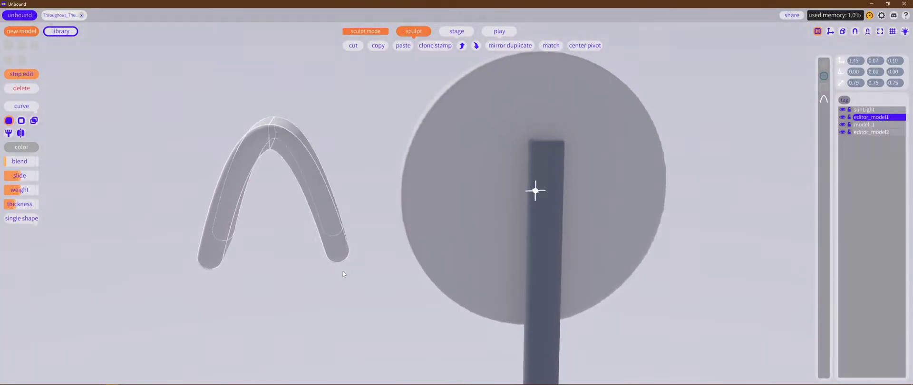
pyautogui.moveTo(7, 206); pyautogui.dragTo(21, 209)
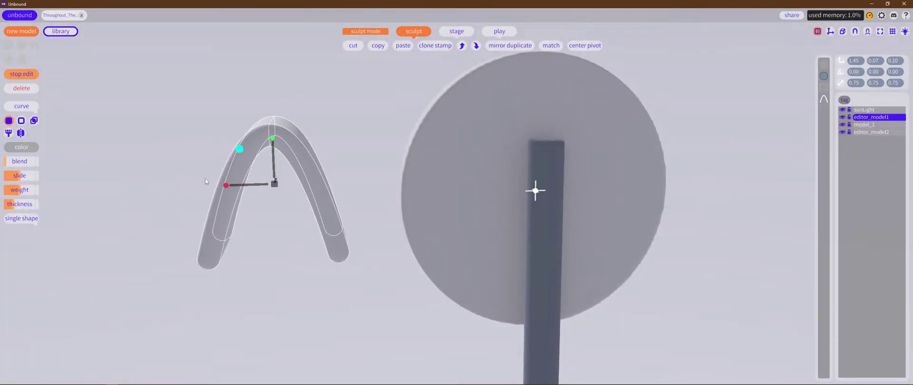
# Step: Scale the curve shape down to about 0.59, 0.37 and 0.19 on its three axes
pyautogui.moveTo(226, 186); pyautogui.dragTo(194, 180)
pyautogui.moveTo(195, 179); pyautogui.dragTo(402, 231, button='middle')
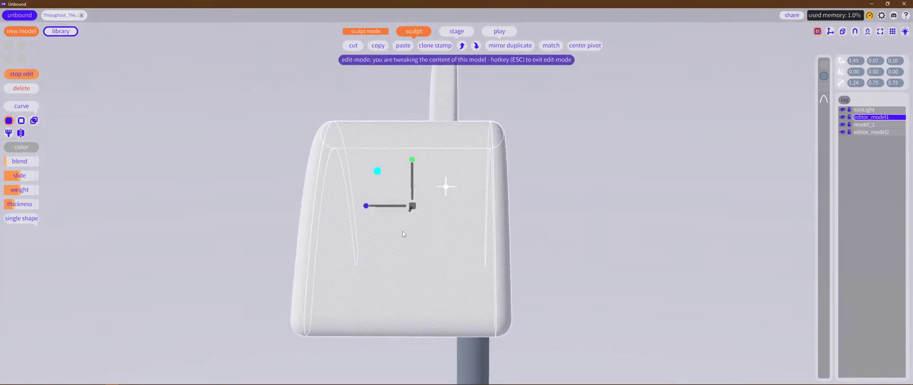
pyautogui.moveTo(365, 206); pyautogui.dragTo(402, 213)
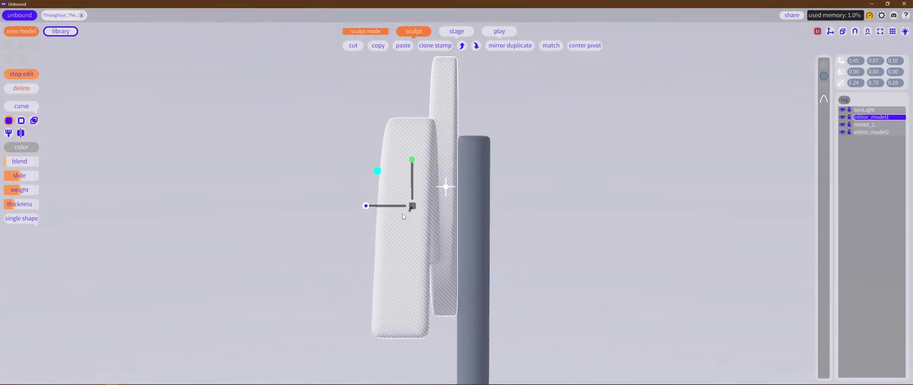
pyautogui.moveTo(367, 211); pyautogui.dragTo(260, 217, button='right')
pyautogui.moveTo(227, 186); pyautogui.dragTo(252, 188)
pyautogui.moveTo(272, 138); pyautogui.dragTo(274, 155)
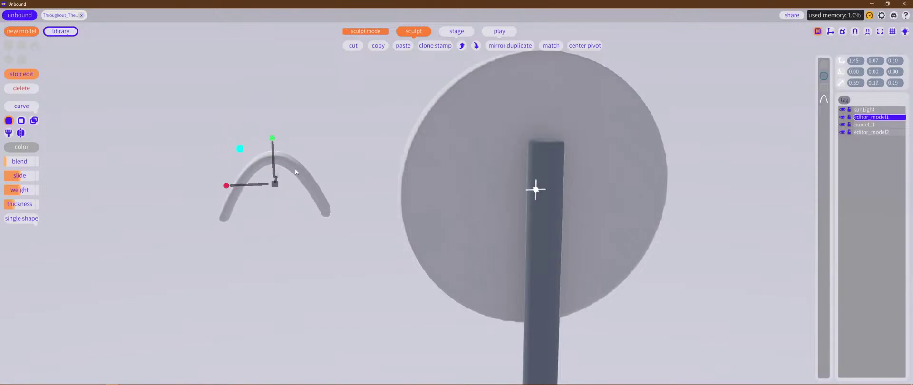
# Step: Rotate the curve shape to -90 degrees about the X axis so it lies horizontally, opening towards the sign
pyautogui.moveTo(295, 172); pyautogui.dragTo(444, 261, button='right')
pyautogui.press('e')
pyautogui.moveTo(360, 187); pyautogui.dragTo(438, 172, button='right')
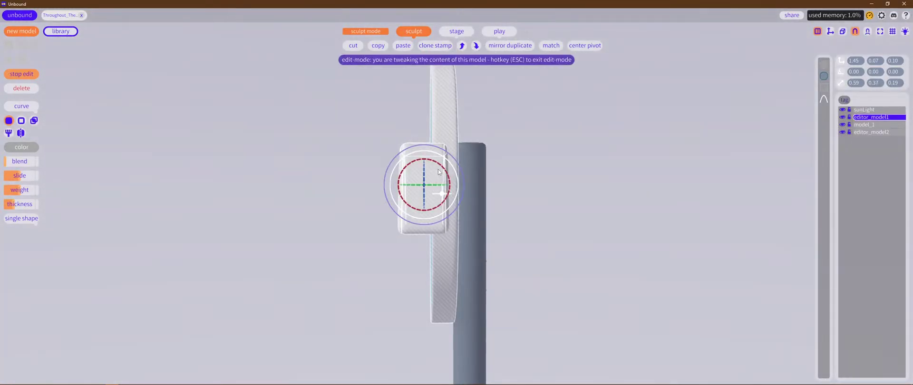
pyautogui.moveTo(440, 168); pyautogui.dragTo(466, 216)
pyautogui.moveTo(466, 215); pyautogui.dragTo(445, 302, button='right')
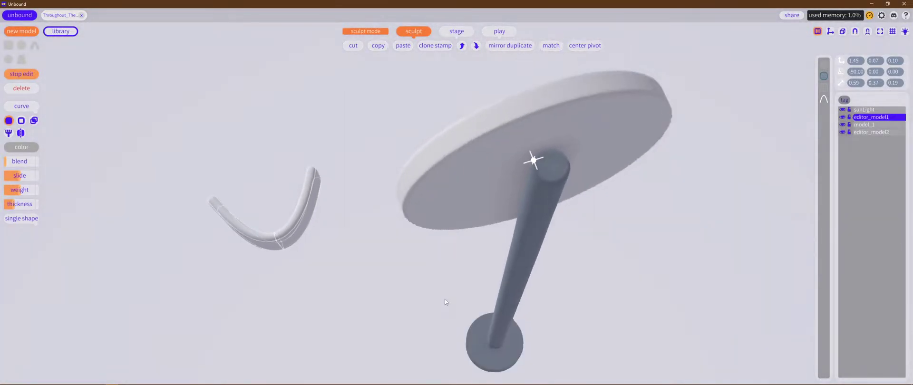
# Step: Colour the curve shape by sampling the dark blue-grey of the pole
pyautogui.click(21, 148)
pyautogui.click(97, 208)
pyautogui.click(550, 201)
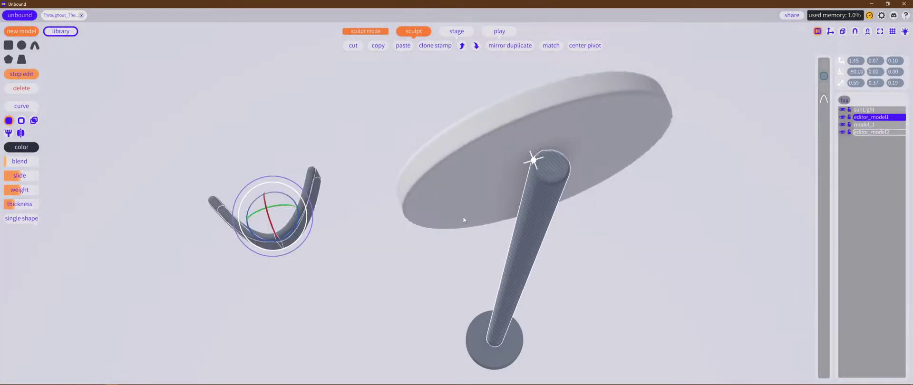
# Step: Move the curve shape onto the back of the pole, at about 0.01, 0.07, -0.24
pyautogui.press('w')
pyautogui.moveTo(247, 228); pyautogui.dragTo(537, 200)
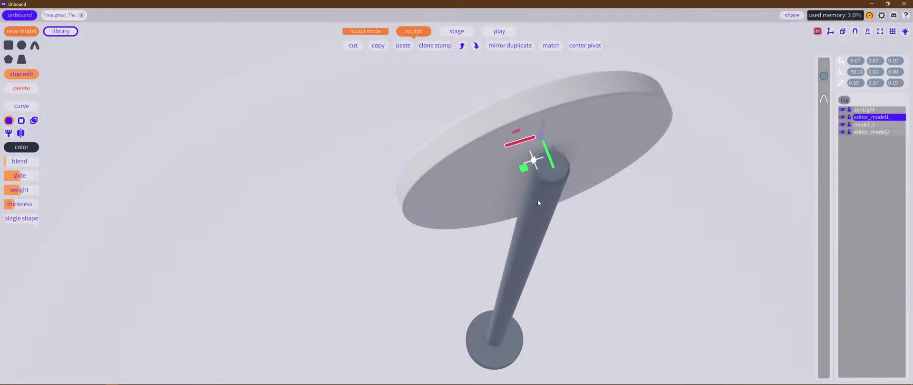
pyautogui.moveTo(555, 167); pyautogui.dragTo(583, 229)
pyautogui.moveTo(610, 249); pyautogui.dragTo(593, 162, button='middle')
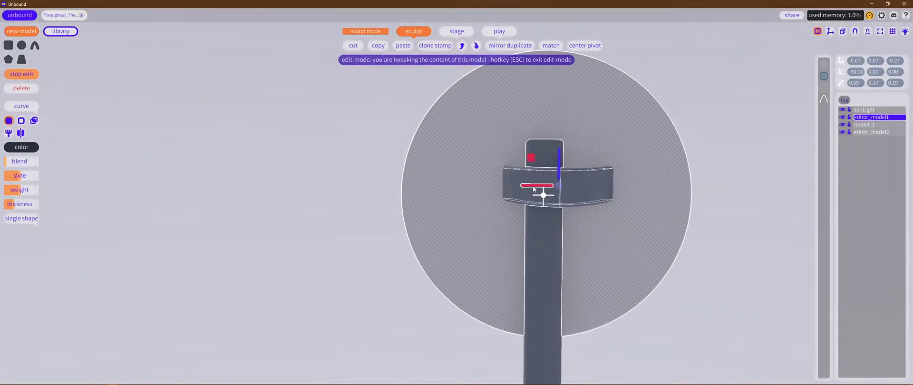
pyautogui.moveTo(533, 188); pyautogui.dragTo(513, 189)
pyautogui.moveTo(450, 247); pyautogui.dragTo(432, 241, button='right')
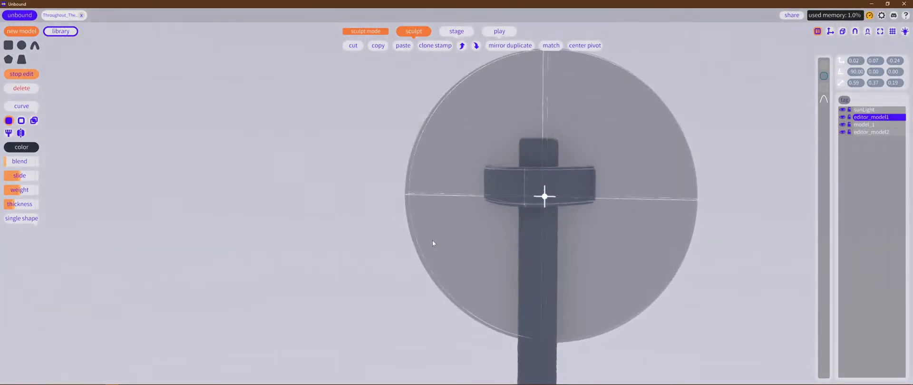
pyautogui.moveTo(501, 186); pyautogui.dragTo(508, 189)
# Step: Fit the curve around the pole by scaling it to about 0.36, 0.30, 0.19 and moving it to about -0.17 in depth
pyautogui.moveTo(507, 190); pyautogui.dragTo(379, 237, button='right')
pyautogui.moveTo(412, 244); pyautogui.dragTo(443, 241)
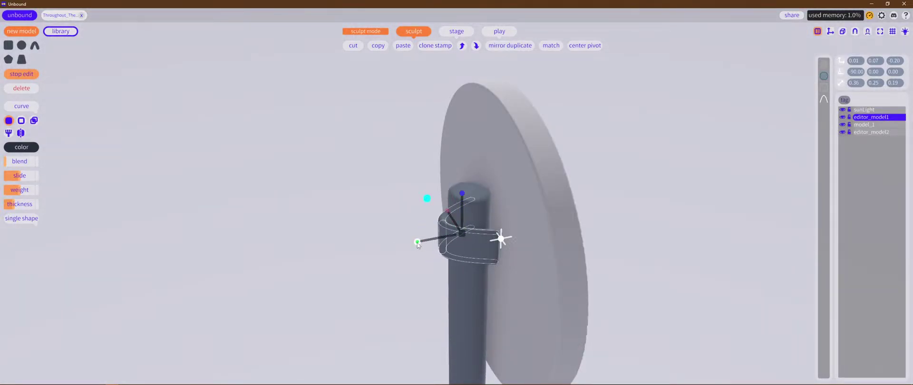
pyautogui.moveTo(409, 244); pyautogui.dragTo(438, 244)
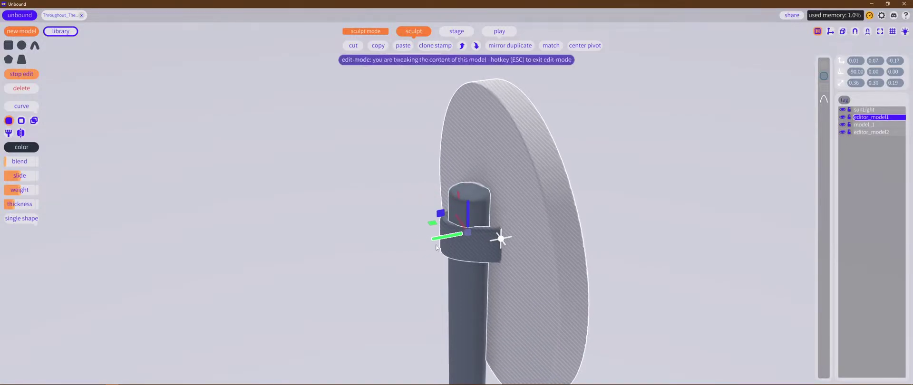
# Step: Fine-tune the bracket's fit around the pole to about 0.29 on its second size axis and about -0.18 in depth
pyautogui.moveTo(436, 245); pyautogui.dragTo(521, 296, button='middle')
pyautogui.moveTo(689, 244); pyautogui.dragTo(638, 248, button='middle')
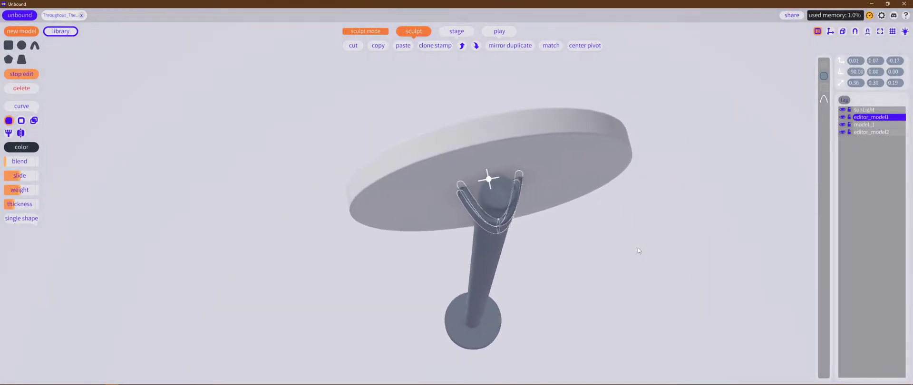
pyautogui.scroll(4, 637, 248)
pyautogui.moveTo(615, 216); pyautogui.dragTo(618, 231, button='middle')
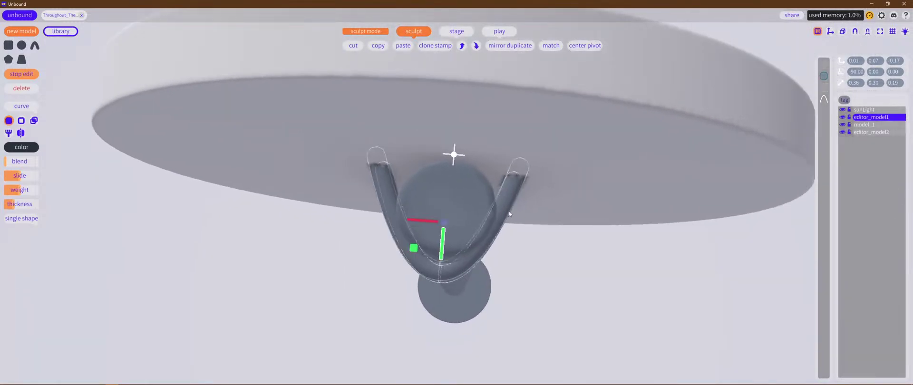
pyautogui.moveTo(420, 224); pyautogui.dragTo(419, 224)
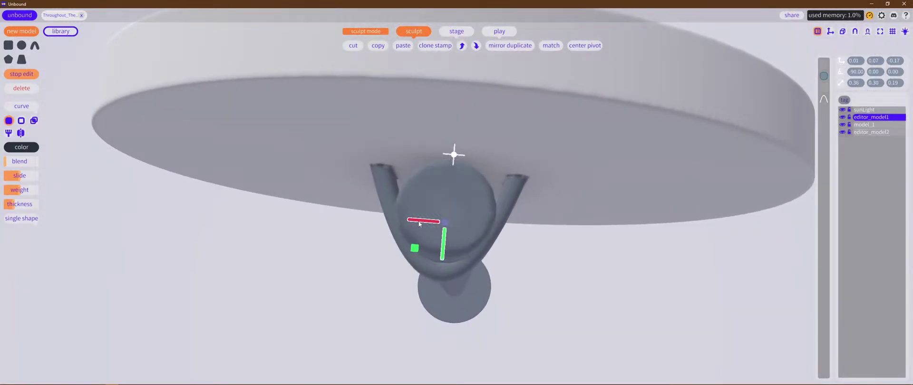
pyautogui.press('r')
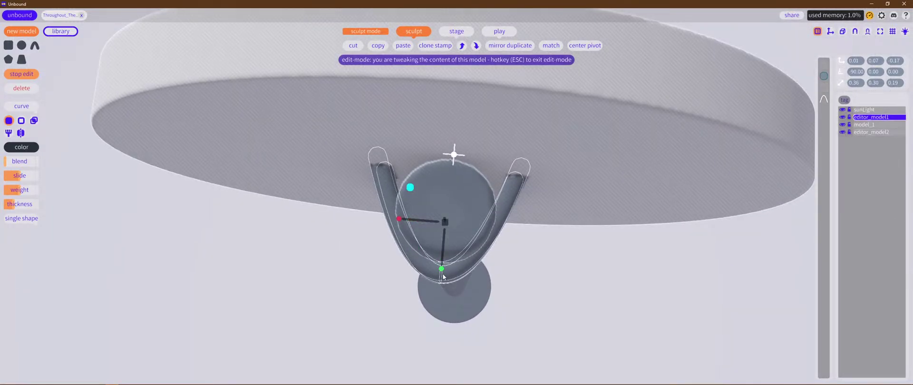
pyautogui.moveTo(441, 270)
pyautogui.mouseDown()
pyautogui.moveTo(439, 289)
pyautogui.moveTo(444, 260)
pyautogui.mouseUp()
pyautogui.press('w')
# Step: Increase the bracket's blend slightly so its ends merge smoothly into the back of the sign
pyautogui.keyDown('alt'); pyautogui.moveTo(344, 278); pyautogui.dragTo(416, 192); pyautogui.keyUp('alt')
pyautogui.moveTo(417, 192); pyautogui.dragTo(441, 194, button='right')
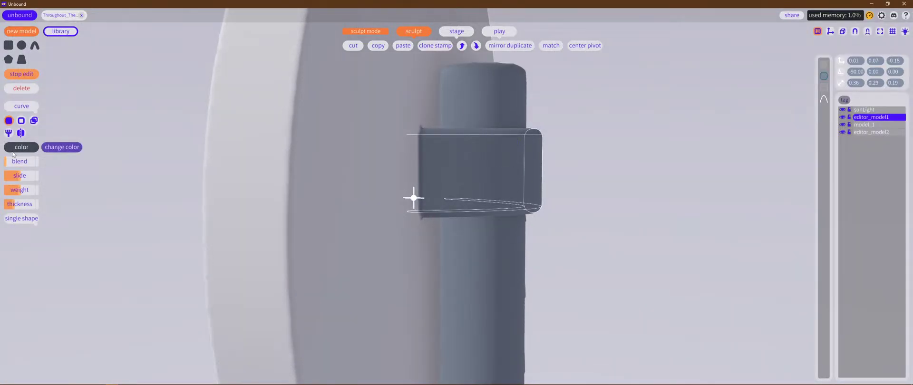
pyautogui.moveTo(12, 160); pyautogui.dragTo(14, 162)
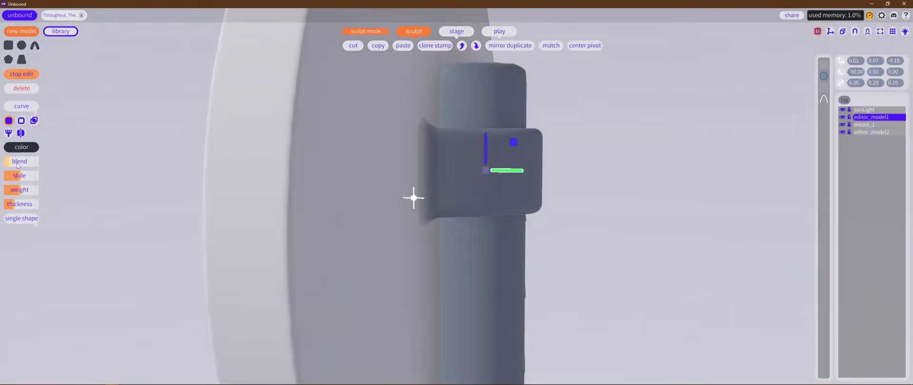
# Step: Duplicate the bracket, lower the copy to a height of about -0.38, and lower the original to about -0.01
pyautogui.scroll(-5, 644, 203)
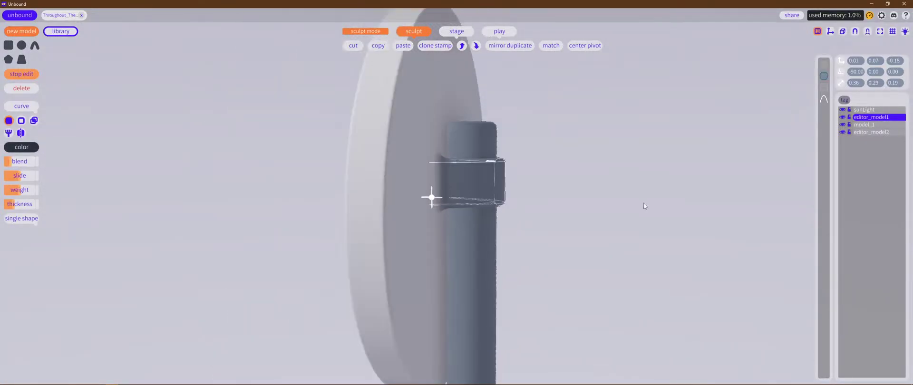
pyautogui.keyDown('alt'); pyautogui.moveTo(643, 204); pyautogui.dragTo(495, 214); pyautogui.keyUp('alt')
pyautogui.moveTo(495, 215); pyautogui.dragTo(514, 207, button='right')
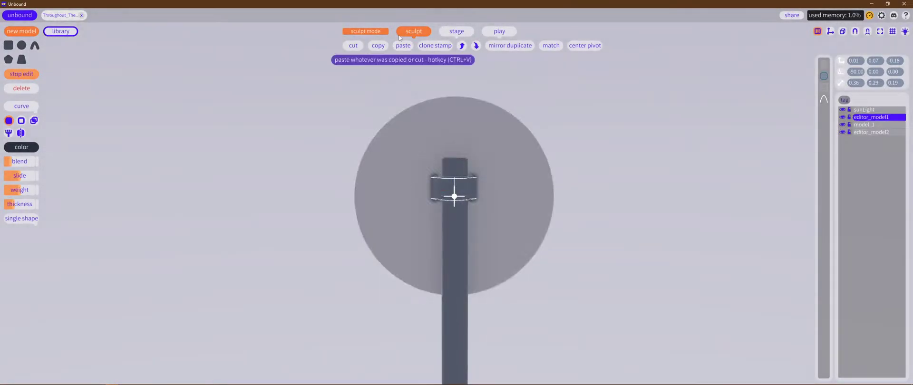
pyautogui.click(414, 48)
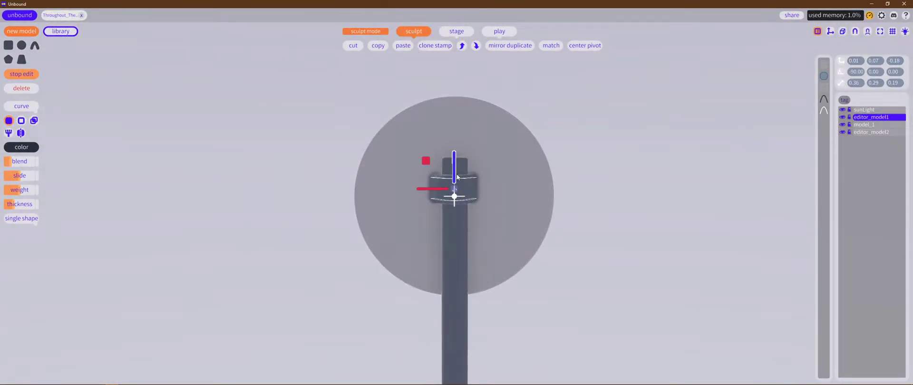
pyautogui.moveTo(454, 196); pyautogui.dragTo(458, 206)
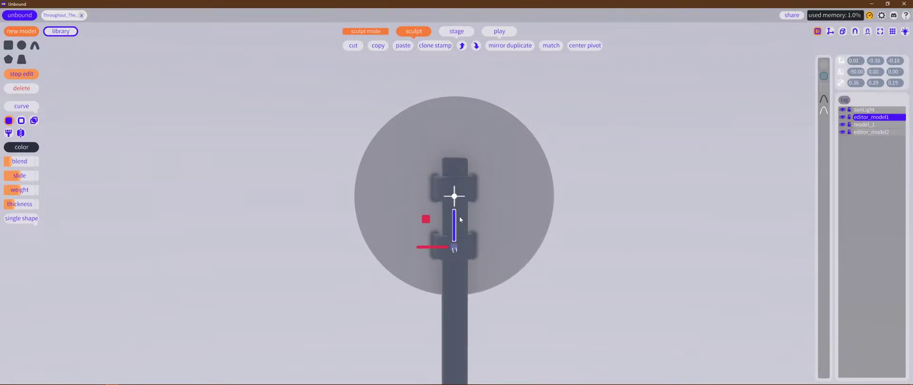
pyautogui.moveTo(460, 220); pyautogui.dragTo(456, 169)
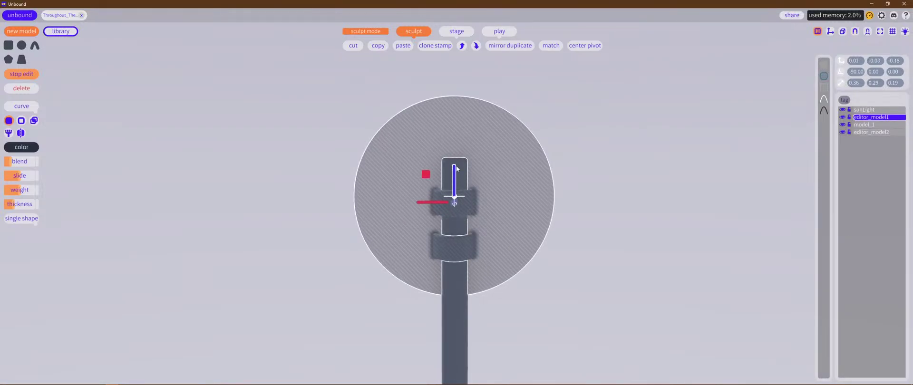
# Step: Recolour the upper bracket to a very dark, muted brown
pyautogui.moveTo(536, 191); pyautogui.dragTo(594, 232, button='middle')
pyautogui.scroll(3, 426, 166)
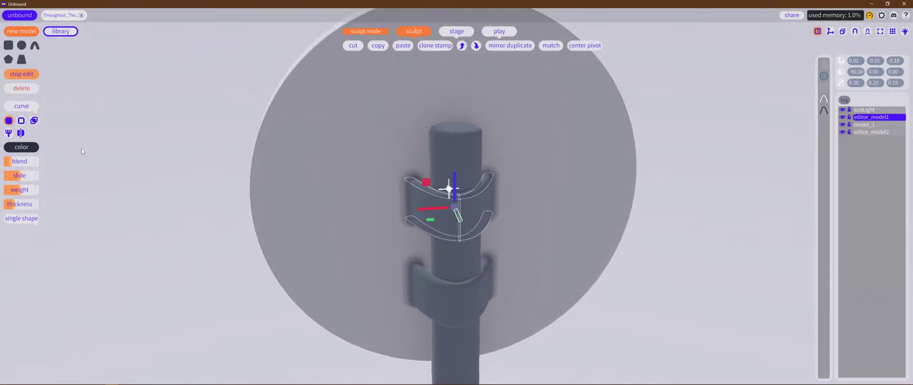
pyautogui.click(62, 147)
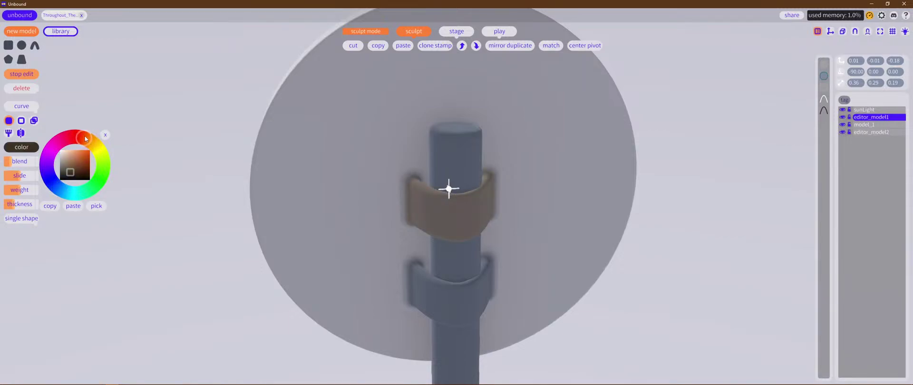
pyautogui.moveTo(70, 175); pyautogui.dragTo(67, 176)
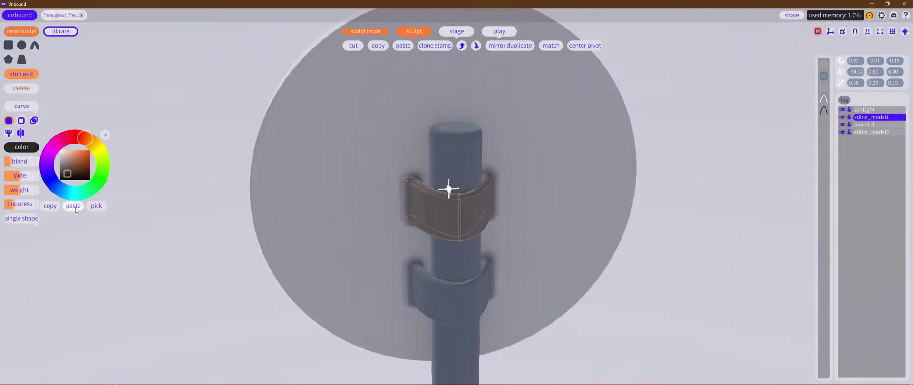
# Step: Apply the upper bracket's dark brown colour to the lower bracket
pyautogui.click(430, 295)
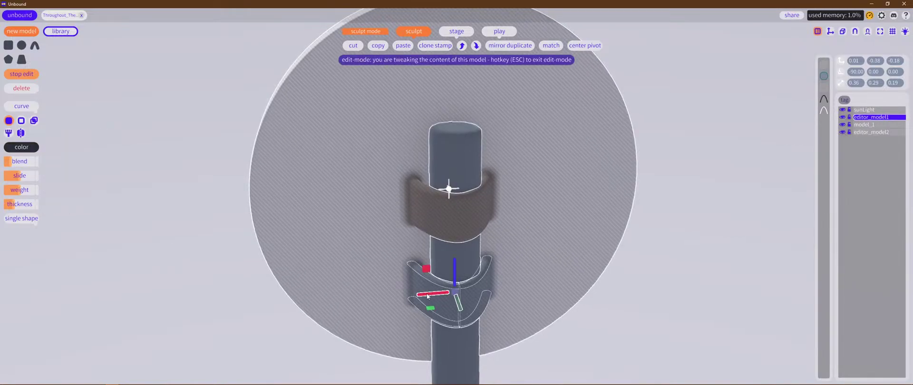
pyautogui.click(24, 148)
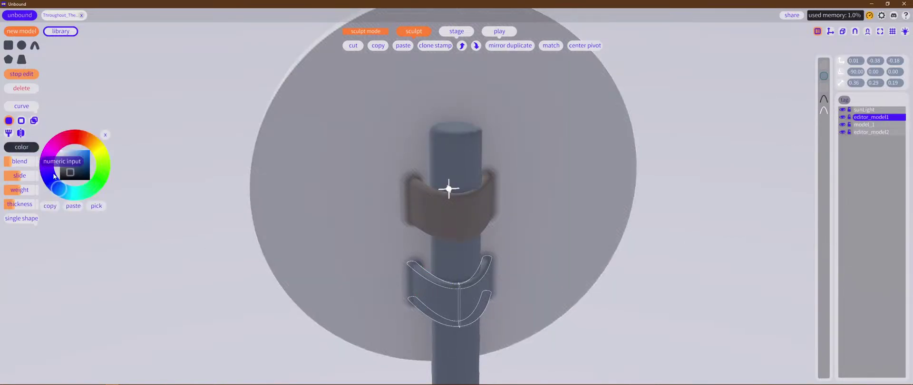
pyautogui.click(77, 206)
# Step: Slightly increase the Y rounding of the pole's base disc to soften its edges
pyautogui.moveTo(689, 204); pyautogui.dragTo(384, 222)
pyautogui.scroll(-5, 632, 291)
pyautogui.moveTo(569, 250); pyautogui.dragTo(566, 90)
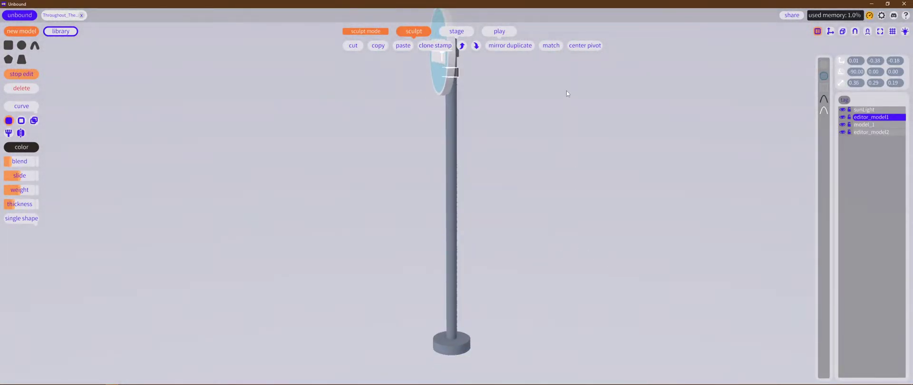
pyautogui.moveTo(491, 313); pyautogui.dragTo(477, 233, button='middle')
pyautogui.scroll(5, 475, 215)
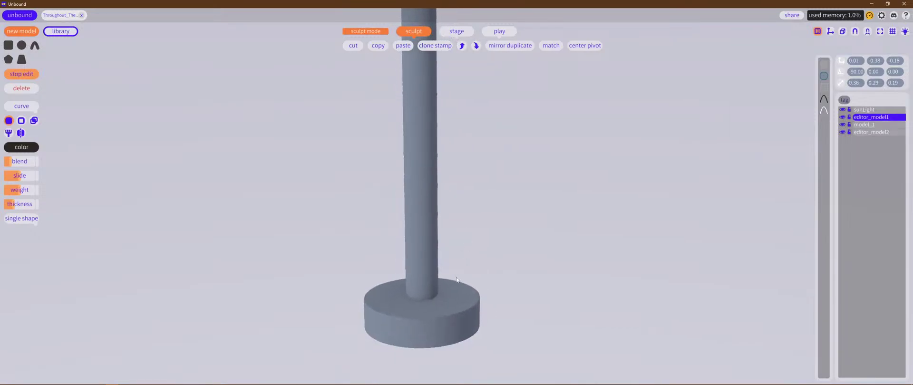
pyautogui.click(455, 329)
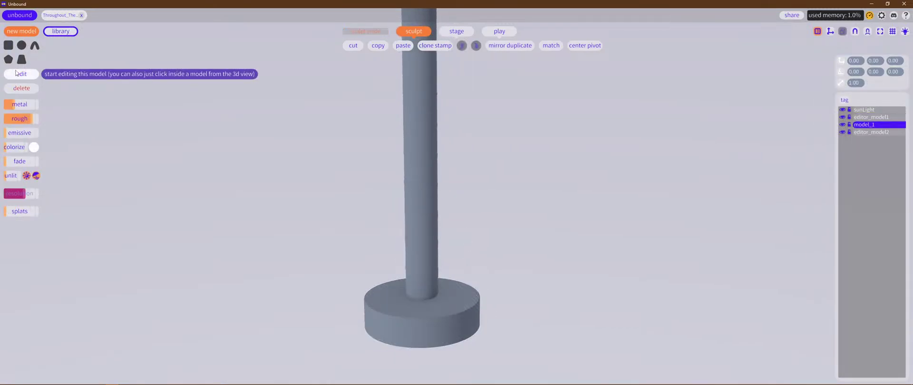
pyautogui.click(19, 190)
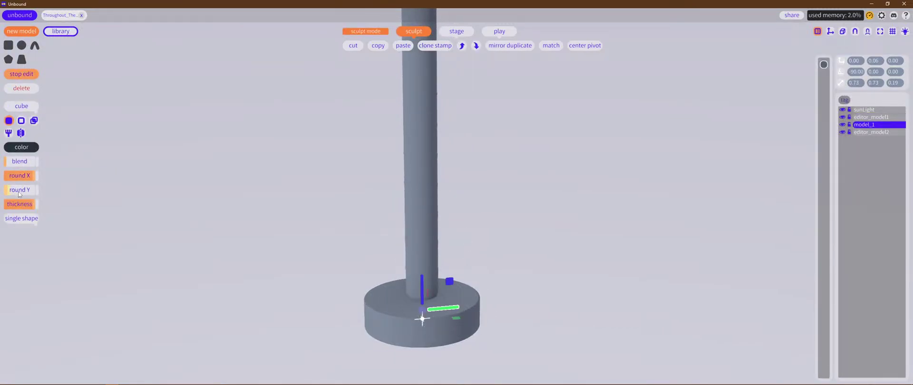
# Step: Raise the base disc to a height of about 0.09
pyautogui.moveTo(481, 301); pyautogui.dragTo(485, 360, button='middle')
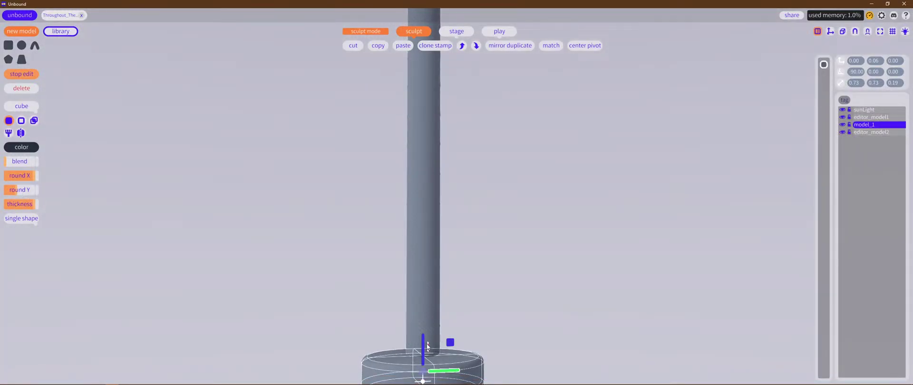
pyautogui.moveTo(422, 347); pyautogui.dragTo(424, 333, button='middle')
pyautogui.moveTo(424, 336); pyautogui.dragTo(429, 349, button='right')
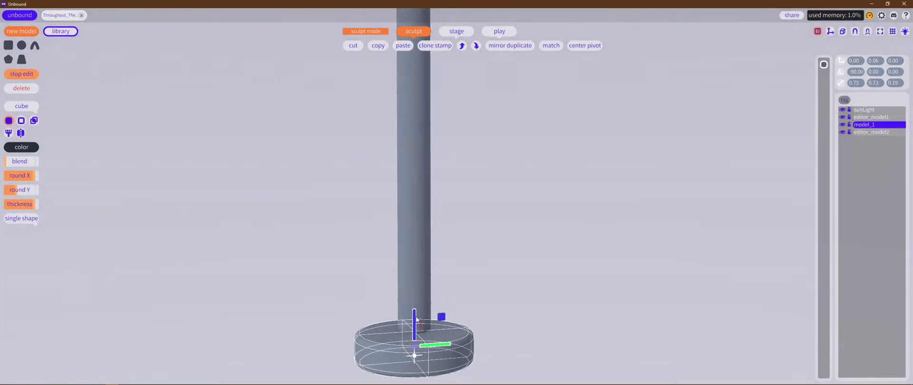
pyautogui.moveTo(416, 320); pyautogui.dragTo(419, 313)
pyautogui.scroll(-5, 521, 261)
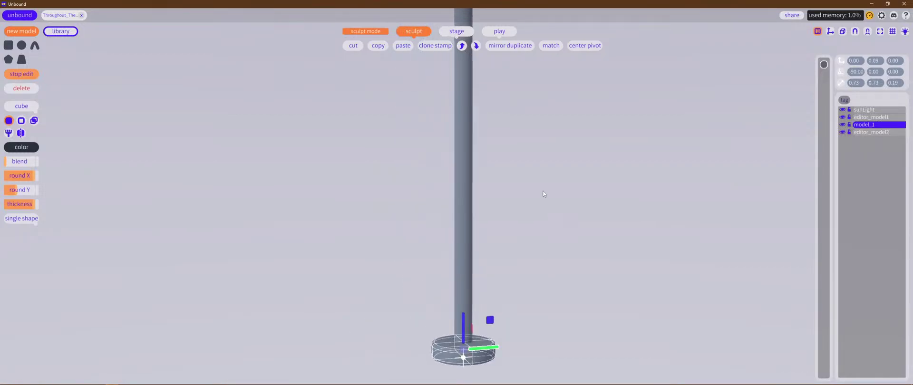
# Step: Finish editing the base and lower the resolution of both the base and pole models
pyautogui.click(23, 75)
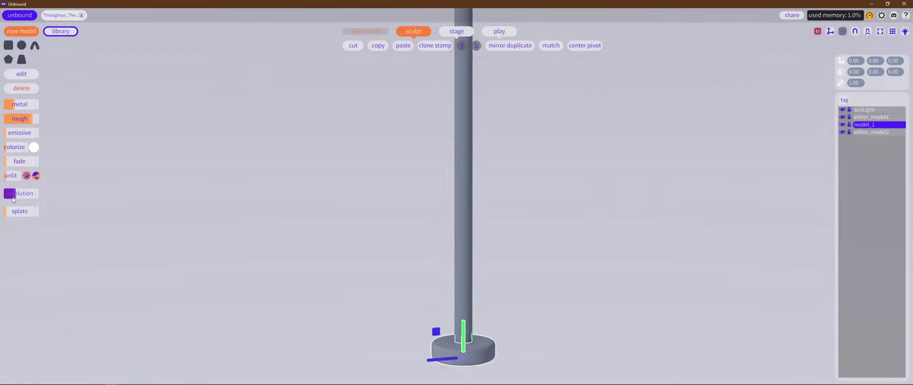
pyautogui.click(461, 242)
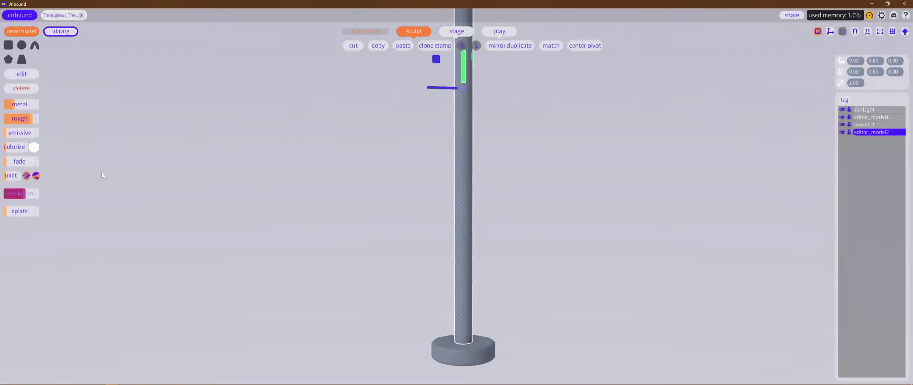
pyautogui.moveTo(25, 193)
pyautogui.mouseDown()
pyautogui.moveTo(10, 194)
pyautogui.moveTo(20, 197)
pyautogui.mouseUp()
# Step: Examine the complete pole sign from the front, side and back
pyautogui.moveTo(546, 139); pyautogui.dragTo(566, 299, button='middle')
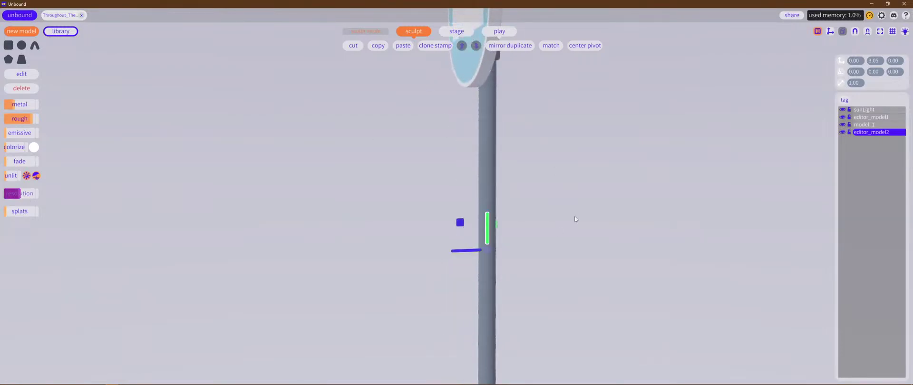
pyautogui.moveTo(601, 184); pyautogui.dragTo(612, 298, button='middle')
pyautogui.moveTo(611, 298); pyautogui.dragTo(514, 271, button='right')
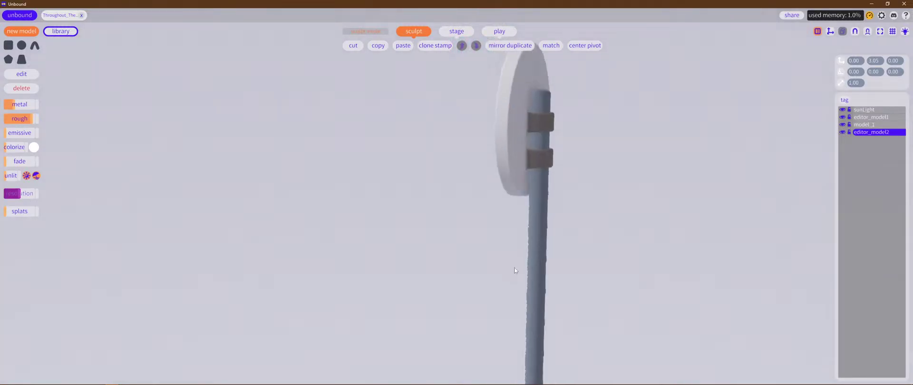
pyautogui.moveTo(514, 270); pyautogui.dragTo(664, 246, button='middle')
pyautogui.scroll(-5, 675, 204)
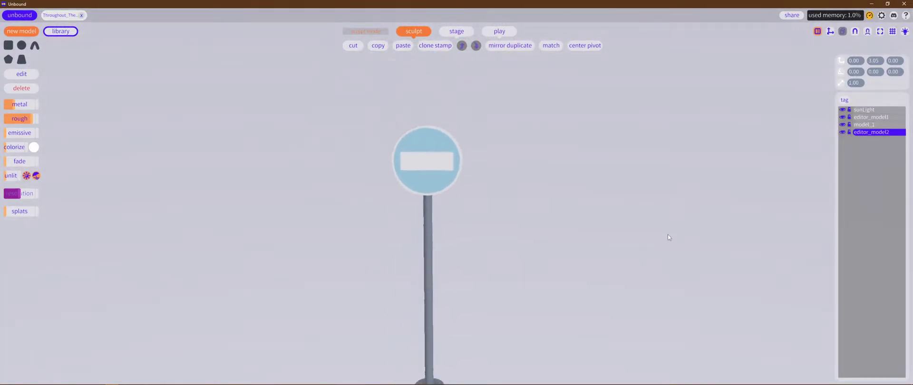
pyautogui.click(475, 213)
pyautogui.moveTo(525, 249); pyautogui.dragTo(528, 196, button='middle')
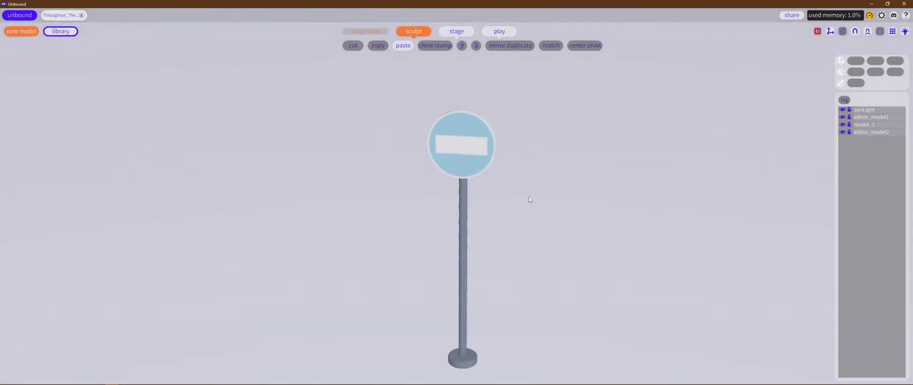
pyautogui.moveTo(529, 197); pyautogui.dragTo(524, 129, button='right')
# Step: Copy the white rectangular bar shape from the round sign's face
pyautogui.moveTo(635, 139); pyautogui.dragTo(651, 209, button='middle')
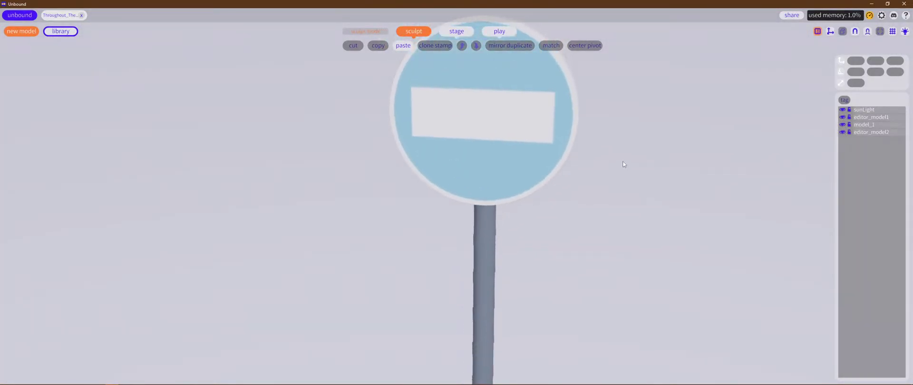
pyautogui.click(409, 101)
pyautogui.click(480, 110)
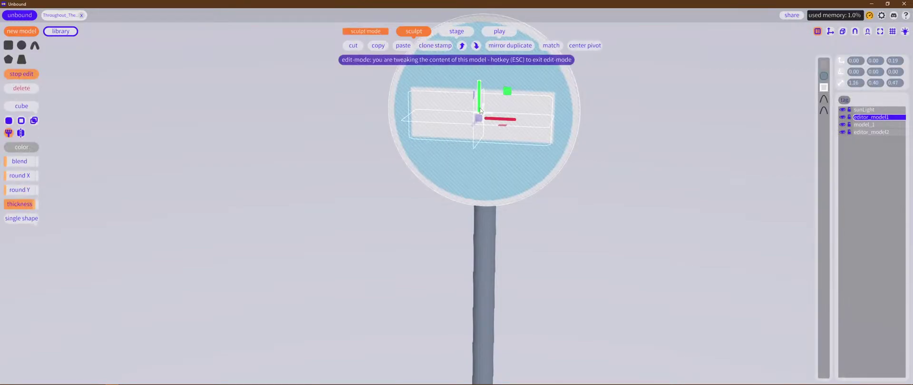
pyautogui.click(379, 46)
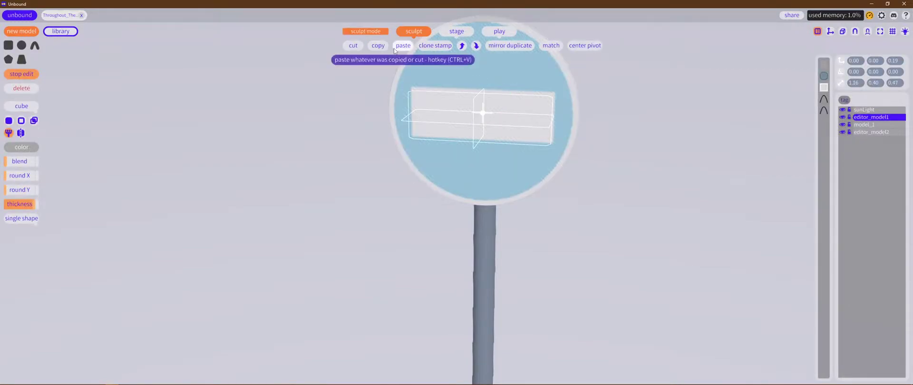
pyautogui.click(402, 47)
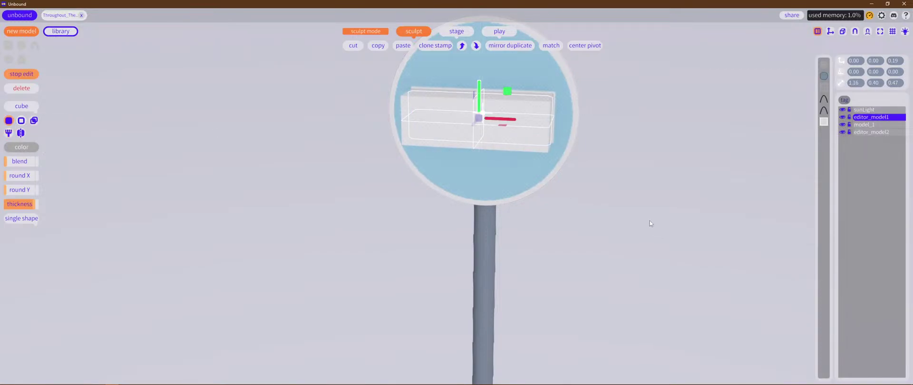
pyautogui.moveTo(664, 234); pyautogui.dragTo(604, 233, button='middle')
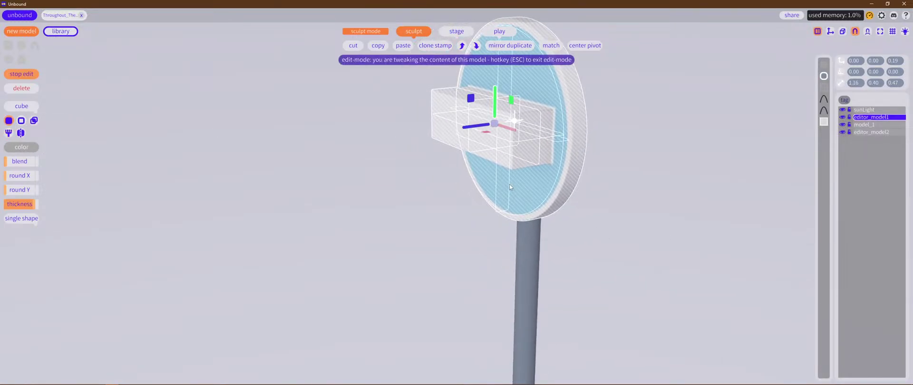
pyautogui.hotkey('ctrl', 'z')
# Step: Paste the copied bar as a separate model and place it below the round sign at a height of about 4.37
pyautogui.click(444, 275)
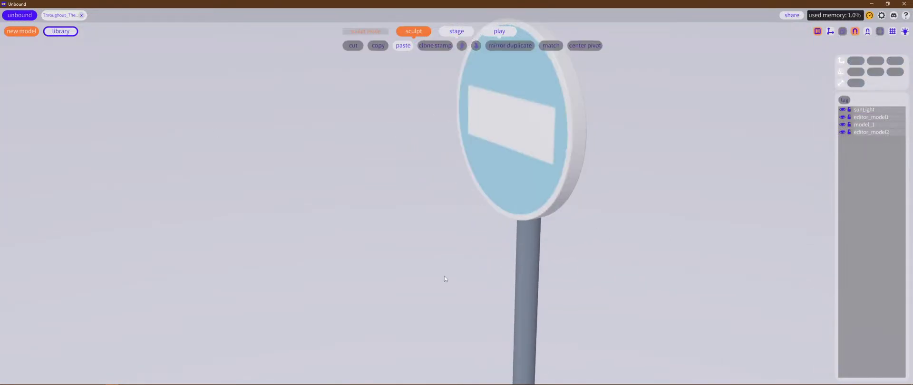
pyautogui.hotkey('ctrl', 'v')
pyautogui.moveTo(480, 150); pyautogui.dragTo(498, 250)
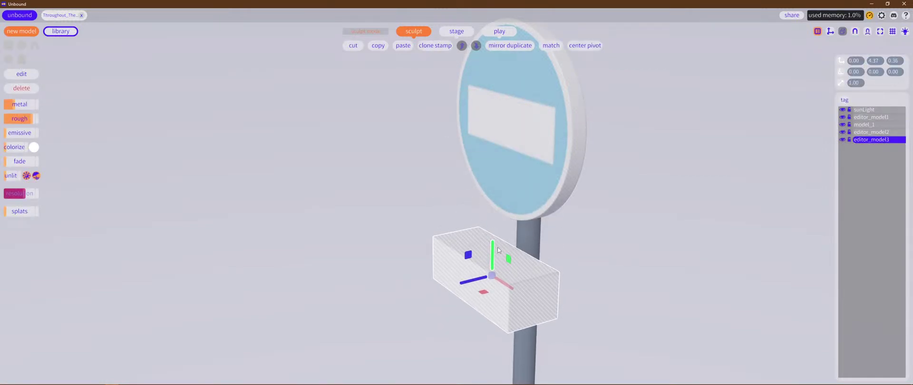
# Step: Thin the pasted box to a depth of about 0.06 and move it back to about -0.27 against the pole
pyautogui.moveTo(354, 281); pyautogui.dragTo(514, 261, button='middle')
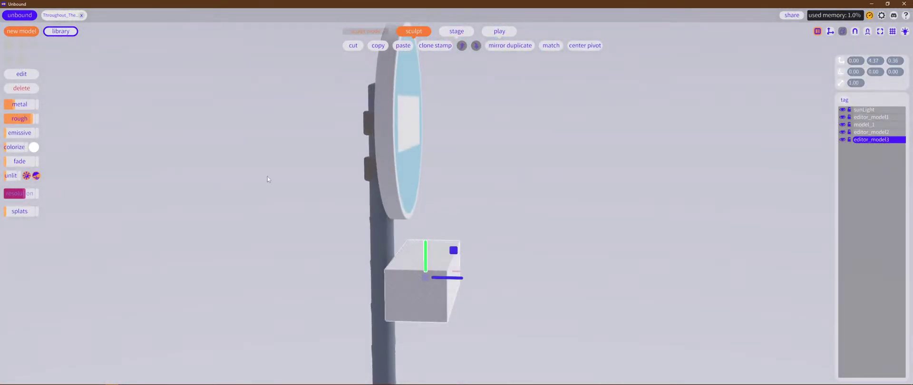
pyautogui.click(21, 74)
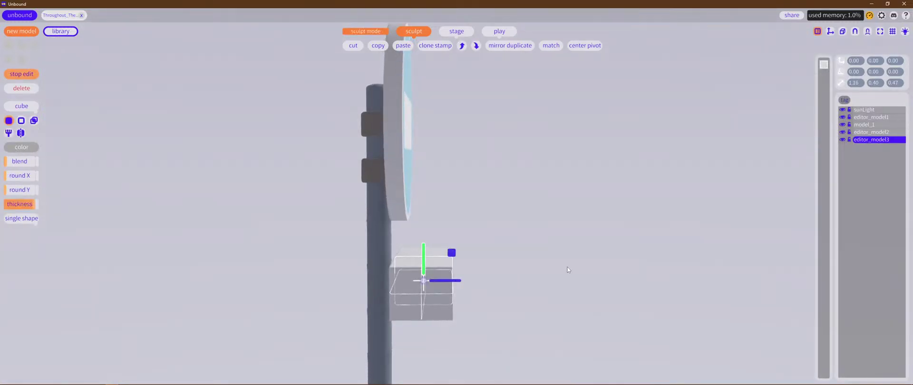
pyautogui.moveTo(466, 282); pyautogui.dragTo(431, 283)
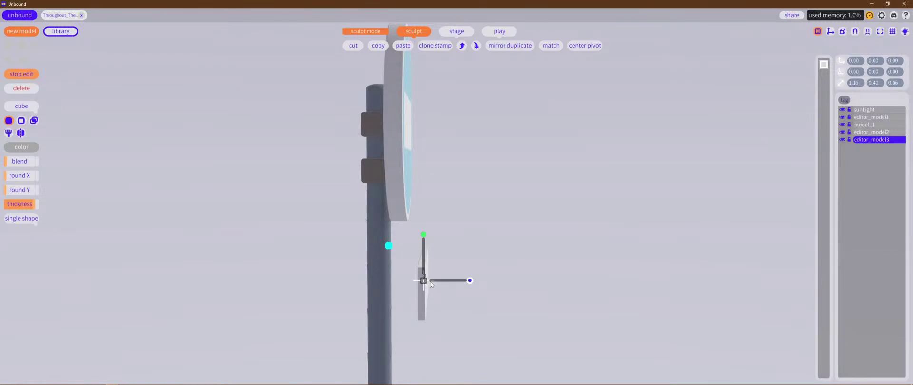
pyautogui.moveTo(454, 283); pyautogui.dragTo(424, 281)
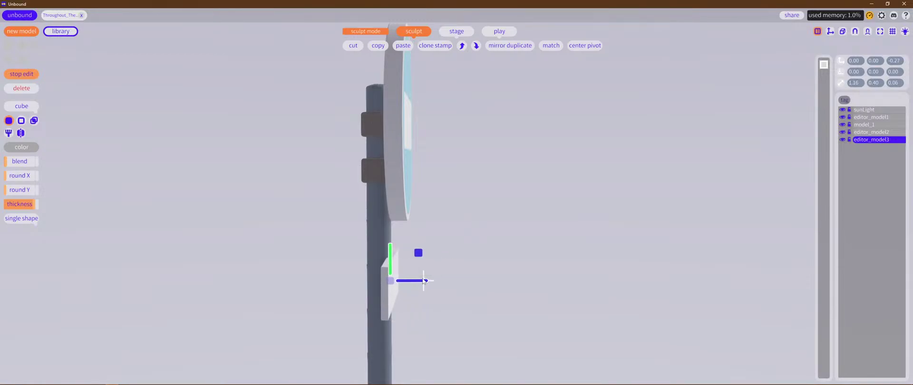
# Step: Bring the rectangular plate forward to about -0.24 and lower it to a height of about -0.26
pyautogui.moveTo(532, 271); pyautogui.dragTo(436, 275, button='middle')
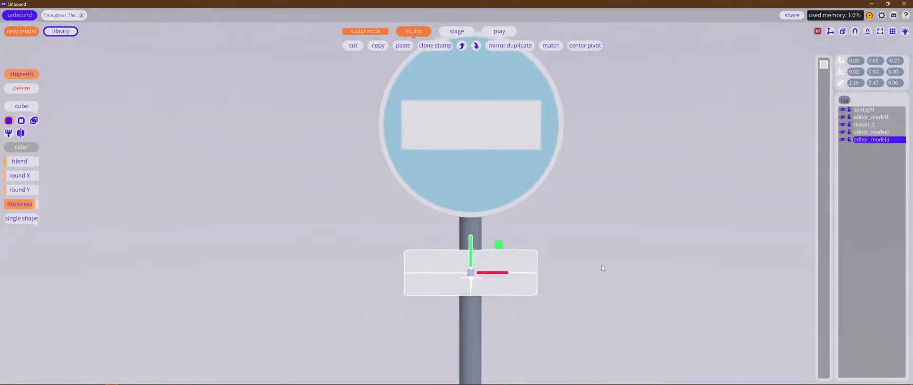
pyautogui.moveTo(602, 266); pyautogui.dragTo(573, 256, button='middle')
pyautogui.moveTo(592, 320); pyautogui.dragTo(581, 247, button='middle')
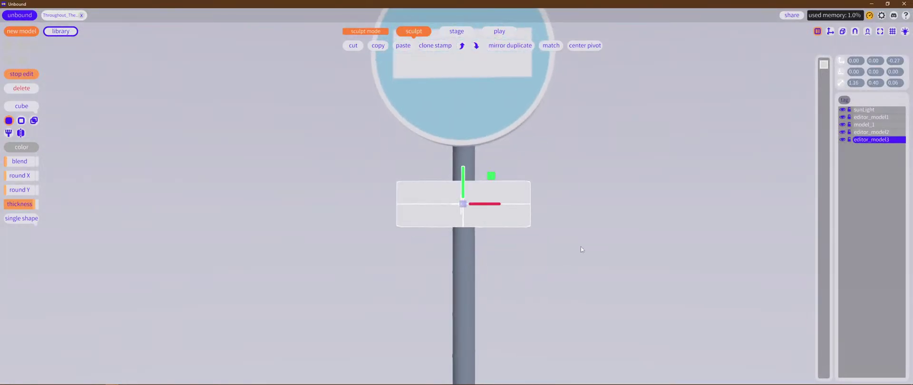
pyautogui.scroll(4, 581, 238)
pyautogui.moveTo(524, 300); pyautogui.dragTo(655, 328, button='middle')
pyautogui.moveTo(372, 214); pyautogui.dragTo(379, 216)
pyautogui.moveTo(518, 214); pyautogui.dragTo(367, 199, button='middle')
pyautogui.scroll(-8, 609, 191)
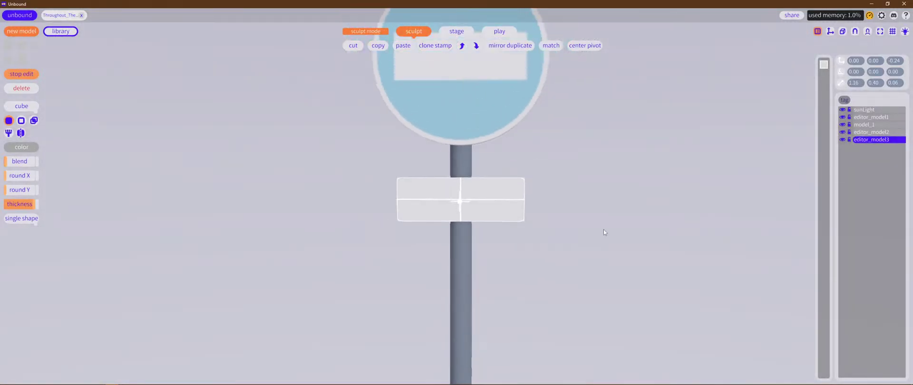
pyautogui.moveTo(463, 181)
pyautogui.mouseDown()
pyautogui.moveTo(463, 199)
pyautogui.moveTo(461, 175)
pyautogui.moveTo(470, 199)
pyautogui.moveTo(469, 187)
pyautogui.mouseUp()
pyautogui.scroll(-5, 554, 195)
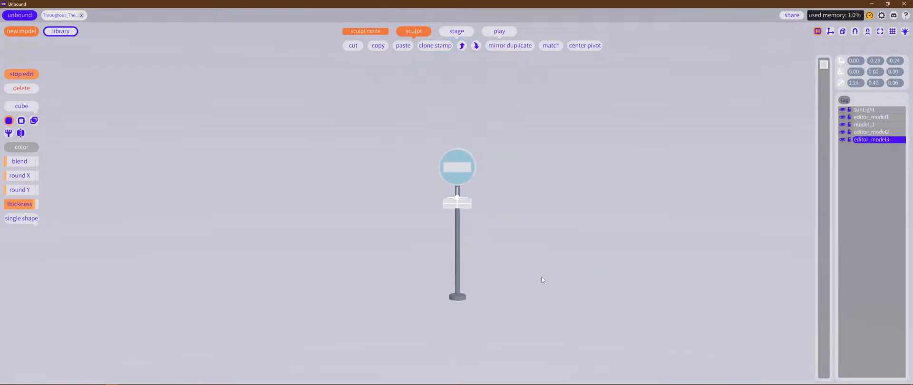
# Step: Duplicate the rectangular plate and move the copy forward to about 0.03 in depth
pyautogui.scroll(5, 540, 197)
pyautogui.moveTo(541, 195); pyautogui.dragTo(572, 208, button='middle')
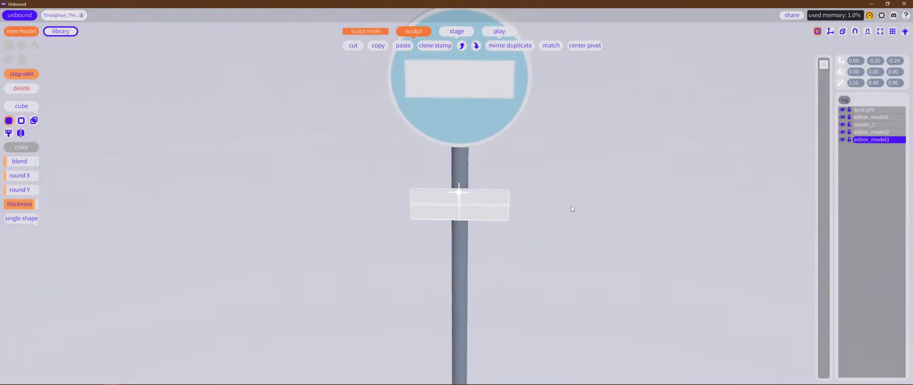
pyautogui.scroll(5, 580, 218)
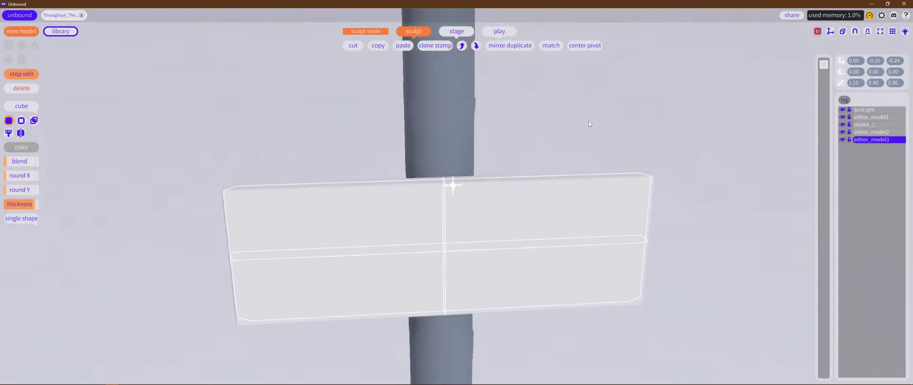
pyautogui.scroll(-3, 586, 129)
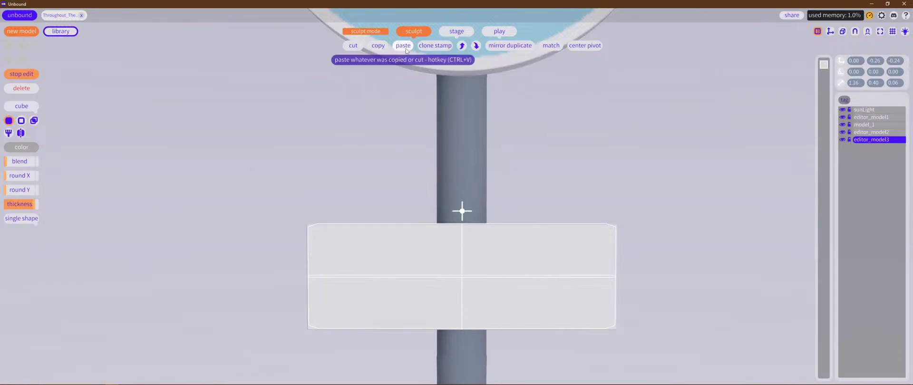
pyautogui.moveTo(613, 136); pyautogui.dragTo(467, 207, button='middle')
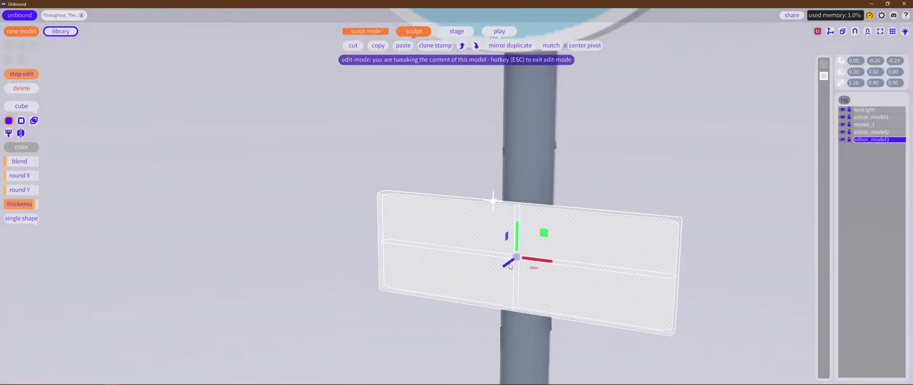
pyautogui.moveTo(510, 266); pyautogui.dragTo(487, 284)
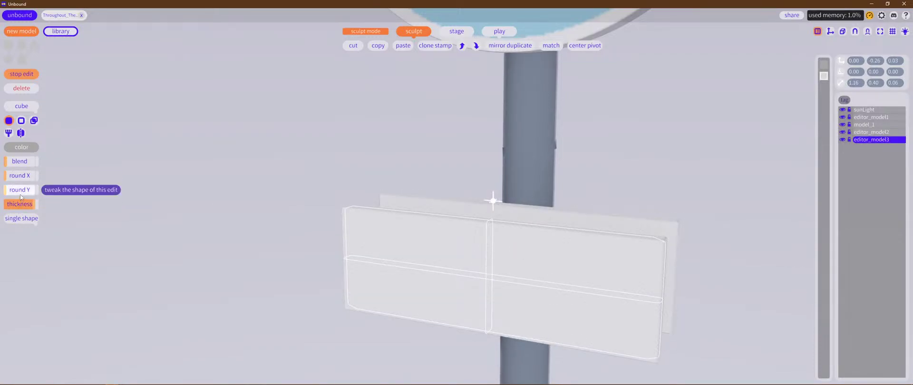
# Step: Reduce the front plate's thickness to the minimum to turn it into a hollow rectangular frame
pyautogui.moveTo(31, 207); pyautogui.dragTo(2, 212)
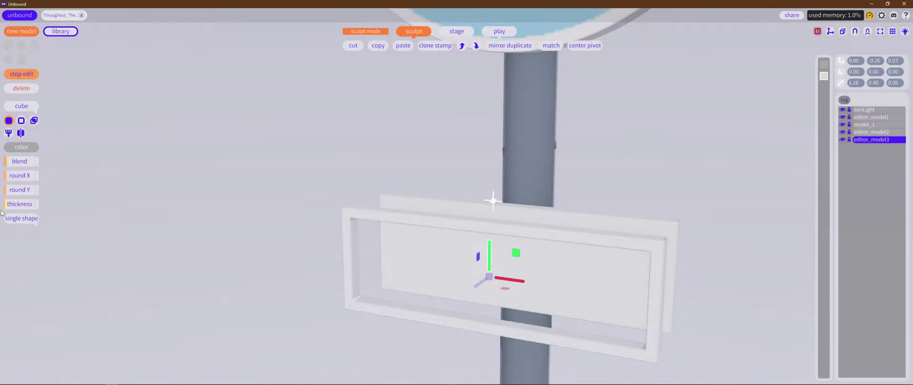
pyautogui.moveTo(228, 245); pyautogui.dragTo(163, 207, button='middle')
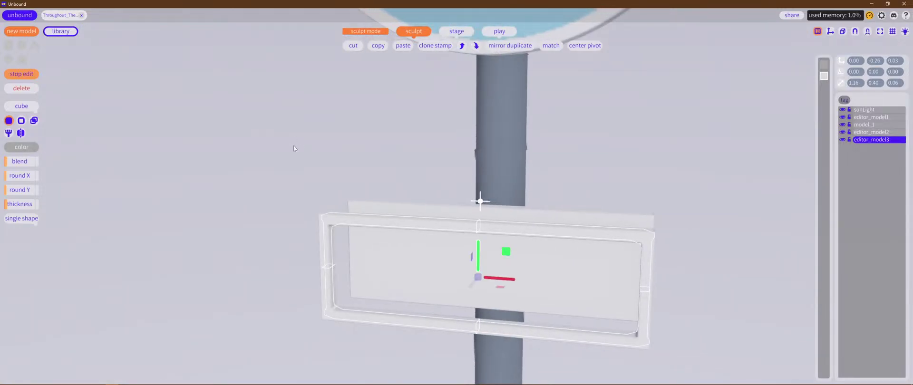
# Step: Colour the rectangular frame with the light blue picked from the round sign
pyautogui.scroll(-5, 155, 197)
pyautogui.click(22, 147)
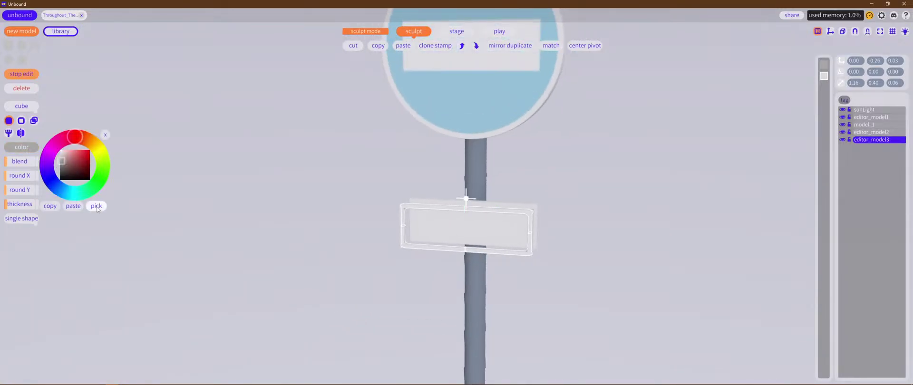
pyautogui.click(97, 206)
pyautogui.click(444, 115)
# Step: Switch the frame to subtract mode and move it back to about -0.19 in depth, into the plate
pyautogui.moveTo(514, 256); pyautogui.dragTo(285, 182, button='right')
pyautogui.click(21, 120)
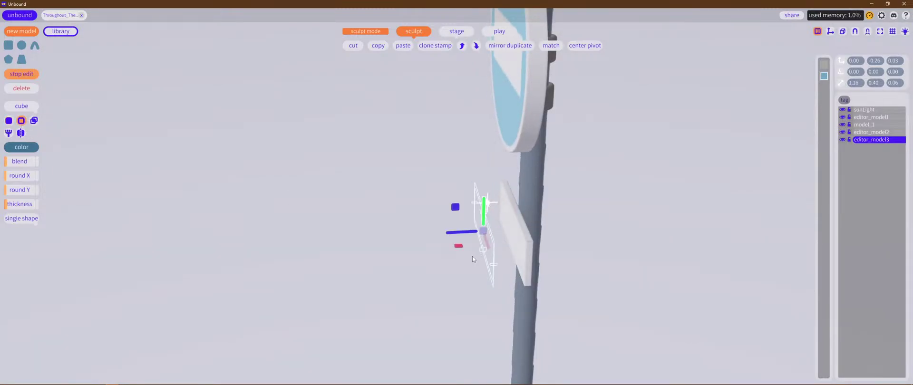
pyautogui.moveTo(457, 235); pyautogui.dragTo(481, 233)
pyautogui.moveTo(361, 235); pyautogui.dragTo(483, 238, button='right')
pyautogui.scroll(5, 436, 262)
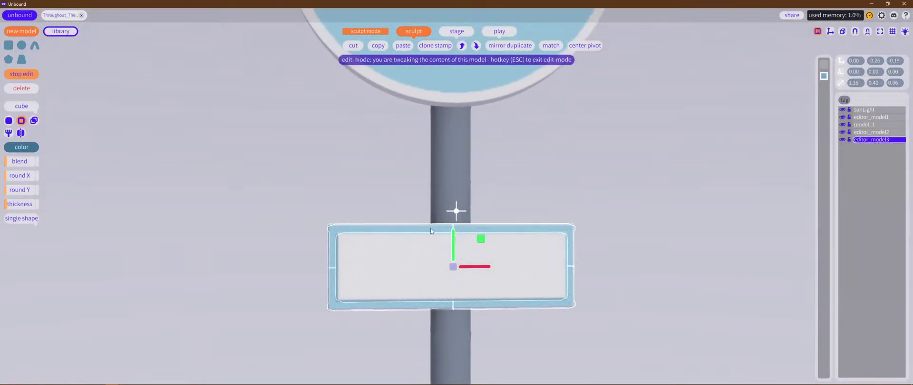
# Step: Scale the subtracting frame down to about 1.09 by 0.32 by 0.05 and thin its border
pyautogui.moveTo(419, 235); pyautogui.dragTo(452, 229)
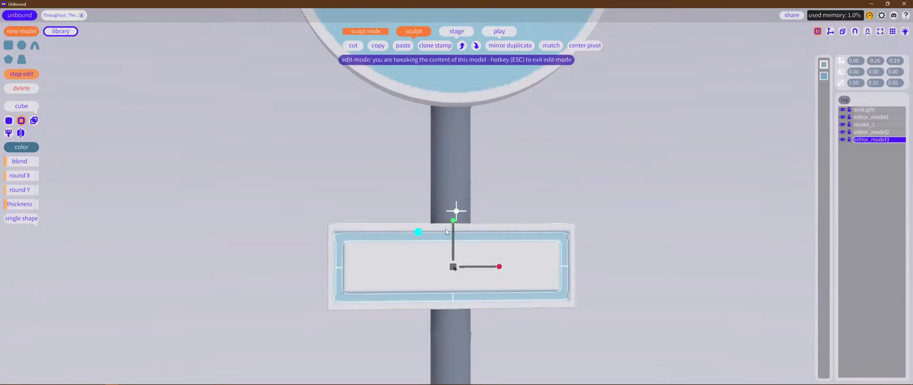
pyautogui.click(14, 204)
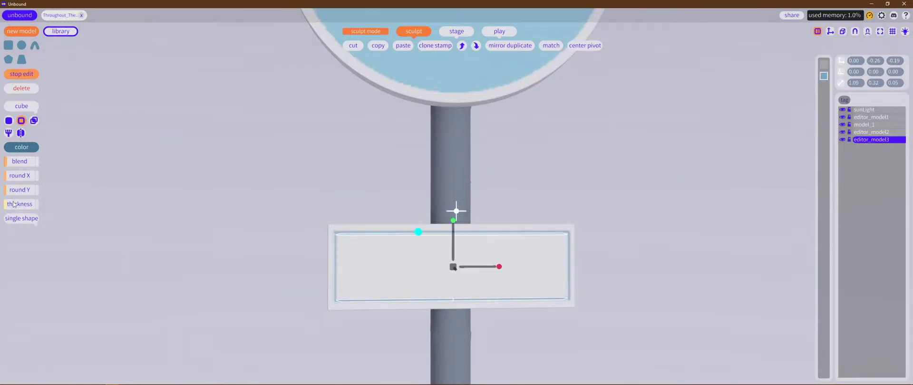
pyautogui.moveTo(16, 204); pyautogui.dragTo(18, 205)
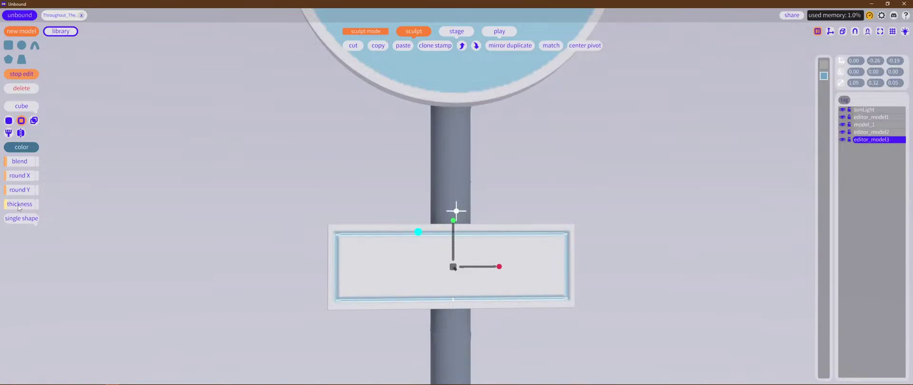
# Step: Switch the frame to paint mode and resize it to about 1.07 by 0.32, keeping a thin border line
pyautogui.click(9, 134)
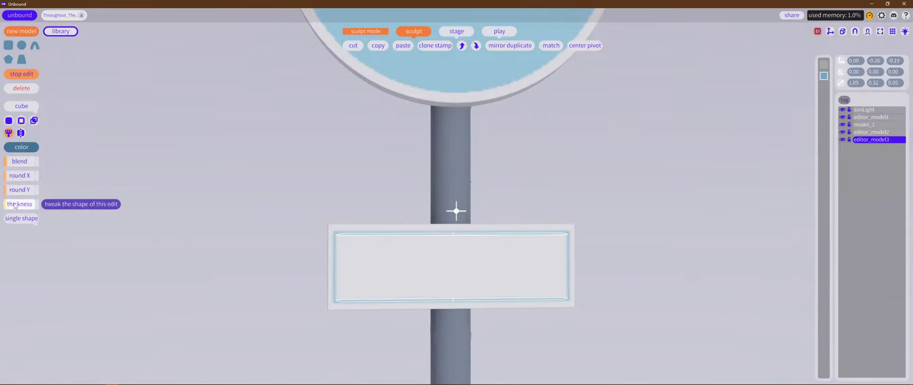
pyautogui.moveTo(15, 204); pyautogui.dragTo(14, 205)
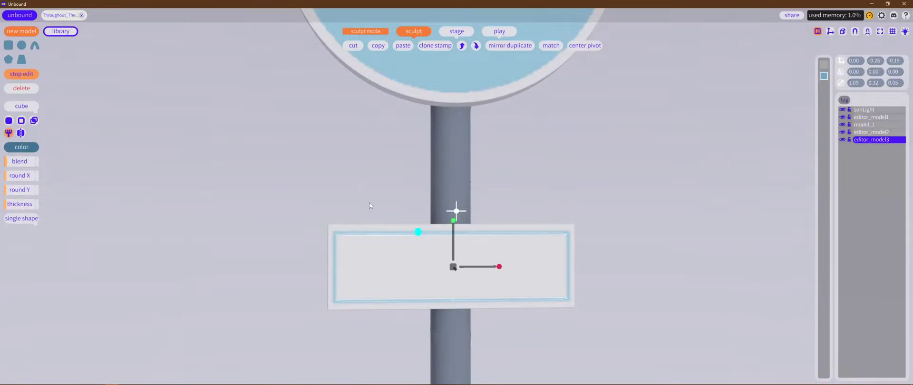
pyautogui.moveTo(453, 220); pyautogui.dragTo(455, 223)
pyautogui.moveTo(499, 267); pyautogui.dragTo(499, 267)
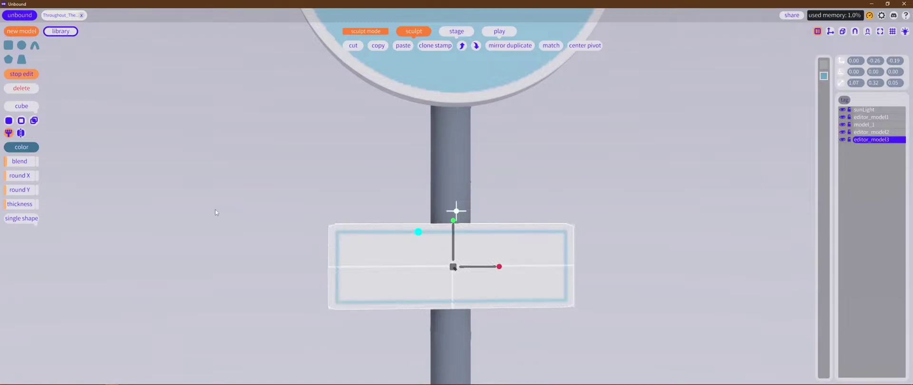
# Step: Widen the painted blue border and adjust its rounding and blend for crisp edges
pyautogui.click(18, 205)
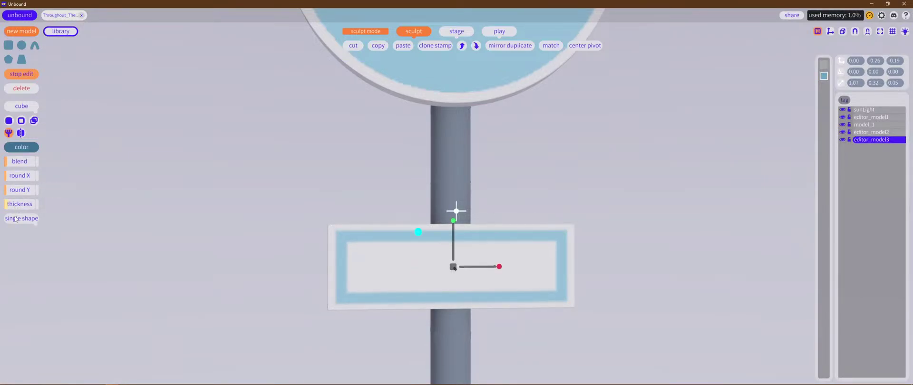
pyautogui.click(24, 194)
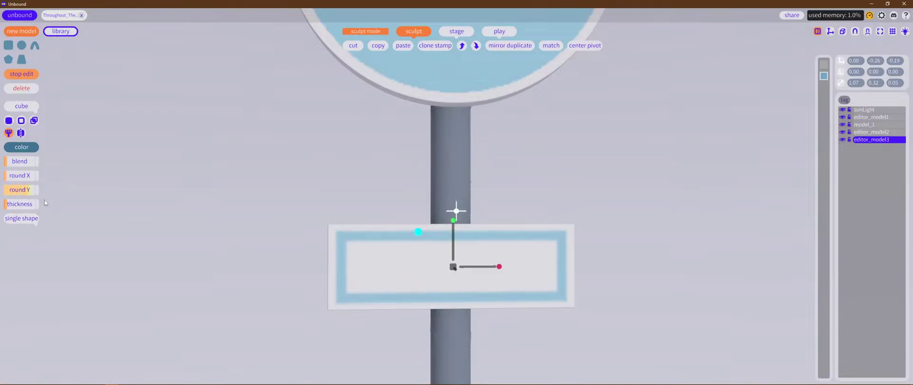
pyautogui.click(26, 177)
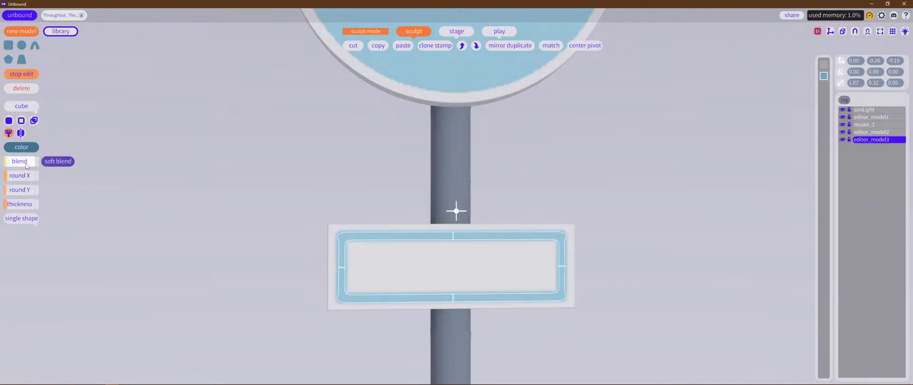
pyautogui.click(21, 169)
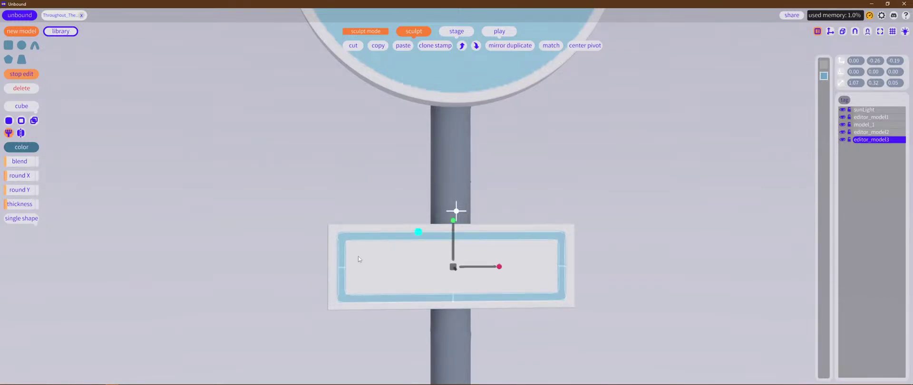
# Step: Enlarge the painted border to about 1.11 by 0.35 to bring it closer to the plate's edges
pyautogui.moveTo(674, 267); pyautogui.dragTo(648, 267, button='middle')
pyautogui.scroll(5, 531, 278)
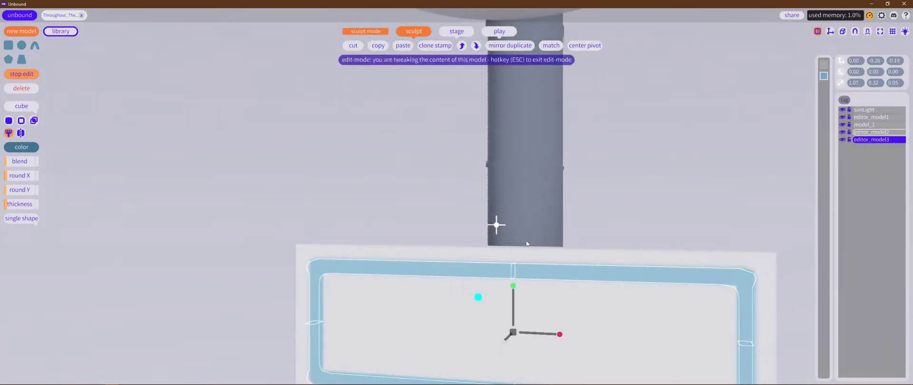
pyautogui.moveTo(513, 288); pyautogui.dragTo(514, 283)
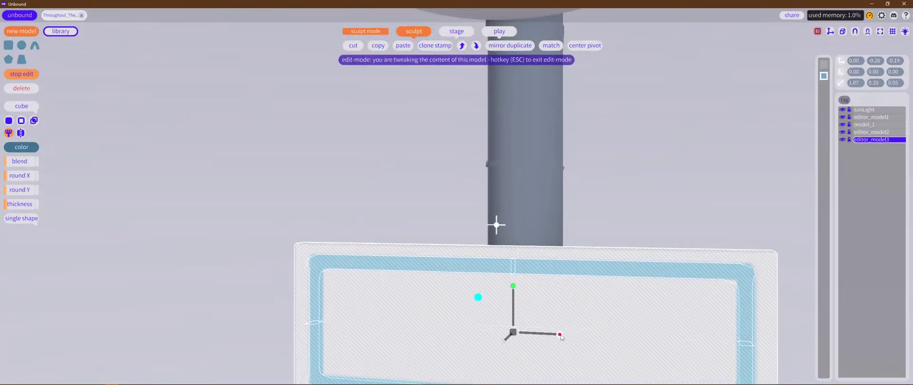
pyautogui.moveTo(561, 336); pyautogui.dragTo(563, 337)
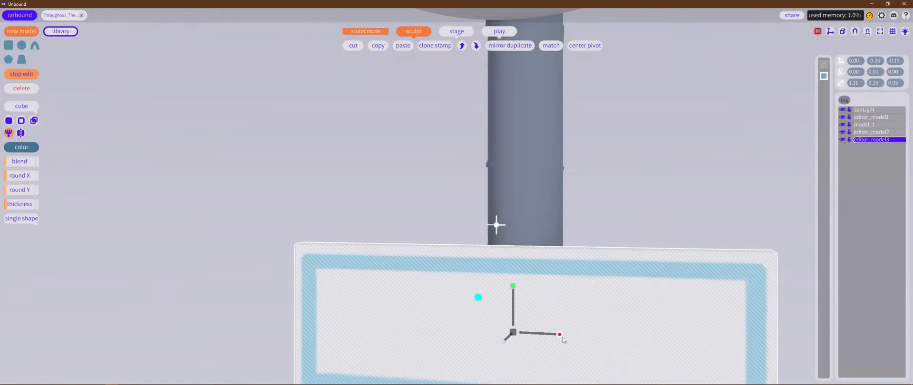
# Step: Examine the plate's painted blue border from the front, at an angle and from a distance
pyautogui.moveTo(621, 234); pyautogui.dragTo(614, 167, button='middle')
pyautogui.moveTo(580, 196); pyautogui.dragTo(600, 237, button='right')
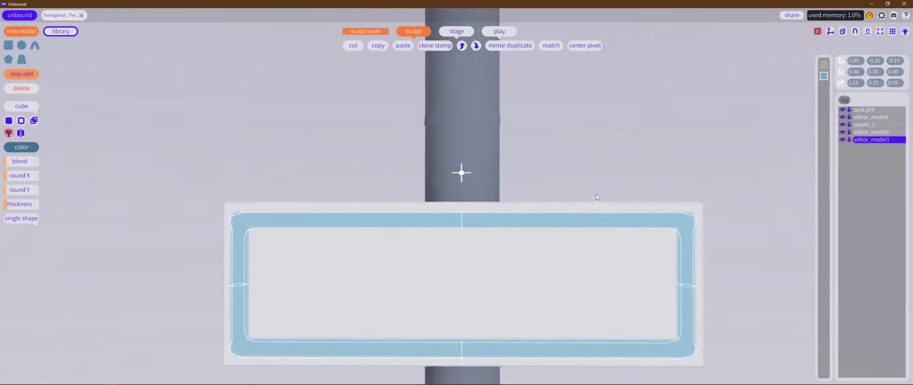
pyautogui.scroll(-7, 604, 267)
pyautogui.scroll(5, 603, 272)
pyautogui.scroll(1, 594, 216)
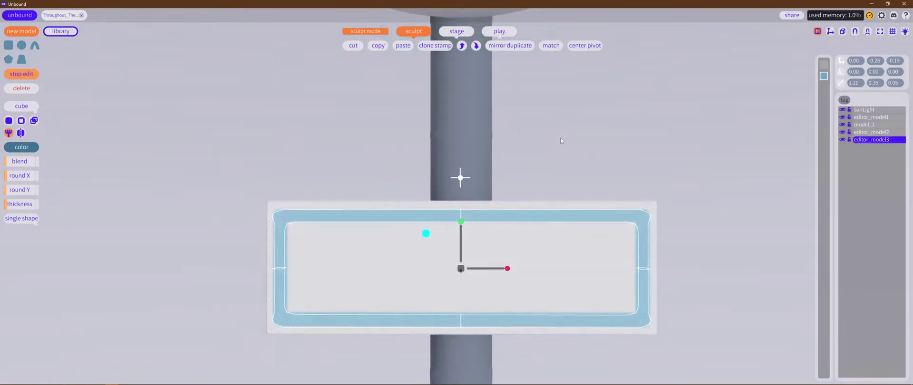
pyautogui.moveTo(560, 138); pyautogui.dragTo(582, 169, button='right')
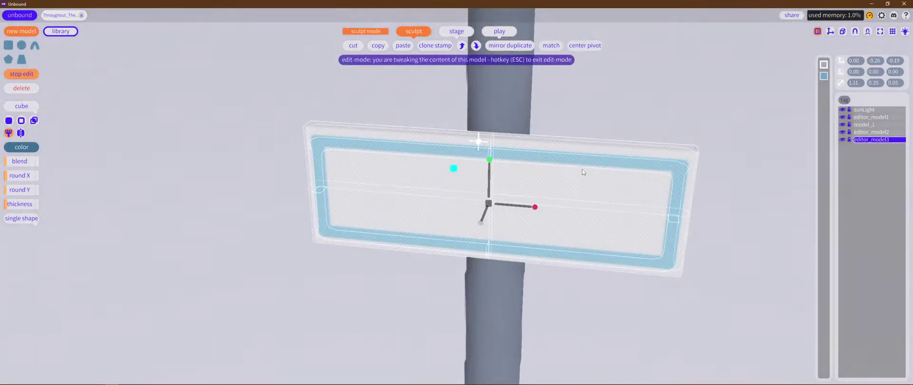
pyautogui.scroll(-7, 581, 181)
pyautogui.moveTo(563, 258); pyautogui.dragTo(581, 193, button='right')
# Step: Leave the plate model's edit mode and save the Throughout_The_Forest collection
pyautogui.click(581, 192)
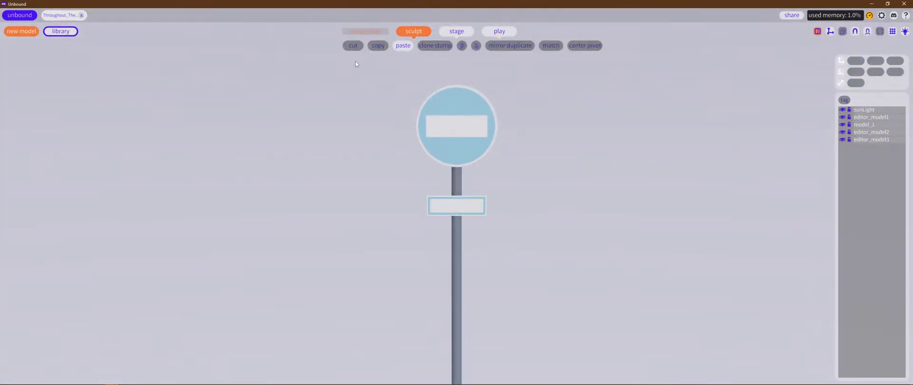
pyautogui.click(47, 33)
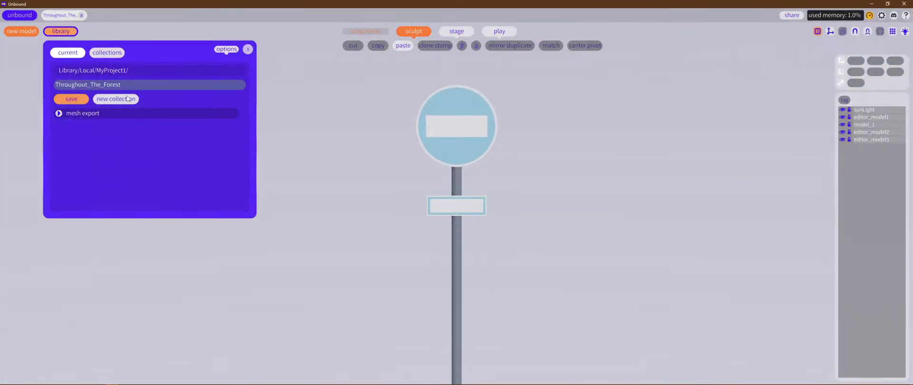
pyautogui.click(75, 98)
pyautogui.click(66, 36)
# Step: Add an N-gon inside the rectangular plate model, with minimum rounding and six sides
pyautogui.scroll(-3, 543, 287)
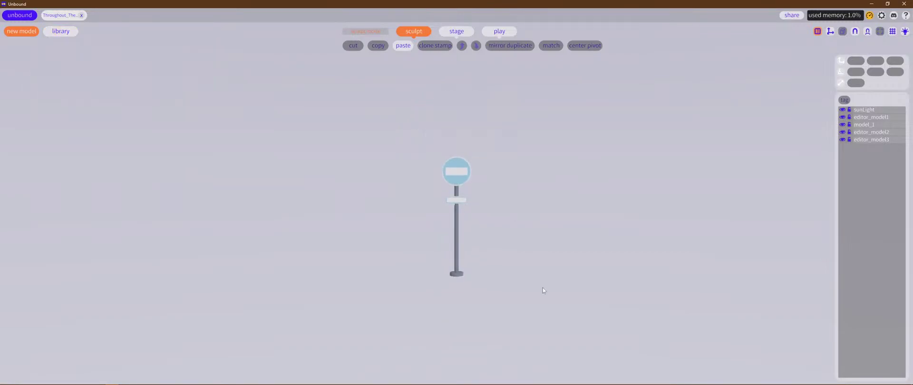
pyautogui.scroll(5, 544, 198)
pyautogui.moveTo(554, 202)
pyautogui.mouseDown(button='middle')
pyautogui.moveTo(352, 221)
pyautogui.moveTo(544, 190)
pyautogui.moveTo(549, 209)
pyautogui.mouseUp(button='middle')
pyautogui.scroll(5, 530, 169)
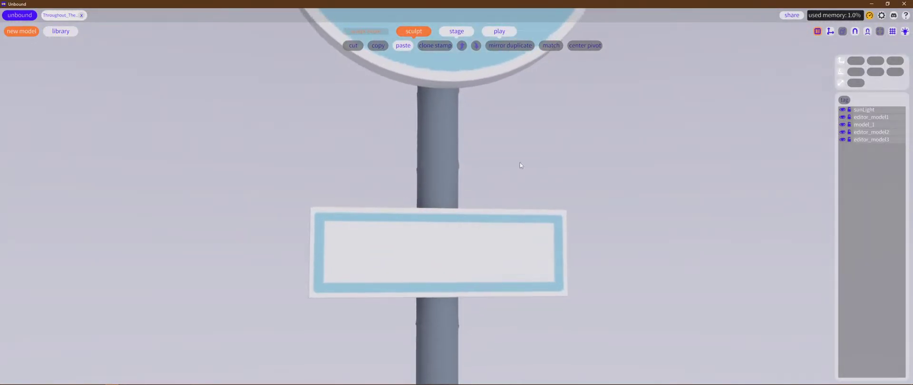
pyautogui.click(475, 243)
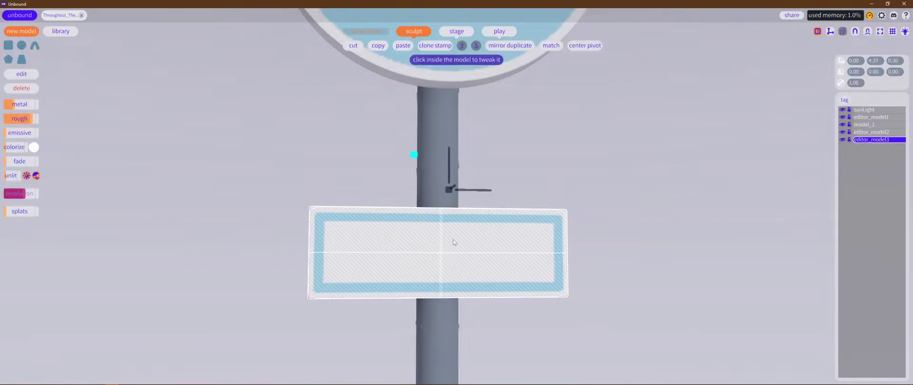
pyautogui.click(22, 73)
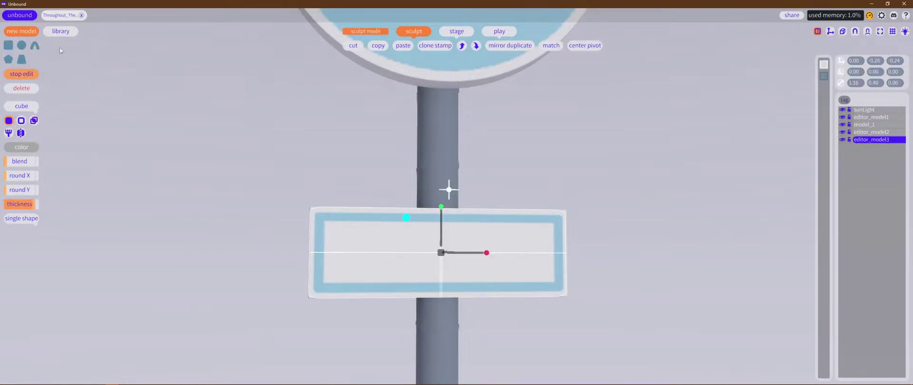
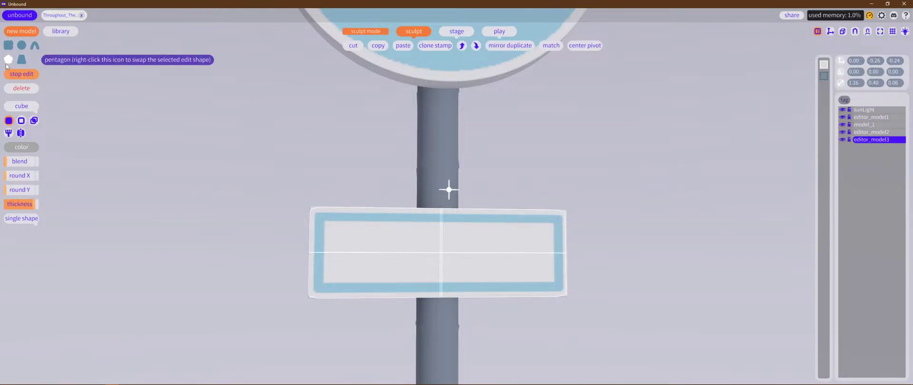
pyautogui.moveTo(8, 59); pyautogui.dragTo(431, 233)
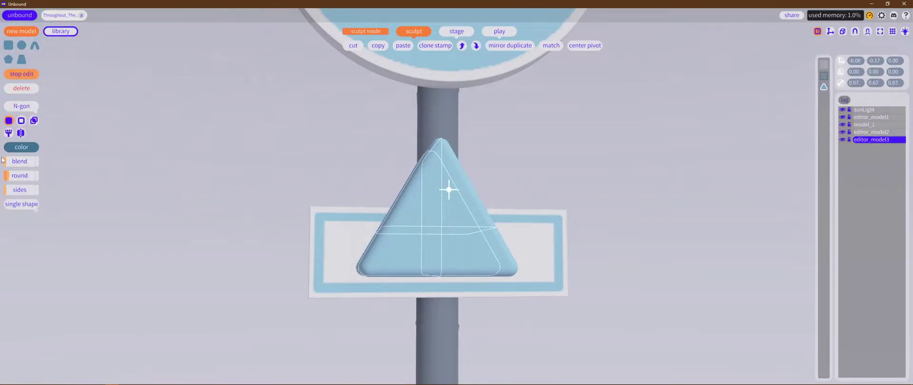
pyautogui.moveTo(14, 177); pyautogui.dragTo(27, 194)
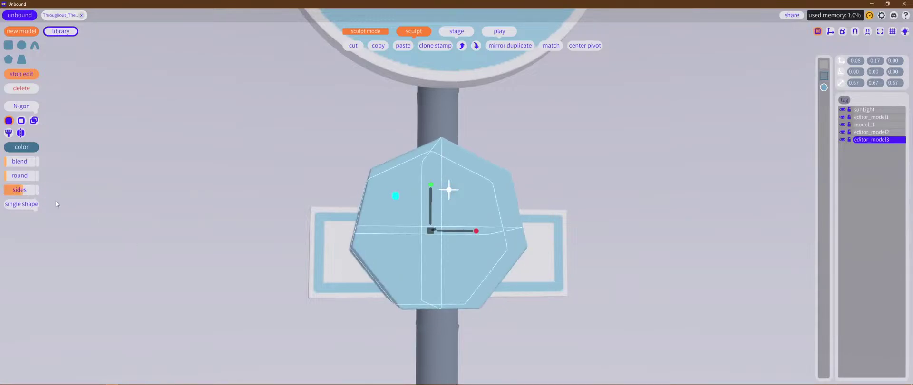
pyautogui.click(29, 192)
# Step: Flatten the hexagon in depth and scale it down to about 0.12 by 0.12 by 0.02
pyautogui.moveTo(196, 231); pyautogui.dragTo(287, 260, button='middle')
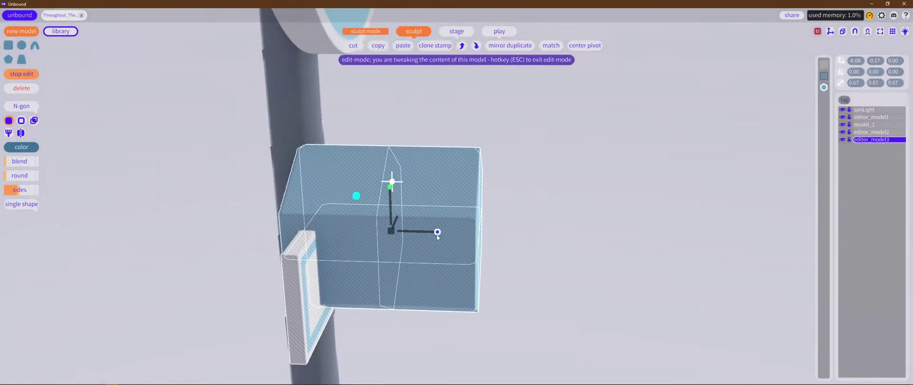
pyautogui.moveTo(437, 233); pyautogui.dragTo(400, 230)
pyautogui.moveTo(484, 255); pyautogui.dragTo(422, 236, button='middle')
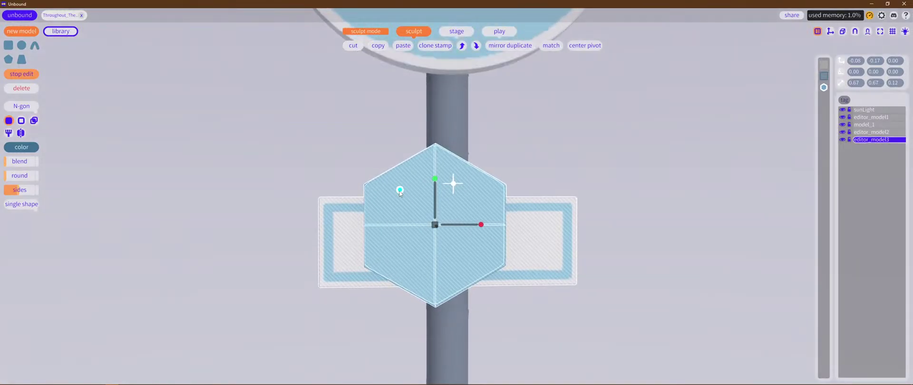
pyautogui.moveTo(400, 190); pyautogui.dragTo(417, 214)
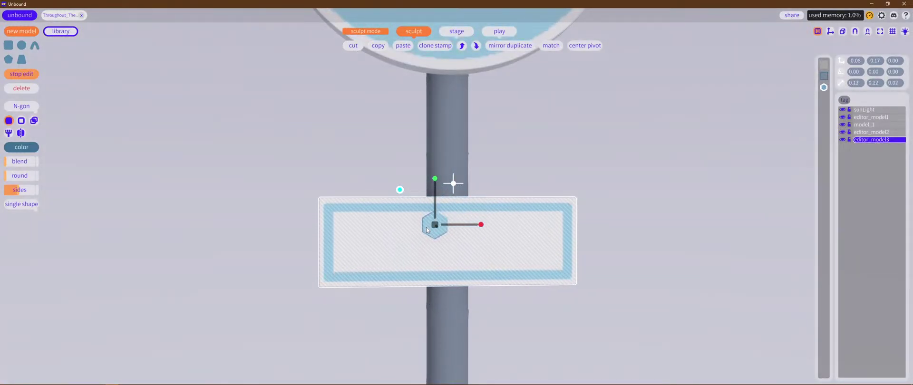
# Step: Duplicate the small hexagon, move the copy back to about -0.04 in depth and change its shape to a cube
pyautogui.scroll(3, 453, 220)
pyautogui.moveTo(453, 217); pyautogui.dragTo(607, 242, button='right')
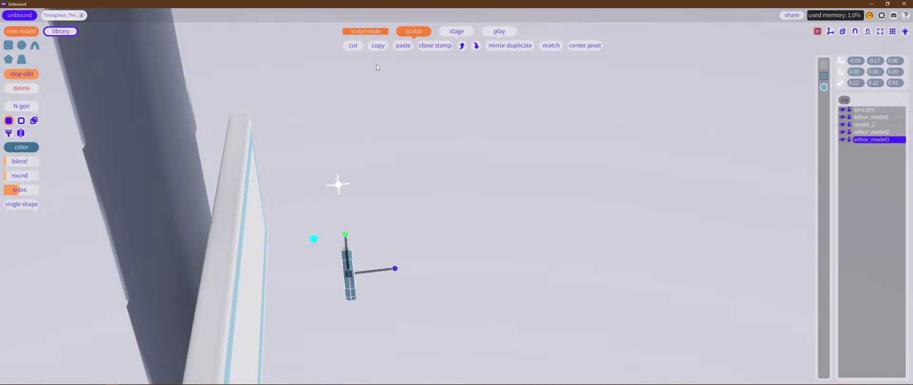
pyautogui.click(405, 49)
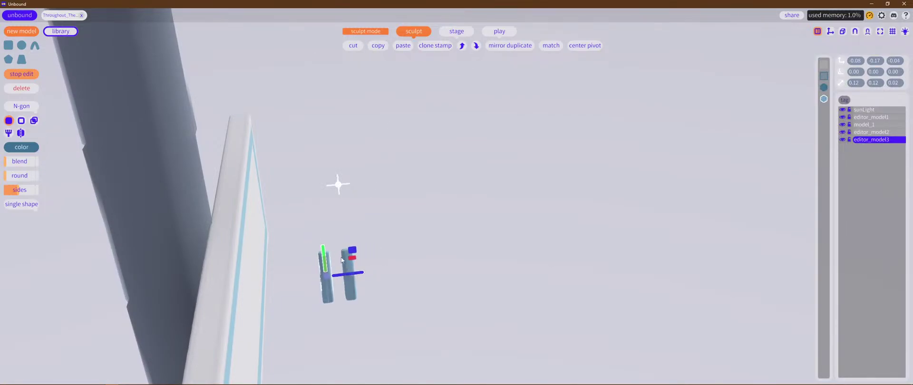
pyautogui.click(29, 111)
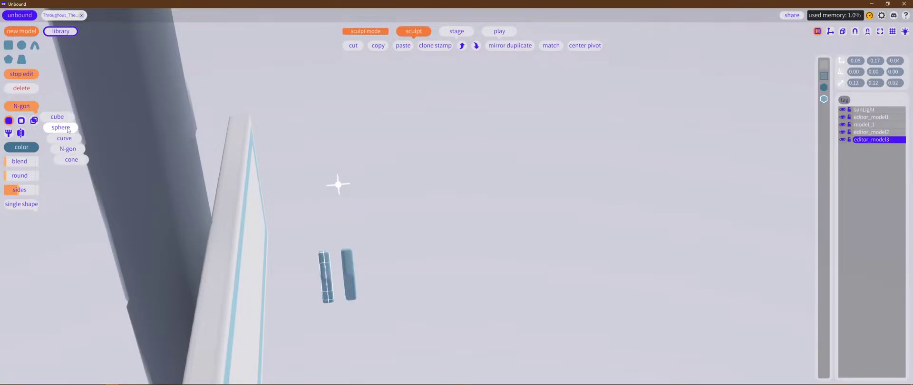
pyautogui.click(62, 117)
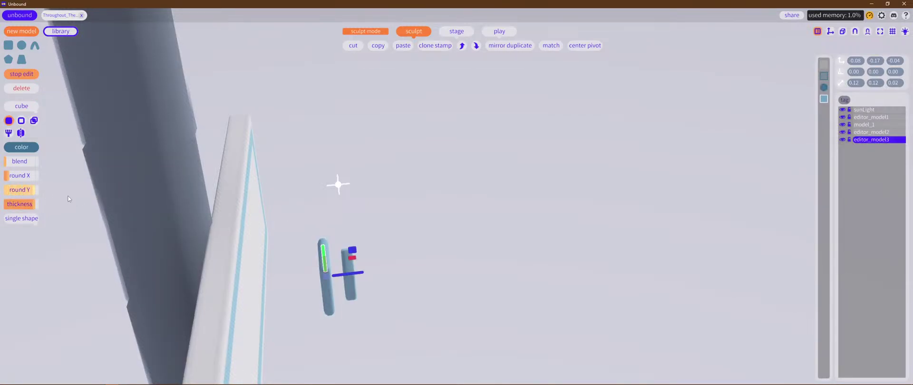
# Step: Round the cube behind the hexagon in X to form a cylindrical shaft and scale it to about 0.04 by 0.04 by 0.07
pyautogui.moveTo(14, 178); pyautogui.dragTo(55, 181)
pyautogui.moveTo(326, 221)
pyautogui.mouseDown(button='middle')
pyautogui.moveTo(286, 201)
pyautogui.moveTo(324, 221)
pyautogui.mouseUp(button='middle')
pyautogui.press('r')
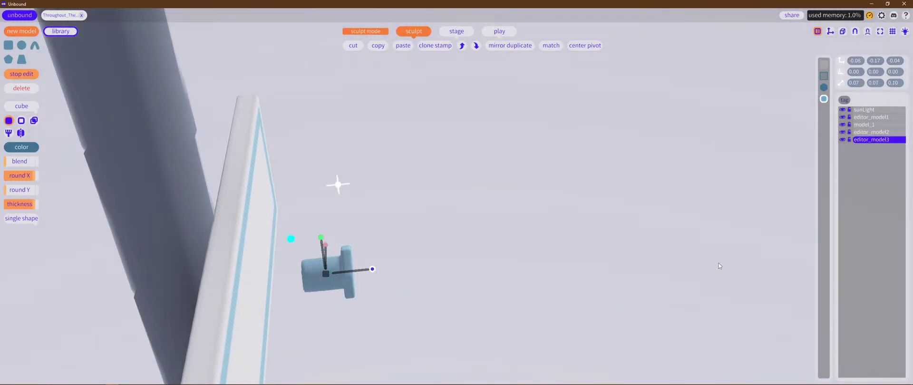
pyautogui.moveTo(636, 286); pyautogui.dragTo(606, 302, button='middle')
pyautogui.moveTo(604, 301); pyautogui.dragTo(633, 312, button='right')
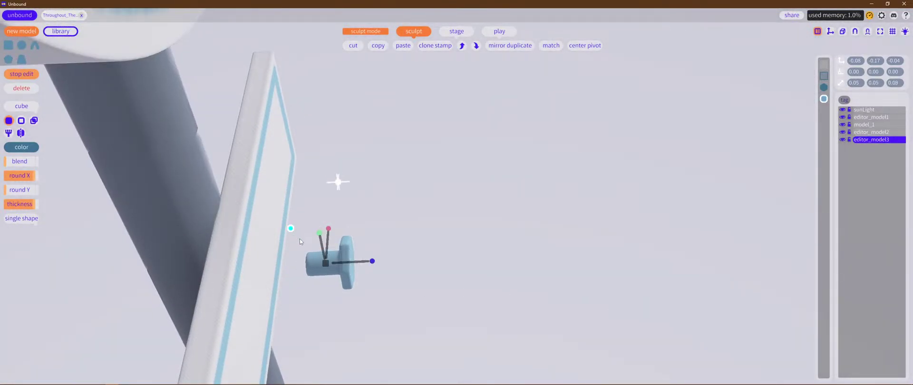
pyautogui.moveTo(300, 239); pyautogui.dragTo(307, 245)
pyautogui.moveTo(452, 332); pyautogui.dragTo(464, 298, button='middle')
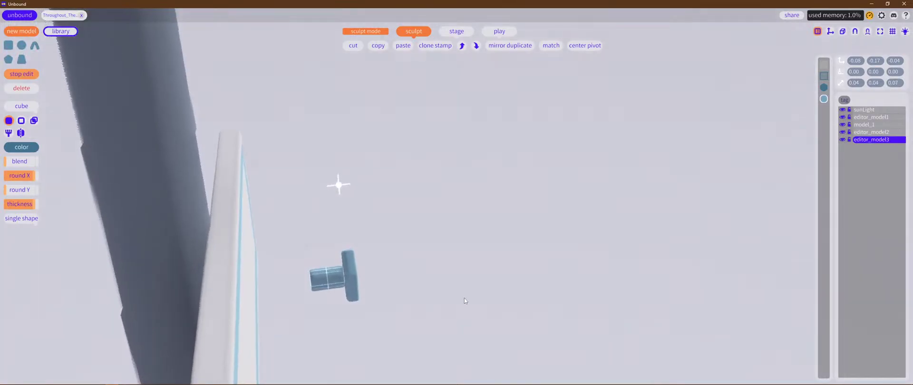
# Step: Lengthen the bolt shaft backward from its rear end to a depth of about 0.12
pyautogui.press('f')
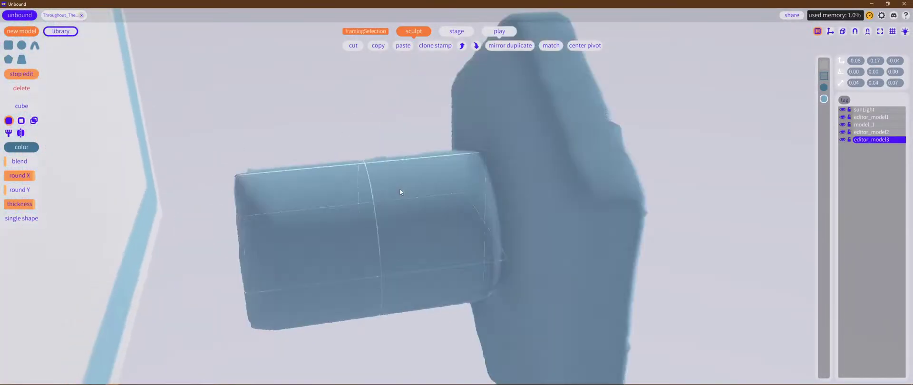
pyautogui.scroll(-8, 518, 233)
pyautogui.scroll(5, 501, 229)
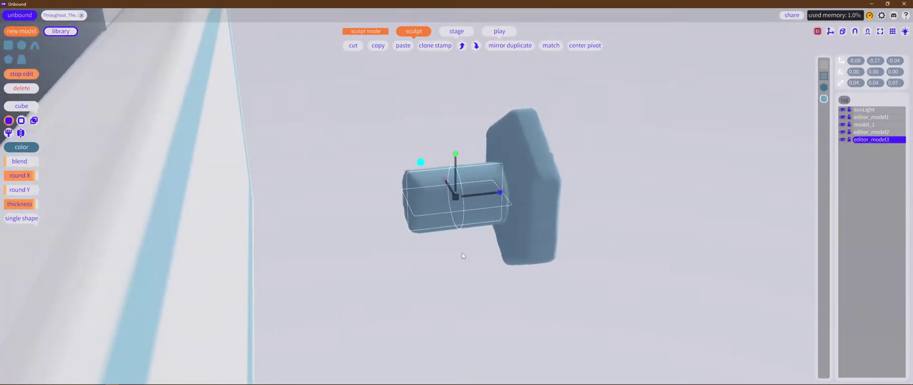
pyautogui.moveTo(462, 256); pyautogui.dragTo(441, 285, button='right')
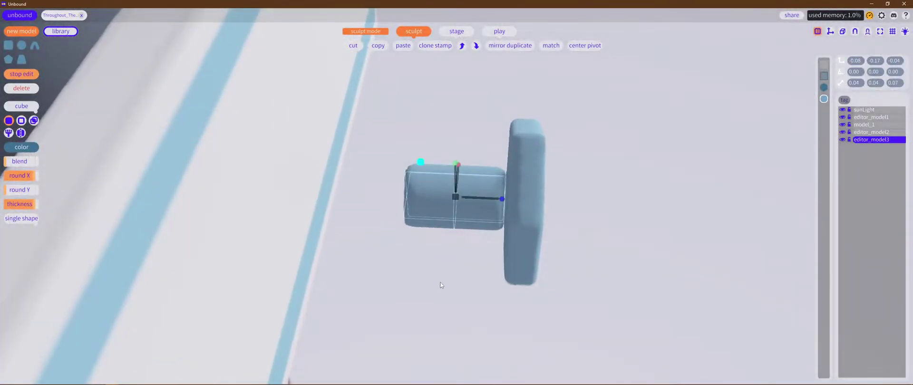
pyautogui.press('t')
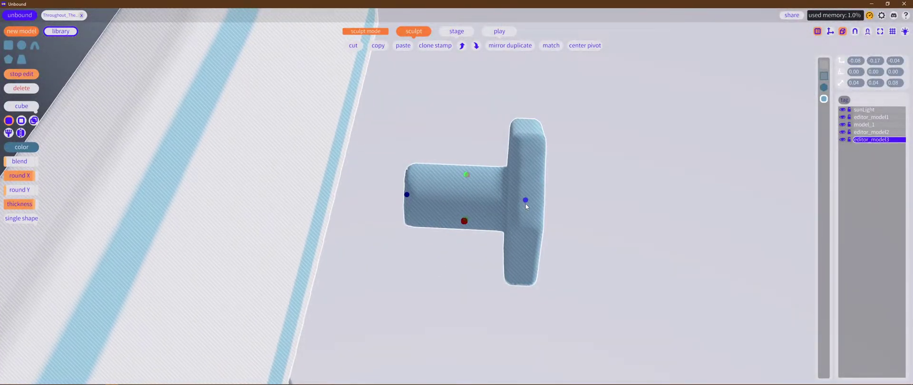
pyautogui.moveTo(407, 194); pyautogui.dragTo(349, 188)
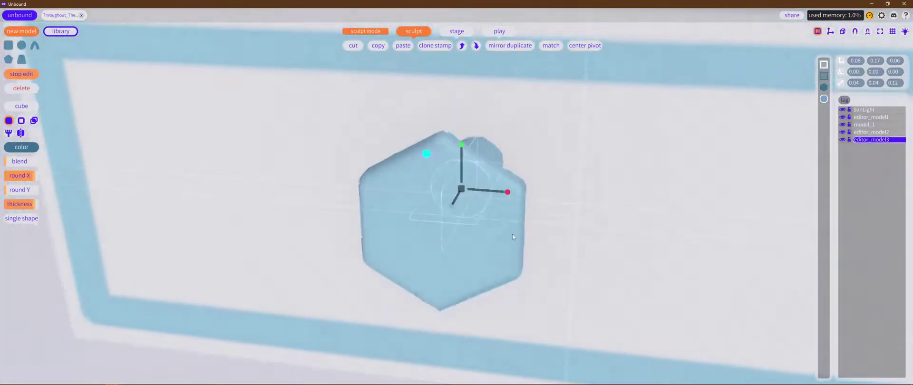
# Step: Select the hexagonal bolt head and scale it down to about 0.08 by 0.08 by 0.02
pyautogui.click(478, 234)
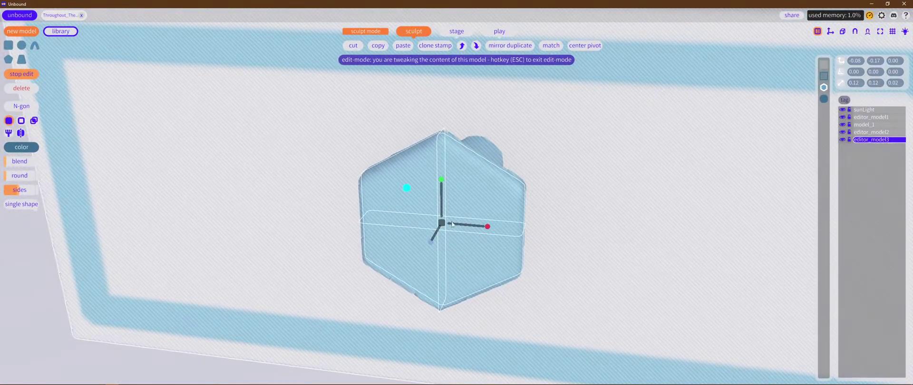
pyautogui.moveTo(406, 188)
pyautogui.mouseDown()
pyautogui.moveTo(417, 209)
pyautogui.moveTo(413, 198)
pyautogui.mouseUp()
pyautogui.moveTo(324, 203); pyautogui.dragTo(459, 227, button='middle')
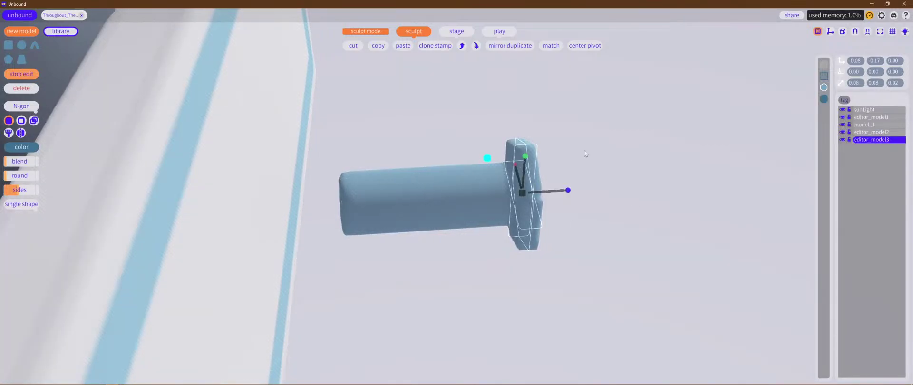
# Step: Select the hexagonal head and the shaft together and recolor both with the dark color sampled from the pole's bracket
pyautogui.click(824, 99)
pyautogui.keyDown('shift'); pyautogui.click(824, 101); pyautogui.keyUp('shift')
pyautogui.scroll(-5, 672, 143)
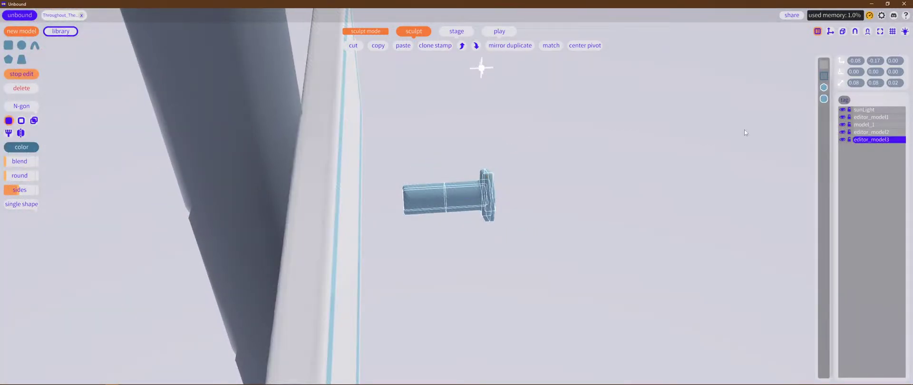
pyautogui.click(22, 147)
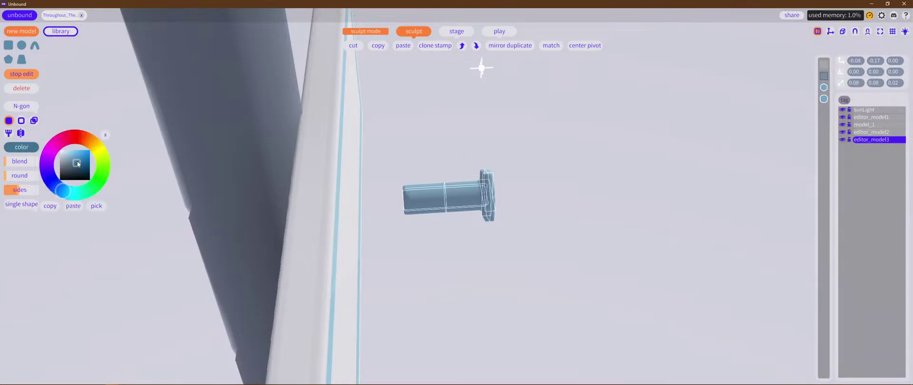
pyautogui.moveTo(221, 244)
pyautogui.mouseDown(button='middle')
pyautogui.moveTo(394, 212)
pyautogui.moveTo(380, 350)
pyautogui.mouseUp(button='middle')
pyautogui.moveTo(352, 190); pyautogui.dragTo(319, 357, button='middle')
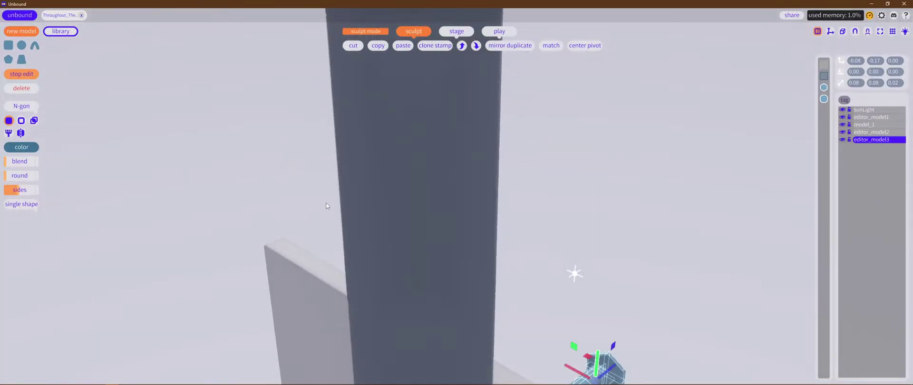
pyautogui.scroll(-5, 326, 223)
pyautogui.click(29, 149)
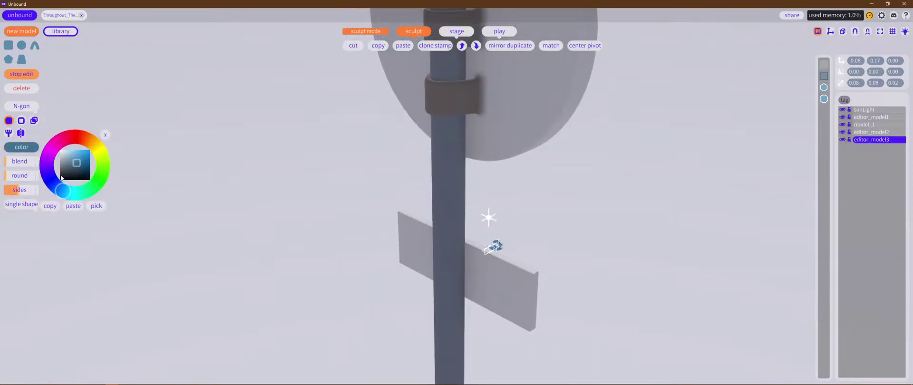
pyautogui.click(468, 105)
# Step: Move the bolt into the plate's front face near its upper edge, at about 0.00 horizontally, -0.09 vertically and -0.18 in depth
pyautogui.moveTo(630, 243); pyautogui.dragTo(548, 247, button='middle')
pyautogui.scroll(5, 547, 247)
pyautogui.moveTo(623, 299); pyautogui.dragTo(464, 258, button='right')
pyautogui.moveTo(449, 231); pyautogui.dragTo(474, 138)
pyautogui.moveTo(405, 260); pyautogui.dragTo(458, 196, button='right')
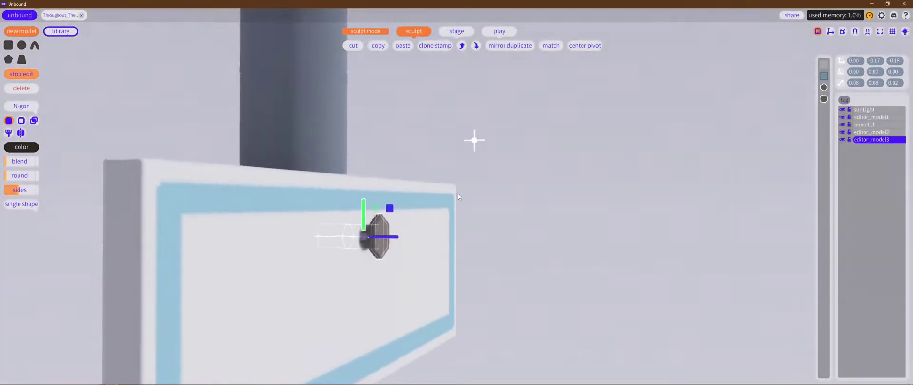
pyautogui.moveTo(364, 212); pyautogui.dragTo(365, 165)
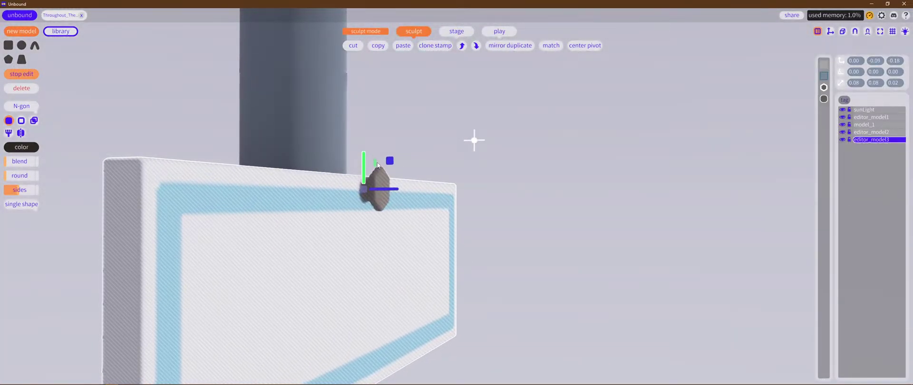
# Step: Scale the bolt down to a head of about 0.05 by 0.05 by 0.01 and reposition it at about -0.02, -0.10, -0.19
pyautogui.moveTo(364, 165); pyautogui.dragTo(385, 173, button='right')
pyautogui.press('r')
pyautogui.moveTo(385, 173); pyautogui.dragTo(428, 178)
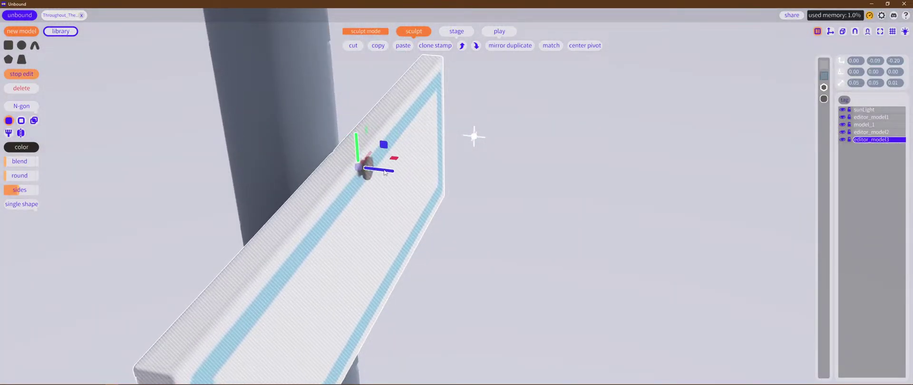
pyautogui.moveTo(491, 222); pyautogui.dragTo(489, 188, button='right')
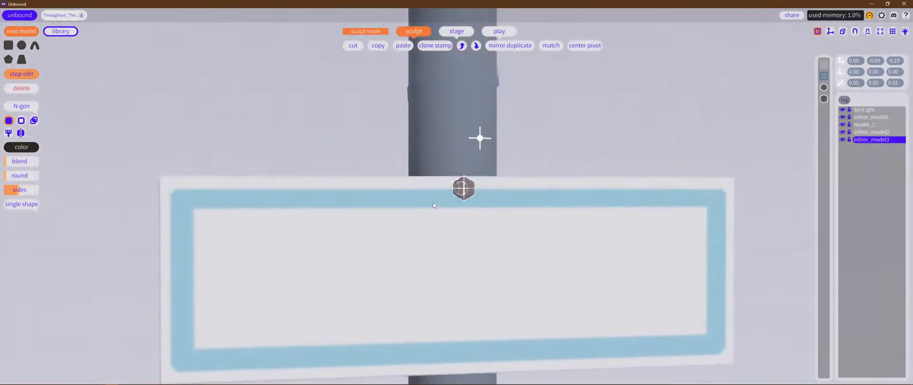
pyautogui.moveTo(489, 164); pyautogui.dragTo(489, 162)
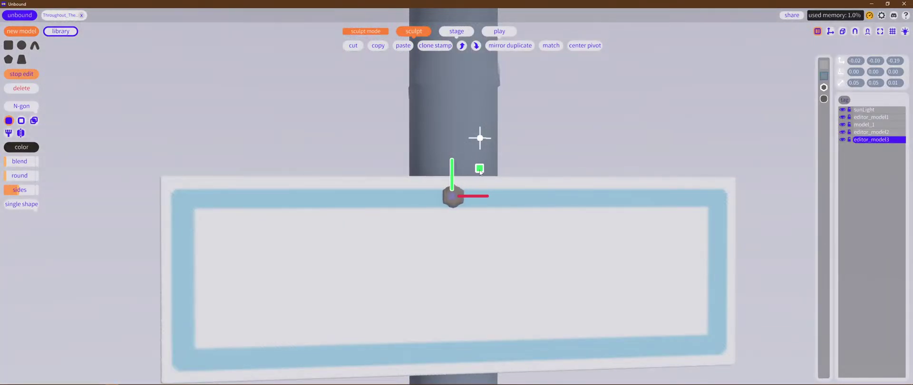
pyautogui.moveTo(479, 172); pyautogui.dragTo(297, 139, button='right')
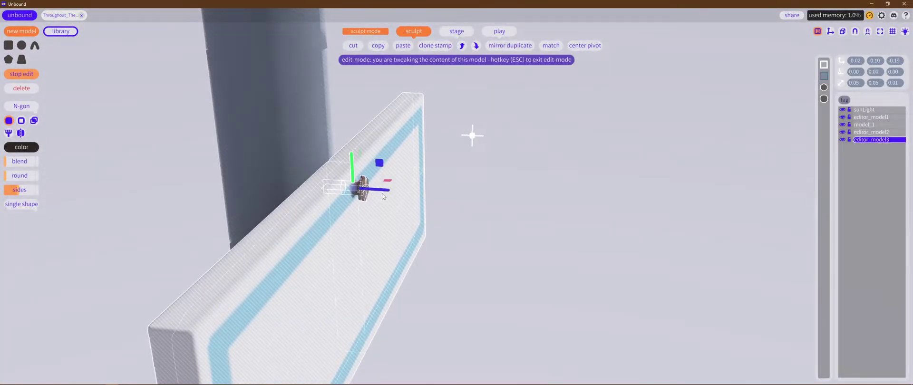
# Step: Separate the bolt from the plate into its own model outside edit mode and lower its resolution
pyautogui.moveTo(384, 196); pyautogui.dragTo(651, 235, button='right')
pyautogui.scroll(5, 409, 205)
pyautogui.scroll(2, 414, 213)
pyautogui.scroll(-3, 420, 223)
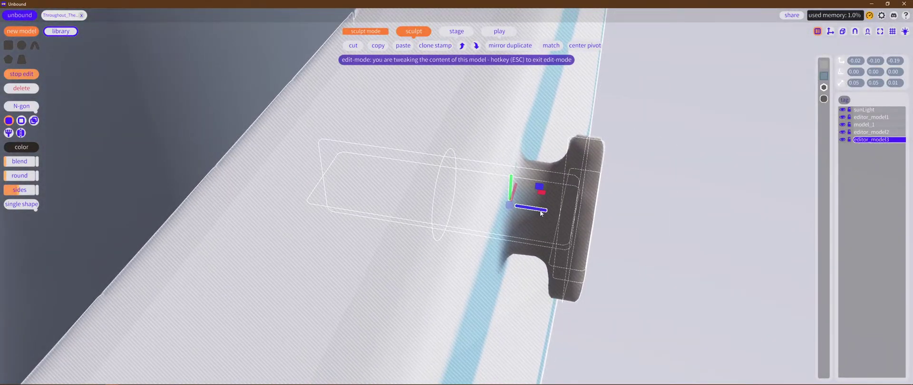
pyautogui.press('Escape')
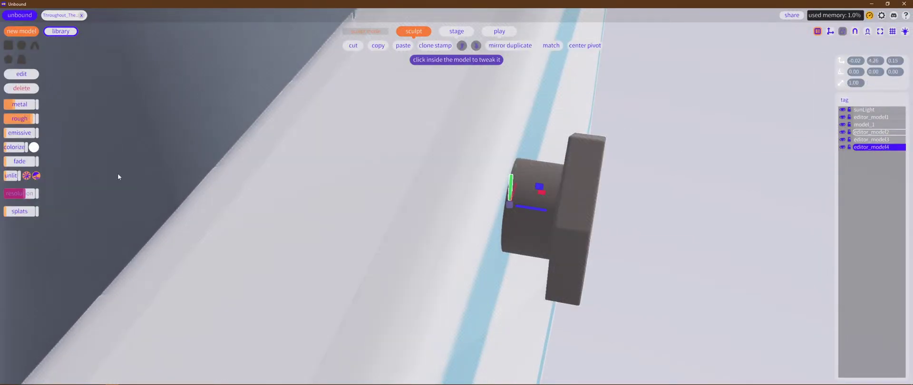
pyautogui.click(11, 194)
pyautogui.moveTo(11, 194); pyautogui.dragTo(15, 194)
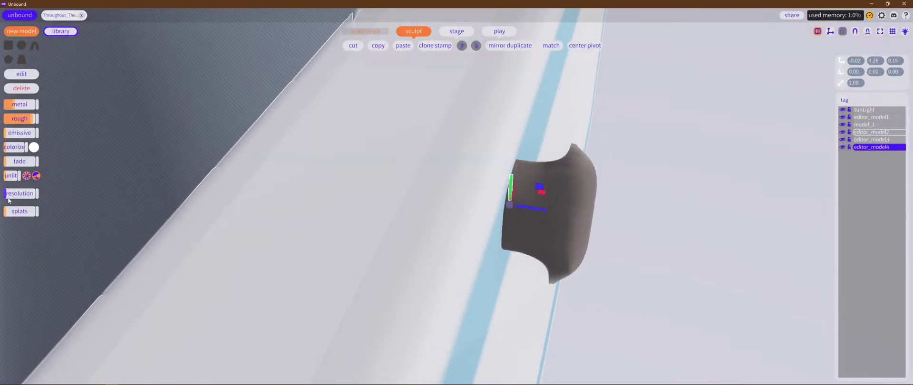
# Step: Push the bolt model back to 0.14 in depth and shift it sideways to 0.01 on the plate's upper border
pyautogui.moveTo(543, 212); pyautogui.dragTo(499, 204)
pyautogui.moveTo(732, 242); pyautogui.dragTo(615, 247, button='right')
pyautogui.scroll(-10, 615, 247)
pyautogui.scroll(-5, 595, 282)
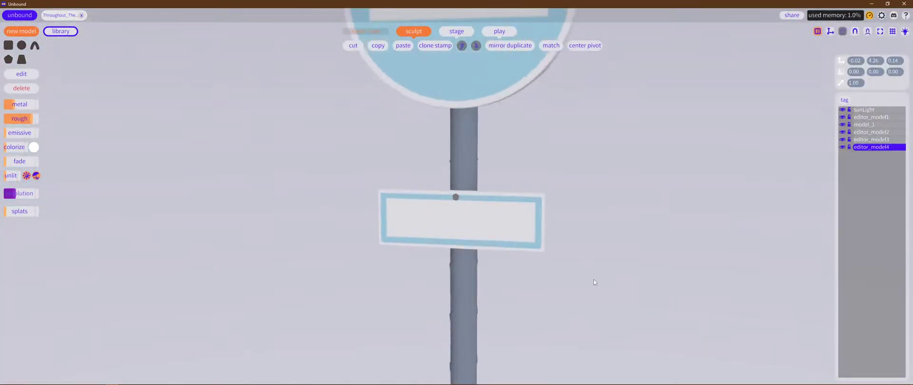
pyautogui.scroll(5, 614, 248)
pyautogui.moveTo(578, 116)
pyautogui.mouseDown(button='right')
pyautogui.moveTo(612, 153)
pyautogui.moveTo(583, 106)
pyautogui.mouseUp(button='right')
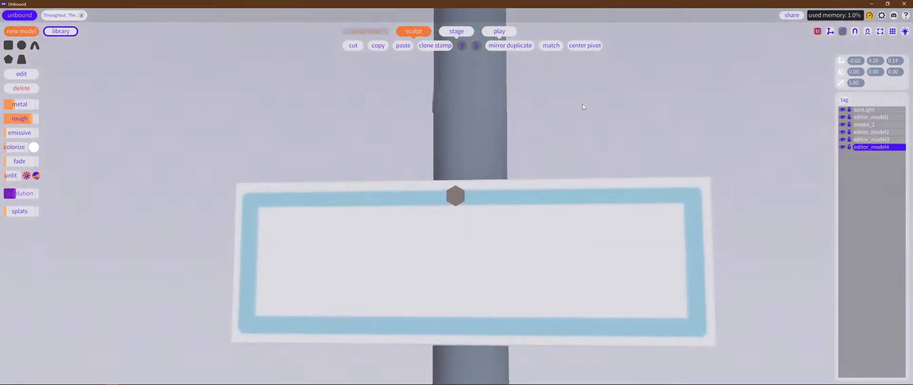
pyautogui.moveTo(503, 199); pyautogui.dragTo(500, 198)
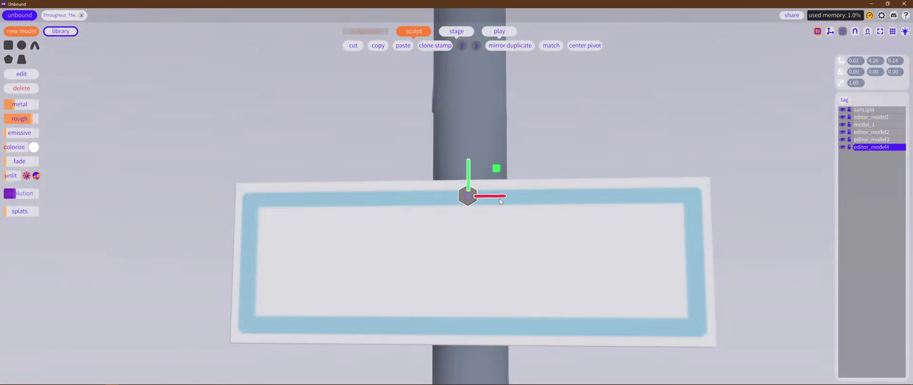
pyautogui.click(499, 199)
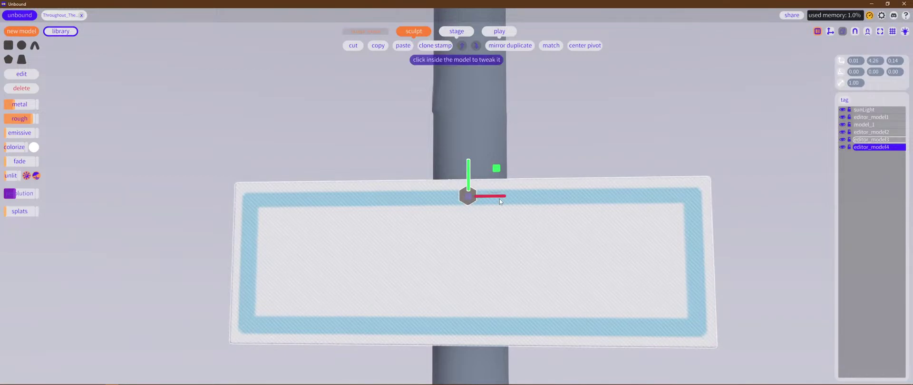
pyautogui.moveTo(580, 159)
pyautogui.mouseDown(button='middle')
pyautogui.moveTo(537, 185)
pyautogui.moveTo(461, 192)
pyautogui.moveTo(584, 167)
pyautogui.moveTo(595, 151)
pyautogui.mouseUp(button='middle')
pyautogui.moveTo(594, 151); pyautogui.dragTo(563, 168, button='right')
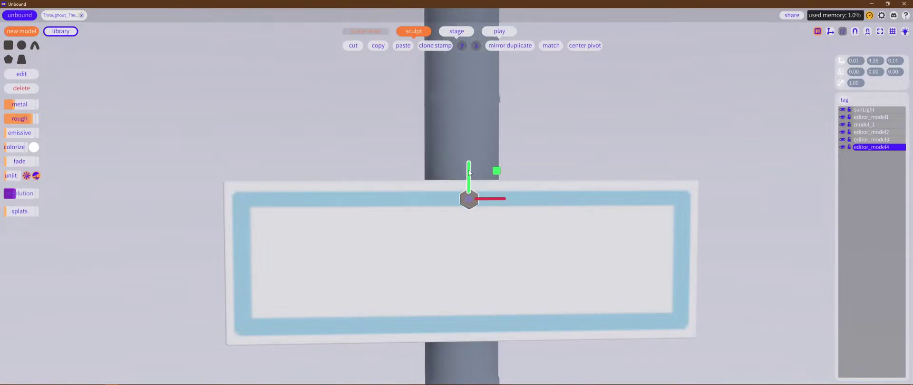
# Step: Deselect the bolt model and save the Throughout_The_Forest collection
pyautogui.moveTo(488, 177); pyautogui.dragTo(630, 118, button='right')
pyautogui.scroll(-5, 627, 147)
pyautogui.scroll(-3, 617, 184)
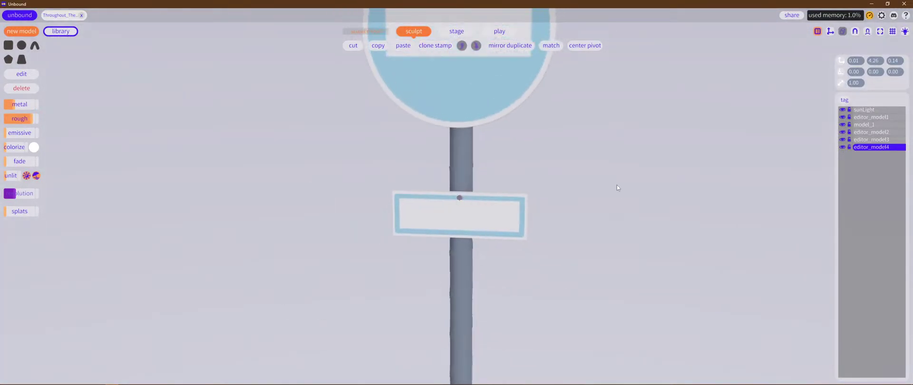
pyautogui.click(610, 217)
pyautogui.moveTo(601, 161); pyautogui.dragTo(220, 80, button='right')
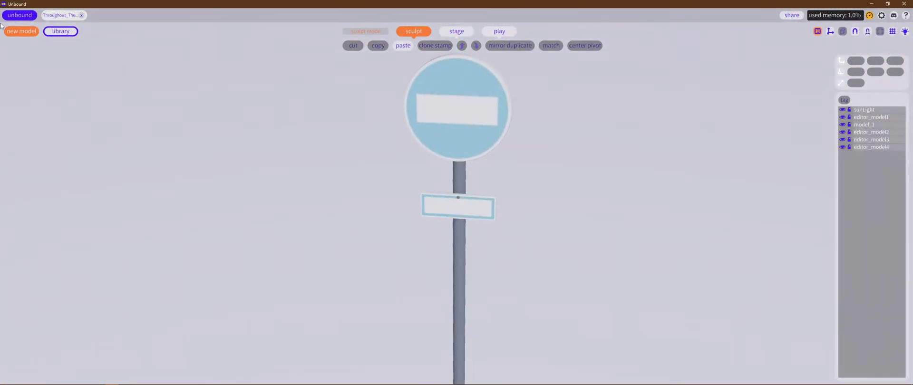
pyautogui.click(63, 33)
pyautogui.click(78, 100)
# Step: Enter edit mode on the rectangular plate model, add a sphere beside the plate and scale it down to about 0.15
pyautogui.scroll(5, 552, 219)
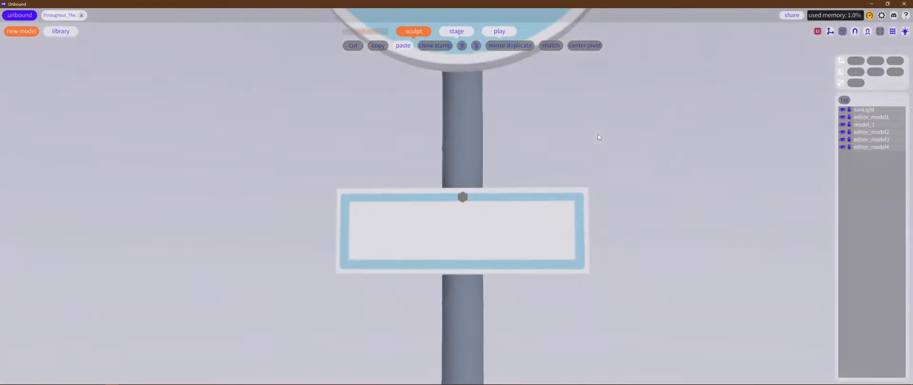
pyautogui.click(475, 232)
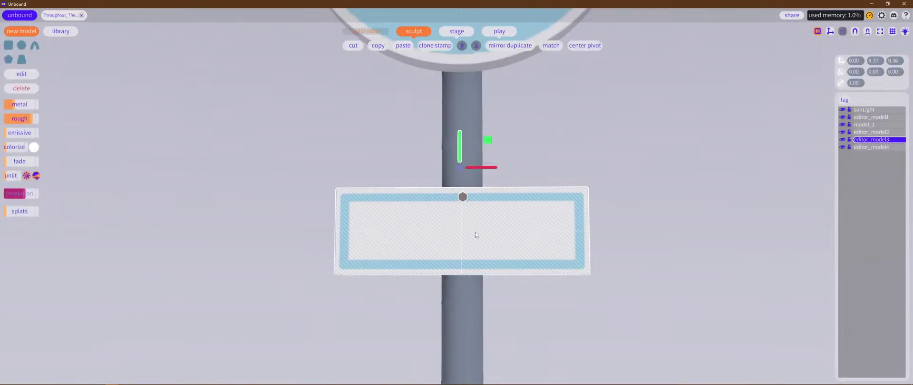
pyautogui.click(22, 74)
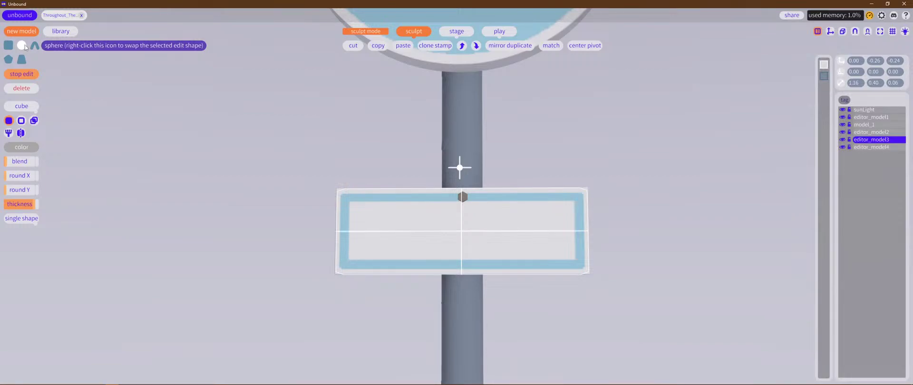
pyautogui.moveTo(25, 44); pyautogui.dragTo(230, 171)
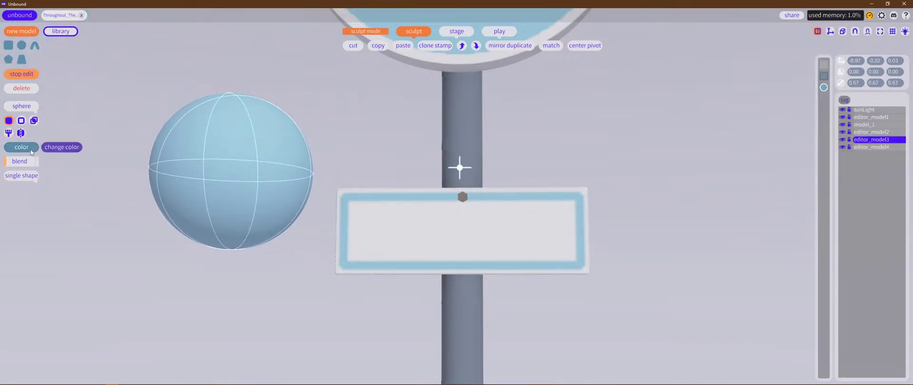
pyautogui.click(258, 181)
pyautogui.moveTo(200, 136); pyautogui.dragTo(245, 172)
pyautogui.press('w')
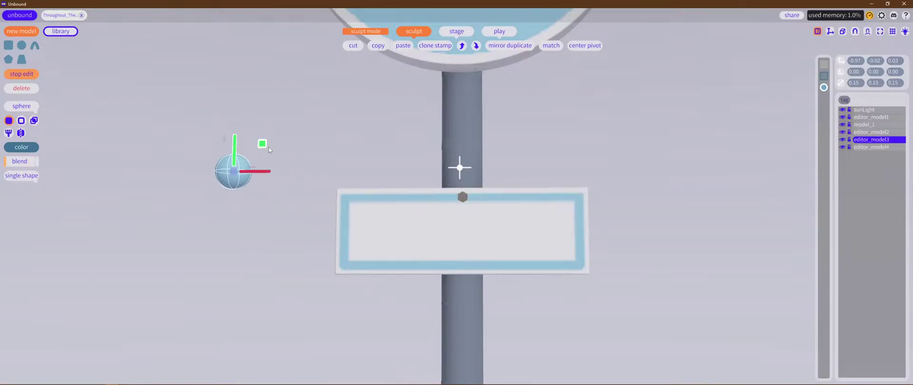
# Step: Move the sphere onto the plate's left half and scale it down to about 0.06
pyautogui.moveTo(269, 147); pyautogui.dragTo(446, 199)
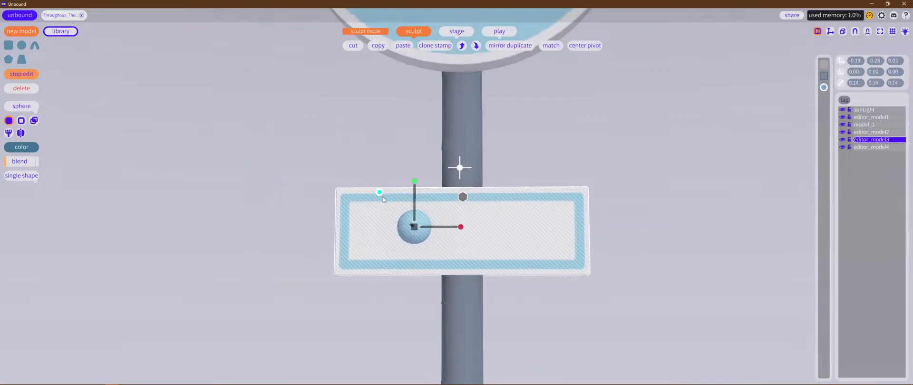
pyautogui.moveTo(383, 199); pyautogui.dragTo(395, 210)
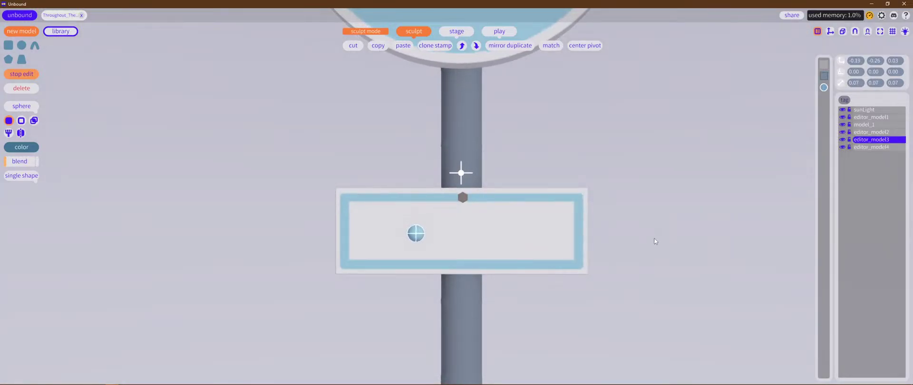
pyautogui.scroll(8, 572, 226)
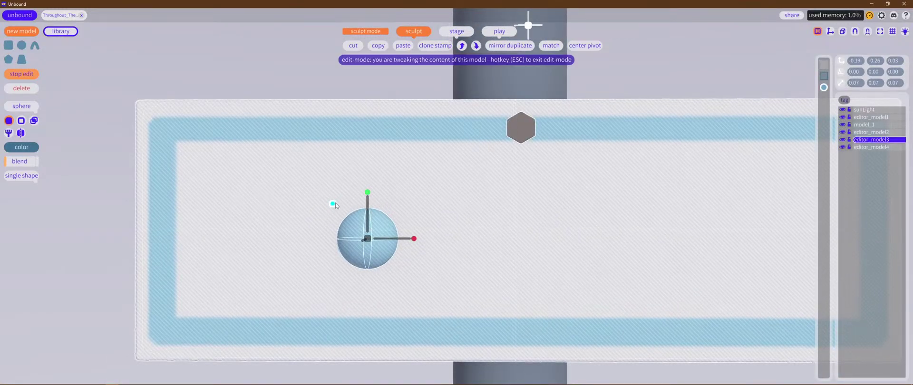
pyautogui.moveTo(333, 203); pyautogui.dragTo(338, 214)
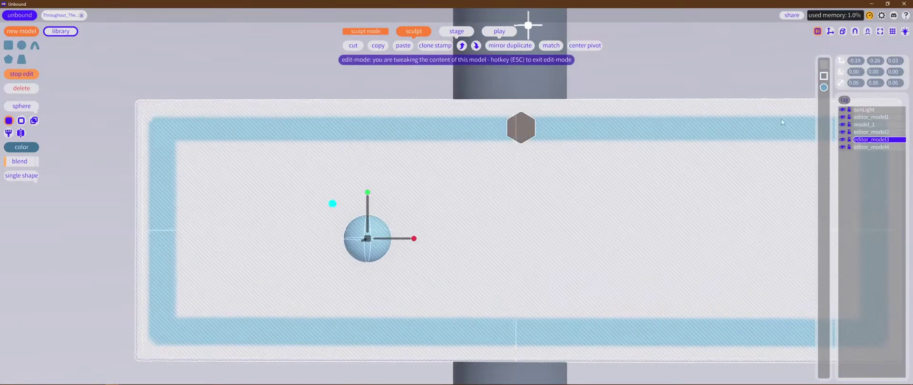
# Step: Turn on snapping for placing shapes and recolor the small sphere on the plate to a dark blue-black
pyautogui.click(867, 32)
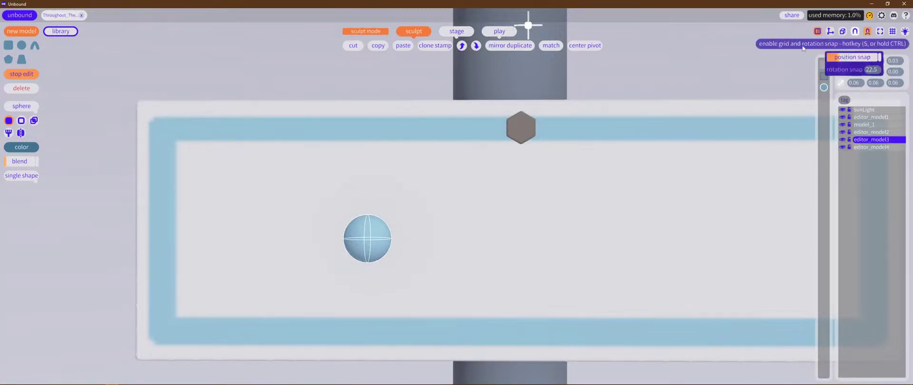
pyautogui.moveTo(431, 220); pyautogui.dragTo(507, 220, button='middle')
pyautogui.moveTo(507, 222)
pyautogui.keyDown('alt'); pyautogui.mouseDown(button='right')
pyautogui.moveTo(521, 261)
pyautogui.moveTo(512, 225)
pyautogui.mouseUp(button='right'); pyautogui.keyUp('alt')
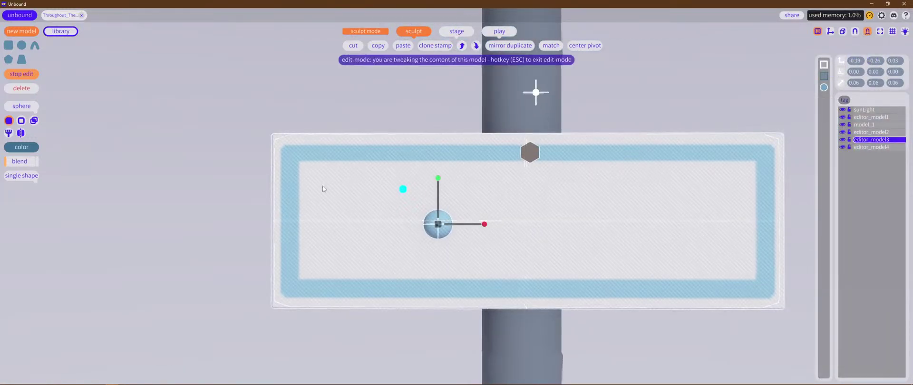
pyautogui.click(30, 148)
pyautogui.moveTo(74, 165); pyautogui.dragTo(73, 178)
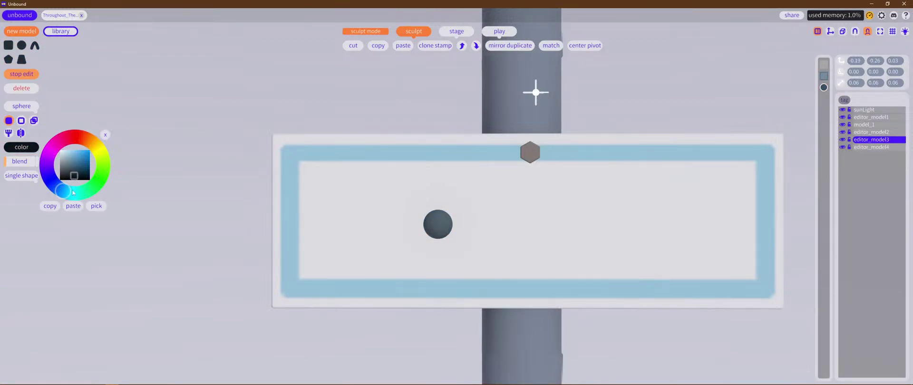
pyautogui.click(105, 136)
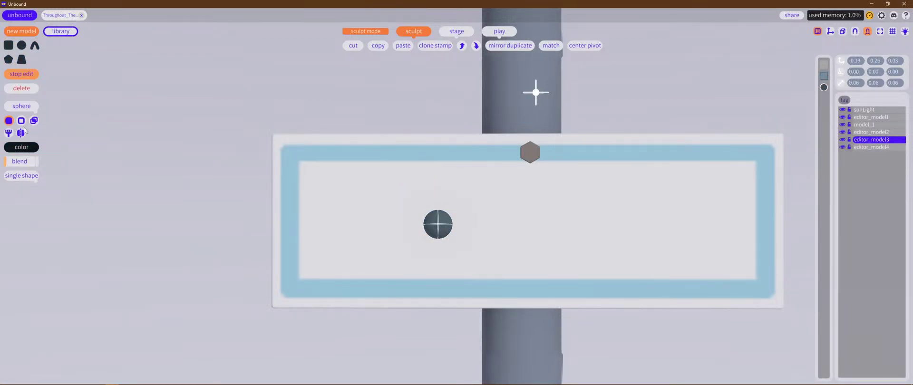
# Step: Switch the sphere to a paint shape and place it on the plate's front face at -0.23, -0.22, -0.21 so it colors the surface
pyautogui.click(9, 133)
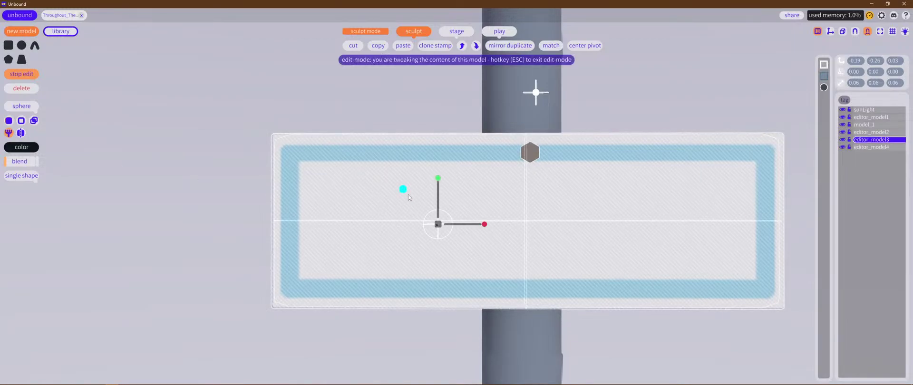
pyautogui.moveTo(469, 197); pyautogui.dragTo(434, 179)
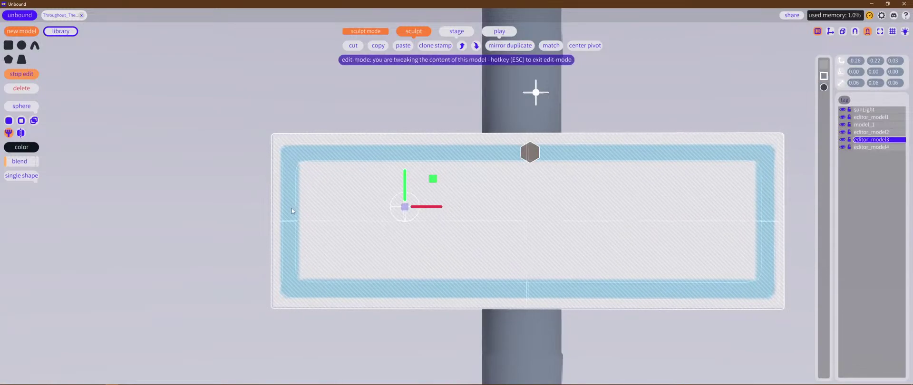
pyautogui.moveTo(238, 222); pyautogui.dragTo(268, 228, button='middle')
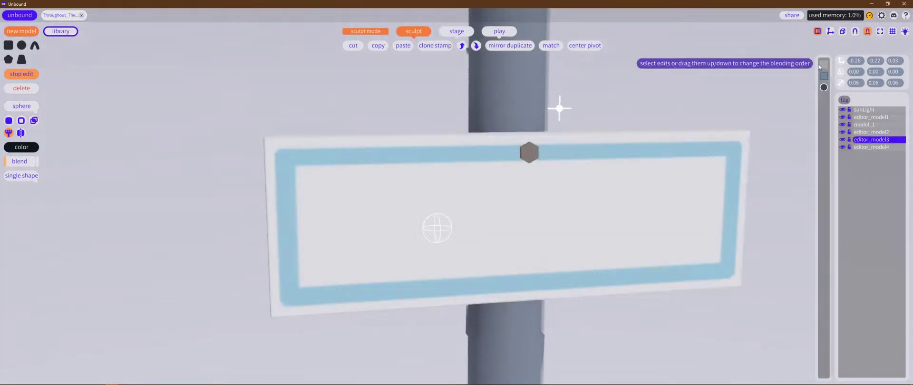
pyautogui.moveTo(427, 229); pyautogui.dragTo(428, 203)
pyautogui.moveTo(318, 229); pyautogui.dragTo(259, 209, button='right')
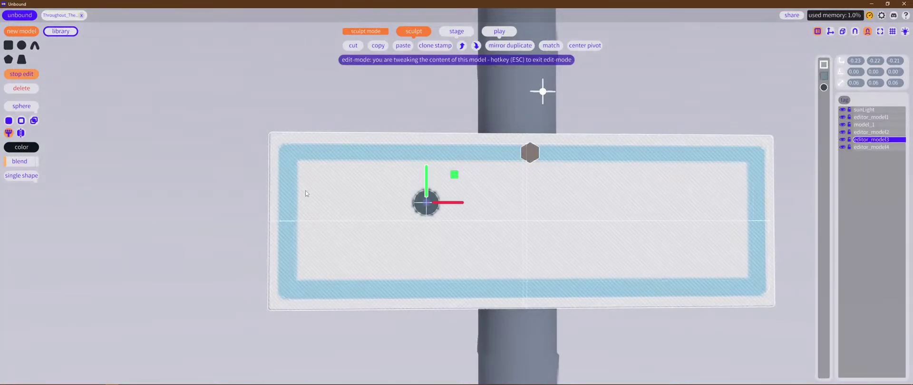
# Step: Convert the paint sphere to a spline, shape it into a short curved stroke, raise its repetitions and adjust its blend
pyautogui.click(21, 176)
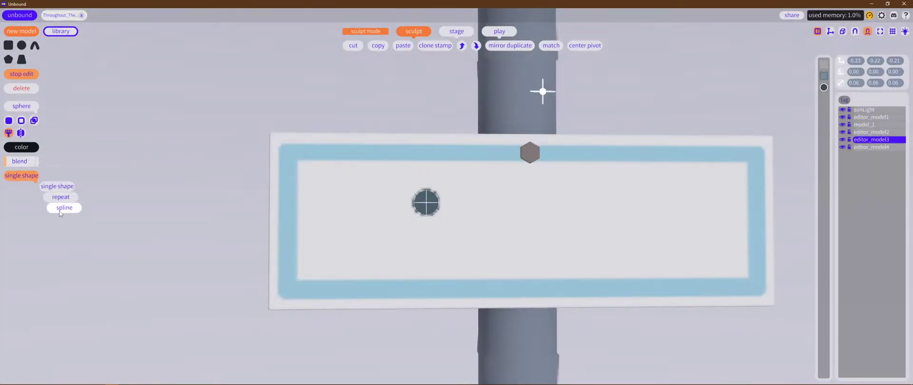
pyautogui.click(61, 196)
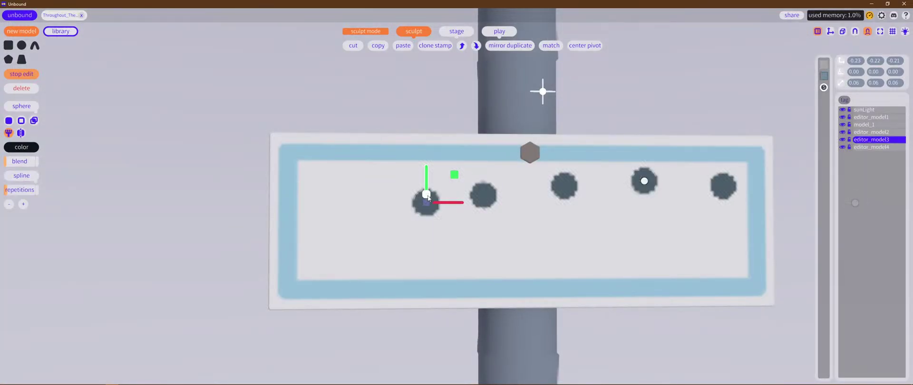
pyautogui.moveTo(644, 181); pyautogui.dragTo(366, 189)
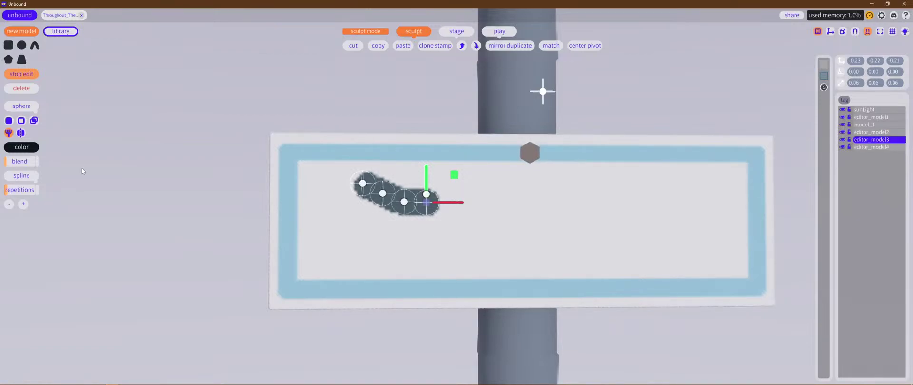
pyautogui.moveTo(18, 190); pyautogui.dragTo(39, 192)
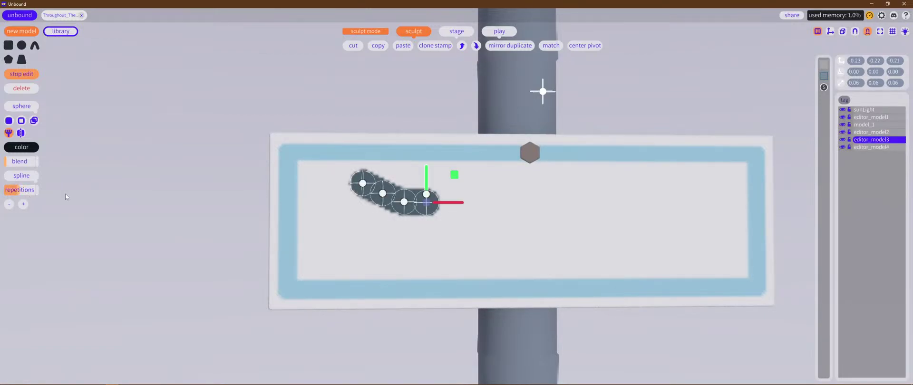
pyautogui.click(21, 166)
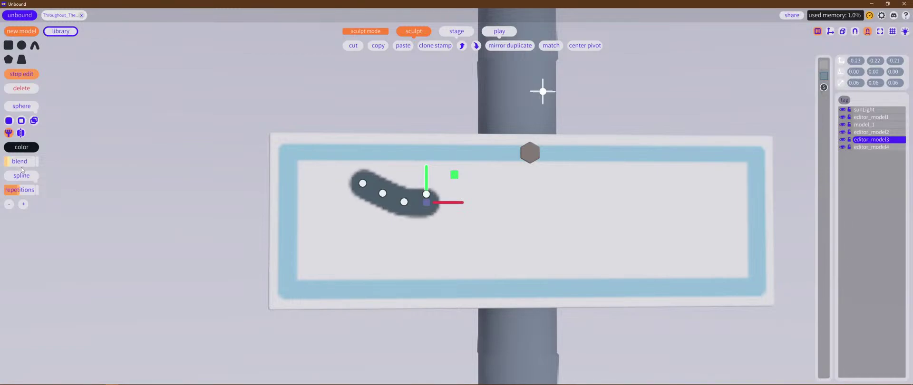
# Step: Scale the painted spline down to a thinner stroke and move it closer to the plate's left border, at -0.32, -0.21
pyautogui.press('r')
pyautogui.moveTo(391, 169)
pyautogui.mouseDown()
pyautogui.moveTo(404, 196)
pyautogui.moveTo(392, 196)
pyautogui.moveTo(393, 167)
pyautogui.mouseUp()
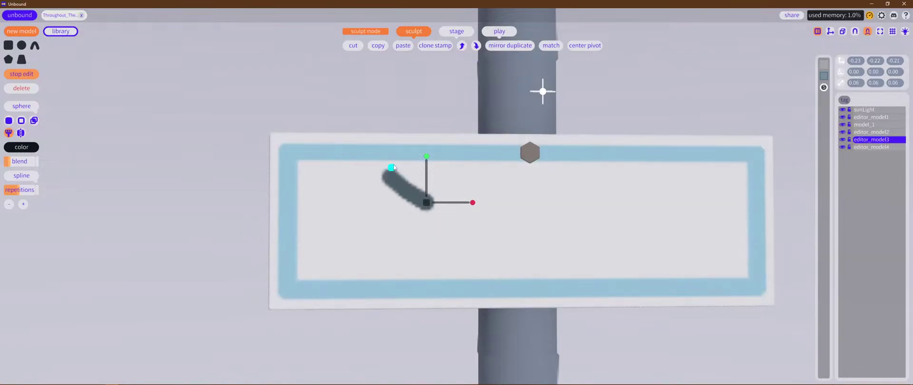
pyautogui.click(415, 190)
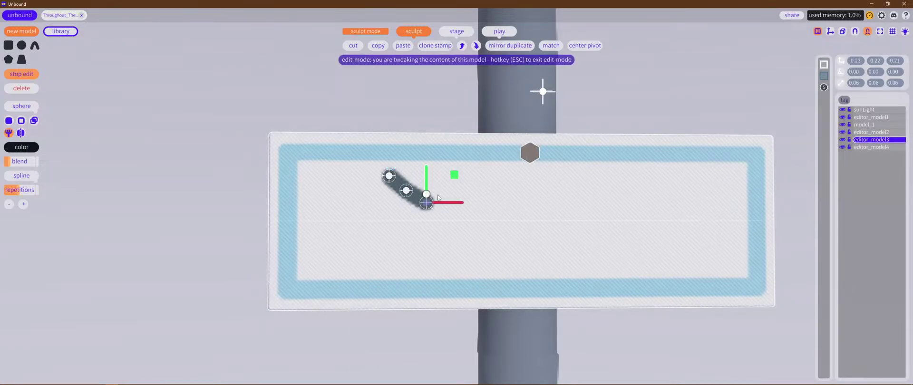
pyautogui.moveTo(455, 174); pyautogui.dragTo(395, 181)
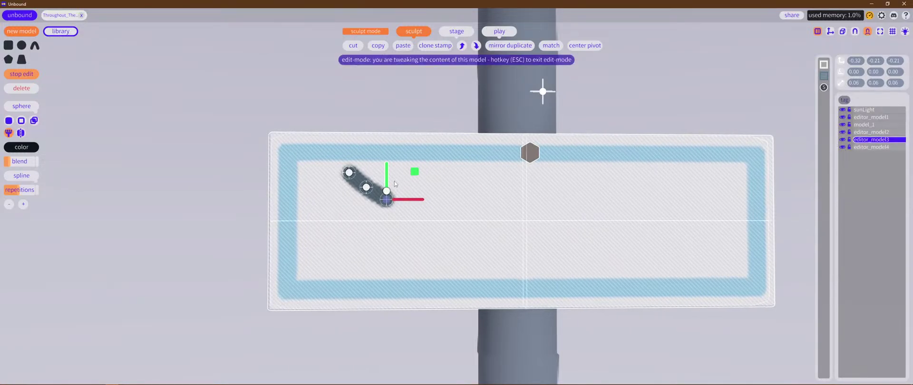
# Step: Redraw the painted spline as a slanted hook that continues into a vertical stem, outlining a digit 4
pyautogui.click(350, 174)
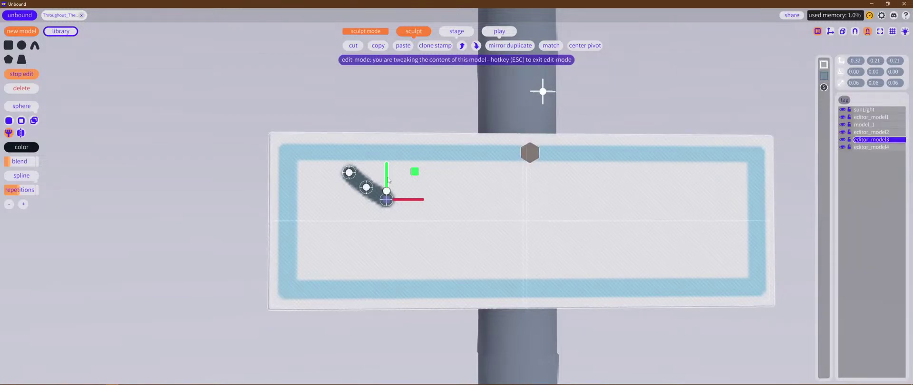
pyautogui.moveTo(352, 174); pyautogui.dragTo(334, 207, button='right')
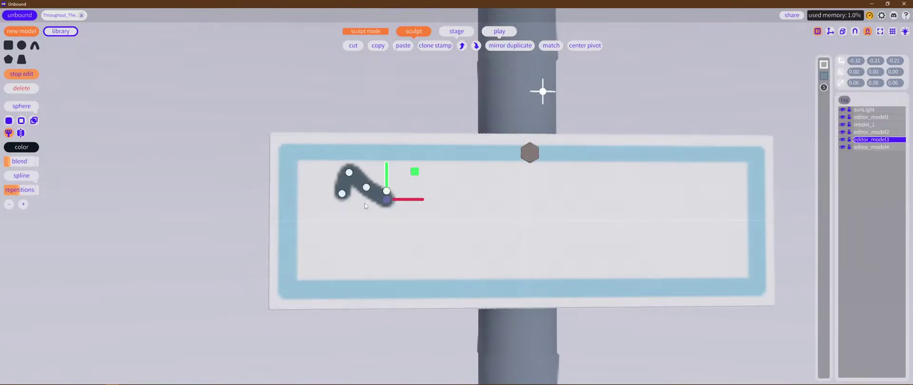
pyautogui.moveTo(387, 200); pyautogui.dragTo(358, 212, button='right')
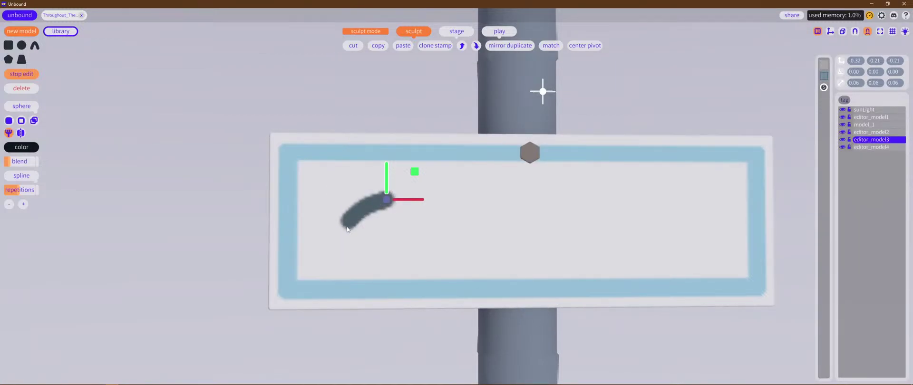
pyautogui.moveTo(347, 229); pyautogui.dragTo(401, 228)
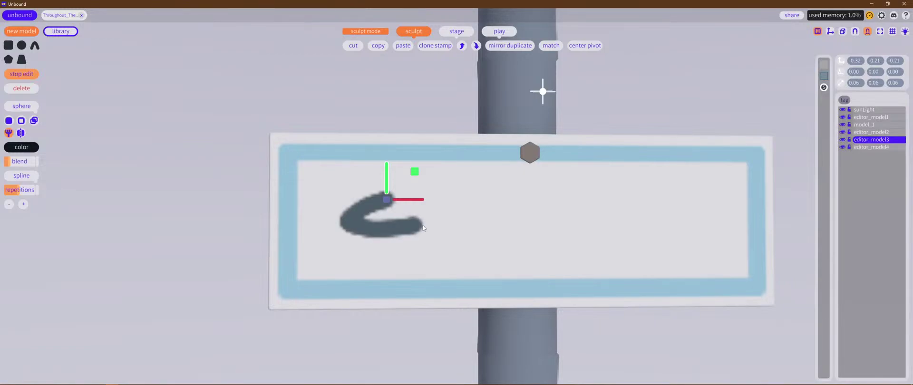
pyautogui.moveTo(423, 229); pyautogui.dragTo(423, 228, button='right')
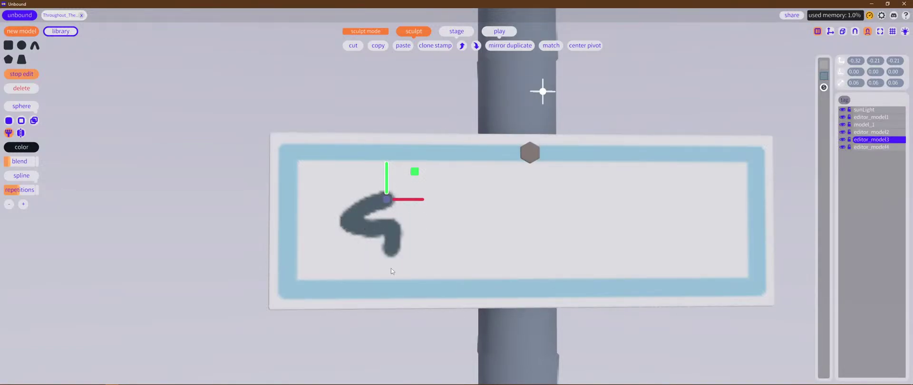
pyautogui.moveTo(391, 276); pyautogui.dragTo(390, 276, button='right')
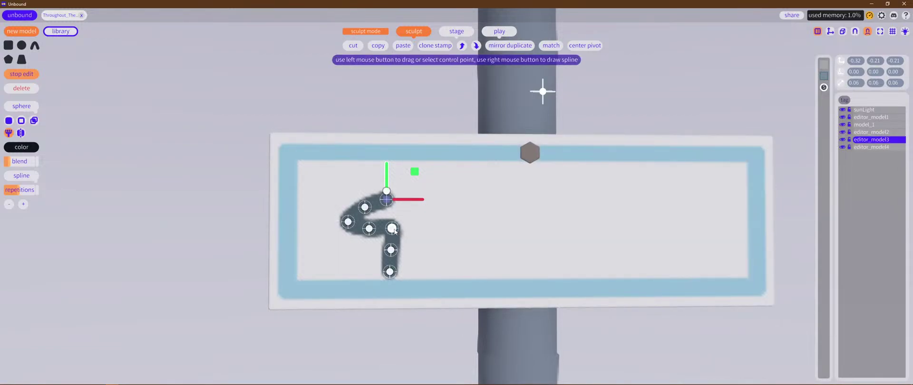
# Step: Redraw the spline as only the slanted stroke and crossbar of the 4, and move it to -0.28, -0.16
pyautogui.moveTo(393, 230); pyautogui.dragTo(416, 231, button='right')
pyautogui.click(416, 233)
pyautogui.moveTo(414, 171); pyautogui.dragTo(430, 152)
pyautogui.moveTo(363, 200)
pyautogui.mouseDown(button='right')
pyautogui.moveTo(346, 203)
pyautogui.moveTo(386, 206)
pyautogui.mouseUp(button='right')
pyautogui.click(431, 200)
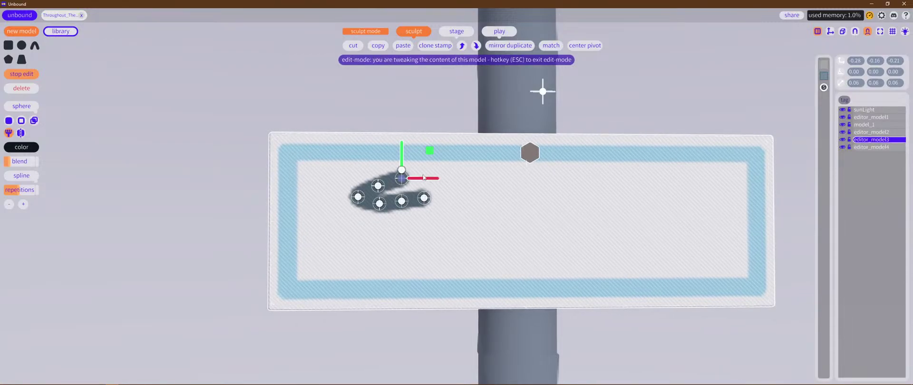
# Step: Duplicate the spline, redraw the copy as the vertical stem of the 4, and align it with the crossbar at -0.27, -0.21
pyautogui.click(378, 47)
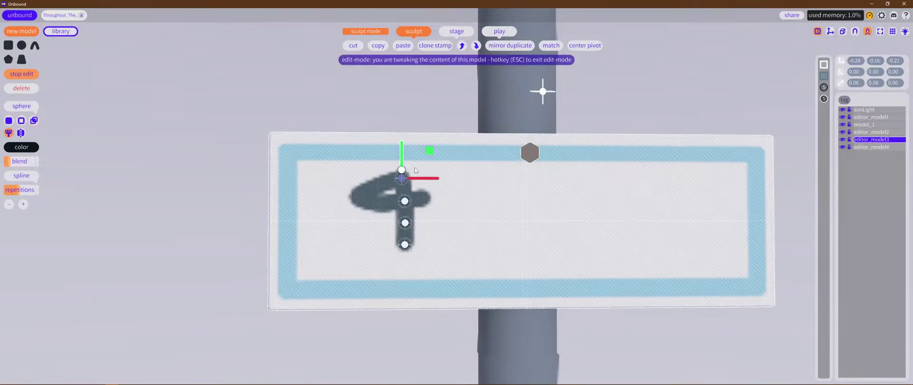
pyautogui.moveTo(404, 154); pyautogui.dragTo(405, 172)
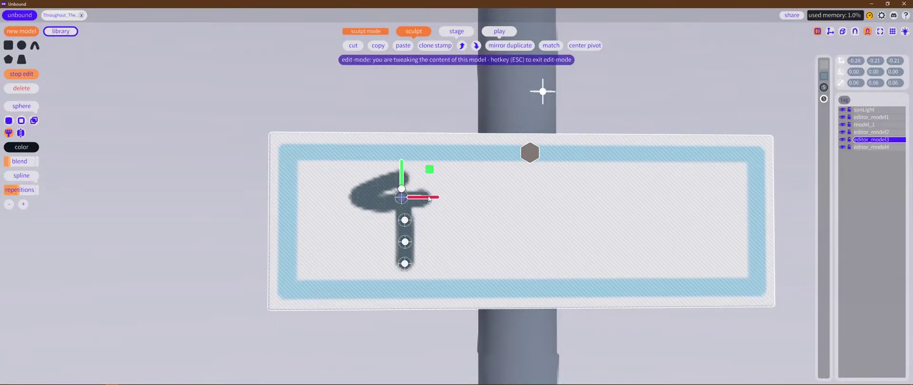
pyautogui.moveTo(430, 197); pyautogui.dragTo(438, 200)
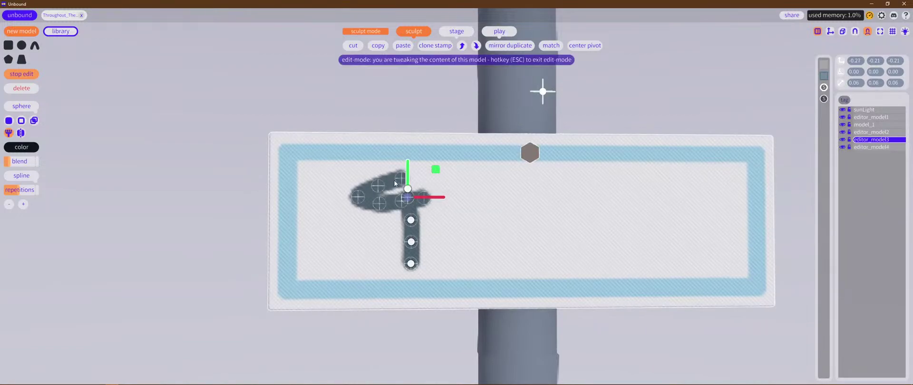
# Step: Extend the top end of the slanted stroke and the top end of the stem upward to refine the 4
pyautogui.click(402, 176)
pyautogui.moveTo(402, 174); pyautogui.dragTo(378, 181)
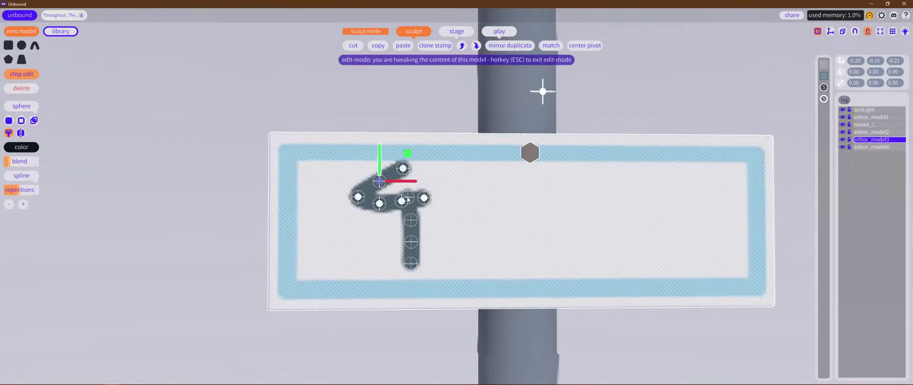
pyautogui.click(409, 195)
pyautogui.moveTo(407, 189); pyautogui.dragTo(408, 185)
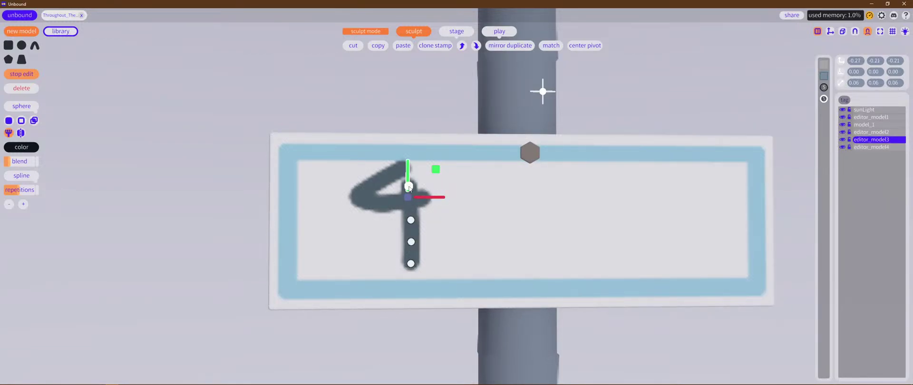
# Step: Select both splines of the 4 together and scale the digit down on the plate
pyautogui.click(824, 90)
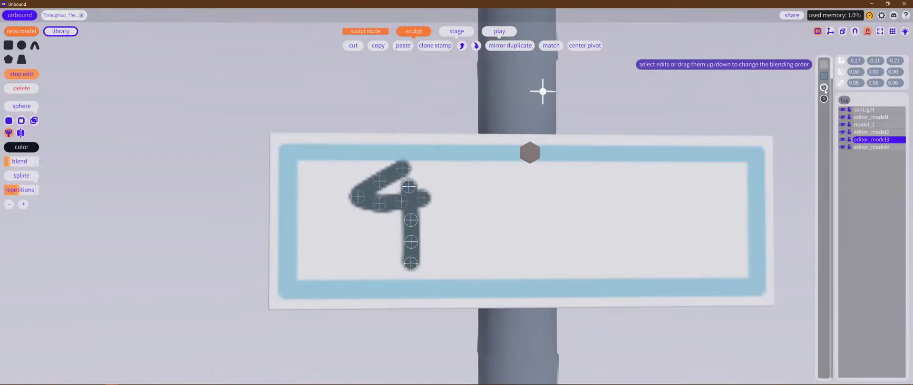
pyautogui.keyDown('shift'); pyautogui.click(824, 98); pyautogui.keyUp('shift')
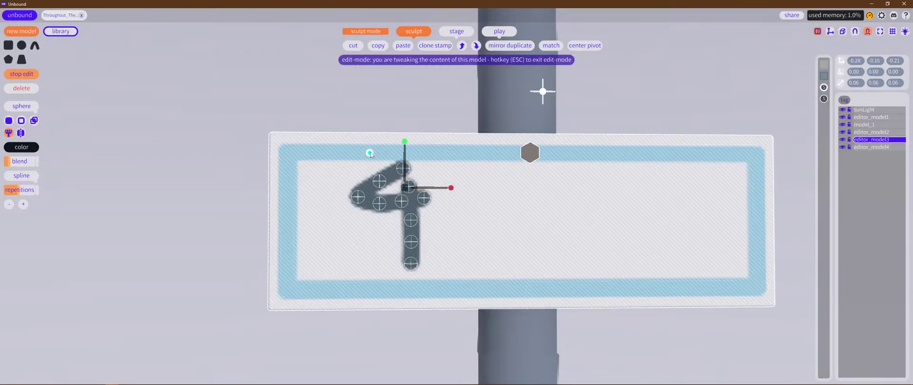
pyautogui.moveTo(370, 152); pyautogui.dragTo(383, 165)
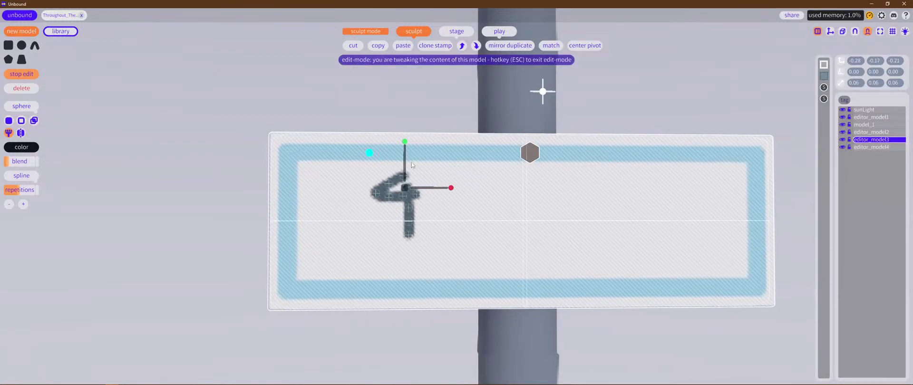
# Step: Move both splines of the 4 down on the plate to a vertical position of -0.21, and try a small shift of the slanted stroke
pyautogui.press('Escape')
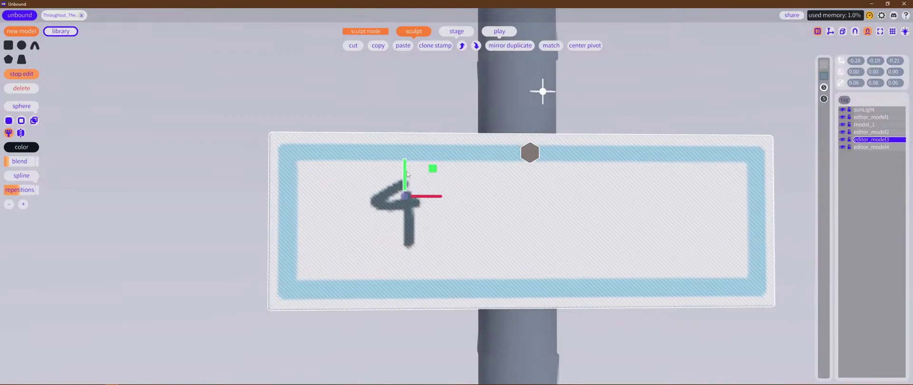
pyautogui.moveTo(407, 174); pyautogui.dragTo(407, 180)
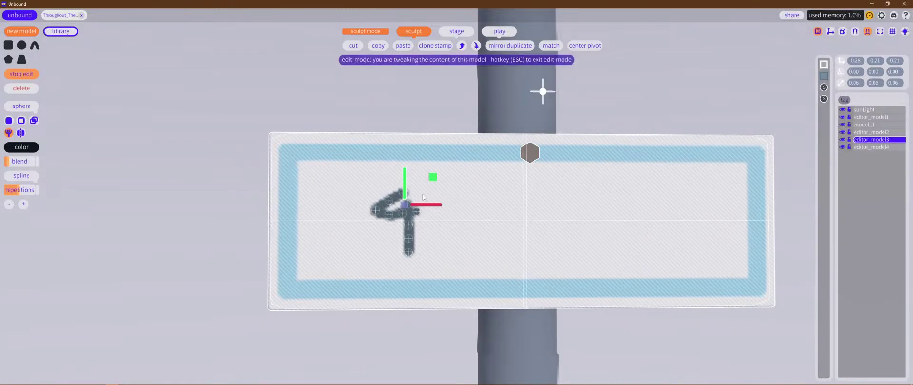
pyautogui.click(389, 201)
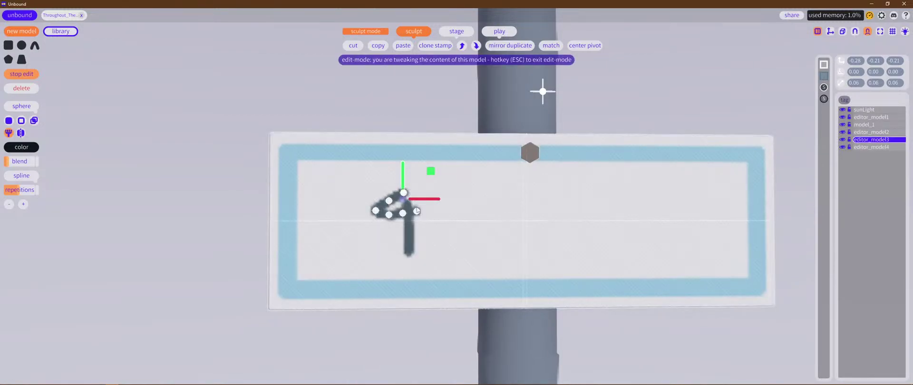
pyautogui.moveTo(406, 205)
pyautogui.mouseDown()
pyautogui.moveTo(417, 187)
pyautogui.moveTo(403, 177)
pyautogui.moveTo(407, 201)
pyautogui.mouseUp()
pyautogui.hotkey('ctrl', 'z')
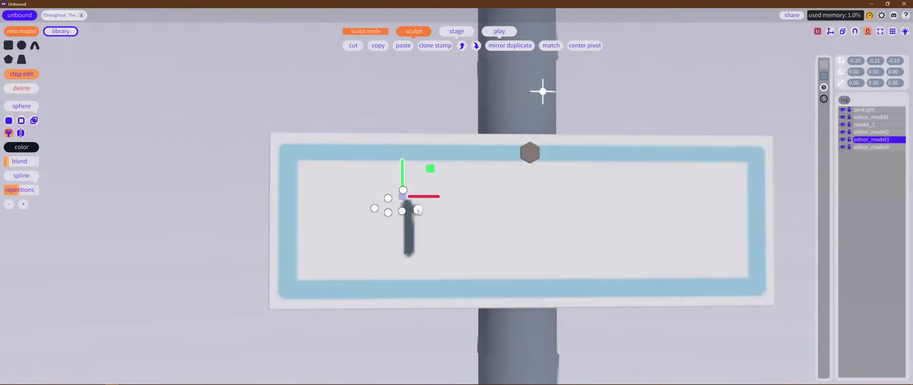
# Step: Reposition the control points of the slanted stroke and crossbar on the plate surface to sharpen the 4 and level its crossbar
pyautogui.click(418, 209)
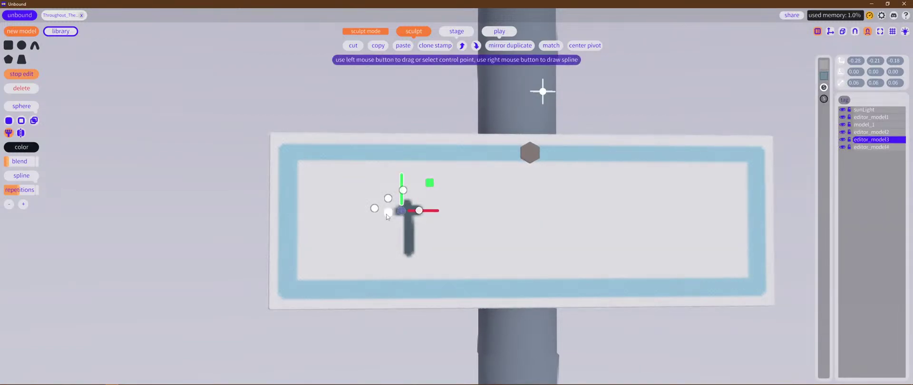
pyautogui.click(388, 212)
pyautogui.click(375, 208)
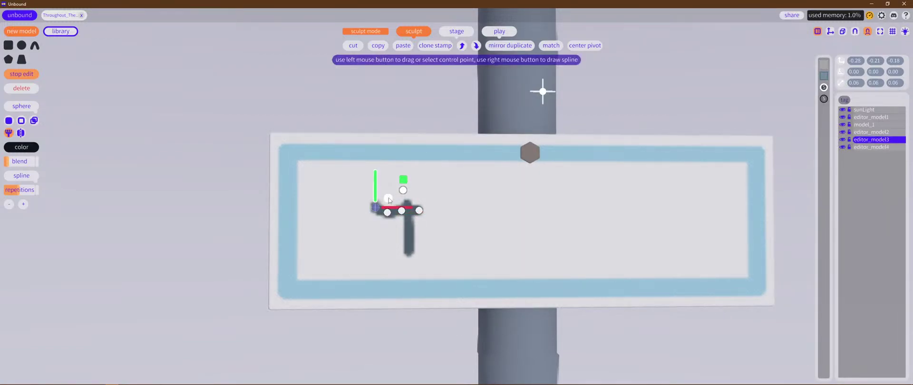
pyautogui.click(389, 199)
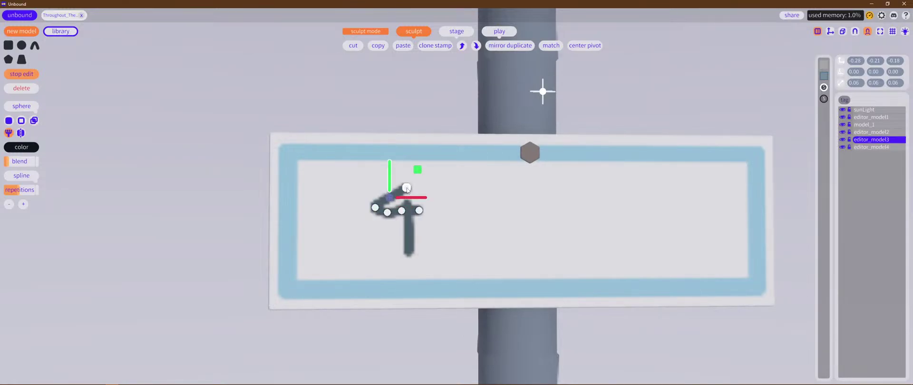
pyautogui.click(406, 189)
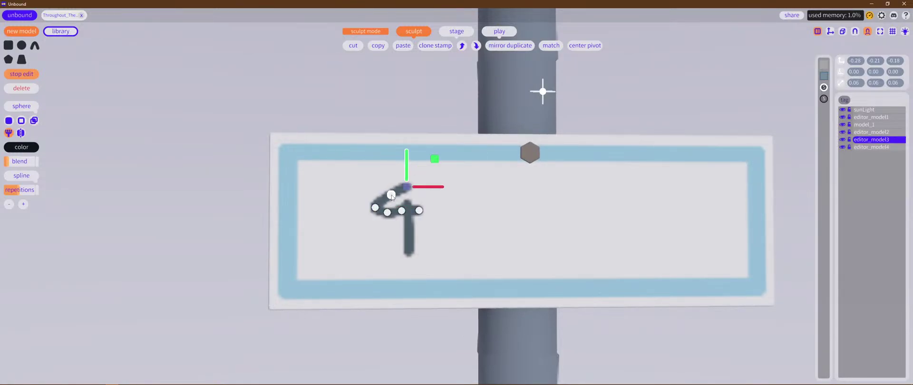
pyautogui.click(392, 195)
pyautogui.click(402, 212)
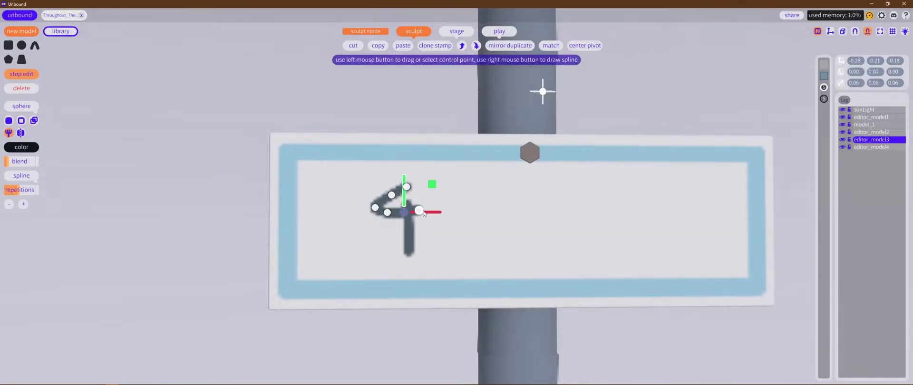
pyautogui.moveTo(422, 212); pyautogui.dragTo(425, 214)
pyautogui.click(421, 212)
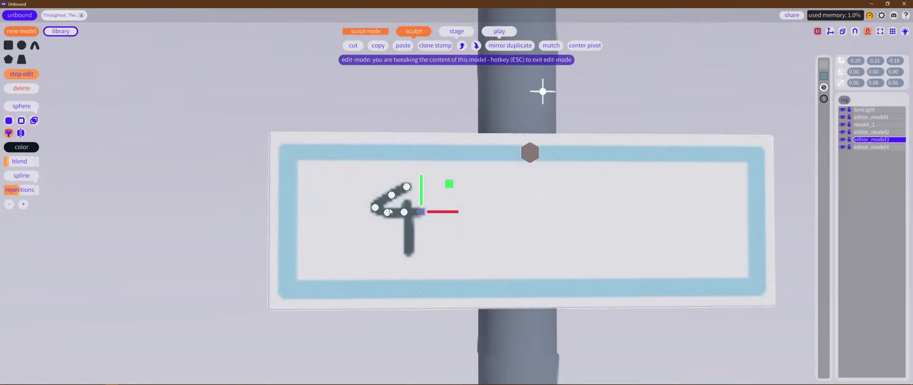
pyautogui.click(374, 210)
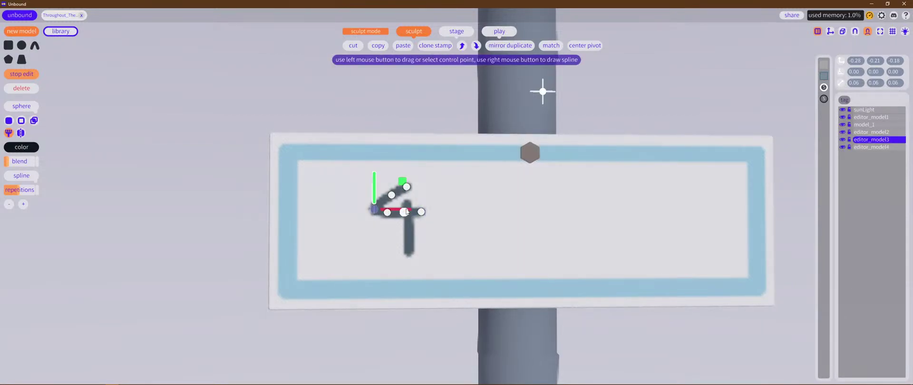
# Step: Adjust the top and middle control points of the 4's vertical stem
pyautogui.click(408, 207)
pyautogui.moveTo(407, 190); pyautogui.dragTo(408, 202)
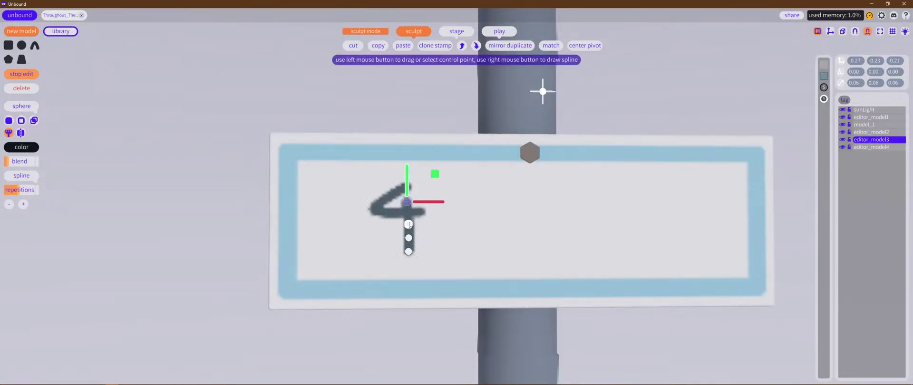
pyautogui.scroll(4, 475, 238)
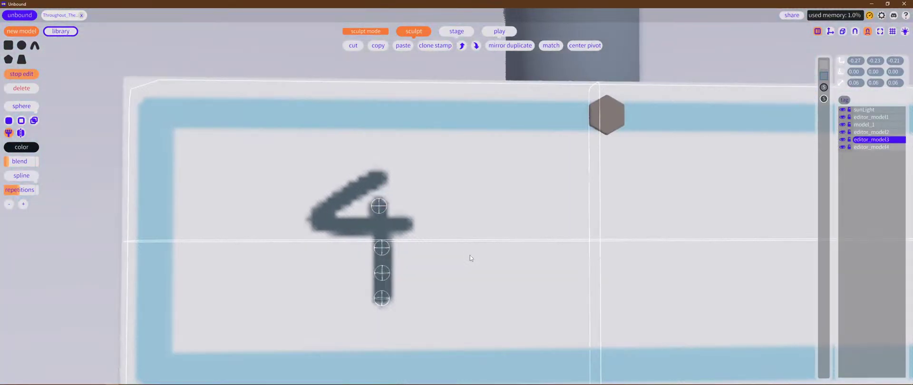
pyautogui.click(381, 246)
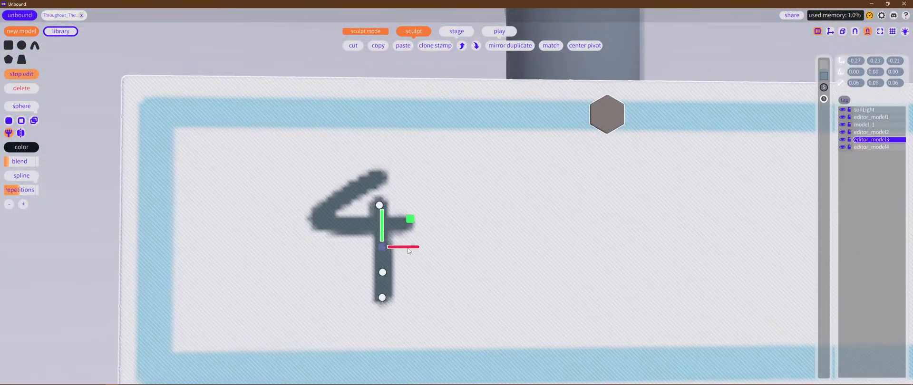
pyautogui.click(383, 272)
pyautogui.moveTo(417, 275); pyautogui.dragTo(415, 275)
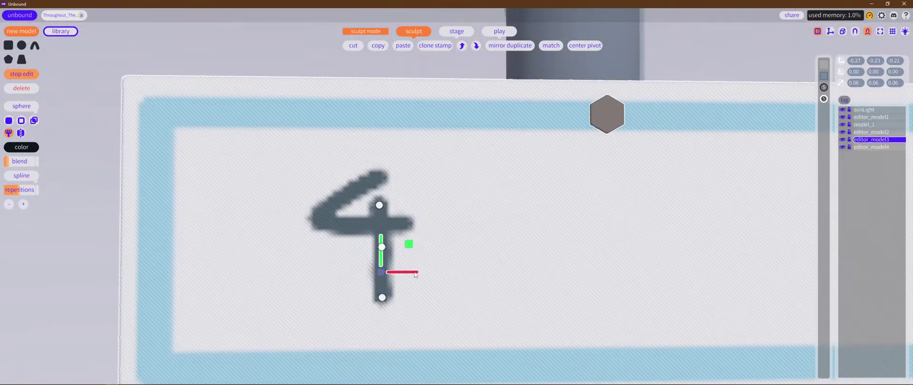
pyautogui.scroll(-5, 478, 193)
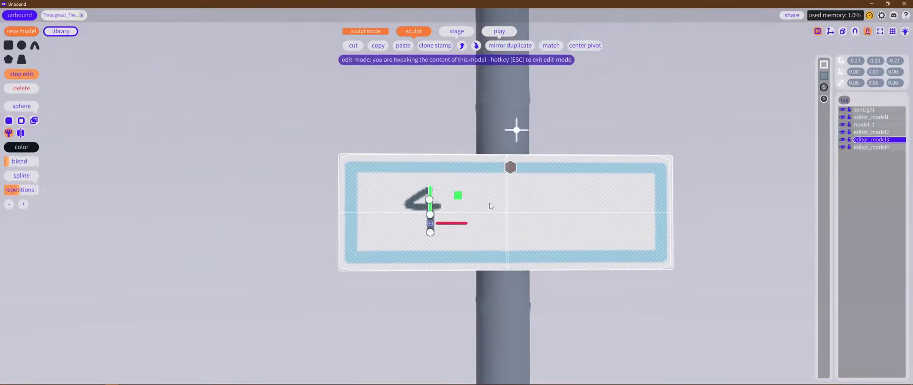
# Step: Duplicate the stem beside the 4 and redraw the copy as a straight vertical stroke of the digit's full height at -0.17, -0.19
pyautogui.scroll(3, 456, 206)
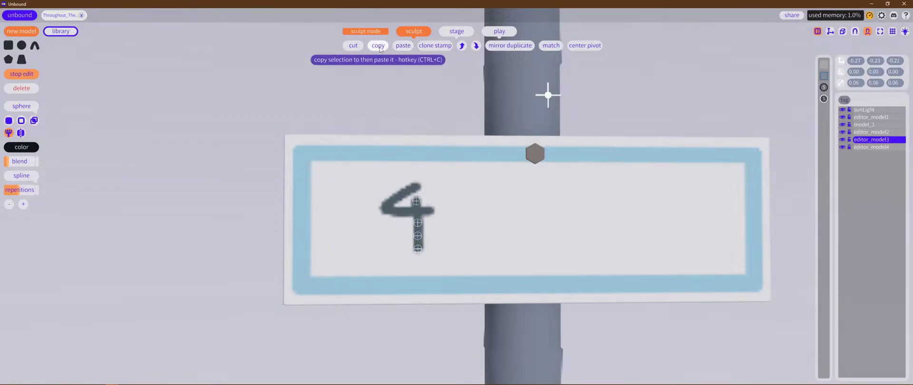
pyautogui.moveTo(447, 210); pyautogui.dragTo(490, 211)
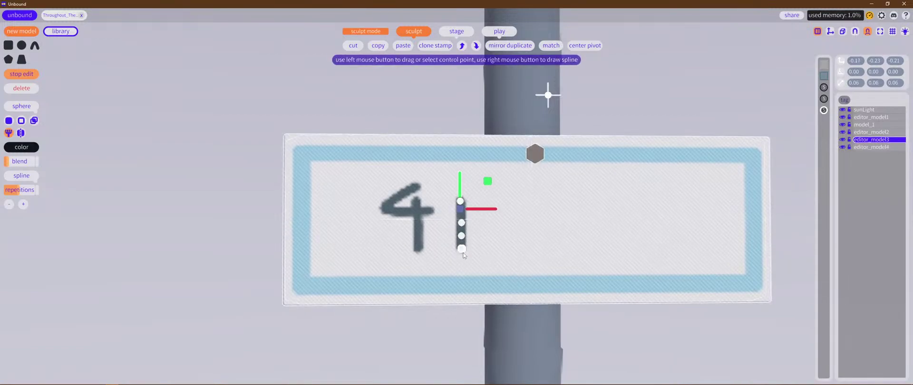
pyautogui.click(462, 221)
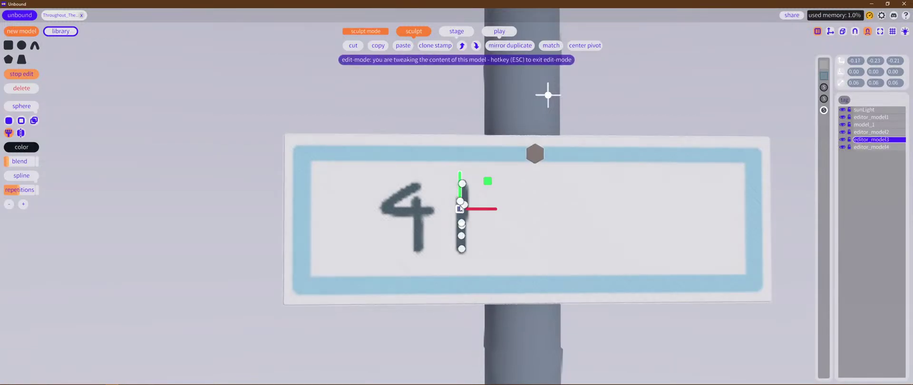
pyautogui.moveTo(460, 201); pyautogui.dragTo(462, 249, button='right')
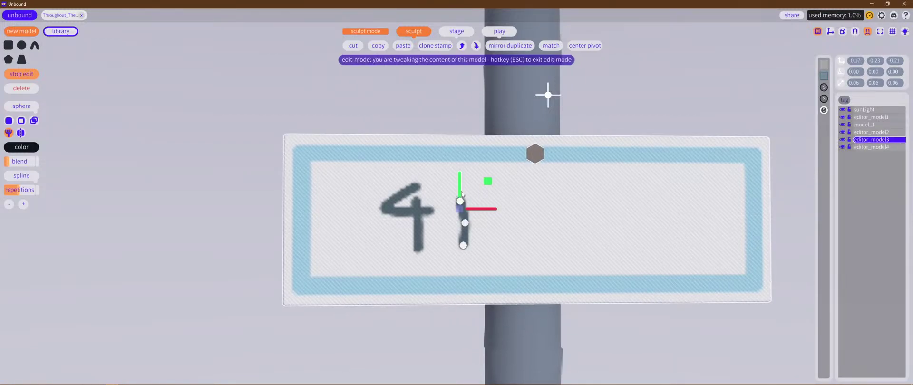
pyautogui.moveTo(461, 185); pyautogui.dragTo(461, 167)
pyautogui.moveTo(463, 202); pyautogui.dragTo(462, 230, button='right')
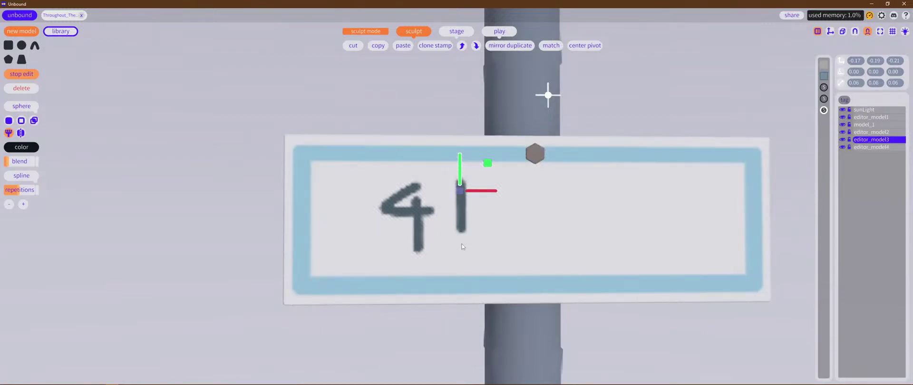
pyautogui.click(460, 256)
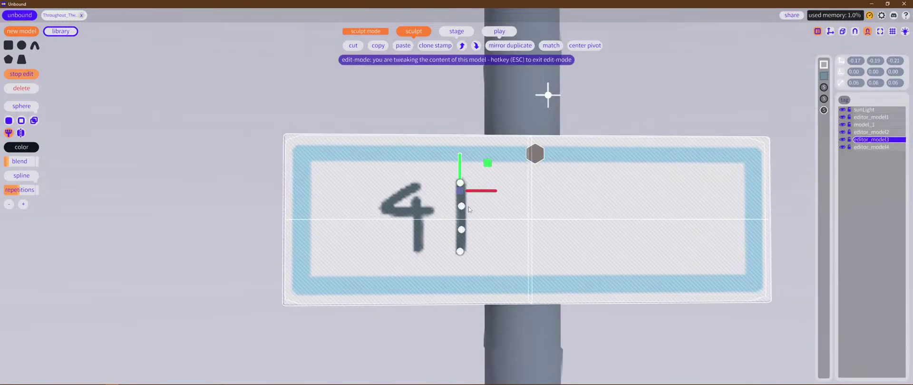
# Step: Duplicate the new vertical stroke, rotate the copy to 112.5 degrees, and move it to -0.14, -0.24
pyautogui.click(377, 46)
pyautogui.click(402, 47)
pyautogui.press('e')
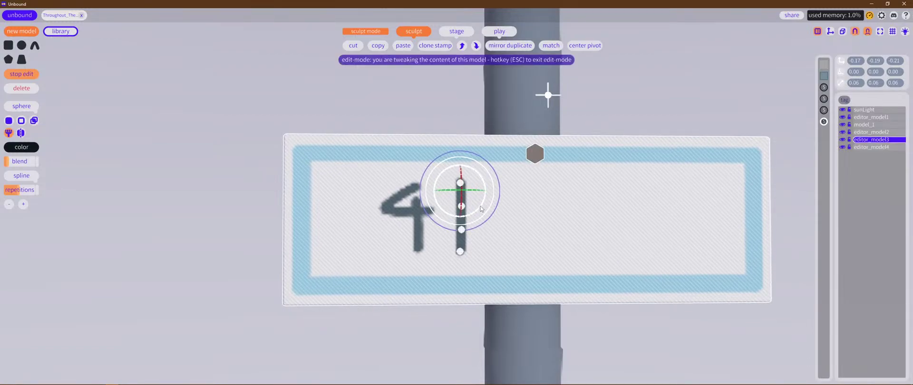
pyautogui.moveTo(481, 209); pyautogui.dragTo(468, 109)
pyautogui.press('w')
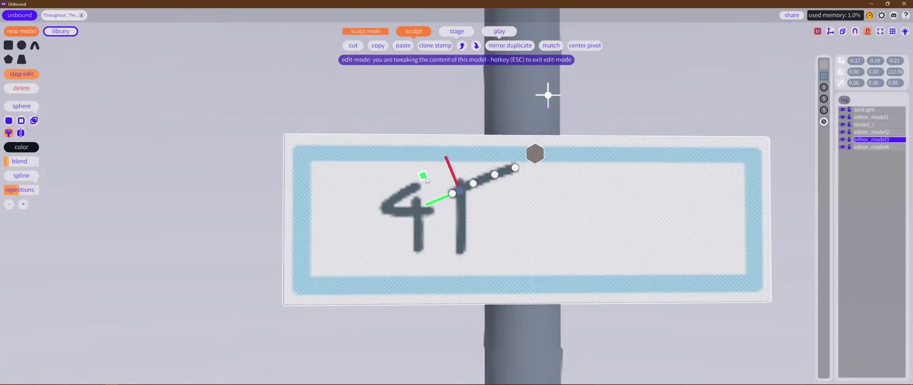
pyautogui.moveTo(426, 181); pyautogui.dragTo(438, 200)
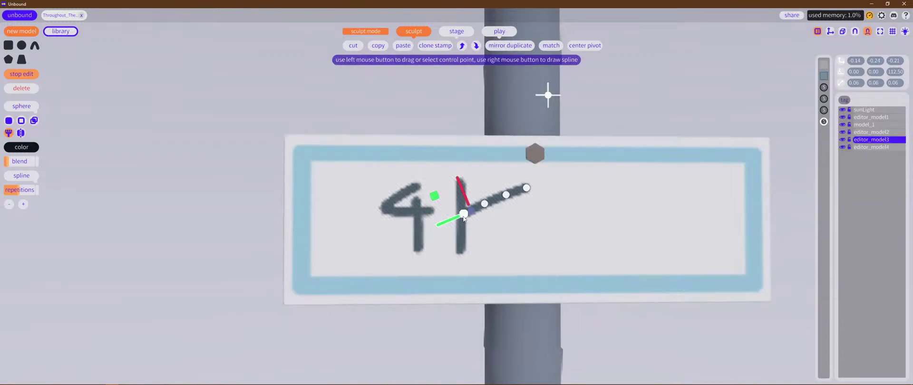
# Step: Reshape the rotated copy by repositioning its control points beside the vertical stroke and bringing the stray points back toward the plate surface
pyautogui.moveTo(463, 219); pyautogui.dragTo(499, 204, button='right')
pyautogui.moveTo(519, 187); pyautogui.dragTo(509, 194)
pyautogui.moveTo(464, 214); pyautogui.dragTo(487, 204)
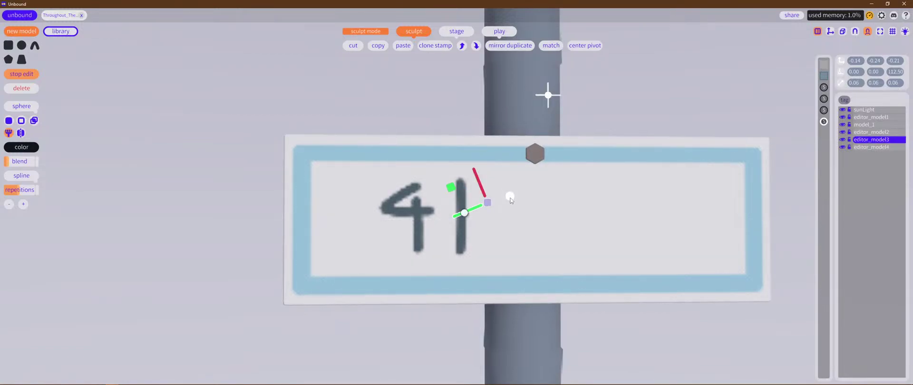
pyautogui.moveTo(528, 233); pyautogui.dragTo(571, 265, button='middle')
pyautogui.moveTo(538, 231); pyautogui.dragTo(536, 231)
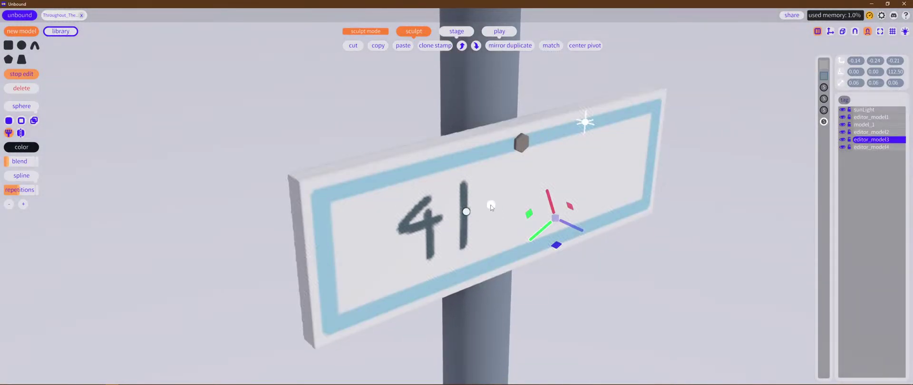
pyautogui.moveTo(491, 207); pyautogui.dragTo(490, 206)
pyautogui.moveTo(577, 247); pyautogui.dragTo(624, 287, button='middle')
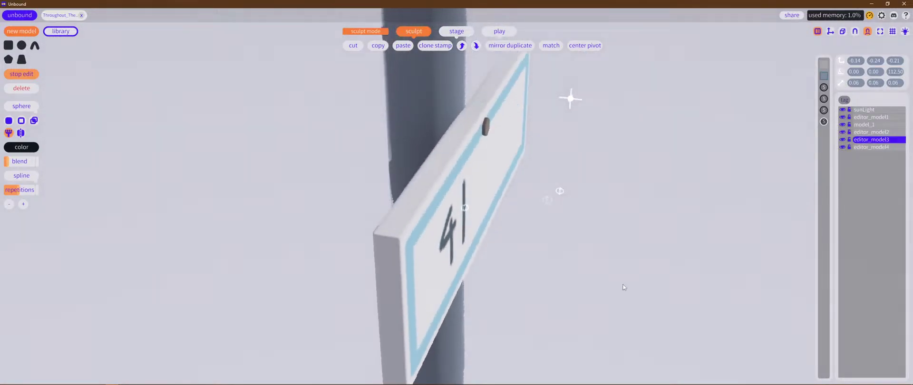
pyautogui.moveTo(624, 287); pyautogui.dragTo(435, 256, button='right')
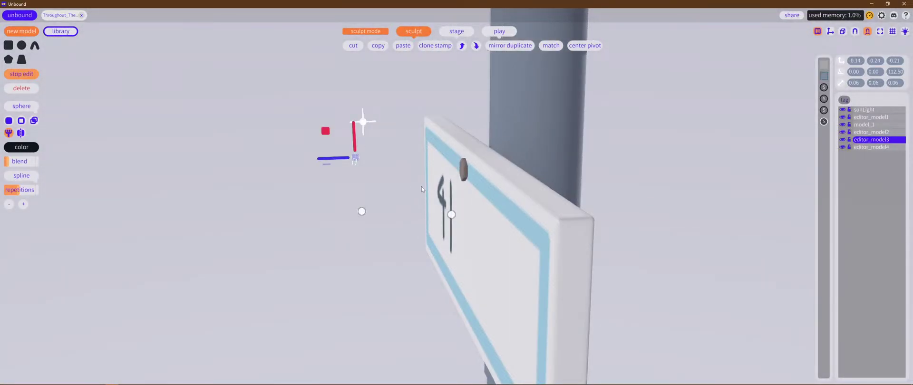
# Step: Remove the extra tilted stroke beside the 4 on the sign, keeping the vertical stroke
pyautogui.moveTo(421, 186); pyautogui.dragTo(324, 108, button='right')
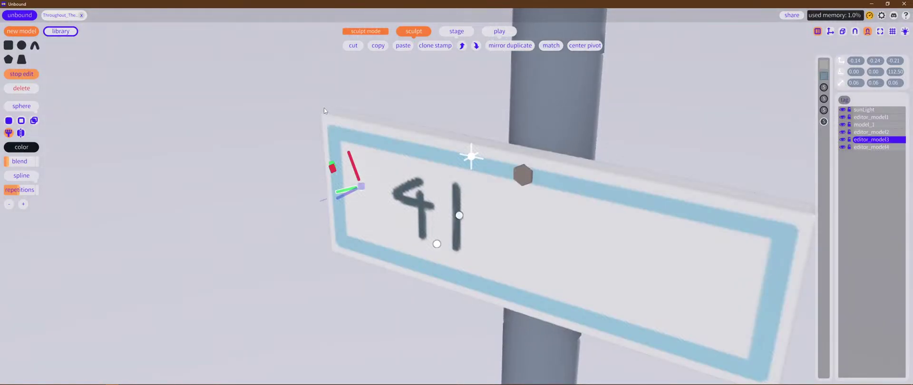
pyautogui.click(310, 88)
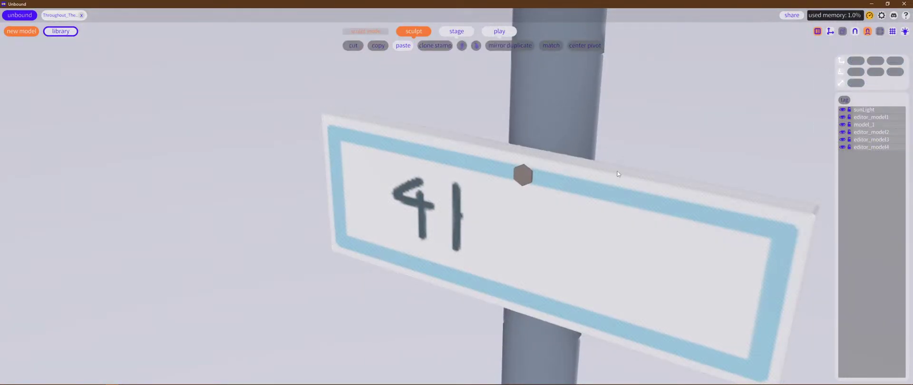
pyautogui.click(414, 195)
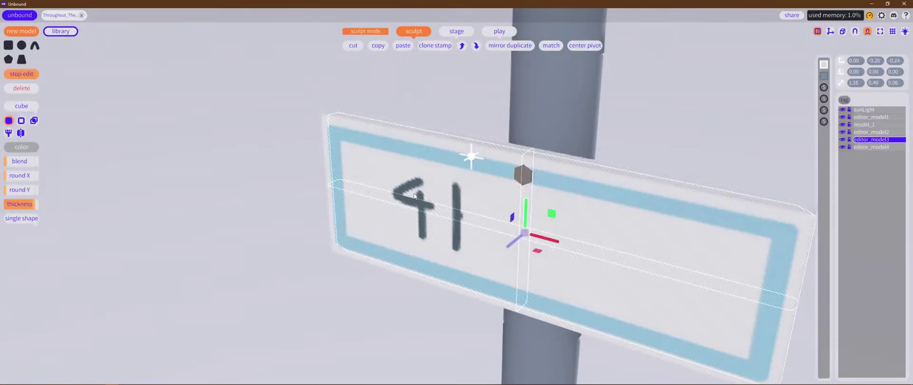
pyautogui.click(823, 121)
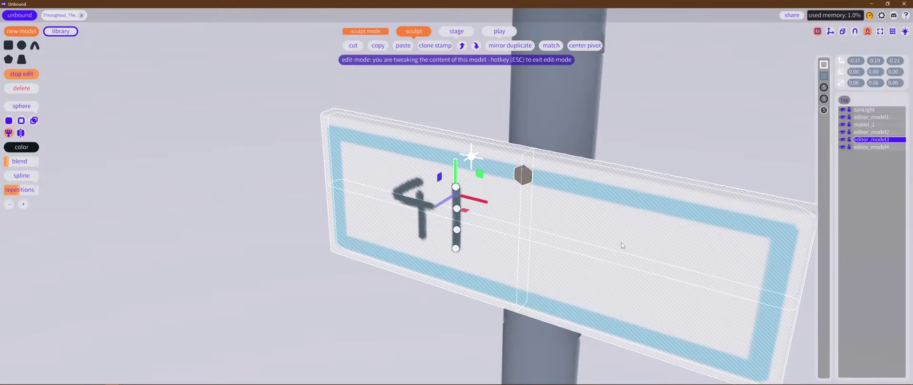
pyautogui.moveTo(247, 215); pyautogui.dragTo(447, 122)
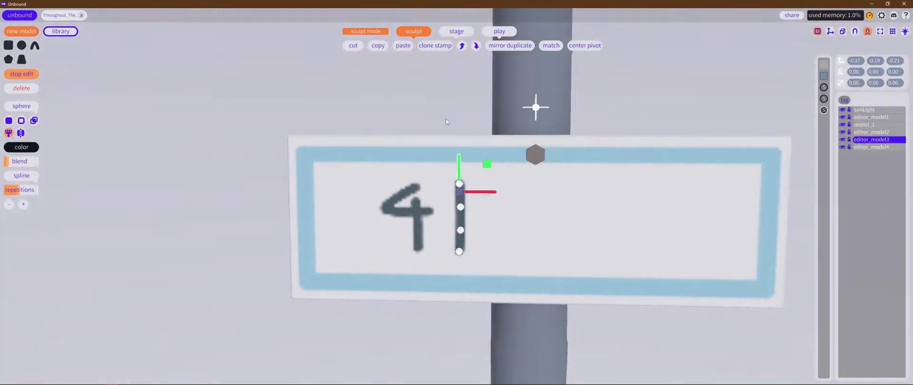
pyautogui.click(606, 92)
# Step: Save the project as Throughout_The_Forest
pyautogui.click(61, 31)
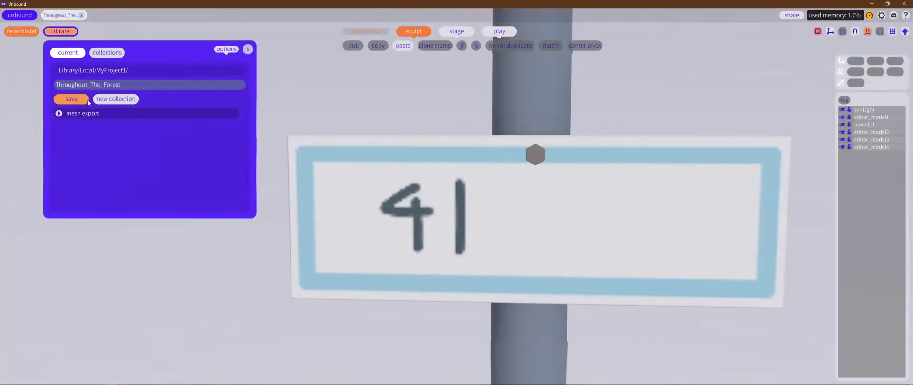
pyautogui.click(72, 99)
pyautogui.click(548, 40)
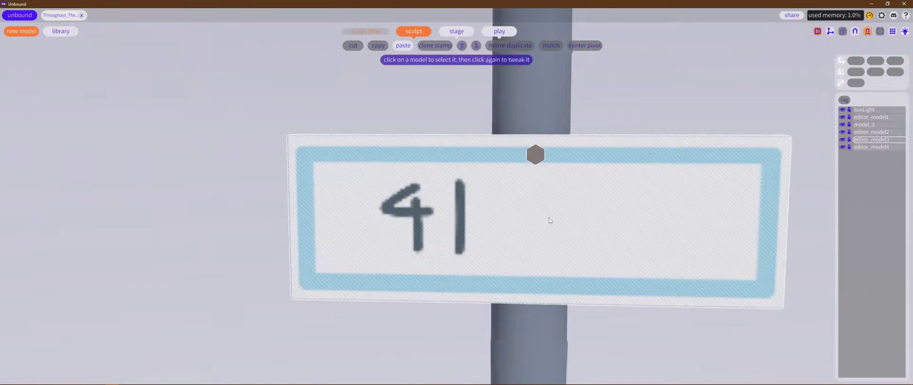
# Step: Select the whole sign model and center its pivot
pyautogui.click(551, 45)
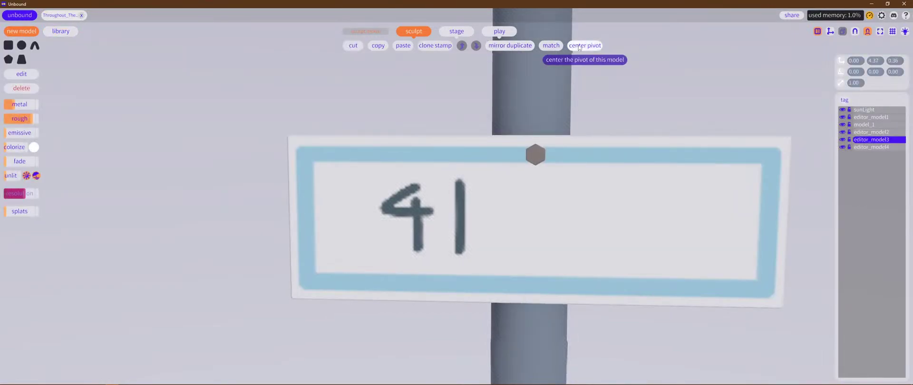
pyautogui.click(580, 48)
pyautogui.moveTo(564, 164); pyautogui.dragTo(457, 205, button='middle')
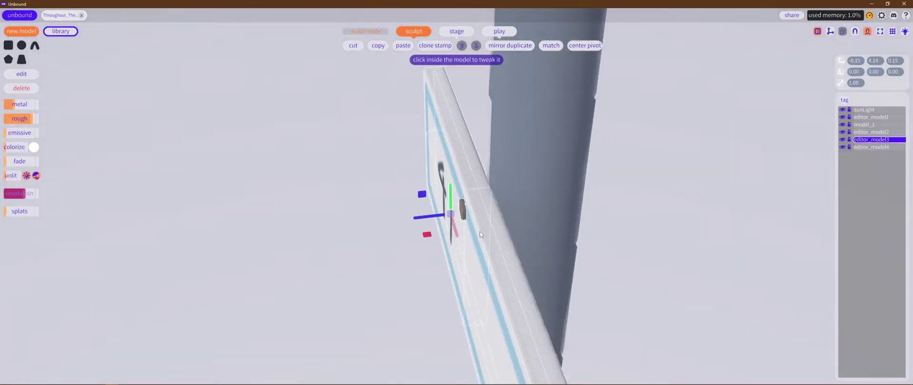
pyautogui.moveTo(266, 230); pyautogui.dragTo(445, 206, button='middle')
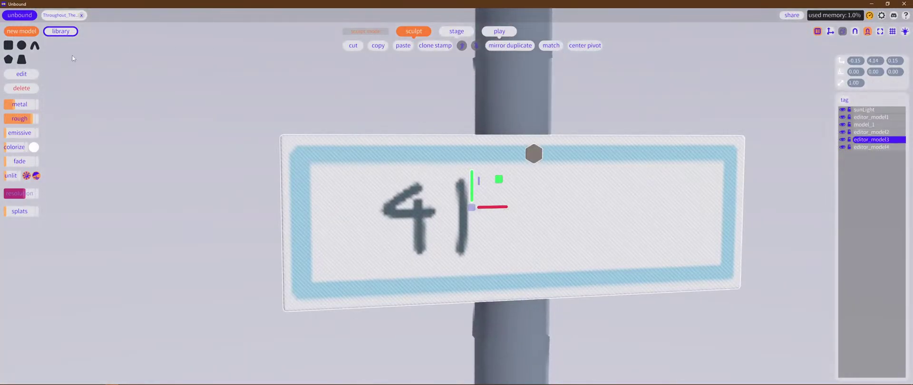
# Step: Duplicate the vertical stroke inside the sign model and rotate the copy to 135°
pyautogui.click(30, 75)
pyautogui.moveTo(497, 155); pyautogui.dragTo(460, 154, button='middle')
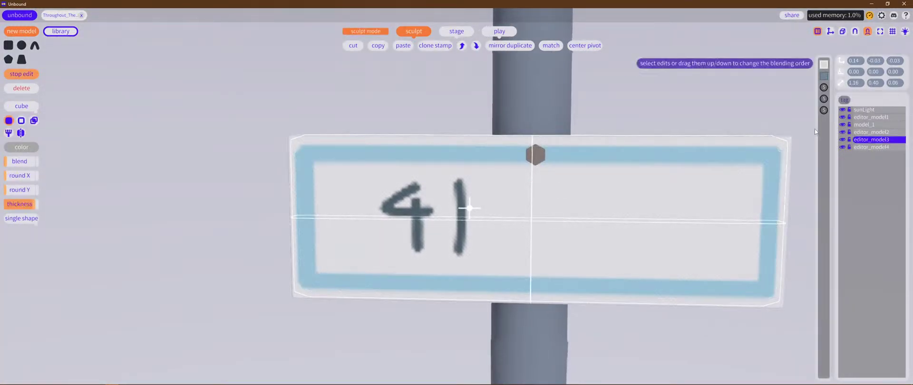
pyautogui.click(459, 216)
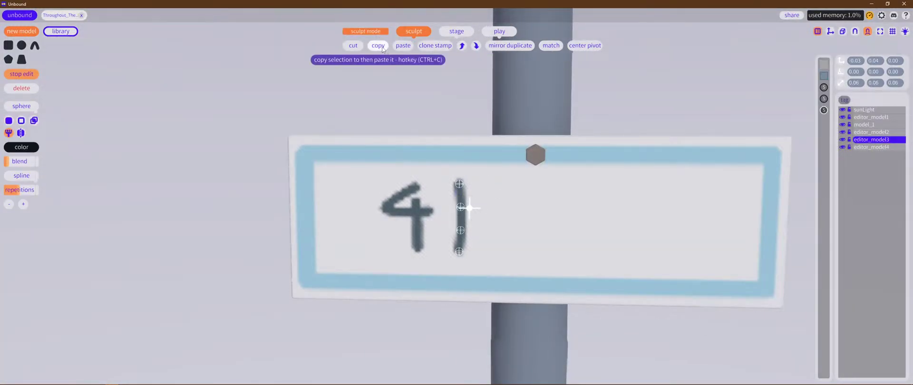
pyautogui.click(458, 192)
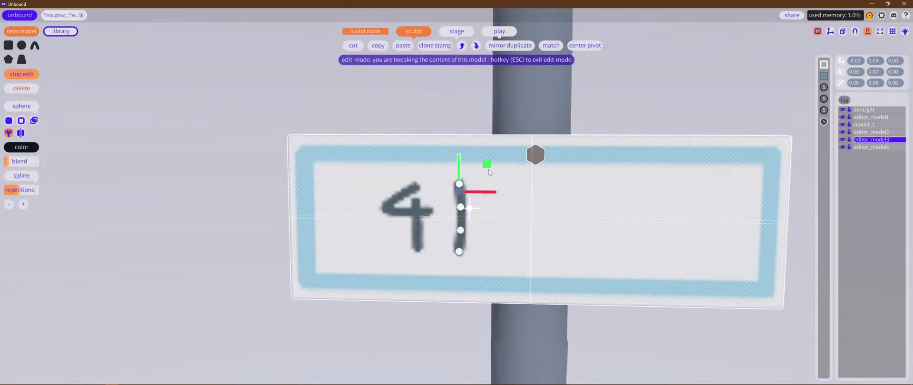
pyautogui.moveTo(484, 181); pyautogui.dragTo(318, 156)
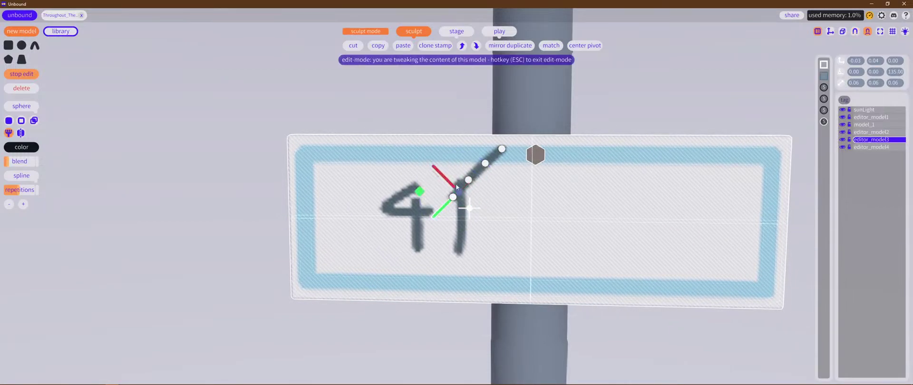
# Step: Move the rotated stroke to the middle of the vertical one and shorten its spline into the K's upper arm
pyautogui.moveTo(422, 191); pyautogui.dragTo(434, 208)
pyautogui.moveTo(463, 216); pyautogui.dragTo(512, 187, button='right')
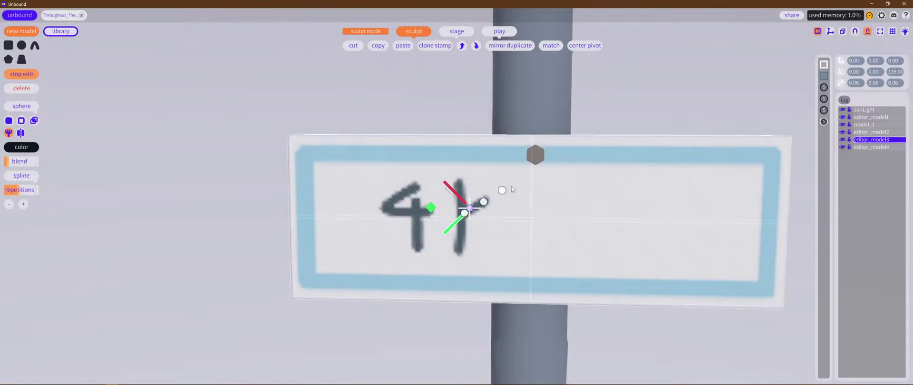
pyautogui.moveTo(513, 275); pyautogui.dragTo(595, 312, button='middle')
pyautogui.click(566, 187)
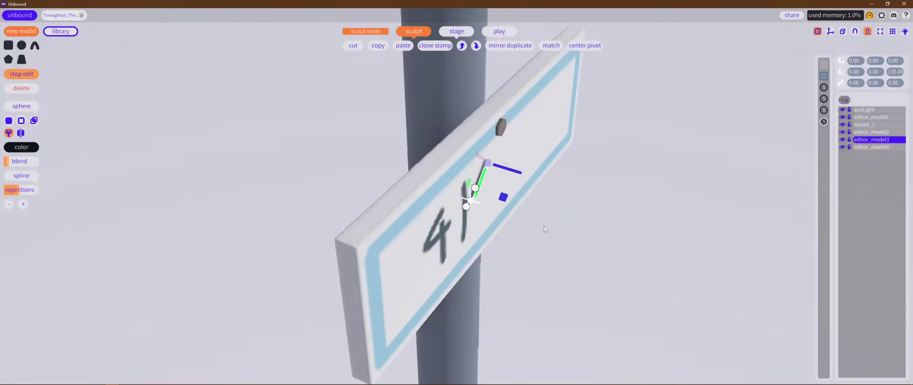
pyautogui.moveTo(543, 227); pyautogui.dragTo(488, 185, button='middle')
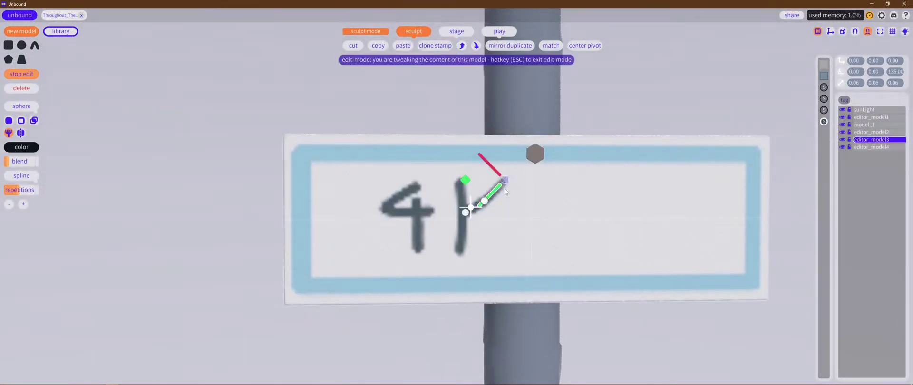
pyautogui.click(462, 189)
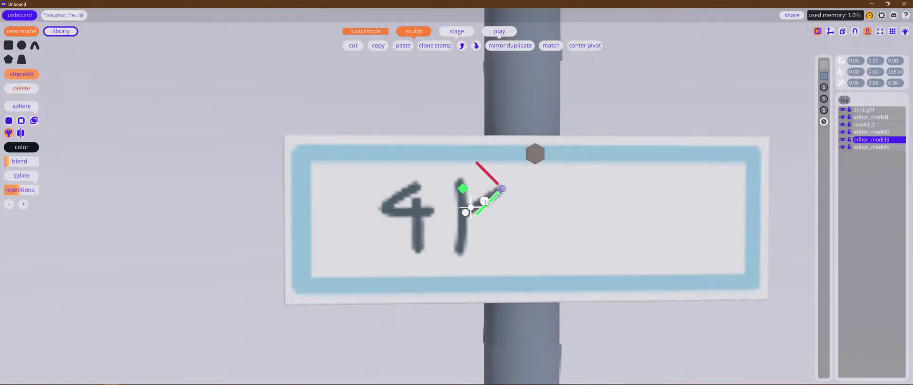
# Step: Nudge the K's upper arm so its lower end joins the vertical stroke
pyautogui.moveTo(478, 205)
pyautogui.mouseDown(button='middle')
pyautogui.moveTo(448, 261)
pyautogui.moveTo(534, 242)
pyautogui.moveTo(475, 216)
pyautogui.mouseUp(button='middle')
pyautogui.press('s')
pyautogui.scroll(8, 525, 204)
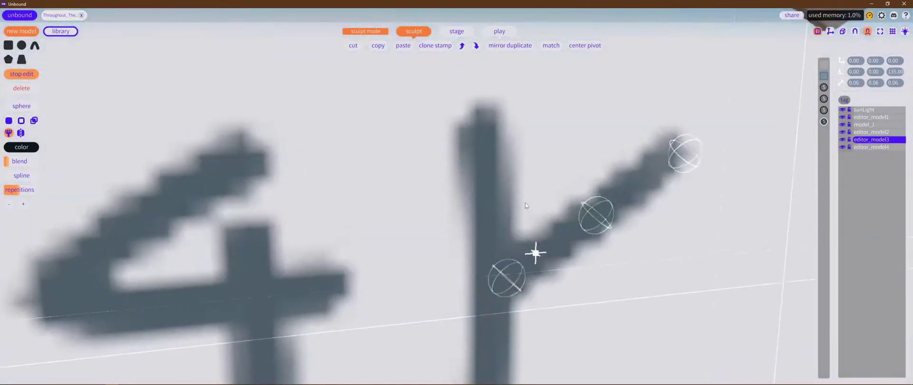
pyautogui.scroll(-2, 536, 218)
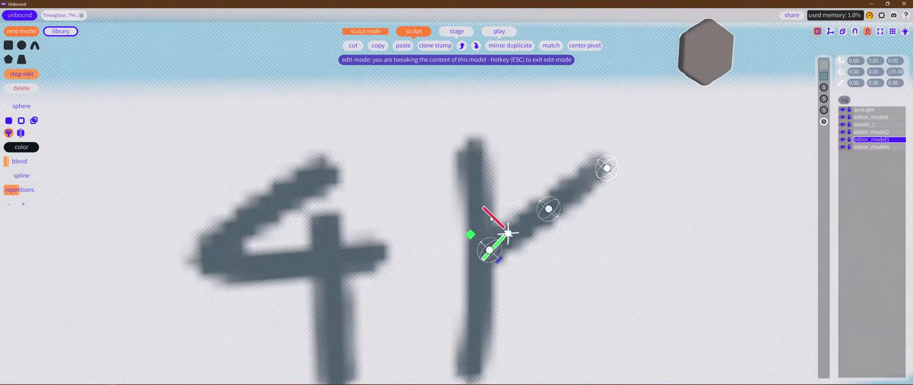
pyautogui.moveTo(491, 218); pyautogui.dragTo(489, 217)
pyautogui.moveTo(549, 260); pyautogui.dragTo(534, 243, button='middle')
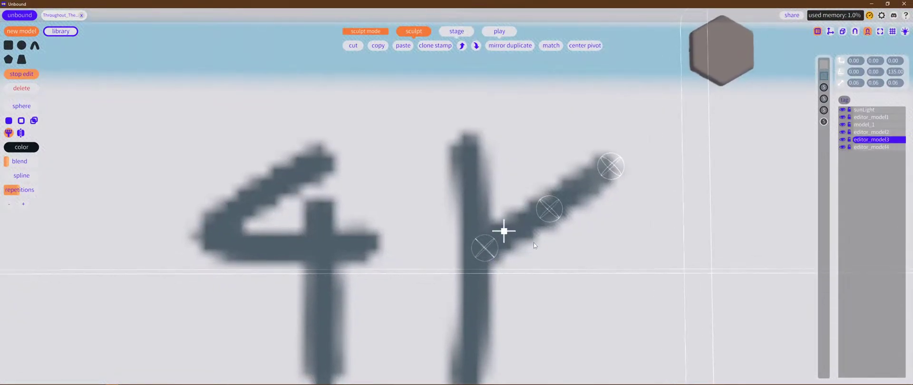
pyautogui.scroll(-8, 546, 251)
pyautogui.scroll(4, 561, 245)
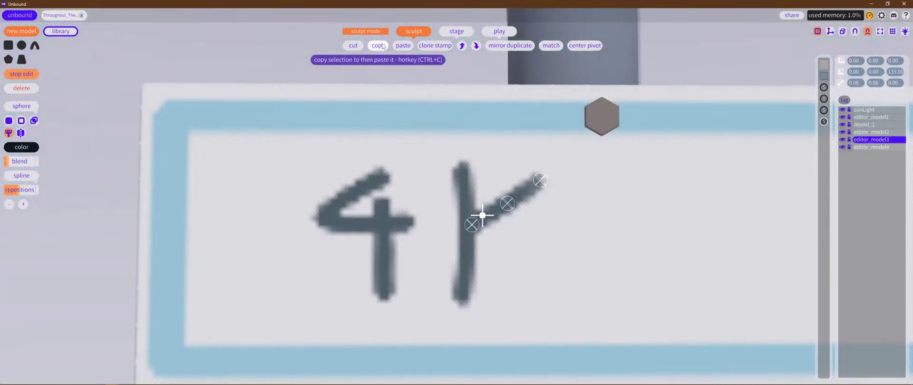
# Step: Duplicate the K's upper arm, rotate the copy to 67.5° and shift it down to form the lower arm
pyautogui.click(383, 46)
pyautogui.click(403, 46)
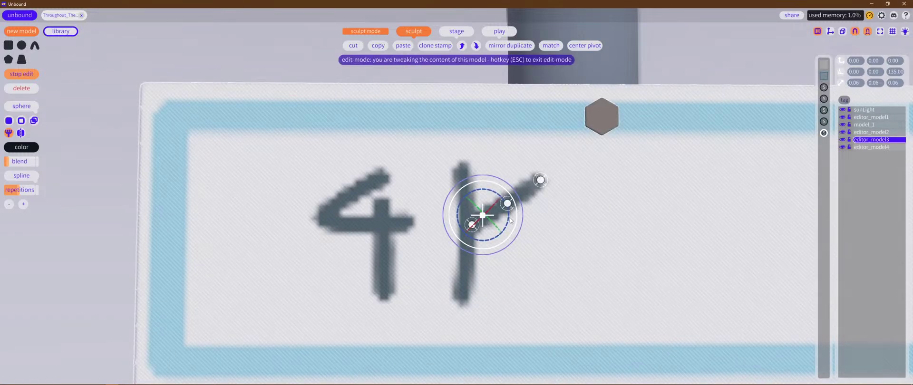
pyautogui.keyDown('ctrl'); pyautogui.moveTo(509, 220); pyautogui.dragTo(498, 269); pyautogui.keyUp('ctrl')
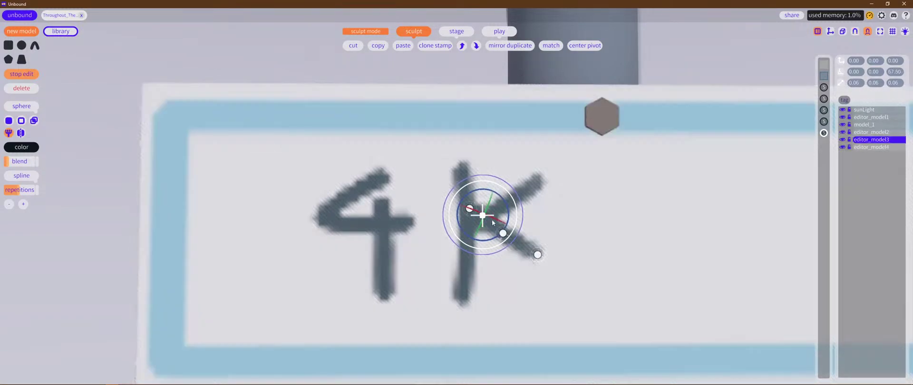
pyautogui.moveTo(466, 182); pyautogui.dragTo(465, 197)
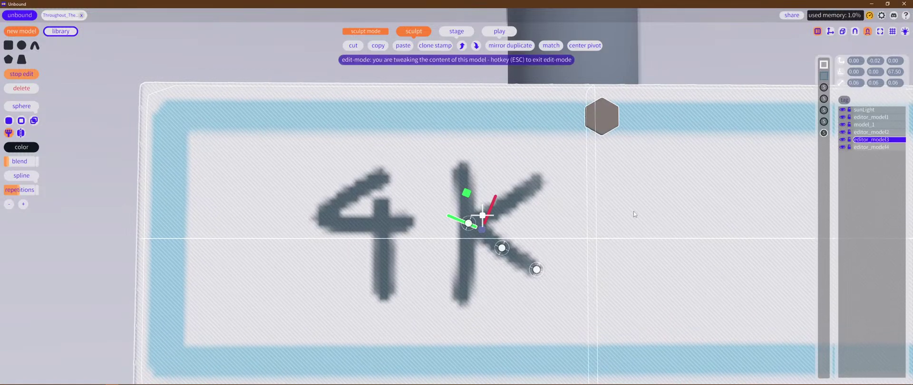
# Step: Duplicate the K's lower arm and place the copy to the right of the K's foot, at about 0.13, -0.07
pyautogui.scroll(-5, 634, 211)
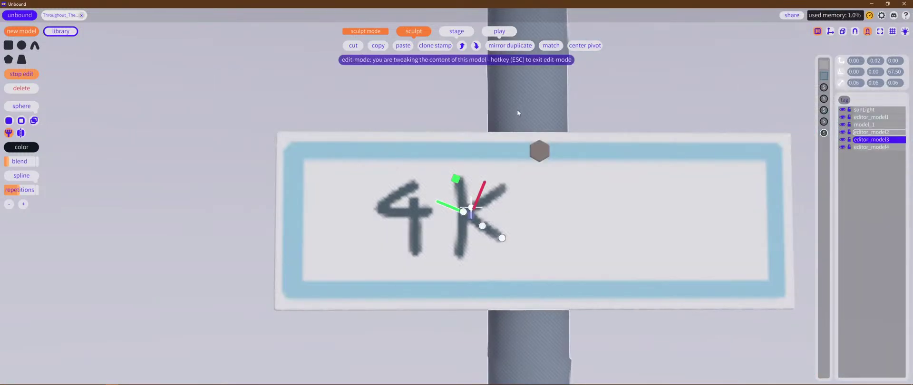
pyautogui.scroll(-3, 577, 194)
pyautogui.scroll(3, 580, 215)
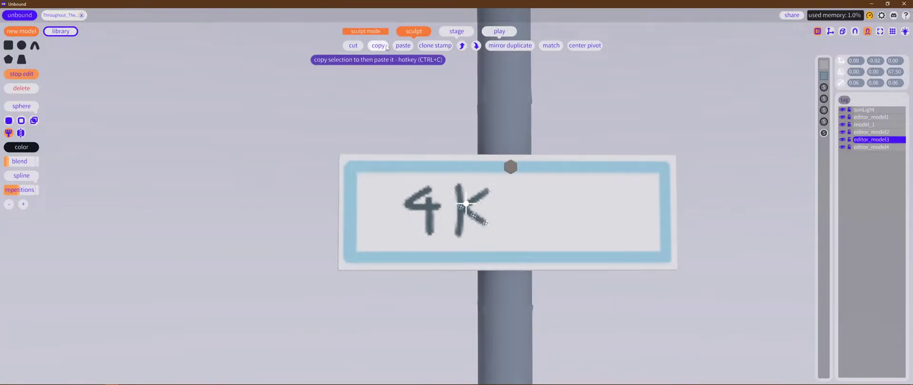
pyautogui.scroll(3, 450, 166)
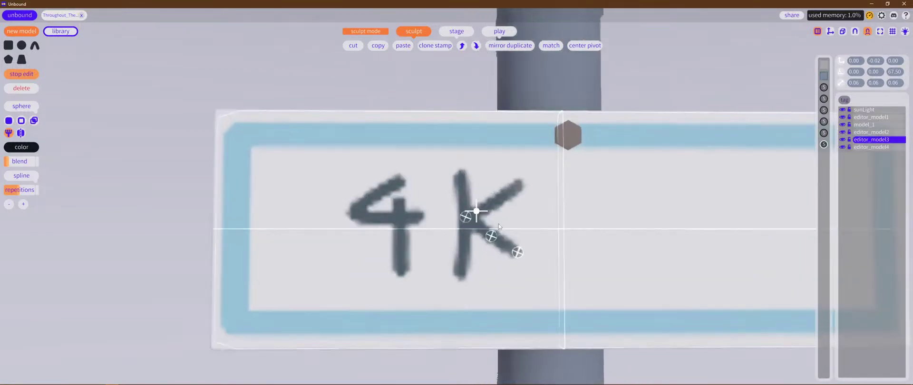
pyautogui.moveTo(468, 195); pyautogui.dragTo(577, 209)
pyautogui.moveTo(575, 314); pyautogui.dragTo(495, 304, button='middle')
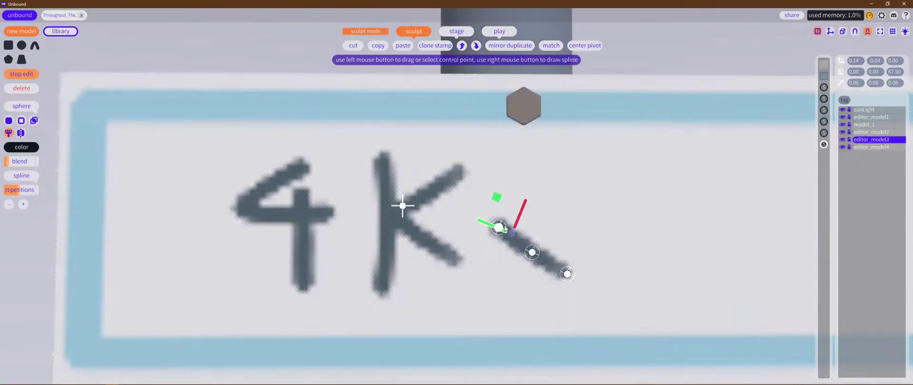
pyautogui.moveTo(500, 233); pyautogui.dragTo(497, 264)
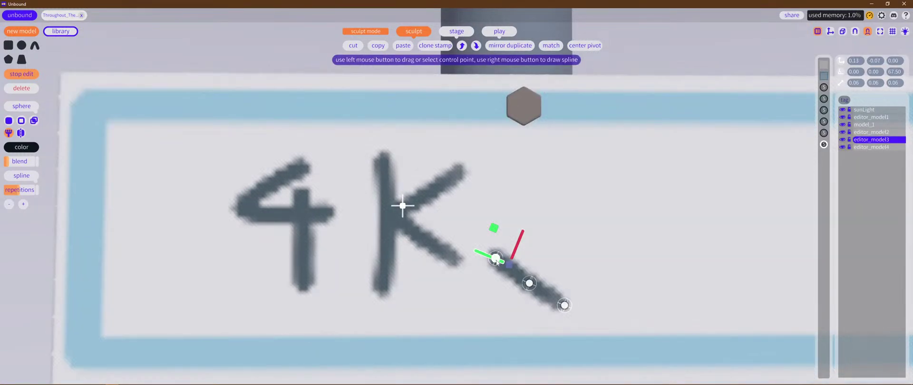
# Step: Try to redraw the copied stroke's spline as a zigzag to the right of the K, and undo the redrawing
pyautogui.moveTo(496, 260)
pyautogui.mouseDown(button='right')
pyautogui.moveTo(522, 187)
pyautogui.moveTo(547, 155)
pyautogui.moveTo(537, 167)
pyautogui.mouseUp(button='right')
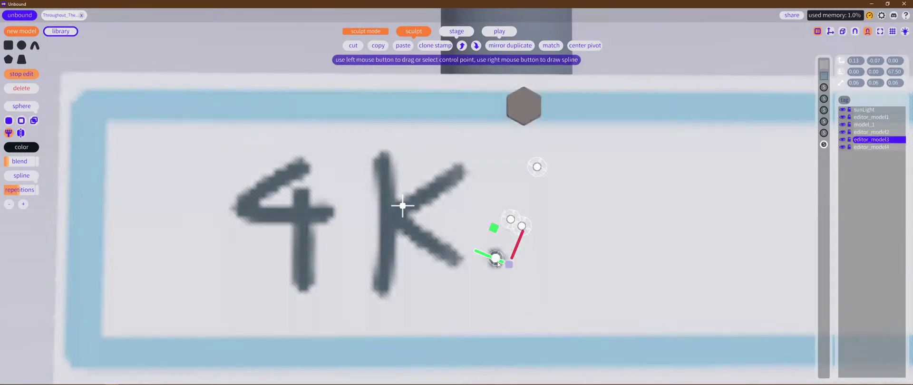
pyautogui.moveTo(497, 261); pyautogui.dragTo(517, 216, button='right')
pyautogui.moveTo(614, 184); pyautogui.dragTo(658, 246, button='right')
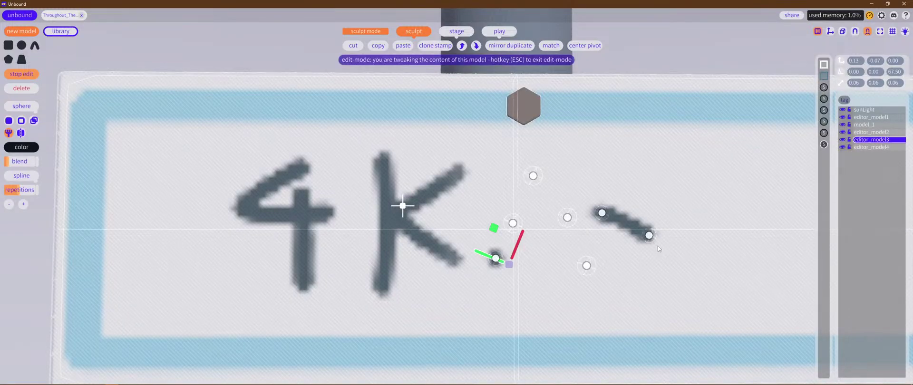
pyautogui.moveTo(566, 243); pyautogui.dragTo(537, 276, button='middle')
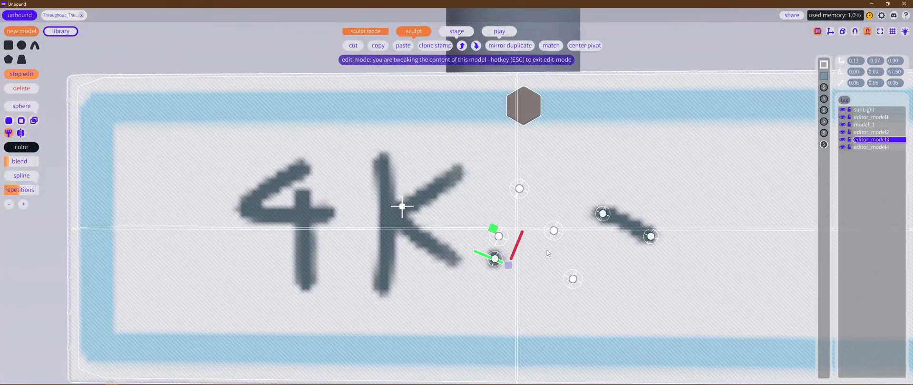
pyautogui.hotkey('ctrl', 'z')
pyautogui.hotkey('ctrl', 'z')
pyautogui.hotkey('ctrl', 'z')
pyautogui.hotkey('ctrl', 'z')
# Step: Move the copied diagonal stroke near the right end of the sign, to about 0.53 horizontally
pyautogui.scroll(-5, 562, 234)
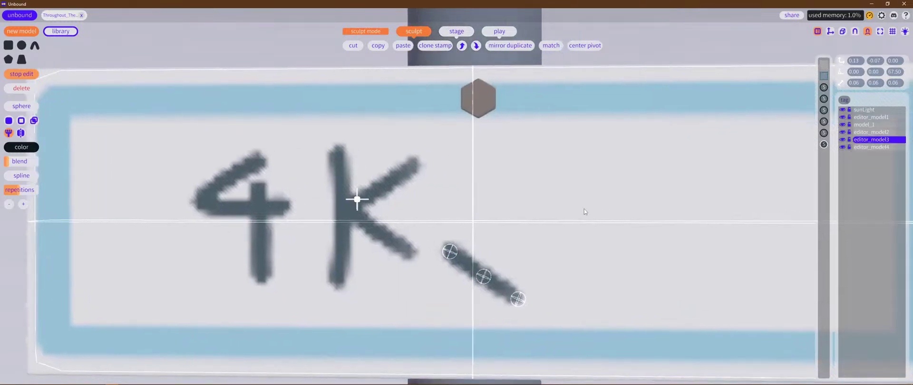
pyautogui.moveTo(420, 184); pyautogui.dragTo(564, 174)
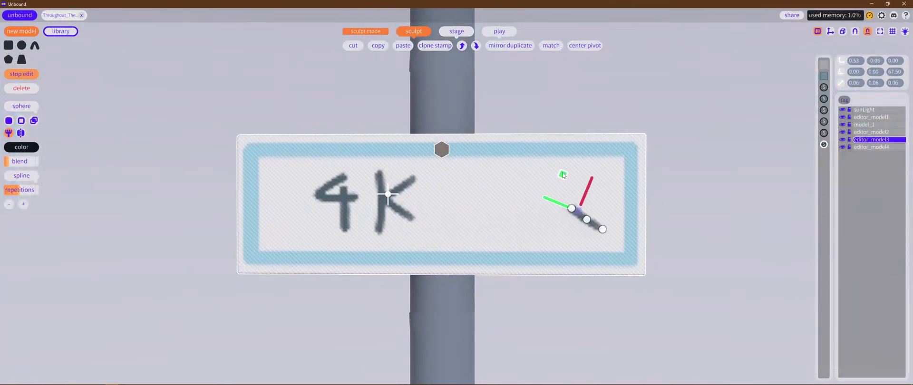
# Step: Redraw the copied stroke as a short diagonal and shift it toward the K, to about 0.40 horizontally
pyautogui.scroll(5, 576, 197)
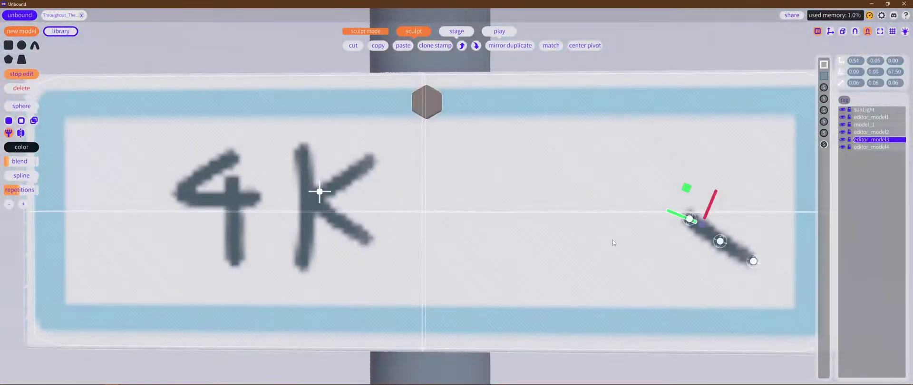
pyautogui.moveTo(612, 240); pyautogui.dragTo(521, 229, button='middle')
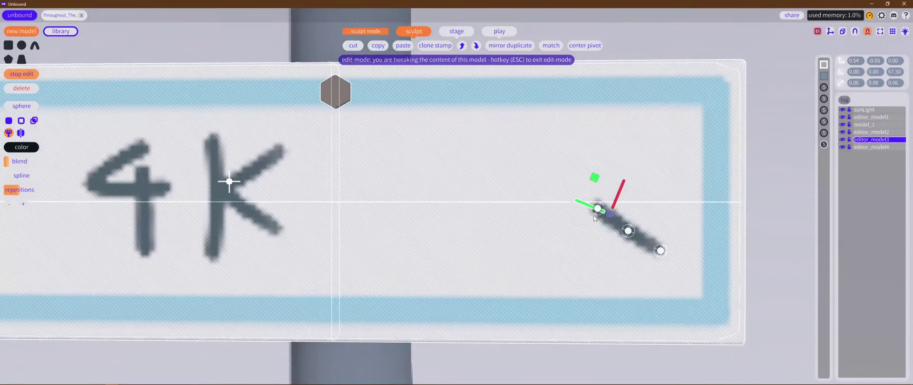
pyautogui.moveTo(597, 209)
pyautogui.mouseDown(button='right')
pyautogui.moveTo(566, 258)
pyautogui.moveTo(549, 265)
pyautogui.mouseUp(button='right')
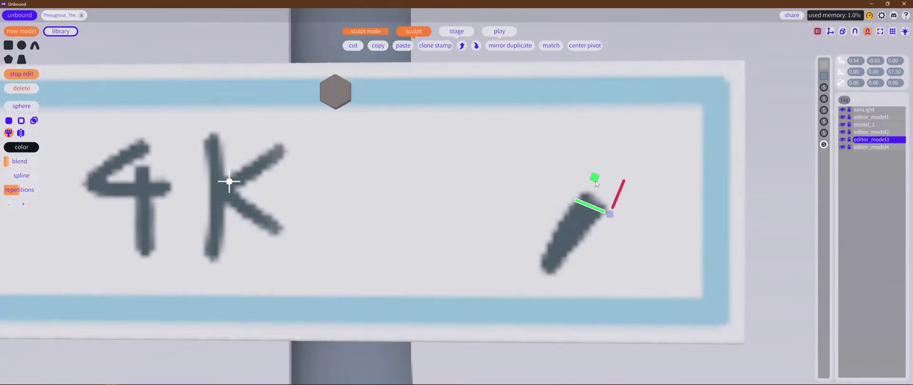
pyautogui.moveTo(595, 184); pyautogui.dragTo(570, 254, button='right')
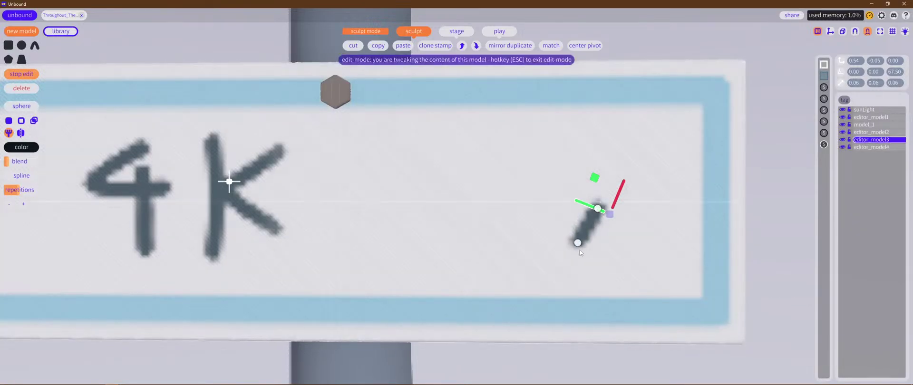
pyautogui.moveTo(595, 179); pyautogui.dragTo(498, 179)
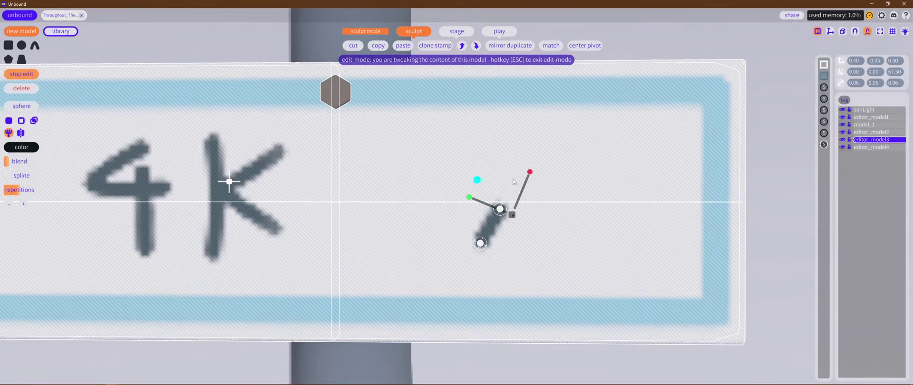
# Step: Rotate the stroke to -135°, place it at about 0.34, -0.07, and redraw its spline as an M-shaped zigzag
pyautogui.press('e')
pyautogui.moveTo(512, 190)
pyautogui.keyDown('ctrl'); pyautogui.mouseDown()
pyautogui.moveTo(560, 255)
pyautogui.moveTo(470, 272)
pyautogui.moveTo(480, 270)
pyautogui.moveTo(481, 256)
pyautogui.moveTo(465, 271)
pyautogui.mouseUp(); pyautogui.keyUp('ctrl')
pyautogui.press('w')
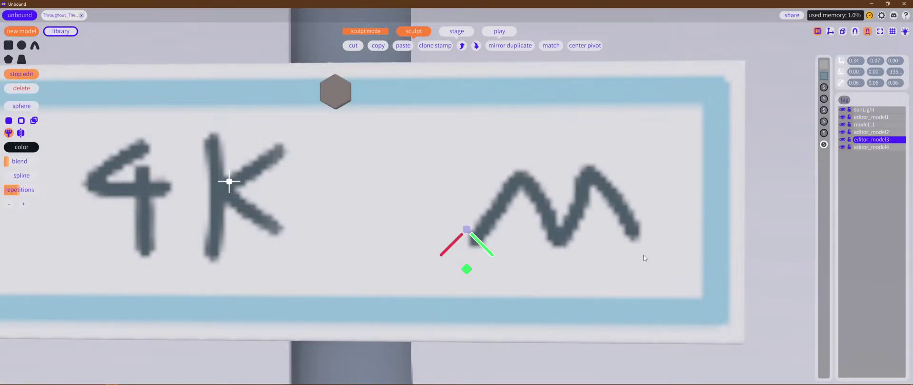
# Step: Reshape the M's spline by lowering both peaks slightly and pulling the feet of its outer legs inward
pyautogui.press('c')
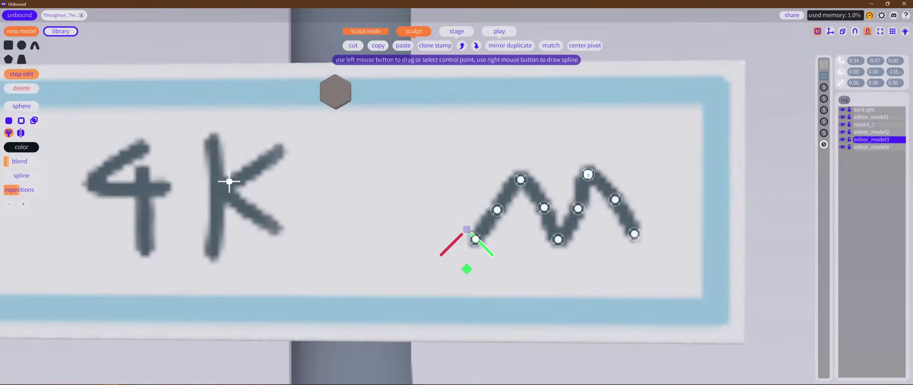
pyautogui.moveTo(589, 176); pyautogui.dragTo(591, 185)
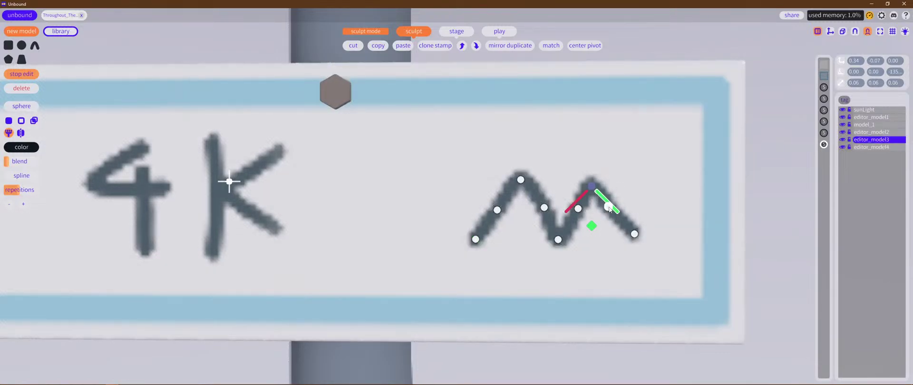
pyautogui.moveTo(608, 209); pyautogui.dragTo(621, 238)
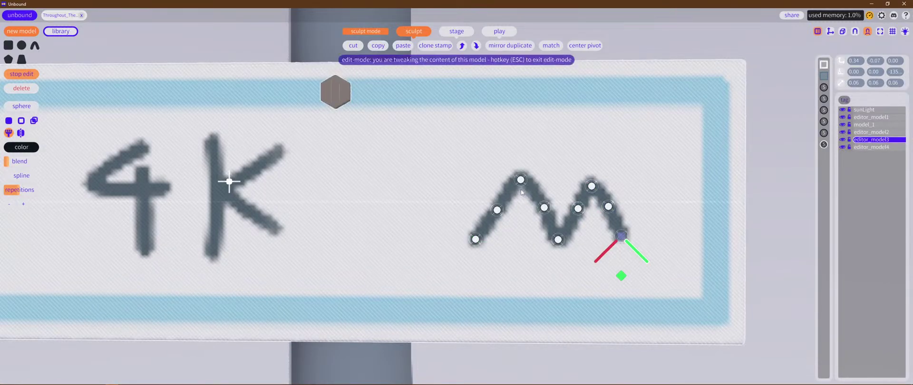
pyautogui.moveTo(520, 180); pyautogui.dragTo(520, 186)
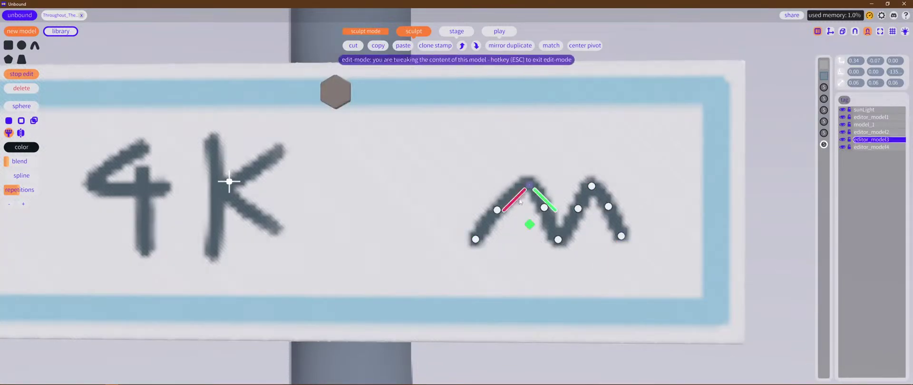
pyautogui.moveTo(497, 209); pyautogui.dragTo(511, 217)
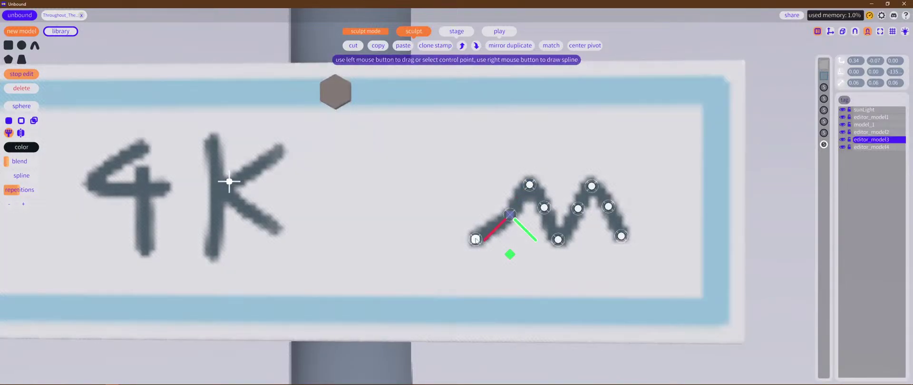
pyautogui.moveTo(475, 238); pyautogui.dragTo(503, 246)
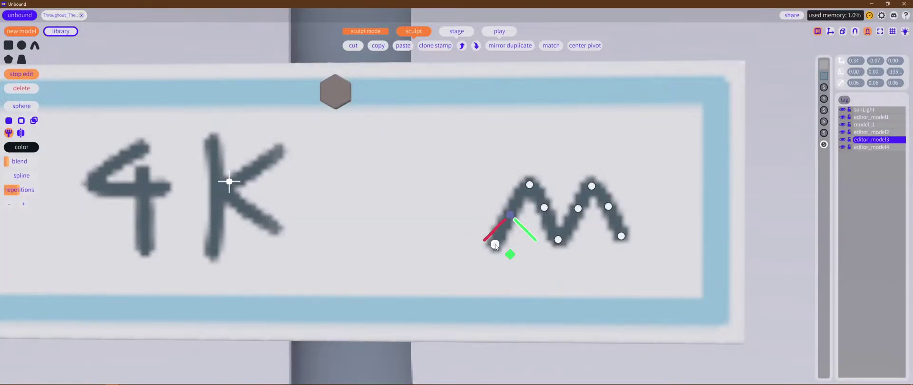
# Step: Lower the M's middle valley and right foot slightly, and adjust the right leg and right peak to match
pyautogui.moveTo(558, 240); pyautogui.dragTo(560, 245)
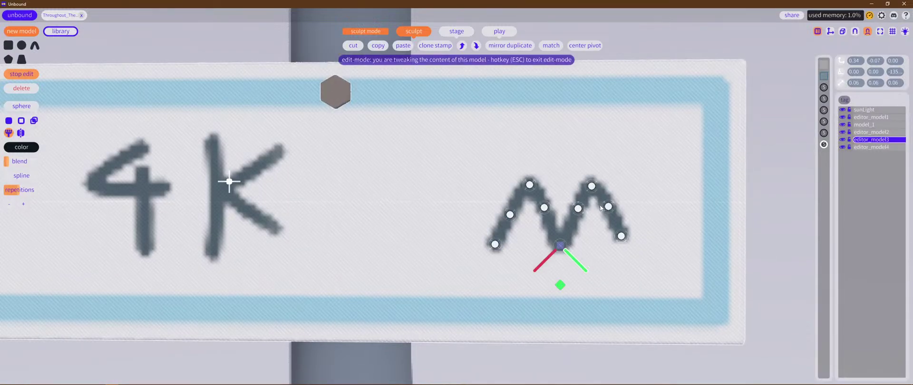
pyautogui.click(624, 248)
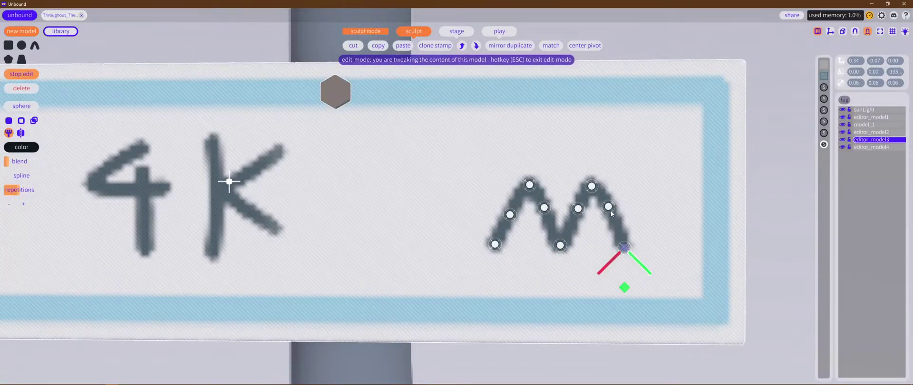
pyautogui.moveTo(608, 206); pyautogui.dragTo(609, 210)
pyautogui.click(609, 212)
pyautogui.moveTo(591, 186); pyautogui.dragTo(594, 183)
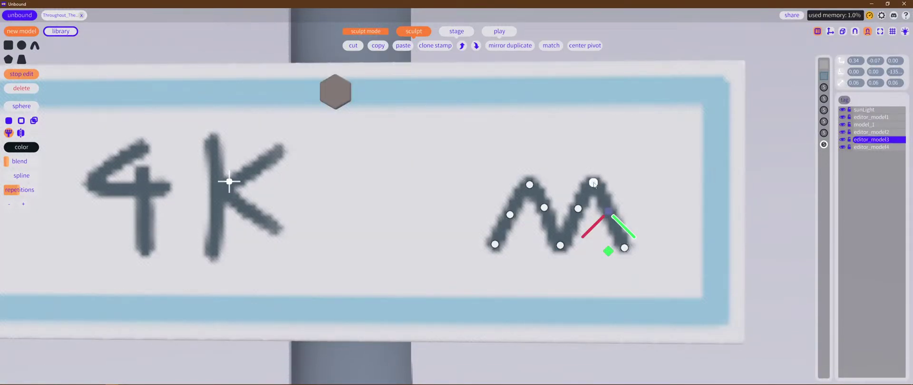
# Step: Select the whole M stroke and move it beside the K, to about 0.13, -0.06
pyautogui.click(823, 144)
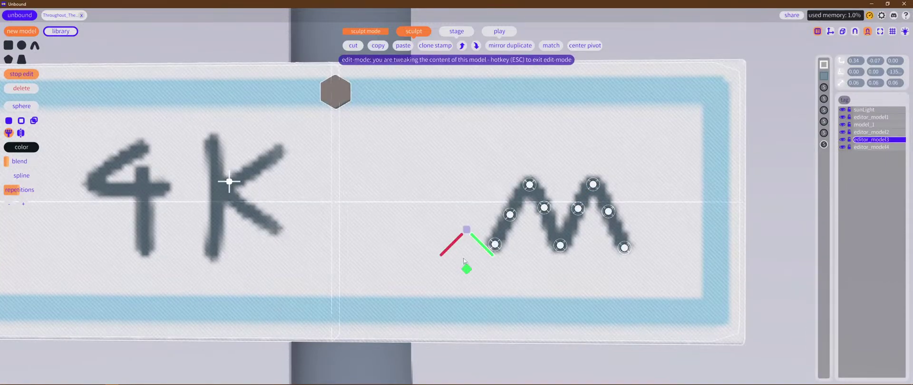
pyautogui.moveTo(468, 272); pyautogui.dragTo(325, 266)
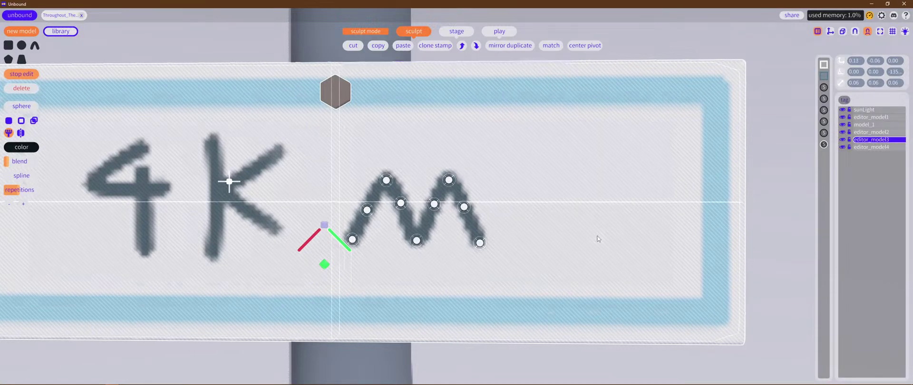
# Step: Select the K's three strokes together and move the letter closer to the M, with its stem at about 0.03, 0.03
pyautogui.scroll(-5, 598, 242)
pyautogui.scroll(10, 643, 244)
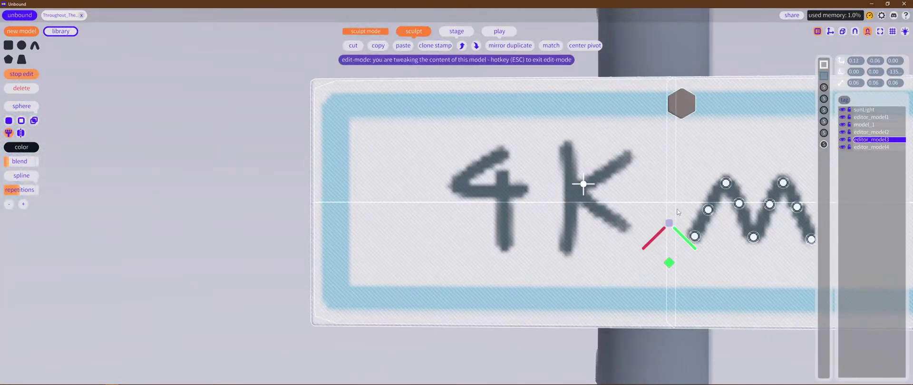
pyautogui.click(825, 131)
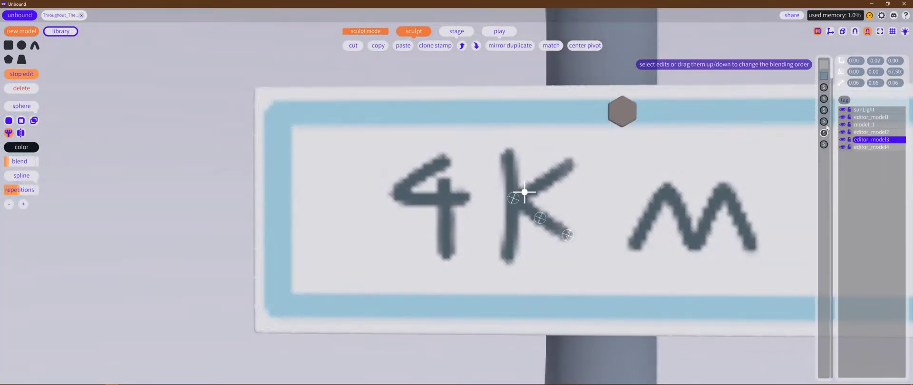
pyautogui.click(824, 110)
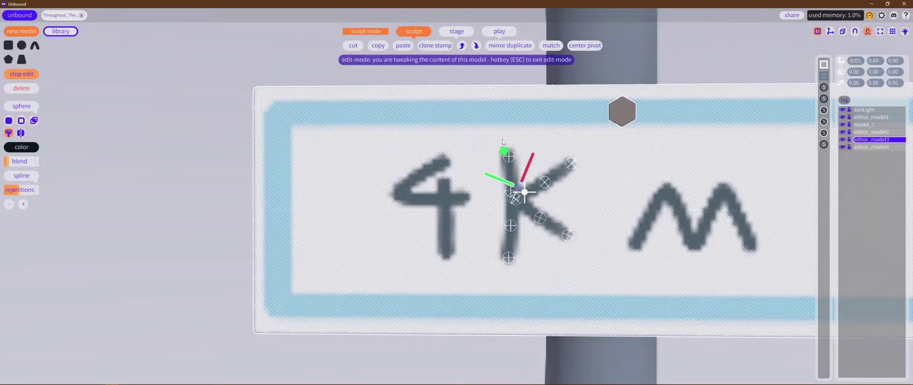
pyautogui.moveTo(504, 151)
pyautogui.mouseDown()
pyautogui.moveTo(542, 157)
pyautogui.moveTo(543, 137)
pyautogui.moveTo(541, 156)
pyautogui.mouseUp()
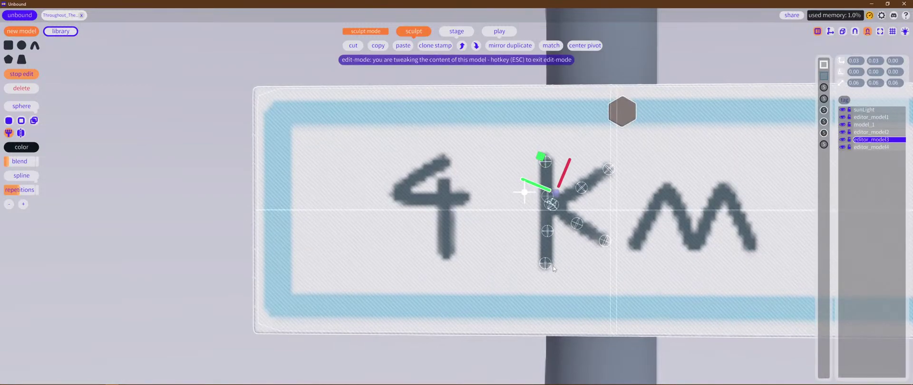
# Step: Select the K's vertical stem and shorten it slightly by raising its bottom control point
pyautogui.click(824, 122)
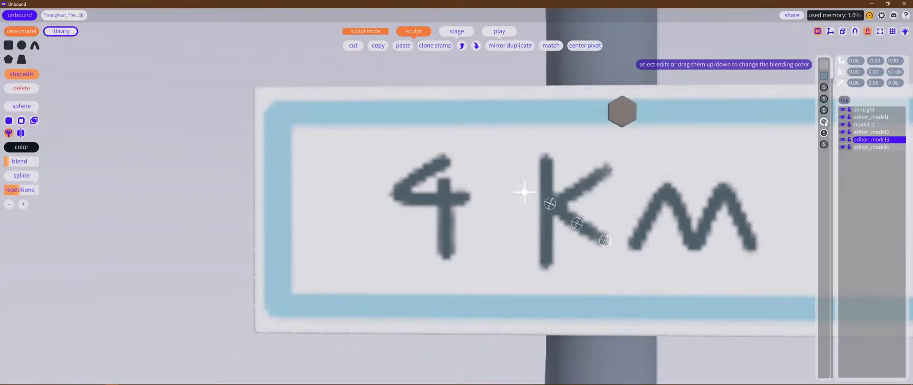
pyautogui.click(824, 111)
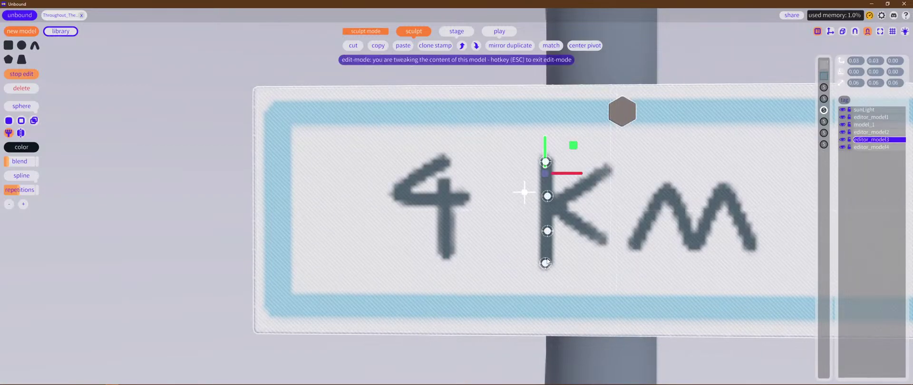
pyautogui.moveTo(548, 239); pyautogui.dragTo(548, 237)
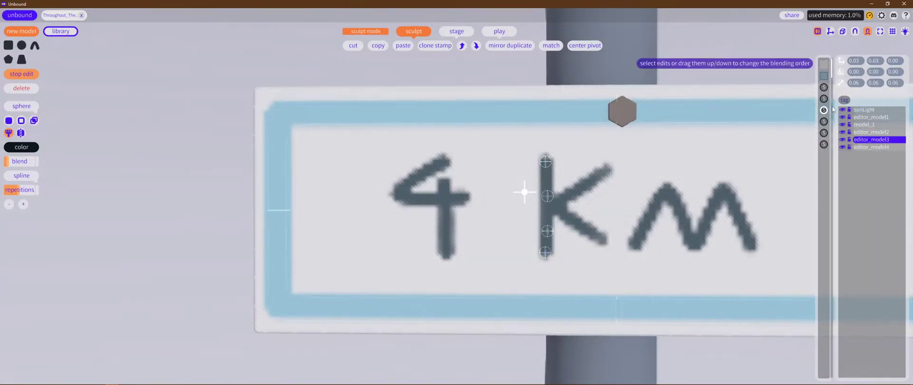
# Step: Select both strokes of the 4, move them closer to the K to about -0.08 horizontally, and leave edit mode
pyautogui.click(824, 87)
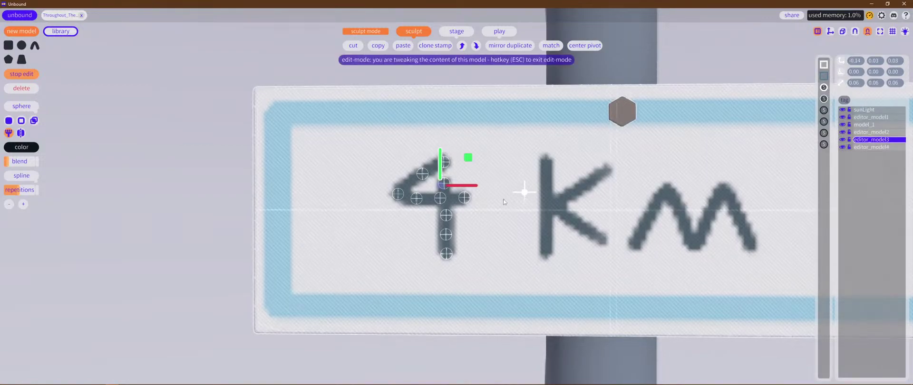
pyautogui.moveTo(474, 187); pyautogui.dragTo(516, 187)
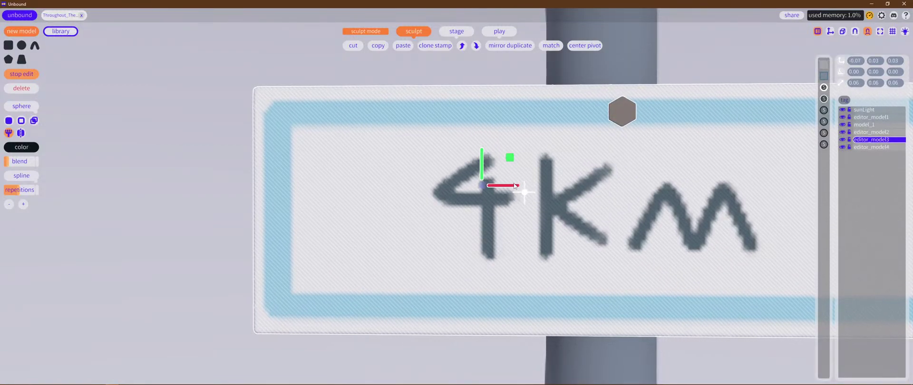
pyautogui.scroll(-5, 655, 241)
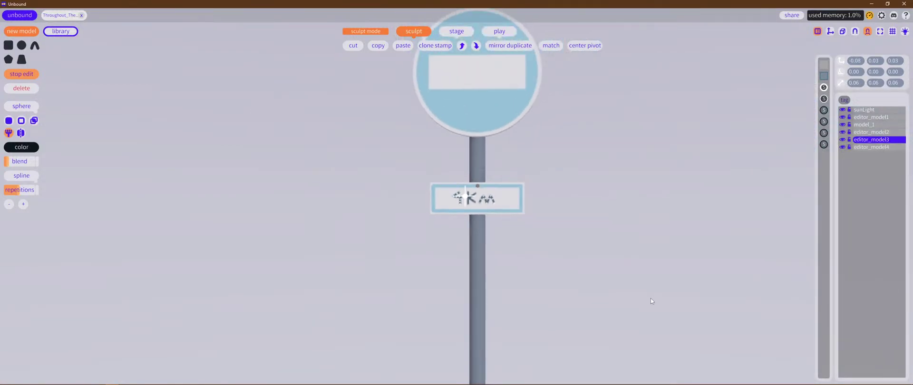
pyautogui.scroll(5, 650, 298)
pyautogui.doubleClick(699, 148)
pyautogui.scroll(-8, 720, 175)
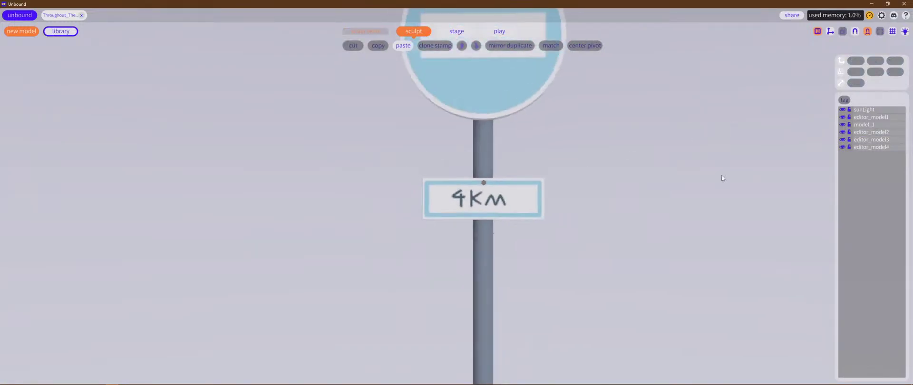
# Step: Reopen the sign board for editing and slightly lower the top control point of the K's stem
pyautogui.scroll(5, 708, 230)
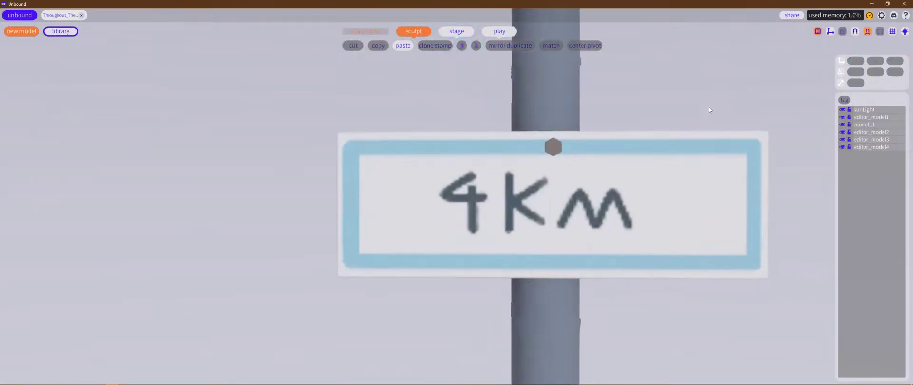
pyautogui.click(531, 220)
pyautogui.click(522, 181)
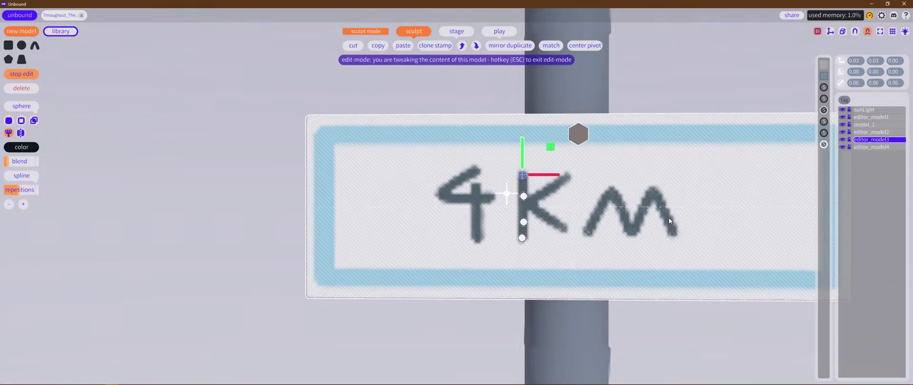
# Step: Select the M stroke, try a small adjustment to it, and undo that adjustment
pyautogui.click(824, 147)
pyautogui.scroll(5, 699, 204)
pyautogui.moveTo(721, 207); pyautogui.dragTo(615, 225, button='middle')
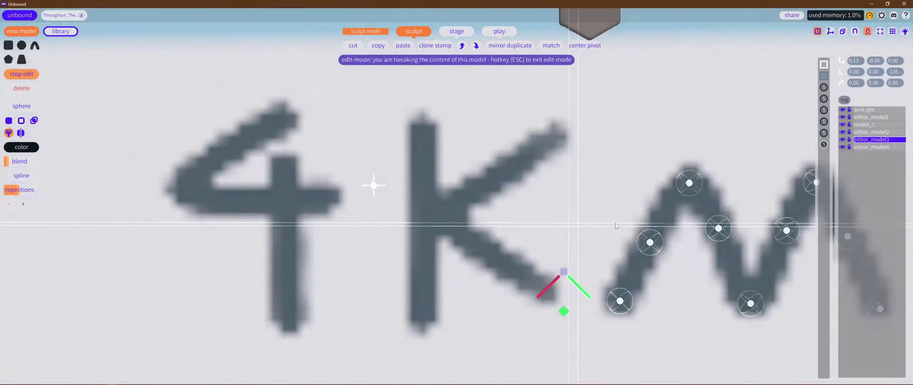
pyautogui.scroll(-3, 615, 223)
pyautogui.moveTo(591, 189); pyautogui.dragTo(587, 188)
pyautogui.hotkey('ctrl', 'z')
# Step: Leave edit mode and save the Throughout_The_Forest scene to the library
pyautogui.scroll(-8, 649, 259)
pyautogui.press('Escape')
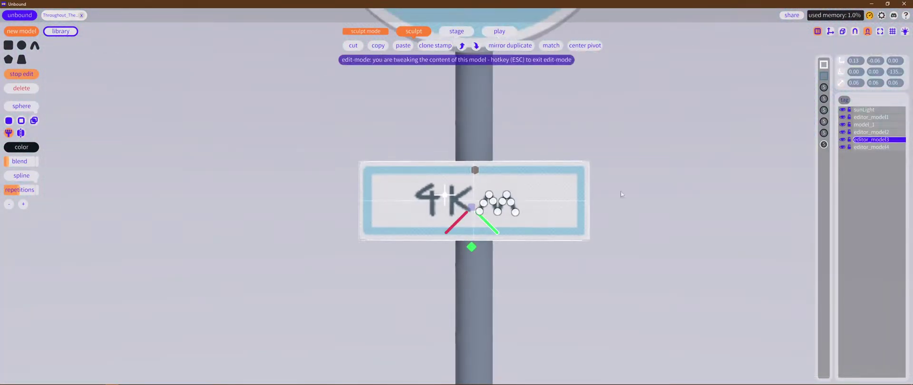
pyautogui.press('Escape')
pyautogui.scroll(-5, 654, 196)
pyautogui.scroll(3, 462, 152)
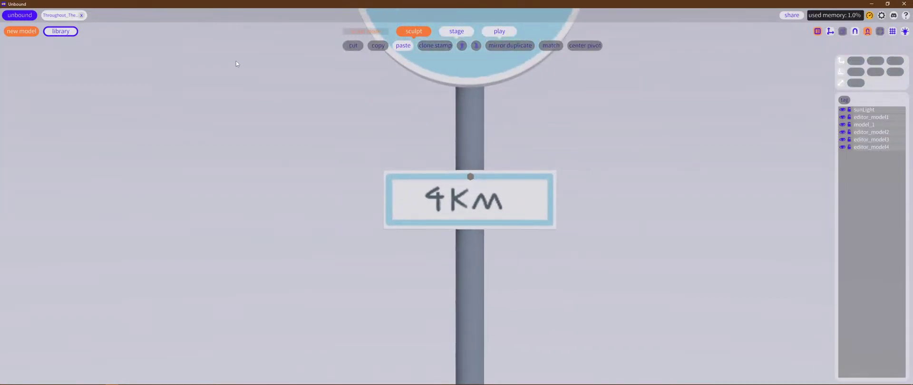
pyautogui.click(60, 31)
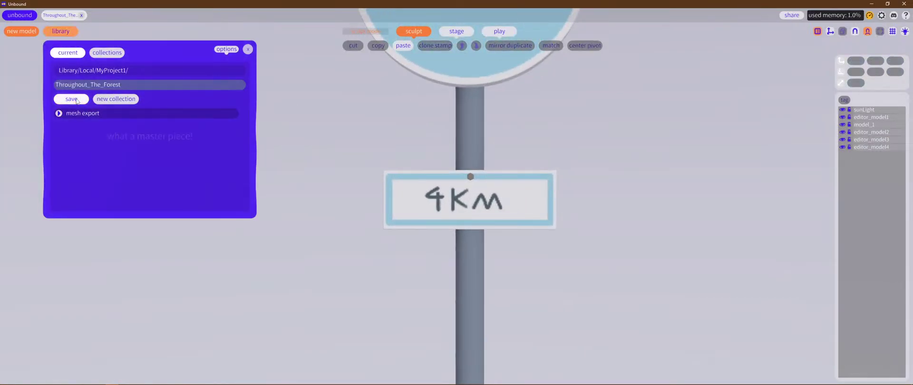
pyautogui.click(69, 31)
pyautogui.scroll(-4, 372, 163)
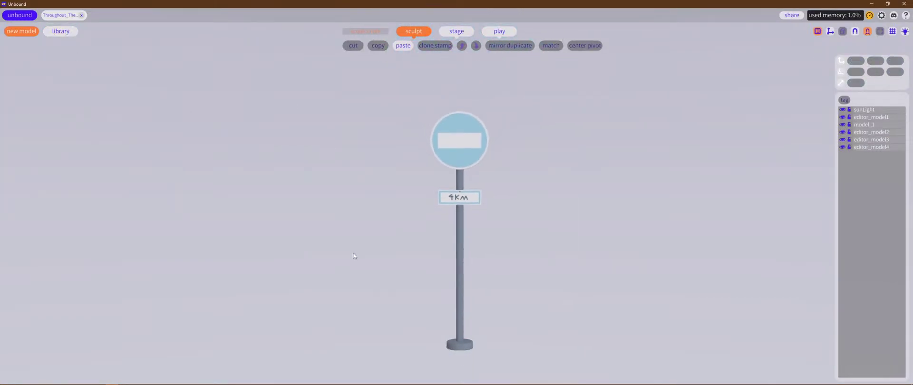
# Step: Select the 4KM sign board and raise its resolution to slightly above the middle of the range
pyautogui.scroll(5, 469, 155)
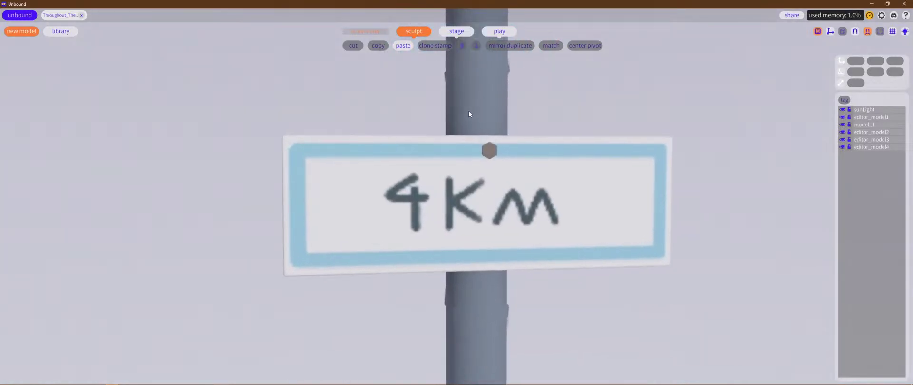
pyautogui.scroll(-4, 469, 110)
pyautogui.moveTo(509, 222); pyautogui.dragTo(527, 240, button='middle')
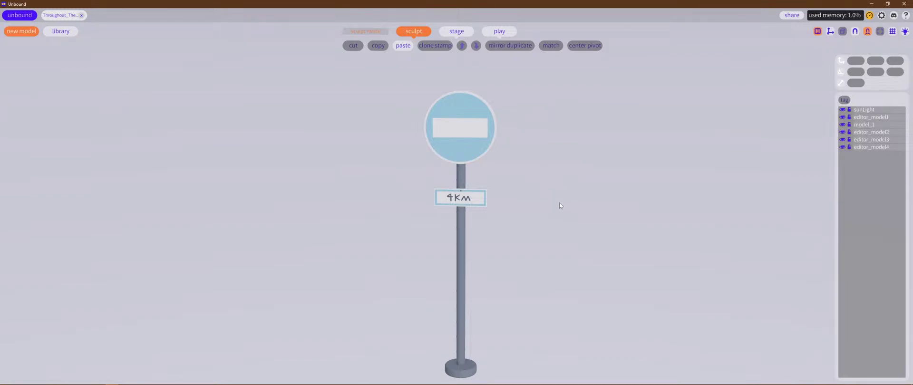
pyautogui.moveTo(559, 203)
pyautogui.mouseDown(button='middle')
pyautogui.moveTo(422, 254)
pyautogui.moveTo(554, 214)
pyautogui.moveTo(568, 199)
pyautogui.mouseUp(button='middle')
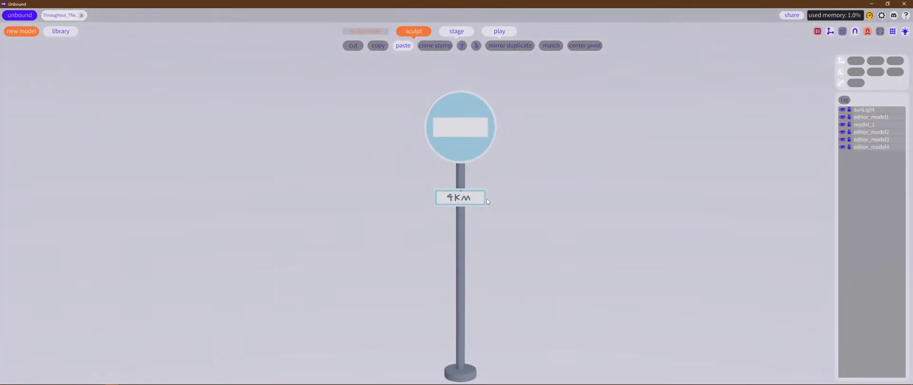
pyautogui.click(485, 200)
pyautogui.click(17, 195)
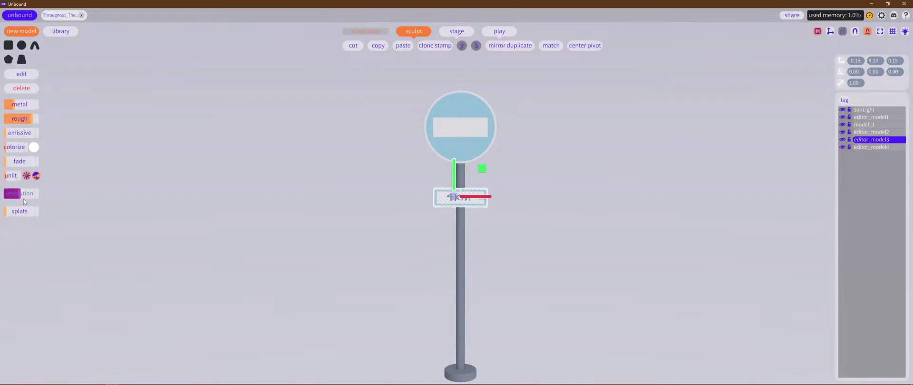
pyautogui.keyDown('alt'); pyautogui.moveTo(418, 244); pyautogui.dragTo(429, 142, button='right'); pyautogui.keyUp('alt')
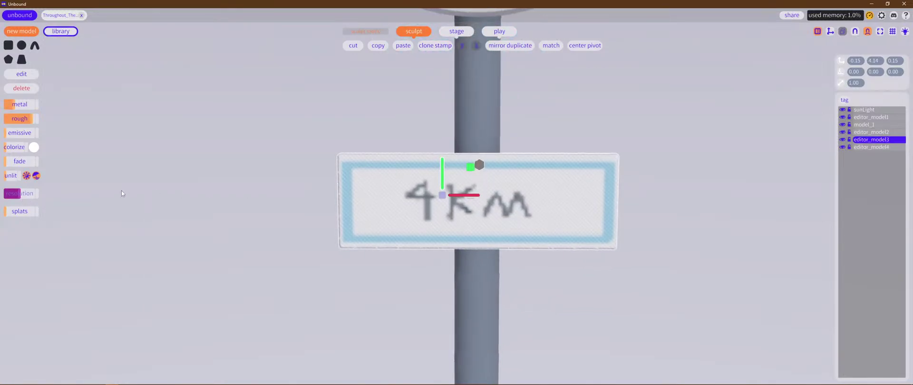
pyautogui.click(23, 195)
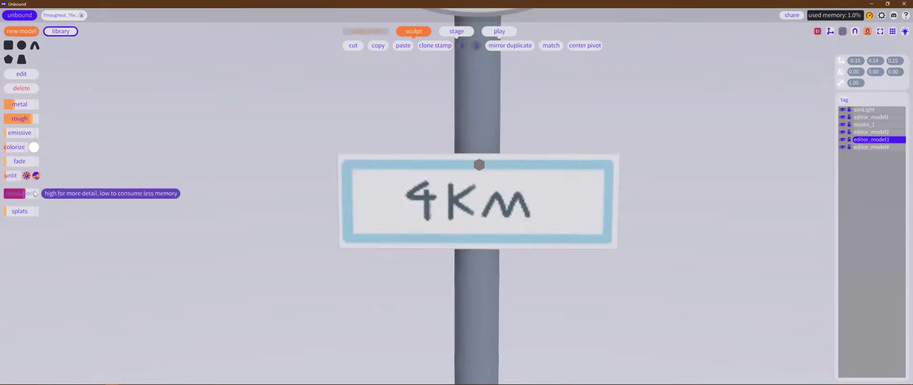
pyautogui.click(34, 193)
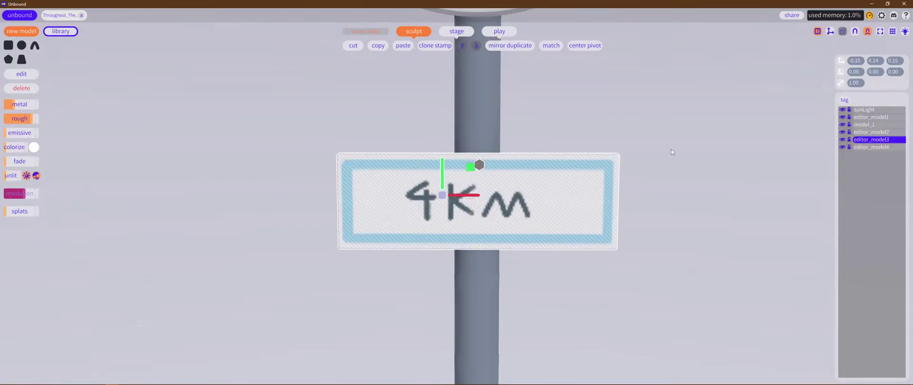
# Step: Turn on splats for the 4KM sign board at a low amount
pyautogui.moveTo(13, 212); pyautogui.dragTo(1, 214)
pyautogui.click(8, 214)
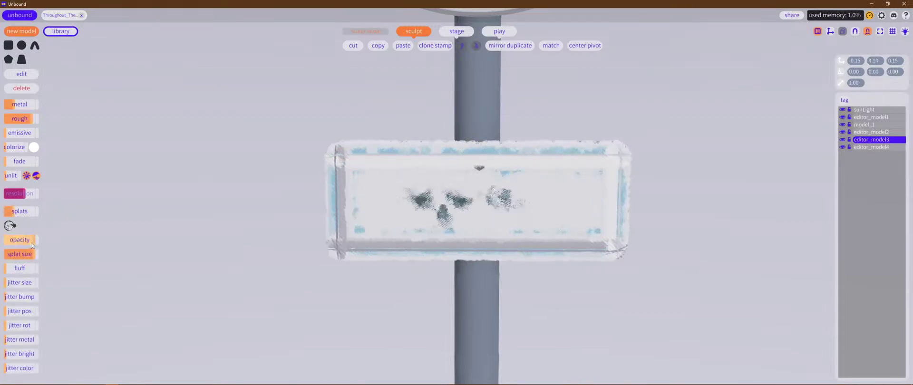
# Step: Try a high fluff amount on the sign board's splats, and reset the fluff to zero
pyautogui.moveTo(19, 272); pyautogui.dragTo(63, 270)
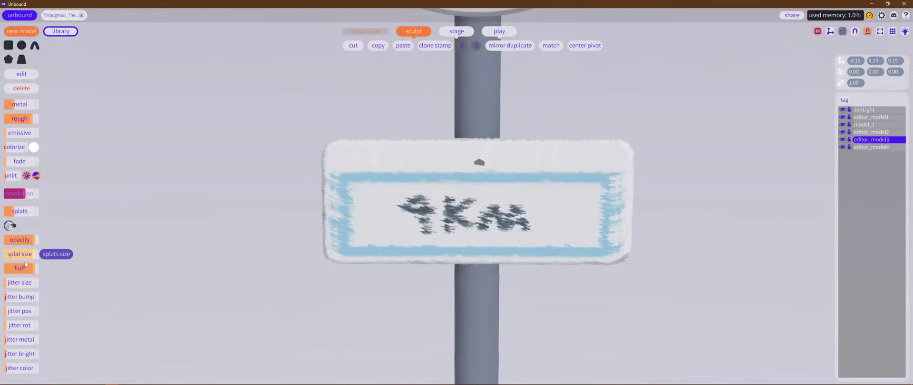
pyautogui.moveTo(16, 286)
pyautogui.mouseDown()
pyautogui.moveTo(34, 287)
pyautogui.moveTo(0, 287)
pyautogui.mouseUp()
pyautogui.moveTo(144, 279); pyautogui.dragTo(258, 272, button='middle')
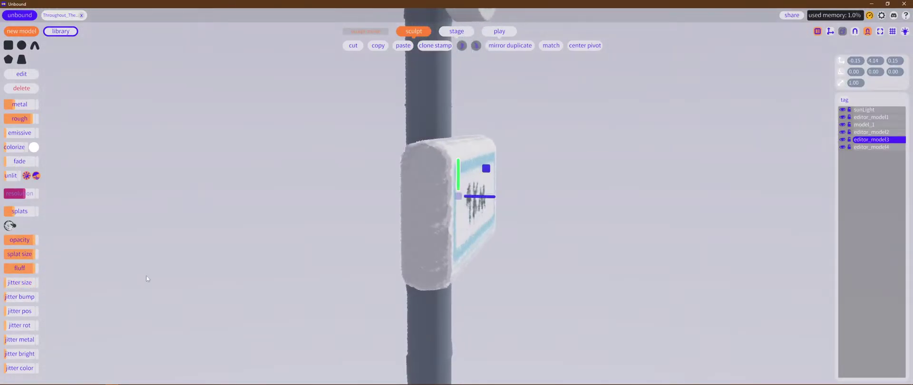
pyautogui.click(2, 269)
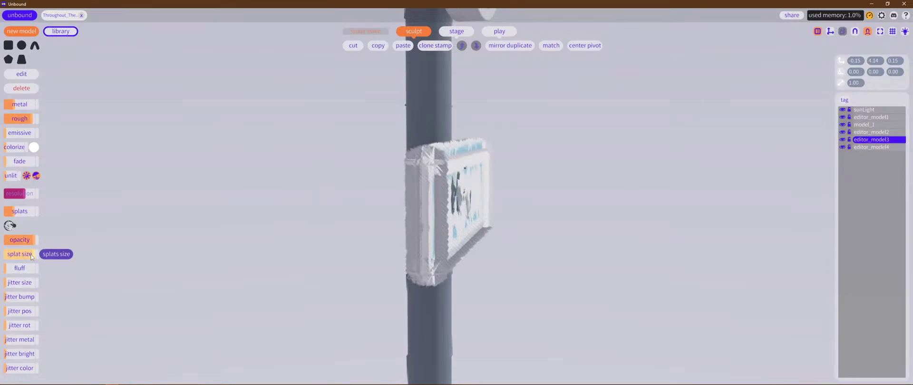
# Step: Shrink the sign board's splats to a small size and add jitter to their size, rotation, metal, brightness and color
pyautogui.moveTo(32, 257); pyautogui.dragTo(2, 260)
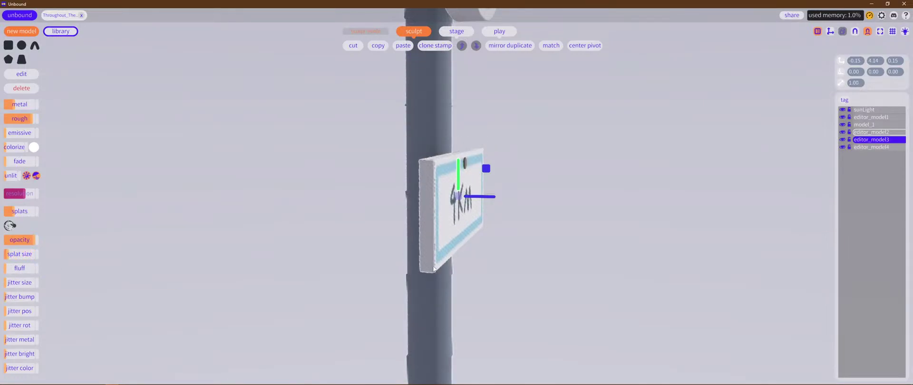
pyautogui.moveTo(504, 266); pyautogui.dragTo(355, 277, button='right')
pyautogui.scroll(5, 356, 278)
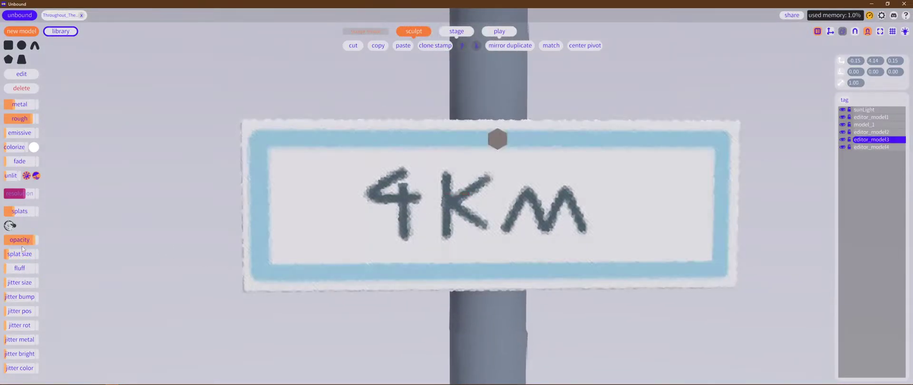
pyautogui.click(5, 256)
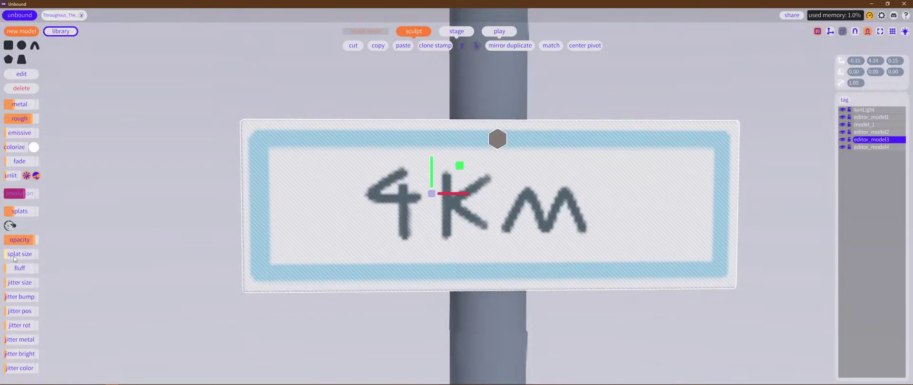
pyautogui.moveTo(14, 259); pyautogui.dragTo(20, 259)
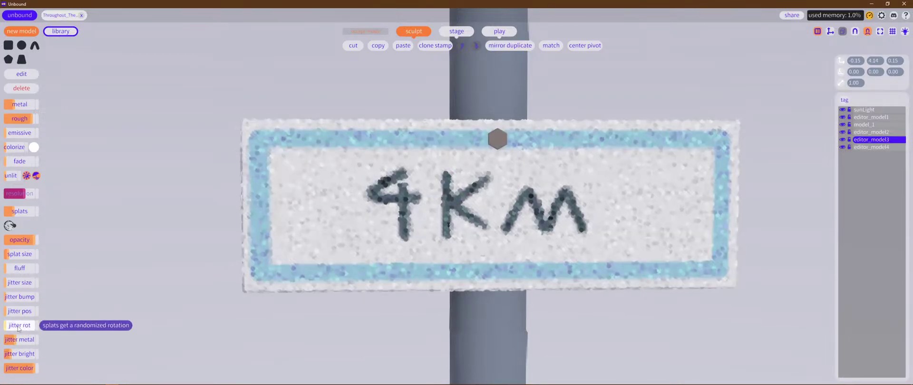
pyautogui.moveTo(18, 327); pyautogui.dragTo(33, 328)
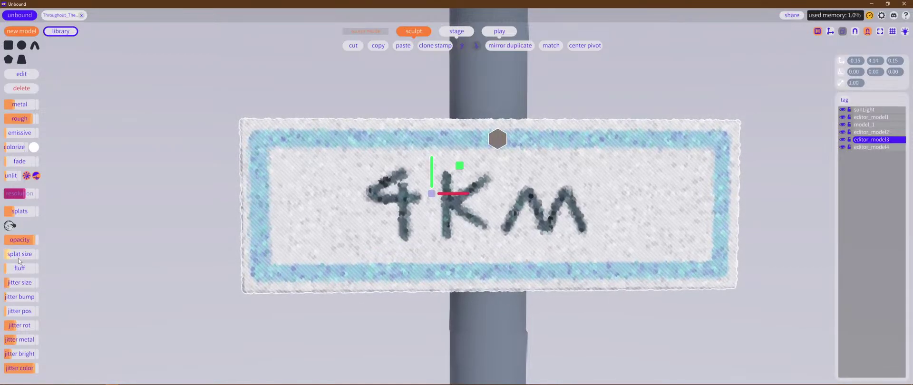
# Step: Try the striped, triangle, square, ring, split-circle and textured splat types on the sign board
pyautogui.click(13, 225)
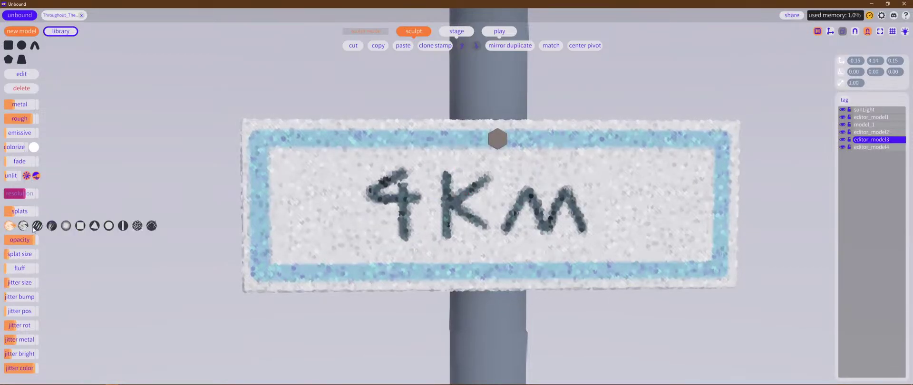
pyautogui.click(38, 229)
pyautogui.click(11, 229)
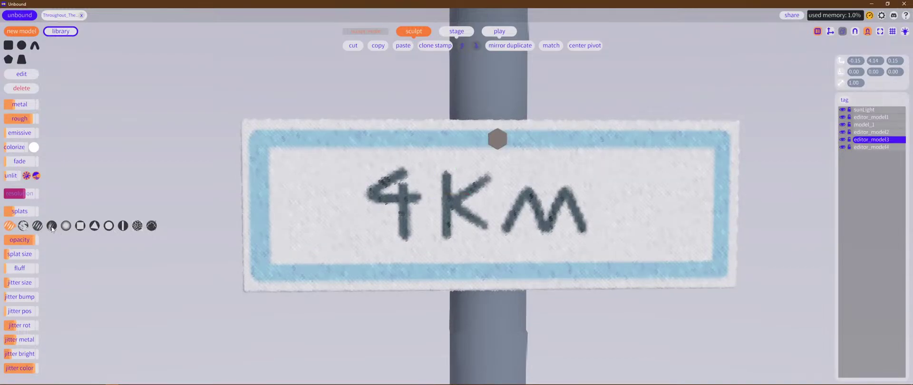
pyautogui.click(95, 227)
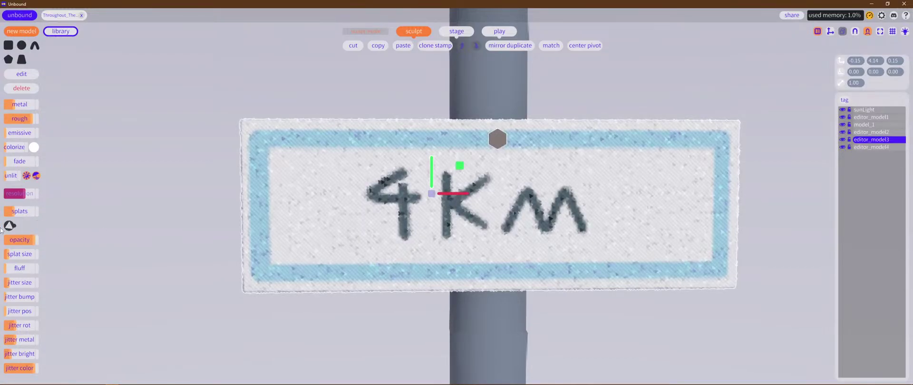
pyautogui.moveTo(10, 225)
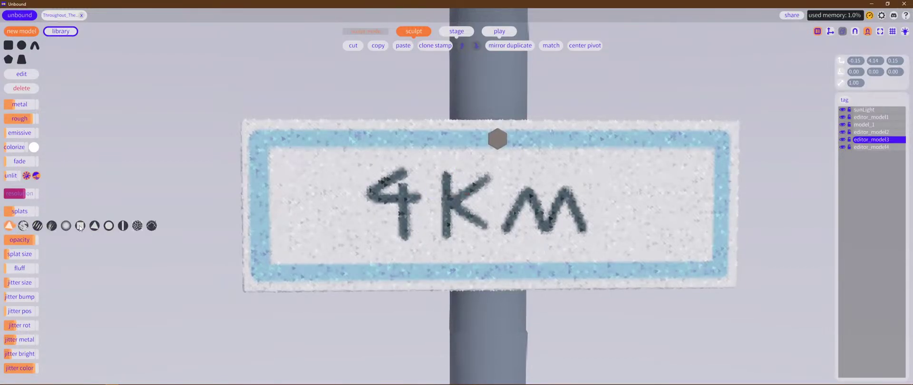
pyautogui.click(79, 226)
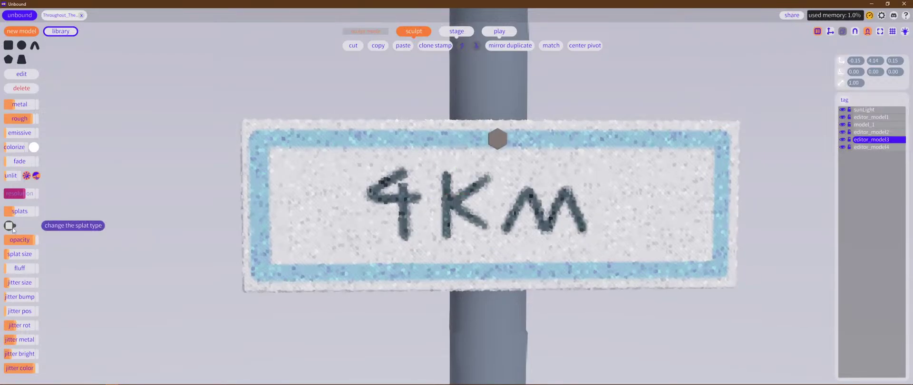
pyautogui.moveTo(10, 225)
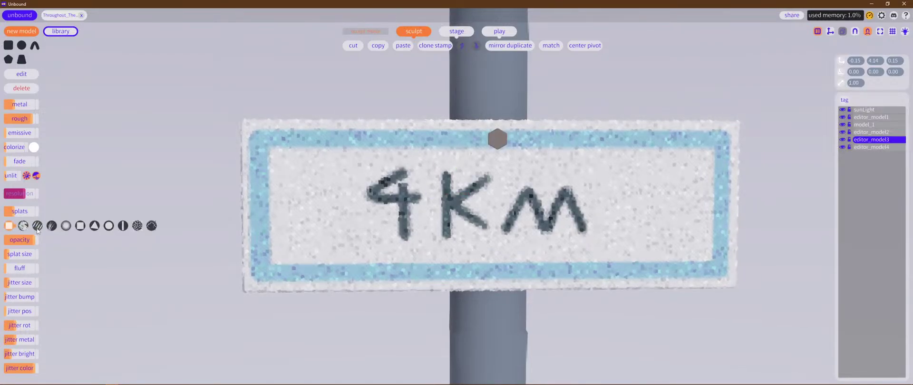
pyautogui.click(108, 226)
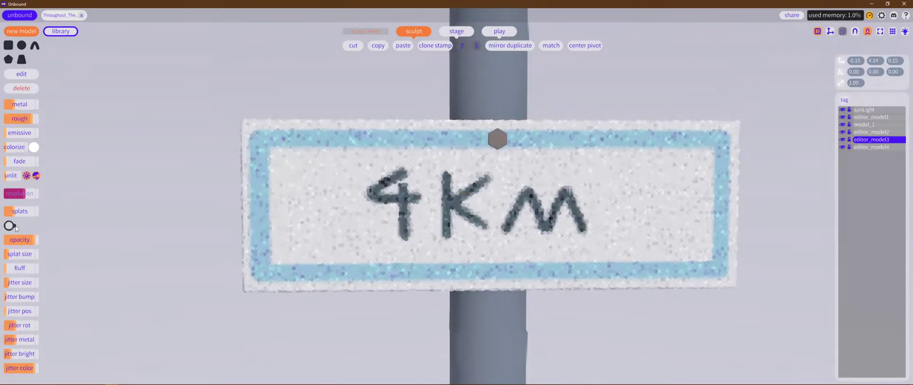
pyautogui.moveTo(10, 225)
pyautogui.click(92, 227)
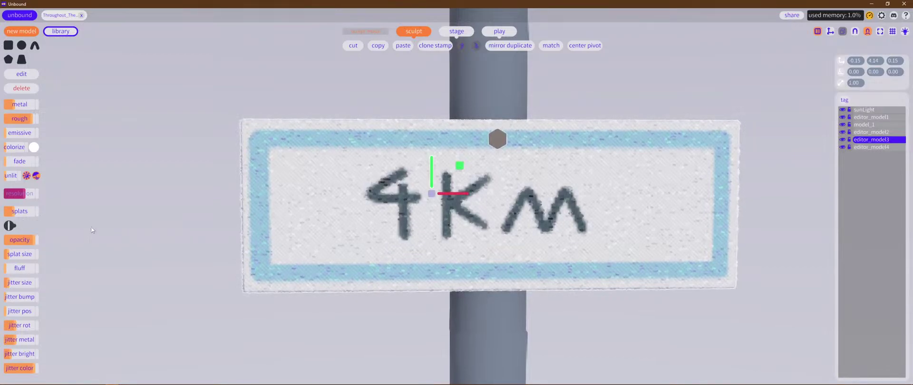
pyautogui.click(10, 226)
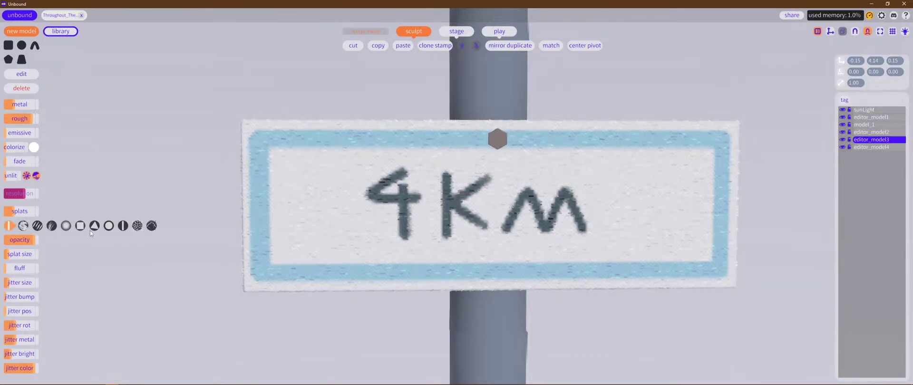
pyautogui.click(136, 226)
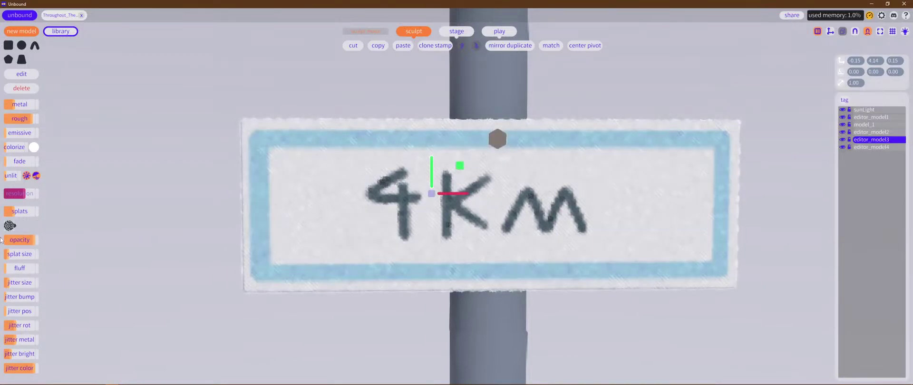
pyautogui.moveTo(10, 225)
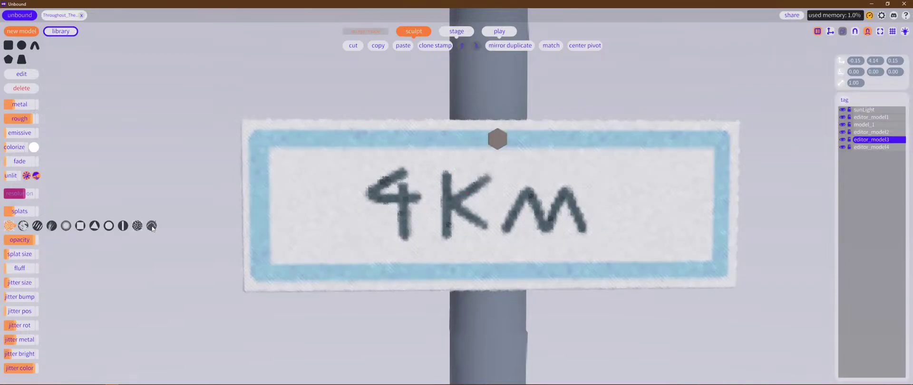
pyautogui.click(151, 226)
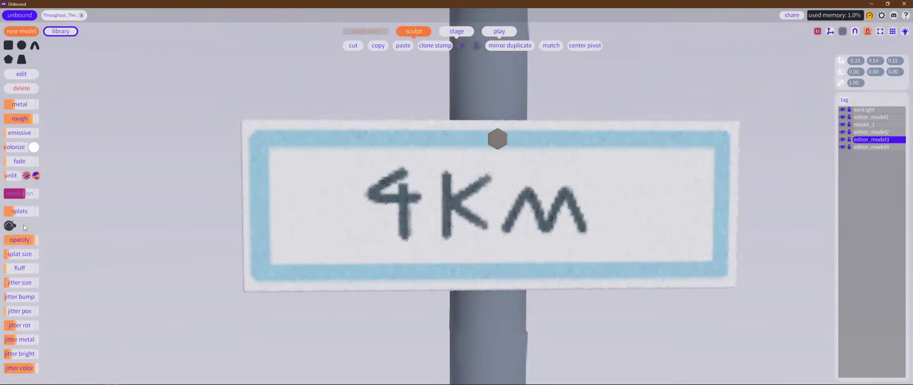
# Step: Set the sign board's splat type to the square shape
pyautogui.moveTo(12, 227)
pyautogui.click(80, 226)
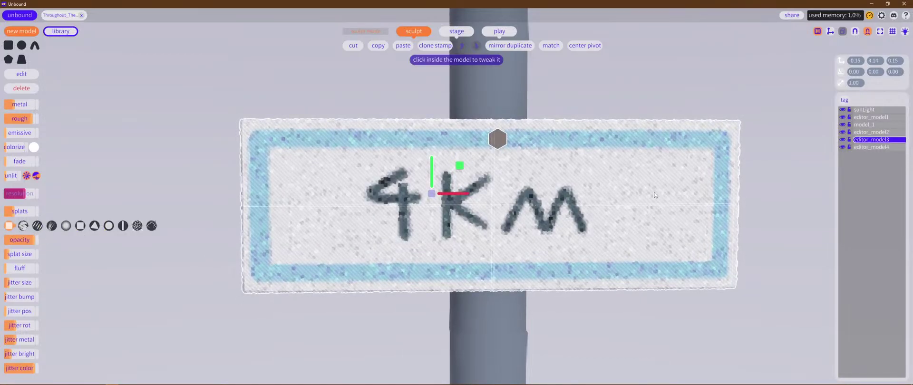
# Step: Select the signpost pole, turn on splats at a high amount, and reduce their size to about the middle of the range
pyautogui.scroll(-8, 457, 197)
pyautogui.scroll(-1, 623, 268)
pyautogui.moveTo(692, 252)
pyautogui.mouseDown(button='middle')
pyautogui.moveTo(528, 262)
pyautogui.moveTo(643, 267)
pyautogui.moveTo(465, 249)
pyautogui.moveTo(684, 252)
pyautogui.mouseUp(button='middle')
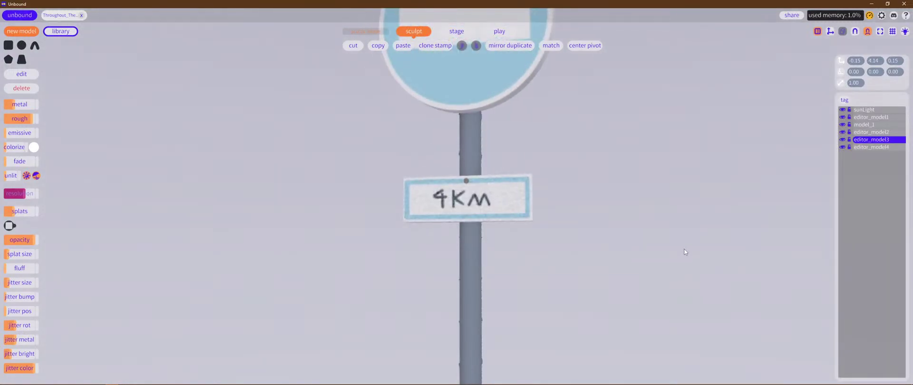
pyautogui.click(469, 261)
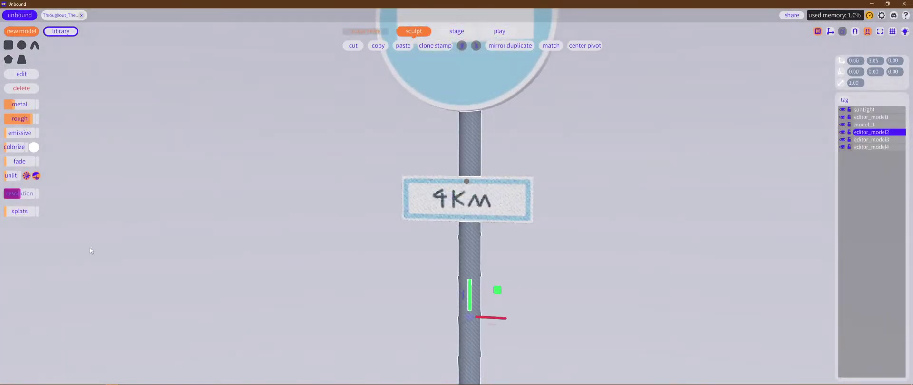
pyautogui.click(16, 214)
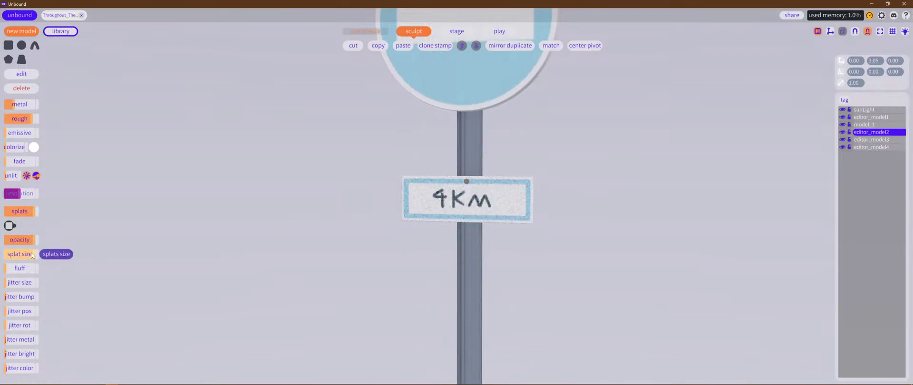
pyautogui.moveTo(33, 254); pyautogui.dragTo(1, 255)
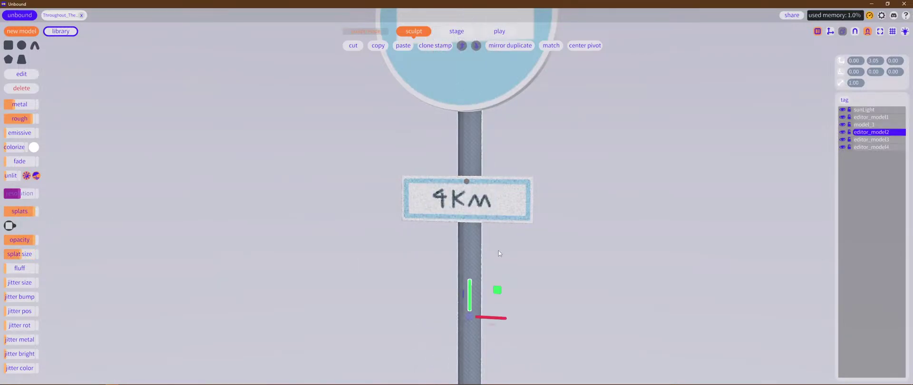
# Step: Raise the color jitter of the pole's splats to the maximum
pyautogui.scroll(6, 487, 226)
pyautogui.scroll(-4, 484, 195)
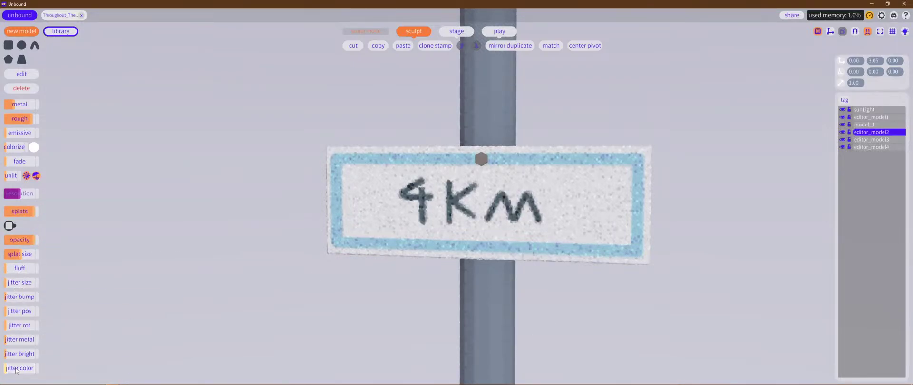
pyautogui.moveTo(19, 367); pyautogui.dragTo(77, 362)
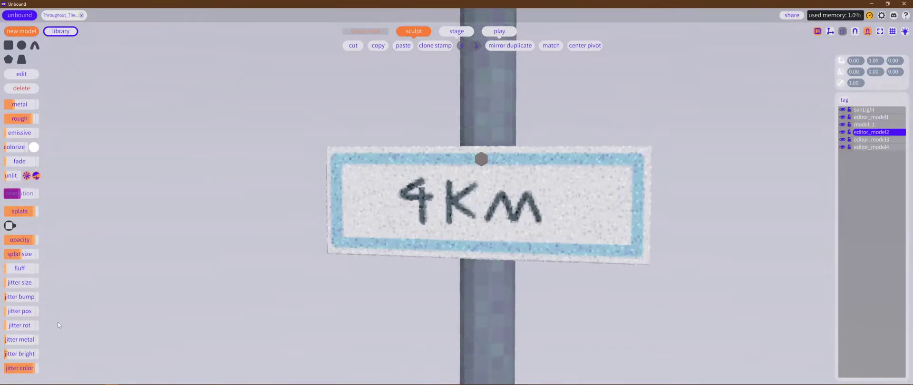
# Step: Raise the pole splats' size jitter to the maximum and add a little metal and brightness jitter
pyautogui.moveTo(23, 256)
pyautogui.mouseDown()
pyautogui.moveTo(4, 261)
pyautogui.moveTo(23, 264)
pyautogui.mouseUp()
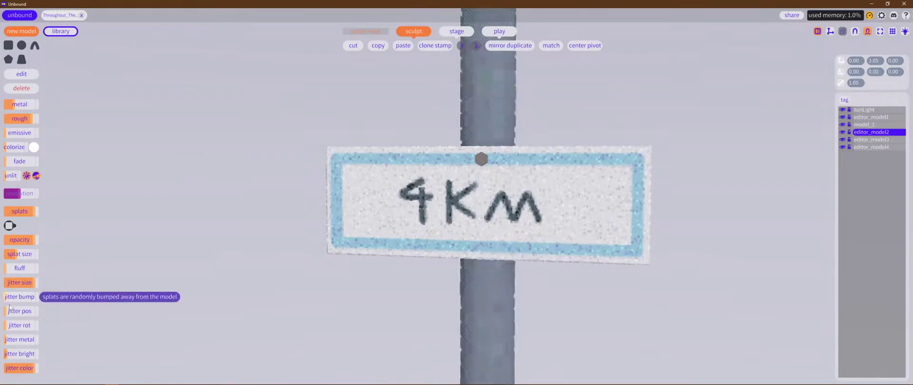
pyautogui.moveTo(14, 310); pyautogui.dragTo(33, 314)
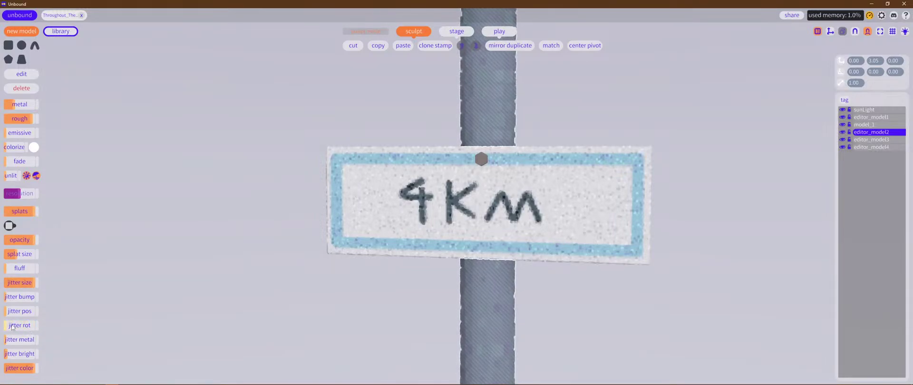
pyautogui.click(17, 342)
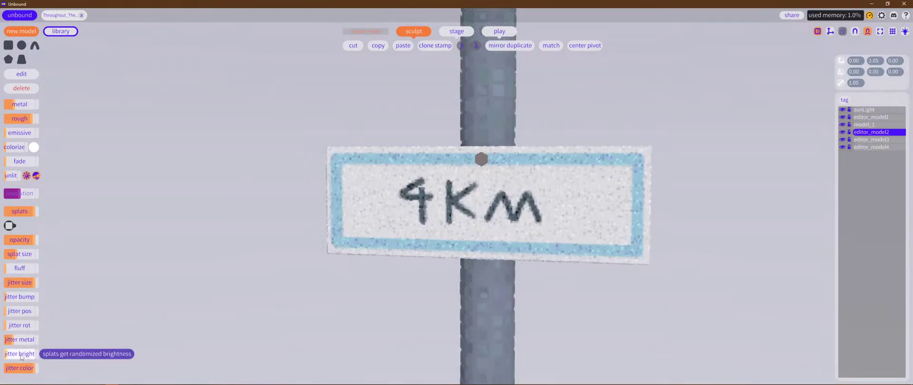
pyautogui.click(23, 355)
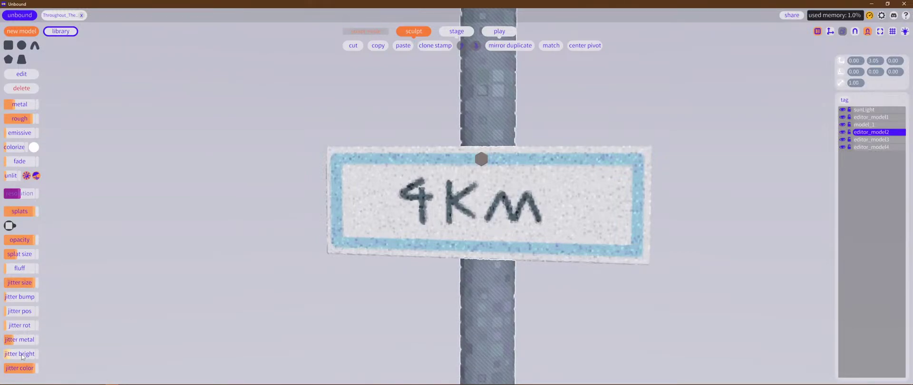
pyautogui.moveTo(24, 368); pyautogui.dragTo(1, 367)
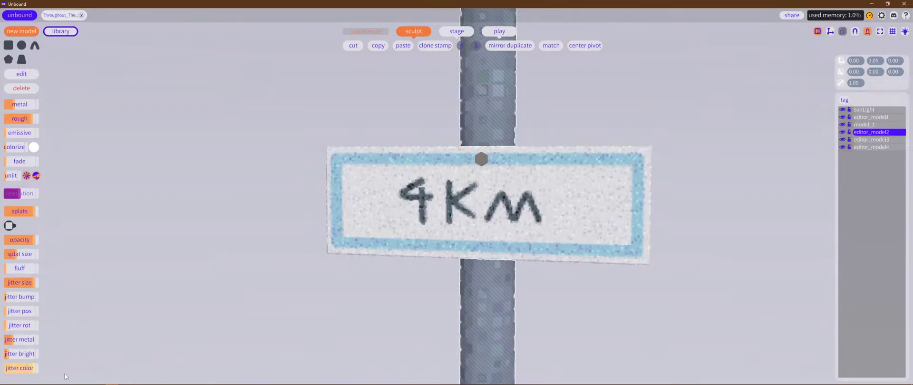
pyautogui.scroll(-8, 205, 205)
pyautogui.moveTo(539, 312); pyautogui.dragTo(537, 219, button='middle')
pyautogui.moveTo(576, 253); pyautogui.dragTo(604, 243, button='middle')
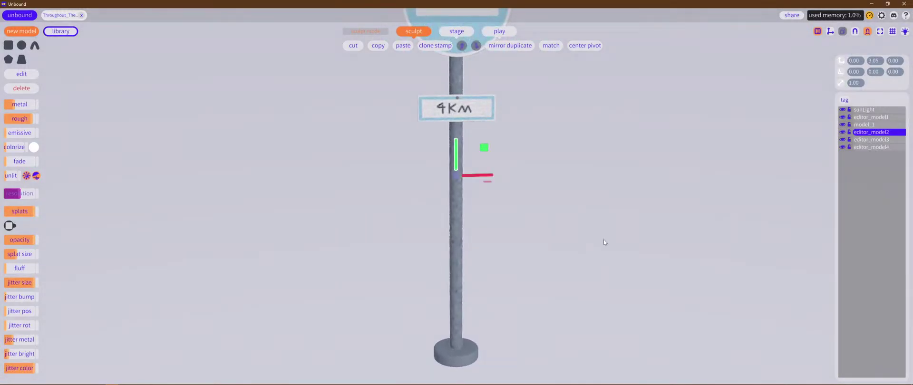
# Step: Reselect the pole as a whole model and raise its resolution to nearly the maximum
pyautogui.click(609, 191)
pyautogui.moveTo(609, 186); pyautogui.dragTo(566, 290, button='middle')
pyautogui.scroll(8, 520, 192)
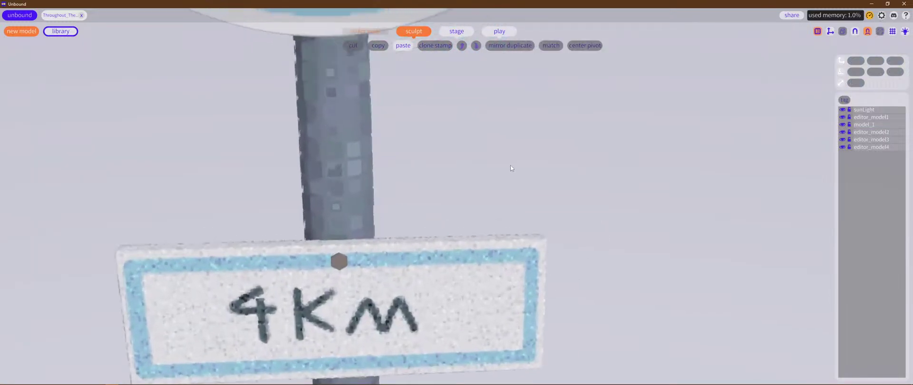
pyautogui.moveTo(510, 165); pyautogui.dragTo(541, 153, button='middle')
pyautogui.moveTo(542, 156); pyautogui.dragTo(364, 149, button='right')
pyautogui.click(346, 152)
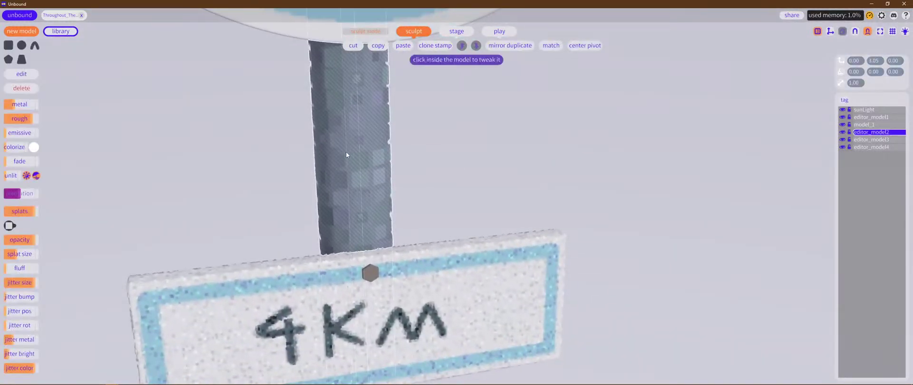
pyautogui.click(23, 73)
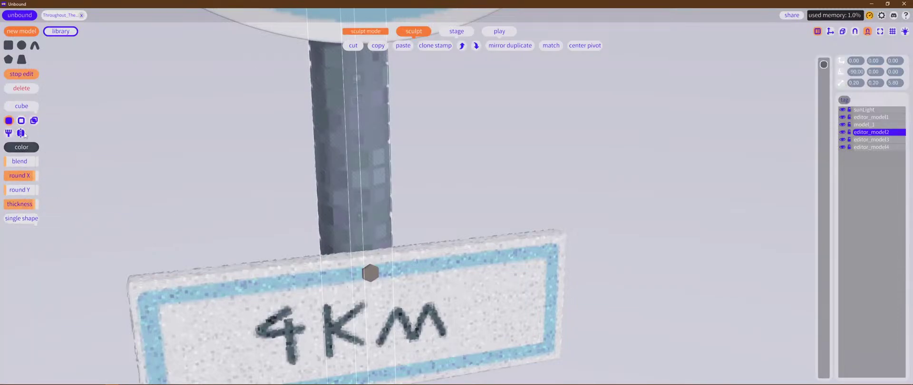
pyautogui.click(23, 73)
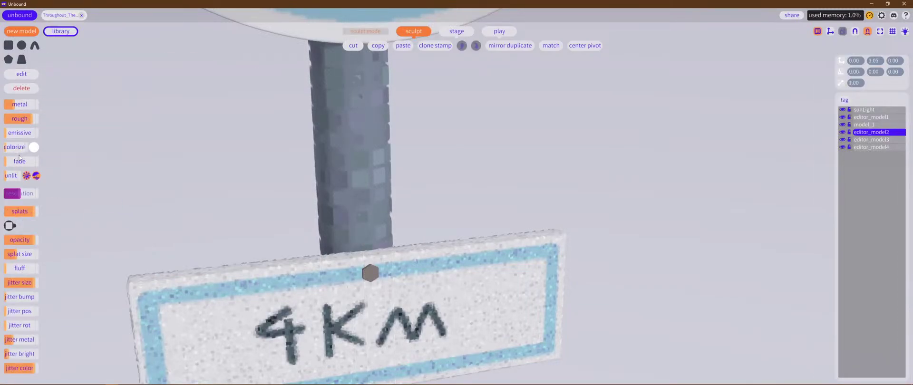
pyautogui.moveTo(19, 193); pyautogui.dragTo(25, 196)
pyautogui.moveTo(26, 196); pyautogui.dragTo(36, 198)
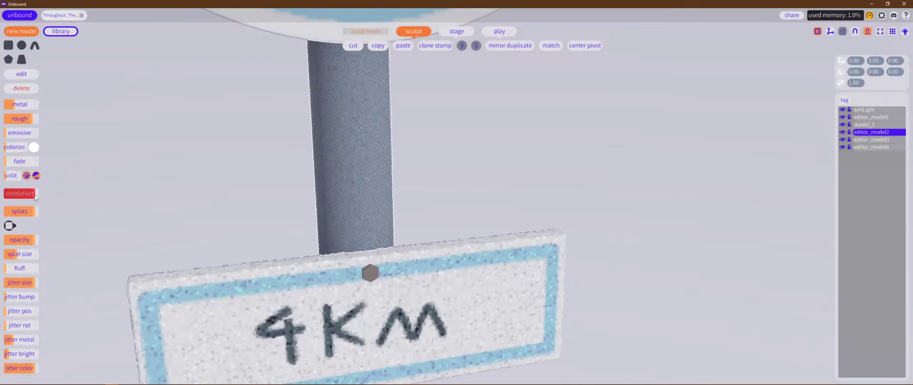
pyautogui.click(520, 117)
pyautogui.scroll(-5, 527, 190)
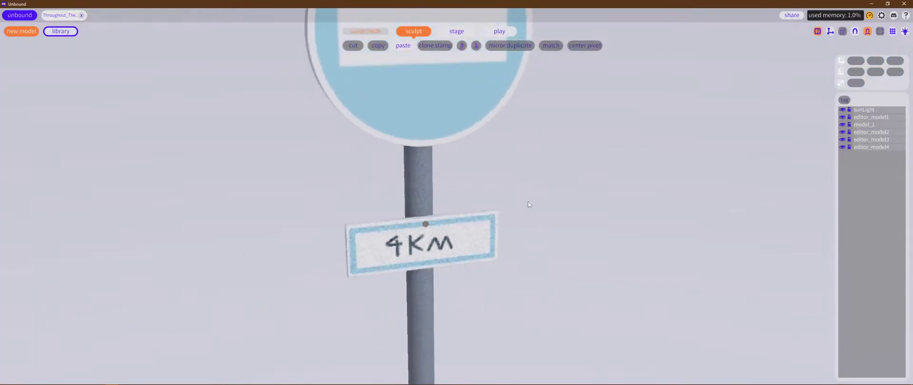
pyautogui.moveTo(529, 203); pyautogui.dragTo(562, 243, button='right')
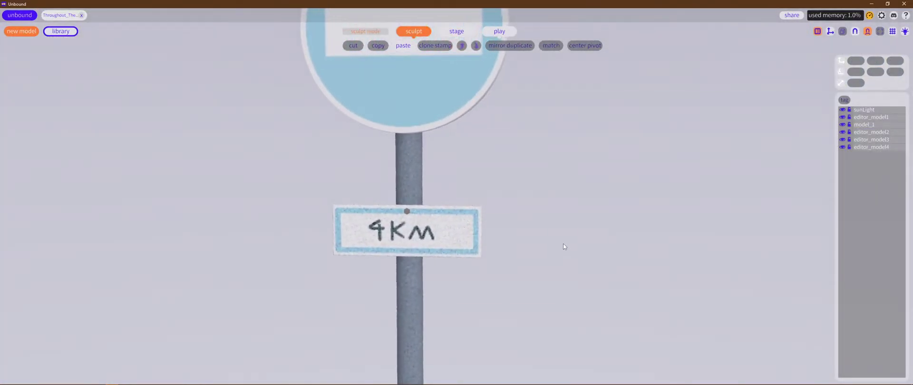
# Step: Save the Throughout_The_Forest collection to the library
pyautogui.click(60, 31)
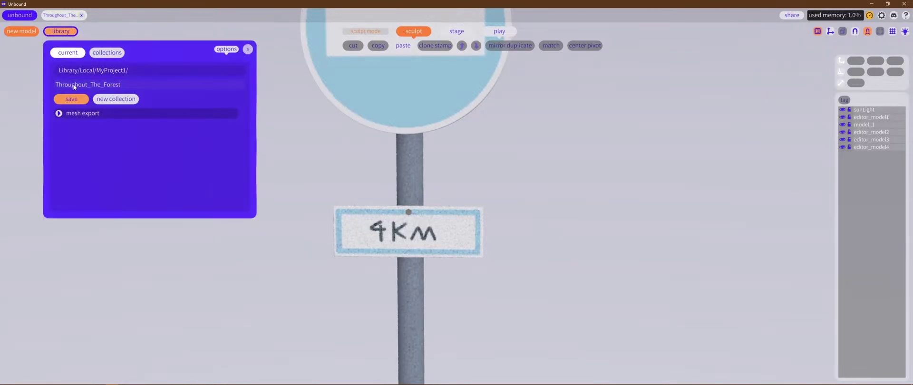
pyautogui.click(60, 31)
pyautogui.scroll(-5, 590, 284)
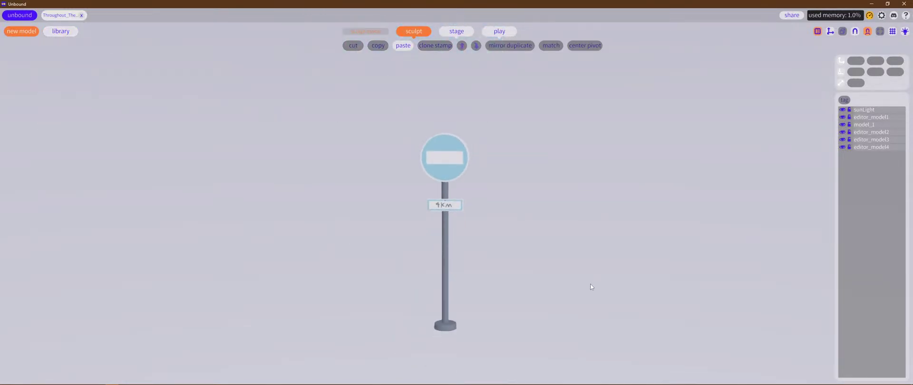
pyautogui.scroll(10, 573, 285)
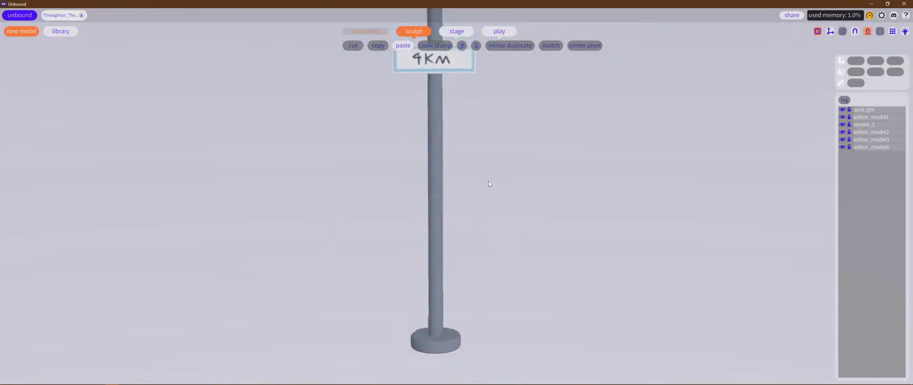
# Step: Select the signpost's round base, raise its resolution to about the middle, and turn on splats at a high amount
pyautogui.moveTo(488, 261); pyautogui.dragTo(499, 90, button='middle')
pyautogui.scroll(2, 507, 263)
pyautogui.moveTo(485, 262); pyautogui.dragTo(488, 218, button='middle')
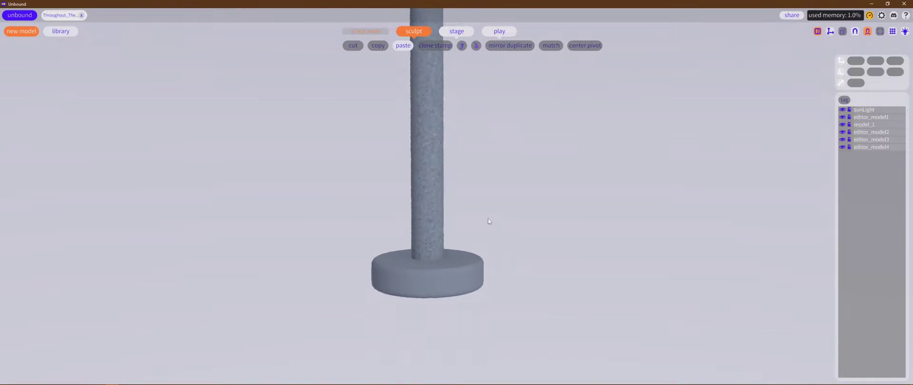
pyautogui.scroll(6, 440, 237)
pyautogui.scroll(-3, 515, 184)
pyautogui.click(446, 310)
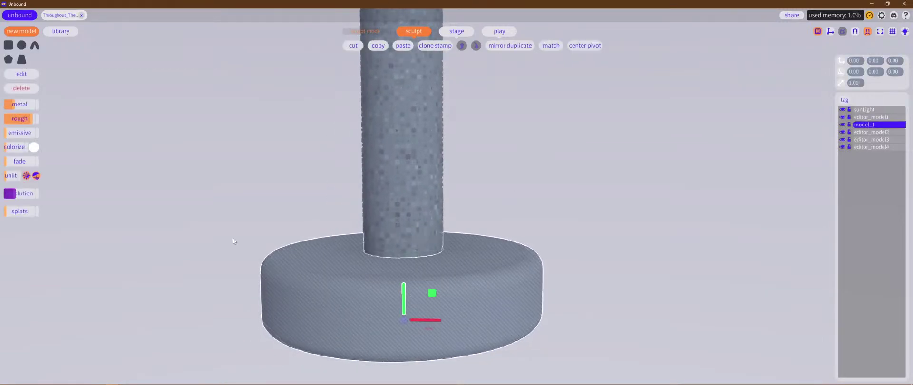
pyautogui.moveTo(16, 194); pyautogui.dragTo(29, 194)
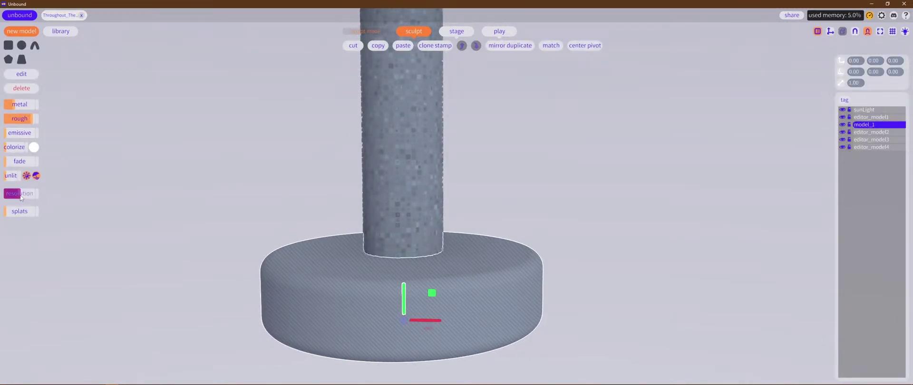
pyautogui.click(20, 211)
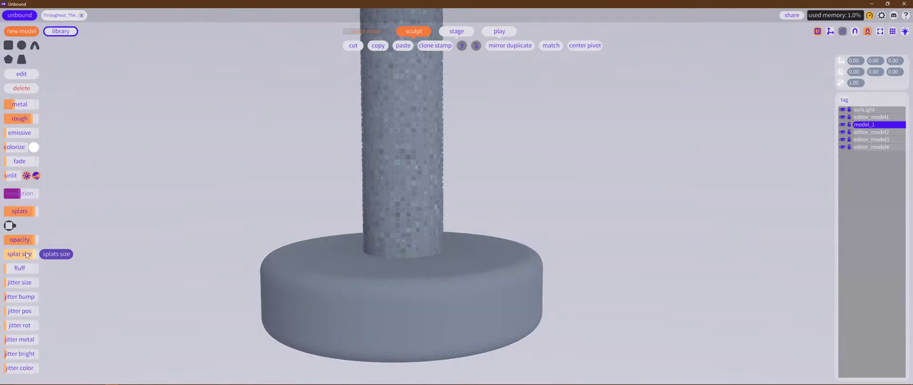
# Step: Set the base's resolution to about a quarter, its splat size to about the middle, and its color jitter to the maximum
pyautogui.moveTo(26, 255)
pyautogui.mouseDown()
pyautogui.moveTo(1, 256)
pyautogui.moveTo(13, 256)
pyautogui.mouseUp()
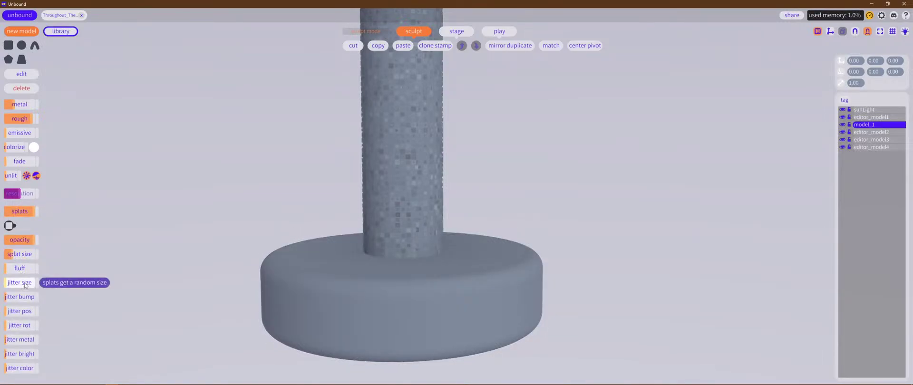
pyautogui.moveTo(20, 284); pyautogui.dragTo(43, 289)
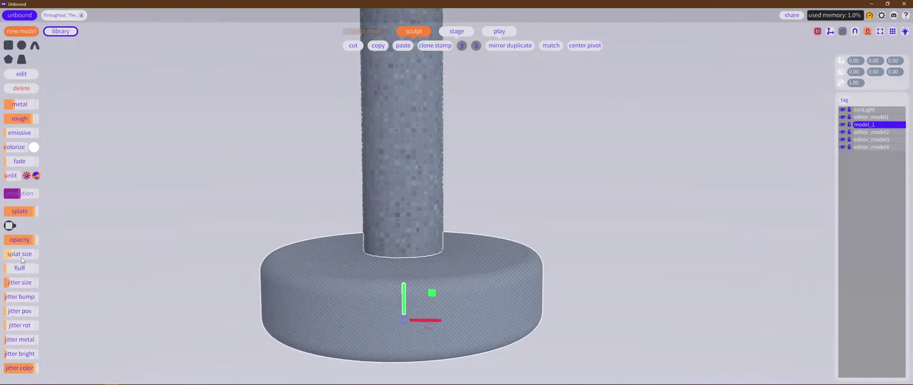
pyautogui.moveTo(22, 258); pyautogui.dragTo(41, 258)
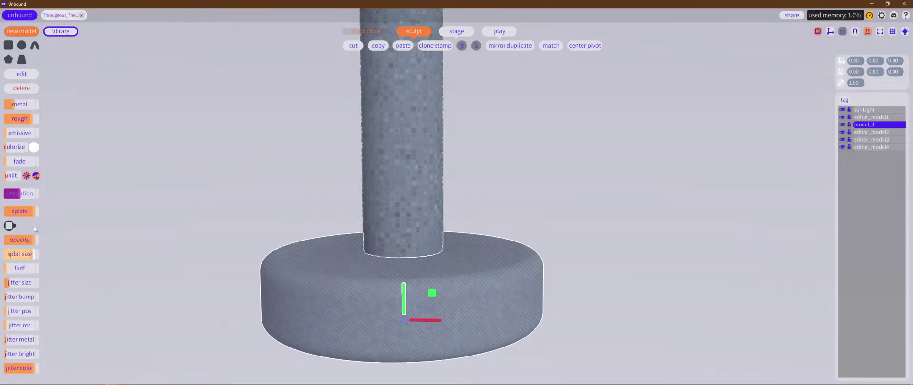
pyautogui.moveTo(21, 193); pyautogui.dragTo(13, 198)
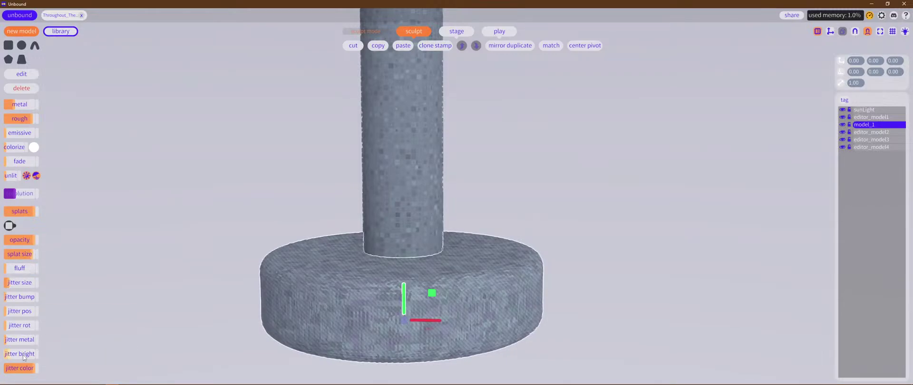
pyautogui.moveTo(29, 256); pyautogui.dragTo(10, 256)
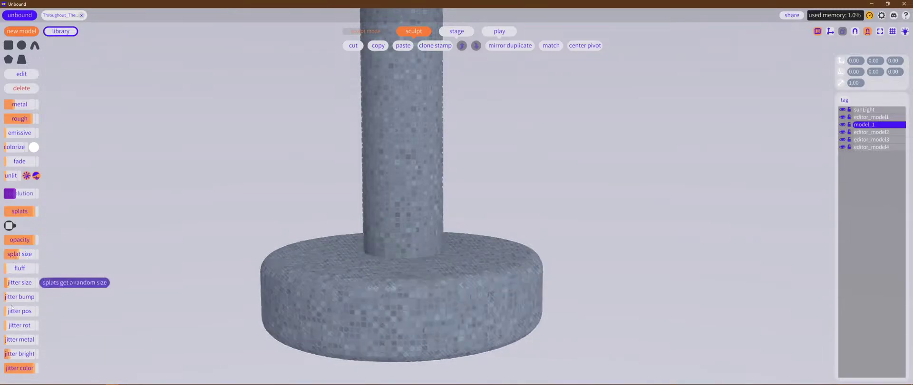
# Step: Set the base splats' metal jitter to nearly half and their brightness jitter to a low amount
pyautogui.moveTo(17, 341); pyautogui.dragTo(13, 312)
pyautogui.moveTo(15, 287)
pyautogui.mouseDown()
pyautogui.moveTo(35, 289)
pyautogui.moveTo(1, 286)
pyautogui.moveTo(14, 289)
pyautogui.mouseUp()
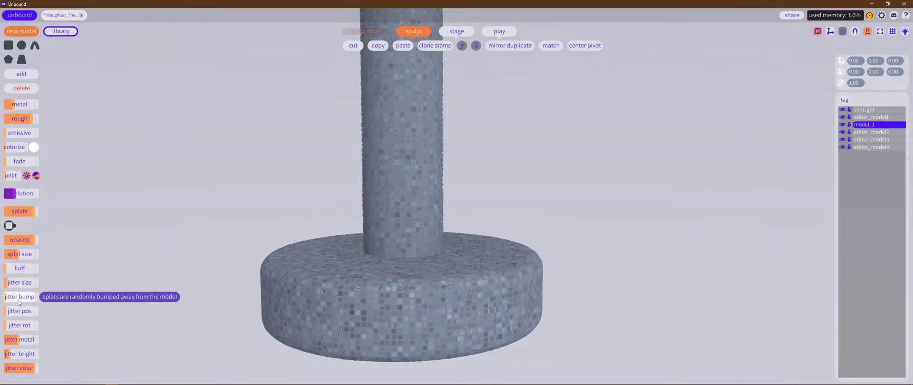
pyautogui.moveTo(18, 316); pyautogui.dragTo(27, 328)
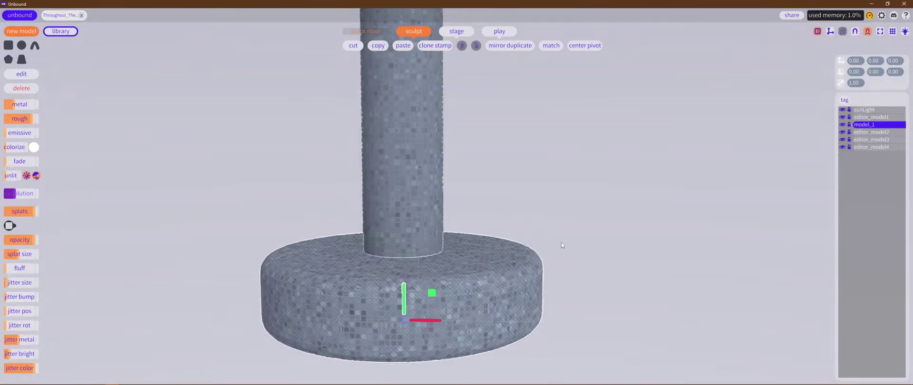
pyautogui.moveTo(561, 244); pyautogui.dragTo(566, 223, button='middle')
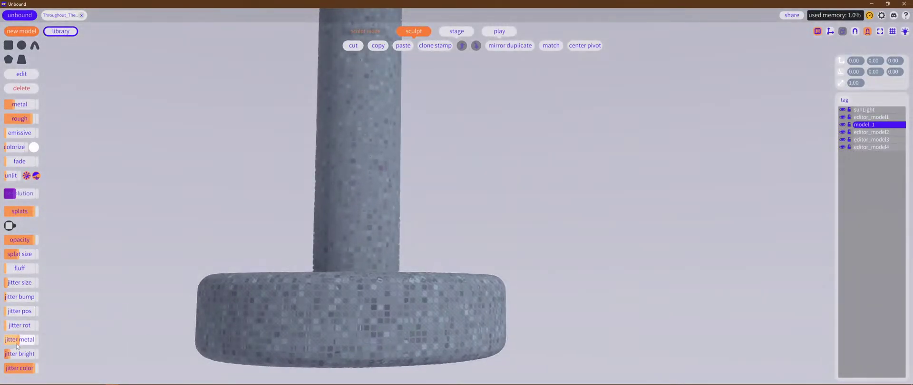
pyautogui.moveTo(16, 359); pyautogui.dragTo(13, 359)
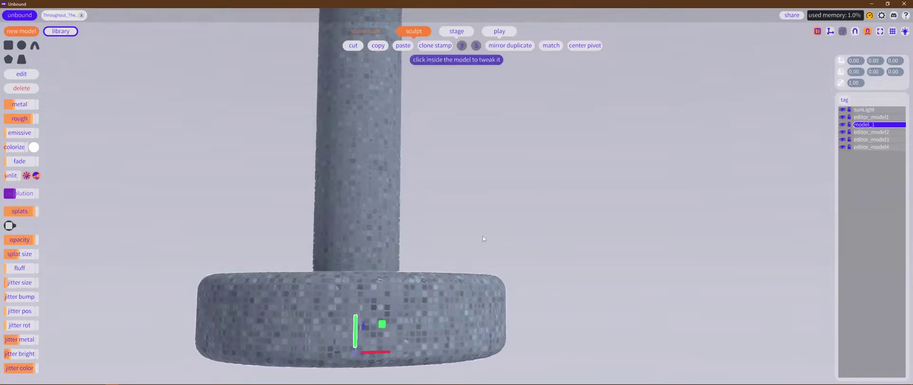
# Step: Examine the back of the round sign and the two curved brackets holding it to the pole
pyautogui.moveTo(483, 235); pyautogui.dragTo(461, 294, button='middle')
pyautogui.click(643, 177)
pyautogui.scroll(-5, 584, 210)
pyautogui.moveTo(584, 210); pyautogui.dragTo(509, 247, button='middle')
pyautogui.scroll(-4, 547, 147)
pyautogui.moveTo(507, 244); pyautogui.dragTo(540, 206, button='right')
pyautogui.scroll(5, 542, 232)
pyautogui.moveTo(537, 165); pyautogui.dragTo(369, 184, button='right')
pyautogui.click(466, 175)
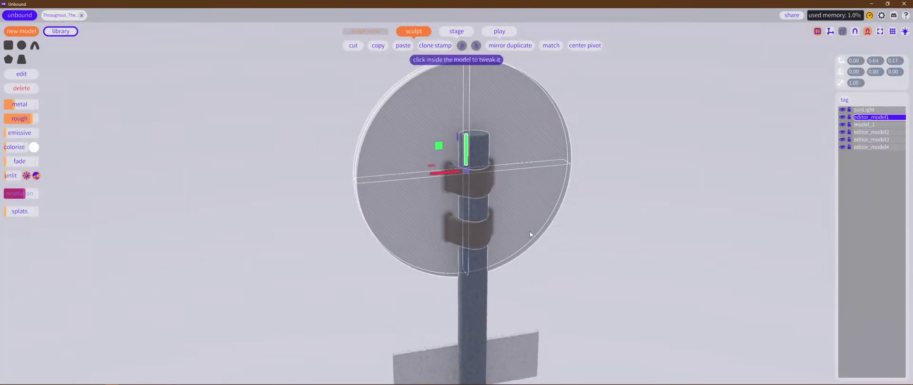
pyautogui.scroll(4, 492, 175)
pyautogui.click(492, 175)
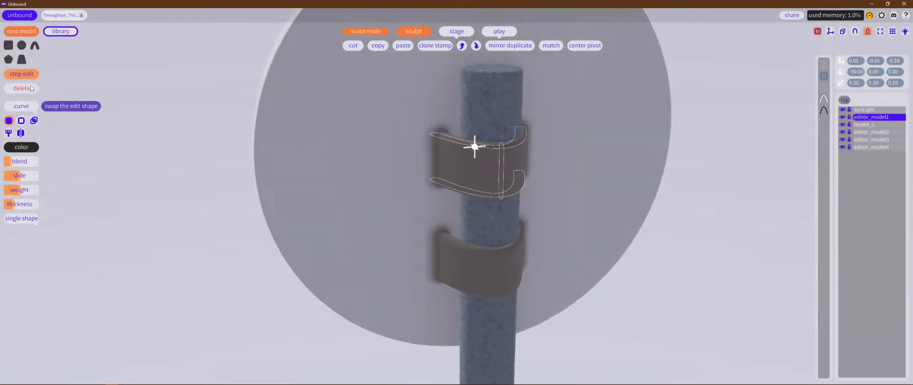
pyautogui.press('Escape')
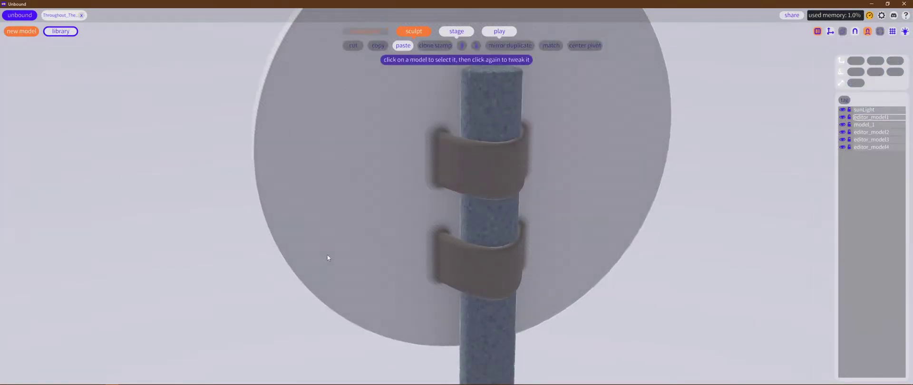
# Step: Select the round sign, turn on splats at a high amount, and reduce their size to a low value
pyautogui.click(327, 256)
pyautogui.moveTo(189, 284); pyautogui.dragTo(282, 272)
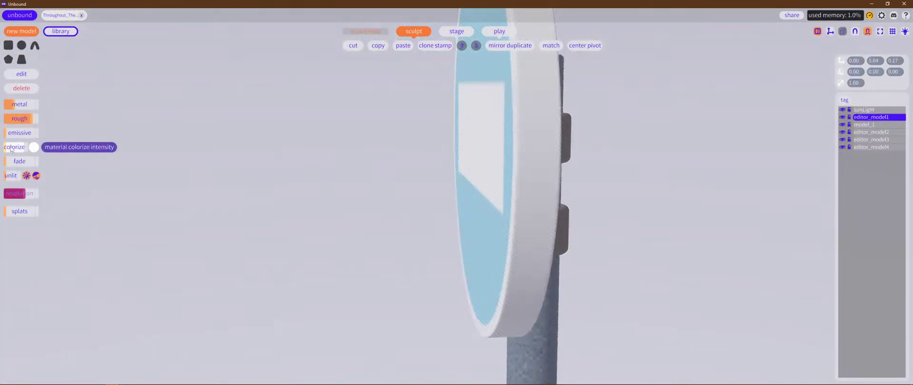
pyautogui.click(17, 215)
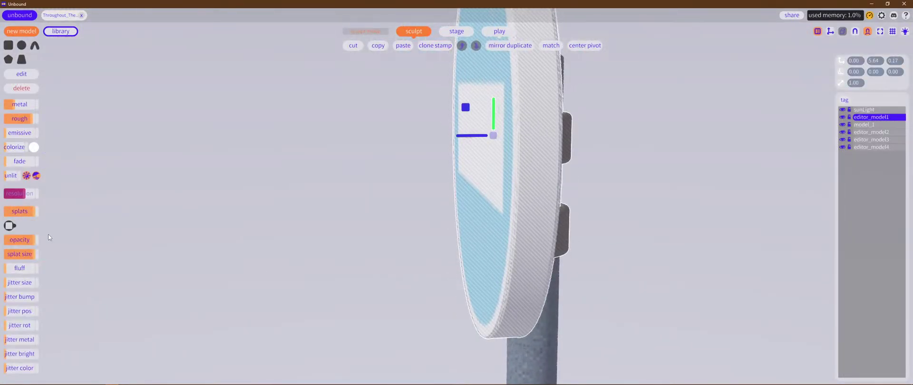
pyautogui.moveTo(5, 257); pyautogui.dragTo(17, 258)
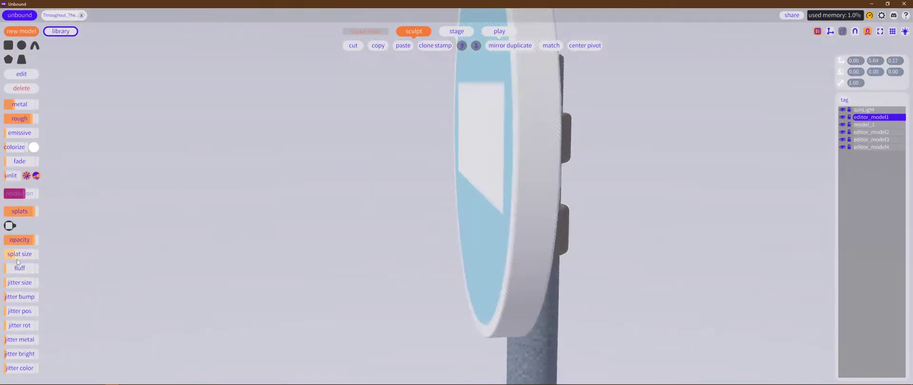
# Step: Set the round sign's color jitter to the maximum and its brightness jitter to a low amount
pyautogui.moveTo(320, 267); pyautogui.dragTo(427, 267)
pyautogui.click(20, 368)
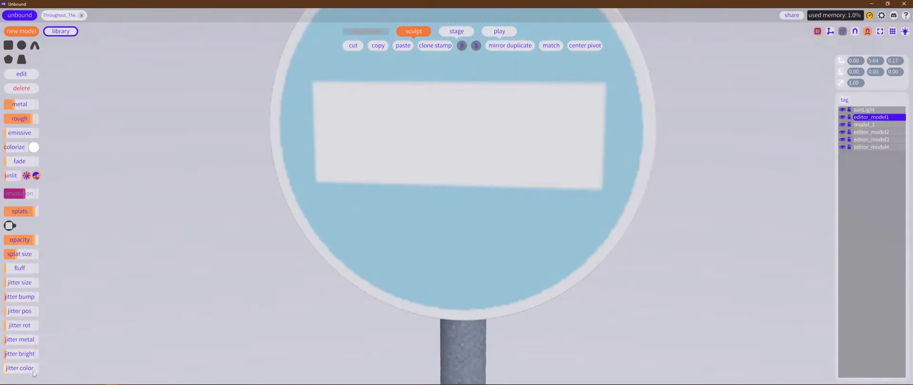
pyautogui.click(17, 354)
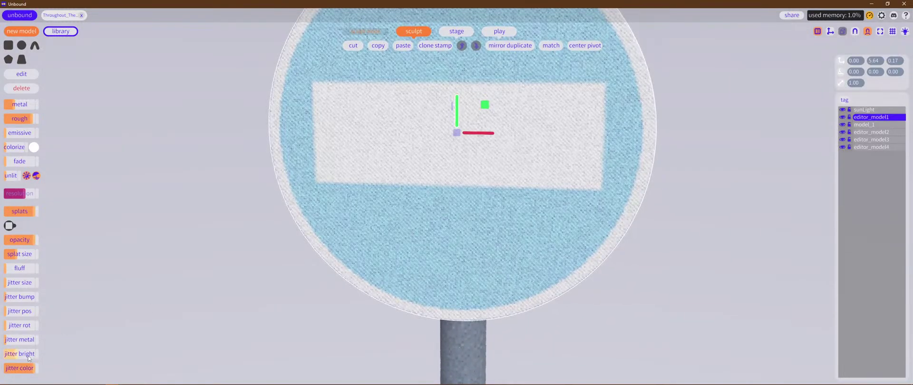
pyautogui.moveTo(23, 356); pyautogui.dragTo(31, 348)
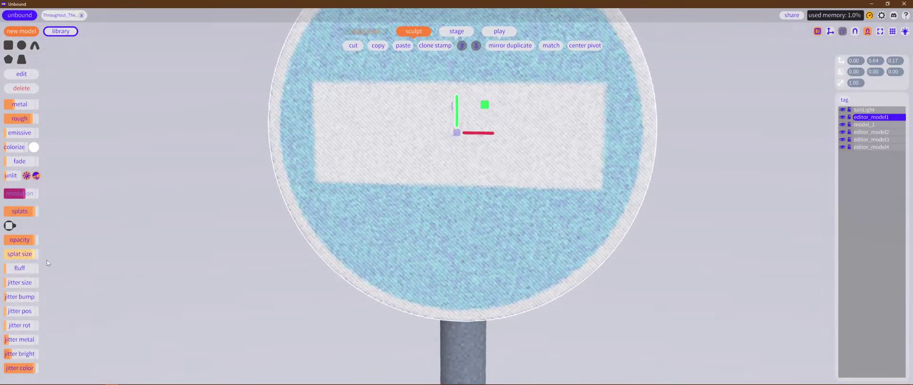
# Step: Reduce the round sign's resolution to about half and give its splats a low rotation jitter
pyautogui.click(23, 194)
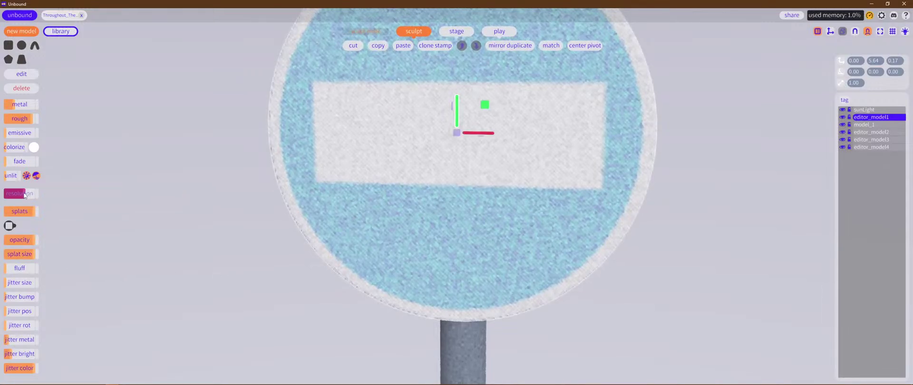
pyautogui.moveTo(251, 314)
pyautogui.mouseDown(button='middle')
pyautogui.moveTo(123, 298)
pyautogui.moveTo(160, 312)
pyautogui.moveTo(262, 311)
pyautogui.mouseUp(button='middle')
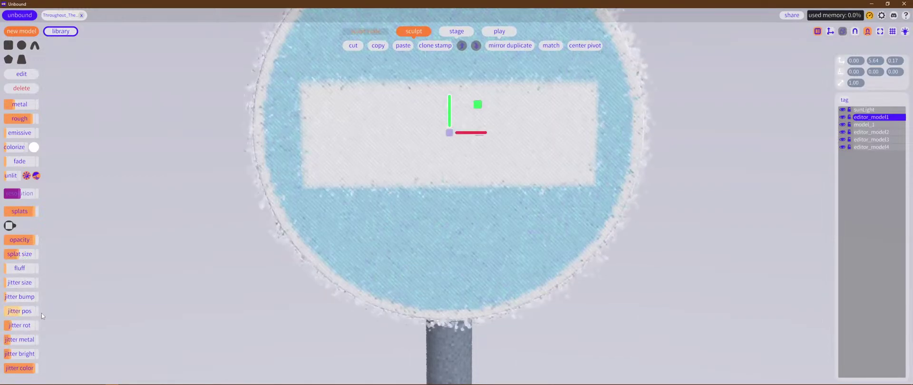
pyautogui.moveTo(17, 326); pyautogui.dragTo(30, 326)
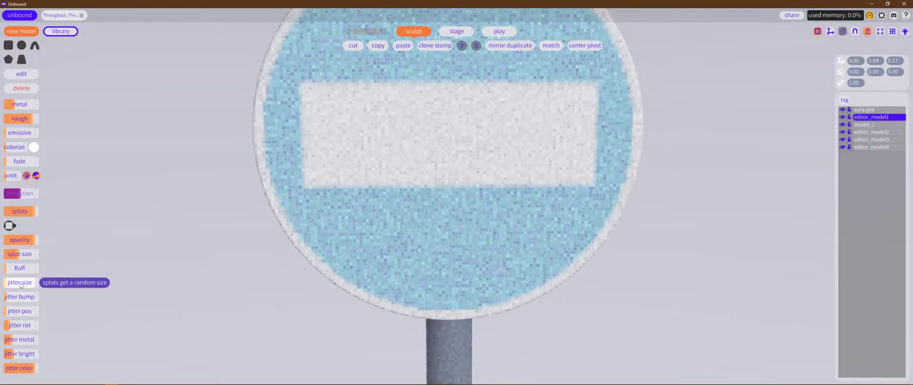
pyautogui.scroll(-5, 518, 243)
pyautogui.click(580, 268)
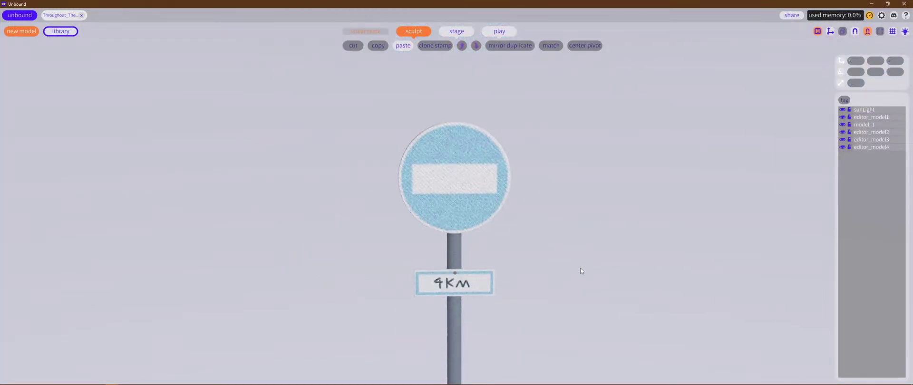
# Step: Turn on splats at a high amount for the hexagonal bolt on the 4KM board and set its color jitter to the maximum
pyautogui.moveTo(581, 268)
pyautogui.mouseDown(button='middle')
pyautogui.moveTo(385, 282)
pyautogui.moveTo(351, 251)
pyautogui.moveTo(581, 263)
pyautogui.mouseUp(button='middle')
pyautogui.keyDown('alt'); pyautogui.moveTo(578, 262); pyautogui.dragTo(565, 236, button='right'); pyautogui.keyUp('alt')
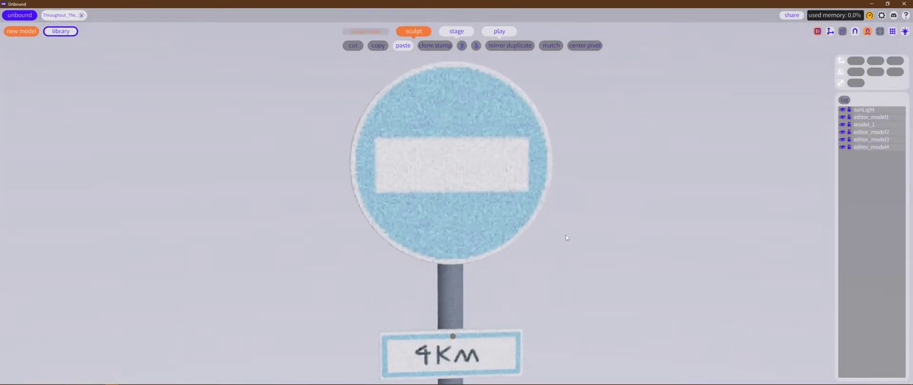
pyautogui.moveTo(562, 253); pyautogui.dragTo(531, 140, button='middle')
pyautogui.scroll(6, 507, 281)
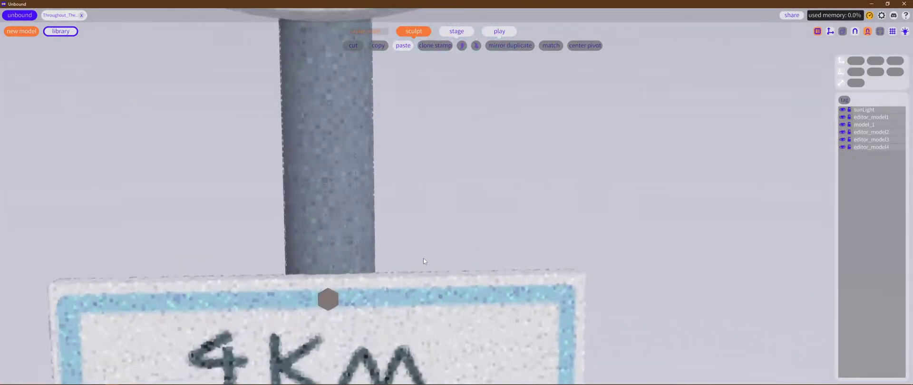
pyautogui.click(330, 299)
pyautogui.click(19, 211)
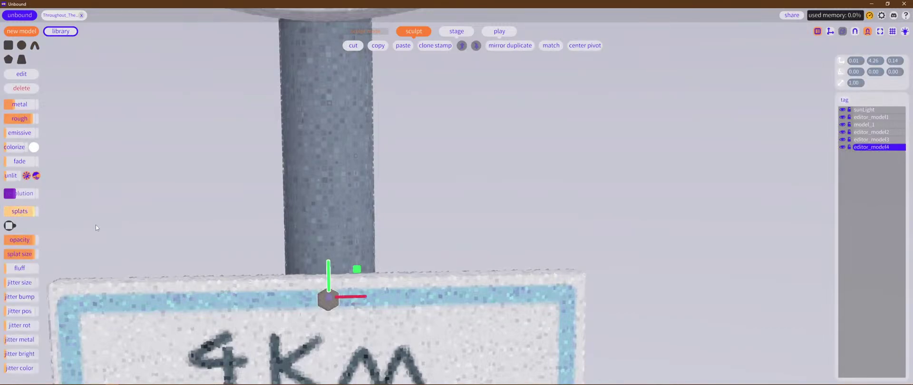
pyautogui.moveTo(245, 295); pyautogui.dragTo(286, 202, button='middle')
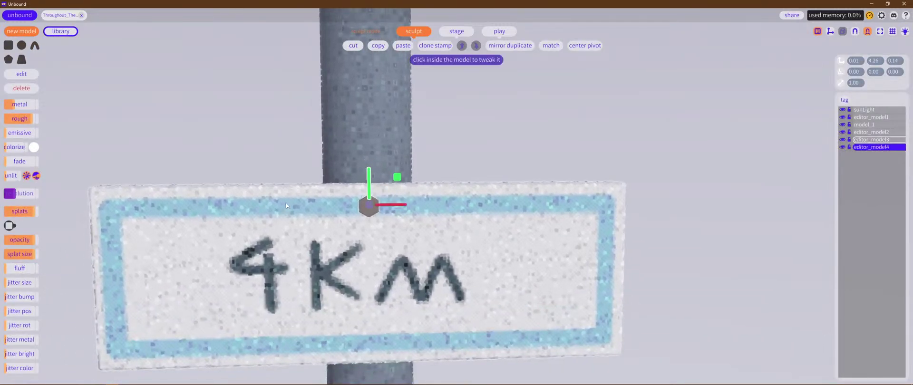
pyautogui.scroll(6, 286, 201)
pyautogui.scroll(-5, 286, 182)
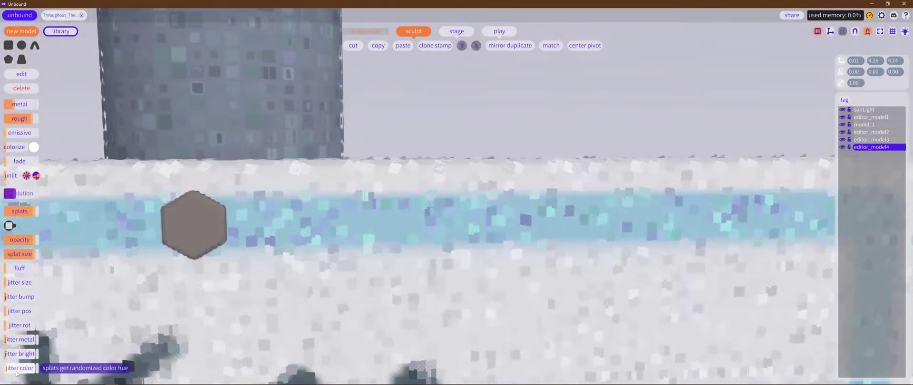
pyautogui.click(36, 368)
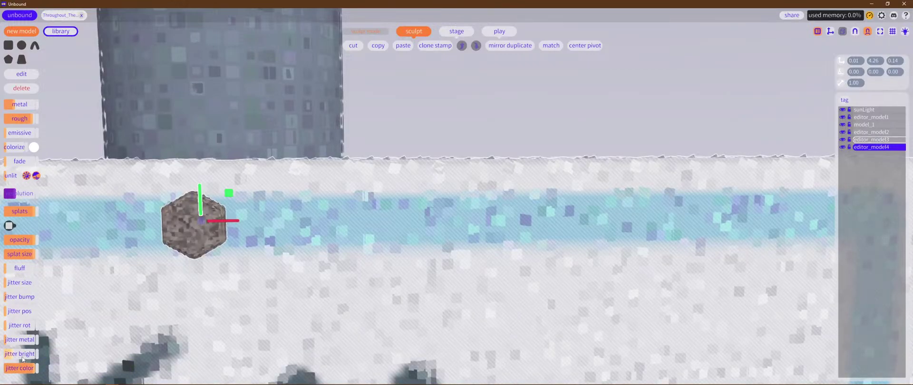
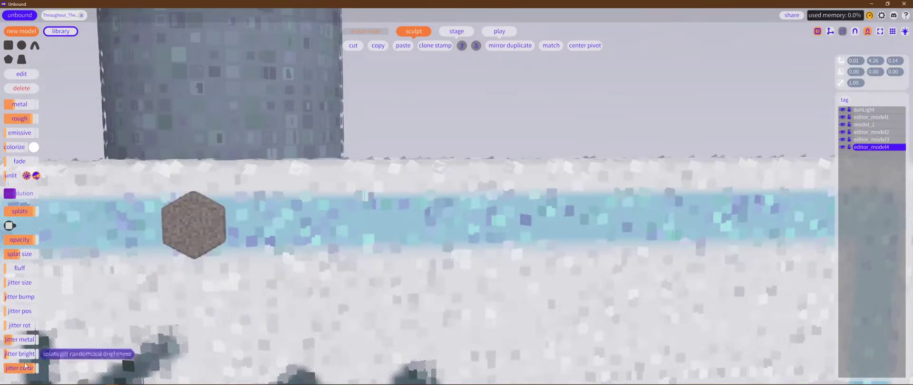
# Step: Examine the textured 4KM board from several angles and the base of the pole up close
pyautogui.moveTo(142, 295); pyautogui.dragTo(214, 294, button='right')
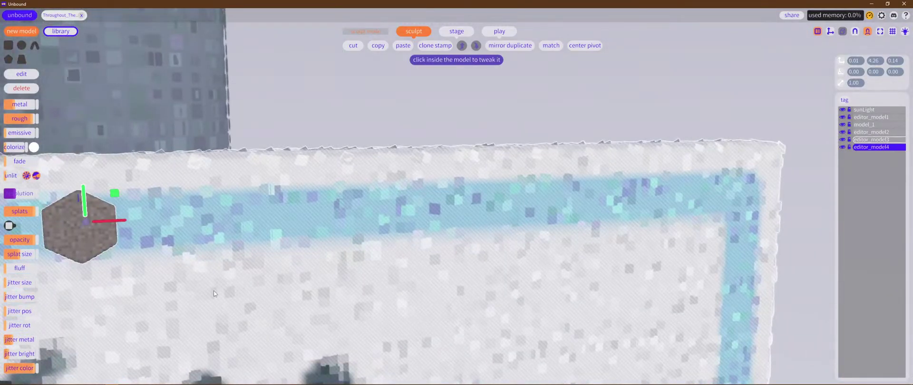
pyautogui.press('f')
pyautogui.scroll(-8, 412, 185)
pyautogui.scroll(-3, 414, 189)
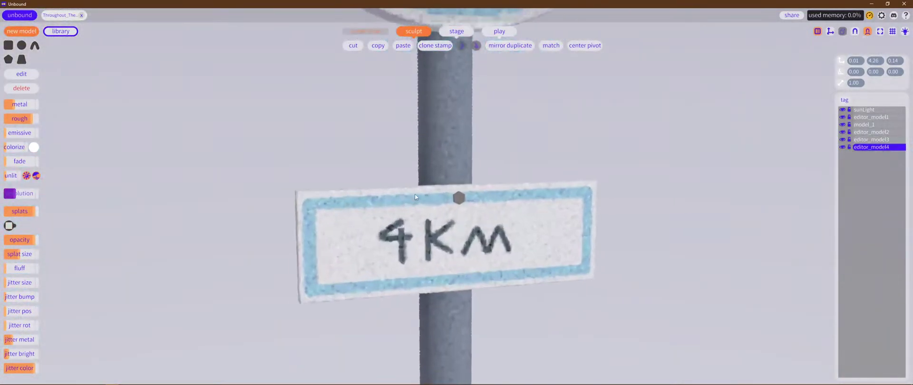
pyautogui.click(564, 147)
pyautogui.scroll(8, 567, 125)
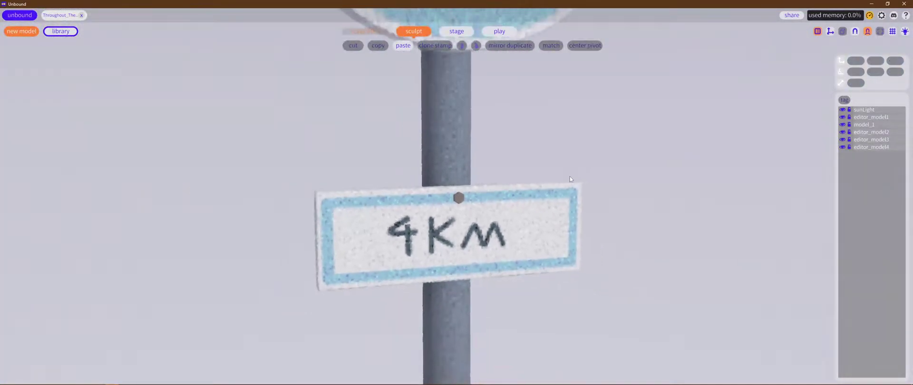
pyautogui.moveTo(618, 151); pyautogui.dragTo(548, 151, button='right')
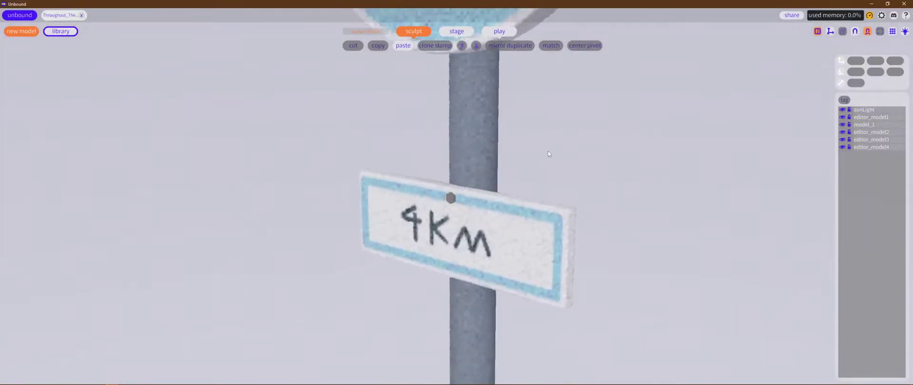
pyautogui.scroll(-5, 588, 213)
pyautogui.moveTo(597, 298); pyautogui.dragTo(617, 263, button='right')
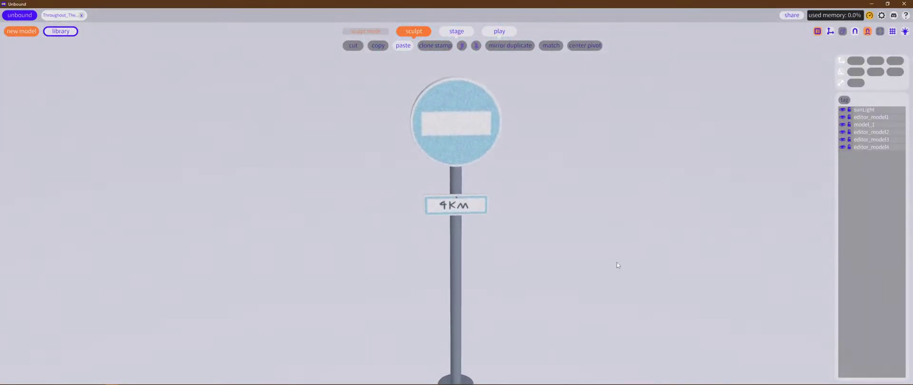
pyautogui.moveTo(520, 269); pyautogui.dragTo(491, 71, button='middle')
pyautogui.scroll(8, 440, 147)
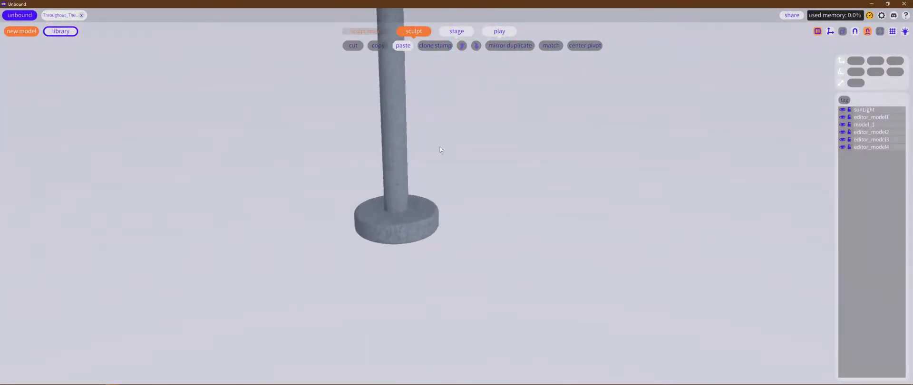
pyautogui.click(362, 258)
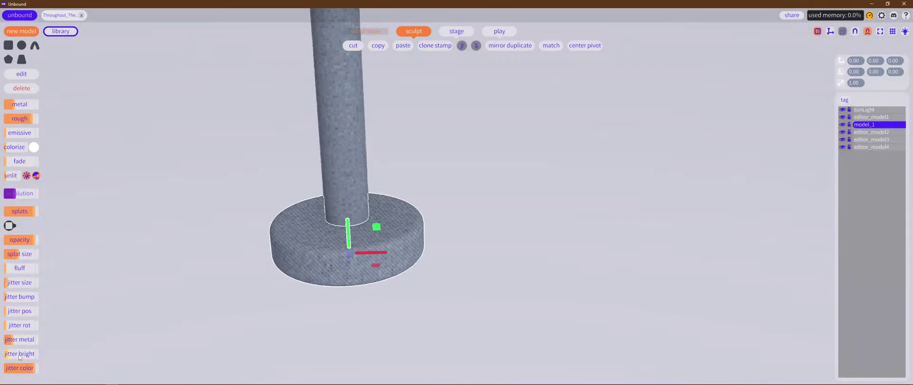
pyautogui.click(482, 288)
# Step: Examine the pole, the round sign's splat texture and the signpost as a whole
pyautogui.moveTo(482, 288); pyautogui.dragTo(447, 186, button='right')
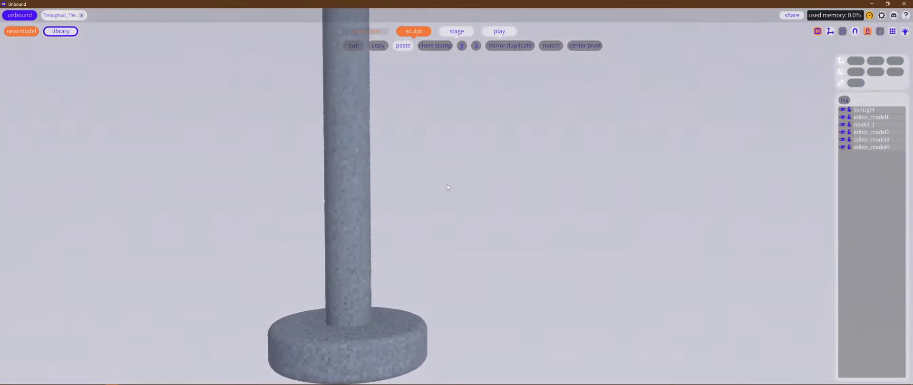
pyautogui.scroll(-6, 456, 176)
pyautogui.moveTo(509, 118); pyautogui.dragTo(518, 329, button='middle')
pyautogui.scroll(5, 496, 154)
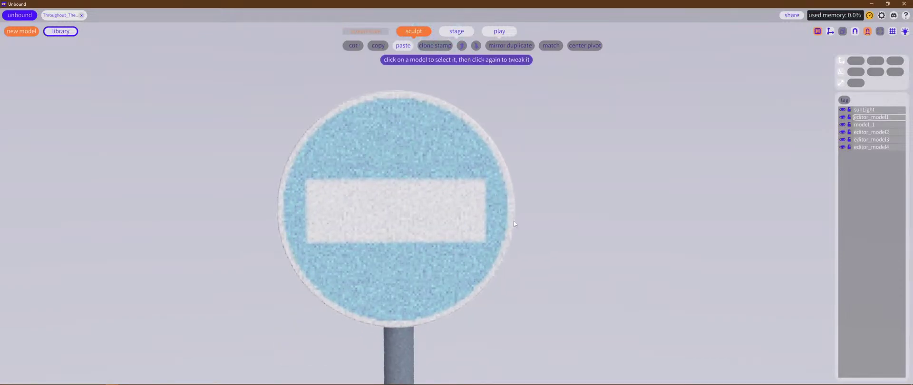
pyautogui.moveTo(513, 221); pyautogui.dragTo(470, 253, button='right')
pyautogui.click(471, 253)
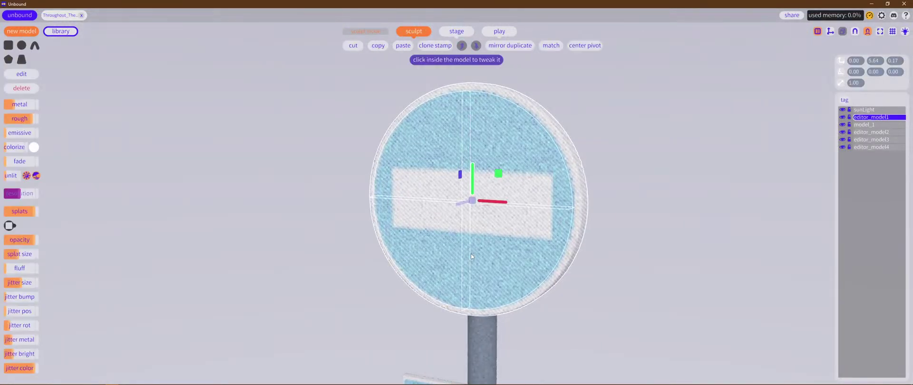
pyautogui.scroll(1, 567, 203)
pyautogui.scroll(-5, 567, 203)
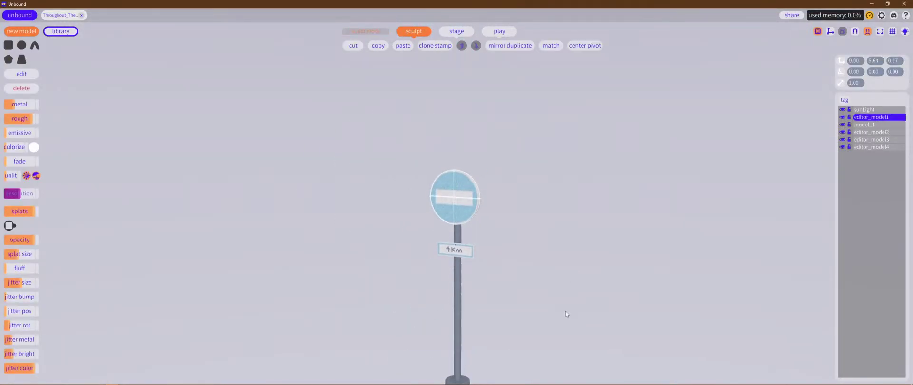
pyautogui.click(550, 282)
pyautogui.moveTo(549, 283); pyautogui.dragTo(592, 261, button='right')
pyautogui.moveTo(541, 253)
pyautogui.mouseDown(button='middle')
pyautogui.moveTo(523, 183)
pyautogui.moveTo(549, 243)
pyautogui.mouseUp(button='middle')
pyautogui.scroll(4, 524, 182)
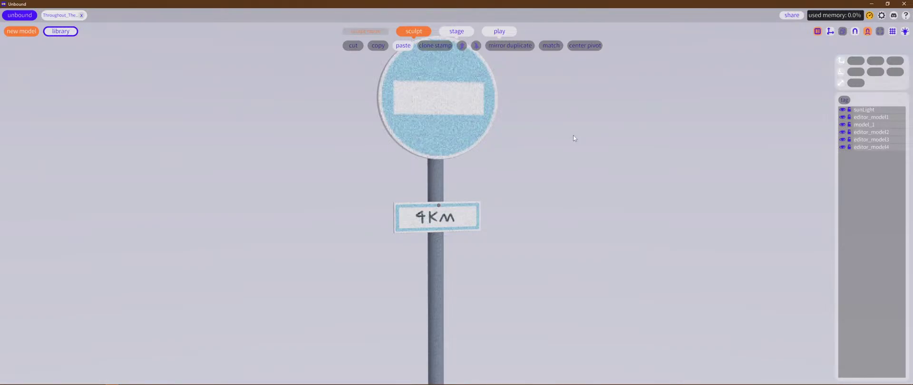
# Step: Save the Throughout_The_Forest scene to the library
pyautogui.keyDown('alt'); pyautogui.moveTo(574, 138); pyautogui.dragTo(557, 137); pyautogui.keyUp('alt')
pyautogui.click(62, 31)
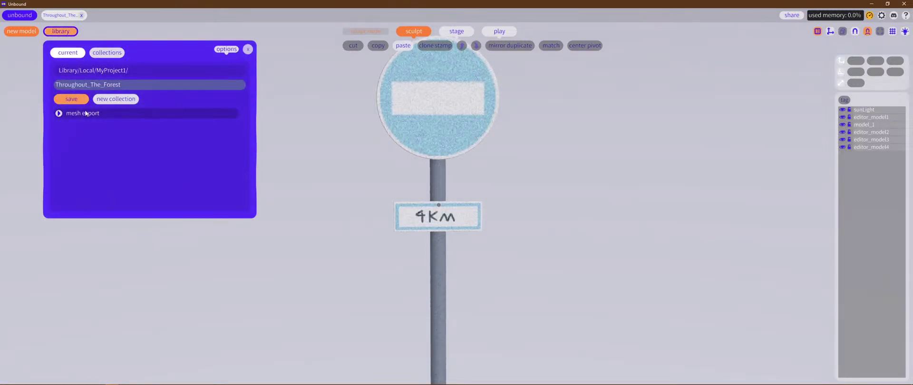
pyautogui.click(71, 100)
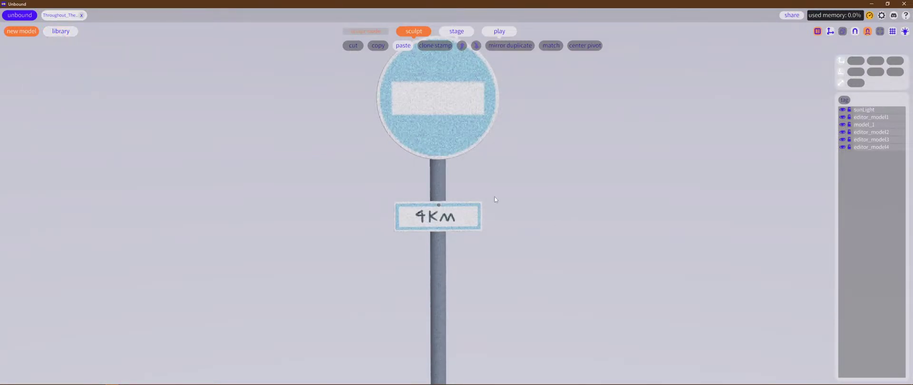
# Step: Copy the dark letter M from inside the 4KM board model and leave that model's editing
pyautogui.click(453, 336)
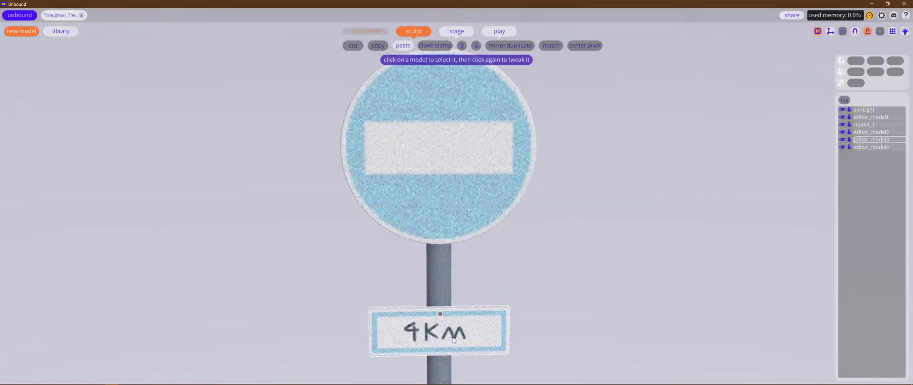
pyautogui.press('Tab')
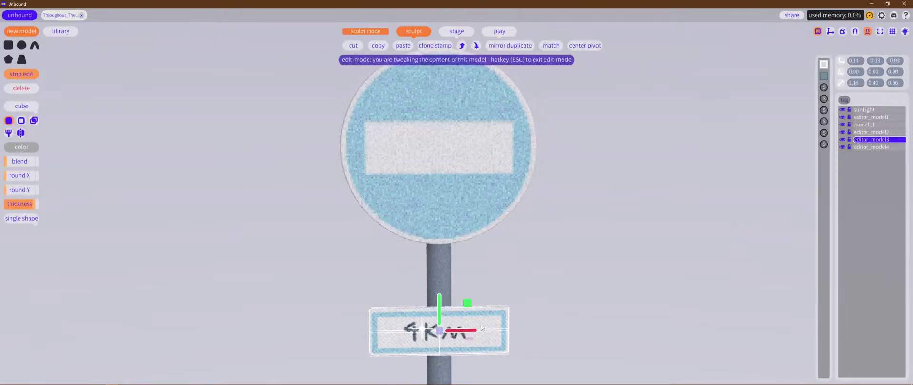
pyautogui.click(825, 144)
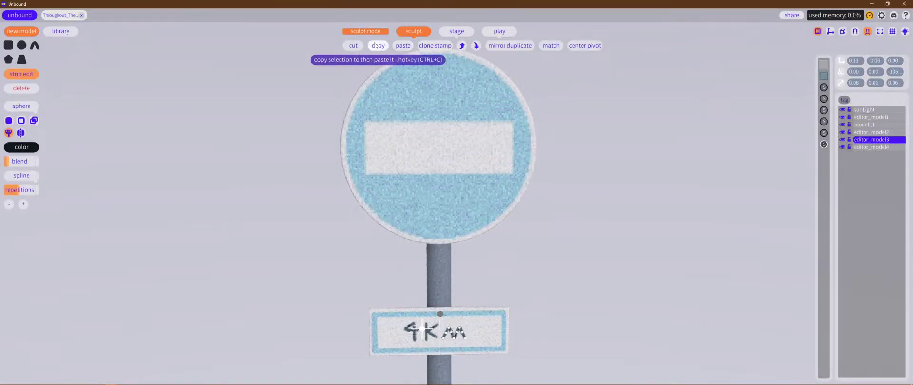
pyautogui.click(468, 155)
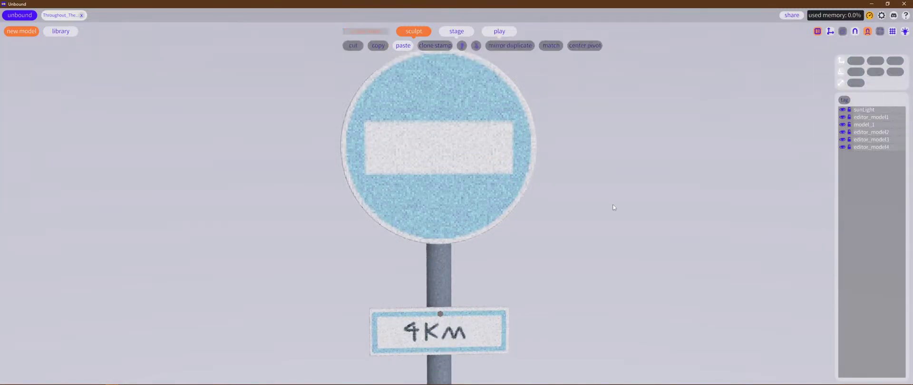
# Step: Paste the copied M into the round sign's model and position it on the front face of the white bar
pyautogui.click(461, 165)
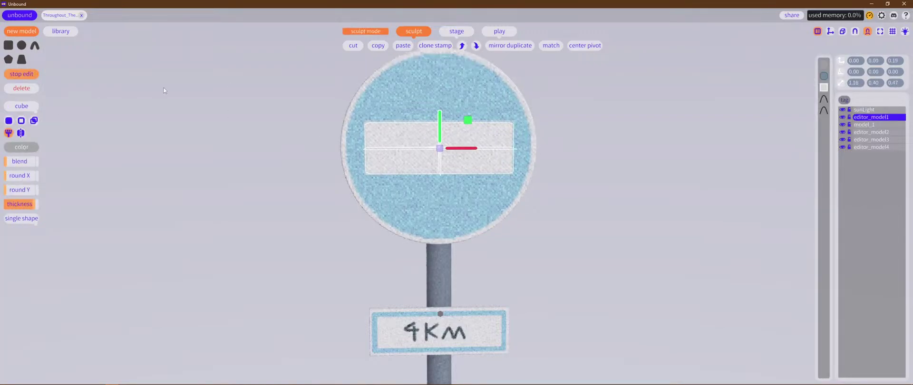
pyautogui.click(400, 47)
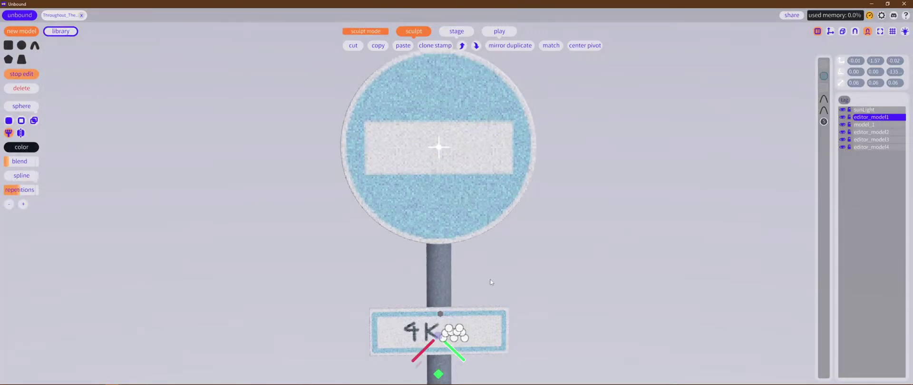
pyautogui.moveTo(440, 378); pyautogui.dragTo(449, 198)
pyautogui.moveTo(418, 196); pyautogui.dragTo(472, 202, button='middle')
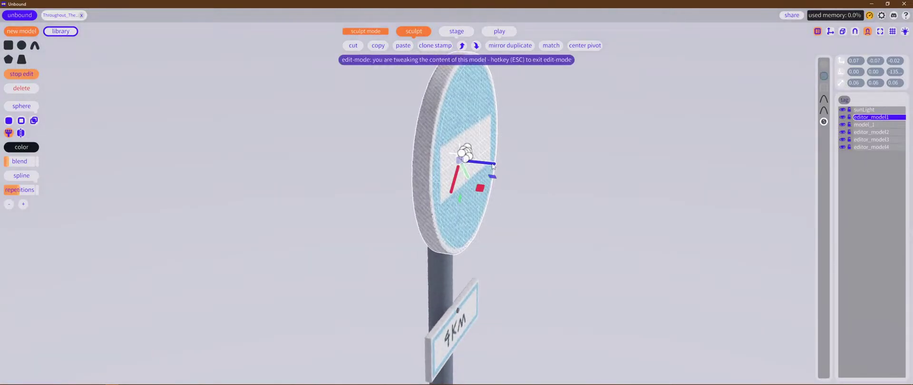
pyautogui.moveTo(493, 165)
pyautogui.mouseDown()
pyautogui.moveTo(522, 169)
pyautogui.moveTo(502, 166)
pyautogui.mouseUp()
pyautogui.scroll(3, 544, 174)
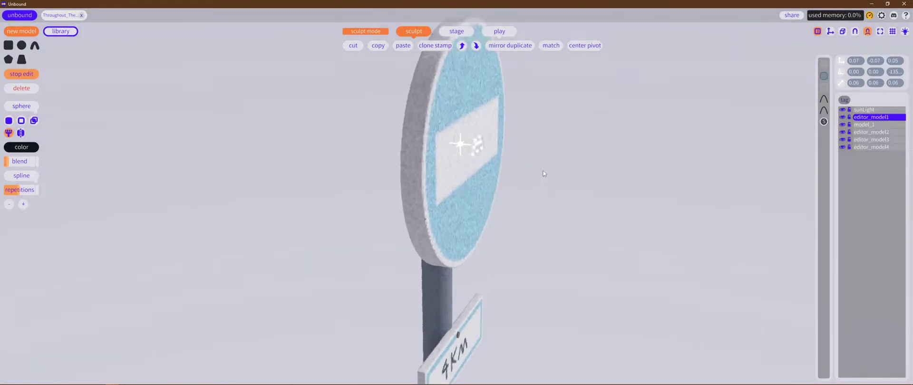
pyautogui.scroll(3, 544, 174)
pyautogui.moveTo(580, 154); pyautogui.dragTo(534, 203, button='middle')
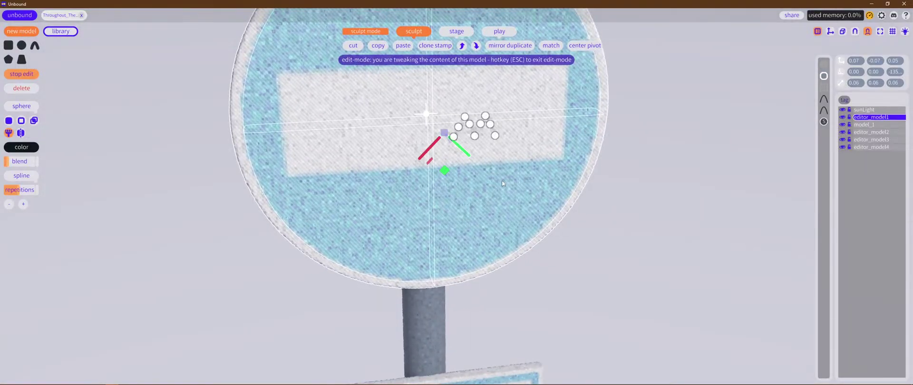
pyautogui.moveTo(502, 182); pyautogui.dragTo(486, 178, button='middle')
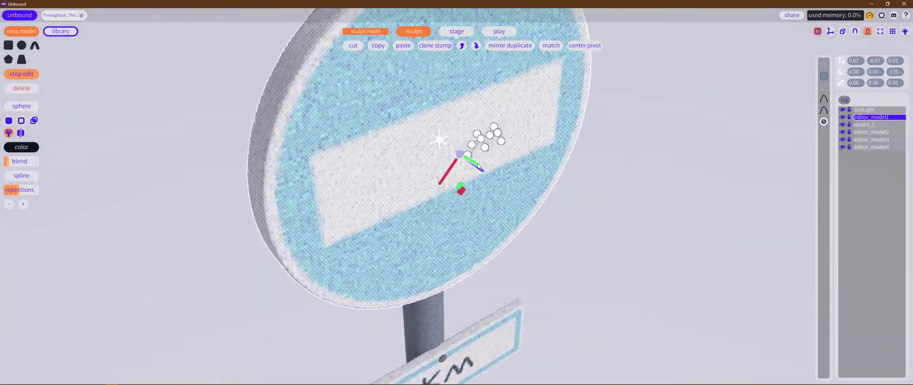
pyautogui.moveTo(478, 165); pyautogui.dragTo(484, 154)
# Step: Adjust the pasted M's spline control points one by one on the white bar
pyautogui.moveTo(485, 156); pyautogui.dragTo(513, 189, button='middle')
pyautogui.scroll(8, 564, 189)
pyautogui.scroll(-3, 535, 205)
pyautogui.click(515, 187)
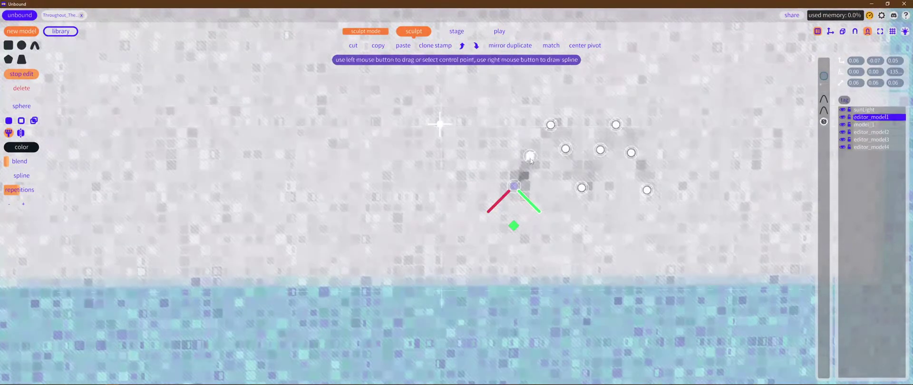
pyautogui.click(529, 156)
pyautogui.click(549, 124)
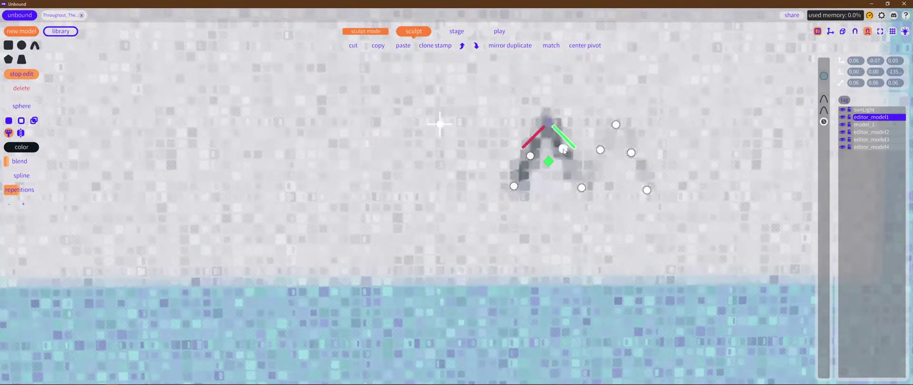
pyautogui.click(566, 149)
pyautogui.click(582, 189)
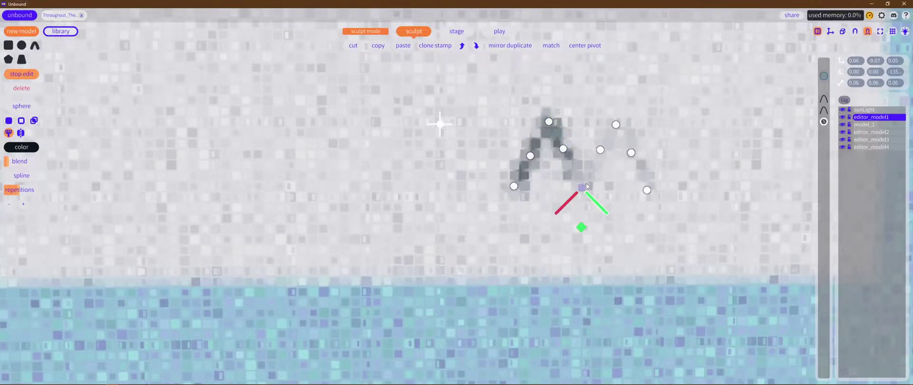
pyautogui.click(600, 150)
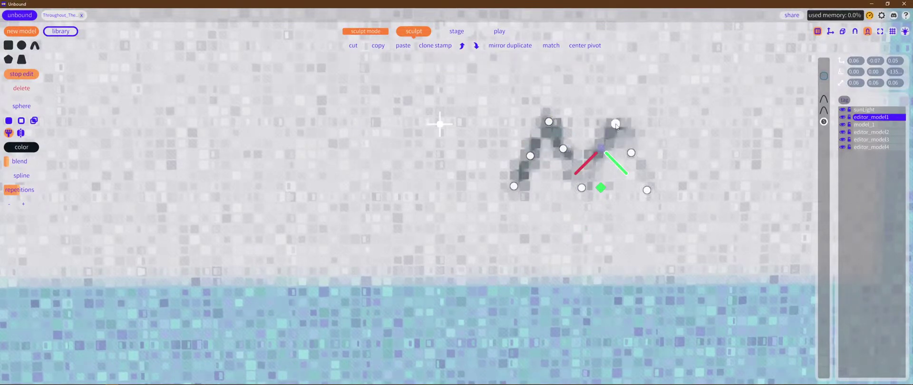
pyautogui.click(616, 125)
pyautogui.click(630, 153)
pyautogui.click(648, 190)
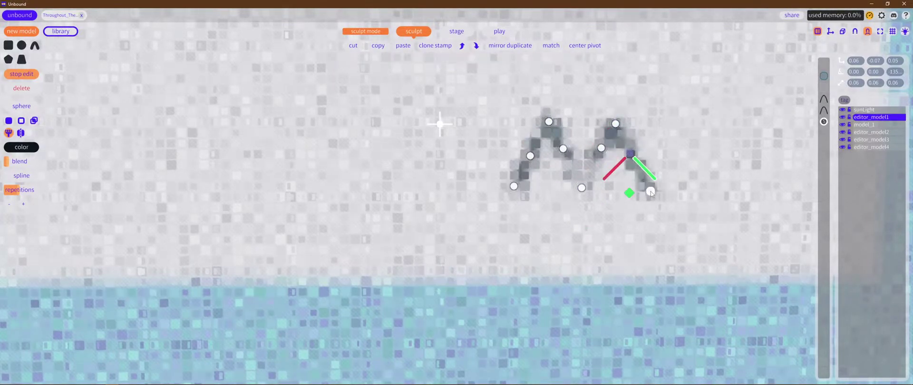
pyautogui.click(583, 189)
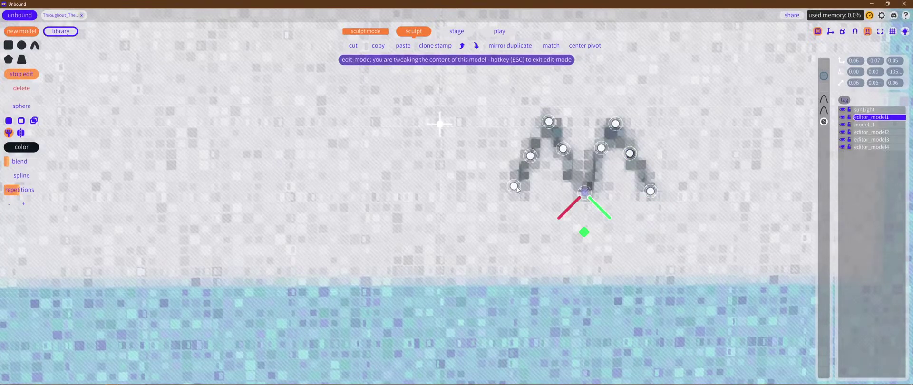
pyautogui.click(518, 191)
# Step: Move the letter to the left end of the white bar and redraw its spline as a single vertical stroke
pyautogui.scroll(-10, 519, 192)
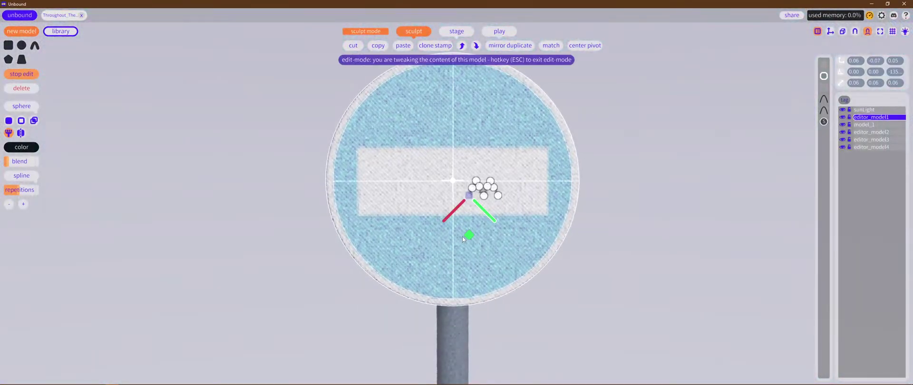
pyautogui.moveTo(471, 230)
pyautogui.mouseDown()
pyautogui.moveTo(390, 220)
pyautogui.moveTo(461, 243)
pyautogui.moveTo(473, 238)
pyautogui.moveTo(470, 229)
pyautogui.moveTo(380, 228)
pyautogui.mouseUp()
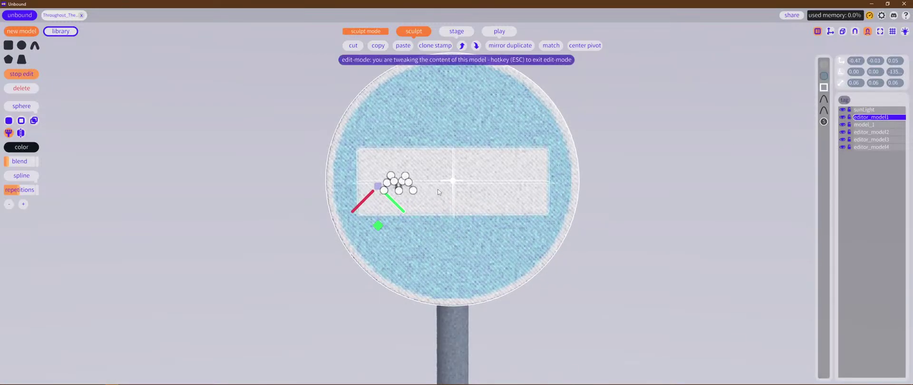
pyautogui.moveTo(440, 192); pyautogui.dragTo(515, 208, button='middle')
pyautogui.scroll(4, 499, 217)
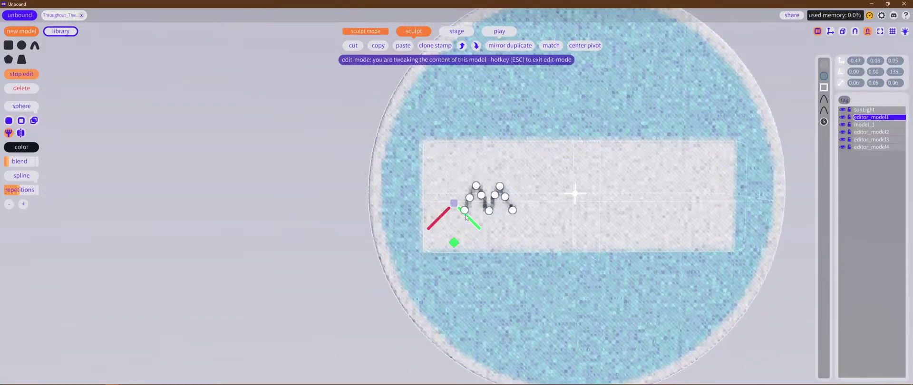
pyautogui.moveTo(465, 211); pyautogui.dragTo(462, 166)
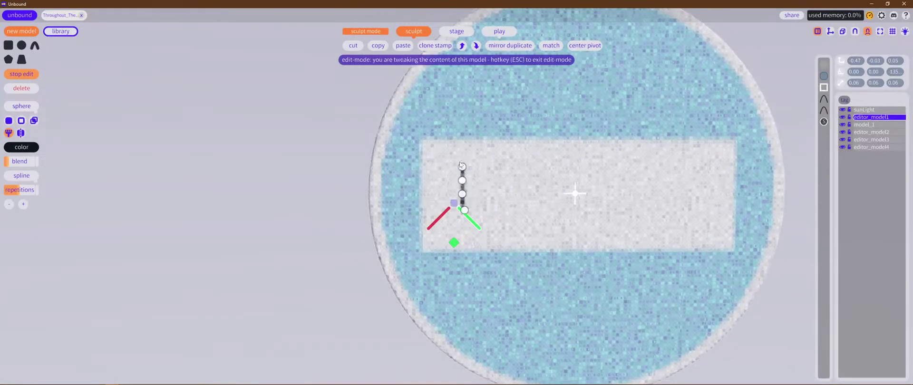
# Step: Fine-tune the stroke's blend and place a copy of it to the right as the second upright of an H
pyautogui.scroll(5, 512, 240)
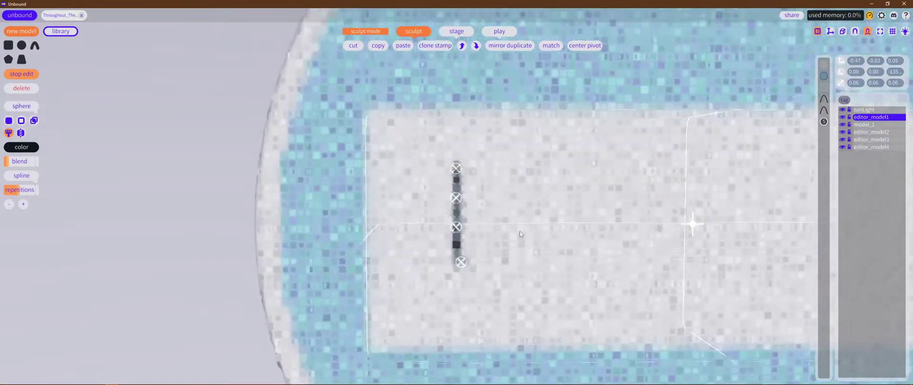
pyautogui.moveTo(520, 232); pyautogui.dragTo(515, 228, button='middle')
pyautogui.moveTo(13, 162); pyautogui.dragTo(15, 162)
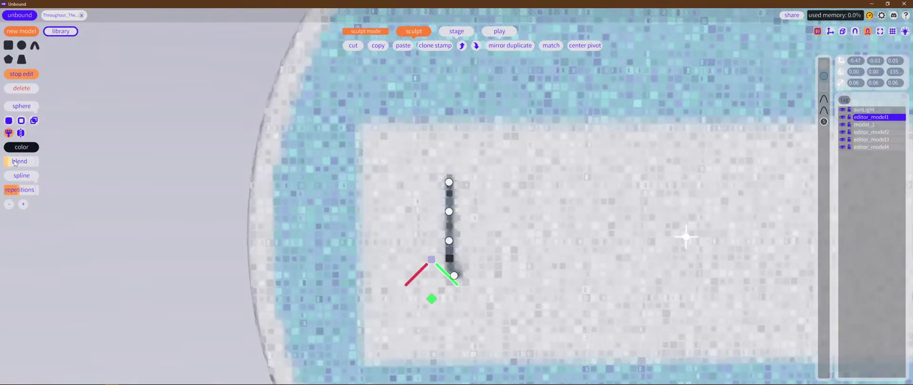
pyautogui.scroll(-6, 543, 232)
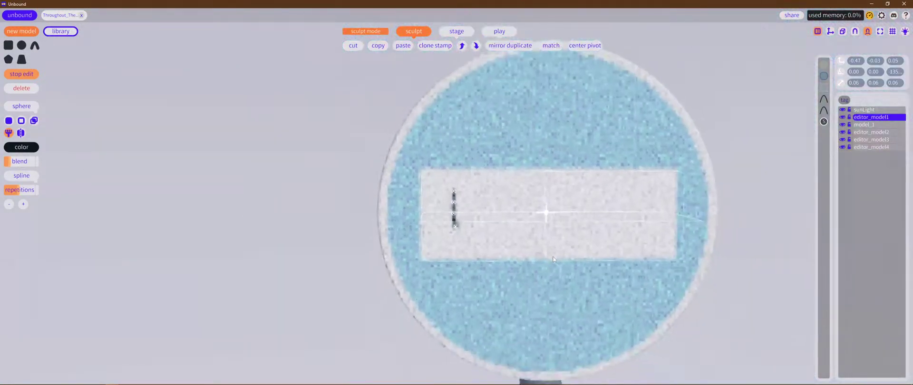
pyautogui.scroll(4, 544, 232)
pyautogui.scroll(-1, 543, 232)
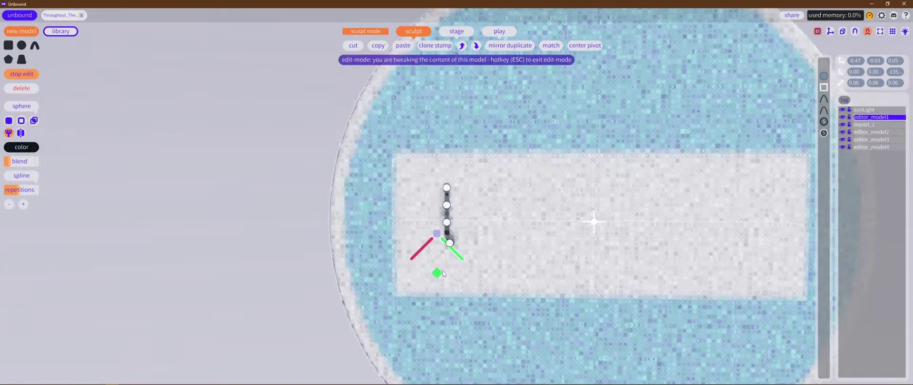
pyautogui.moveTo(444, 274); pyautogui.dragTo(476, 277)
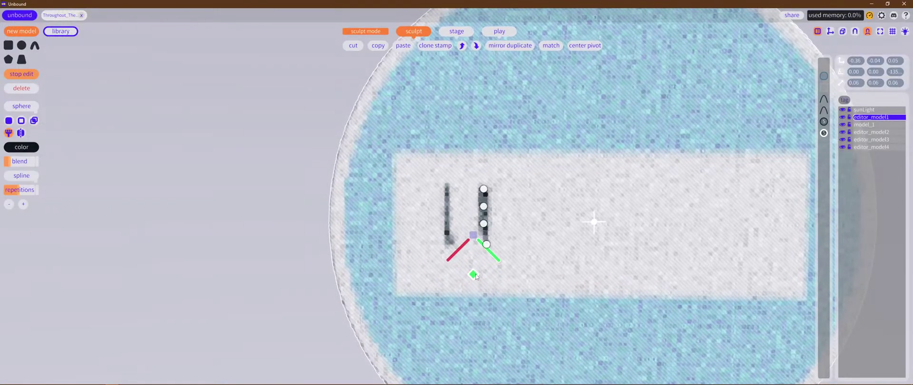
pyautogui.click(830, 31)
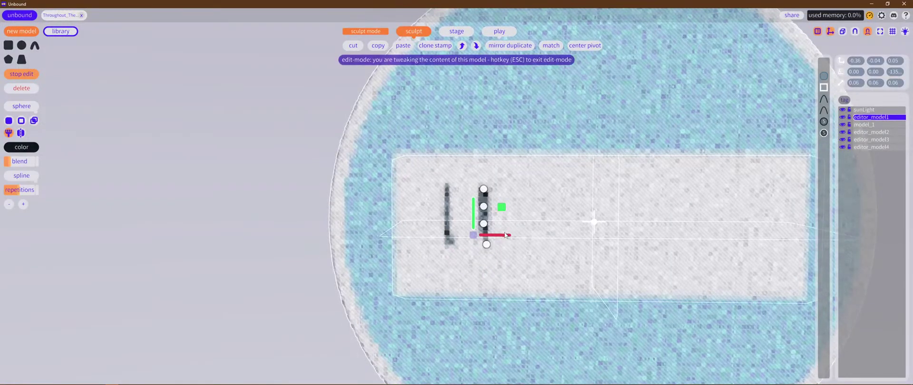
pyautogui.moveTo(505, 234); pyautogui.dragTo(510, 238)
# Step: Duplicate the right upright, rotate the copy 90 degrees and move it between the uprights as the H's crossbar
pyautogui.click(379, 48)
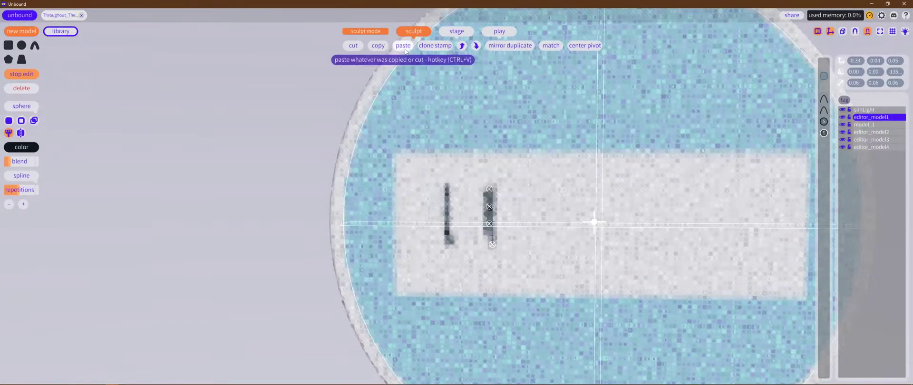
pyautogui.click(405, 49)
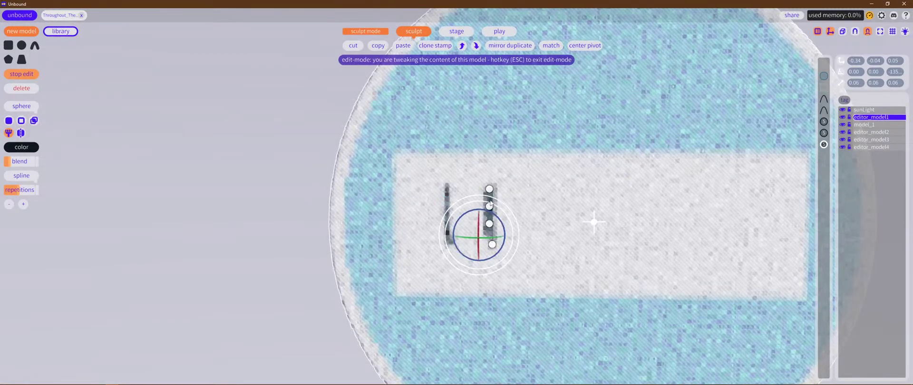
pyautogui.moveTo(490, 204); pyautogui.dragTo(446, 215)
pyautogui.press('w')
pyautogui.moveTo(507, 213); pyautogui.dragTo(516, 203)
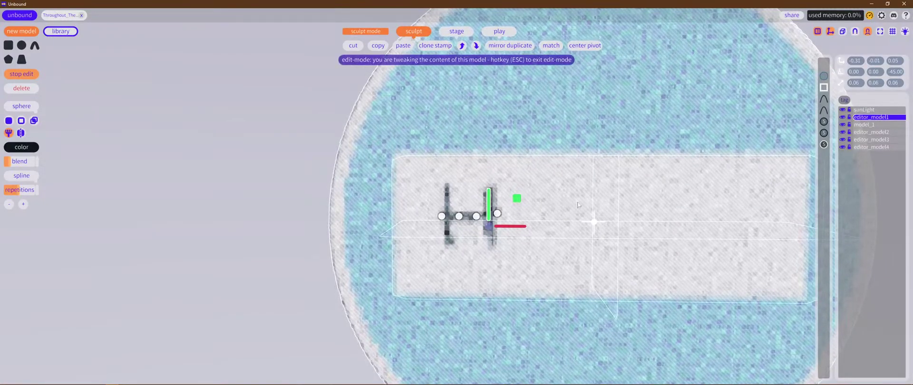
# Step: Place a copy of the crossbar to the right of the H, redraw its spline as a round O and align it
pyautogui.moveTo(577, 203); pyautogui.dragTo(516, 191, button='middle')
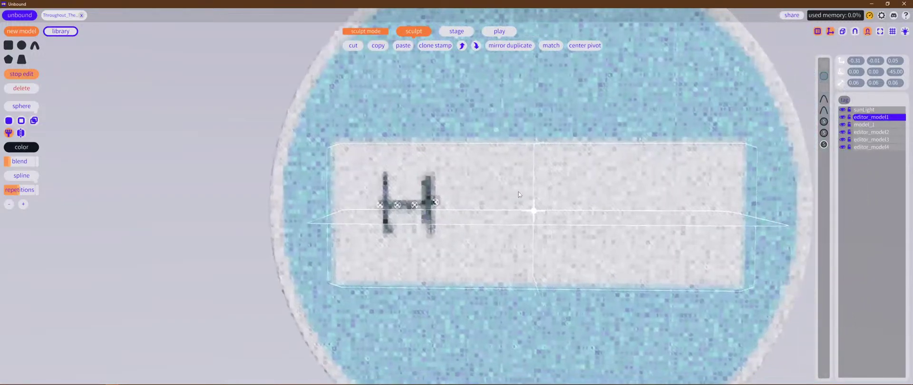
pyautogui.click(404, 46)
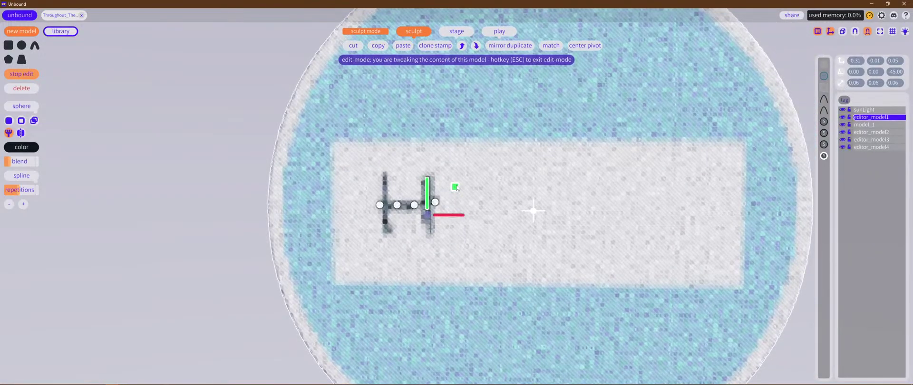
pyautogui.moveTo(456, 188); pyautogui.dragTo(534, 198)
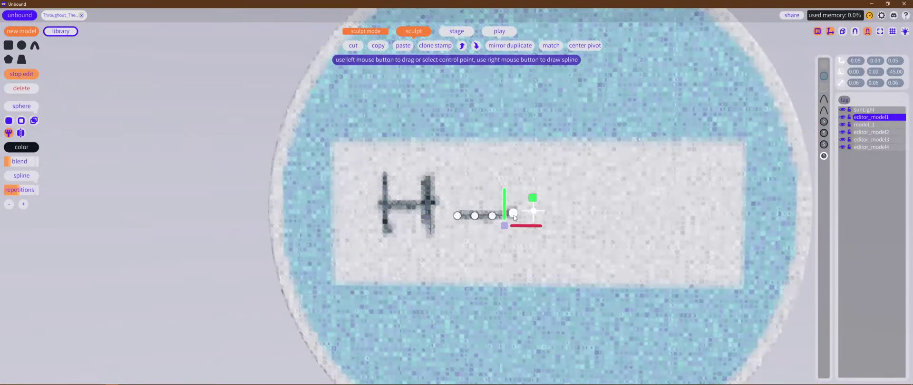
pyautogui.moveTo(513, 216); pyautogui.dragTo(470, 212, button='right')
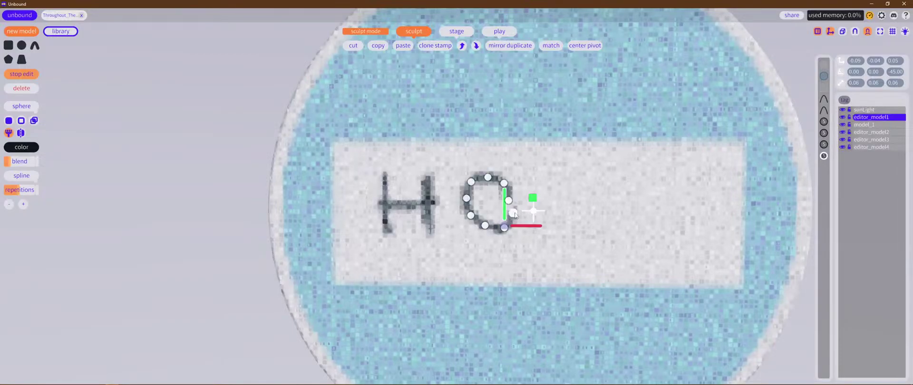
pyautogui.moveTo(508, 200); pyautogui.dragTo(513, 204)
pyautogui.click(514, 210)
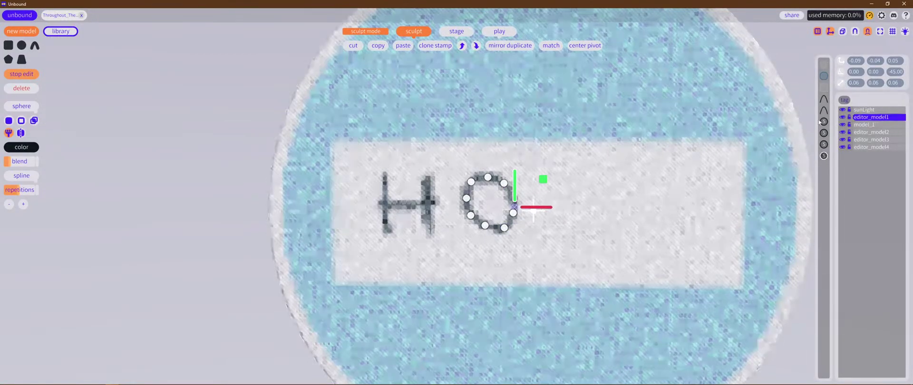
pyautogui.click(504, 227)
pyautogui.moveTo(533, 199); pyautogui.dragTo(528, 206)
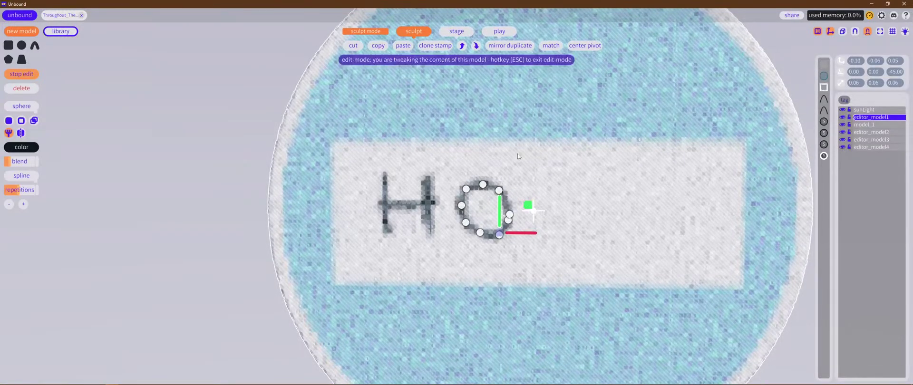
# Step: Duplicate the O, move the copy to the right and redraw its spline as a letter M
pyautogui.click(378, 46)
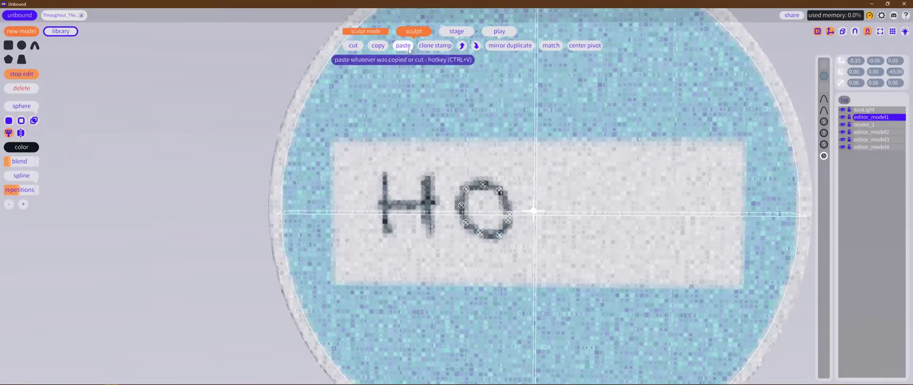
pyautogui.click(403, 46)
pyautogui.moveTo(526, 206)
pyautogui.mouseDown()
pyautogui.moveTo(596, 209)
pyautogui.moveTo(593, 194)
pyautogui.mouseUp()
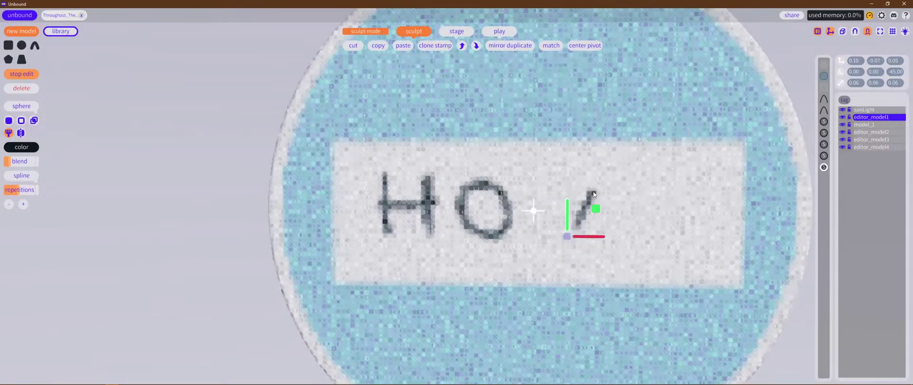
pyautogui.moveTo(612, 230); pyautogui.dragTo(629, 194)
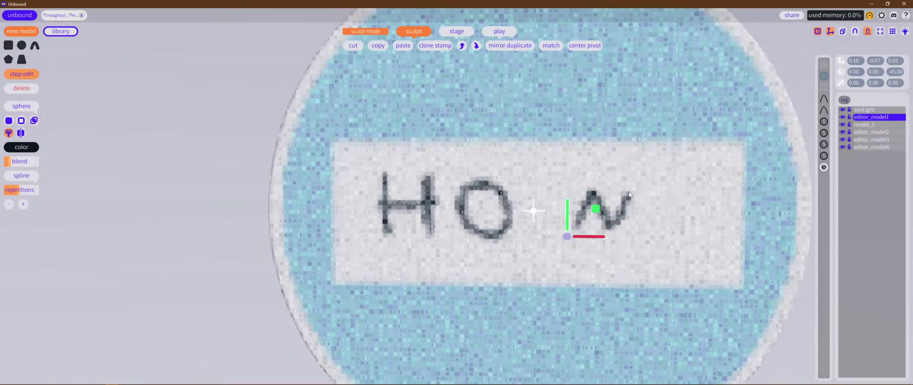
pyautogui.moveTo(646, 225); pyautogui.dragTo(647, 226)
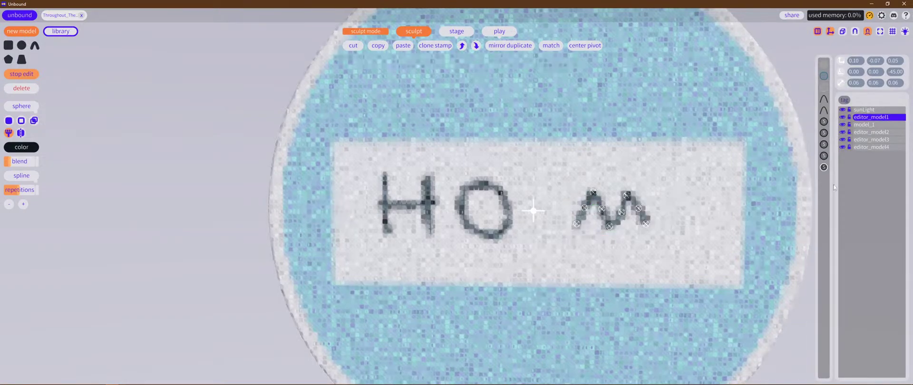
# Step: Move the M close beside the O and redraw a copy of it, placed to its right, as the E's vertical stroke
pyautogui.click(822, 169)
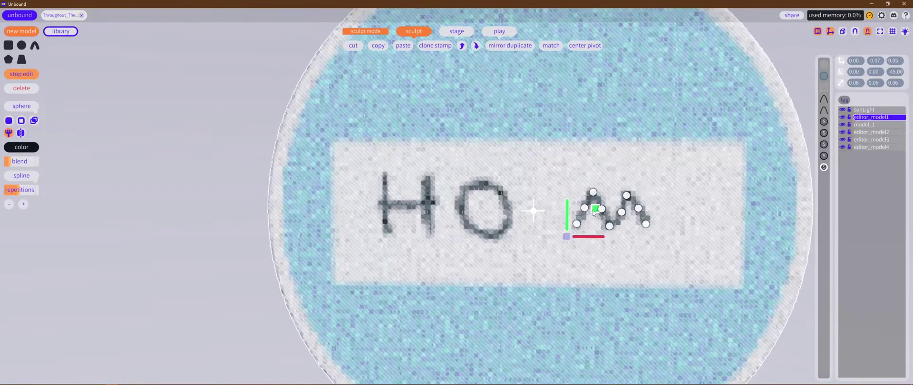
pyautogui.moveTo(597, 215); pyautogui.dragTo(551, 215)
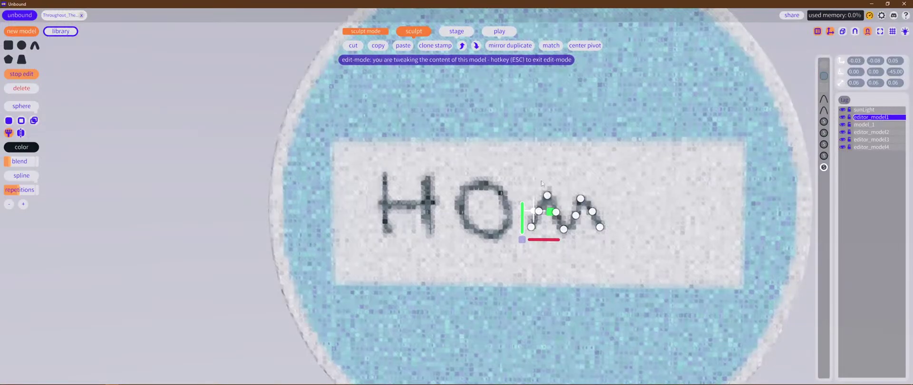
pyautogui.click(378, 45)
pyautogui.click(403, 46)
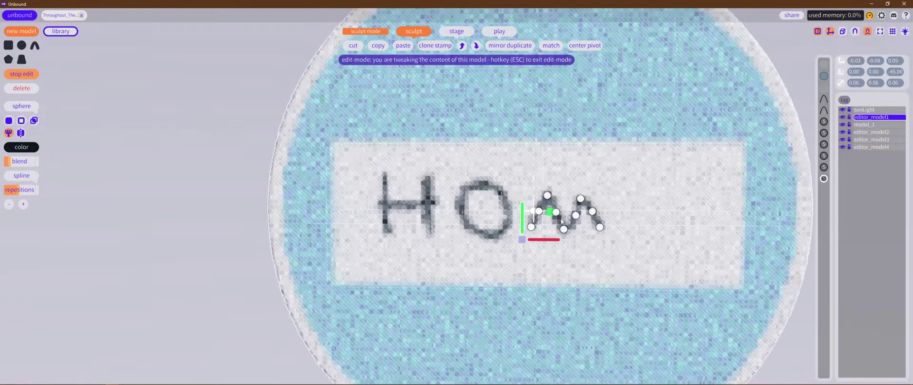
pyautogui.moveTo(550, 214); pyautogui.dragTo(631, 215)
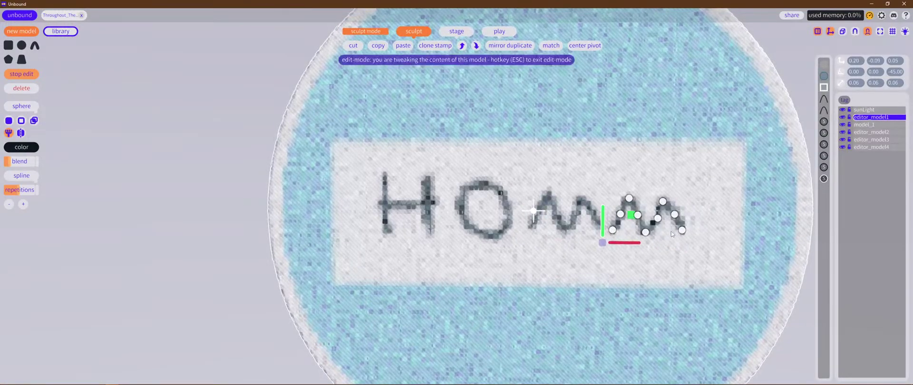
pyautogui.moveTo(612, 234); pyautogui.dragTo(614, 177, button='right')
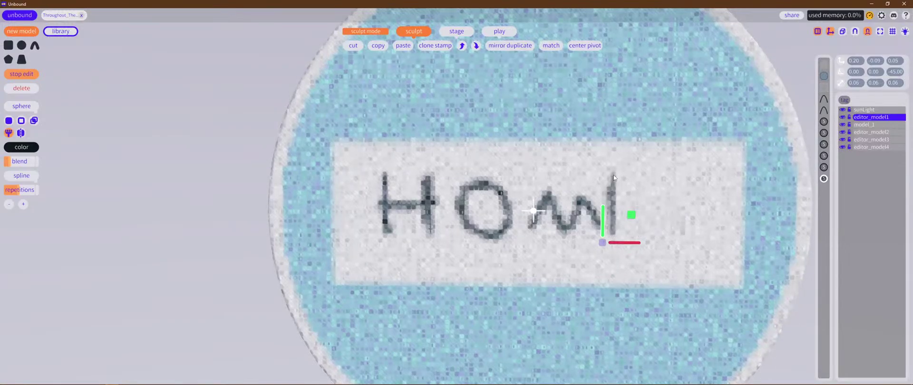
pyautogui.moveTo(631, 214); pyautogui.dragTo(650, 220)
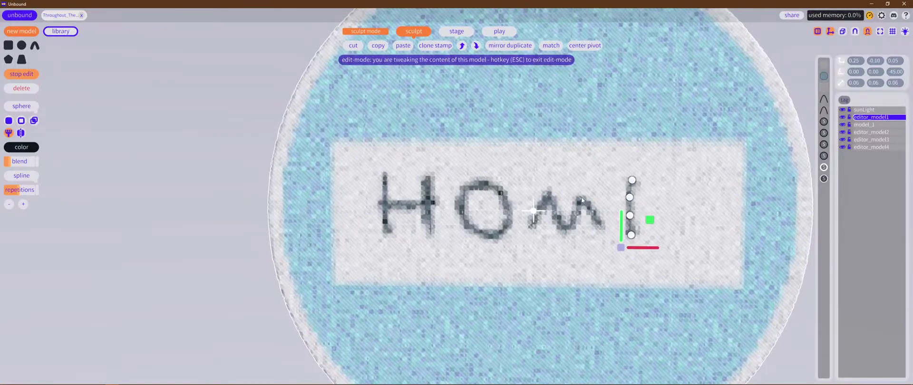
# Step: Duplicate the E's vertical stroke, rotate the copy to horizontal and move it up as the letter's top arm
pyautogui.click(378, 46)
pyautogui.click(403, 46)
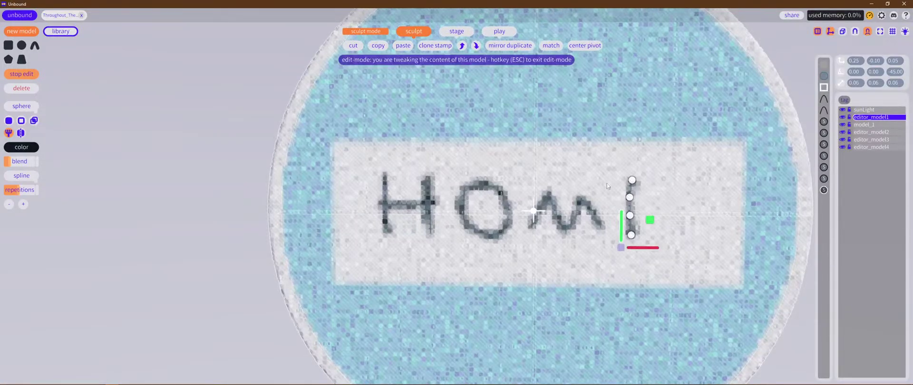
pyautogui.press('e')
pyautogui.moveTo(639, 227); pyautogui.dragTo(661, 256)
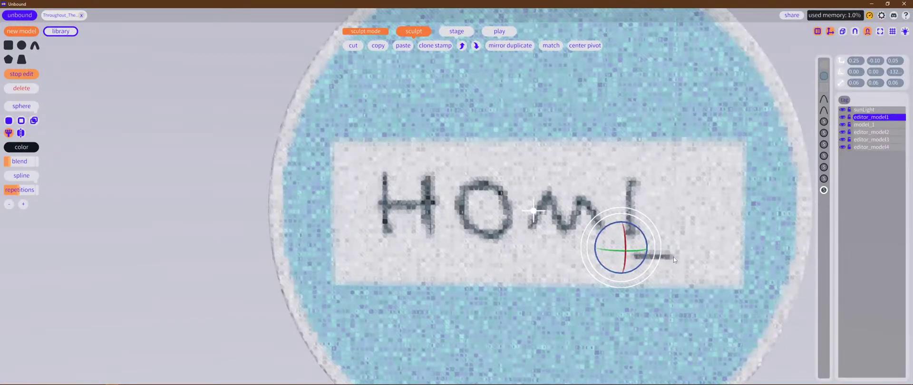
pyautogui.press('w')
pyautogui.moveTo(651, 221)
pyautogui.mouseDown()
pyautogui.moveTo(660, 151)
pyautogui.moveTo(652, 150)
pyautogui.mouseUp()
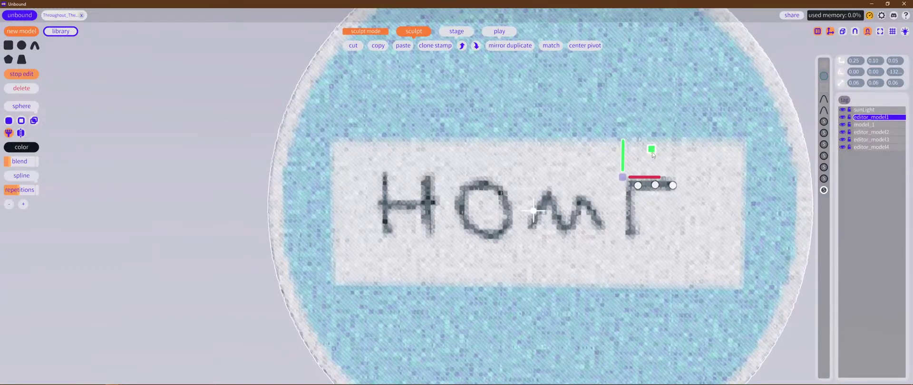
# Step: Duplicate the E's top arm twice and move the copies down as the middle and bottom arms
pyautogui.click(378, 46)
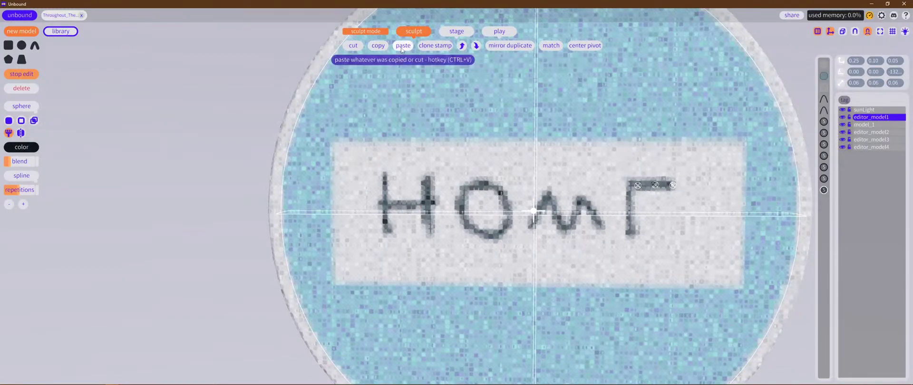
pyautogui.moveTo(625, 151); pyautogui.dragTo(625, 174)
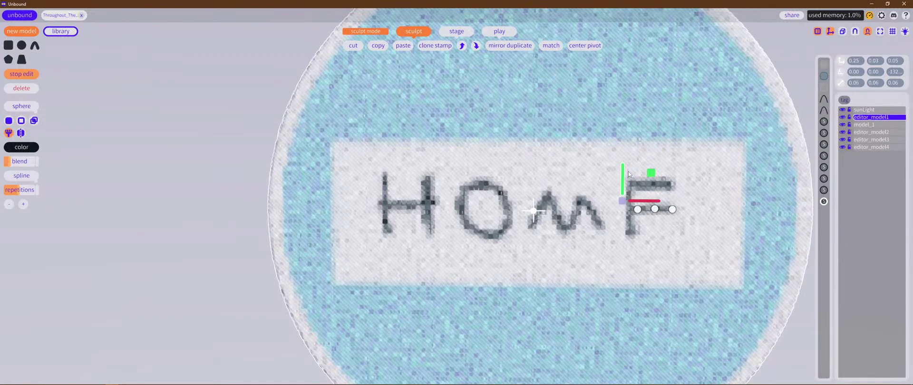
pyautogui.click(382, 49)
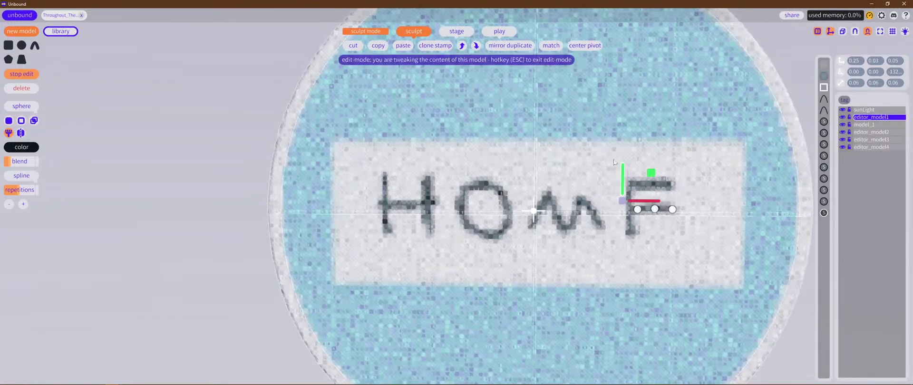
pyautogui.moveTo(625, 175); pyautogui.dragTo(632, 198)
pyautogui.click(630, 206)
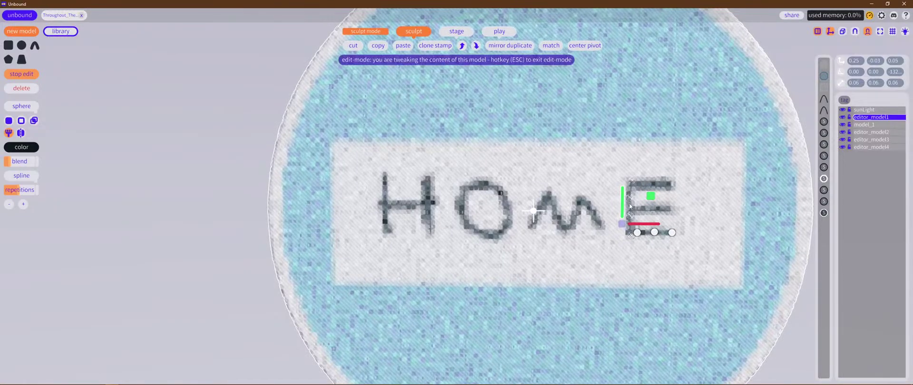
# Step: Reshape the M by moving its spline points, raising both peaks and lowering the feet to match the other letters' height
pyautogui.click(582, 196)
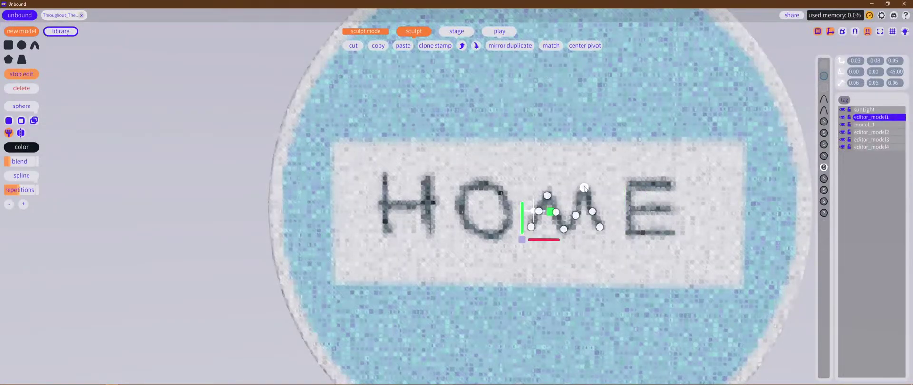
pyautogui.click(584, 186)
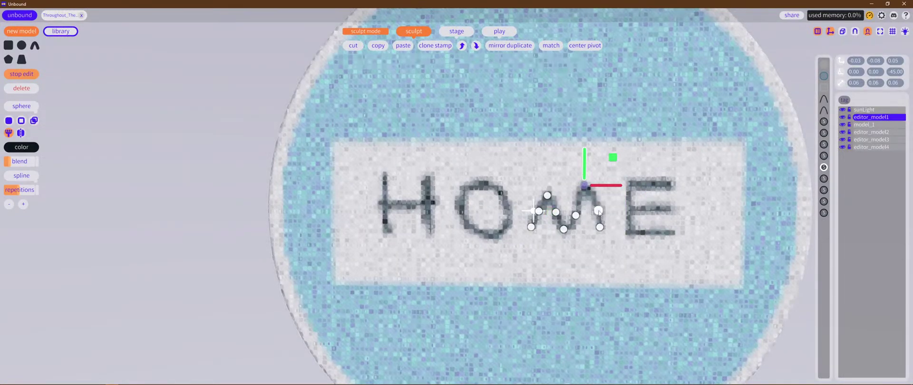
pyautogui.click(600, 226)
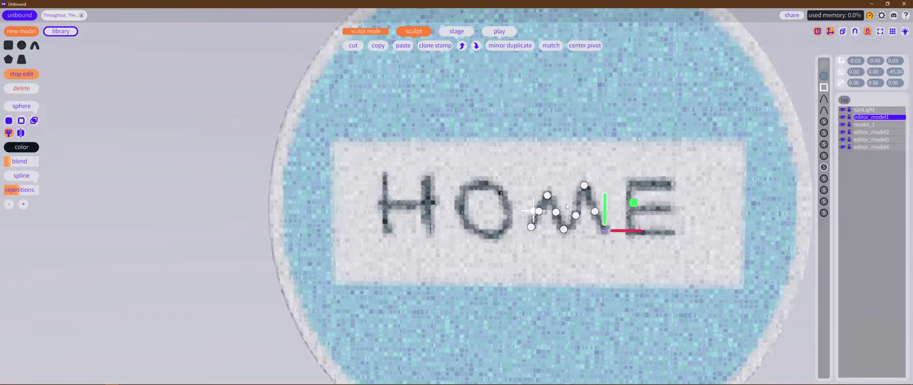
pyautogui.moveTo(548, 198); pyautogui.dragTo(550, 187)
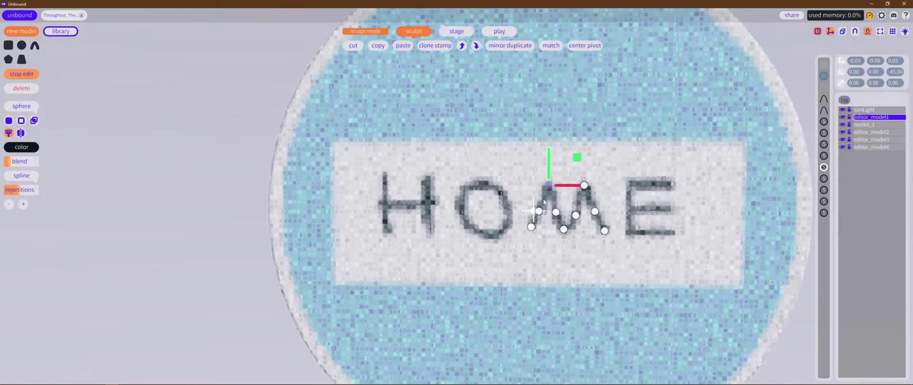
pyautogui.moveTo(531, 227); pyautogui.dragTo(532, 235)
pyautogui.click(532, 234)
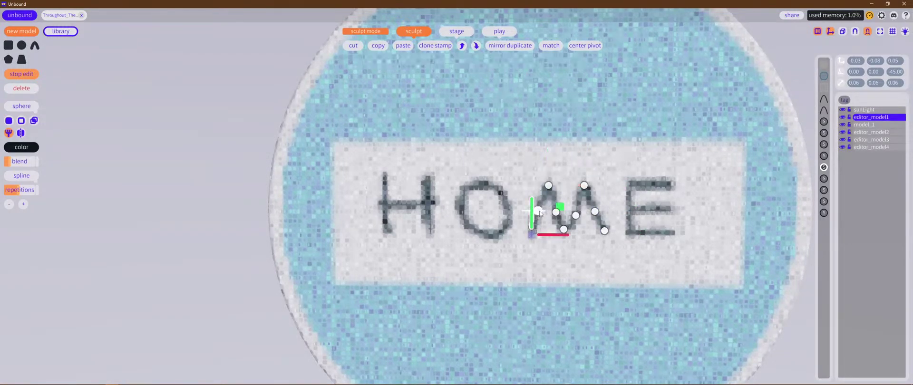
pyautogui.click(556, 212)
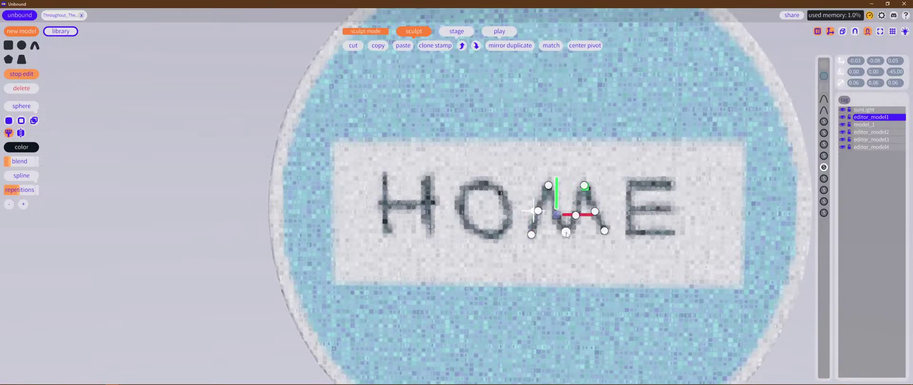
pyautogui.click(566, 232)
pyautogui.click(576, 214)
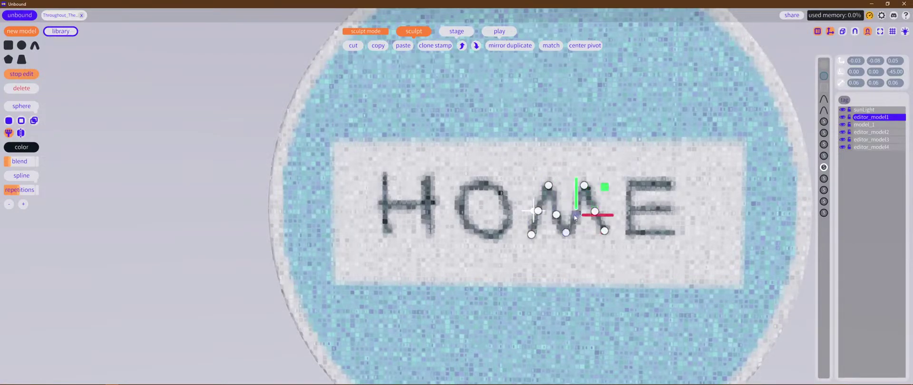
pyautogui.click(547, 183)
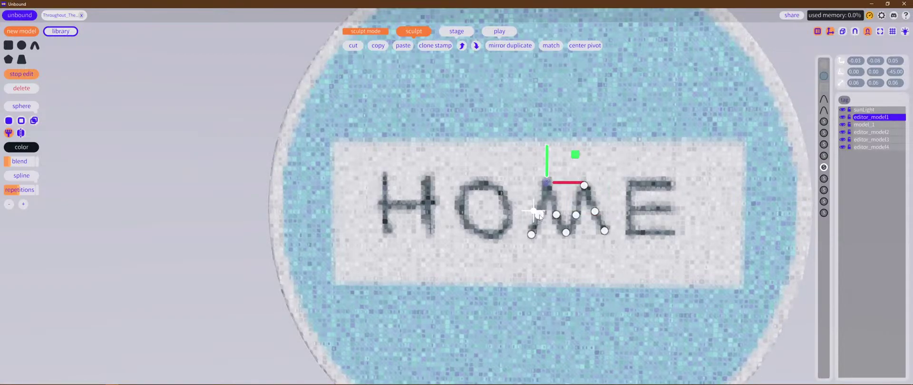
pyautogui.click(539, 215)
# Step: Select the E's three horizontal arms together, scale them shorter and realign them with the vertical stroke
pyautogui.click(824, 202)
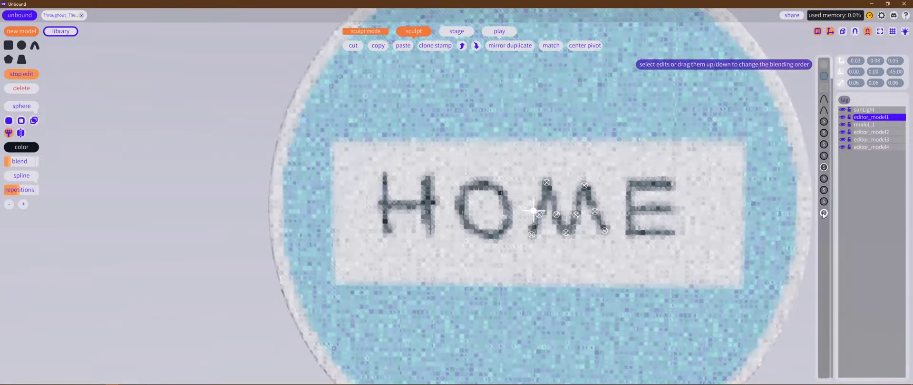
pyautogui.click(648, 180)
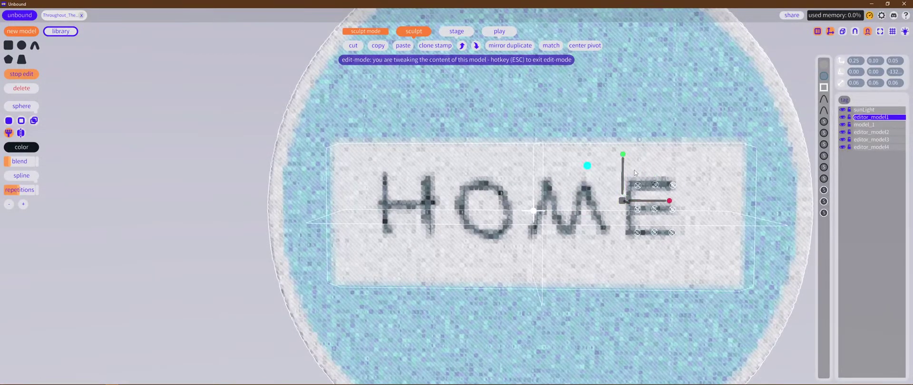
pyautogui.moveTo(588, 166)
pyautogui.mouseDown()
pyautogui.moveTo(594, 175)
pyautogui.moveTo(621, 174)
pyautogui.mouseUp()
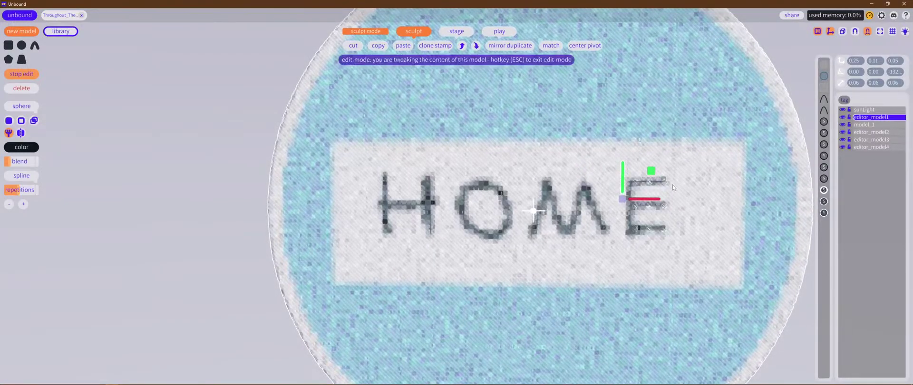
pyautogui.click(824, 179)
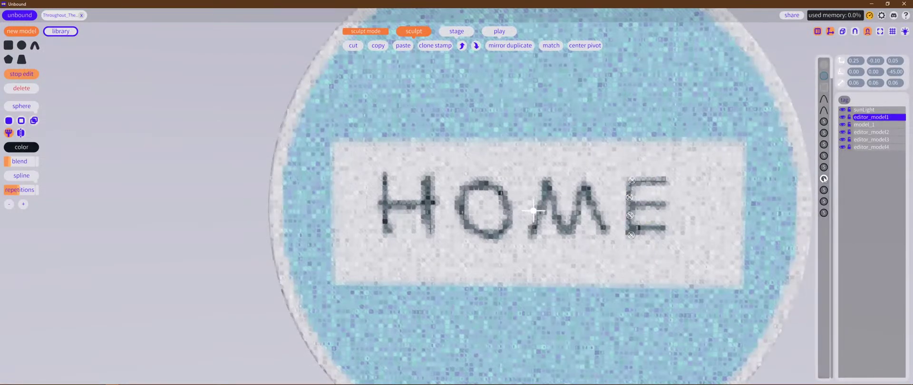
# Step: Scale the O down slightly and recentre it between the H and the M
pyautogui.click(824, 156)
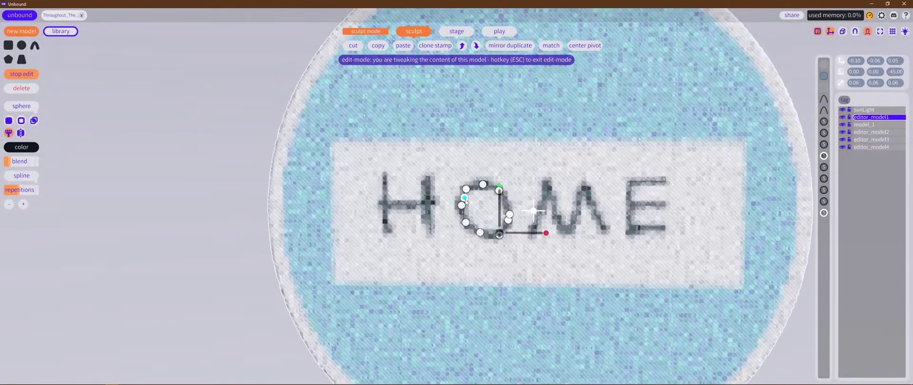
pyautogui.moveTo(465, 202); pyautogui.dragTo(471, 209)
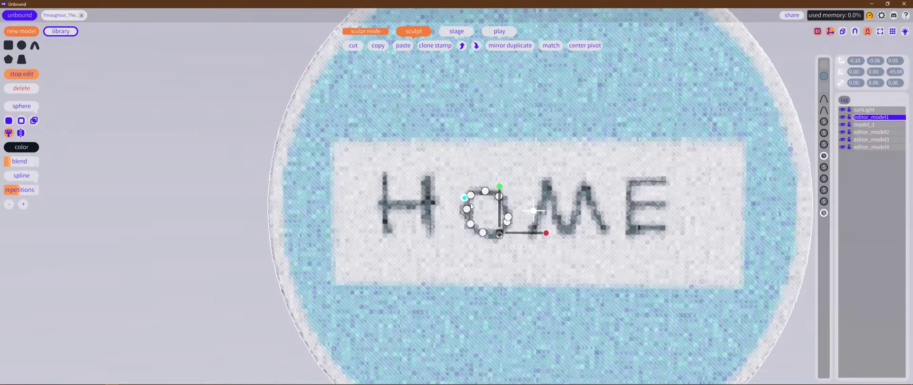
pyautogui.moveTo(526, 205); pyautogui.dragTo(523, 201)
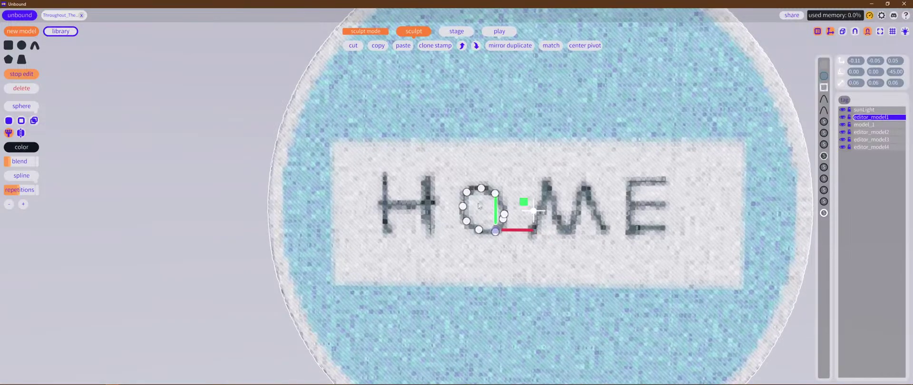
# Step: Pull the end points of the H's crossbar spline inward so they meet the two uprights
pyautogui.click(433, 204)
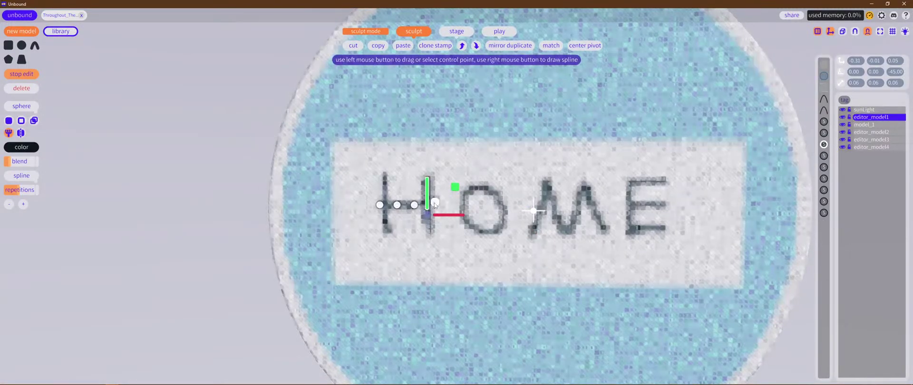
pyautogui.moveTo(457, 205)
pyautogui.mouseDown()
pyautogui.moveTo(405, 210)
pyautogui.moveTo(455, 206)
pyautogui.mouseUp()
pyautogui.click(432, 183)
pyautogui.click(495, 208)
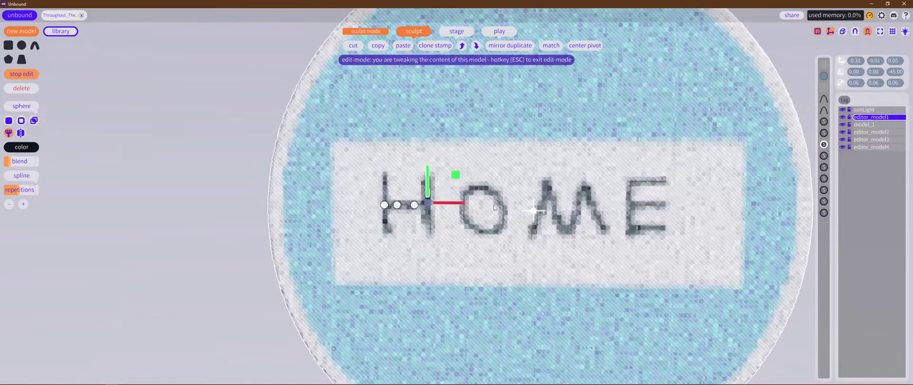
pyautogui.press('Escape')
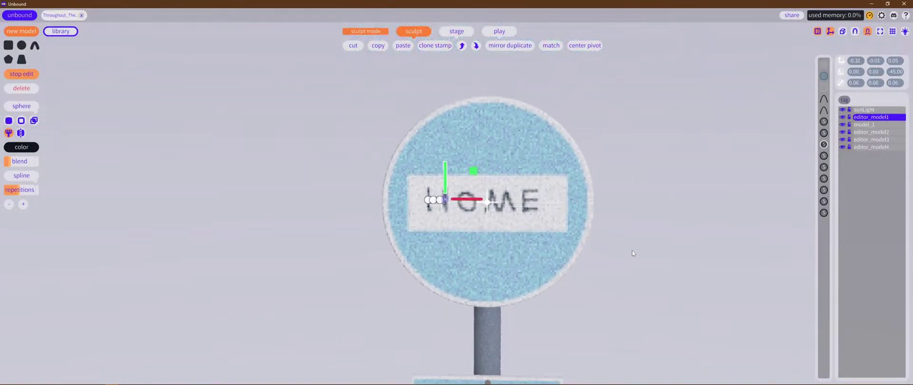
# Step: Save the Throughout_The_Forest scene to the local MyProject1 library
pyautogui.keyDown('alt'); pyautogui.moveTo(638, 194); pyautogui.dragTo(559, 169, button='right'); pyautogui.keyUp('alt')
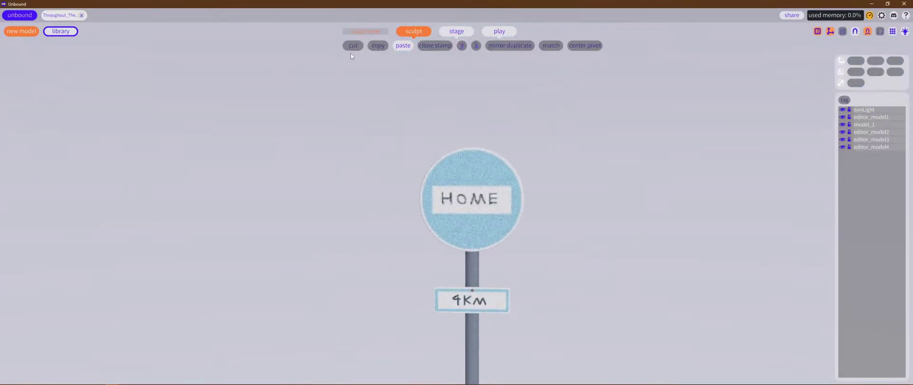
pyautogui.click(60, 32)
pyautogui.click(81, 102)
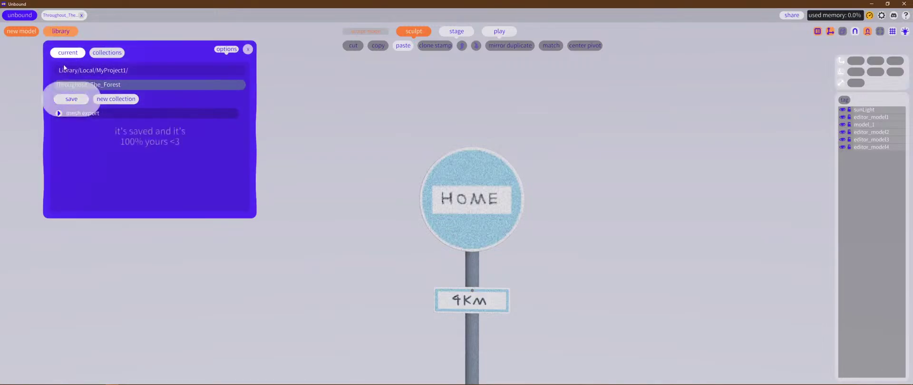
pyautogui.click(61, 32)
# Step: Select all the HOME letter shapes on the round sign and shift them slightly right and down to centre them on the white bar
pyautogui.scroll(-3, 517, 226)
pyautogui.scroll(5, 516, 226)
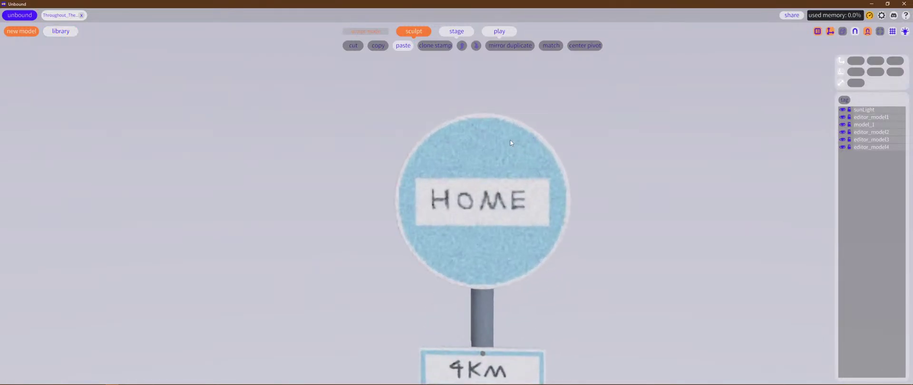
pyautogui.doubleClick(511, 204)
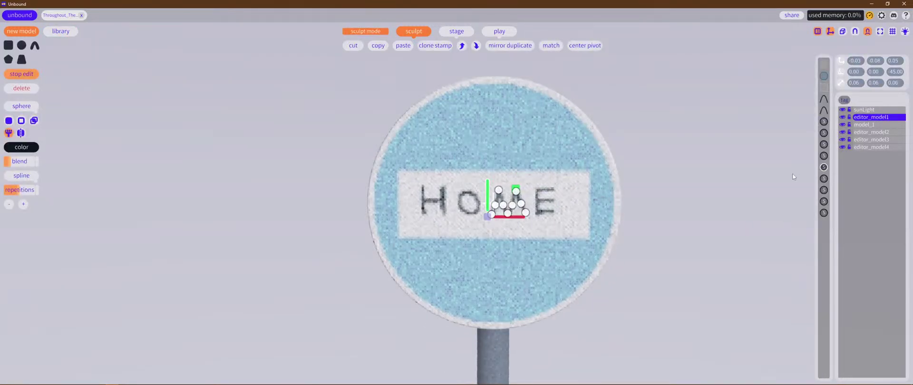
pyautogui.click(824, 122)
pyautogui.keyDown('shift'); pyautogui.click(824, 214); pyautogui.keyUp('shift')
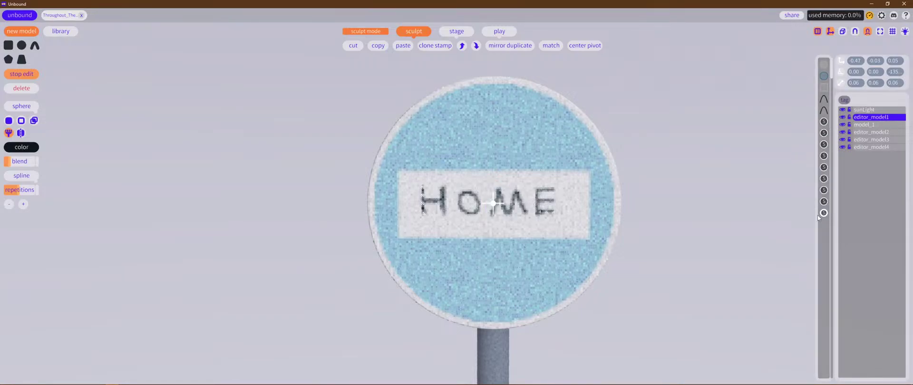
pyautogui.moveTo(520, 210); pyautogui.dragTo(521, 212)
pyautogui.moveTo(495, 181); pyautogui.dragTo(495, 183)
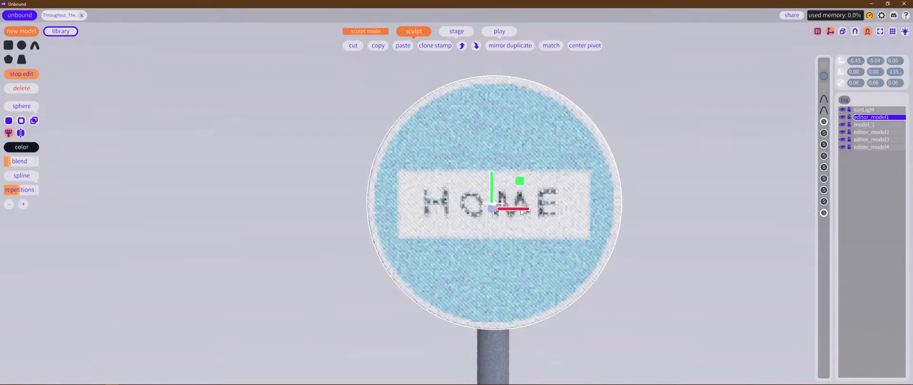
pyautogui.moveTo(521, 210); pyautogui.dragTo(524, 212)
pyautogui.click(711, 249)
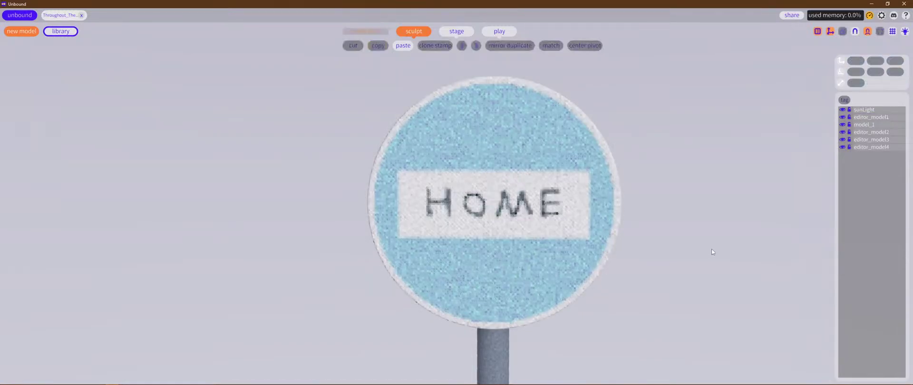
# Step: Increase the brightness jitter of the round HOME sign model
pyautogui.scroll(-8, 703, 245)
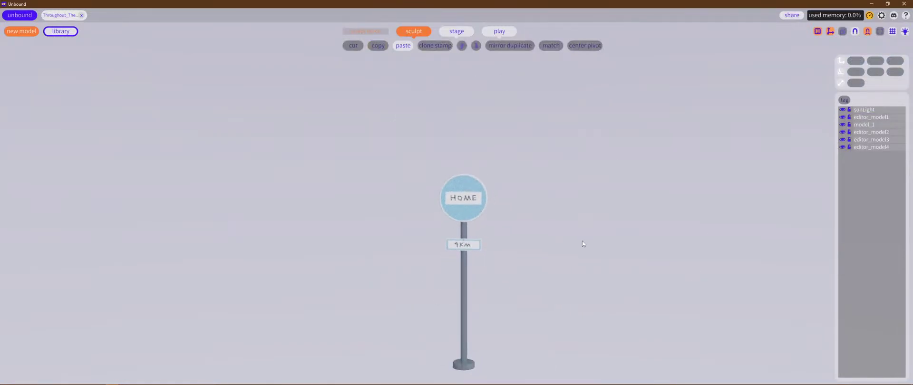
pyautogui.scroll(6, 568, 163)
pyautogui.scroll(-5, 634, 238)
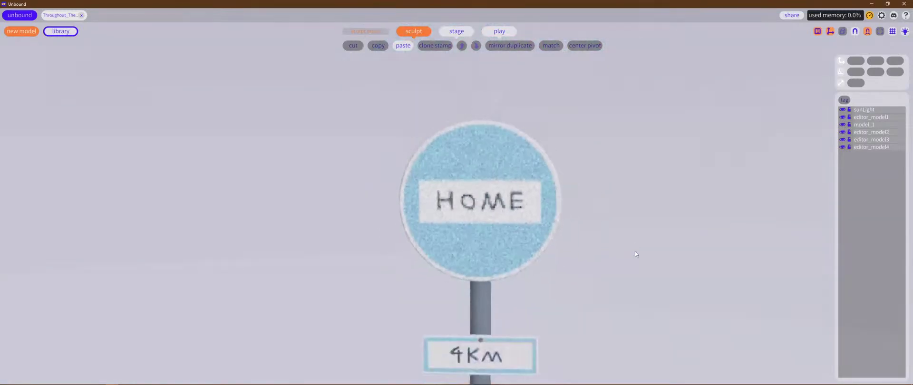
pyautogui.scroll(5, 635, 252)
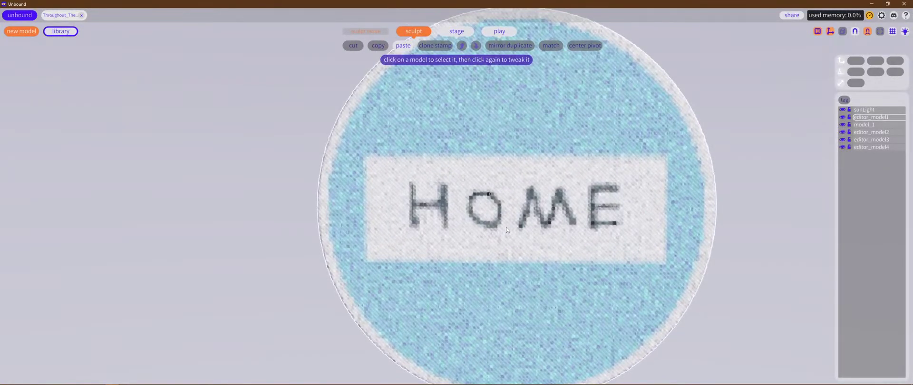
pyautogui.scroll(-6, 621, 210)
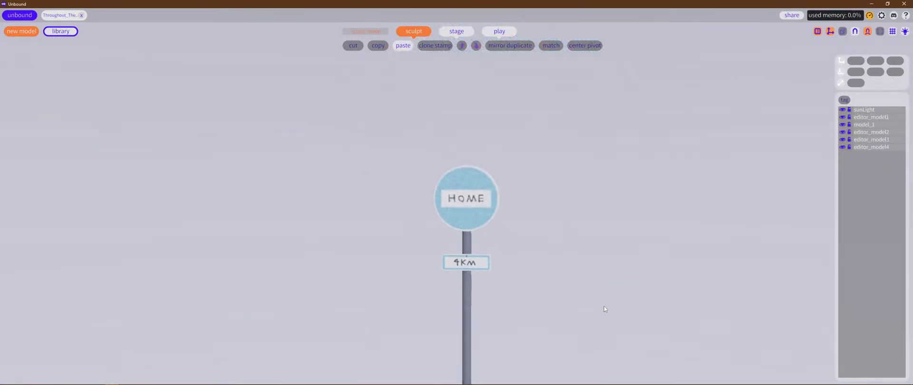
pyautogui.moveTo(577, 267)
pyautogui.mouseDown(button='middle')
pyautogui.moveTo(649, 273)
pyautogui.moveTo(640, 307)
pyautogui.moveTo(579, 261)
pyautogui.mouseUp(button='middle')
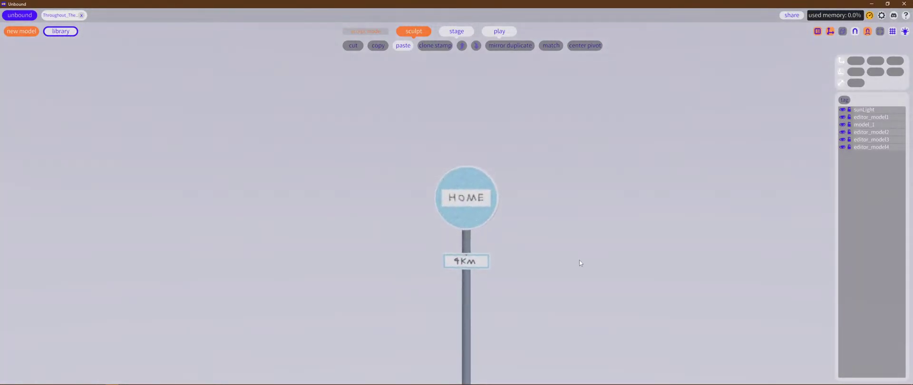
pyautogui.scroll(5, 546, 169)
pyautogui.click(512, 312)
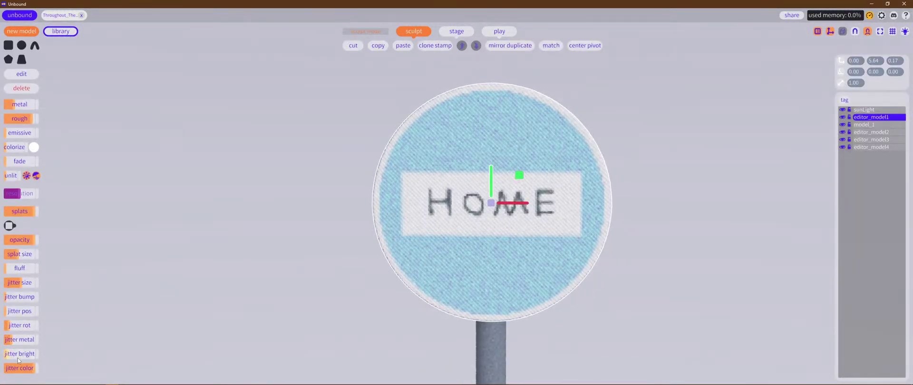
pyautogui.moveTo(18, 360)
pyautogui.mouseDown()
pyautogui.moveTo(32, 360)
pyautogui.moveTo(8, 355)
pyautogui.mouseUp()
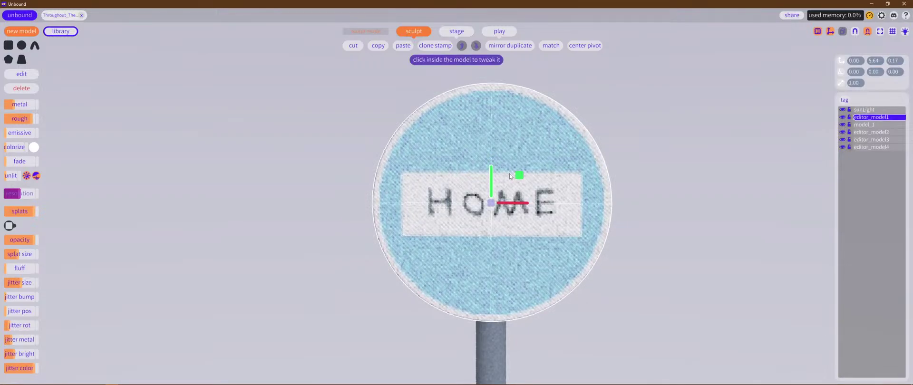
pyautogui.scroll(-6, 726, 151)
pyautogui.click(643, 209)
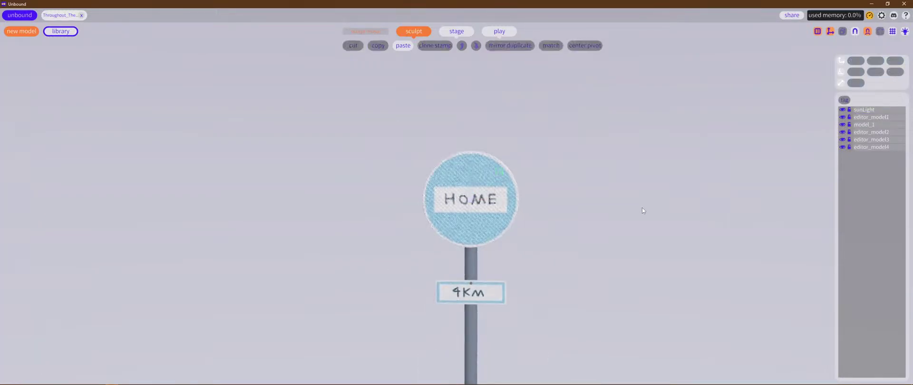
# Step: Open the 4KM plate for editing and select the spline of its letter M
pyautogui.moveTo(642, 209)
pyautogui.mouseDown(button='middle')
pyautogui.moveTo(387, 226)
pyautogui.moveTo(635, 228)
pyautogui.moveTo(617, 211)
pyautogui.moveTo(627, 207)
pyautogui.mouseUp(button='middle')
pyautogui.scroll(-5, 563, 198)
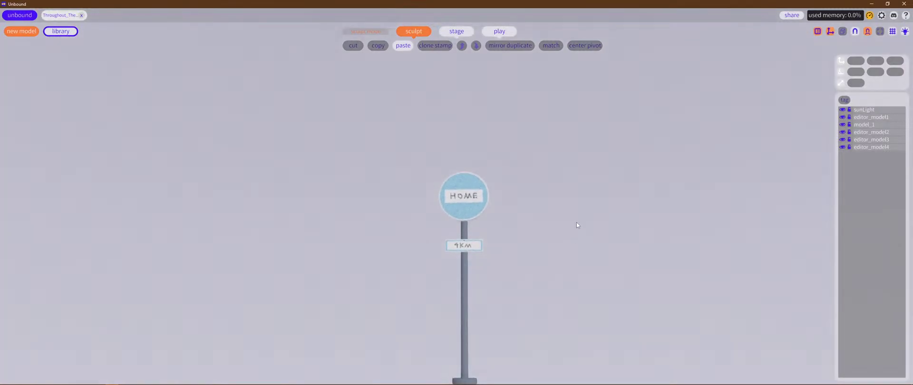
pyautogui.moveTo(576, 224); pyautogui.dragTo(450, 261, button='middle')
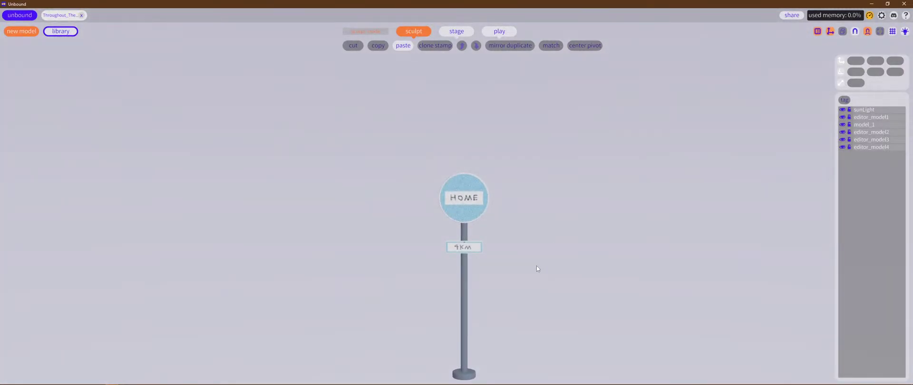
pyautogui.scroll(5, 536, 262)
pyautogui.moveTo(516, 287); pyautogui.dragTo(502, 188, button='middle')
pyautogui.scroll(6, 485, 159)
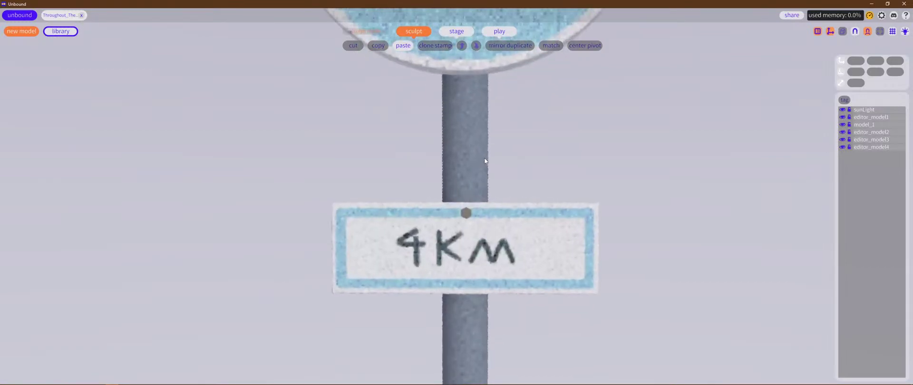
pyautogui.doubleClick(494, 267)
pyautogui.click(823, 144)
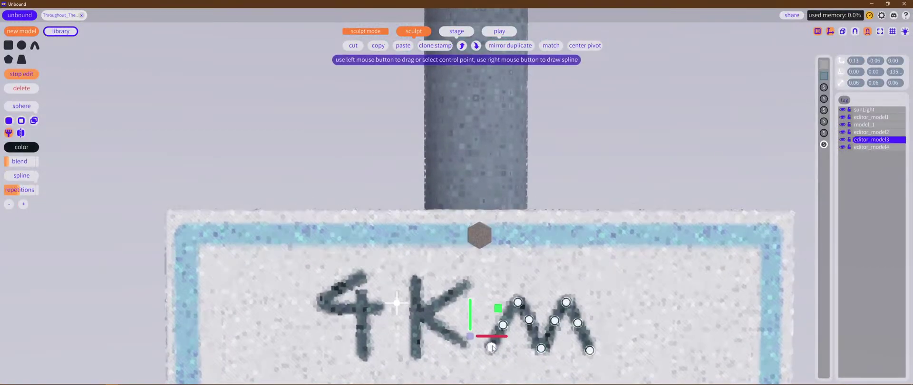
pyautogui.moveTo(492, 346); pyautogui.dragTo(504, 349)
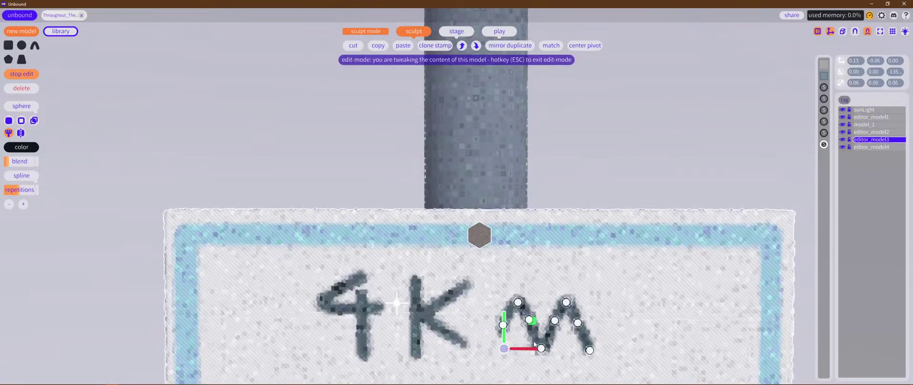
pyautogui.moveTo(561, 335); pyautogui.dragTo(583, 323, button='middle')
pyautogui.click(676, 306)
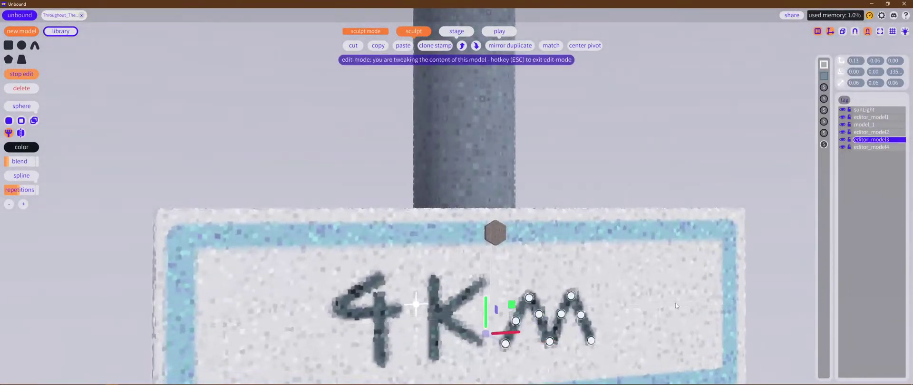
# Step: Select the plate's M spline again and move it away from the K toward the plate's right edge, to X 0.42
pyautogui.click(823, 144)
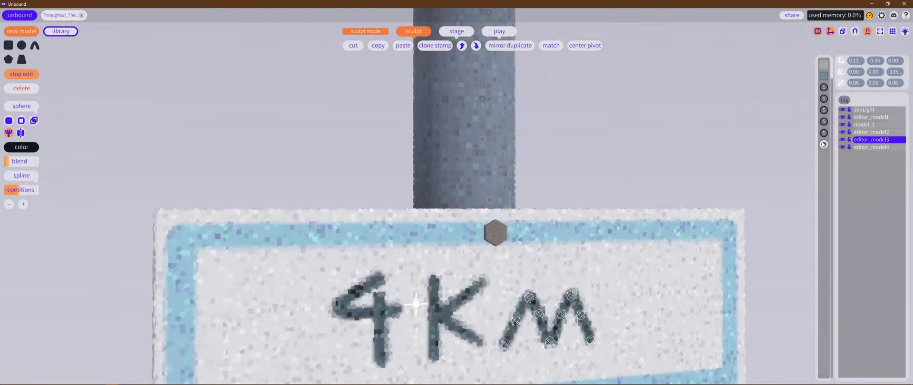
pyautogui.click(823, 144)
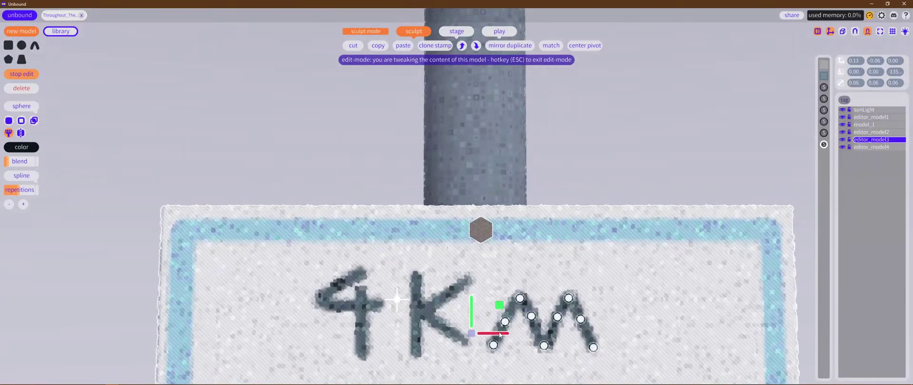
pyautogui.moveTo(499, 334); pyautogui.dragTo(663, 335)
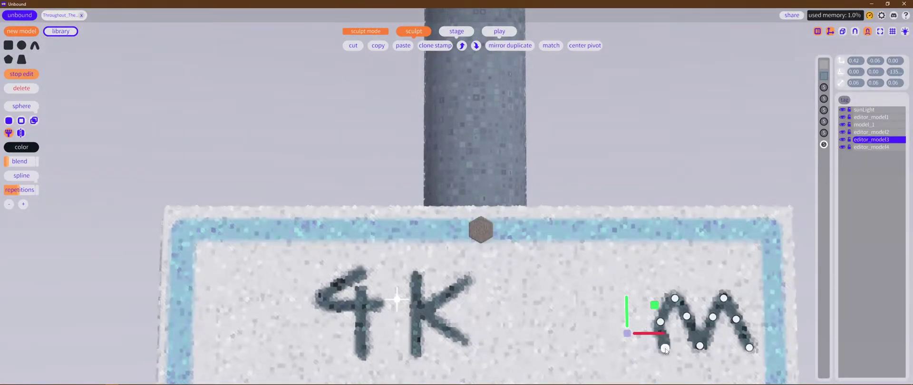
# Step: Straighten the M's outer legs by pulling their control points inward and adjust its two peaks
pyautogui.click(664, 350)
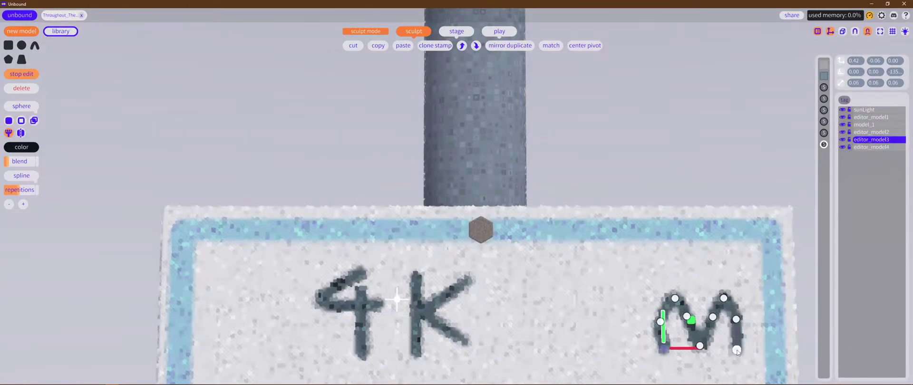
pyautogui.click(736, 320)
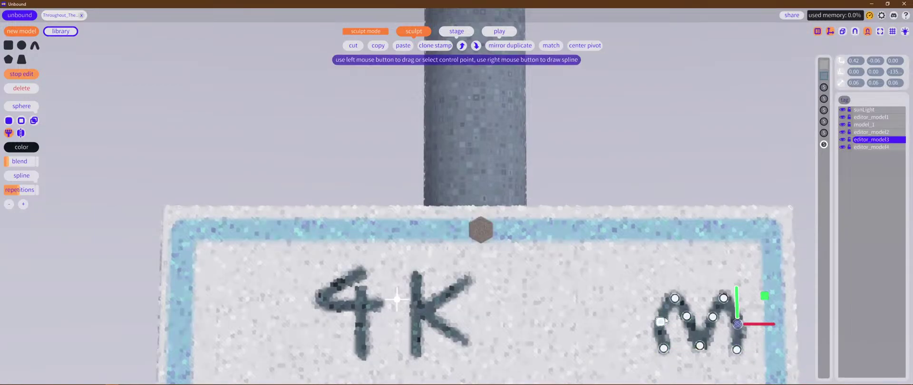
pyautogui.moveTo(674, 298); pyautogui.dragTo(669, 303)
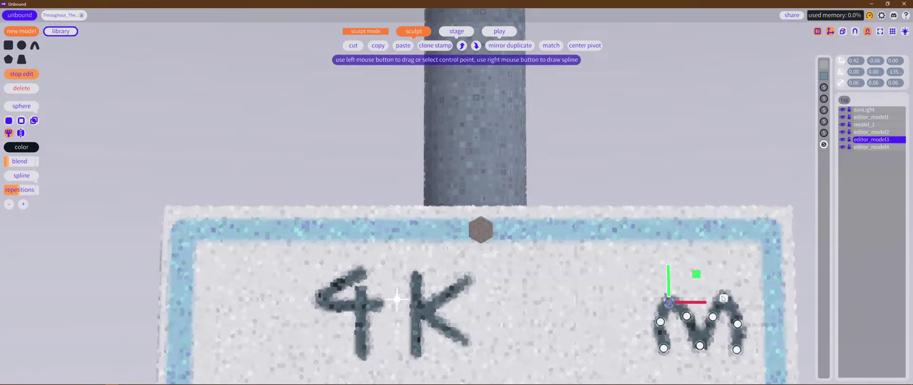
pyautogui.click(723, 298)
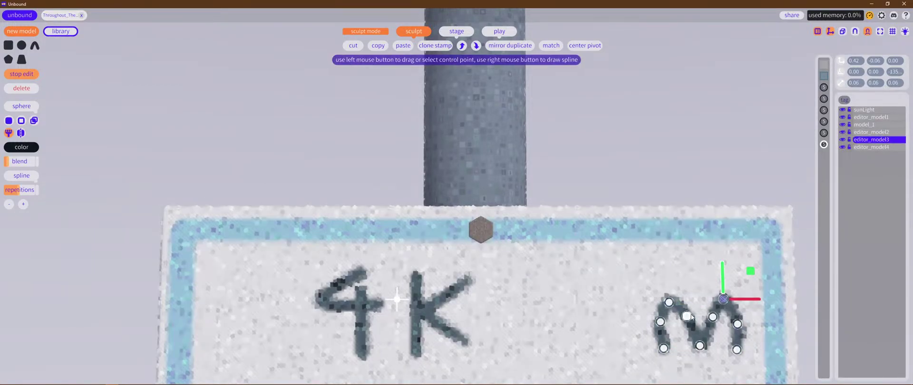
# Step: Pull the M's two inner control points together above the middle leg to form a lowercase m
pyautogui.moveTo(699, 343); pyautogui.dragTo(679, 352, button='middle')
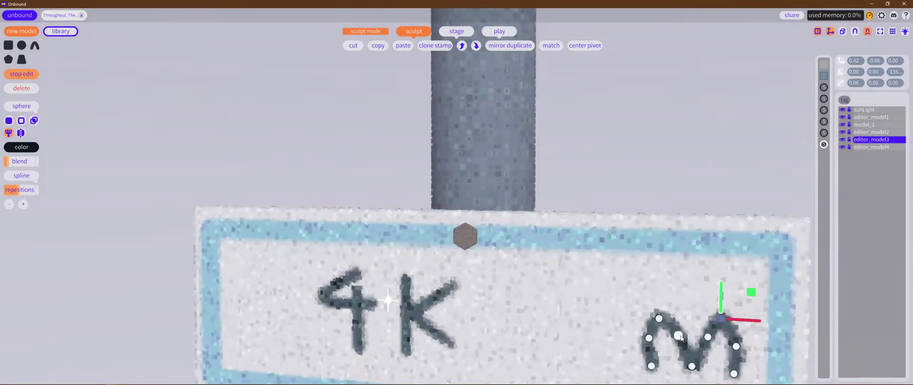
pyautogui.moveTo(678, 334)
pyautogui.mouseDown()
pyautogui.moveTo(694, 335)
pyautogui.moveTo(686, 335)
pyautogui.mouseUp()
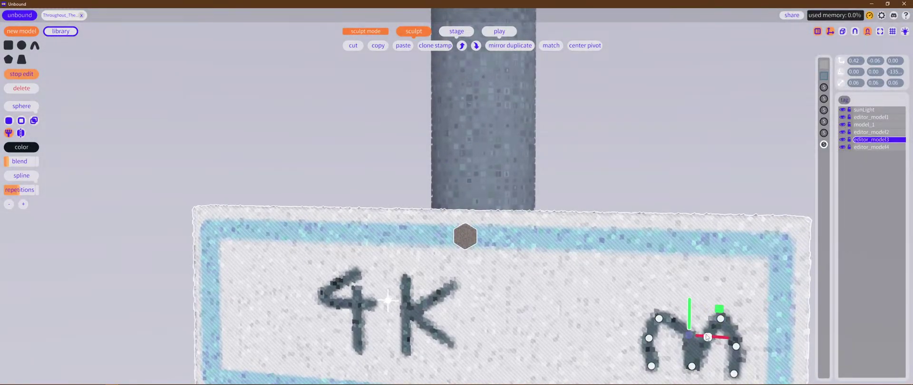
pyautogui.click(708, 337)
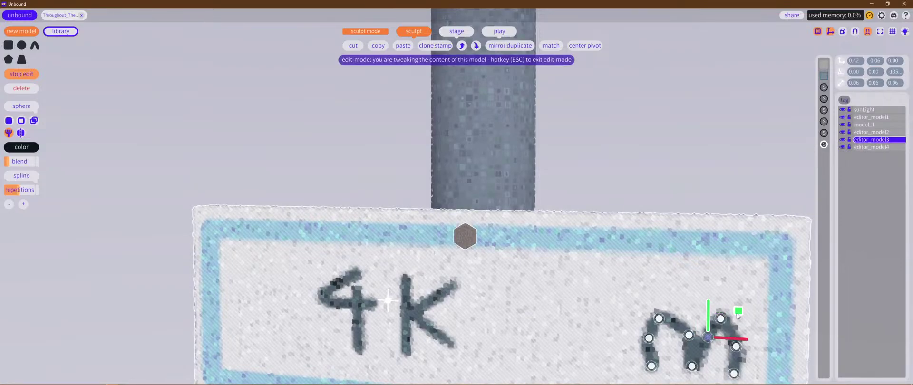
pyautogui.moveTo(738, 311); pyautogui.dragTo(728, 311)
# Step: Round the m's two shoulders and adjust the outer leg points, levelling the right leg's end with the other legs
pyautogui.moveTo(660, 320); pyautogui.dragTo(663, 320)
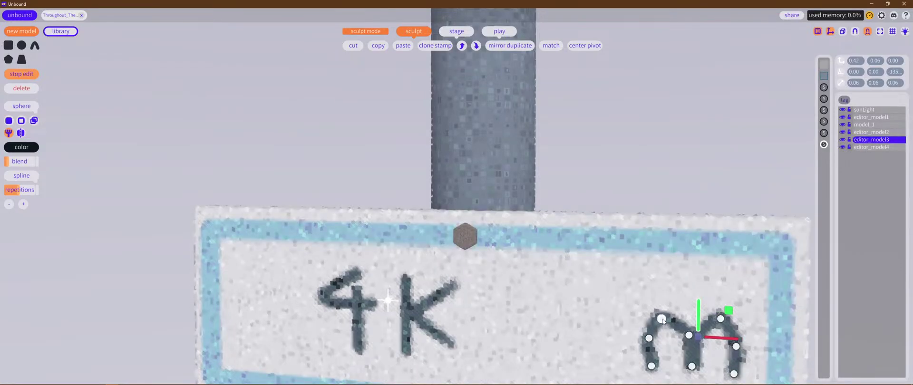
pyautogui.click(664, 318)
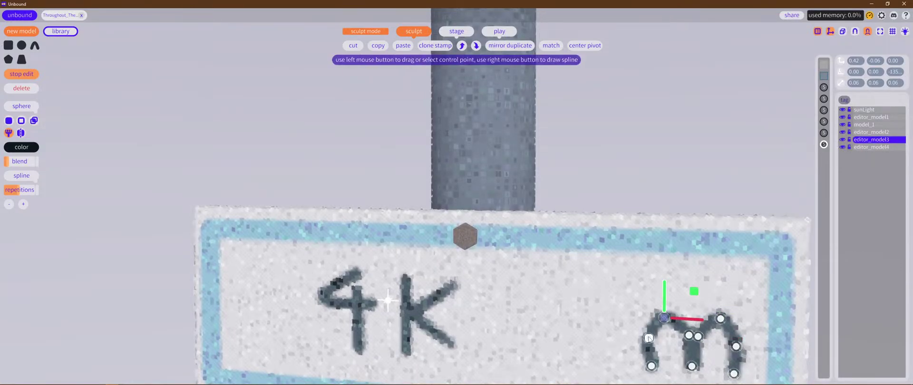
pyautogui.click(721, 319)
pyautogui.click(736, 347)
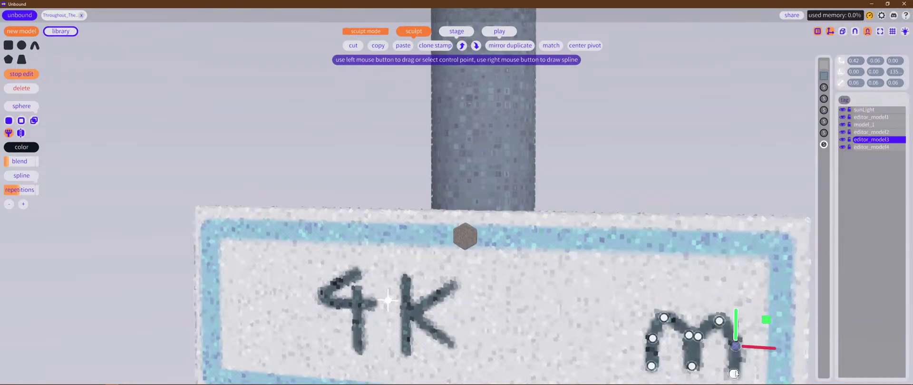
pyautogui.click(735, 369)
pyautogui.scroll(-4, 732, 364)
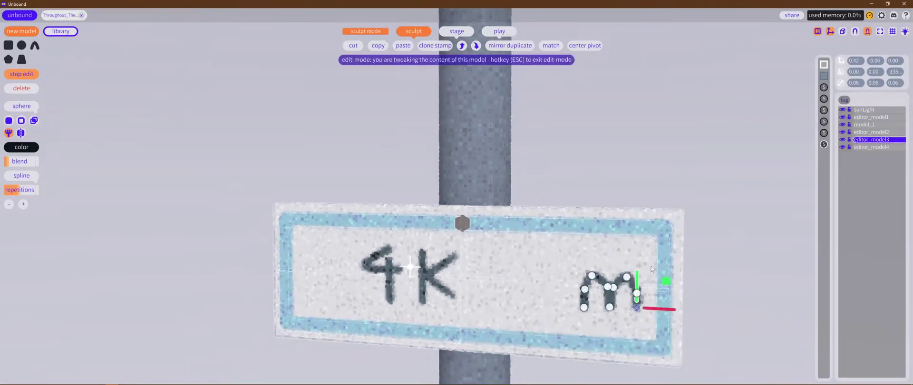
pyautogui.moveTo(695, 296); pyautogui.dragTo(705, 289, button='middle')
pyautogui.click(648, 279)
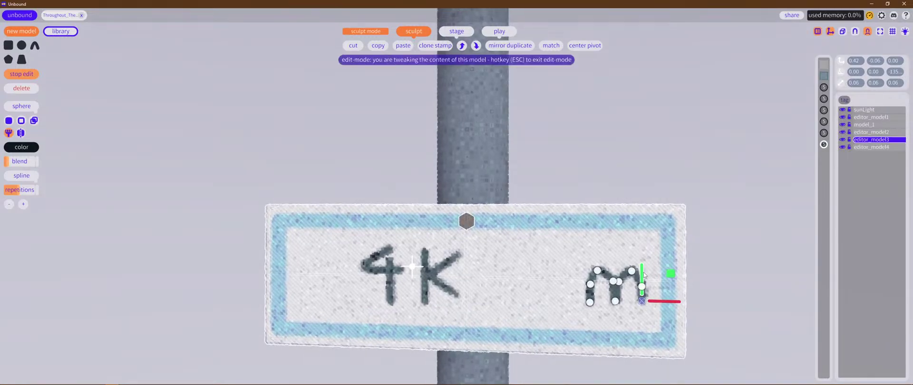
pyautogui.click(643, 277)
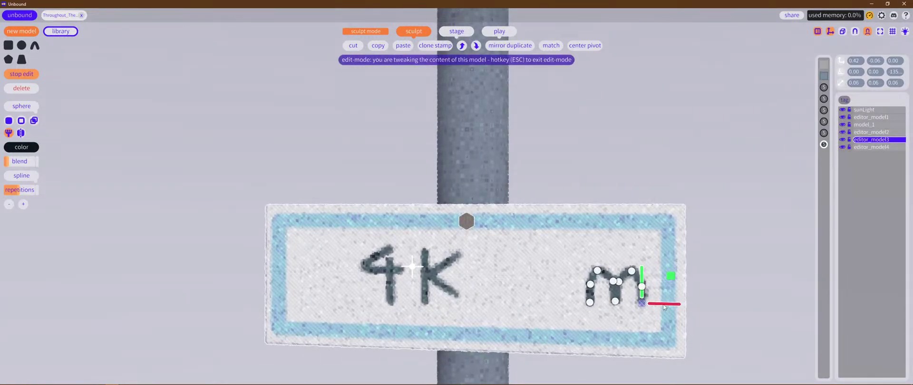
# Step: Level the bottoms of the m's middle and right legs by lowering their end control points slightly
pyautogui.scroll(3, 561, 178)
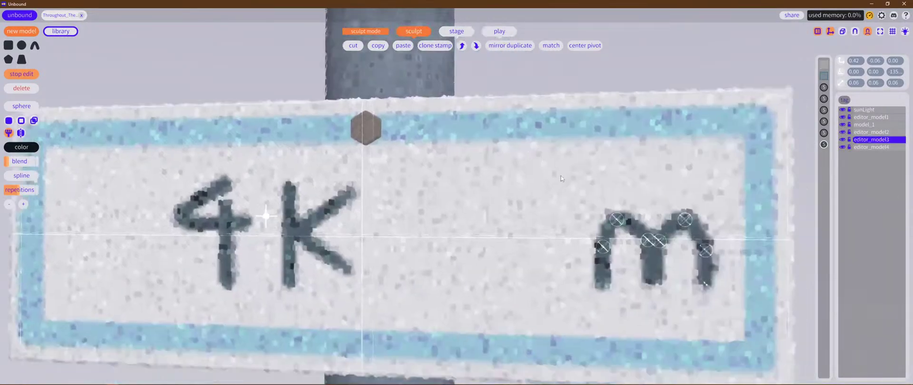
pyautogui.moveTo(560, 177); pyautogui.dragTo(537, 160, button='middle')
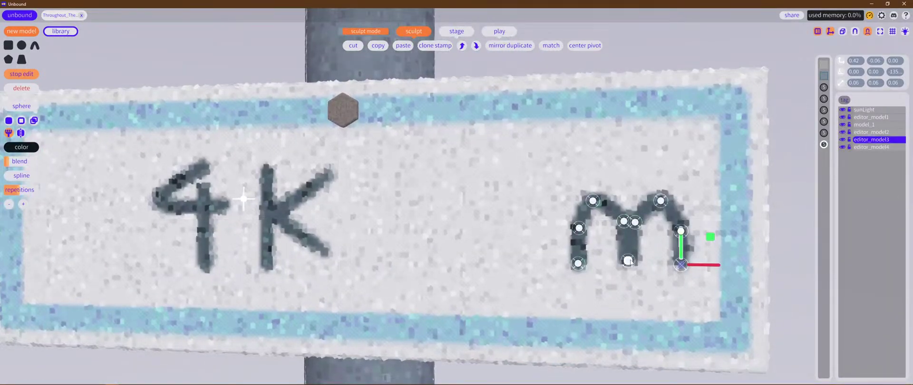
pyautogui.click(628, 260)
pyautogui.moveTo(630, 233); pyautogui.dragTo(630, 237)
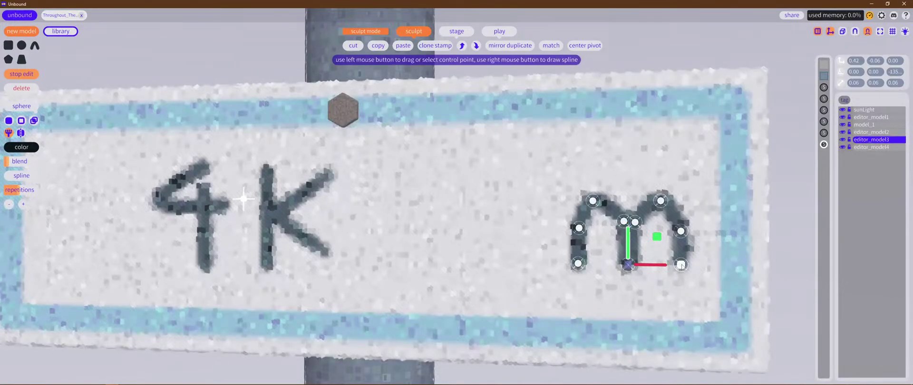
pyautogui.moveTo(681, 265); pyautogui.dragTo(680, 267)
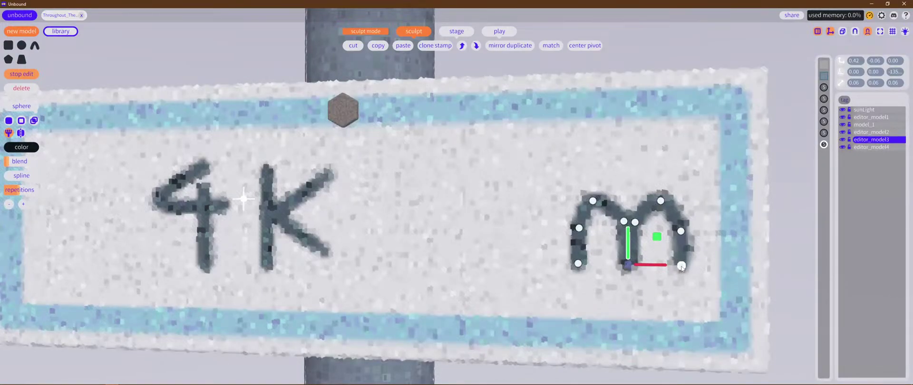
pyautogui.click(681, 231)
# Step: Select the whole m spline and move it back beside the K, to X 0.13
pyautogui.click(823, 145)
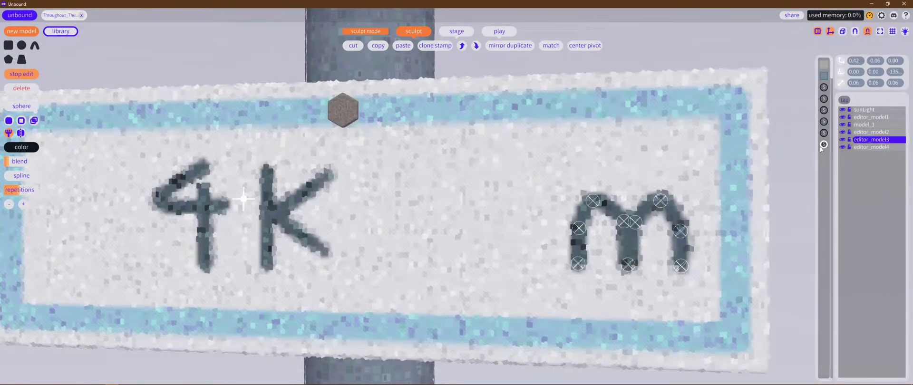
pyautogui.moveTo(556, 215); pyautogui.dragTo(363, 210)
pyautogui.scroll(-5, 639, 264)
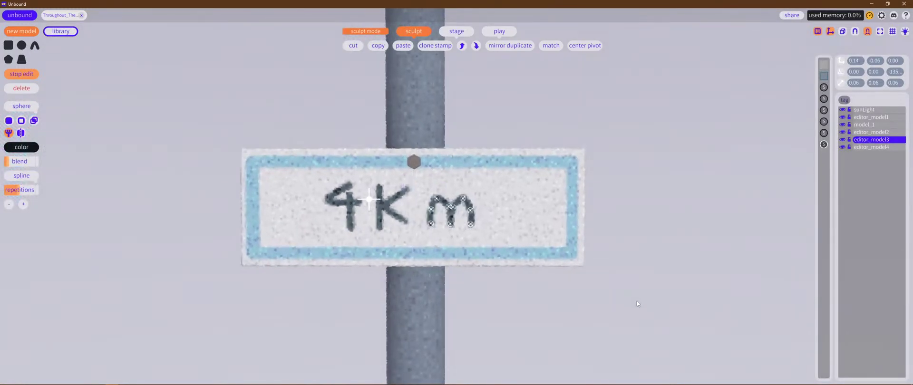
pyautogui.press('r')
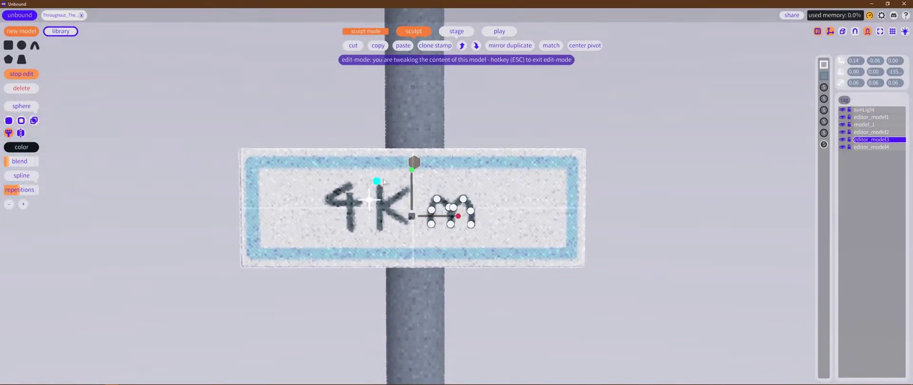
pyautogui.moveTo(377, 181); pyautogui.dragTo(381, 176)
pyautogui.press('w')
pyautogui.moveTo(440, 190); pyautogui.dragTo(435, 190)
# Step: Shorten the vertical stems of the K and the 4 from below to match the m's baseline
pyautogui.moveTo(417, 256); pyautogui.dragTo(478, 263, button='middle')
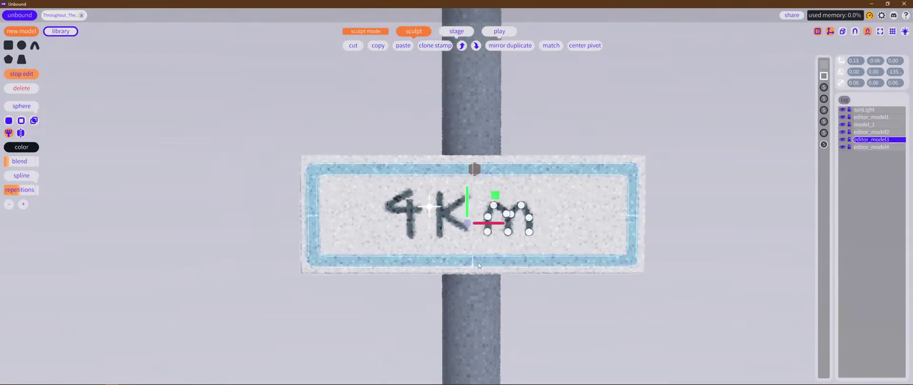
pyautogui.scroll(5, 478, 263)
pyautogui.scroll(-2, 467, 219)
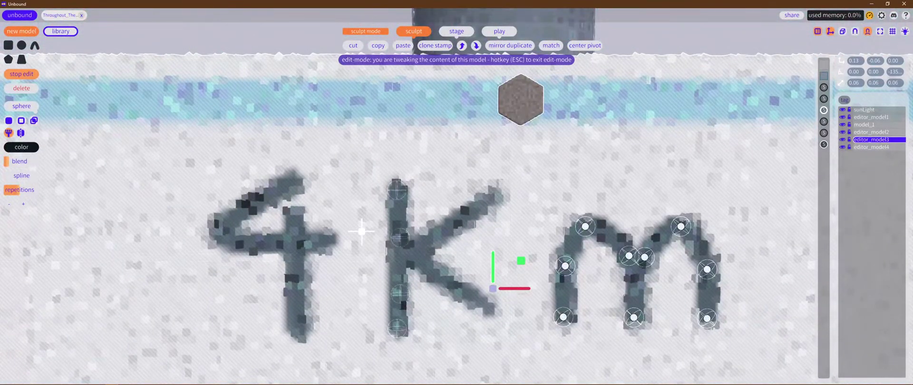
pyautogui.click(824, 110)
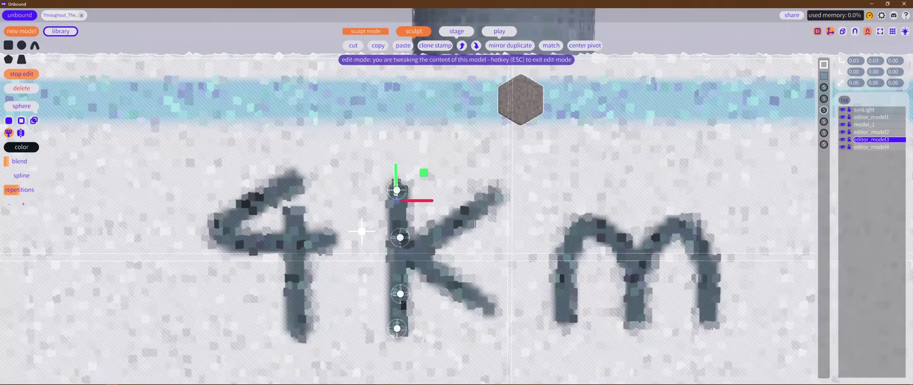
pyautogui.moveTo(397, 308); pyautogui.dragTo(397, 299)
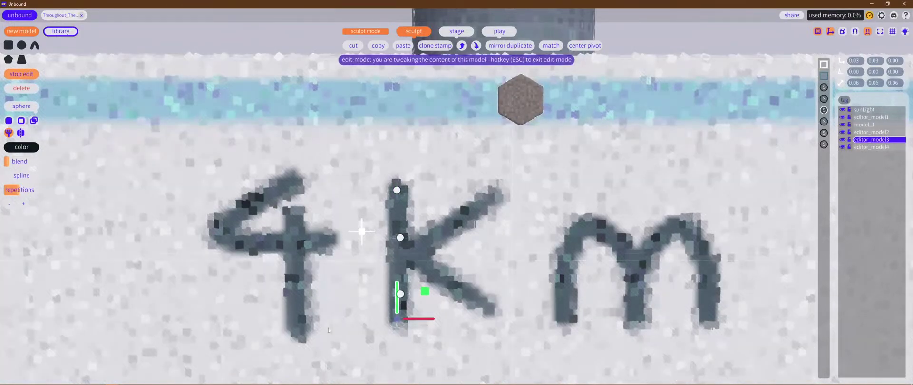
pyautogui.click(305, 333)
pyautogui.click(300, 330)
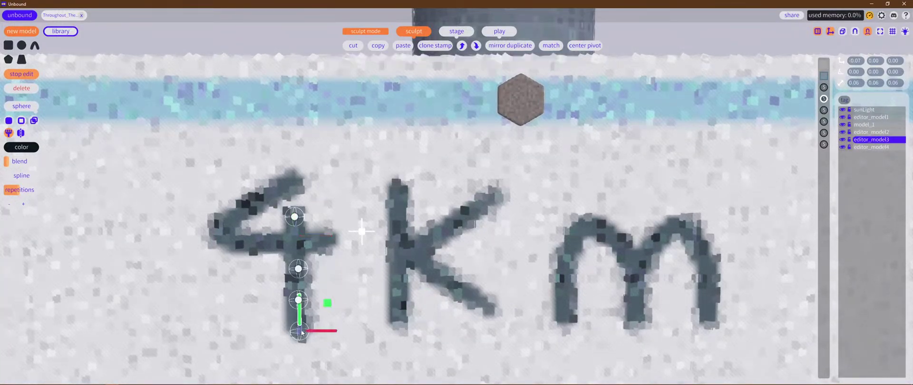
pyautogui.moveTo(300, 312); pyautogui.dragTo(304, 301)
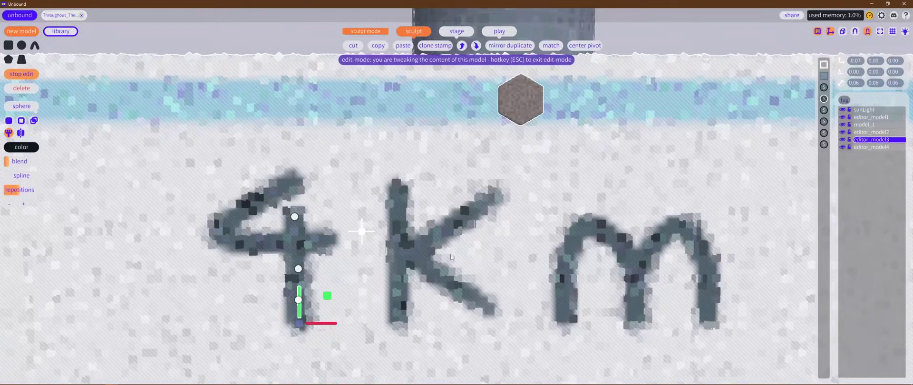
# Step: Select the K's strokes together and shift them slightly toward the m and down, with the stem at X 0.05, Y 0.02
pyautogui.scroll(-8, 455, 312)
pyautogui.scroll(-2, 455, 318)
pyautogui.scroll(5, 455, 326)
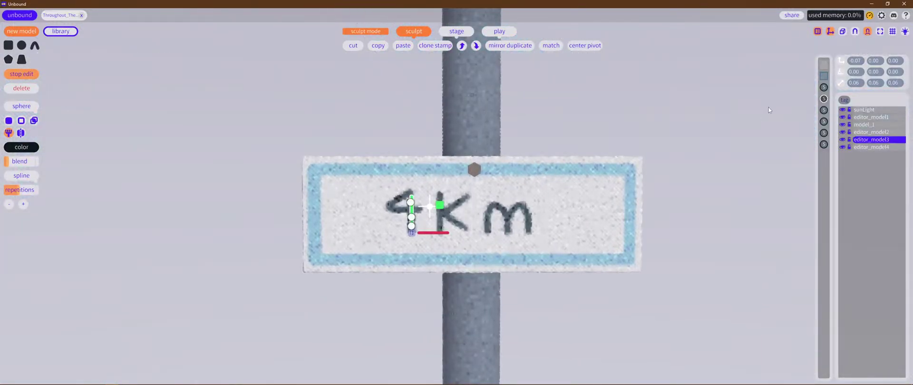
pyautogui.keyDown('shift'); pyautogui.click(825, 122); pyautogui.keyUp('shift')
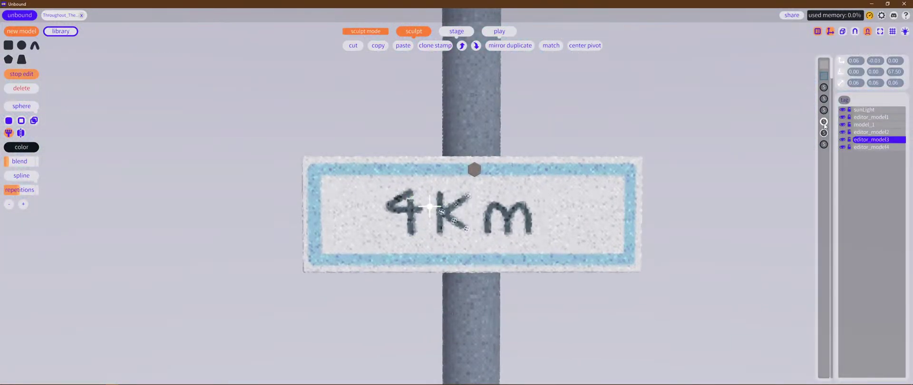
pyautogui.keyDown('shift'); pyautogui.click(824, 111); pyautogui.keyUp('shift')
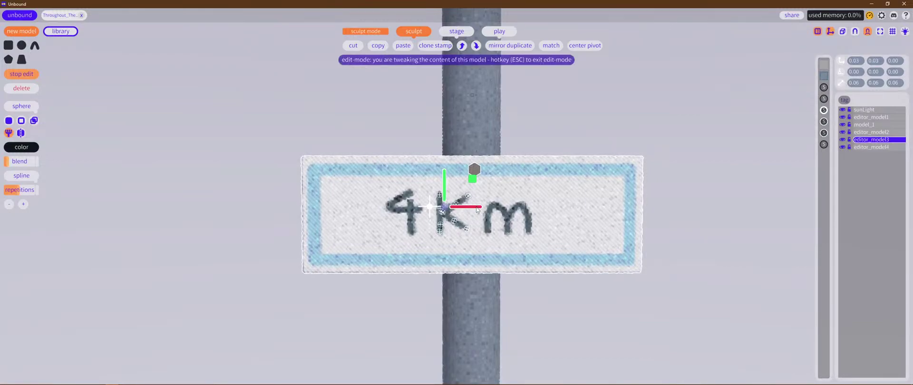
pyautogui.moveTo(477, 209); pyautogui.dragTo(482, 210)
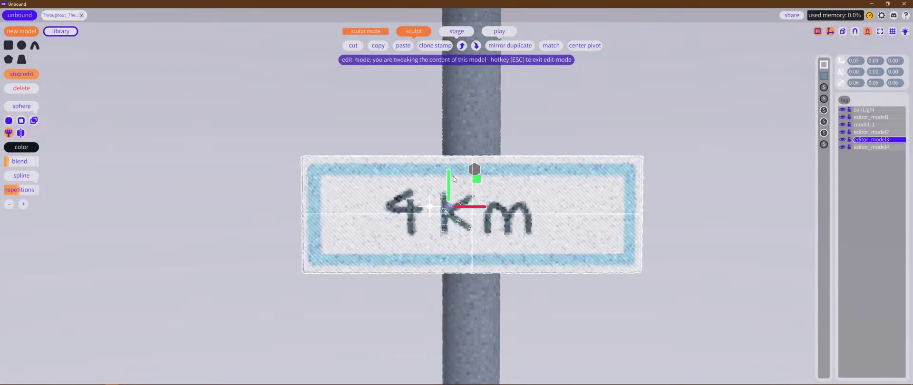
pyautogui.moveTo(449, 178); pyautogui.dragTo(450, 181)
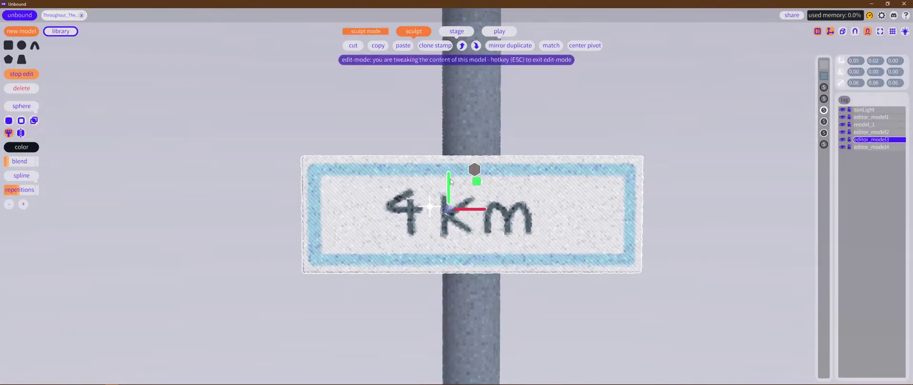
# Step: Leave the plate's edit mode and save the scene as Throughout_The_Forest
pyautogui.keyDown('alt'); pyautogui.moveTo(685, 193); pyautogui.dragTo(689, 268, button='right'); pyautogui.keyUp('alt')
pyautogui.doubleClick(689, 269)
pyautogui.keyDown('alt'); pyautogui.moveTo(622, 181); pyautogui.dragTo(603, 195, button='right'); pyautogui.keyUp('alt')
pyautogui.click(55, 34)
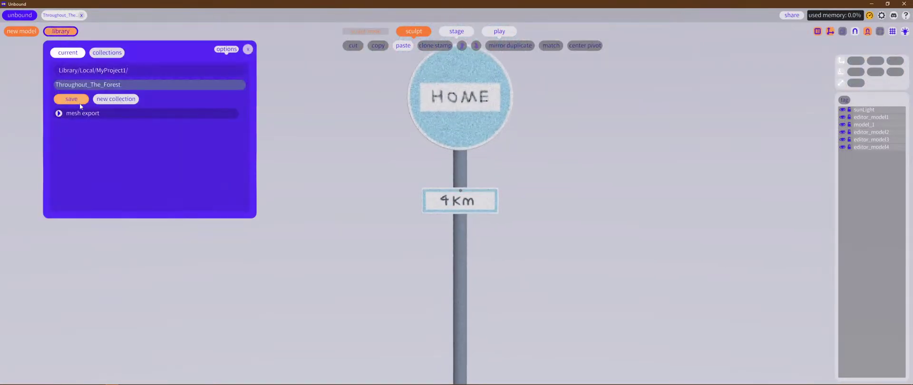
pyautogui.click(72, 99)
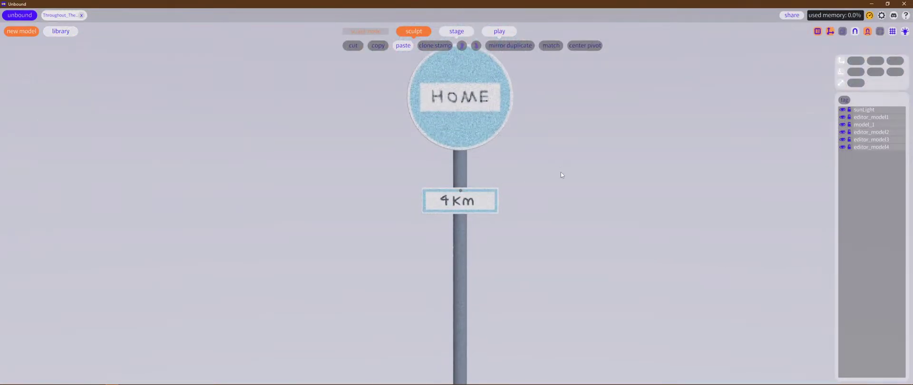
# Step: Open the pole's round base model for editing and add a sphere beside it
pyautogui.keyDown('alt'); pyautogui.moveTo(560, 172); pyautogui.dragTo(558, 231, button='right'); pyautogui.keyUp('alt')
pyautogui.keyDown('alt'); pyautogui.moveTo(558, 231); pyautogui.dragTo(517, 226); pyautogui.keyUp('alt')
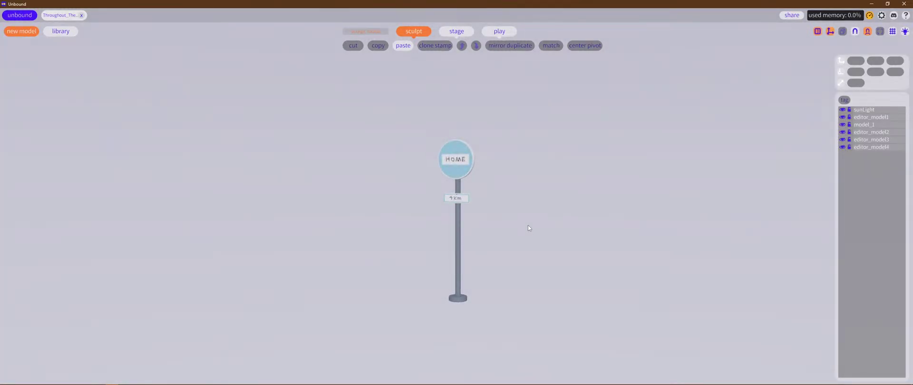
pyautogui.scroll(5, 521, 231)
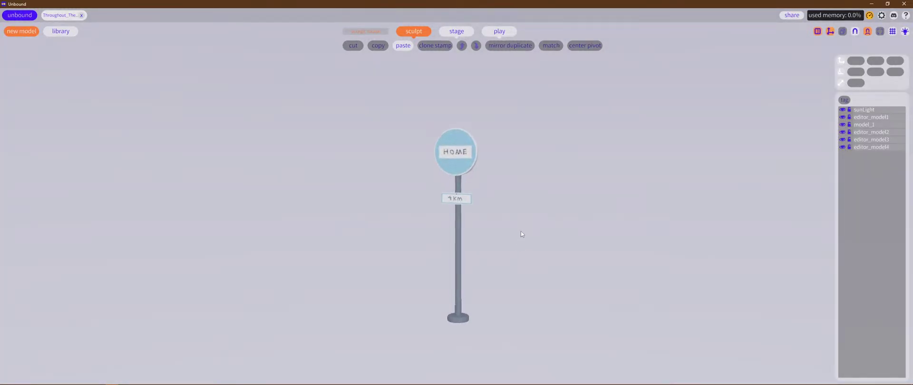
pyautogui.moveTo(574, 228); pyautogui.dragTo(597, 211, button='middle')
pyautogui.moveTo(426, 205); pyautogui.dragTo(614, 224, button='middle')
pyautogui.moveTo(473, 304); pyautogui.dragTo(492, 233, button='middle')
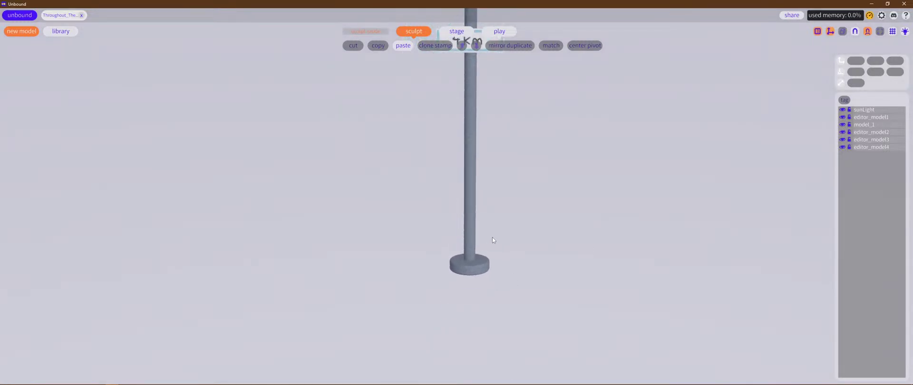
pyautogui.click(464, 266)
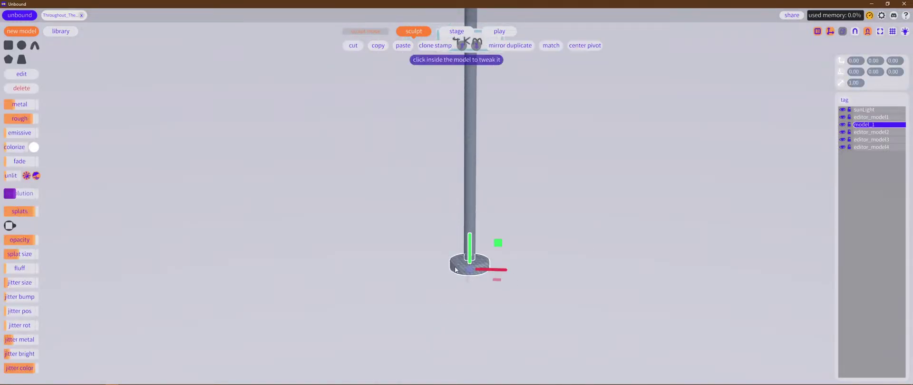
pyautogui.click(455, 269)
pyautogui.click(8, 32)
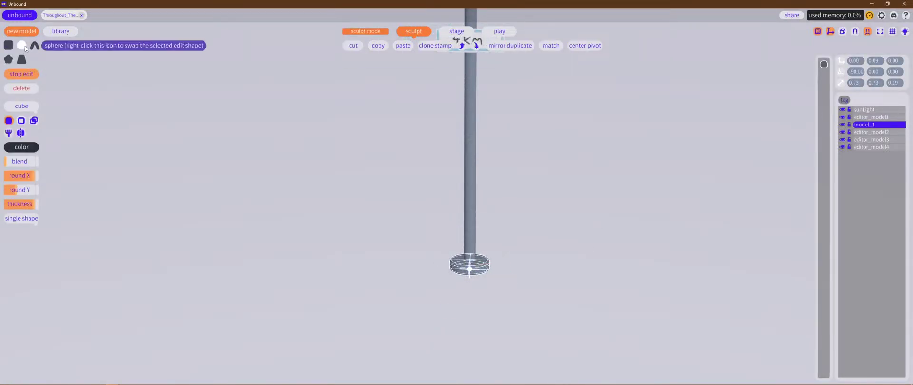
pyautogui.click(507, 258)
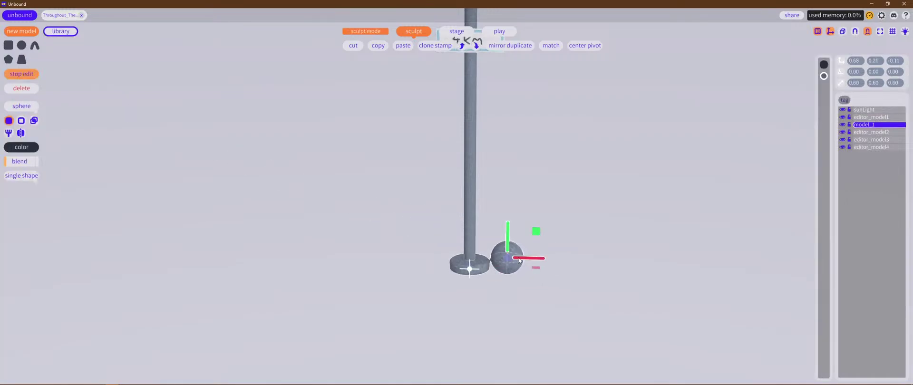
# Step: Color the new sphere with the brown sampled from the bracket behind the round HOME sign
pyautogui.moveTo(467, 114); pyautogui.dragTo(461, 213, button='middle')
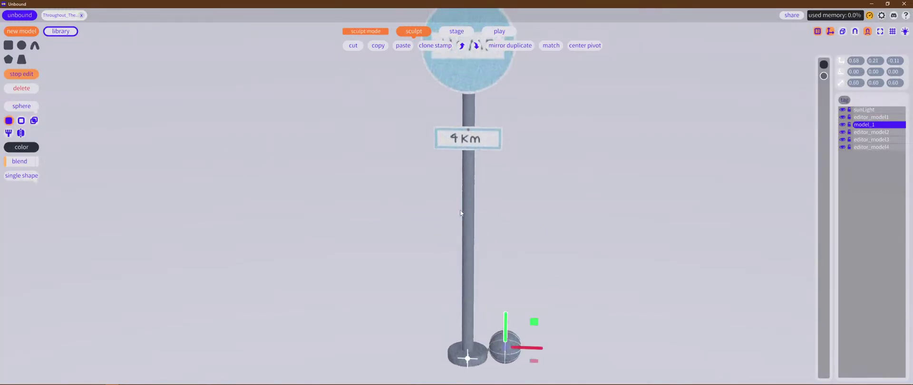
pyautogui.moveTo(582, 187); pyautogui.dragTo(399, 190, button='right')
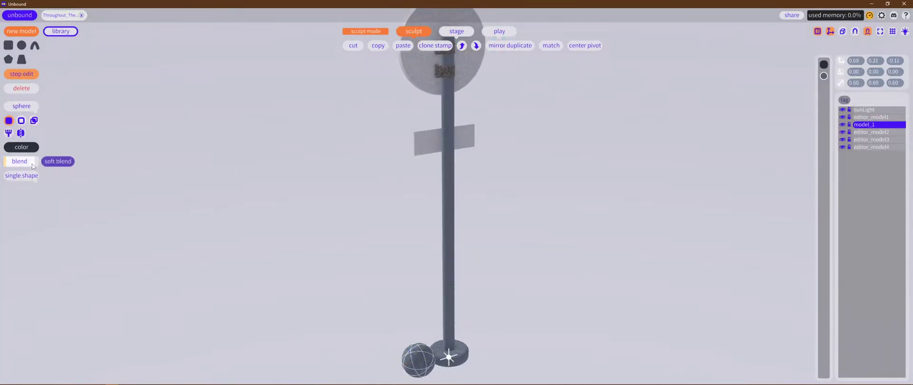
pyautogui.click(35, 150)
pyautogui.click(95, 206)
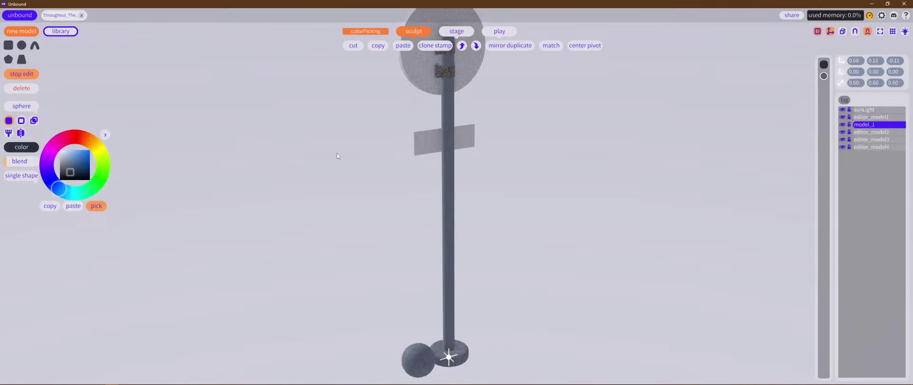
pyautogui.click(447, 73)
# Step: Switch the sphere to a paint-only shape and raise its soft blend to nearly the maximum
pyautogui.moveTo(507, 244)
pyautogui.mouseDown(button='right')
pyautogui.moveTo(627, 243)
pyautogui.moveTo(616, 249)
pyautogui.mouseUp(button='right')
pyautogui.moveTo(616, 248); pyautogui.dragTo(608, 148, button='middle')
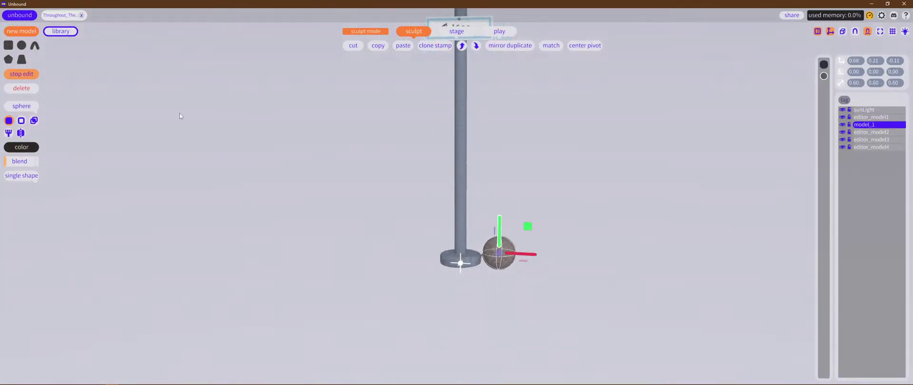
pyautogui.click(10, 134)
pyautogui.scroll(3, 599, 268)
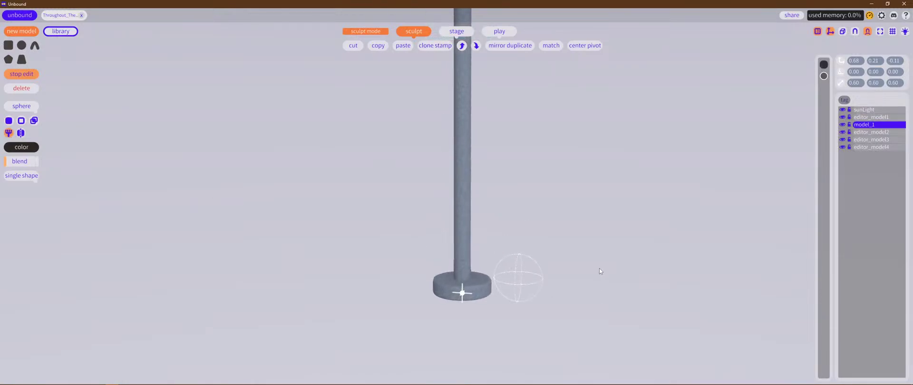
pyautogui.click(12, 164)
# Step: Move the paint sphere up beside the pole just above the base and enlarge it uniformly to a scale of 0.69
pyautogui.moveTo(451, 304); pyautogui.dragTo(481, 311)
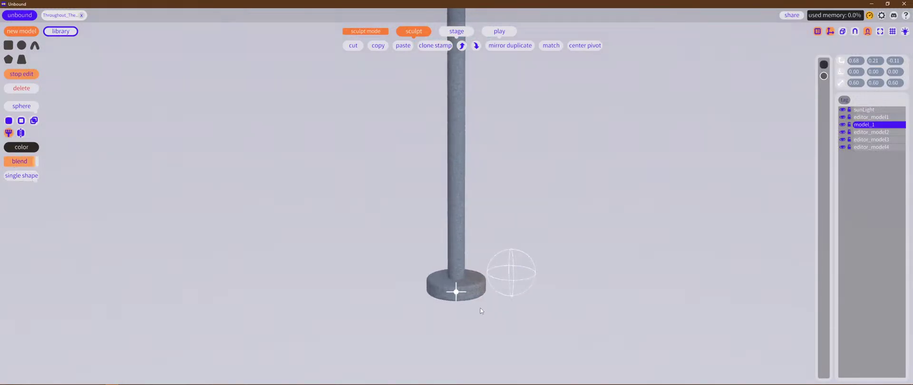
pyautogui.moveTo(539, 245); pyautogui.dragTo(519, 224)
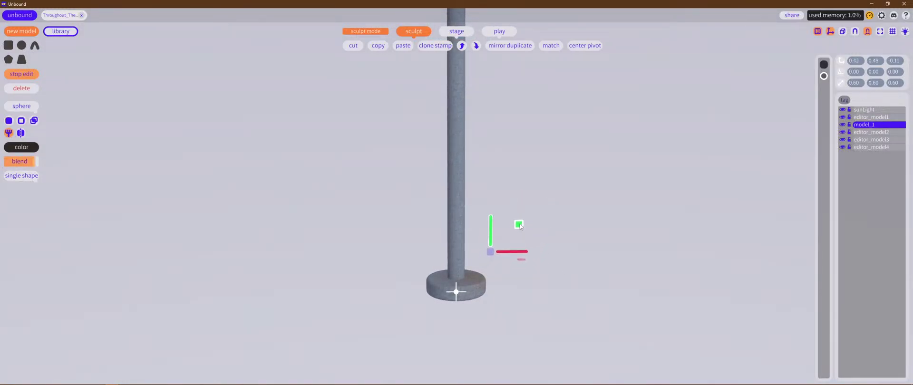
pyautogui.moveTo(512, 280); pyautogui.dragTo(592, 262)
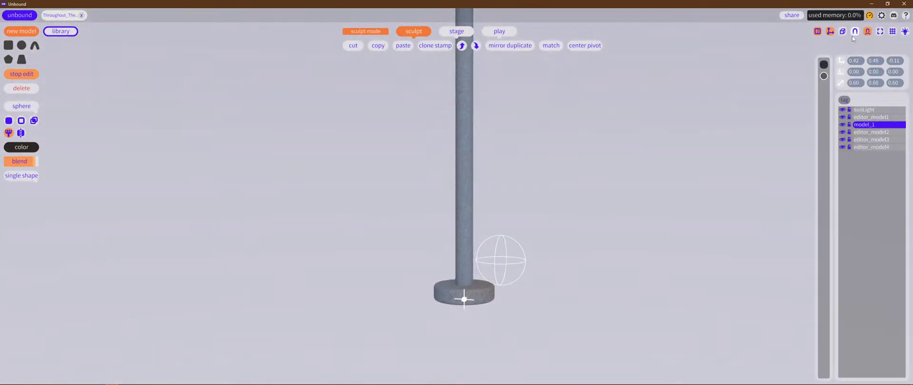
pyautogui.click(830, 32)
pyautogui.keyDown('alt'); pyautogui.moveTo(597, 229); pyautogui.dragTo(601, 242); pyautogui.keyUp('alt')
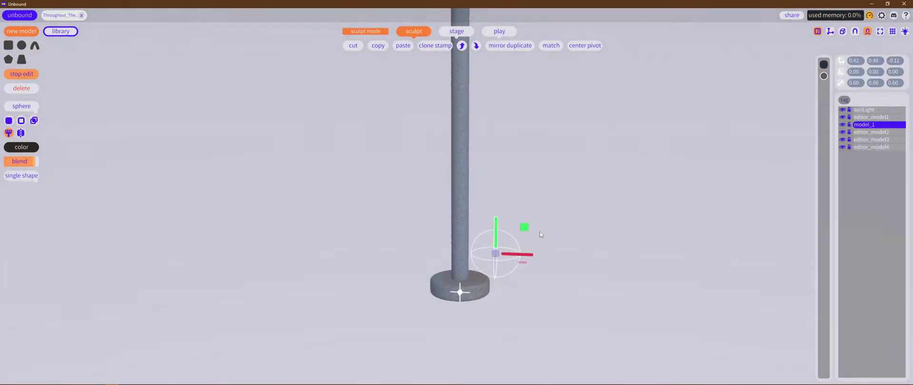
pyautogui.moveTo(523, 228)
pyautogui.mouseDown()
pyautogui.moveTo(543, 217)
pyautogui.moveTo(532, 226)
pyautogui.mouseUp()
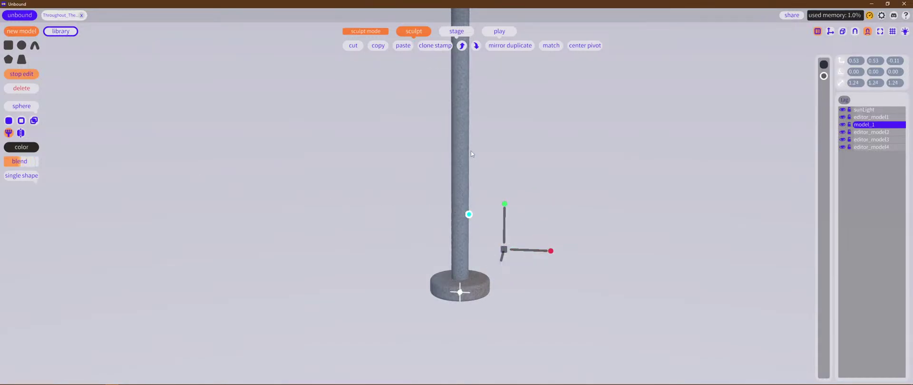
pyautogui.moveTo(598, 211); pyautogui.dragTo(607, 275)
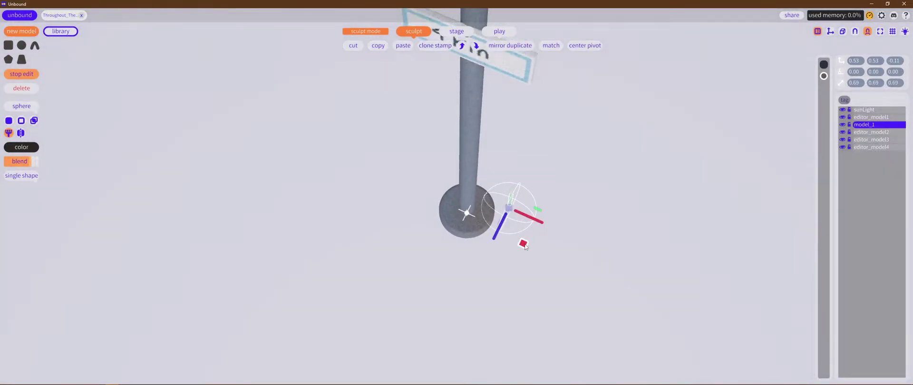
pyautogui.moveTo(524, 244)
pyautogui.mouseDown()
pyautogui.moveTo(538, 245)
pyautogui.moveTo(529, 247)
pyautogui.mouseUp()
pyautogui.moveTo(402, 276); pyautogui.dragTo(427, 215)
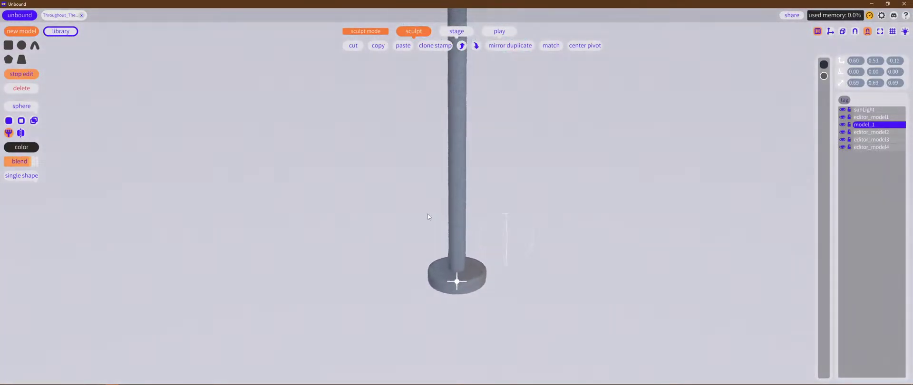
# Step: Duplicate the paint sphere, place the copy on the opposite side of the base, and lower its soft blend to about half
pyautogui.click(379, 46)
pyautogui.click(403, 46)
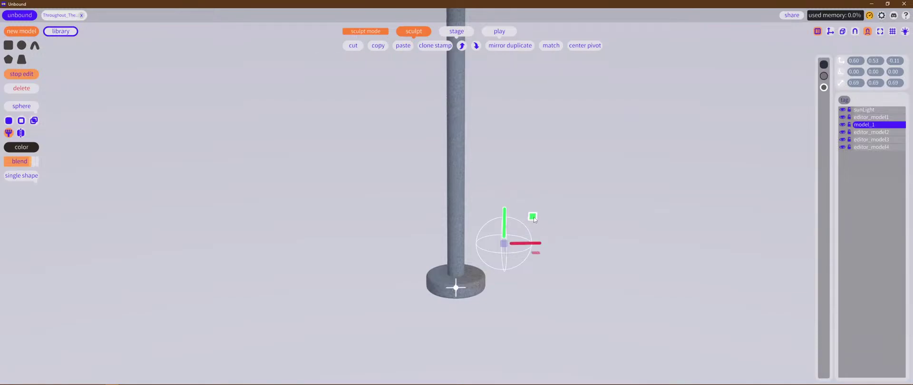
pyautogui.moveTo(533, 219); pyautogui.dragTo(402, 249)
pyautogui.click(14, 160)
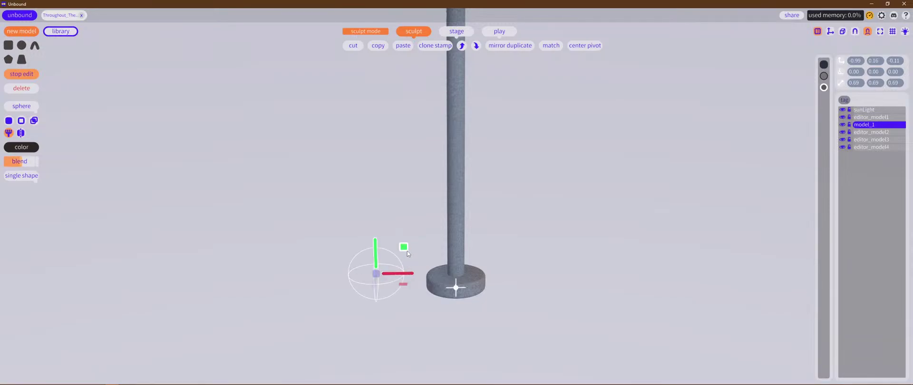
pyautogui.moveTo(407, 251)
pyautogui.mouseDown()
pyautogui.moveTo(440, 252)
pyautogui.moveTo(416, 254)
pyautogui.mouseUp()
pyautogui.moveTo(339, 265); pyautogui.dragTo(427, 306, button='middle')
pyautogui.moveTo(437, 274)
pyautogui.mouseDown()
pyautogui.moveTo(465, 269)
pyautogui.moveTo(420, 259)
pyautogui.moveTo(451, 272)
pyautogui.mouseUp()
pyautogui.moveTo(507, 291); pyautogui.dragTo(446, 253, button='middle')
# Step: Widen the copied sphere to 0.92, reduce its blend to about a fifth, and shift it onto the base's edge at X -0.69
pyautogui.press('r')
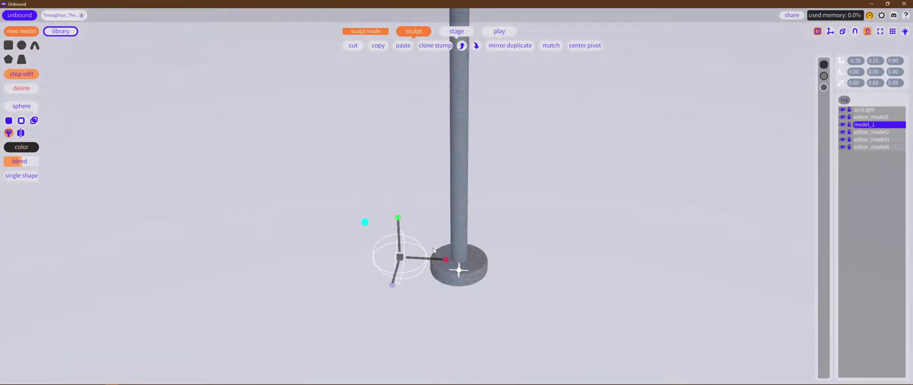
pyautogui.moveTo(446, 260); pyautogui.dragTo(413, 279)
pyautogui.press('w')
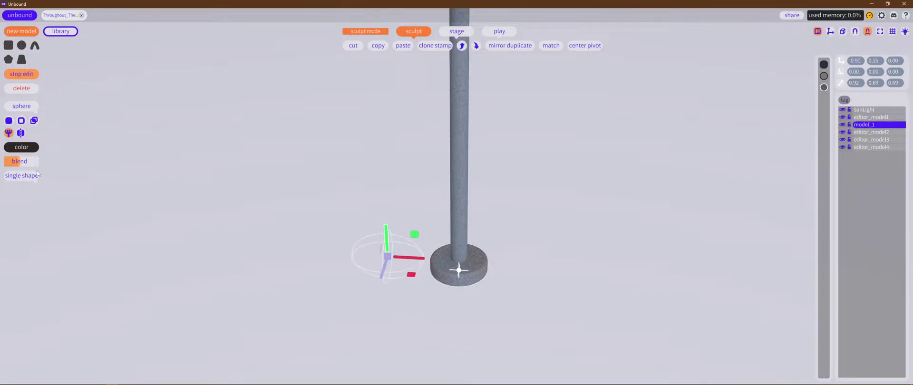
pyautogui.click(11, 163)
pyautogui.moveTo(415, 259); pyautogui.dragTo(432, 261)
pyautogui.moveTo(240, 257); pyautogui.dragTo(271, 295, button='middle')
pyautogui.scroll(4, 273, 267)
# Step: Change the copied sphere's color to a darker, more saturated brown and copy that color
pyautogui.click(19, 148)
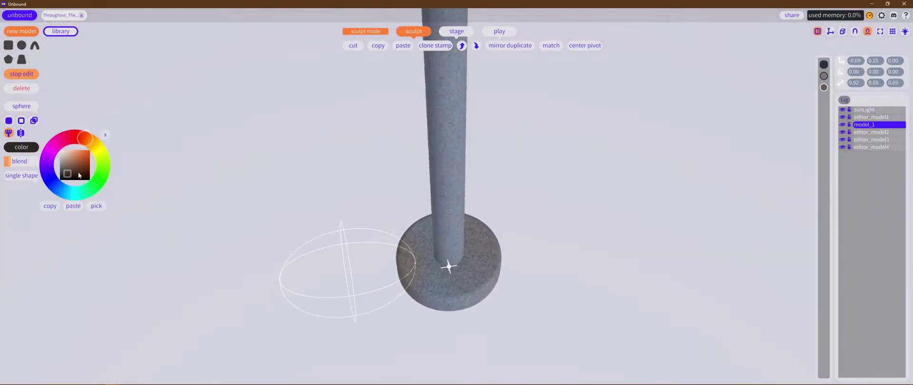
pyautogui.moveTo(72, 173); pyautogui.dragTo(73, 177)
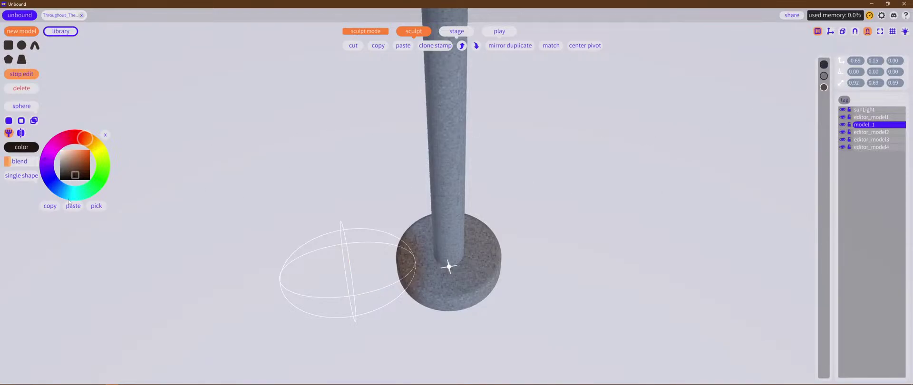
pyautogui.click(53, 207)
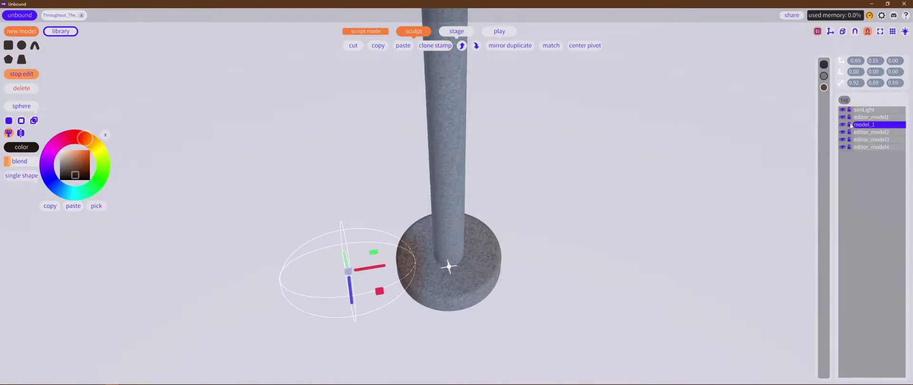
# Step: Apply the copied dark brown to the first paint sphere and nudge it slightly farther from the viewer
pyautogui.click(824, 76)
pyautogui.click(21, 147)
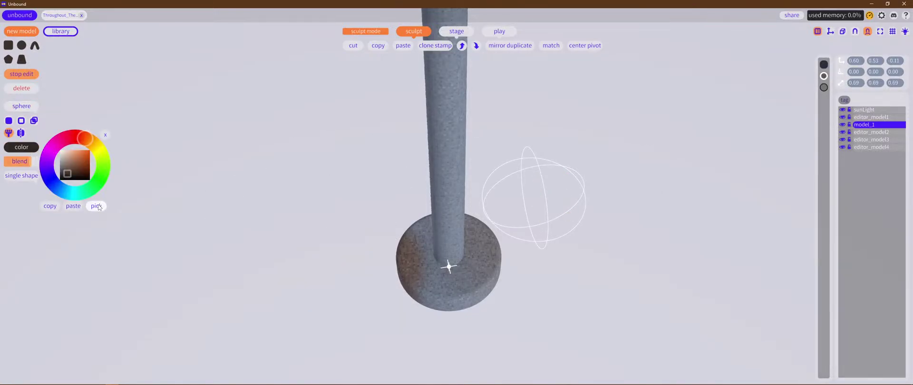
pyautogui.click(74, 206)
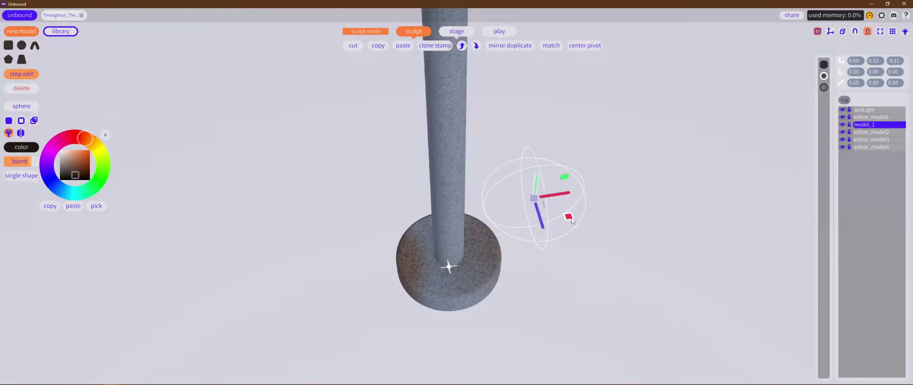
pyautogui.moveTo(572, 220)
pyautogui.mouseDown()
pyautogui.moveTo(584, 211)
pyautogui.moveTo(573, 215)
pyautogui.mouseUp()
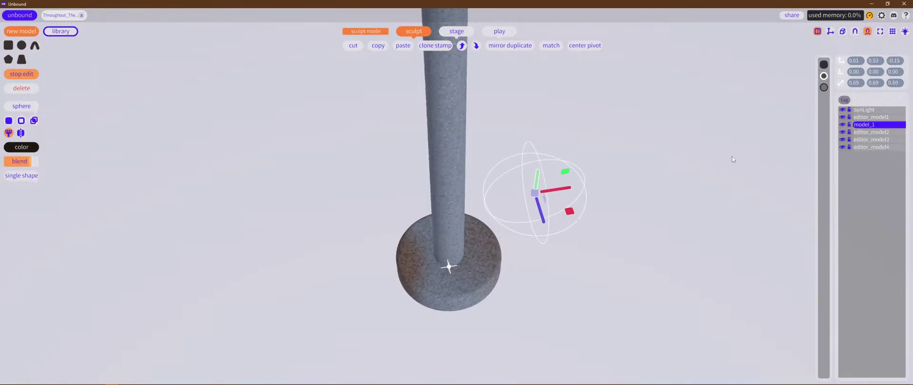
# Step: Rescale the paint sphere at the base's edge to about 0.88 wide, 0.69 high and 0.59 deep
pyautogui.click(823, 87)
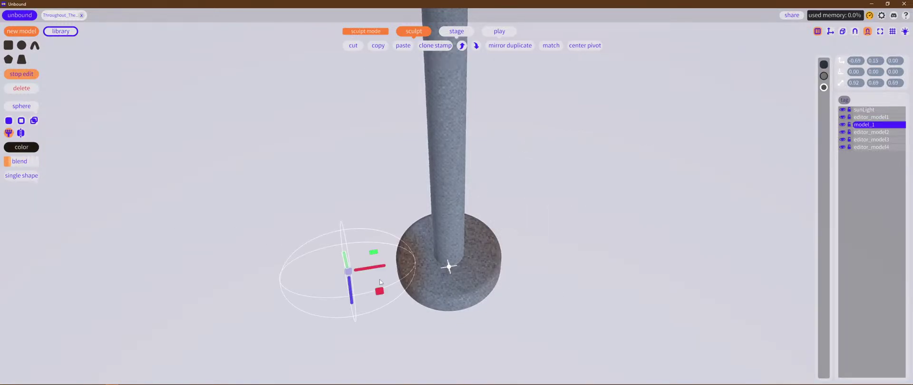
pyautogui.press('r')
pyautogui.moveTo(353, 317); pyautogui.dragTo(407, 326, button='middle')
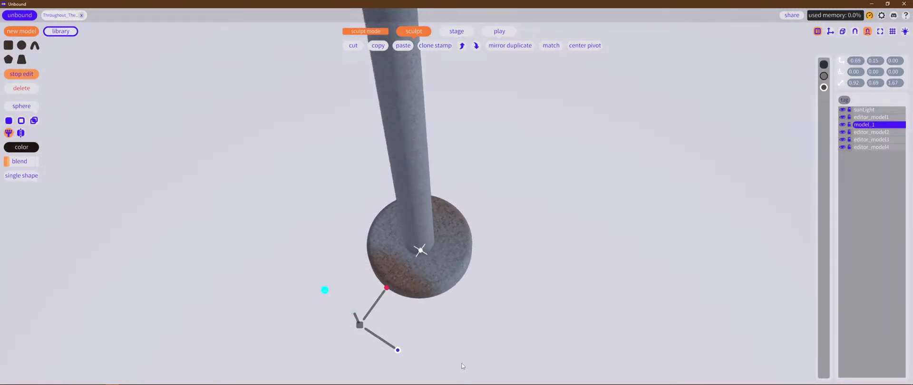
pyautogui.moveTo(463, 366); pyautogui.dragTo(392, 347)
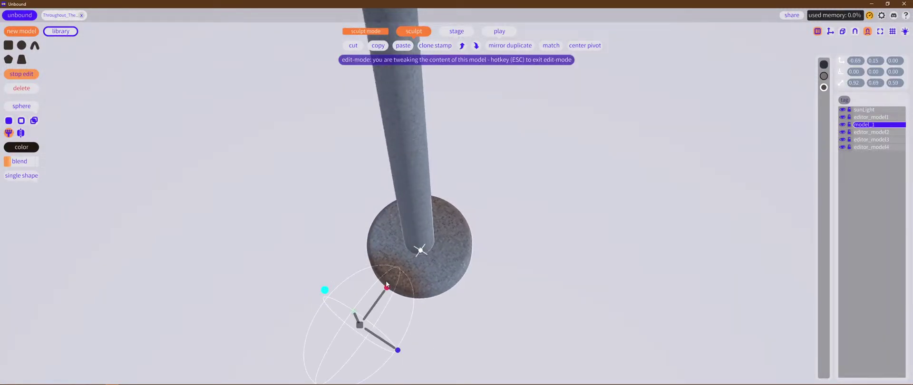
pyautogui.moveTo(386, 288)
pyautogui.mouseDown()
pyautogui.moveTo(373, 295)
pyautogui.moveTo(383, 293)
pyautogui.mouseUp()
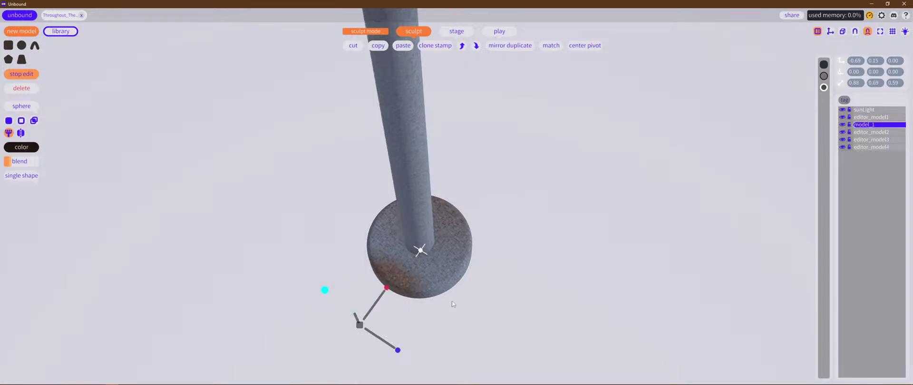
pyautogui.moveTo(452, 305); pyautogui.dragTo(418, 265, button='right')
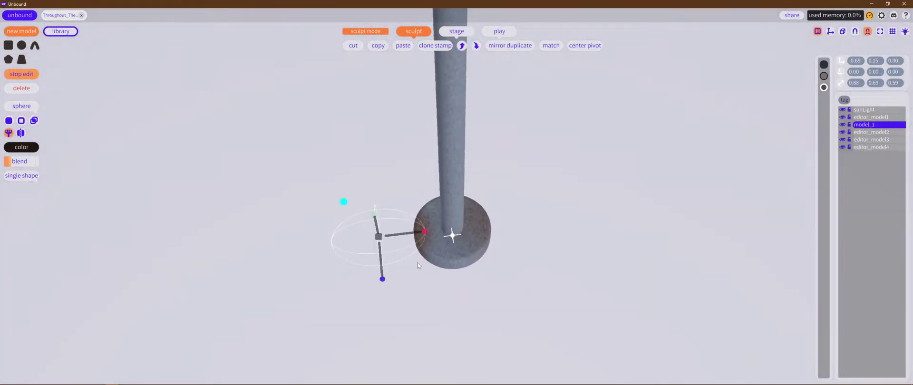
# Step: Keep the edge sphere's blend at about a fifth and rotate it about -23 degrees around its vertical axis
pyautogui.click(16, 163)
pyautogui.moveTo(333, 236); pyautogui.dragTo(366, 259, button='right')
pyautogui.press('e')
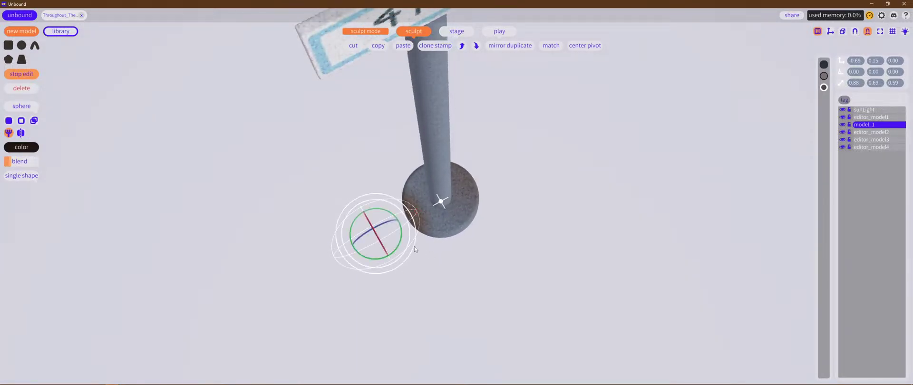
pyautogui.moveTo(400, 244); pyautogui.dragTo(400, 258)
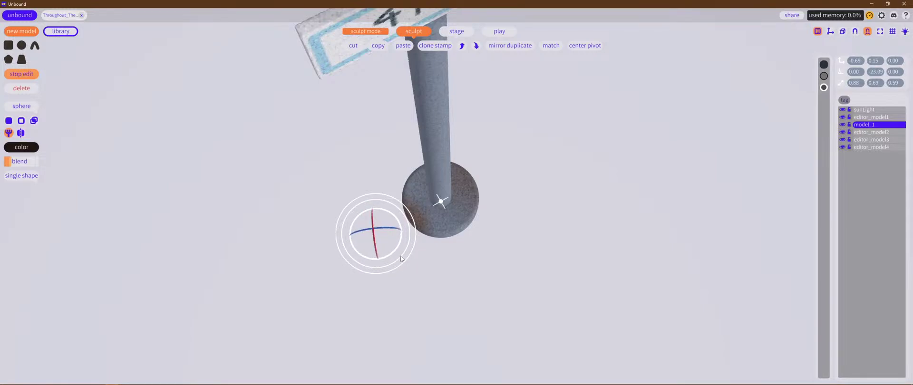
pyautogui.moveTo(620, 258); pyautogui.dragTo(526, 193, button='right')
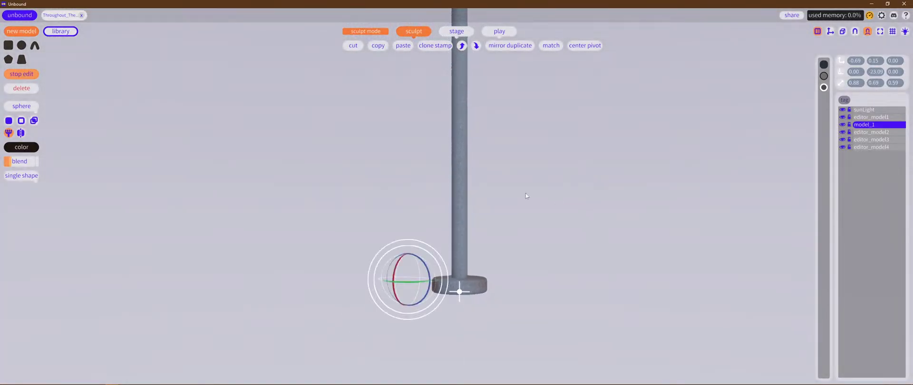
# Step: Paste the paint sphere into the pole's own model and move it up beside the pole's lower half
pyautogui.click(569, 167)
pyautogui.click(463, 163)
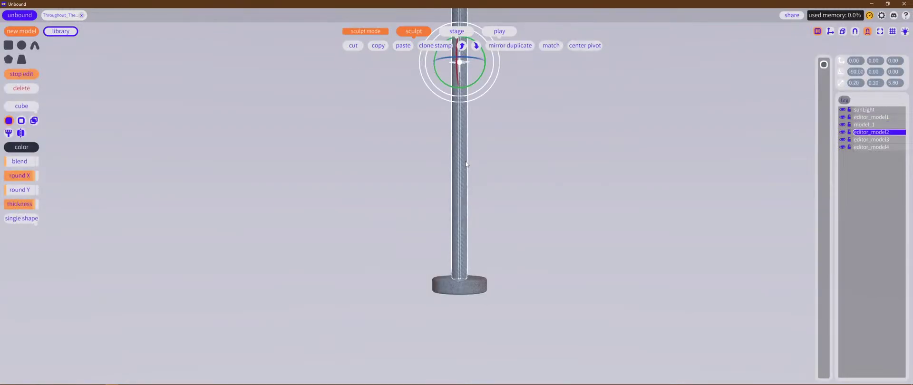
pyautogui.click(402, 47)
pyautogui.press('w')
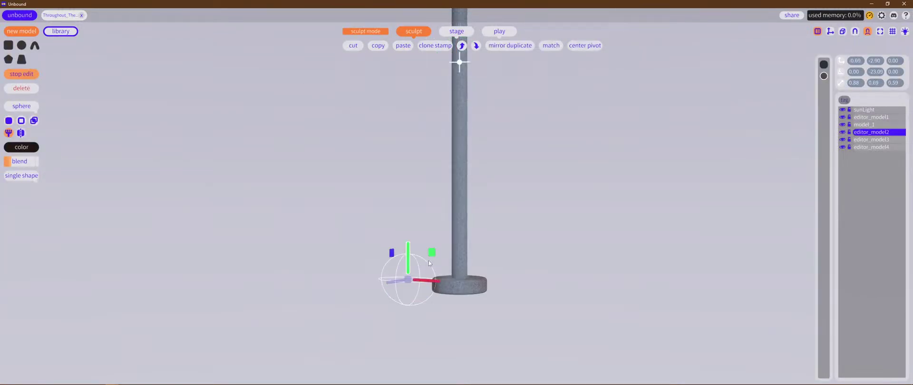
pyautogui.moveTo(432, 253)
pyautogui.mouseDown()
pyautogui.moveTo(518, 177)
pyautogui.moveTo(531, 144)
pyautogui.mouseUp()
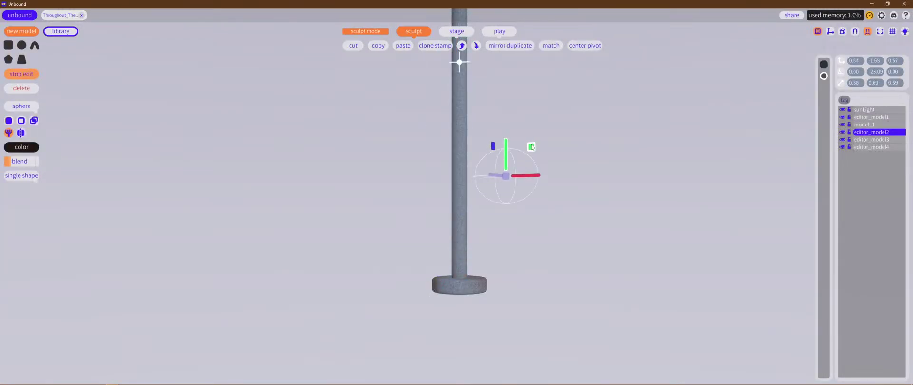
pyautogui.keyDown('alt'); pyautogui.moveTo(589, 209); pyautogui.dragTo(600, 223); pyautogui.keyUp('alt')
# Step: Stretch the pole's paint sphere into a tall ellipsoid about 1.1 wide and deep and 3.48 high
pyautogui.press('r')
pyautogui.keyDown('alt'); pyautogui.moveTo(507, 125); pyautogui.dragTo(531, 137); pyautogui.keyUp('alt')
pyautogui.scroll(-4, 570, 166)
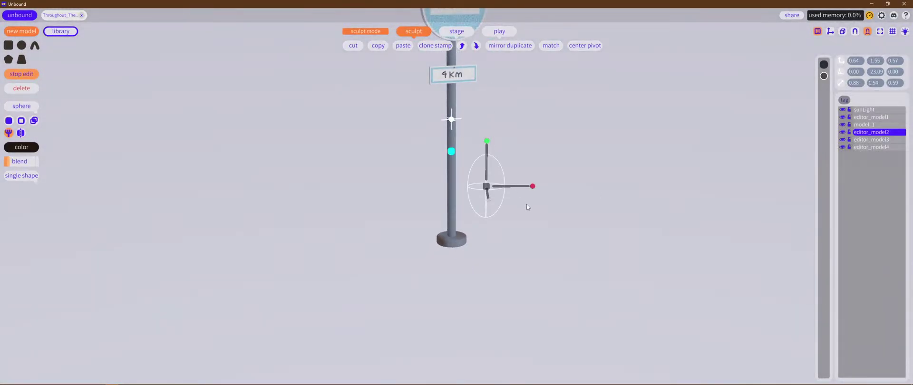
pyautogui.moveTo(552, 188); pyautogui.dragTo(546, 189)
pyautogui.keyDown('alt'); pyautogui.moveTo(542, 203); pyautogui.dragTo(454, 285); pyautogui.keyUp('alt')
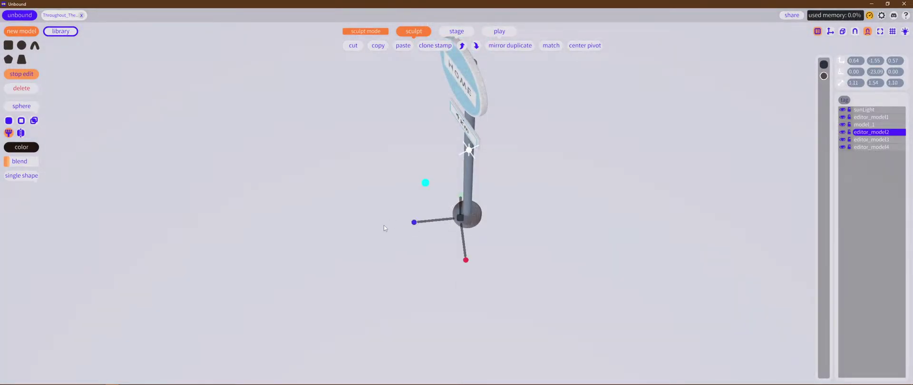
pyautogui.moveTo(365, 293); pyautogui.dragTo(478, 235, button='right')
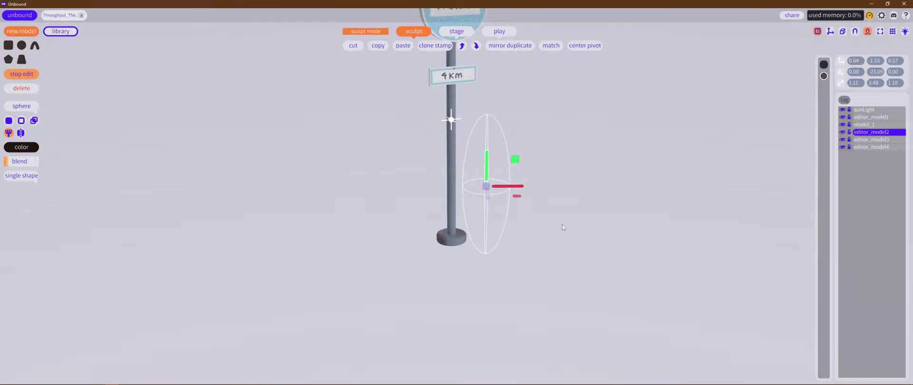
# Step: Position the stretched paint sphere beside the pole's lower half at about 0.65, -1.55, -0.07 and adjust its blend
pyautogui.moveTo(562, 224); pyautogui.dragTo(547, 292, button='right')
pyautogui.moveTo(513, 230); pyautogui.dragTo(495, 191)
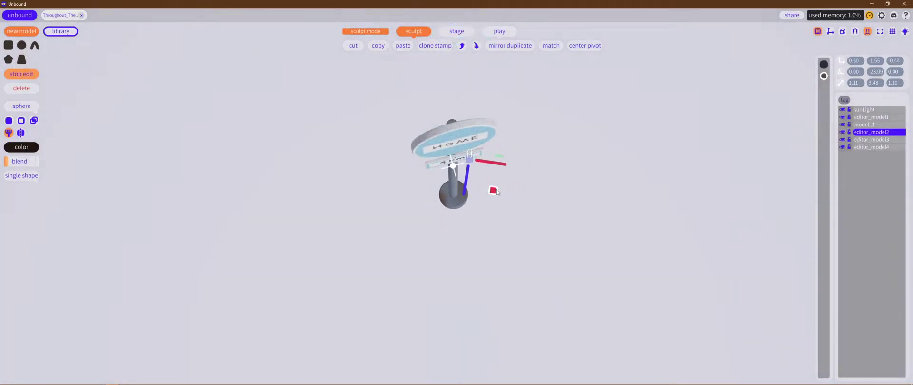
pyautogui.moveTo(513, 242); pyautogui.dragTo(496, 231, button='right')
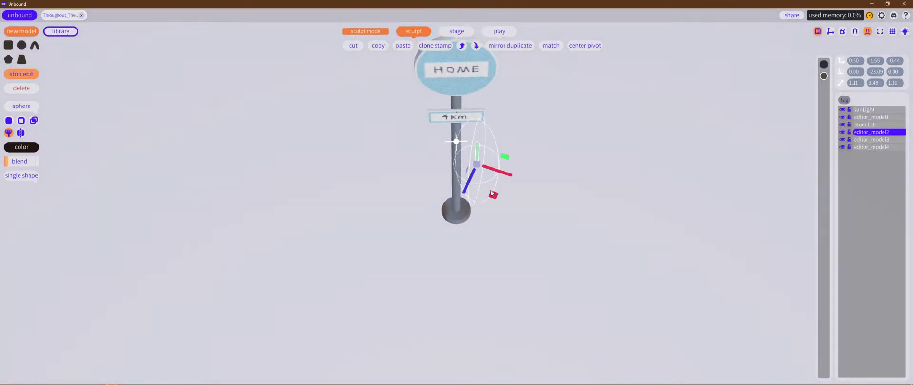
pyautogui.moveTo(492, 194); pyautogui.dragTo(499, 208)
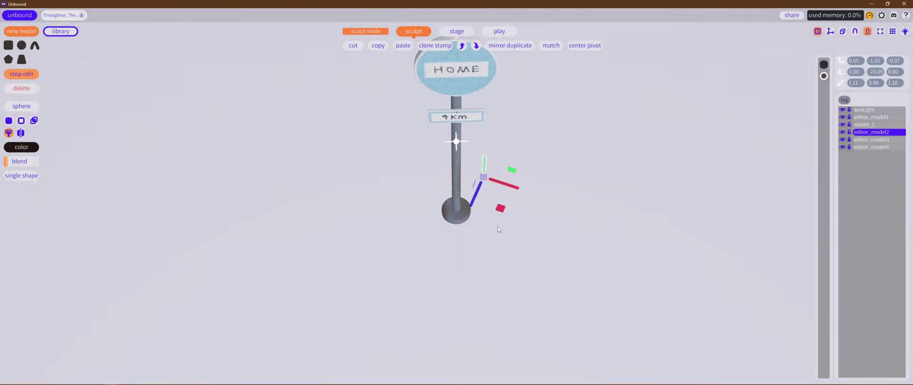
pyautogui.moveTo(497, 226); pyautogui.dragTo(493, 243, button='right')
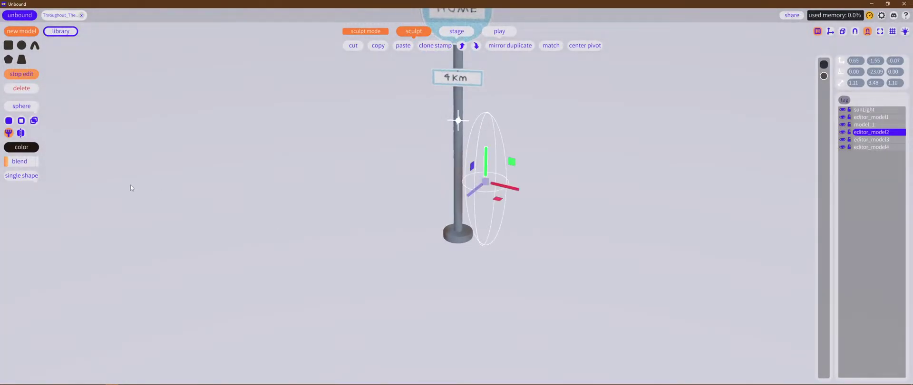
pyautogui.moveTo(22, 163); pyautogui.dragTo(24, 164)
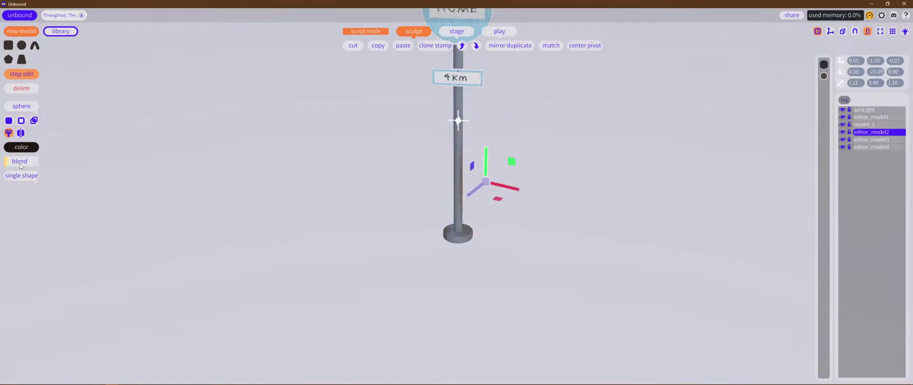
# Step: Shift the paint sphere slightly away from the lower pole and reduce its third scale value to about 0.67
pyautogui.moveTo(413, 284); pyautogui.dragTo(277, 292, button='right')
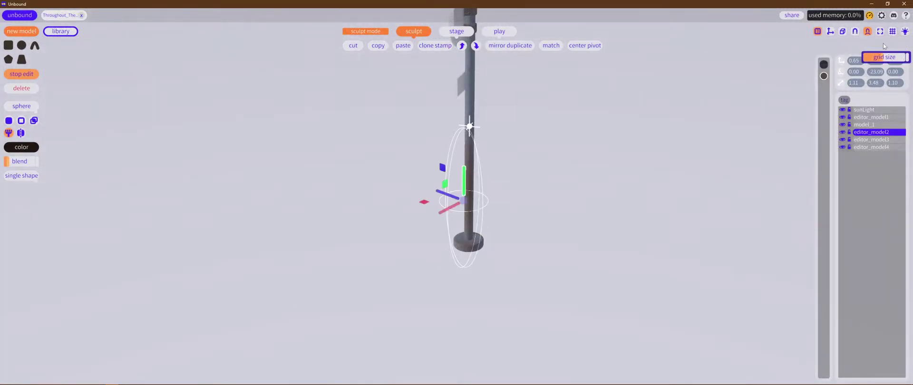
pyautogui.scroll(3, 637, 165)
pyautogui.scroll(3, 558, 179)
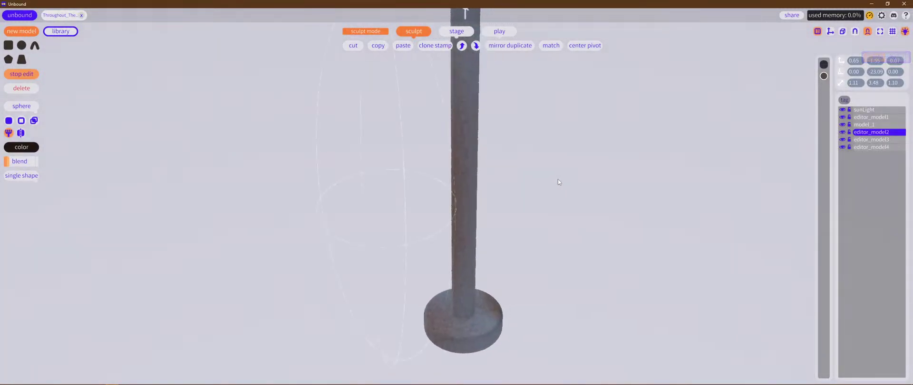
pyautogui.moveTo(358, 198)
pyautogui.mouseDown()
pyautogui.moveTo(317, 191)
pyautogui.moveTo(350, 191)
pyautogui.mouseUp()
pyautogui.moveTo(178, 262); pyautogui.dragTo(299, 283, button='middle')
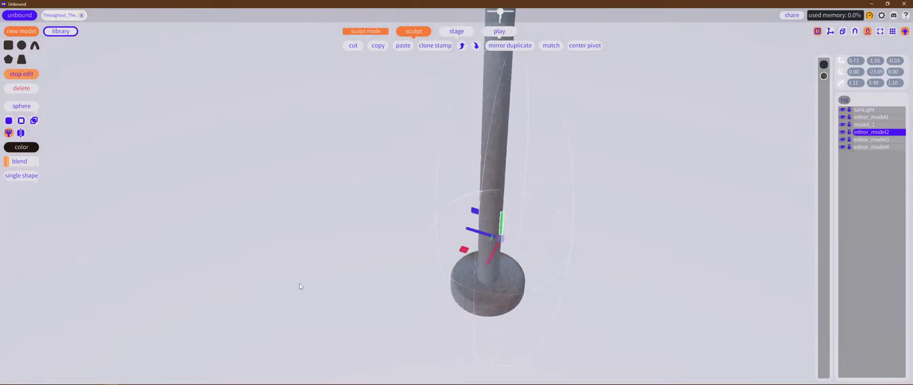
pyautogui.press('r')
pyautogui.moveTo(462, 228); pyautogui.dragTo(459, 227)
pyautogui.press('w')
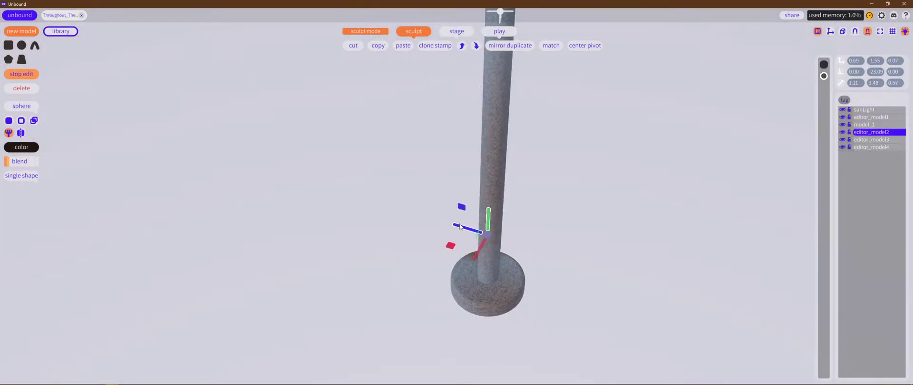
# Step: Flatten the paint sphere further to a depth scale of about 0.43 and readjust its blend
pyautogui.moveTo(230, 230); pyautogui.dragTo(310, 233, button='middle')
pyautogui.moveTo(366, 266); pyautogui.dragTo(397, 318, button='middle')
pyautogui.moveTo(628, 205); pyautogui.dragTo(628, 293, button='middle')
pyautogui.moveTo(651, 248); pyautogui.dragTo(433, 324, button='middle')
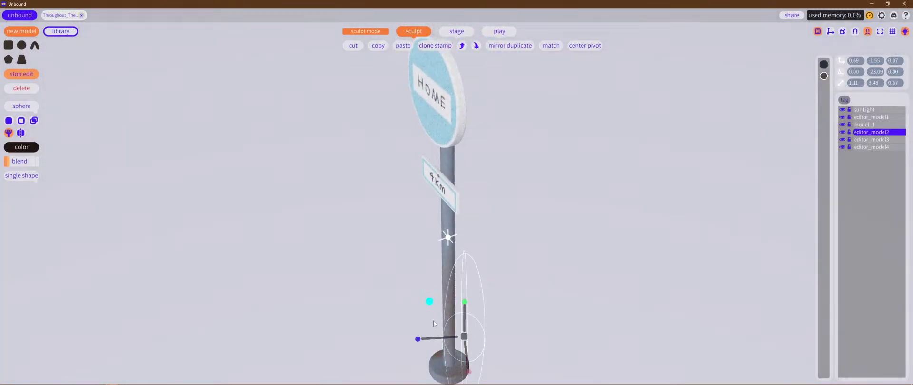
pyautogui.moveTo(418, 340)
pyautogui.mouseDown()
pyautogui.moveTo(442, 345)
pyautogui.moveTo(431, 339)
pyautogui.mouseUp()
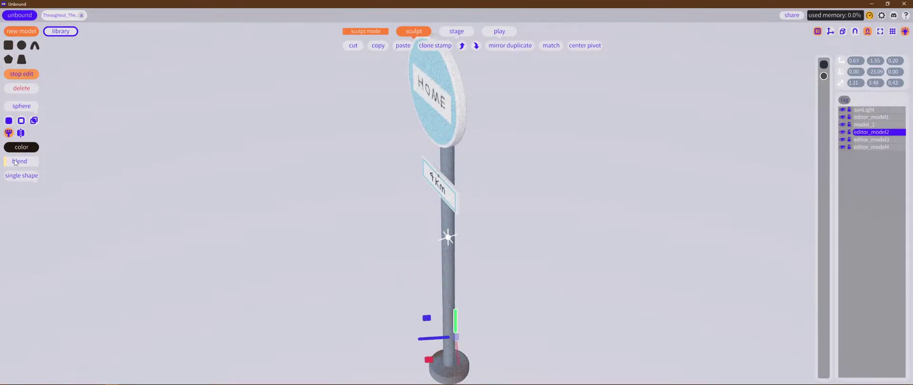
pyautogui.moveTo(14, 160); pyautogui.dragTo(20, 162)
# Step: Move the flattened sphere closer to the lower pole, at about 0.58, -1.55, 0.18, and tilt it to about -4.62 degrees
pyautogui.moveTo(132, 237); pyautogui.dragTo(206, 237, button='middle')
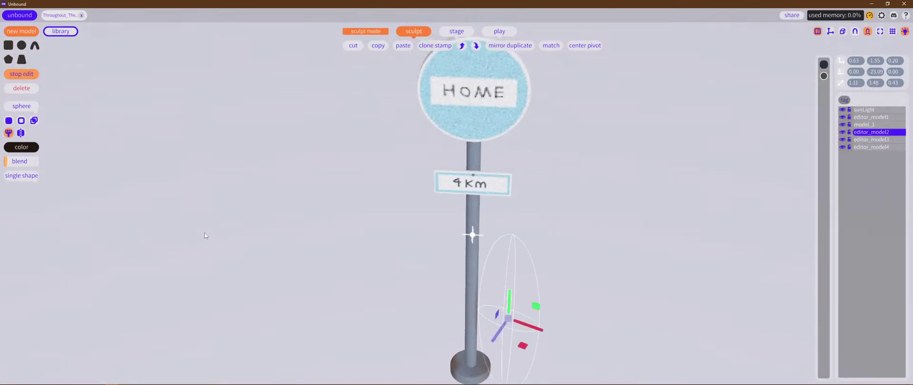
pyautogui.moveTo(530, 331); pyautogui.dragTo(520, 343, button='middle')
pyautogui.moveTo(527, 340); pyautogui.dragTo(524, 336)
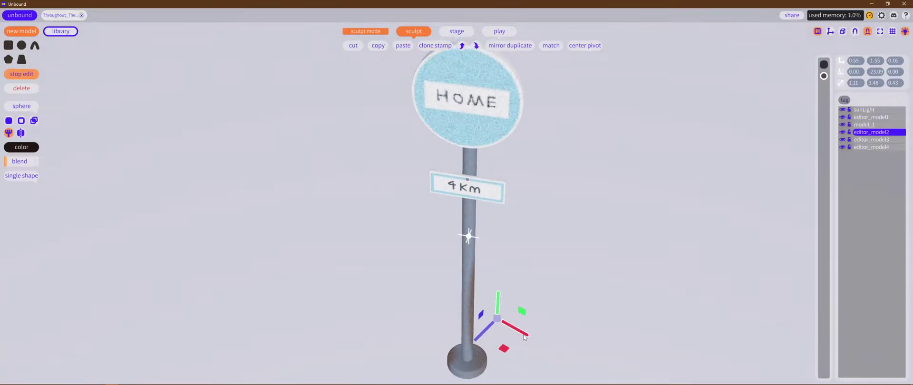
pyautogui.moveTo(517, 242); pyautogui.dragTo(471, 242, button='middle')
pyautogui.press('e')
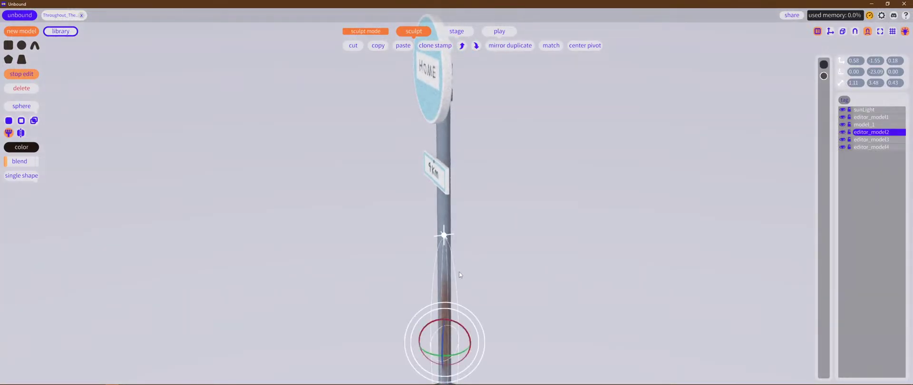
pyautogui.moveTo(462, 326); pyautogui.dragTo(463, 327)
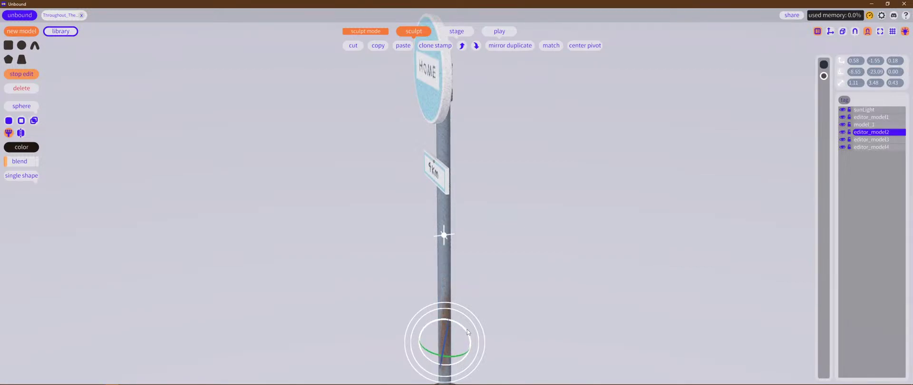
pyautogui.moveTo(495, 309); pyautogui.dragTo(584, 181, button='middle')
# Step: Paste a copy of the rust sphere and place it at the pole's front near the 4 km sign, about -0.23, 0.56, 0.19
pyautogui.click(404, 45)
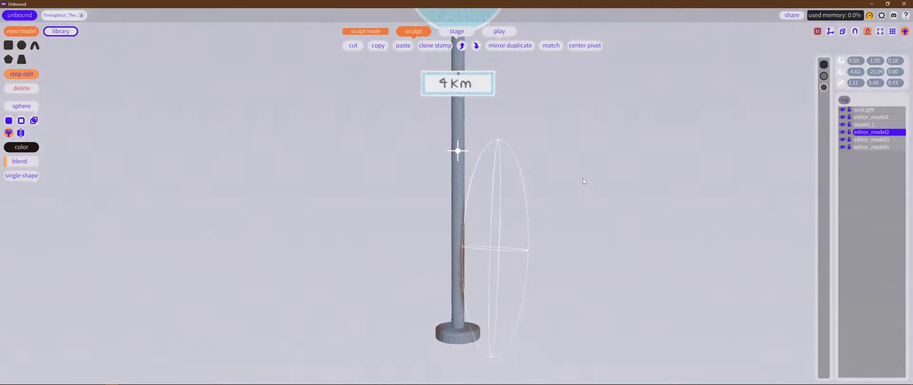
pyautogui.moveTo(522, 225); pyautogui.dragTo(481, 92)
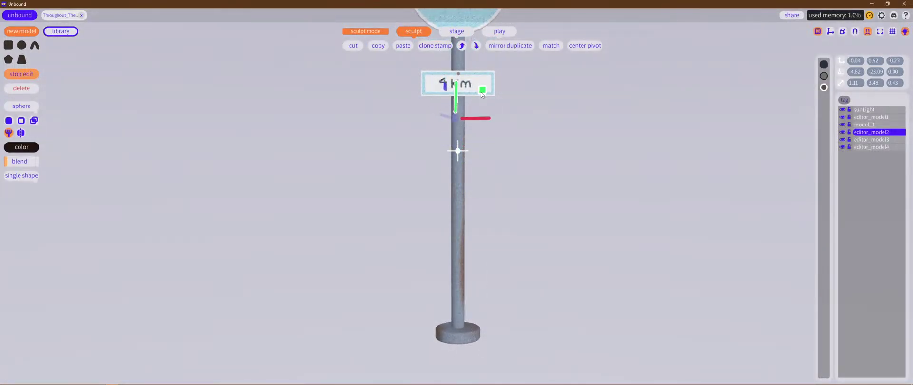
pyautogui.moveTo(480, 92); pyautogui.dragTo(481, 201, button='middle')
pyautogui.moveTo(455, 148); pyautogui.dragTo(416, 145)
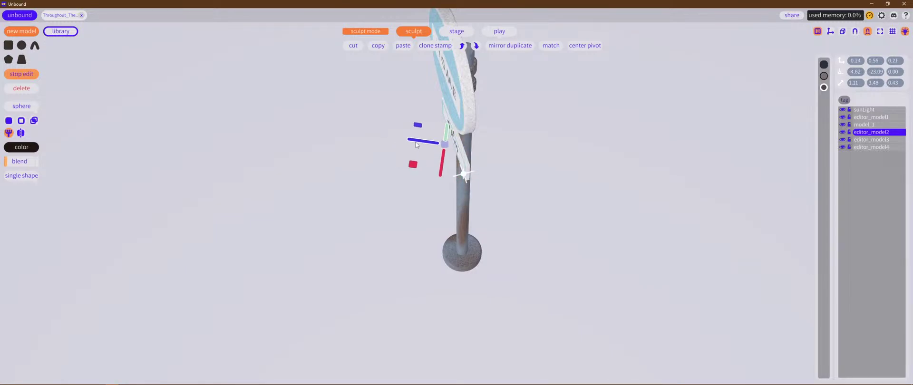
pyautogui.moveTo(312, 185); pyautogui.dragTo(401, 127, button='middle')
pyautogui.scroll(3, 361, 215)
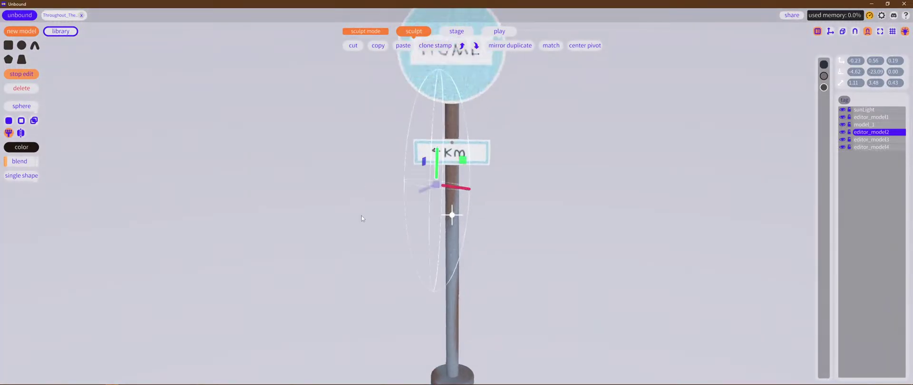
pyautogui.moveTo(424, 171); pyautogui.dragTo(358, 188, button='middle')
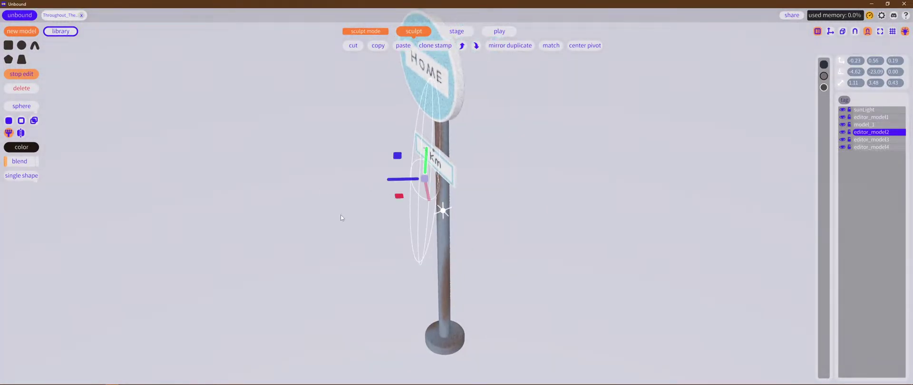
pyautogui.moveTo(342, 218); pyautogui.dragTo(389, 251, button='middle')
# Step: Rotate the pasted sphere to about -61.29, -85.15, 59.39 degrees and adjust its blend
pyautogui.press('e')
pyautogui.moveTo(440, 228); pyautogui.dragTo(407, 228)
pyautogui.moveTo(318, 238); pyautogui.dragTo(347, 165, button='middle')
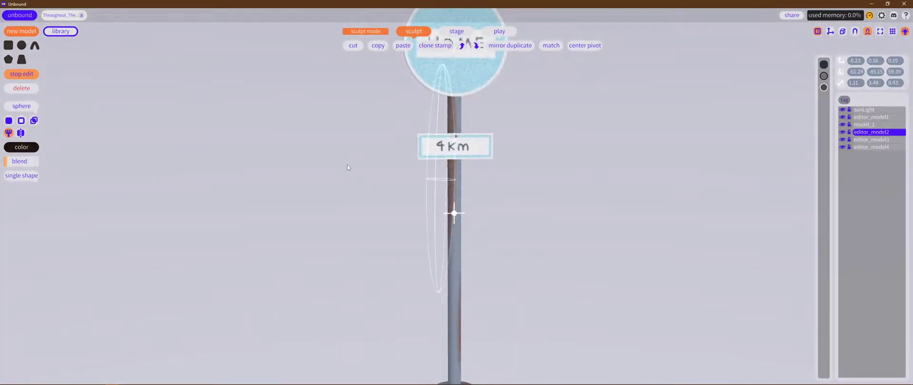
pyautogui.moveTo(7, 163); pyautogui.dragTo(11, 164)
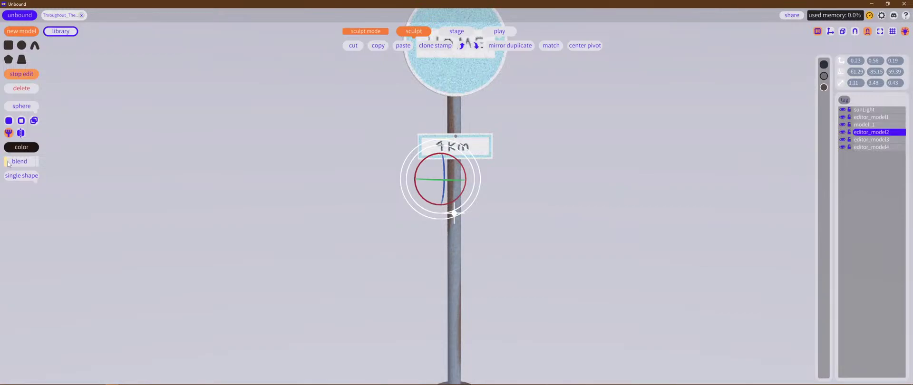
# Step: Move the upper sphere outward from the pole to an X position of about -0.35 and fine-tune its blend
pyautogui.moveTo(129, 238); pyautogui.dragTo(112, 291, button='middle')
pyautogui.press('w')
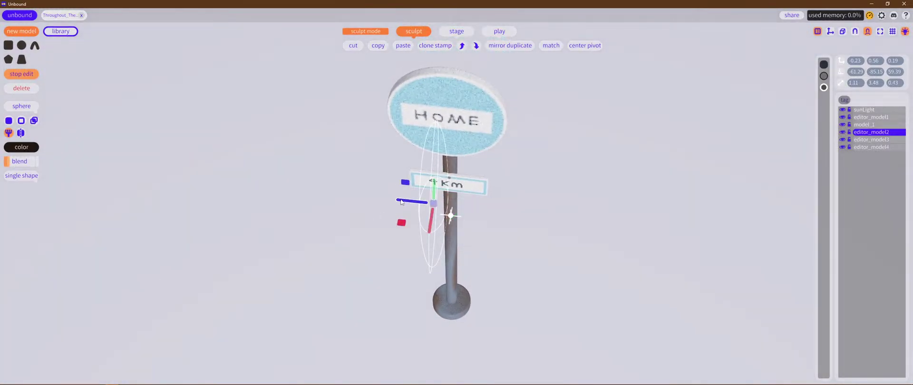
pyautogui.moveTo(401, 202)
pyautogui.mouseDown()
pyautogui.moveTo(369, 199)
pyautogui.moveTo(387, 204)
pyautogui.mouseUp()
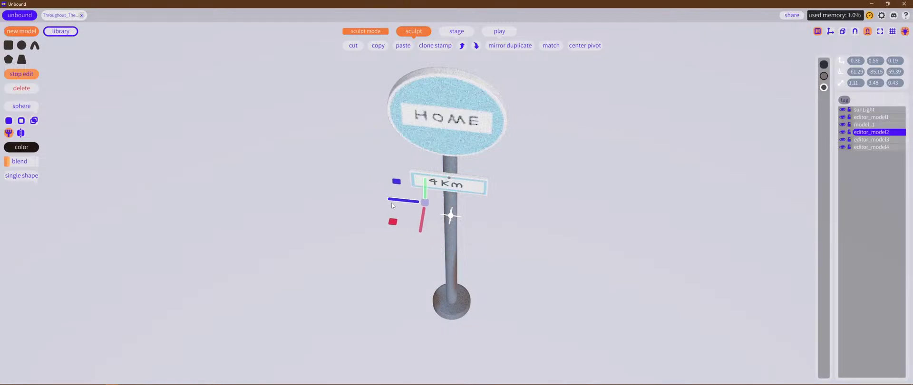
pyautogui.click(21, 161)
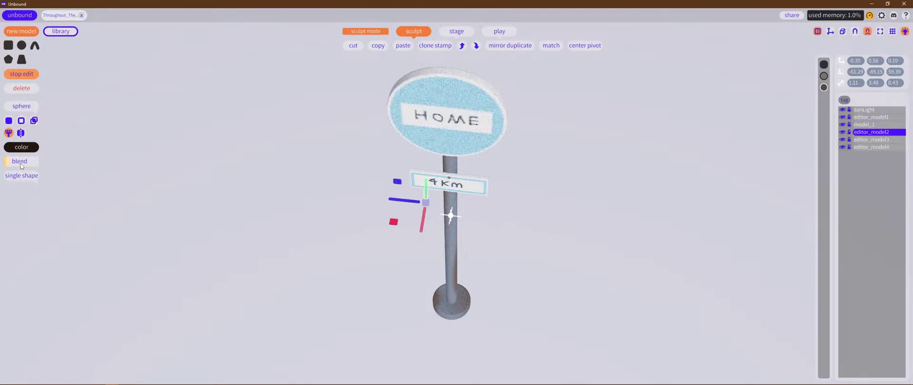
# Step: Turn and tilt the upper sphere to about -12.40, -71.47, 11.01 degrees so it lines up with the pole
pyautogui.moveTo(197, 285); pyautogui.dragTo(314, 259, button='middle')
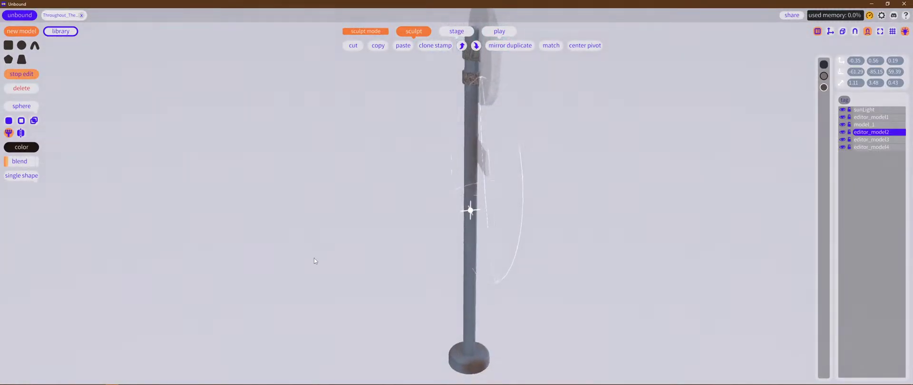
pyautogui.moveTo(314, 261); pyautogui.dragTo(207, 247, button='right')
pyautogui.moveTo(286, 214); pyautogui.dragTo(283, 280, button='right')
pyautogui.press('e')
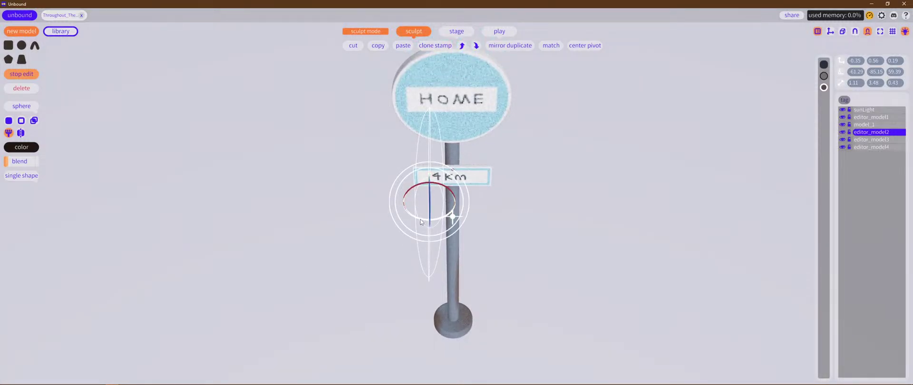
pyautogui.moveTo(420, 221)
pyautogui.mouseDown()
pyautogui.moveTo(425, 226)
pyautogui.moveTo(413, 228)
pyautogui.mouseUp()
pyautogui.press('w')
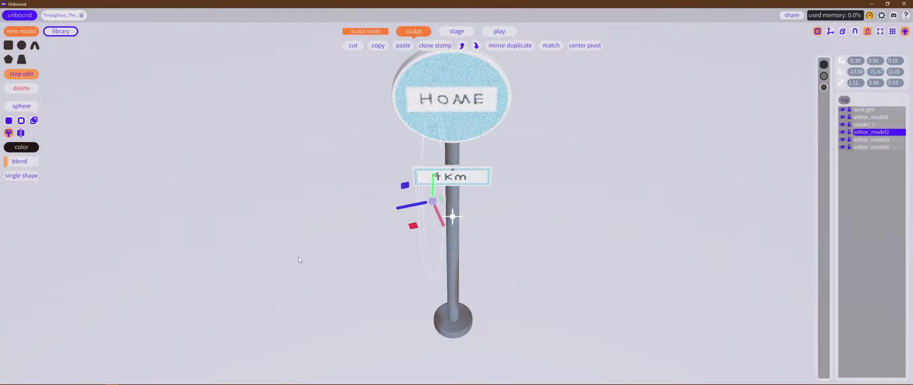
pyautogui.moveTo(299, 257); pyautogui.dragTo(295, 206, button='right')
pyautogui.press('e')
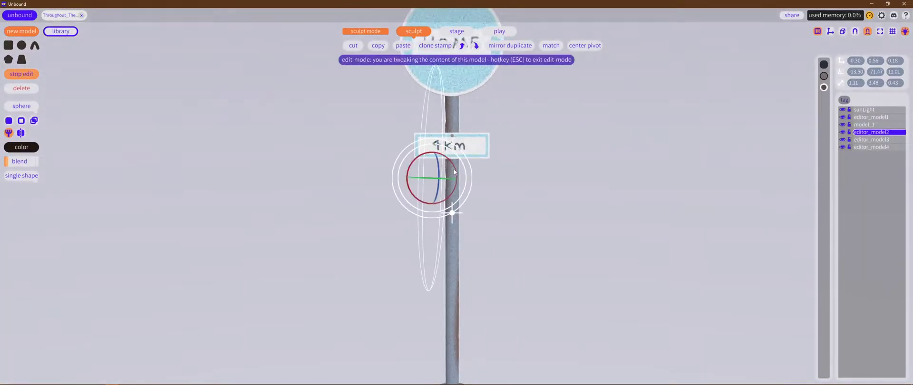
pyautogui.moveTo(453, 171); pyautogui.dragTo(452, 166)
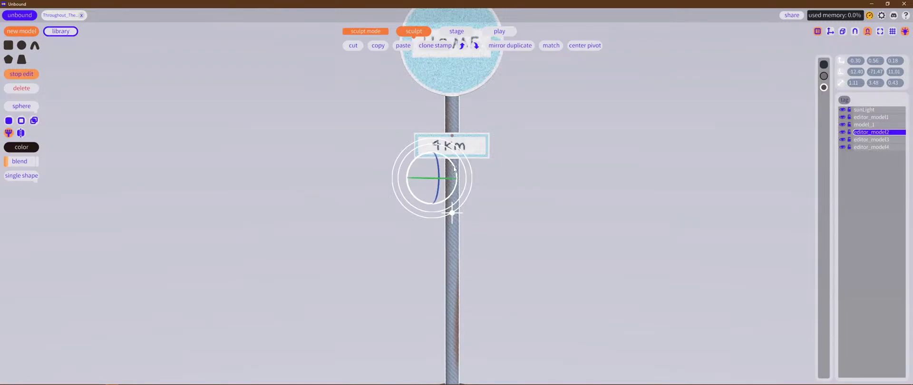
# Step: Paste another copy of the rust sphere and place it behind the pole at about -0.09, 0.42, -0.64
pyautogui.moveTo(265, 196); pyautogui.dragTo(443, 227, button='right')
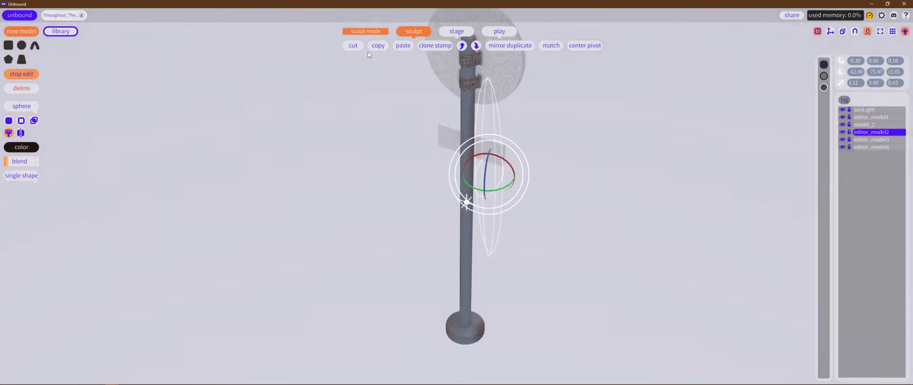
pyautogui.moveTo(367, 52); pyautogui.dragTo(498, 225, button='right')
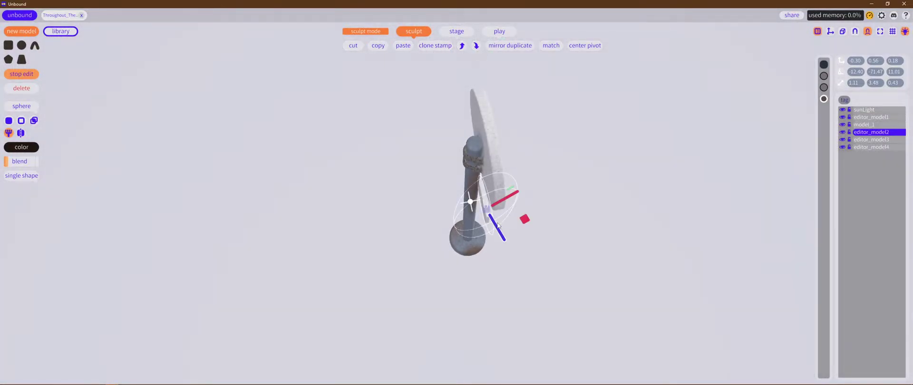
pyautogui.moveTo(526, 220); pyautogui.dragTo(462, 220)
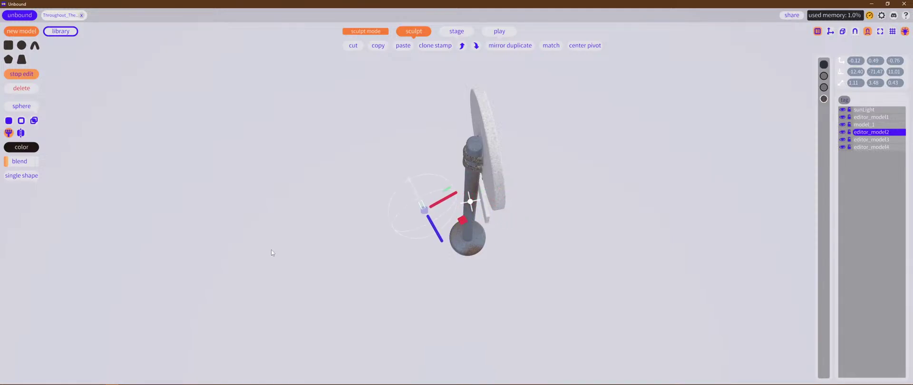
pyautogui.moveTo(271, 250); pyautogui.dragTo(469, 170, button='right')
pyautogui.moveTo(467, 158); pyautogui.dragTo(460, 162)
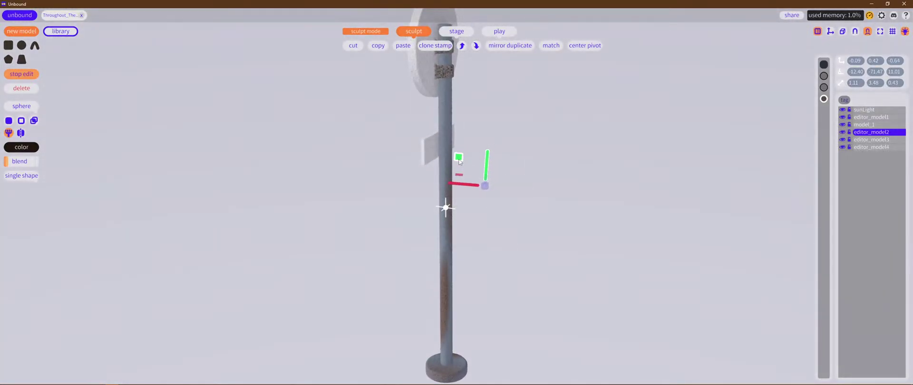
# Step: Tilt the sphere behind the pole to a first rotation value of about -4.11 degrees
pyautogui.moveTo(604, 216); pyautogui.dragTo(479, 210, button='right')
pyautogui.press('e')
pyautogui.moveTo(476, 173); pyautogui.dragTo(540, 206)
pyautogui.moveTo(540, 207); pyautogui.dragTo(494, 202, button='right')
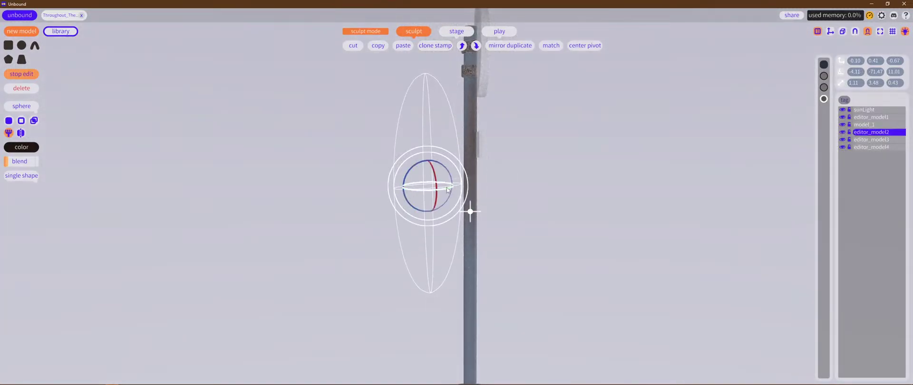
# Step: Narrow the sphere behind the pole to about 0.81 on X and 0.33 on Z, and tilt it to about -6.62, -71.44, 1.15 degrees
pyautogui.moveTo(447, 175); pyautogui.dragTo(452, 176)
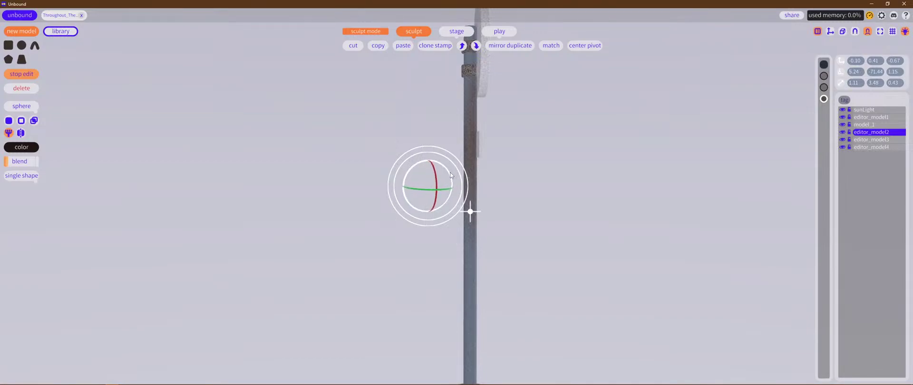
pyautogui.moveTo(413, 182); pyautogui.dragTo(0, 195, button='right')
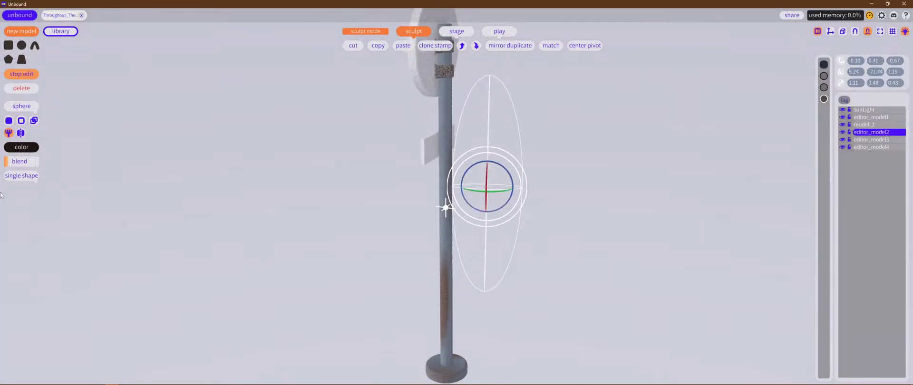
pyautogui.press('r')
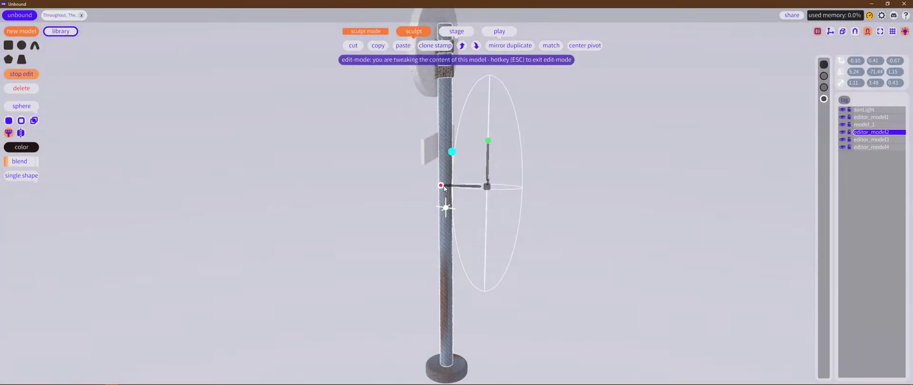
pyautogui.moveTo(441, 186)
pyautogui.mouseDown()
pyautogui.moveTo(459, 192)
pyautogui.moveTo(449, 189)
pyautogui.mouseUp()
pyautogui.moveTo(521, 212); pyautogui.dragTo(416, 208, button='right')
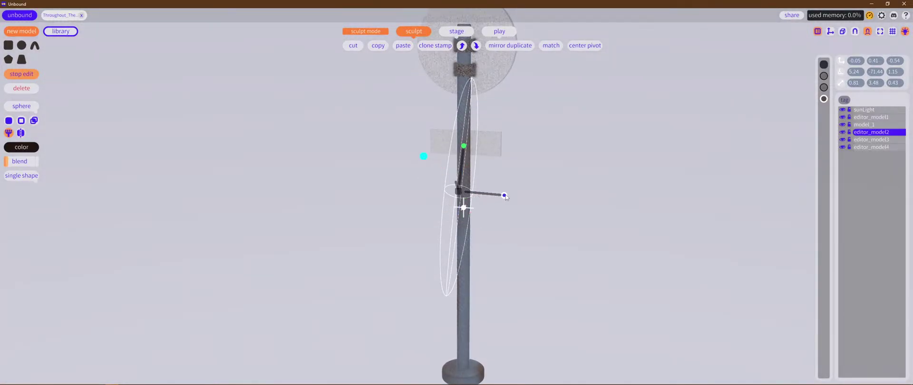
pyautogui.moveTo(505, 196); pyautogui.dragTo(478, 172)
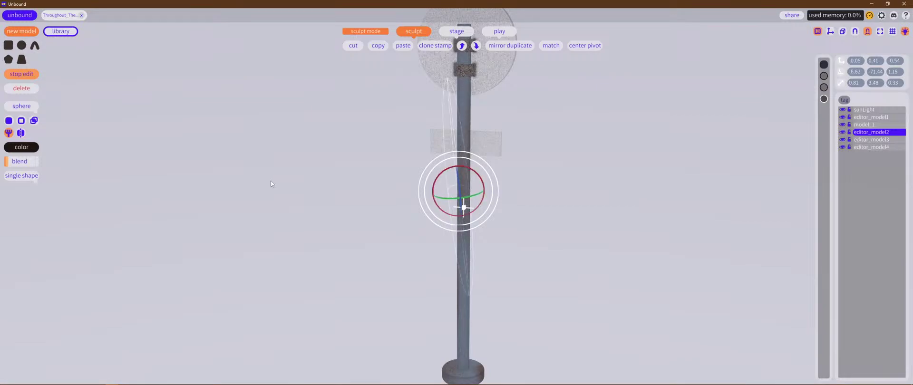
# Step: Fine-tune the blend of the sphere behind the pole and move it closer, to about -0.04, 0.41, -0.51
pyautogui.moveTo(270, 181); pyautogui.dragTo(257, 179, button='right')
pyautogui.moveTo(25, 161); pyautogui.dragTo(19, 158)
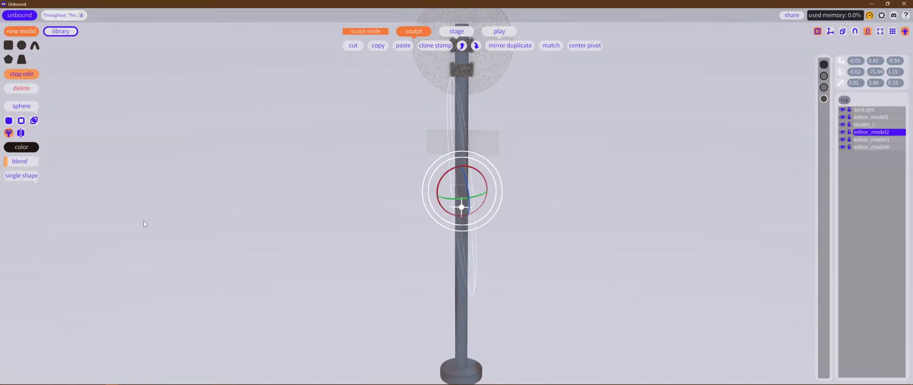
pyautogui.moveTo(144, 222); pyautogui.dragTo(224, 210, button='right')
pyautogui.press('w')
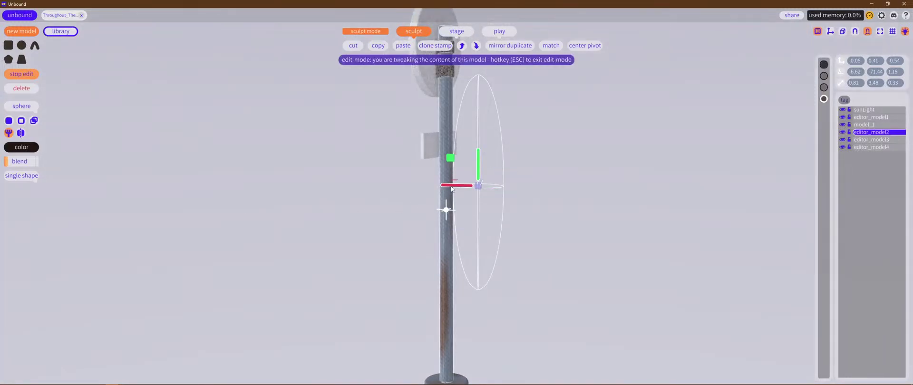
pyautogui.moveTo(451, 189); pyautogui.dragTo(449, 188)
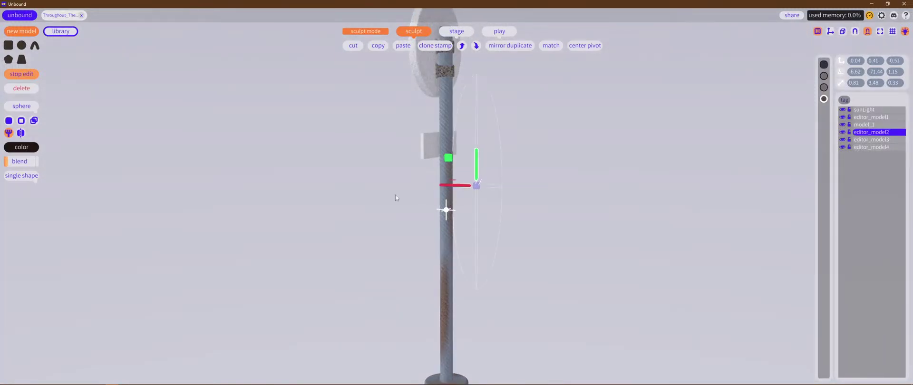
pyautogui.moveTo(395, 196); pyautogui.dragTo(285, 203, button='right')
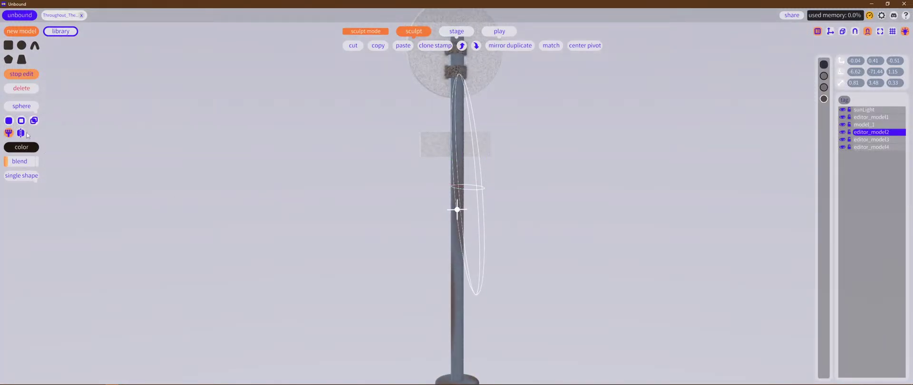
# Step: Change the sphere behind the pole into a cube and thin it to about 0.20 on its Z axis
pyautogui.click(22, 175)
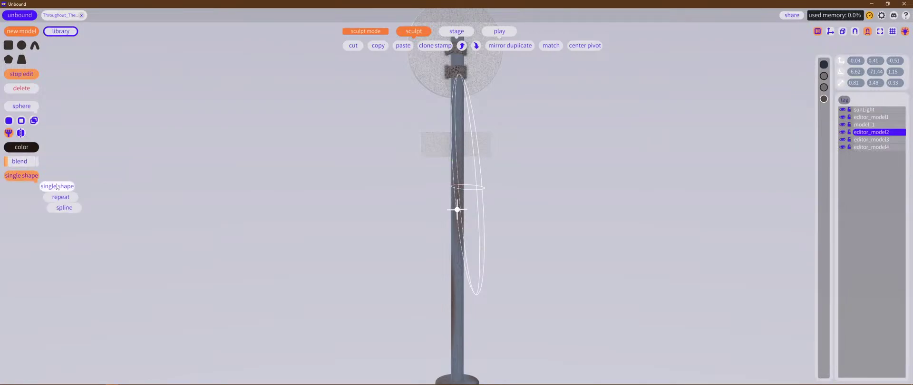
pyautogui.click(28, 106)
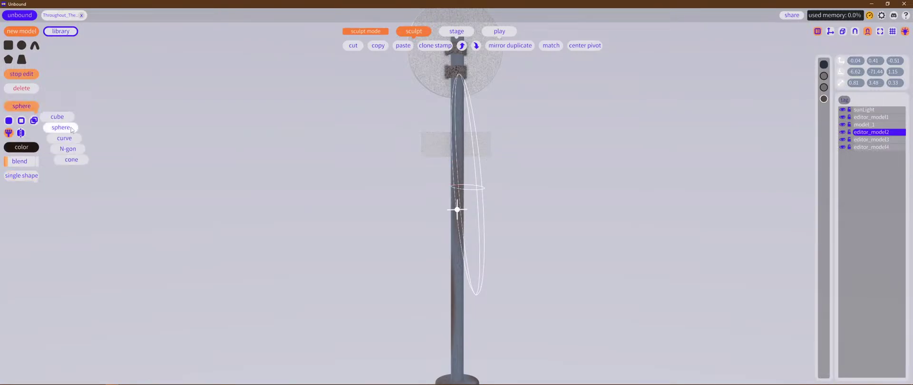
pyautogui.click(64, 125)
pyautogui.moveTo(336, 184)
pyautogui.mouseDown(button='middle')
pyautogui.moveTo(389, 206)
pyautogui.moveTo(432, 203)
pyautogui.moveTo(324, 191)
pyautogui.mouseUp(button='middle')
pyautogui.moveTo(325, 190); pyautogui.dragTo(338, 238, button='right')
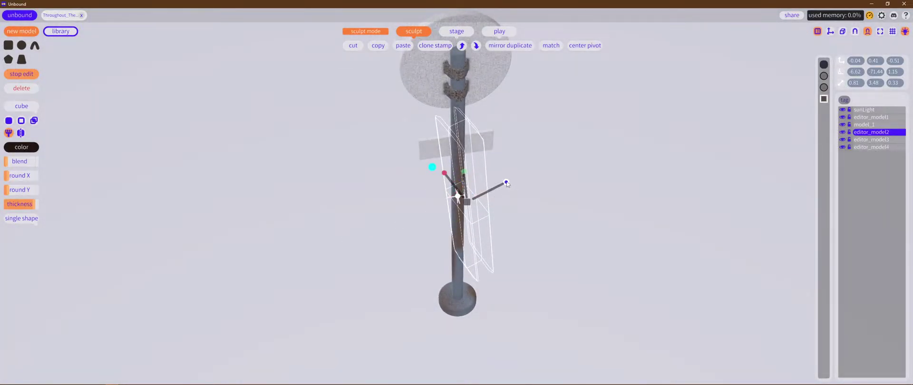
pyautogui.moveTo(506, 183); pyautogui.dragTo(496, 189)
pyautogui.moveTo(491, 191); pyautogui.dragTo(318, 175, button='right')
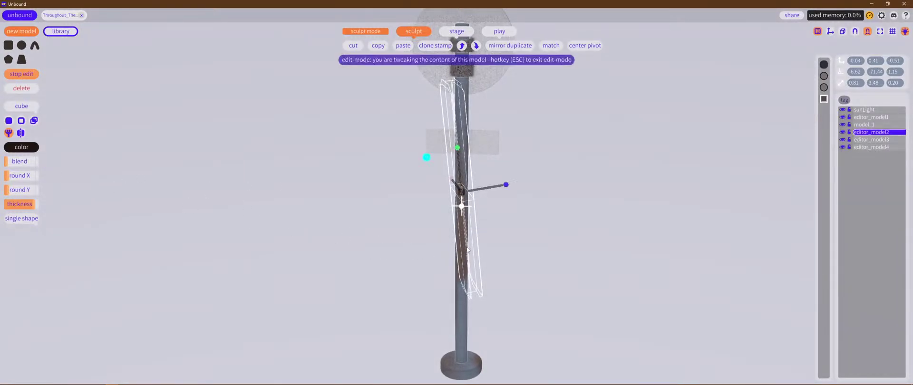
# Step: Reposition the cube behind the pole to about -0.14, 0.42, -0.50 and lower its blend
pyautogui.press('w')
pyautogui.moveTo(486, 188); pyautogui.dragTo(494, 188)
pyautogui.moveTo(377, 198); pyautogui.dragTo(442, 241, button='right')
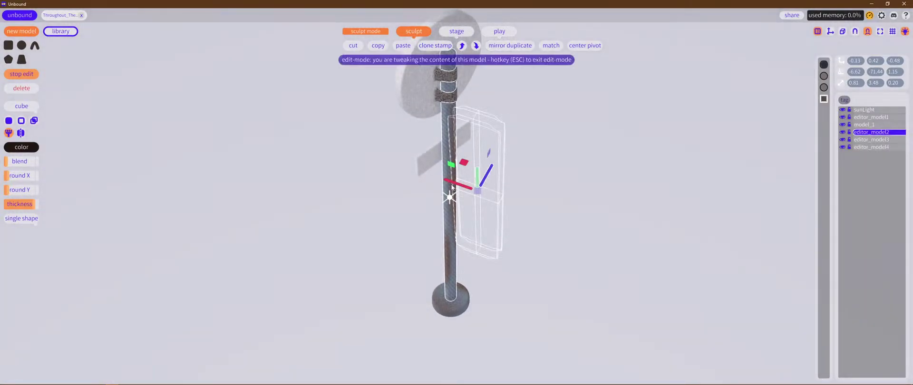
pyautogui.moveTo(16, 163)
pyautogui.mouseDown()
pyautogui.moveTo(27, 166)
pyautogui.moveTo(19, 166)
pyautogui.mouseUp()
pyautogui.keyDown('alt'); pyautogui.moveTo(102, 177); pyautogui.dragTo(10, 168); pyautogui.keyUp('alt')
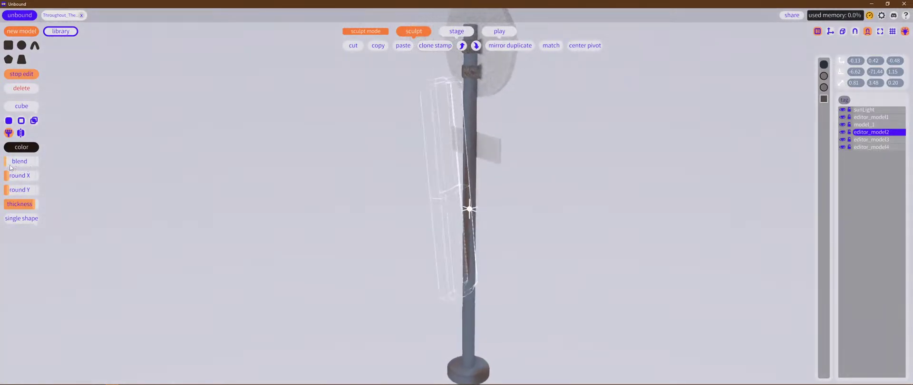
pyautogui.moveTo(10, 167); pyautogui.dragTo(175, 171, button='middle')
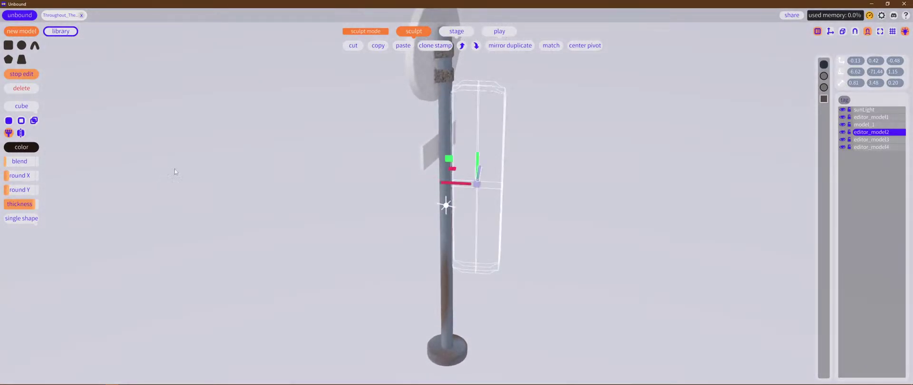
pyautogui.moveTo(617, 209); pyautogui.dragTo(477, 192, button='middle')
pyautogui.moveTo(472, 183); pyautogui.dragTo(476, 185)
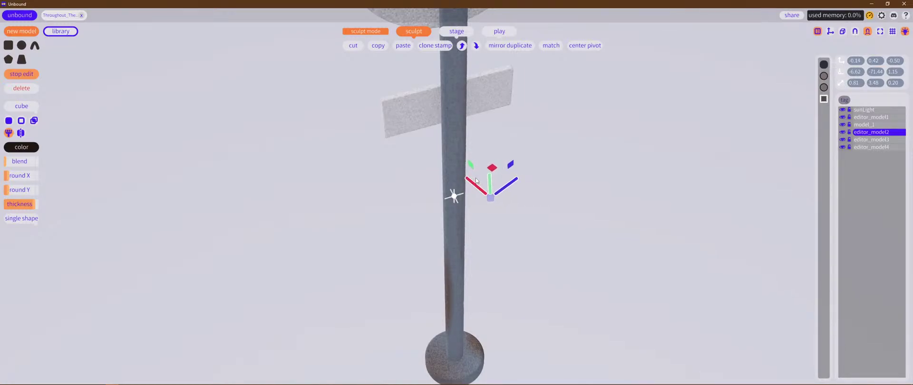
# Step: Thin the cube behind the pole further to about 0.17 on its Z axis
pyautogui.moveTo(476, 180); pyautogui.dragTo(557, 201, button='middle')
pyautogui.press('e')
pyautogui.press('r')
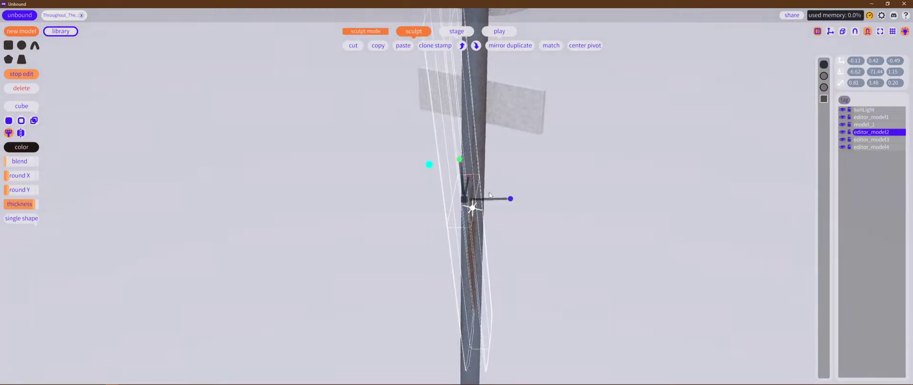
pyautogui.moveTo(511, 200); pyautogui.dragTo(503, 200)
pyautogui.scroll(-4, 559, 216)
pyautogui.moveTo(552, 216); pyautogui.dragTo(309, 167, button='middle')
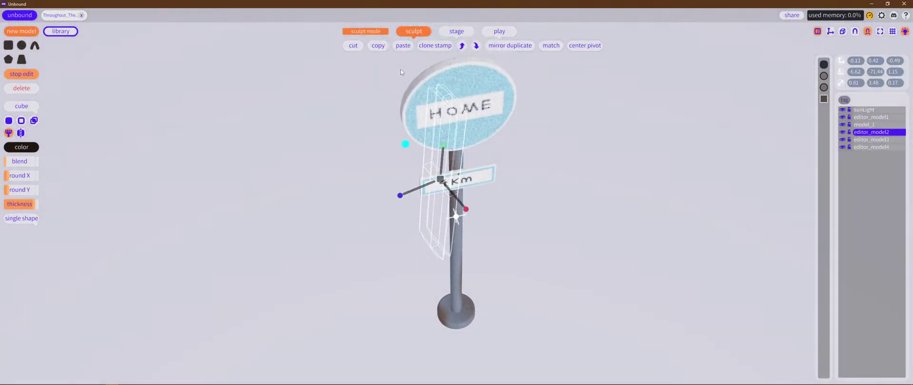
# Step: Duplicate the rust cube and move the copy to the front of the pole, at about 0.19, 0.43, 0.46
pyautogui.click(382, 47)
pyautogui.click(404, 47)
pyautogui.press('w')
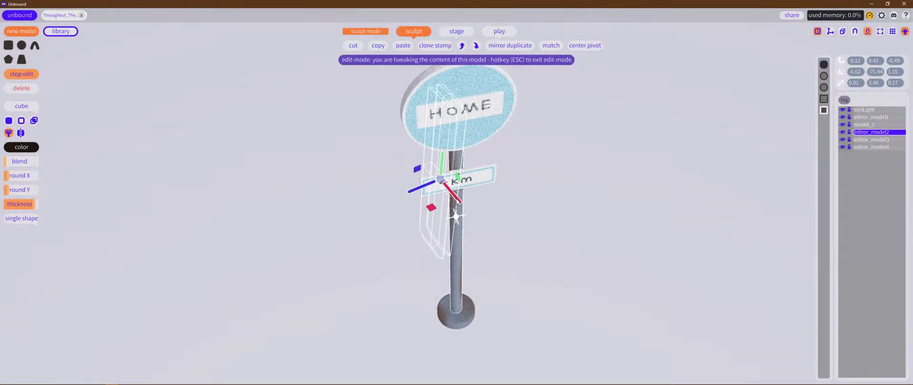
pyautogui.moveTo(457, 202); pyautogui.dragTo(502, 233)
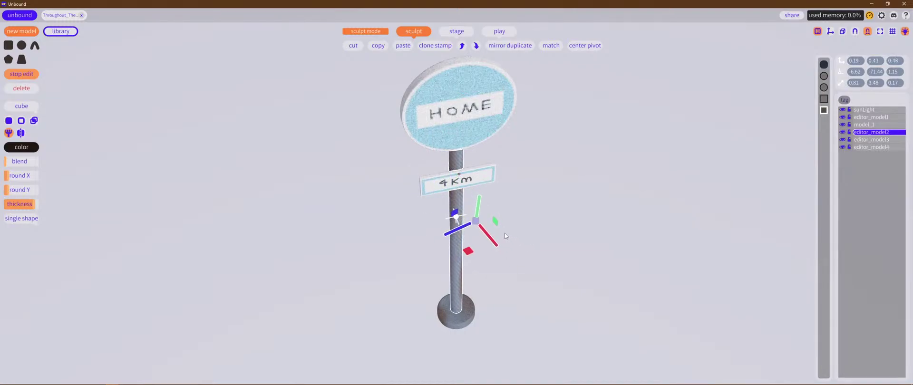
pyautogui.moveTo(506, 235); pyautogui.dragTo(505, 234)
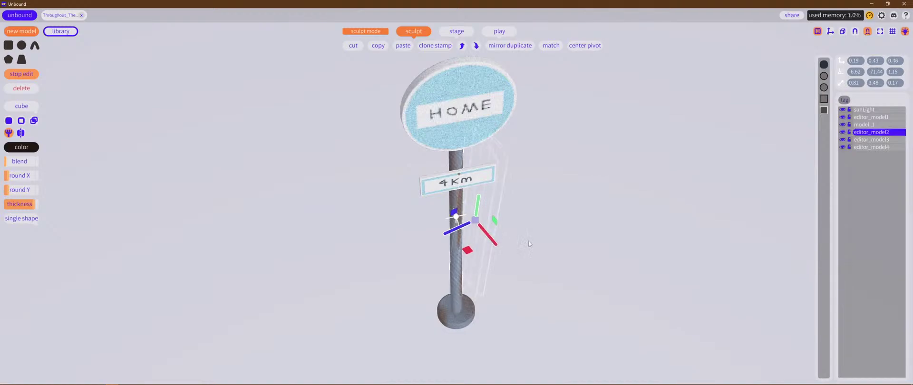
# Step: Rotate the front cube to about -3.63, -54.62, -2.16 degrees and reduce its X and Y rounding
pyautogui.moveTo(530, 244); pyautogui.dragTo(513, 214, button='middle')
pyautogui.press('e')
pyautogui.moveTo(453, 203); pyautogui.dragTo(458, 217)
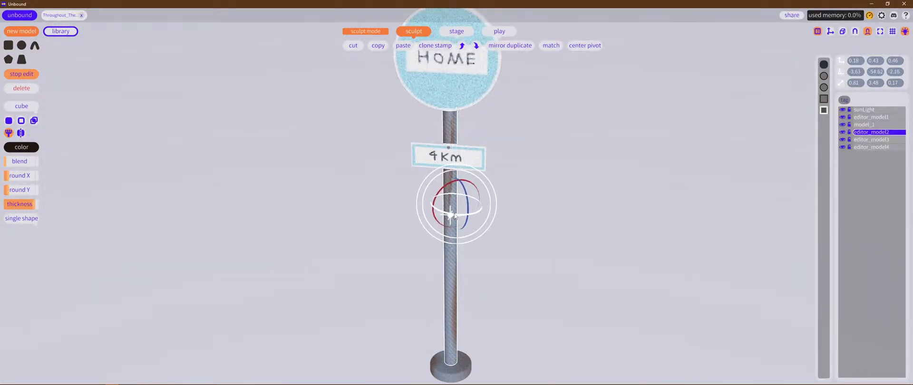
pyautogui.moveTo(10, 190); pyautogui.dragTo(4, 176)
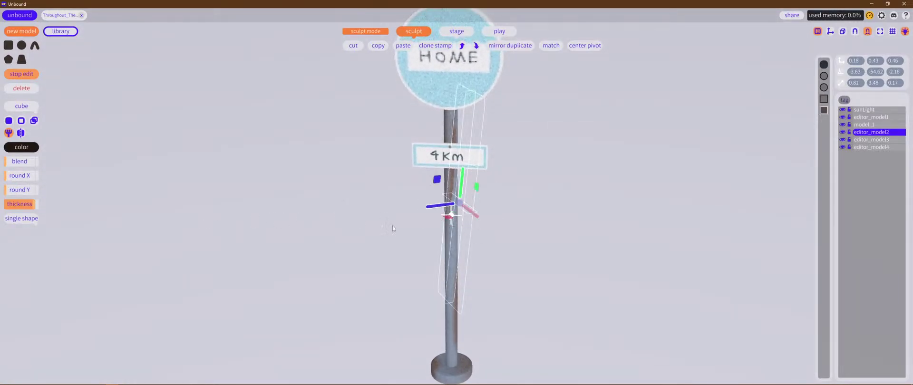
# Step: Move the front cube to about 0.21, 0.42, 0.45 and fine-tune its rotation to about -3.56, -54.62, -2.25 degrees
pyautogui.moveTo(459, 203); pyautogui.dragTo(464, 208)
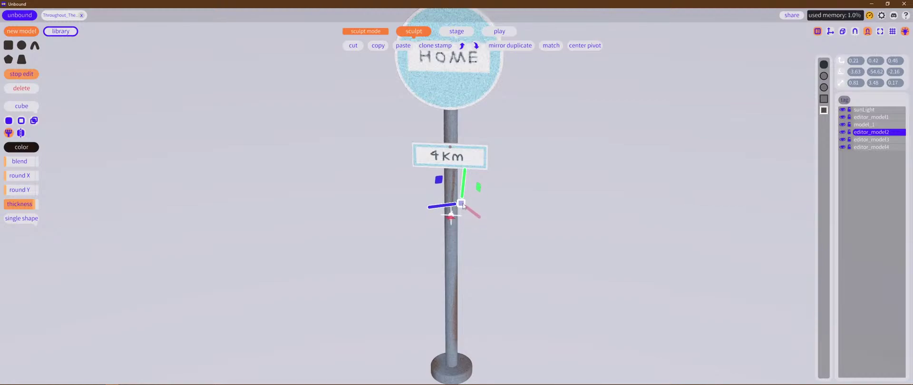
pyautogui.moveTo(373, 202); pyautogui.dragTo(427, 192, button='middle')
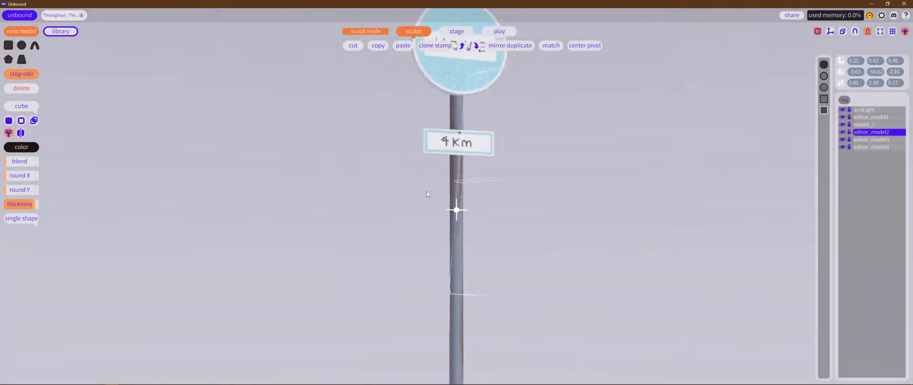
pyautogui.moveTo(427, 194)
pyautogui.mouseDown(button='right')
pyautogui.moveTo(466, 201)
pyautogui.moveTo(420, 188)
pyautogui.moveTo(292, 181)
pyautogui.moveTo(427, 206)
pyautogui.mouseUp(button='right')
pyautogui.press('e')
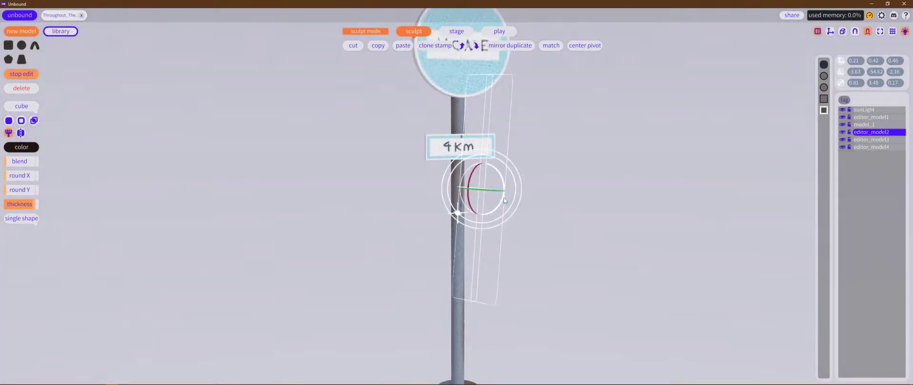
pyautogui.moveTo(503, 181); pyautogui.dragTo(504, 184)
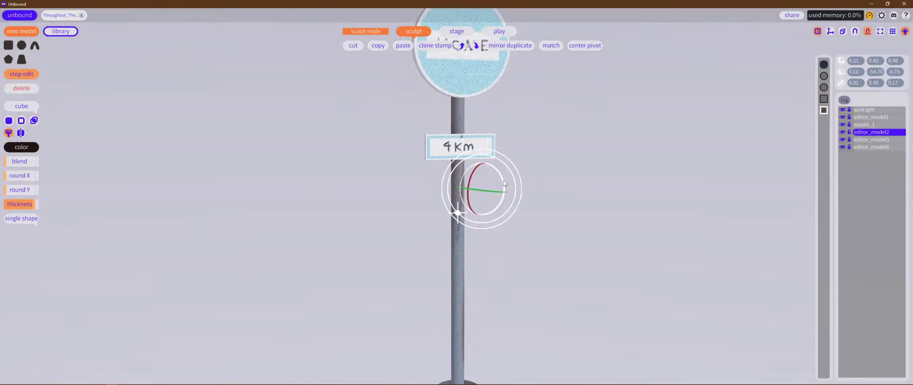
pyautogui.moveTo(526, 185); pyautogui.dragTo(409, 168, button='right')
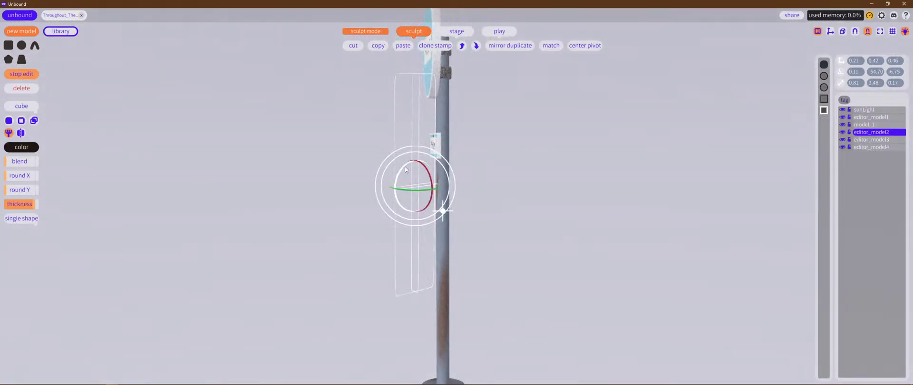
pyautogui.moveTo(406, 169); pyautogui.dragTo(407, 169)
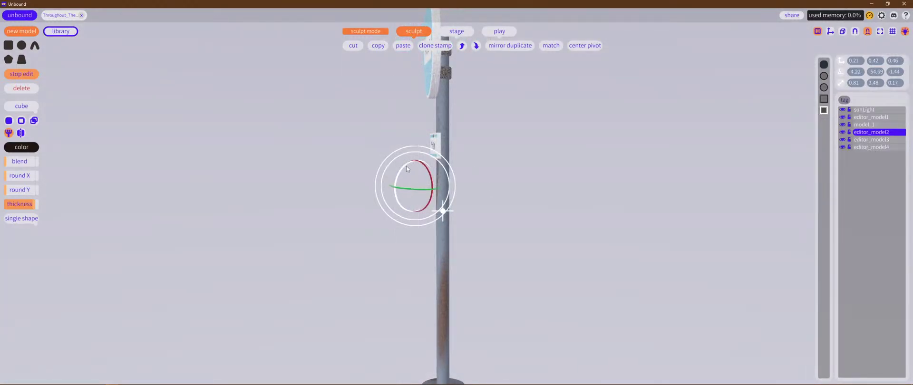
pyautogui.press('w')
pyautogui.moveTo(397, 188); pyautogui.dragTo(399, 188)
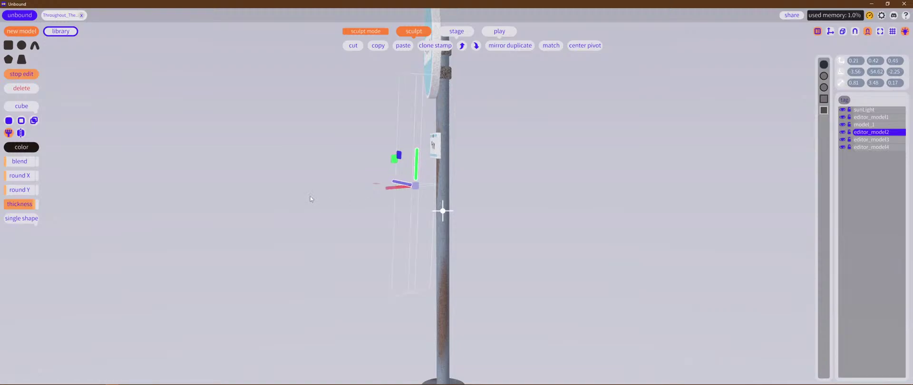
# Step: Tilt the front cube to about -1.18, -54.69, -5.17 degrees and shift it to about 0.22, 0.42, 0.45
pyautogui.moveTo(310, 197); pyautogui.dragTo(495, 203, button='right')
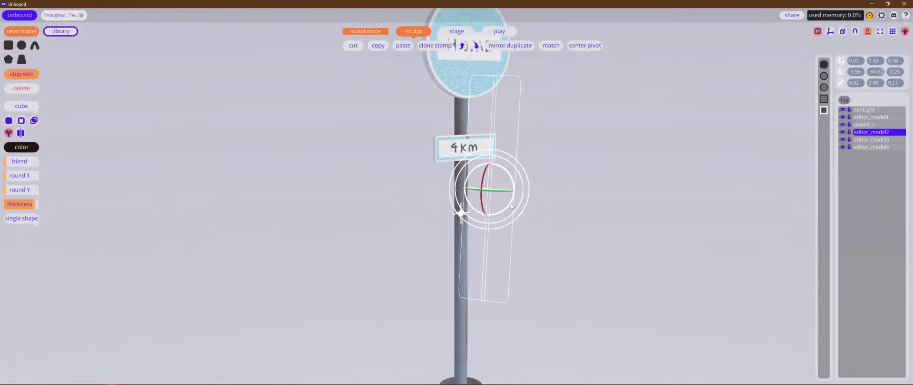
pyautogui.moveTo(510, 204); pyautogui.dragTo(546, 220, button='right')
pyautogui.press('w')
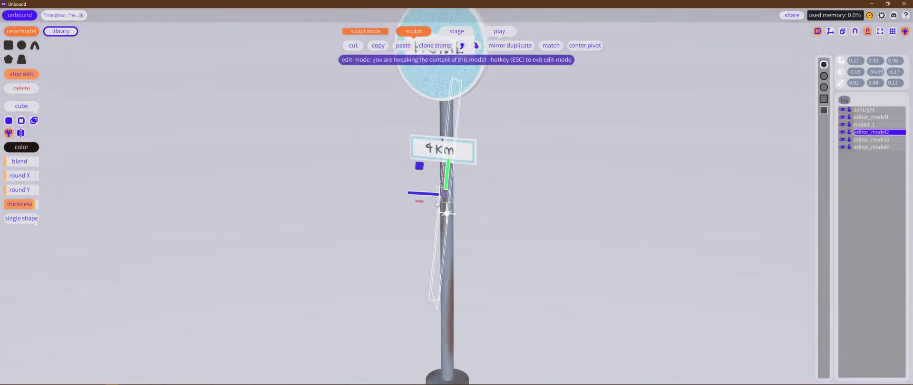
pyautogui.moveTo(417, 195); pyautogui.dragTo(419, 193)
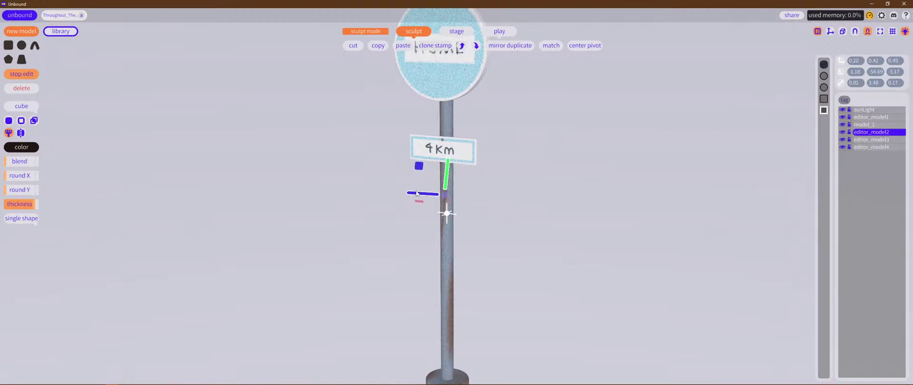
pyautogui.moveTo(351, 202); pyautogui.dragTo(495, 201, button='middle')
pyautogui.scroll(-3, 552, 207)
pyautogui.moveTo(495, 201); pyautogui.dragTo(545, 210, button='right')
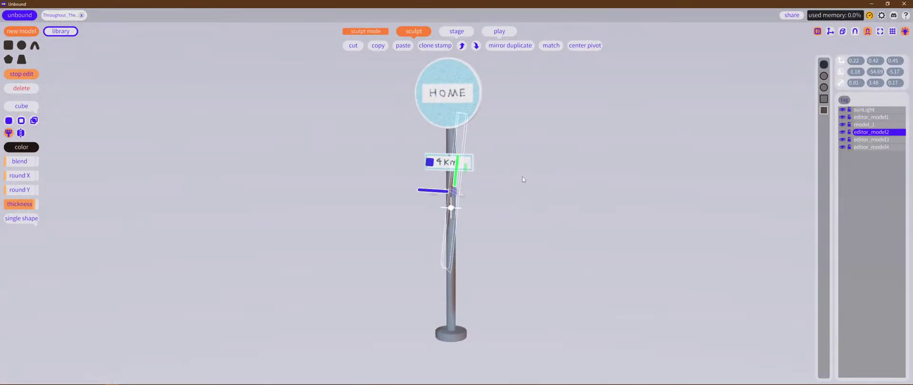
# Step: Copy the rust cube from the pole model and paste it into the 4Km sign model for editing
pyautogui.scroll(3, 495, 143)
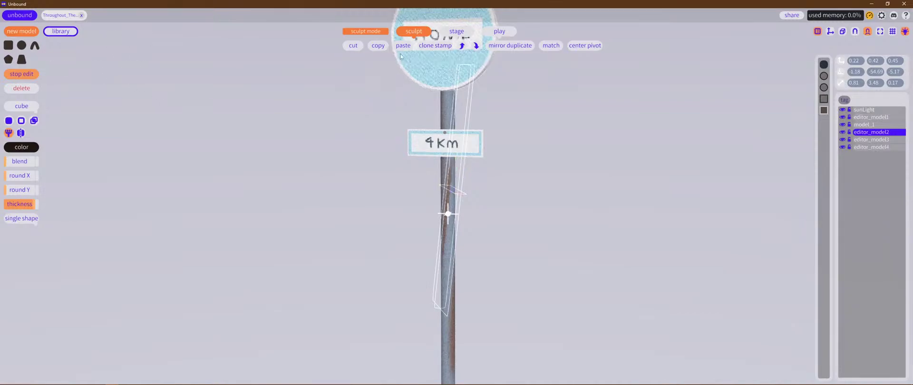
pyautogui.click(376, 45)
pyautogui.click(370, 173)
pyautogui.doubleClick(414, 154)
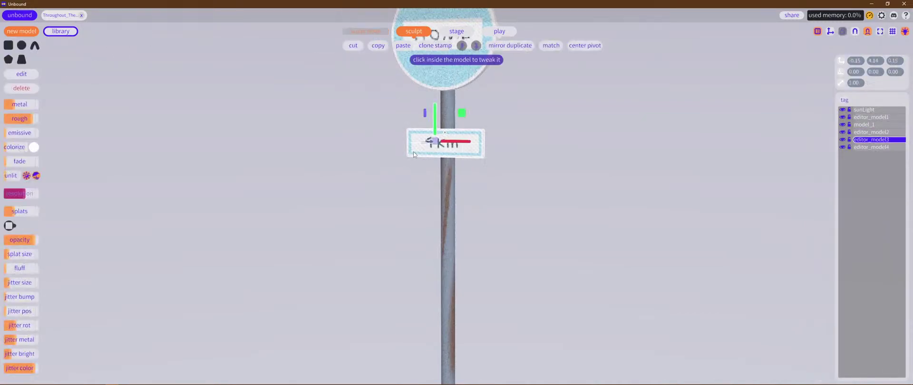
pyautogui.click(404, 47)
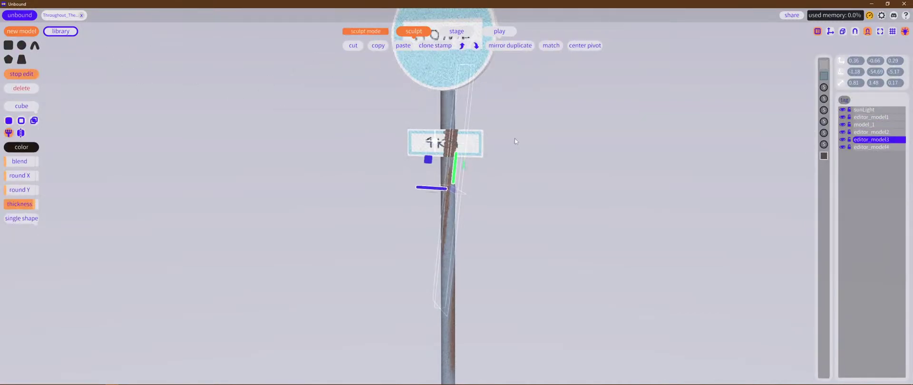
# Step: Move the pasted rust cube to the 4Km sign's right end, about 0.64, -0.72, 0.36, and rotate it to about -3.24, -44.16, -7.48 degrees
pyautogui.moveTo(434, 161)
pyautogui.mouseDown(button='middle')
pyautogui.moveTo(489, 161)
pyautogui.moveTo(448, 168)
pyautogui.mouseUp(button='middle')
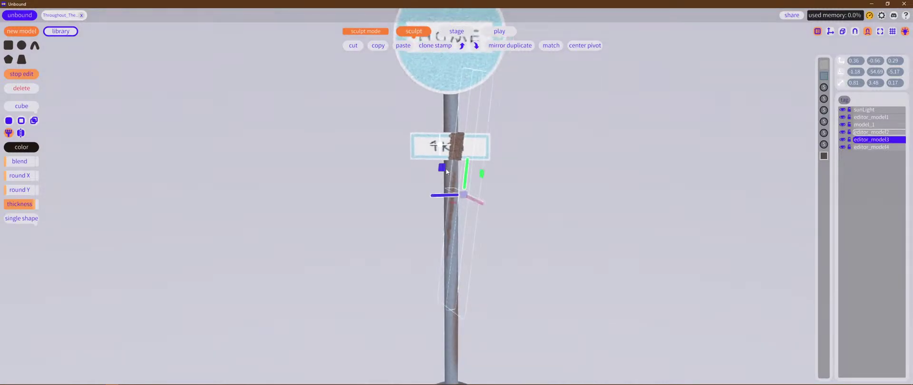
pyautogui.moveTo(445, 168); pyautogui.dragTo(463, 171)
pyautogui.press('e')
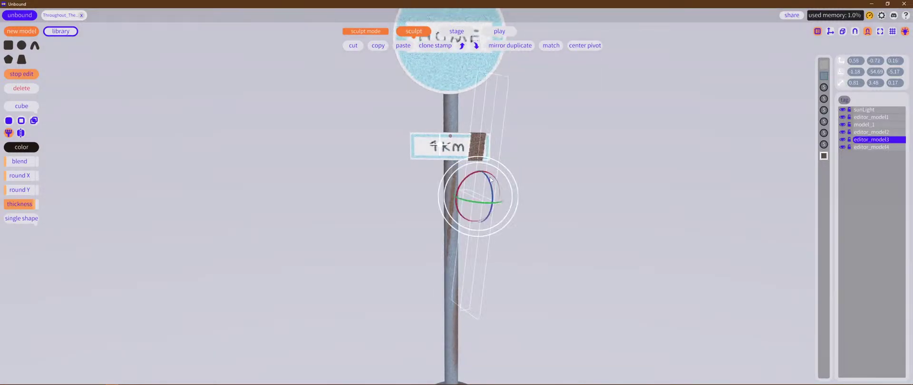
pyautogui.moveTo(572, 193); pyautogui.dragTo(561, 241, button='middle')
pyautogui.press('w')
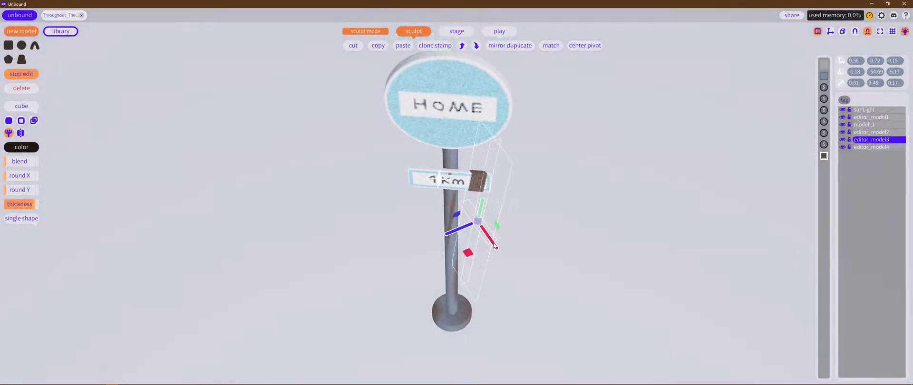
pyautogui.moveTo(470, 253)
pyautogui.mouseDown()
pyautogui.moveTo(474, 267)
pyautogui.moveTo(465, 253)
pyautogui.moveTo(495, 252)
pyautogui.moveTo(498, 238)
pyautogui.moveTo(499, 257)
pyautogui.moveTo(476, 249)
pyautogui.moveTo(485, 253)
pyautogui.mouseUp()
pyautogui.press('e')
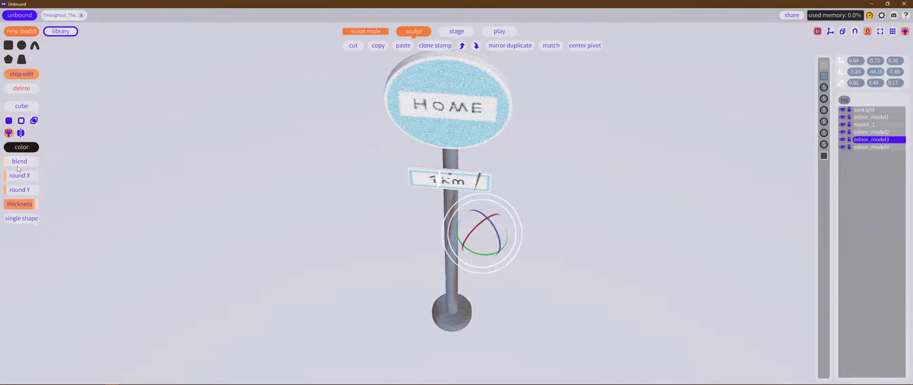
pyautogui.press('w')
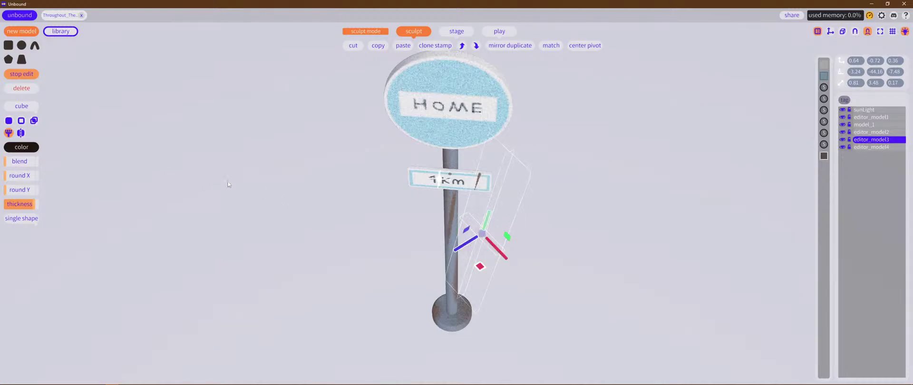
# Step: Shorten the rust cube from both ends to a Y scale of about 0.23, keeping it near the sign's right end
pyautogui.moveTo(228, 183); pyautogui.dragTo(285, 223, button='middle')
pyautogui.moveTo(338, 250); pyautogui.dragTo(300, 152, button='middle')
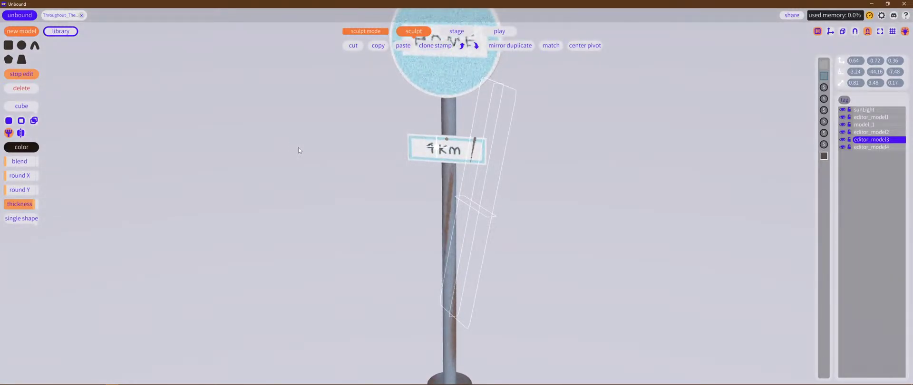
pyautogui.moveTo(300, 152); pyautogui.dragTo(316, 164, button='right')
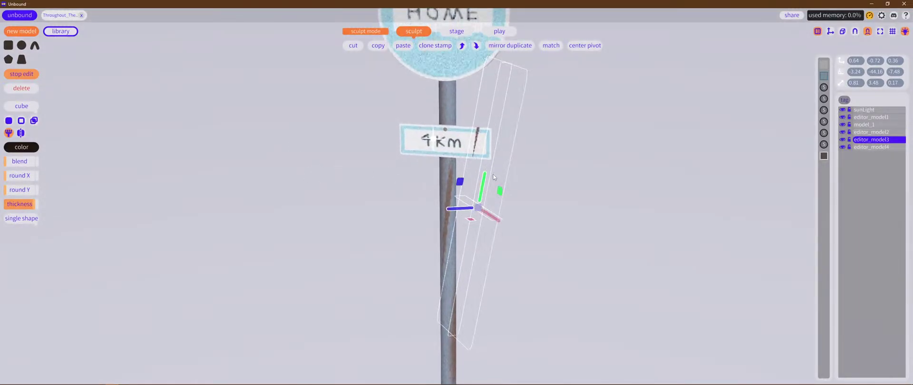
pyautogui.moveTo(398, 237); pyautogui.dragTo(435, 246, button='right')
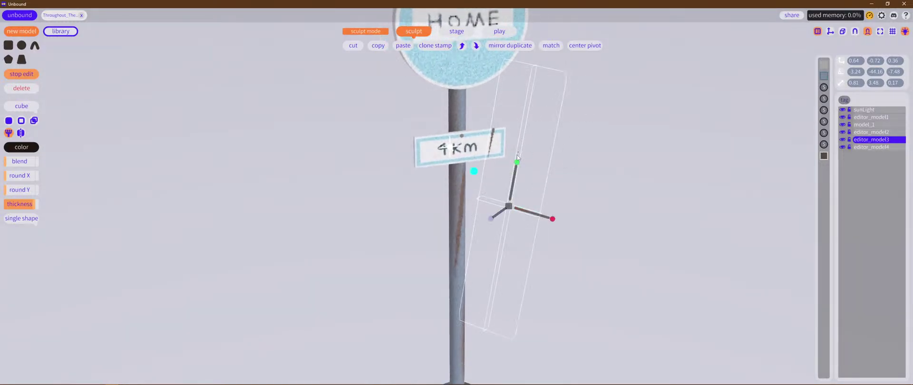
pyautogui.press('t')
pyautogui.moveTo(534, 66); pyautogui.dragTo(500, 145)
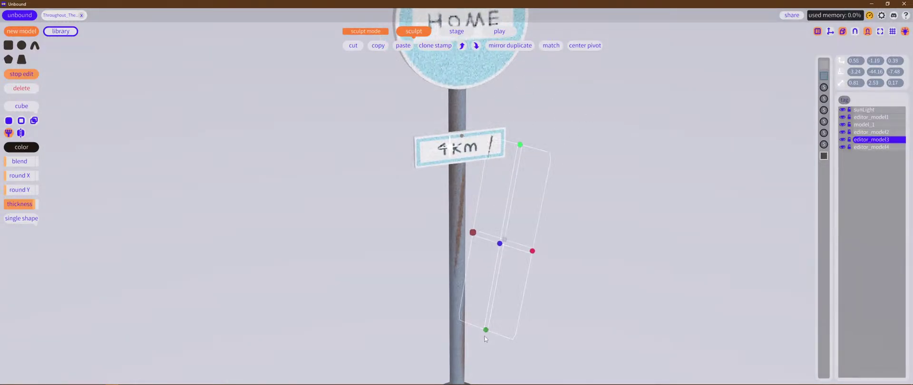
pyautogui.moveTo(485, 335); pyautogui.dragTo(513, 218)
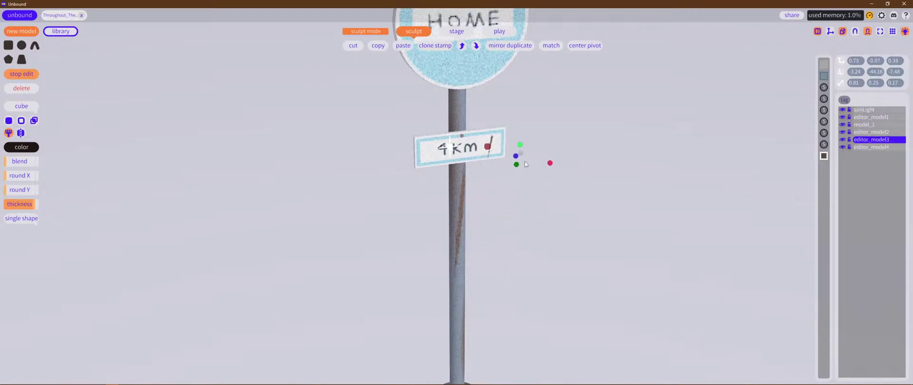
pyautogui.moveTo(525, 164); pyautogui.dragTo(525, 165)
pyautogui.press('t')
# Step: Narrow the rust cube's X scale to about 0.30 and place it at about 0.57, -0.04, 0.15
pyautogui.moveTo(525, 165); pyautogui.dragTo(475, 222, button='middle')
pyautogui.press('e')
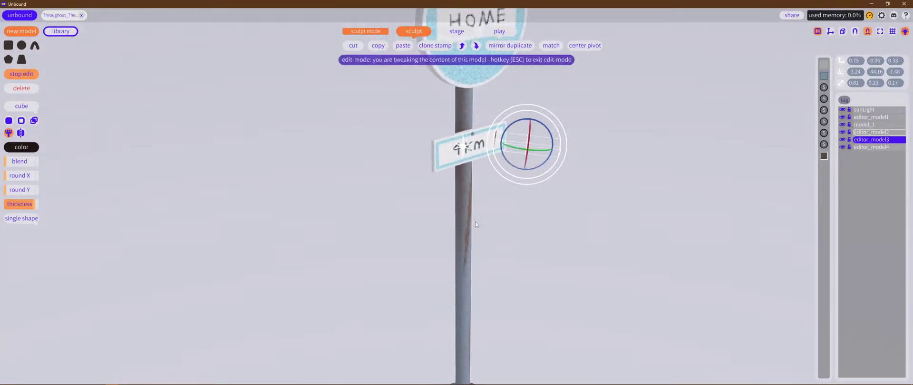
pyautogui.press('t')
pyautogui.moveTo(559, 149); pyautogui.dragTo(549, 184)
pyautogui.press('t')
pyautogui.moveTo(550, 184); pyautogui.dragTo(534, 236, button='middle')
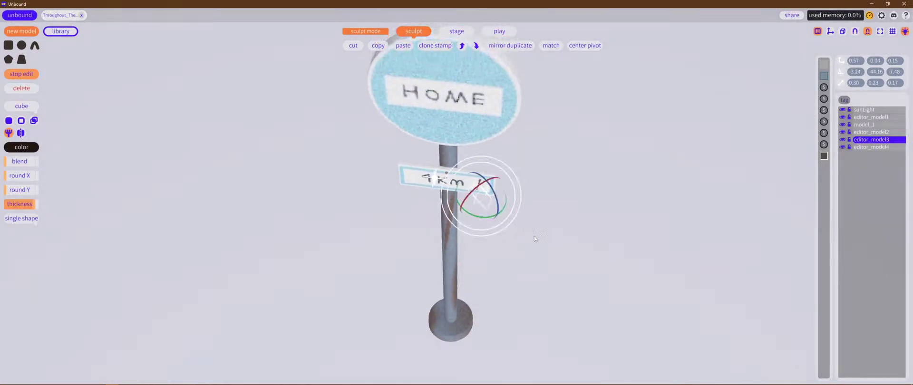
pyautogui.scroll(3, 535, 238)
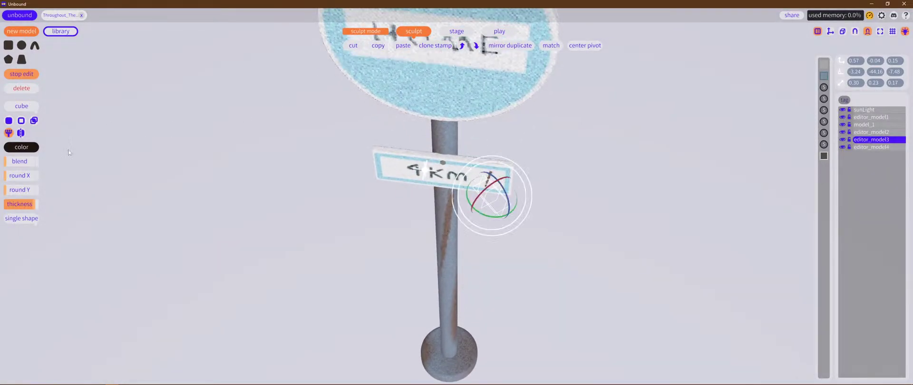
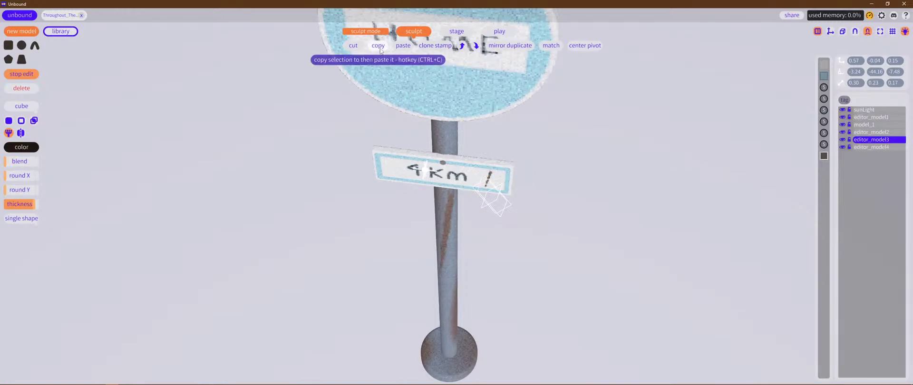
# Step: Duplicate the rust cube as a sphere scaled to about 0.38, 0.29, 0.21 and move it to about 0.32, 0.01, 0.12
pyautogui.click(403, 47)
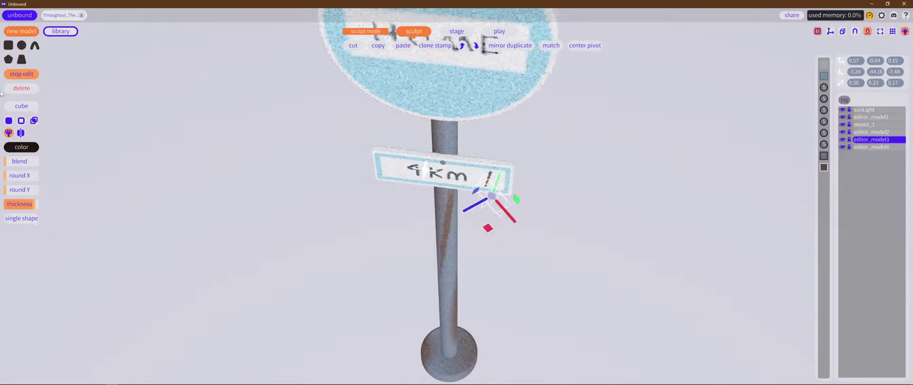
pyautogui.click(21, 106)
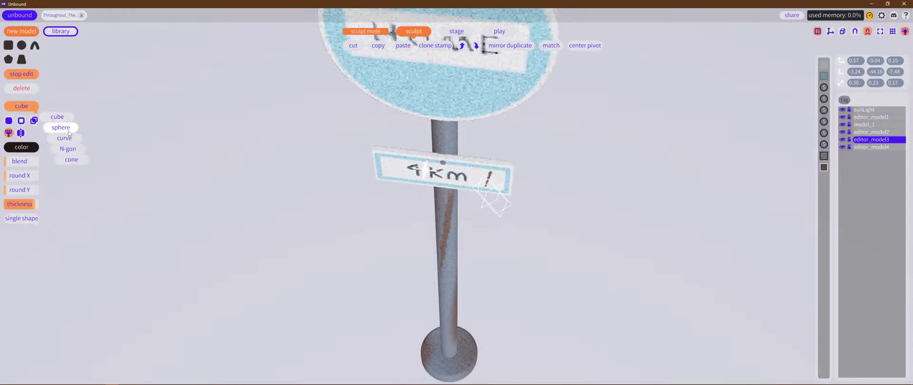
pyautogui.click(61, 127)
pyautogui.press('r')
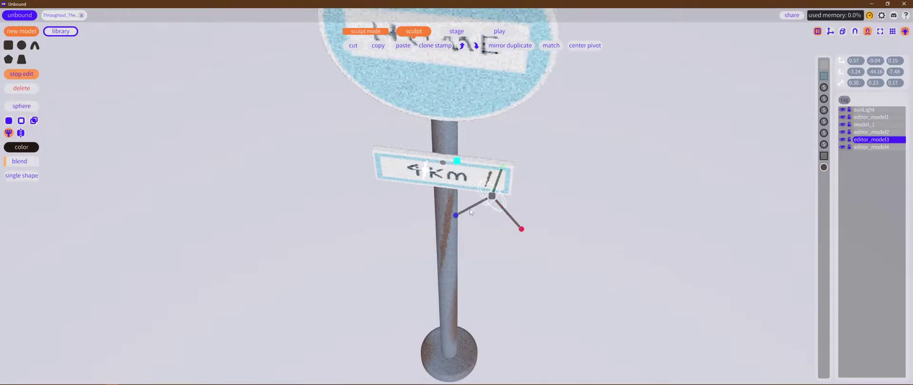
pyautogui.moveTo(492, 196); pyautogui.dragTo(496, 202)
pyautogui.press('w')
pyautogui.moveTo(488, 228); pyautogui.dragTo(456, 217)
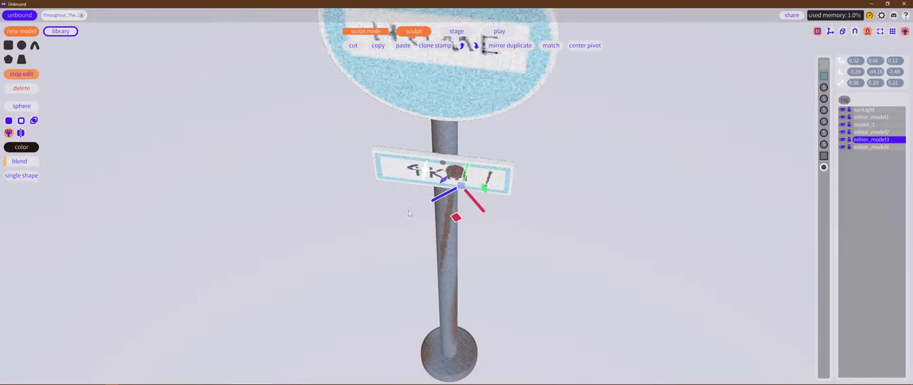
# Step: Raise the rust sphere's blend to near maximum and reduce its X scale to about 0.21
pyautogui.moveTo(15, 162); pyautogui.dragTo(49, 172)
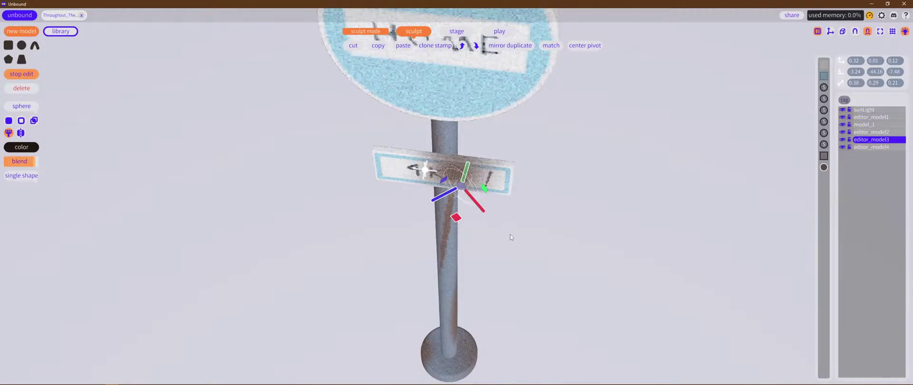
pyautogui.moveTo(458, 227); pyautogui.dragTo(551, 221, button='middle')
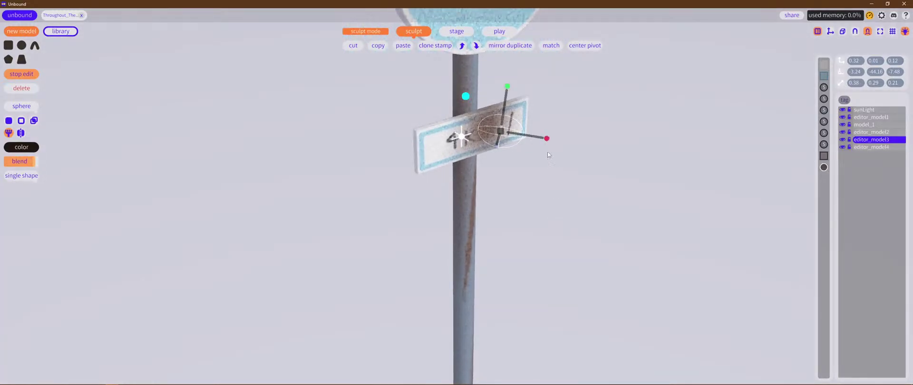
pyautogui.moveTo(547, 139); pyautogui.dragTo(519, 137)
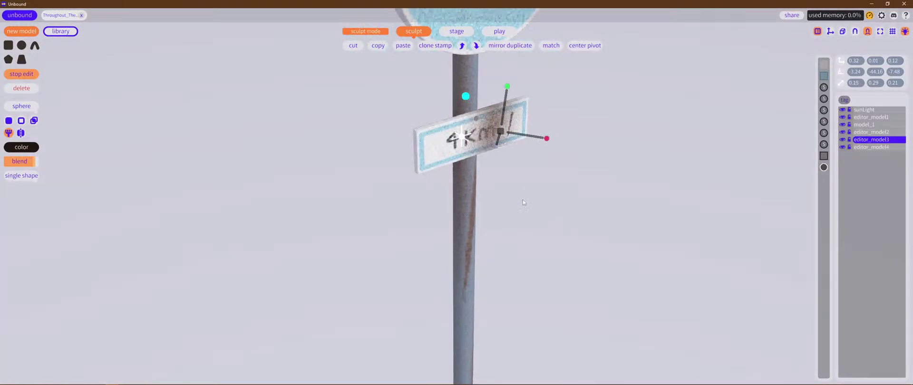
pyautogui.moveTo(523, 203); pyautogui.dragTo(472, 246, button='middle')
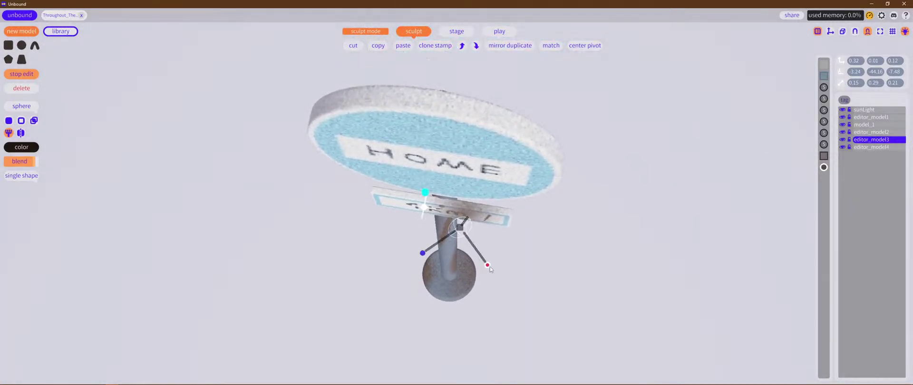
pyautogui.moveTo(367, 254); pyautogui.dragTo(398, 198, button='middle')
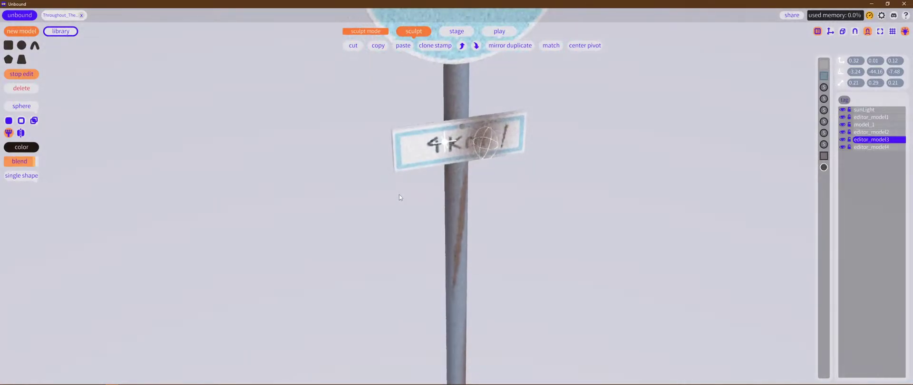
# Step: Resize the rust sphere to about 0.30, 0.31, 0.30 and move it just past the 4Km sign's right edge
pyautogui.moveTo(494, 121); pyautogui.dragTo(444, 104)
pyautogui.press('w')
pyautogui.moveTo(497, 184); pyautogui.dragTo(564, 186)
pyautogui.moveTo(565, 185); pyautogui.dragTo(522, 240, button='middle')
pyautogui.moveTo(522, 241); pyautogui.dragTo(552, 193, button='right')
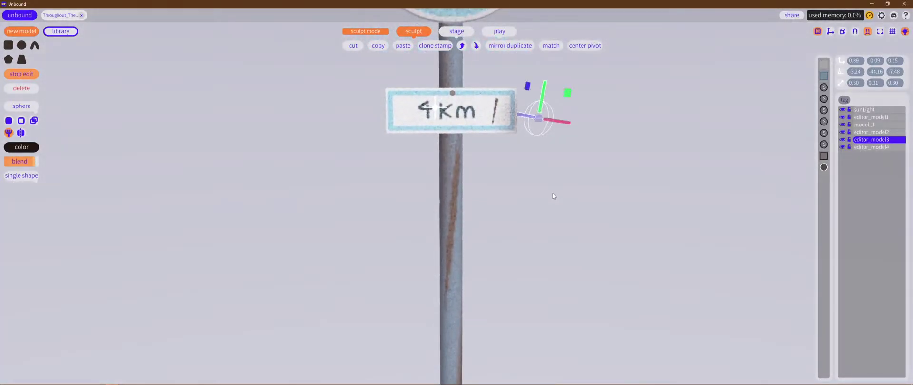
# Step: Exit shape editing, tilt the whole 4Km sign about -7 degrees around Z, and deselect it
pyautogui.doubleClick(474, 124)
pyautogui.moveTo(547, 150); pyautogui.dragTo(561, 180, button='right')
pyautogui.press('Escape')
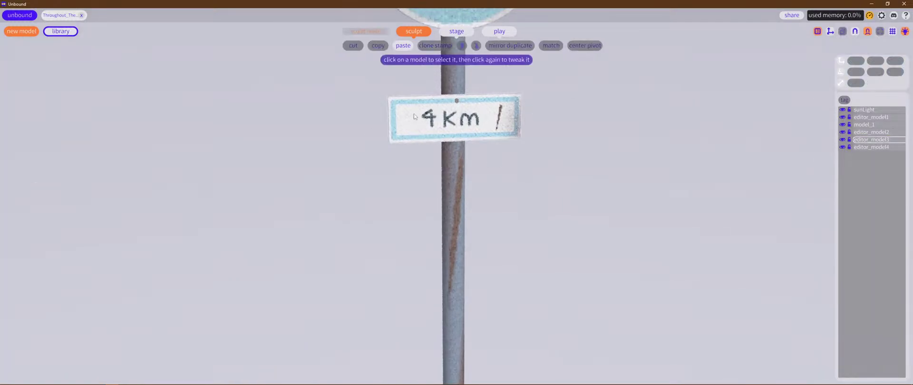
pyautogui.click(467, 112)
pyautogui.press('e')
pyautogui.moveTo(459, 101); pyautogui.dragTo(460, 103)
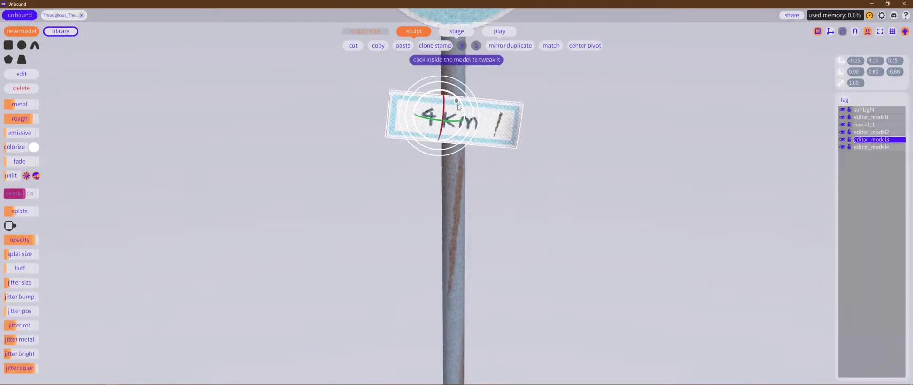
pyautogui.moveTo(583, 117); pyautogui.dragTo(570, 95, button='right')
pyautogui.click(457, 99)
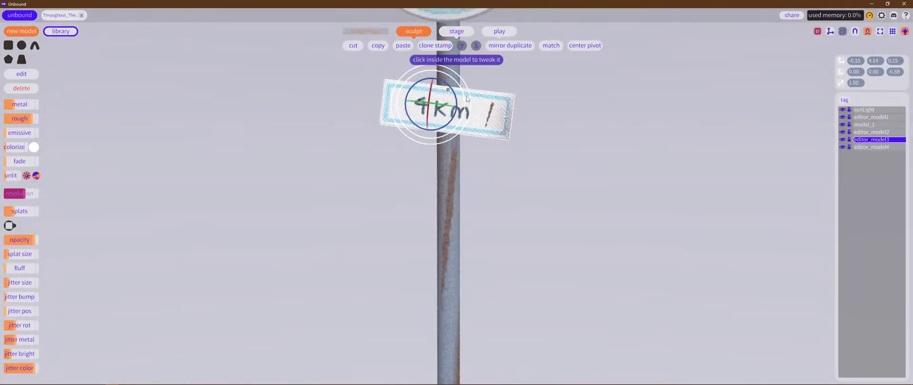
pyautogui.moveTo(459, 98); pyautogui.dragTo(459, 97)
pyautogui.moveTo(575, 146); pyautogui.dragTo(611, 166, button='right')
pyautogui.scroll(-4, 606, 190)
pyautogui.moveTo(600, 212); pyautogui.dragTo(546, 162, button='right')
pyautogui.click(578, 145)
# Step: Examine the complete signpost, checking the tilted 4Km sign and the rust patches from afar and up close
pyautogui.scroll(-2, 578, 162)
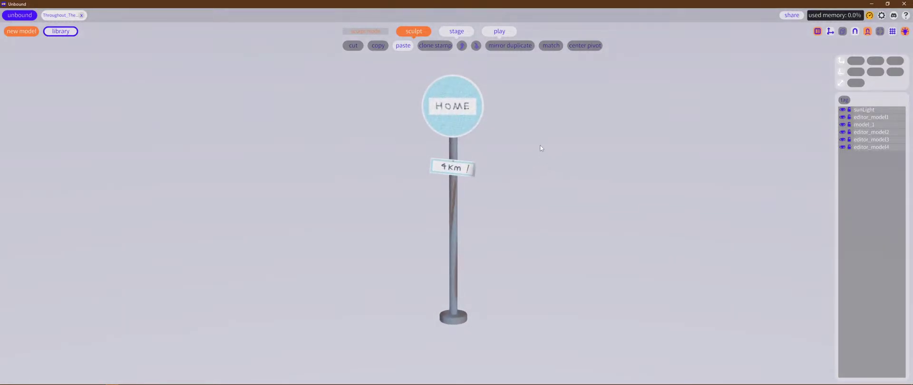
pyautogui.moveTo(547, 162); pyautogui.dragTo(559, 190, button='middle')
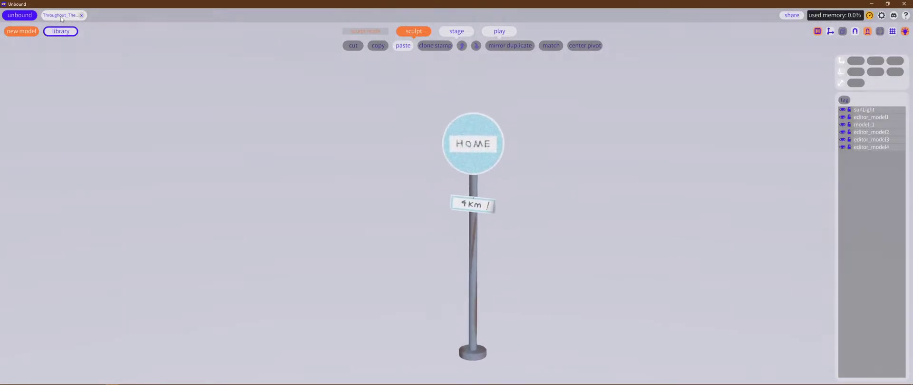
pyautogui.click(61, 31)
pyautogui.click(71, 99)
pyautogui.click(66, 32)
pyautogui.keyDown('alt'); pyautogui.moveTo(616, 214); pyautogui.dragTo(606, 187, button='right'); pyautogui.keyUp('alt')
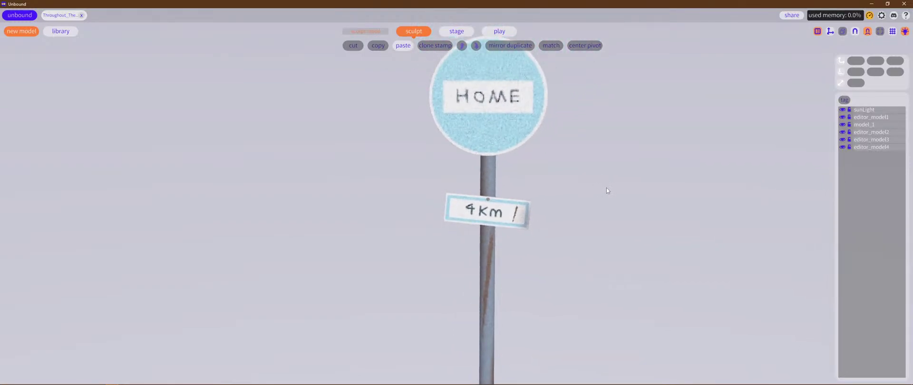
pyautogui.scroll(-3, 606, 190)
pyautogui.moveTo(584, 204); pyautogui.dragTo(599, 213, button='right')
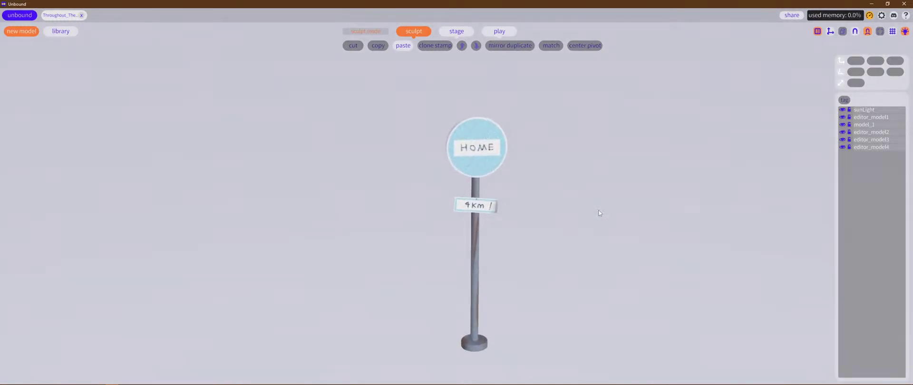
pyautogui.scroll(3, 609, 212)
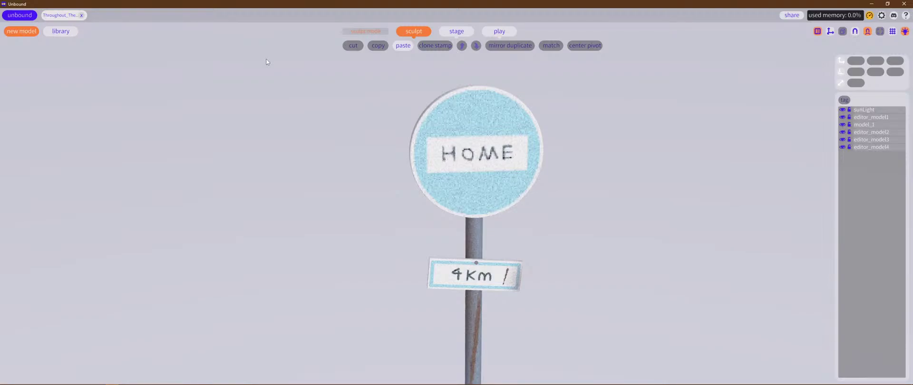
# Step: Open the HOME sign for shape editing, paste the dark cube, and position it at about 0.54, -0.28, 0.32 on the disc's lower-right side
pyautogui.doubleClick(457, 183)
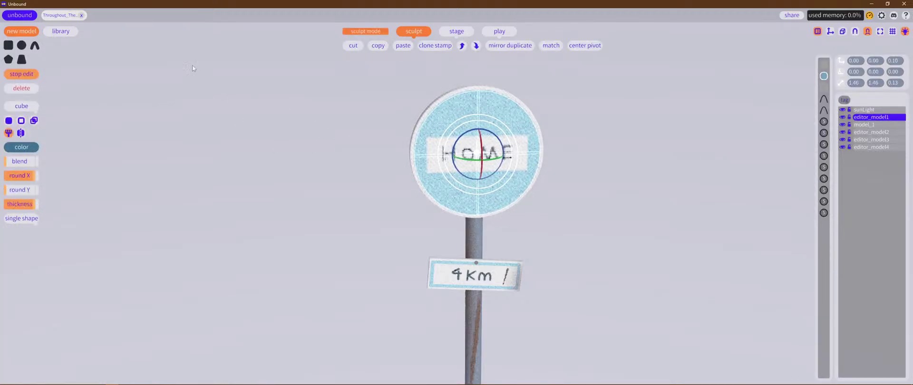
pyautogui.click(407, 48)
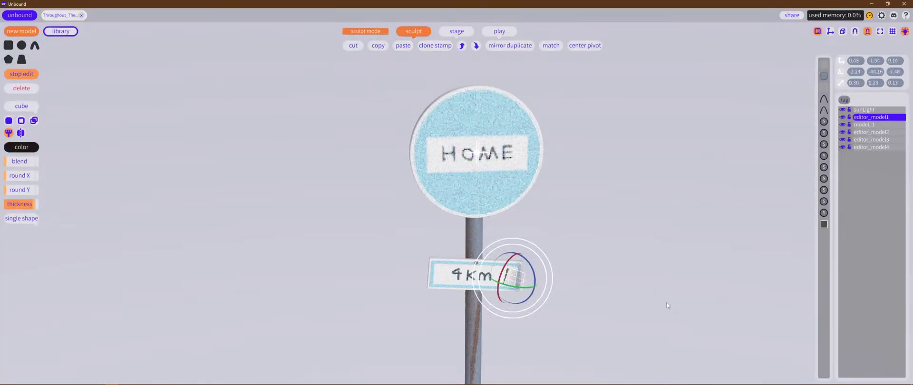
pyautogui.press('w')
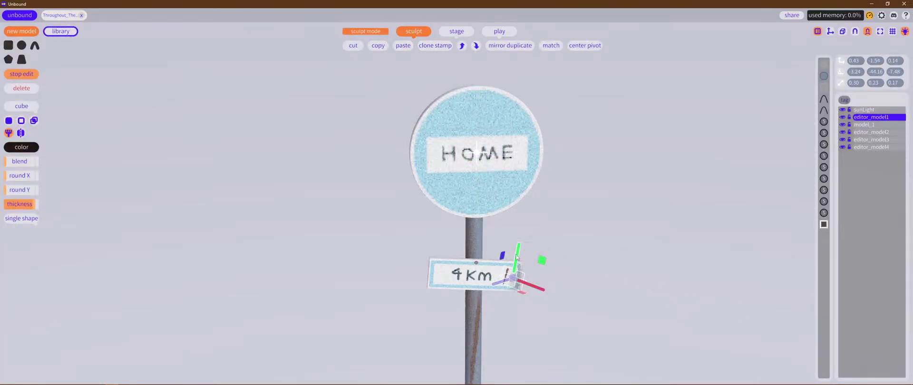
pyautogui.moveTo(518, 256); pyautogui.dragTo(537, 153)
pyautogui.moveTo(576, 207); pyautogui.dragTo(596, 312, button='middle')
pyautogui.moveTo(595, 312); pyautogui.dragTo(531, 278, button='right')
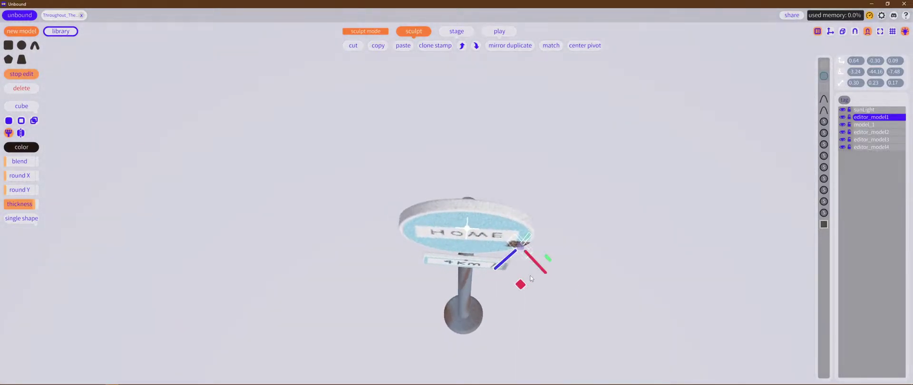
pyautogui.moveTo(521, 286)
pyautogui.mouseDown()
pyautogui.moveTo(511, 306)
pyautogui.moveTo(504, 289)
pyautogui.mouseUp()
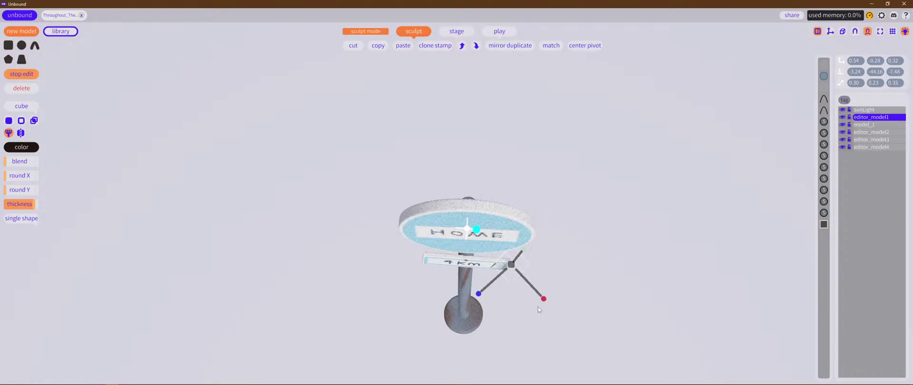
# Step: Stretch the dark cube to about 0.52, 0.67, 0.35 and adjust its blend to a low setting
pyautogui.moveTo(542, 298); pyautogui.dragTo(606, 288)
pyautogui.moveTo(606, 288); pyautogui.dragTo(608, 219, button='right')
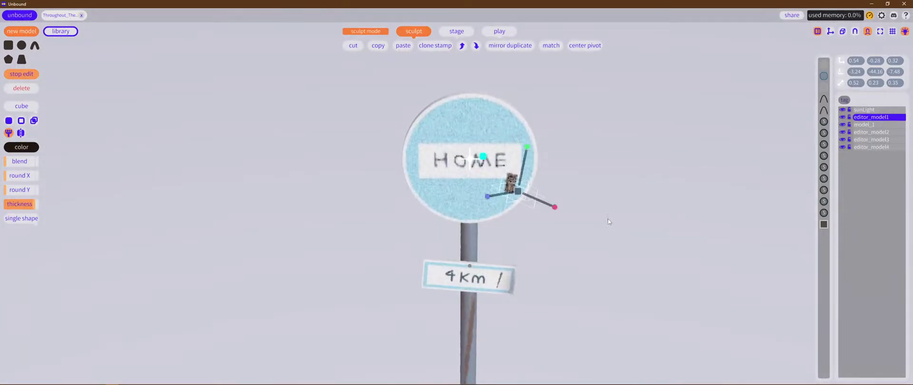
pyautogui.moveTo(527, 147); pyautogui.dragTo(572, 2)
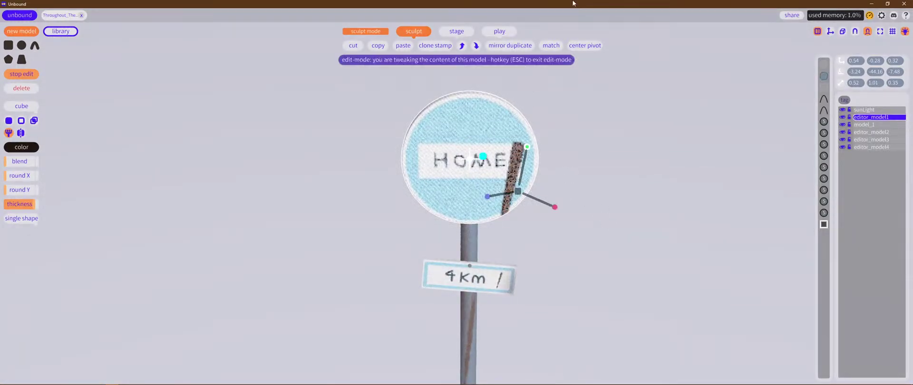
pyautogui.moveTo(577, 35); pyautogui.dragTo(584, 62)
pyautogui.moveTo(598, 123); pyautogui.dragTo(603, 176, button='right')
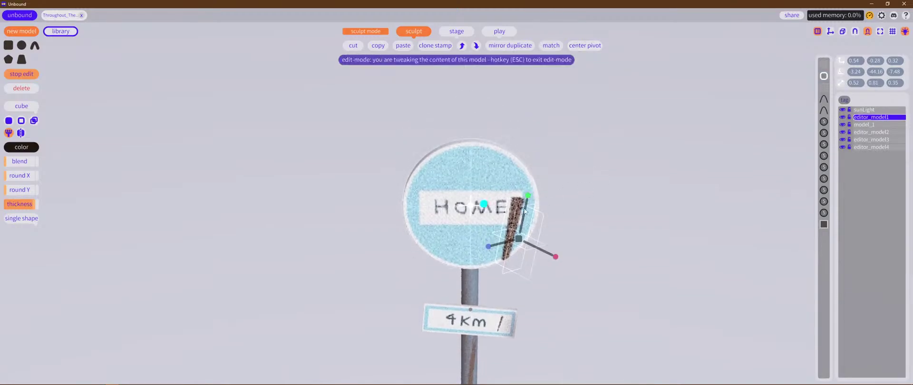
pyautogui.moveTo(528, 196); pyautogui.dragTo(525, 210)
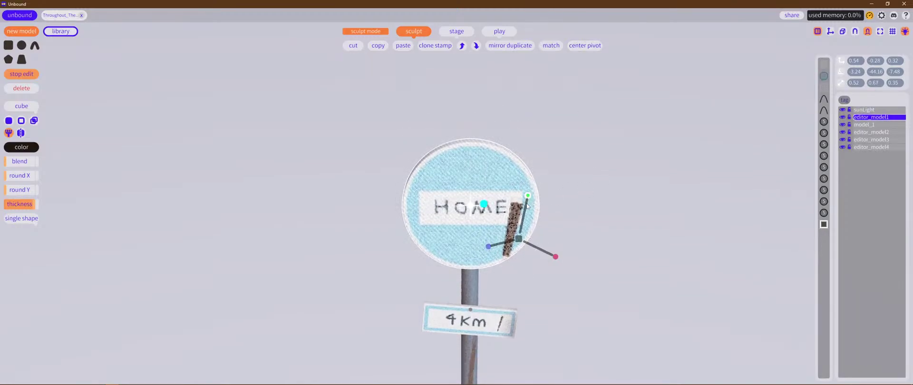
pyautogui.moveTo(19, 163); pyautogui.dragTo(1, 164)
# Step: Rotate the dark cube to about -6.22, -23.05, -24.48 so it cuts diagonally into the disc's face
pyautogui.moveTo(616, 285); pyautogui.dragTo(618, 364, button='right')
pyautogui.press('e')
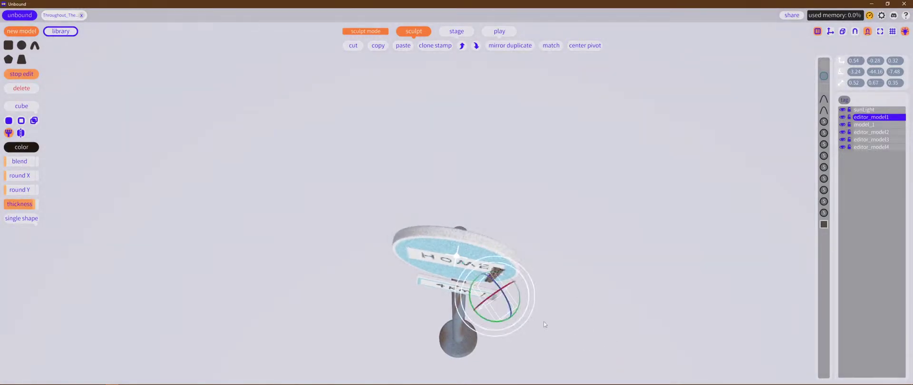
pyautogui.moveTo(489, 321); pyautogui.dragTo(500, 321)
pyautogui.moveTo(592, 290); pyautogui.dragTo(593, 196, button='right')
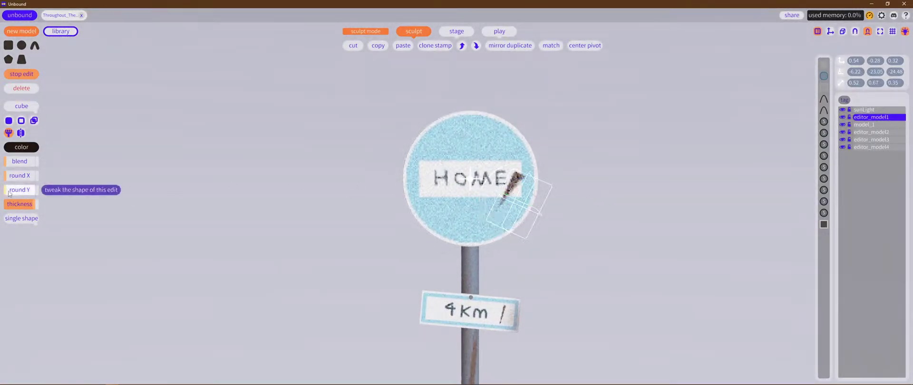
# Step: Recolour the cube patch a dark reddish brown and keep its blend low
pyautogui.click(22, 147)
pyautogui.moveTo(74, 179); pyautogui.dragTo(77, 170)
pyautogui.moveTo(84, 138)
pyautogui.mouseDown()
pyautogui.moveTo(76, 136)
pyautogui.moveTo(93, 142)
pyautogui.moveTo(85, 139)
pyautogui.mouseUp()
pyautogui.moveTo(78, 168); pyautogui.dragTo(67, 173)
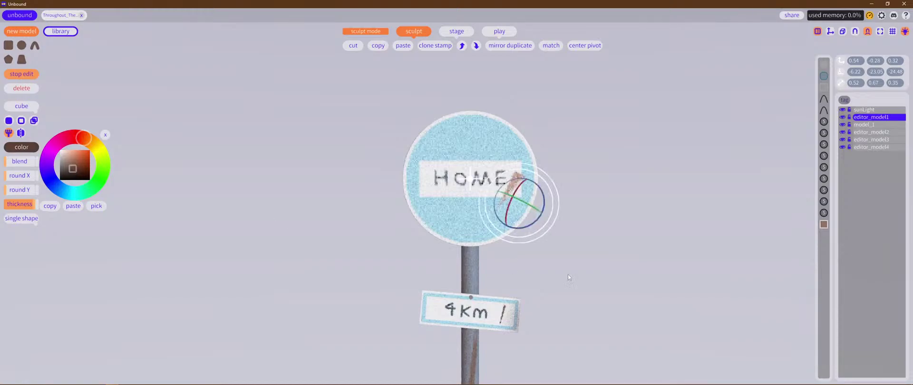
pyautogui.moveTo(596, 293); pyautogui.dragTo(591, 273, button='middle')
pyautogui.moveTo(590, 271)
pyautogui.mouseDown(button='middle')
pyautogui.moveTo(573, 270)
pyautogui.moveTo(590, 283)
pyautogui.mouseUp(button='middle')
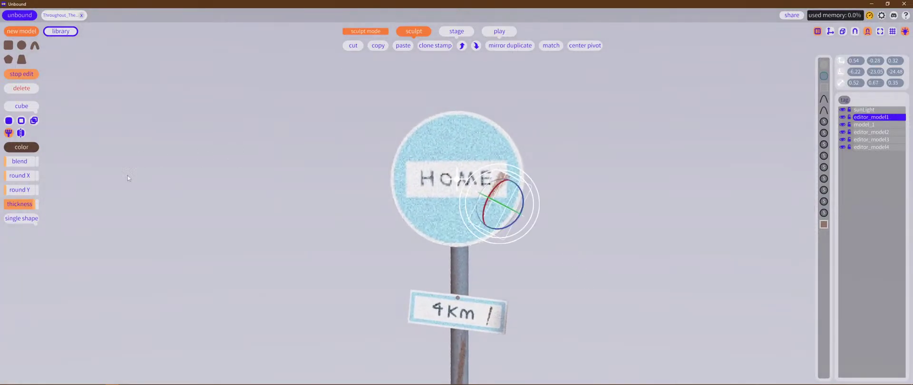
pyautogui.moveTo(20, 162); pyautogui.dragTo(12, 160)
# Step: Duplicate the brown patch, move the copy down to about 0.54, -0.41, 0.36, and rotate it to about -7.94, -43.76, -21.41
pyautogui.press('w')
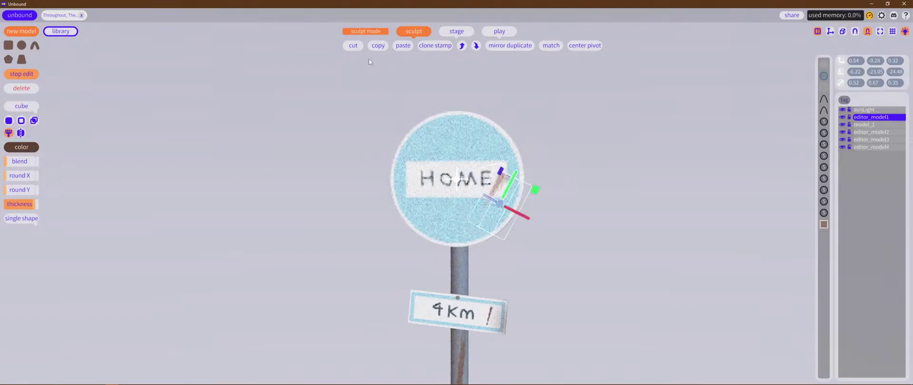
pyautogui.click(379, 47)
pyautogui.click(403, 46)
pyautogui.moveTo(533, 191); pyautogui.dragTo(560, 276)
pyautogui.press('e')
pyautogui.moveTo(492, 288); pyautogui.dragTo(483, 285)
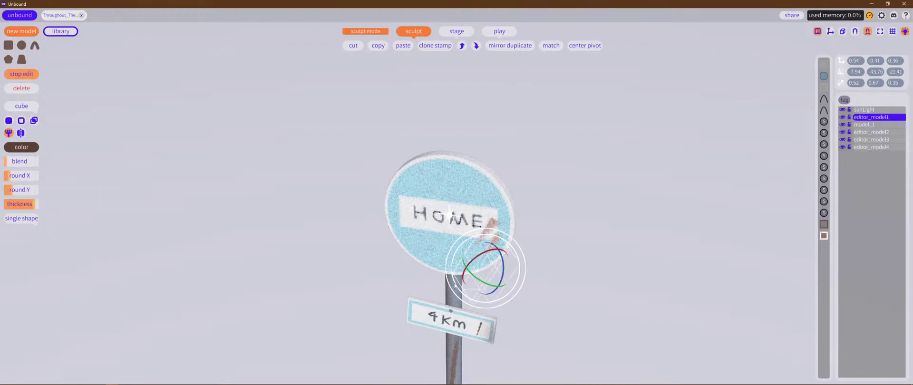
# Step: Reposition the copied patch to about 0.49, -0.39, 0.33 and rotate it to about 6.57, -37.59, -22.50 to continue the rust streak
pyautogui.moveTo(528, 292); pyautogui.dragTo(579, 315, button='middle')
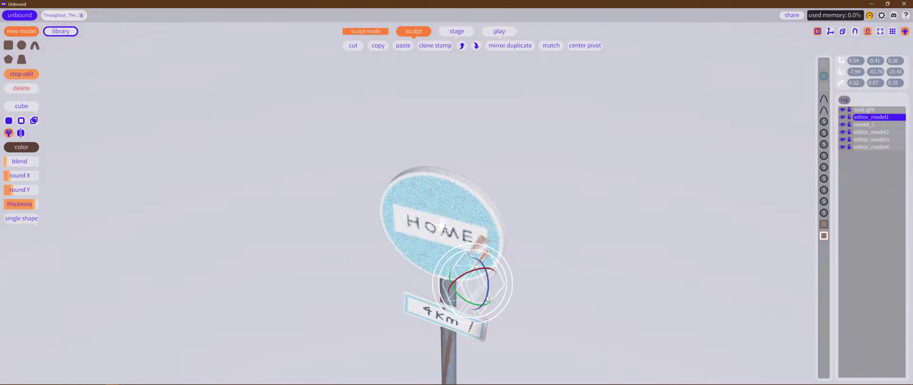
pyautogui.press('w')
pyautogui.moveTo(458, 309); pyautogui.dragTo(468, 262)
pyautogui.press('e')
pyautogui.keyDown('alt'); pyautogui.moveTo(558, 261); pyautogui.dragTo(592, 231); pyautogui.keyUp('alt')
pyautogui.moveTo(593, 233); pyautogui.dragTo(578, 247, button='right')
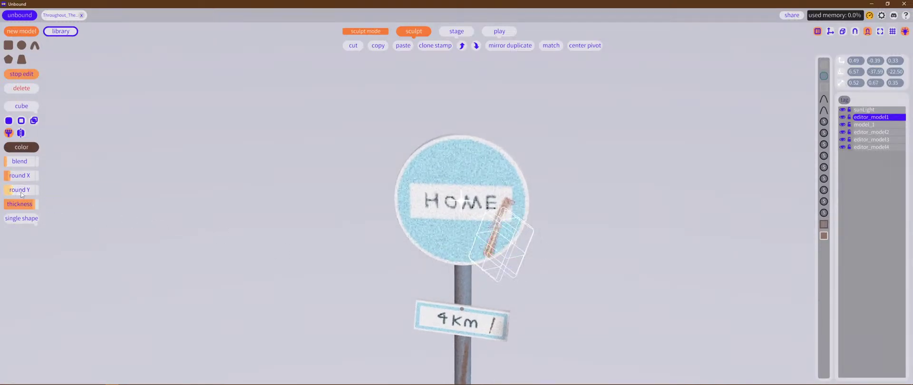
# Step: Round off the copied patch with a high round X and low round Y, and shift it slightly along its X axis
pyautogui.moveTo(20, 192); pyautogui.dragTo(12, 192)
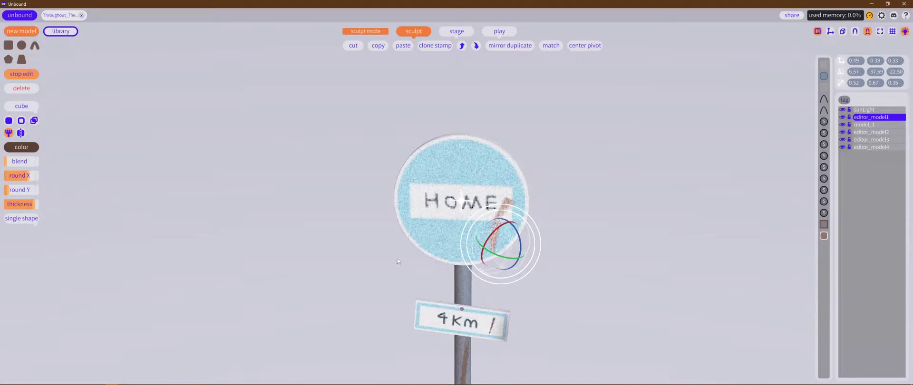
pyautogui.moveTo(646, 207); pyautogui.dragTo(658, 225, button='right')
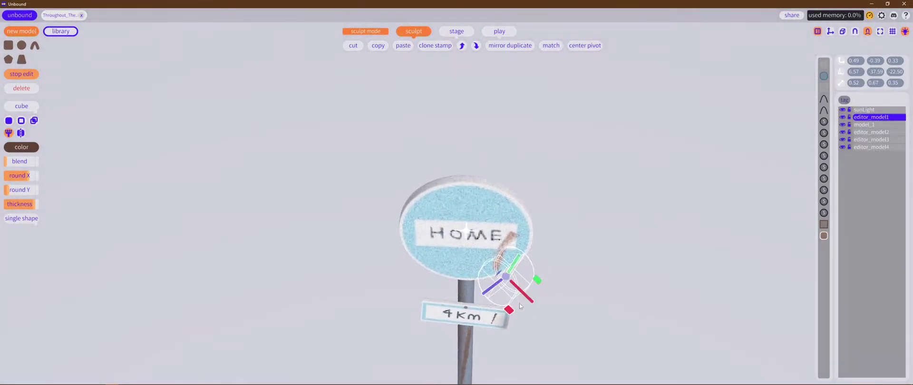
pyautogui.moveTo(528, 301); pyautogui.dragTo(529, 300)
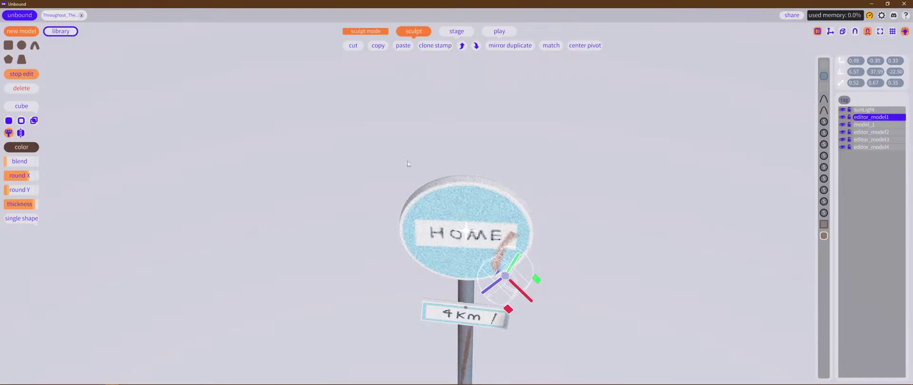
# Step: Duplicate the rounded patch and move the copy to about 0.21, -0.81, 0.29 at the disc's bottom edge above the pole
pyautogui.click(379, 48)
pyautogui.click(403, 46)
pyautogui.moveTo(503, 304); pyautogui.dragTo(491, 302)
pyautogui.moveTo(554, 234); pyautogui.dragTo(560, 190, button='middle')
pyautogui.moveTo(529, 194)
pyautogui.mouseDown()
pyautogui.moveTo(519, 234)
pyautogui.moveTo(536, 245)
pyautogui.mouseUp()
pyautogui.moveTo(642, 267); pyautogui.dragTo(586, 247, button='middle')
# Step: Rotate the bottom patch to about 26.69, -29.23, -58.54 and reposition it to about 0.32, -0.74, 0.28
pyautogui.press('e')
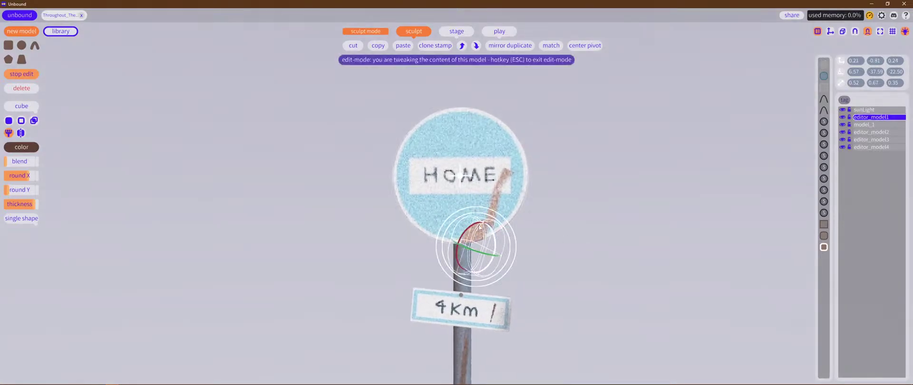
pyautogui.moveTo(479, 227)
pyautogui.mouseDown()
pyautogui.moveTo(499, 238)
pyautogui.moveTo(495, 248)
pyautogui.moveTo(523, 244)
pyautogui.moveTo(506, 238)
pyautogui.moveTo(514, 244)
pyautogui.mouseUp()
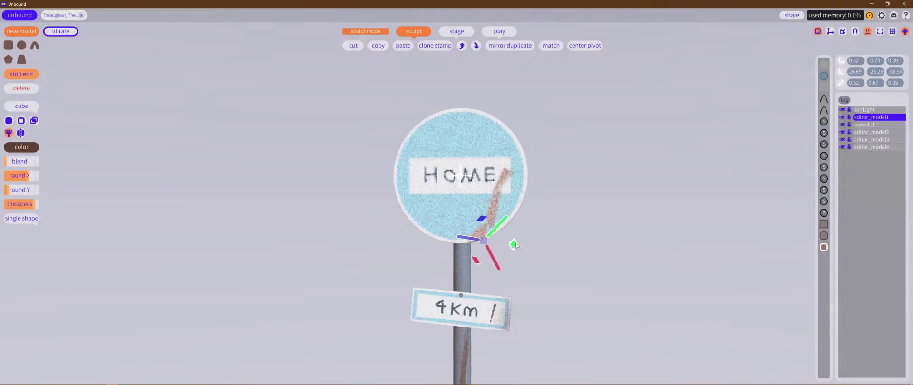
pyautogui.moveTo(547, 259); pyautogui.dragTo(518, 287, button='middle')
pyautogui.moveTo(417, 285); pyautogui.dragTo(419, 284)
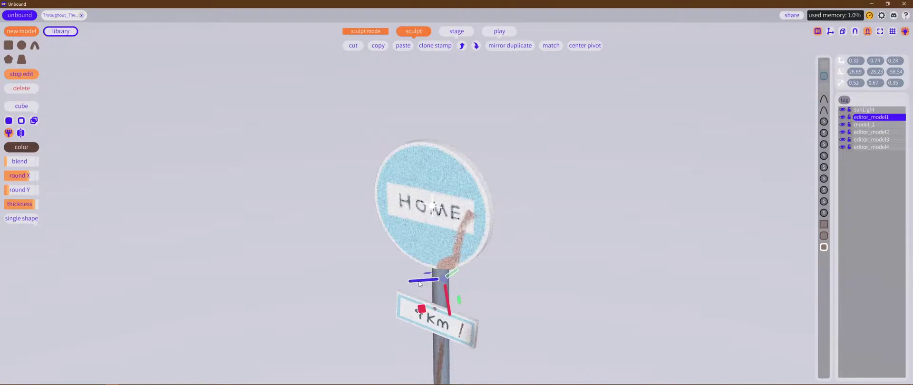
pyautogui.moveTo(540, 281); pyautogui.dragTo(593, 239, button='middle')
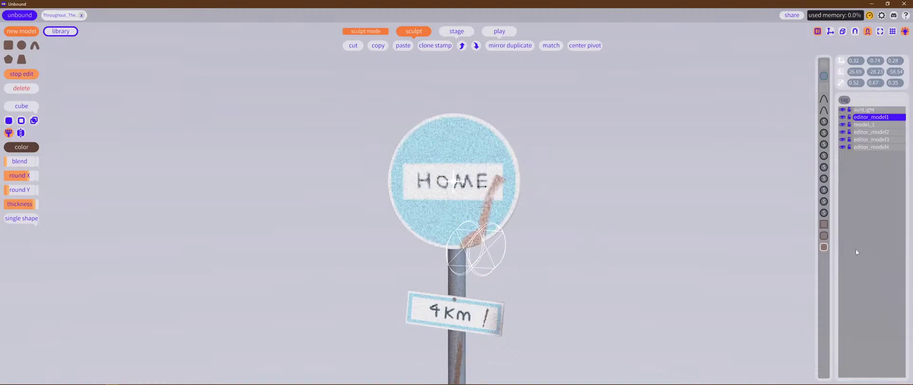
# Step: Move the first square rust patch up the blending order to directly after the blue disc, beneath the white HOME plate
pyautogui.click(824, 225)
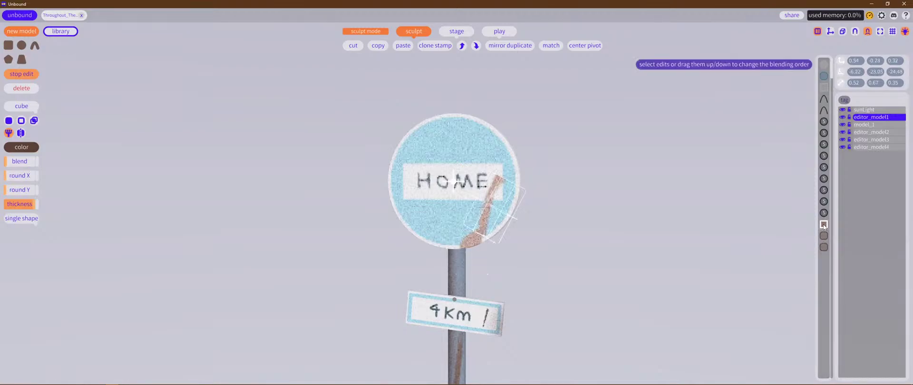
pyautogui.moveTo(824, 226); pyautogui.dragTo(823, 211)
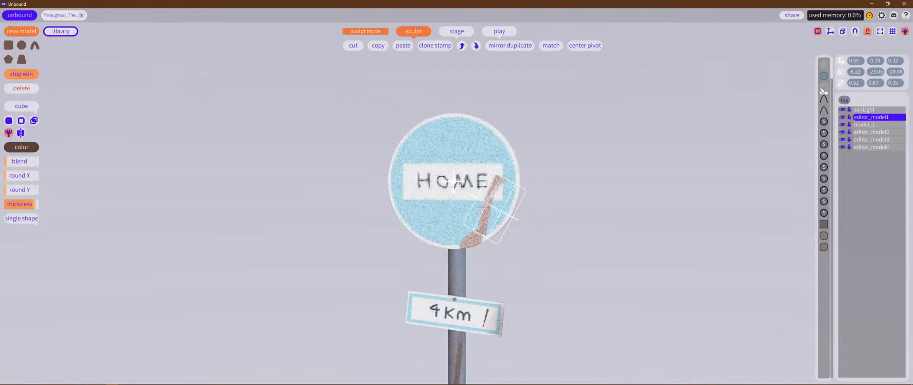
pyautogui.moveTo(821, 90); pyautogui.dragTo(823, 88)
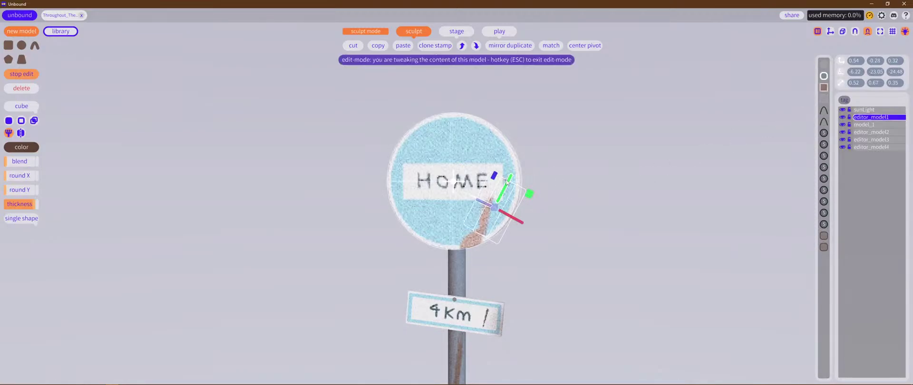
# Step: Shift and rotate the reordered patch so it covers the disc's right rim at about 0.63, -0.21, 0.29
pyautogui.moveTo(506, 183); pyautogui.dragTo(536, 240)
pyautogui.press('e')
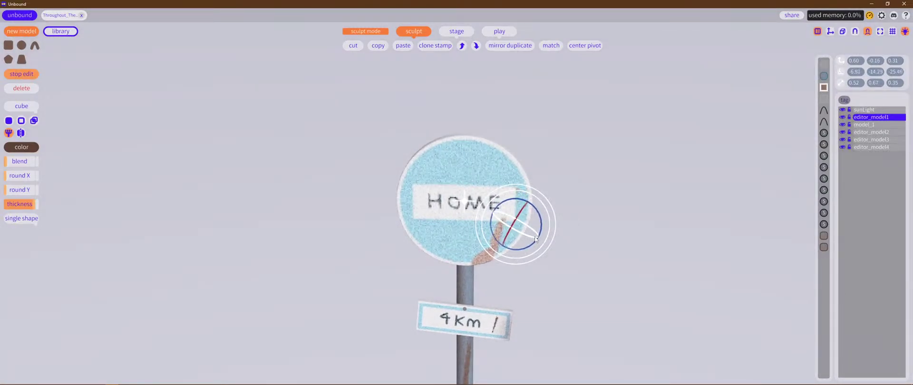
pyautogui.press('w')
pyautogui.moveTo(555, 212)
pyautogui.mouseDown()
pyautogui.moveTo(559, 227)
pyautogui.moveTo(554, 218)
pyautogui.mouseUp()
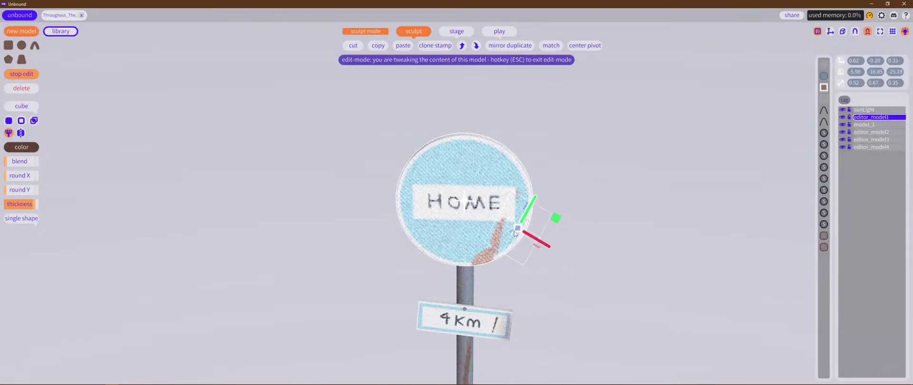
pyautogui.moveTo(512, 235); pyautogui.dragTo(512, 233)
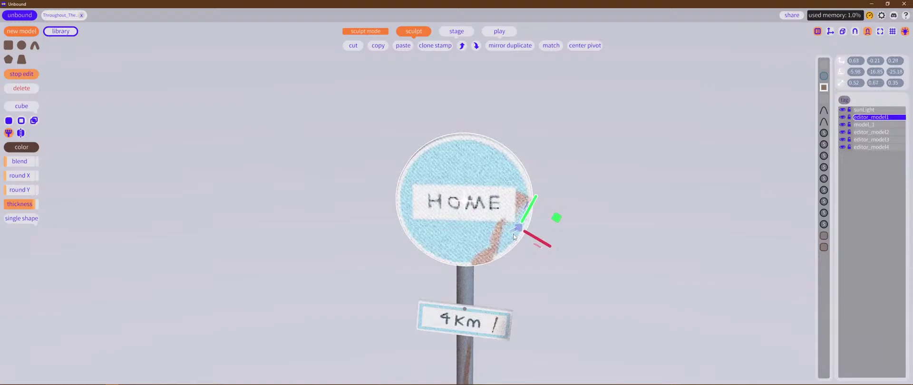
# Step: Fine-tune the right-rim rust patch, setting its rotation to about -6.90, -14.64, -21.59
pyautogui.moveTo(604, 228); pyautogui.dragTo(602, 231, button='middle')
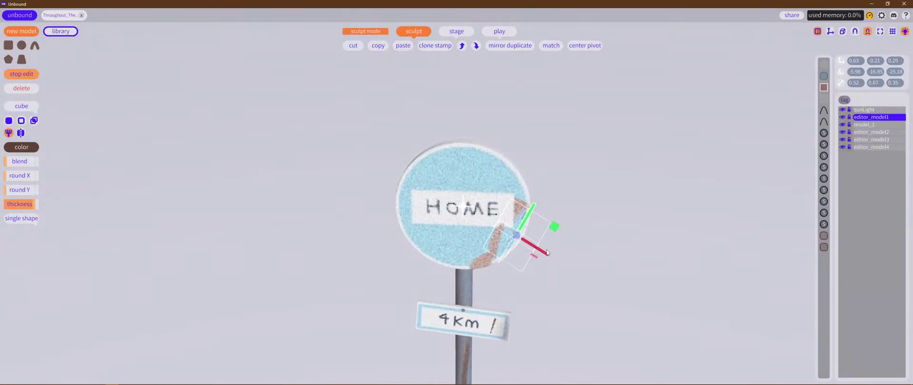
pyautogui.moveTo(544, 254); pyautogui.dragTo(544, 254)
pyautogui.moveTo(579, 259); pyautogui.dragTo(578, 288, button='middle')
pyautogui.moveTo(519, 282); pyautogui.dragTo(520, 284)
pyautogui.moveTo(586, 264); pyautogui.dragTo(574, 217, button='middle')
pyautogui.moveTo(552, 215); pyautogui.dragTo(554, 211)
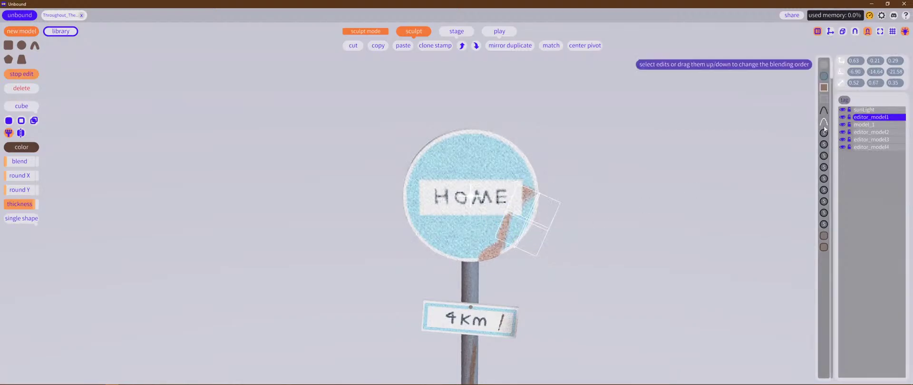
# Step: Duplicate the bottom rounded rust patch and move the copy up the blending order to directly after the square patch
pyautogui.click(823, 247)
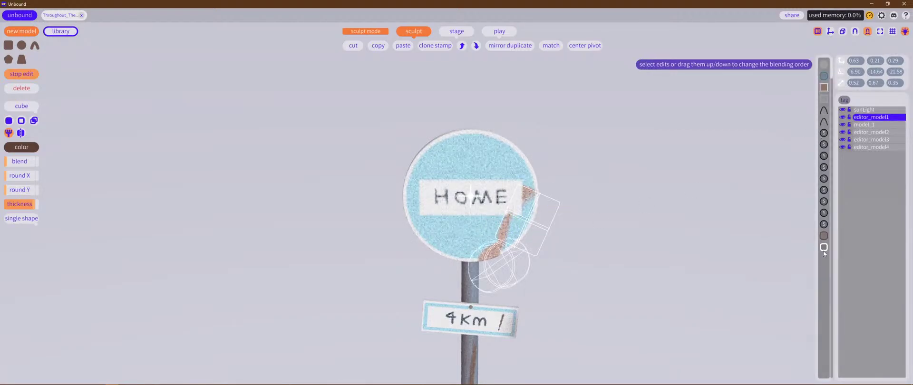
pyautogui.click(823, 250)
pyautogui.click(382, 45)
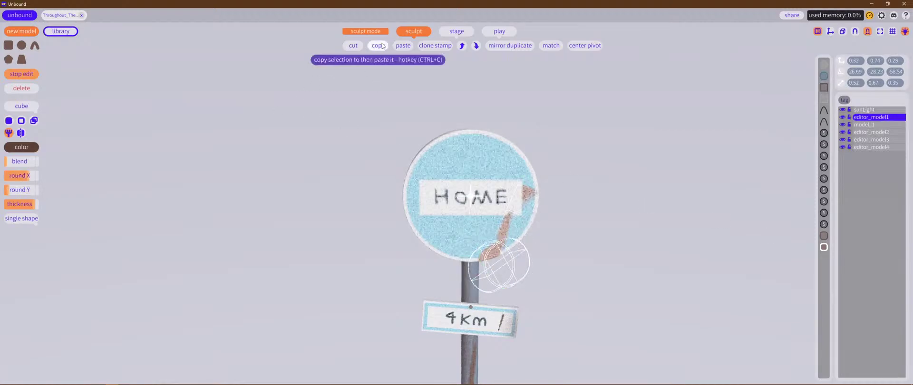
pyautogui.click(402, 46)
pyautogui.moveTo(825, 260)
pyautogui.mouseDown()
pyautogui.moveTo(807, 115)
pyautogui.moveTo(813, 99)
pyautogui.mouseUp()
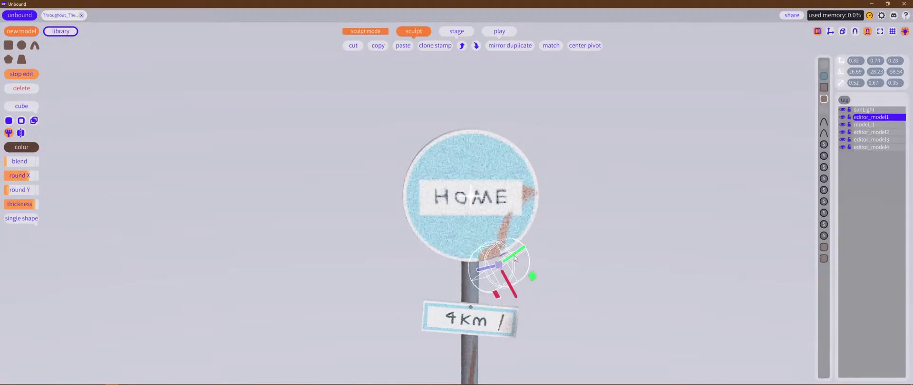
# Step: Move the copied rounded rust patch above the HOME plate to about 0.17, 0.23, 0.07 and rotate it to about 25.67, -24.02, -56.24
pyautogui.moveTo(502, 269); pyautogui.dragTo(489, 181)
pyautogui.moveTo(570, 204); pyautogui.dragTo(577, 230, button='middle')
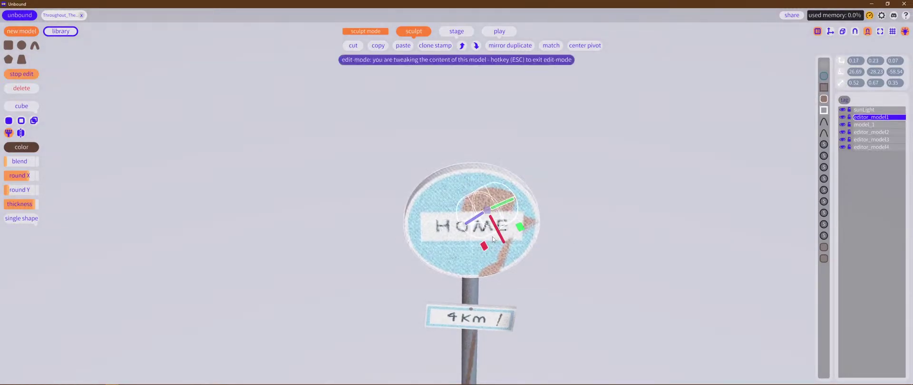
pyautogui.press('e')
pyautogui.moveTo(481, 230); pyautogui.dragTo(492, 230)
pyautogui.moveTo(576, 183); pyautogui.dragTo(580, 157, button='middle')
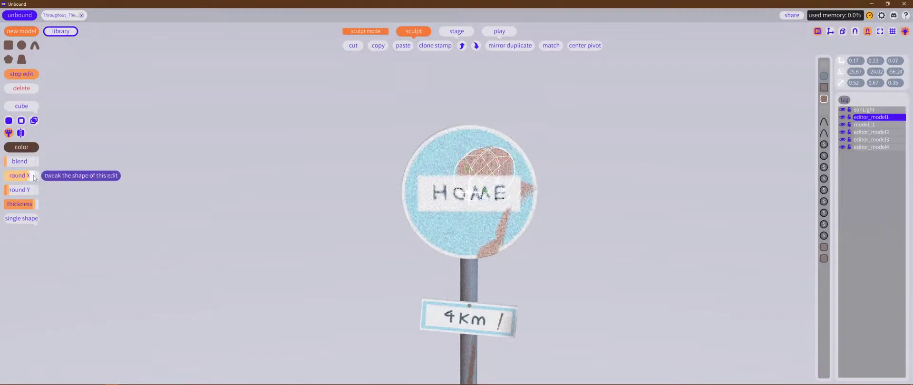
# Step: Give the patch minimal round X and a higher round Y, then rotate it to about 31.10, -39.99, -66.35
pyautogui.moveTo(28, 176); pyautogui.dragTo(33, 193)
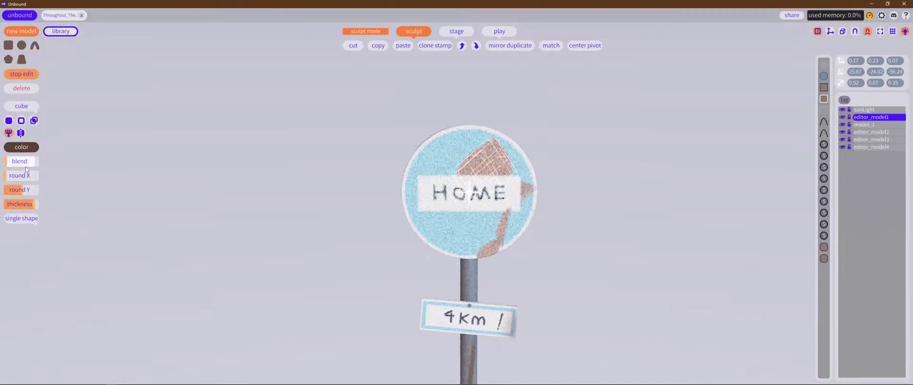
pyautogui.moveTo(666, 228); pyautogui.dragTo(669, 297, button='middle')
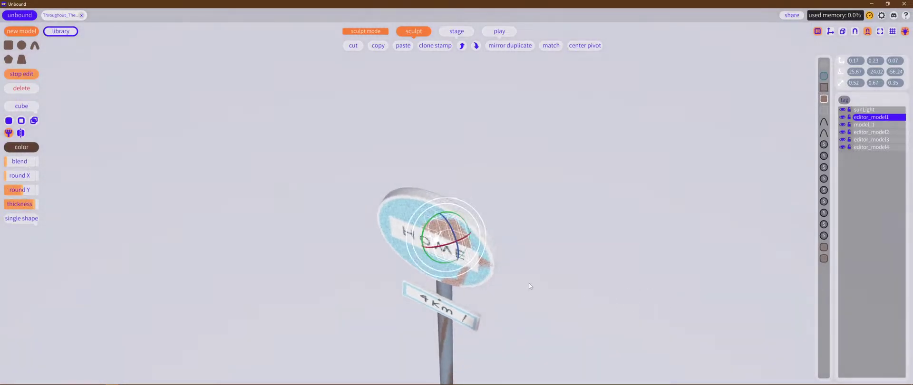
pyautogui.press('r')
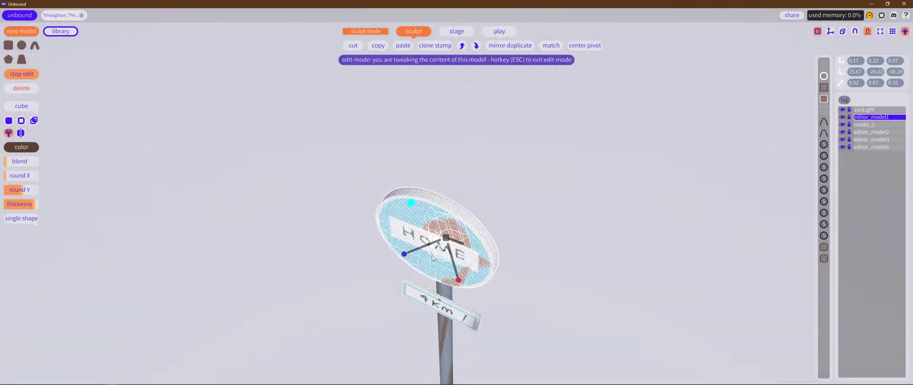
pyautogui.press('w')
pyautogui.moveTo(422, 246); pyautogui.dragTo(501, 281)
pyautogui.click(431, 257)
pyautogui.click(432, 258)
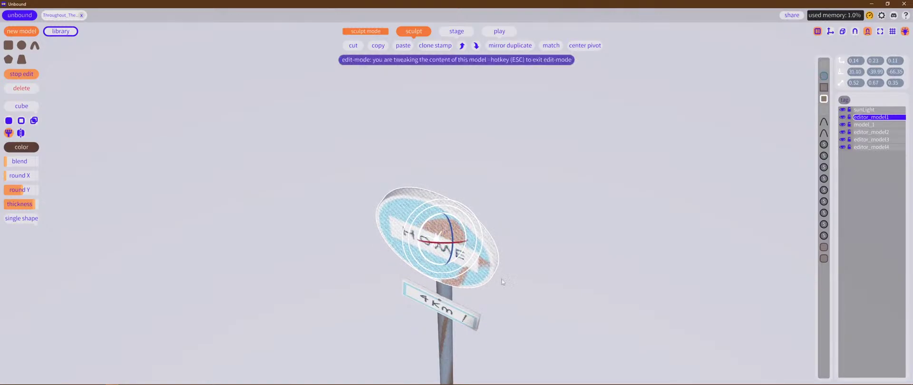
pyautogui.moveTo(502, 281); pyautogui.dragTo(596, 195, button='middle')
pyautogui.moveTo(559, 163); pyautogui.dragTo(569, 165, button='middle')
# Step: Scale the upper rust patch to about 0.52, 0.55, 0.26 and shift it to about 0.20, 0.15, -0.01
pyautogui.click(460, 147)
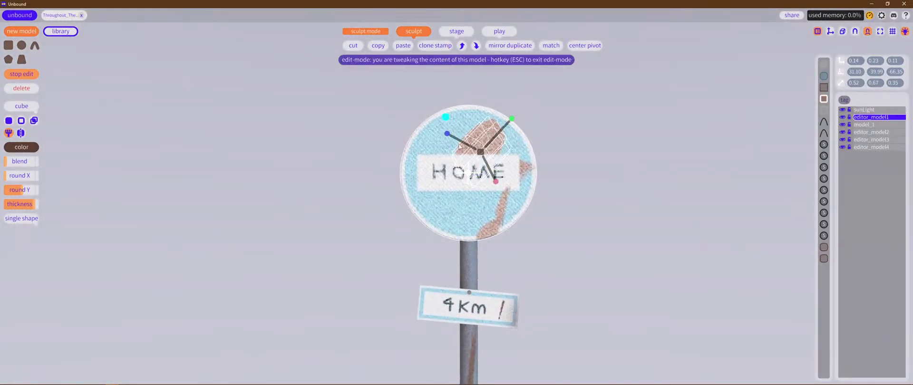
pyautogui.click(449, 139)
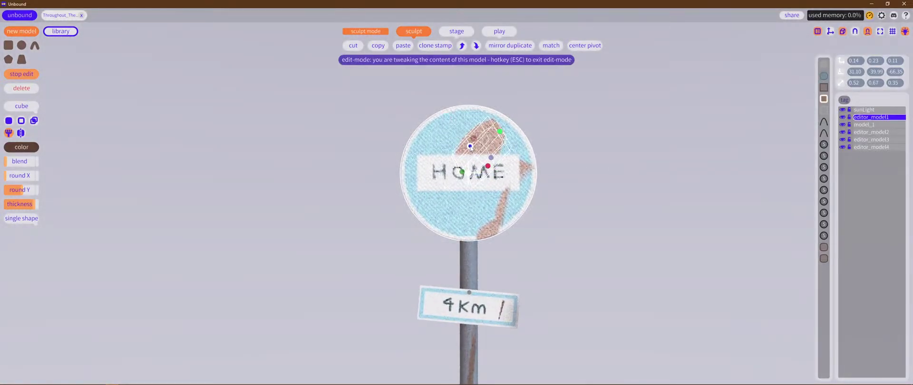
pyautogui.click(481, 149)
pyautogui.moveTo(481, 153); pyautogui.dragTo(495, 169)
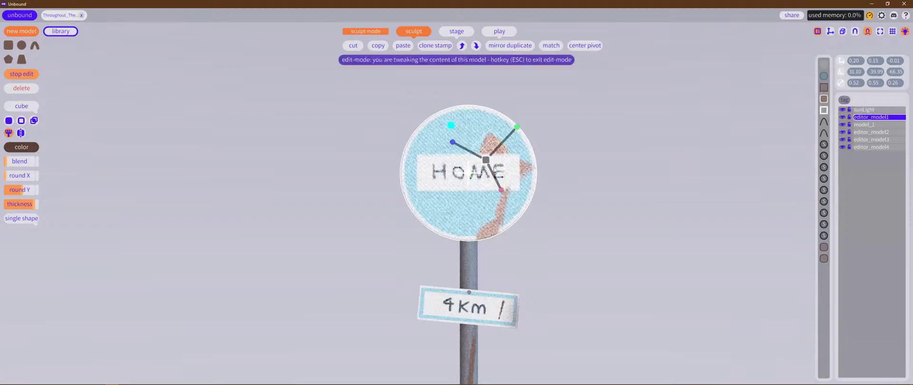
# Step: Duplicate the upper rust patch and move the copy up the blending order to directly after the original
pyautogui.click(379, 45)
pyautogui.click(402, 47)
pyautogui.press('w')
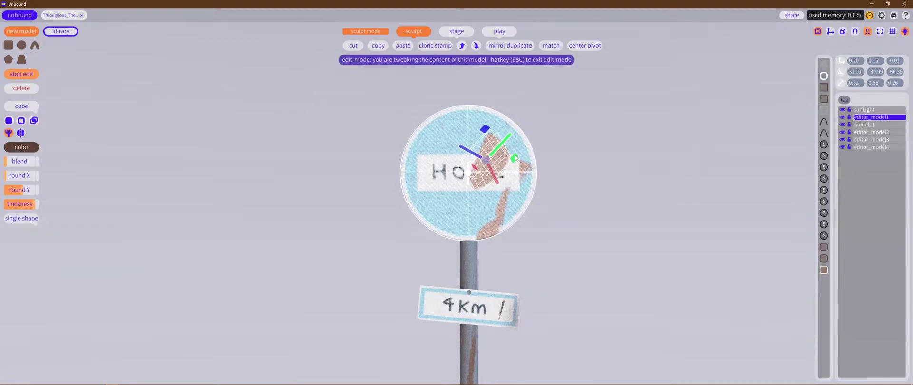
pyautogui.moveTo(613, 224); pyautogui.dragTo(575, 237, button='middle')
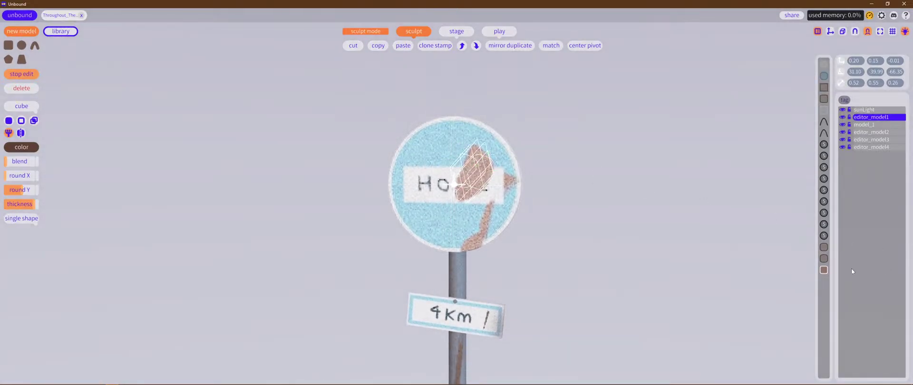
pyautogui.moveTo(825, 271); pyautogui.dragTo(819, 109)
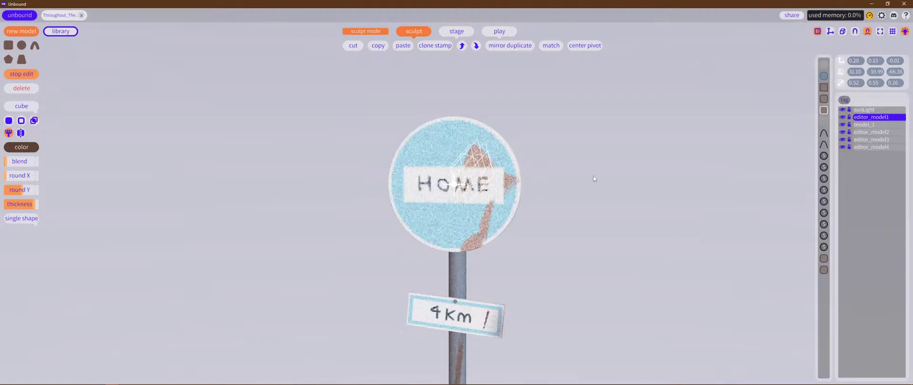
pyautogui.moveTo(573, 192); pyautogui.dragTo(600, 209, button='middle')
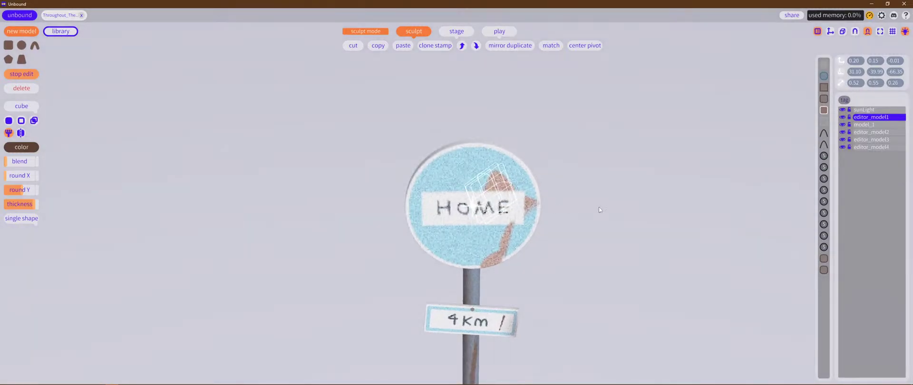
# Step: Move the copied patch outward to about 0.41, 0.33, 0.07 and recolour it with the blue sampled from the disc
pyautogui.click(824, 111)
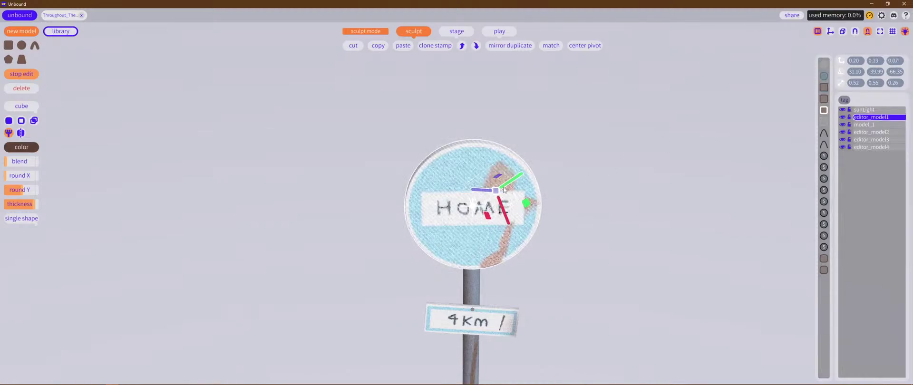
pyautogui.moveTo(504, 189); pyautogui.dragTo(518, 180)
pyautogui.click(33, 150)
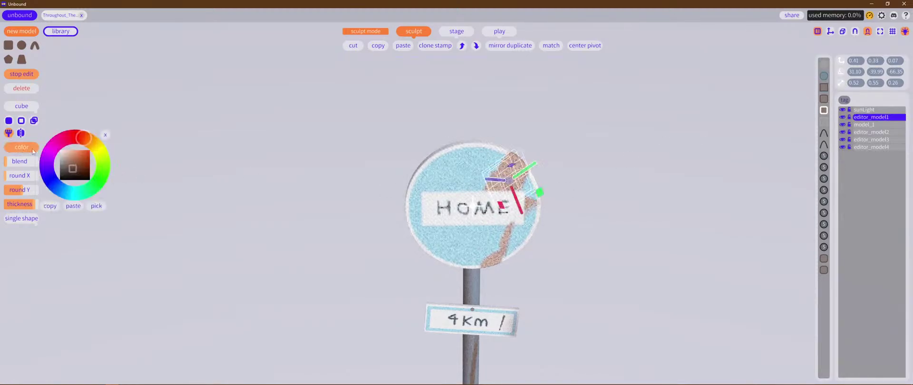
pyautogui.click(96, 206)
pyautogui.click(454, 179)
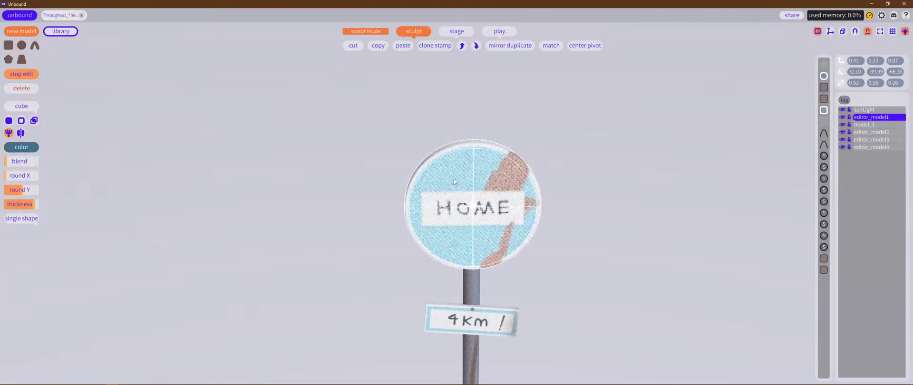
pyautogui.click(454, 179)
# Step: Shift the blue patch to about 0.49, 0.62, -0.04 at the disc's rim and rotate it to about 34.76, -46.06, -71.71
pyautogui.moveTo(510, 181); pyautogui.dragTo(518, 156)
pyautogui.moveTo(585, 193); pyautogui.dragTo(550, 172, button='middle')
pyautogui.press('r')
pyautogui.press('e')
pyautogui.moveTo(500, 148); pyautogui.dragTo(496, 146)
# Step: Scale the blue patch down to about 0.55, 0.38, 0.07 and move it over the rust at about 0.33, 0.45, -0.13
pyautogui.press('r')
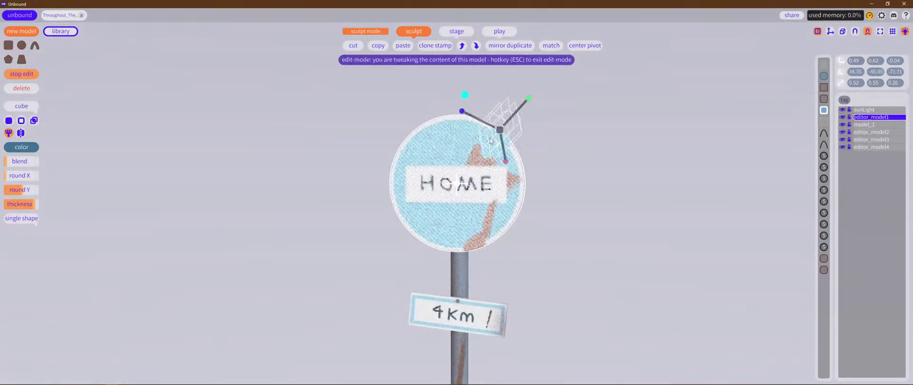
pyautogui.moveTo(462, 114); pyautogui.dragTo(489, 124)
pyautogui.press('w')
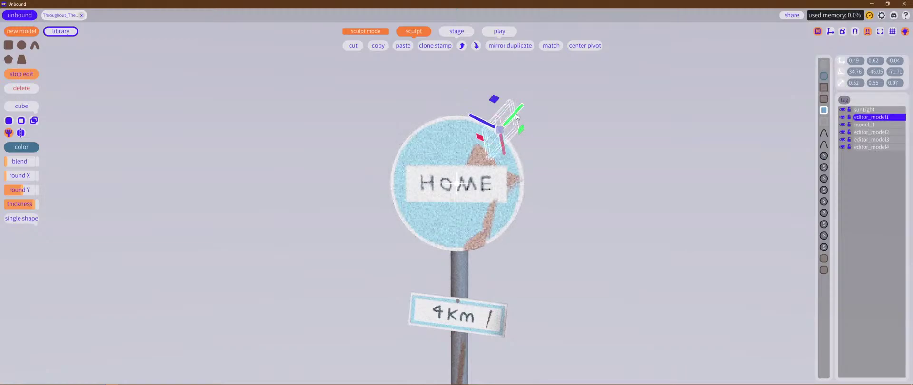
pyautogui.moveTo(517, 114)
pyautogui.mouseDown()
pyautogui.moveTo(483, 148)
pyautogui.moveTo(485, 161)
pyautogui.mouseUp()
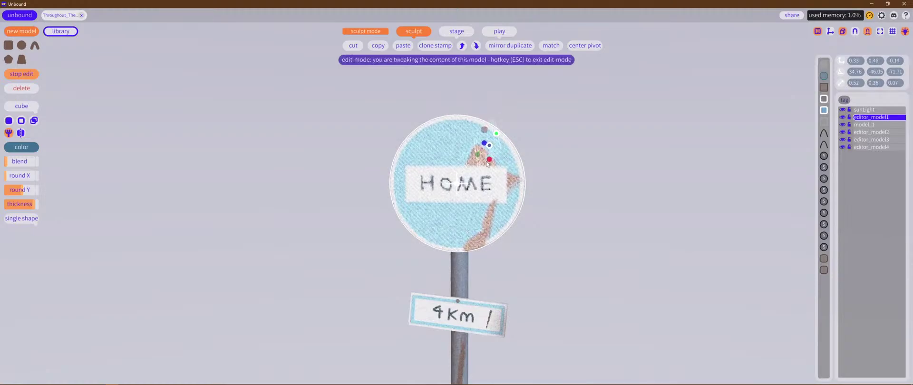
pyautogui.moveTo(509, 166); pyautogui.dragTo(642, 207, button='middle')
pyautogui.moveTo(528, 180); pyautogui.dragTo(532, 180)
pyautogui.press('w')
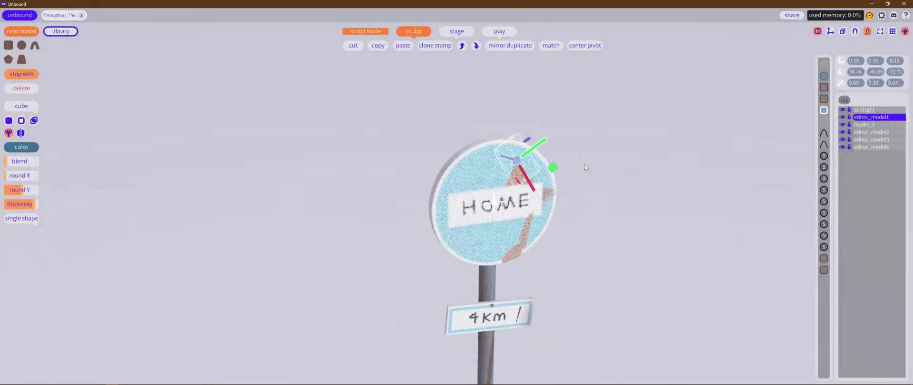
# Step: Rotate the blue patch to about 35.37, -52.25, -79.22 so it cuts into the upper rust area
pyautogui.moveTo(584, 167); pyautogui.dragTo(559, 134, button='middle')
pyautogui.press('e')
pyautogui.moveTo(492, 144); pyautogui.dragTo(491, 133)
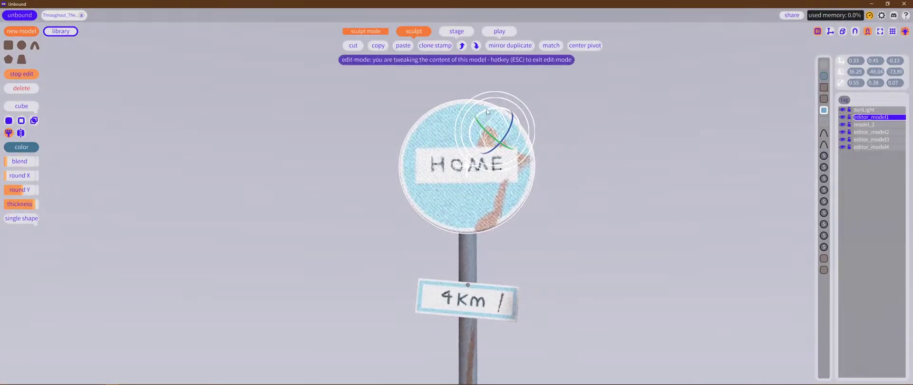
pyautogui.moveTo(508, 111)
pyautogui.mouseDown()
pyautogui.moveTo(508, 118)
pyautogui.moveTo(484, 119)
pyautogui.mouseUp()
pyautogui.press('w')
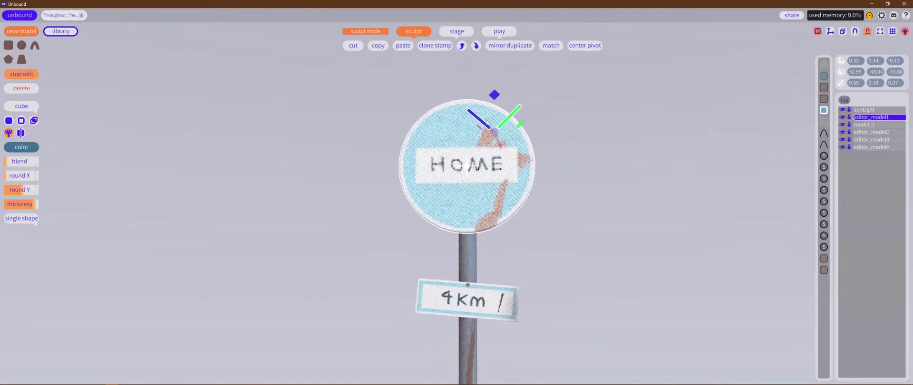
pyautogui.moveTo(485, 124); pyautogui.dragTo(492, 191, button='middle')
pyautogui.press('e')
pyautogui.moveTo(493, 188); pyautogui.dragTo(490, 181)
pyautogui.moveTo(607, 224); pyautogui.dragTo(586, 168, button='middle')
pyautogui.press('w')
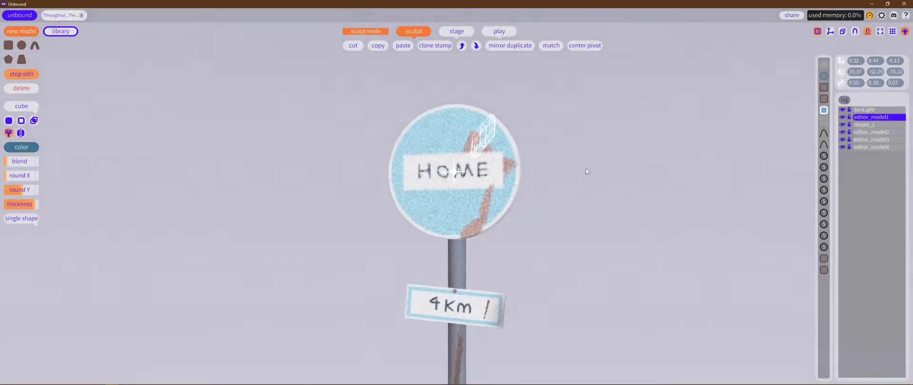
# Step: Slide the blue patch outward towards the disc's upper-right rim, to about 0.42, 0.53, -0.08
pyautogui.moveTo(592, 159); pyautogui.dragTo(677, 178, button='right')
pyautogui.moveTo(672, 184); pyautogui.dragTo(674, 204, button='middle')
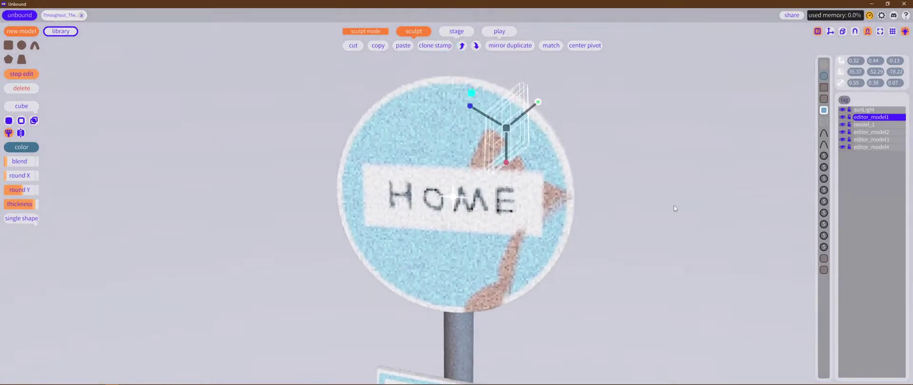
pyautogui.moveTo(604, 166)
pyautogui.mouseDown(button='middle')
pyautogui.moveTo(590, 174)
pyautogui.moveTo(608, 168)
pyautogui.mouseUp(button='middle')
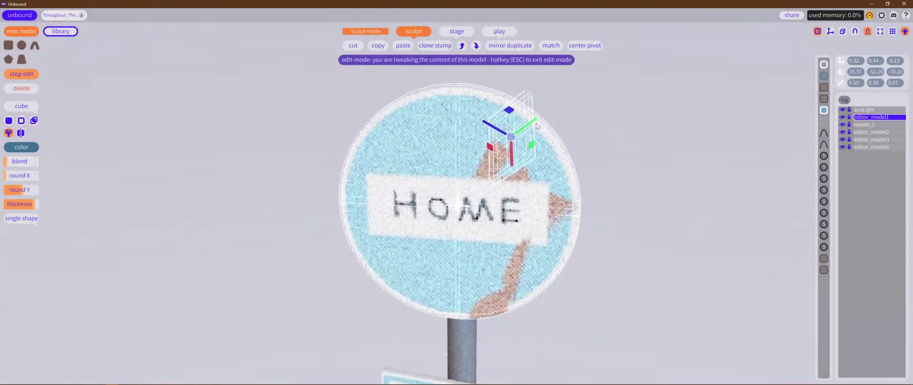
pyautogui.moveTo(540, 126); pyautogui.dragTo(564, 106, button='middle')
pyautogui.moveTo(564, 105); pyautogui.dragTo(574, 79)
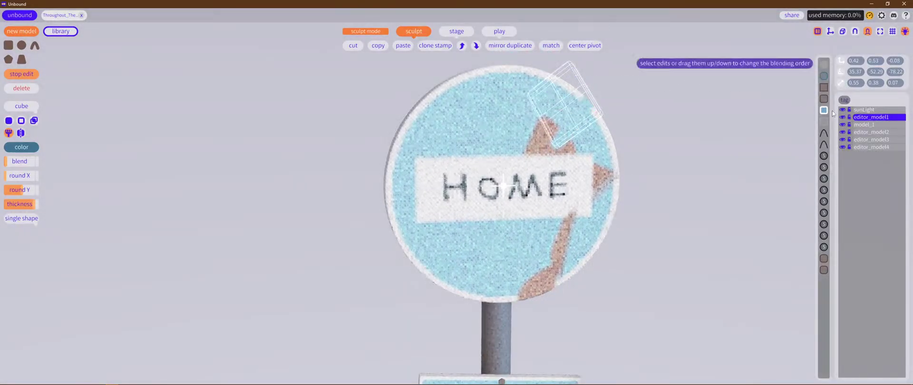
pyautogui.click(823, 86)
pyautogui.moveTo(823, 83); pyautogui.dragTo(823, 60)
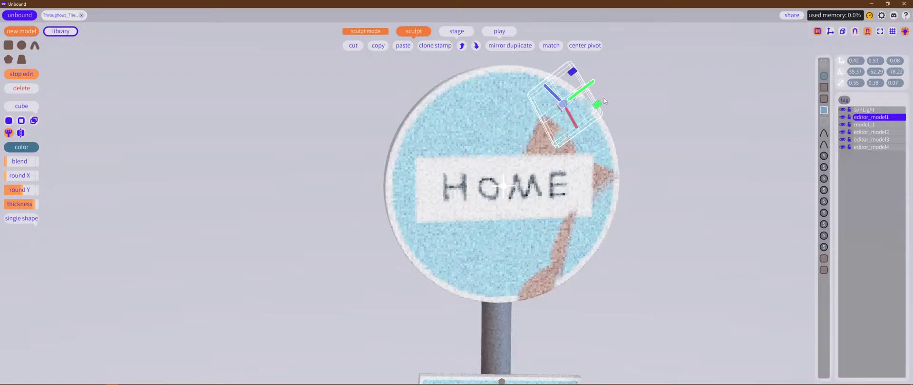
# Step: Narrow the blue patch to about 0.55, 0.24, 0.06 and bring it back against the rust at about 0.36, 0.48, -0.11
pyautogui.moveTo(590, 87); pyautogui.dragTo(567, 101)
pyautogui.press('b')
pyautogui.press('b')
pyautogui.moveTo(618, 144); pyautogui.dragTo(546, 151, button='middle')
pyautogui.press('b')
pyautogui.moveTo(485, 126)
pyautogui.mouseDown()
pyautogui.moveTo(478, 121)
pyautogui.moveTo(489, 123)
pyautogui.mouseUp()
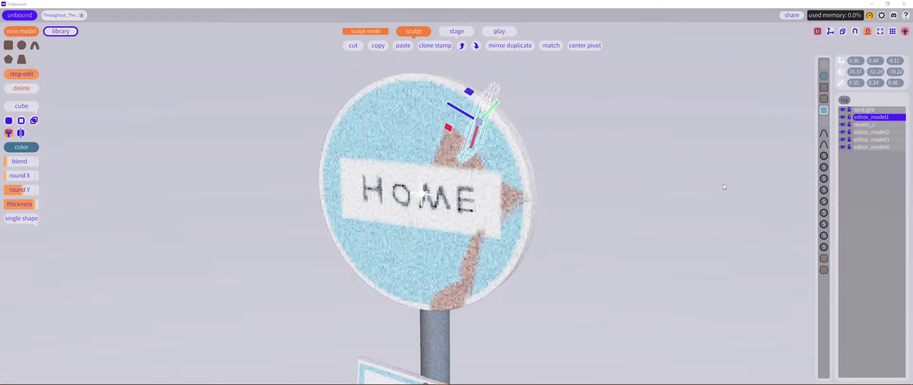
# Step: Save the Throughout_The_Forest scene to the local library
pyautogui.click(629, 158)
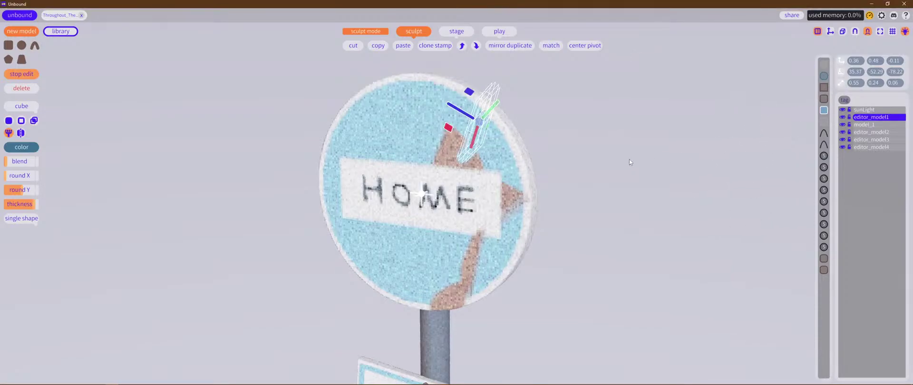
pyautogui.moveTo(629, 159); pyautogui.dragTo(683, 135, button='middle')
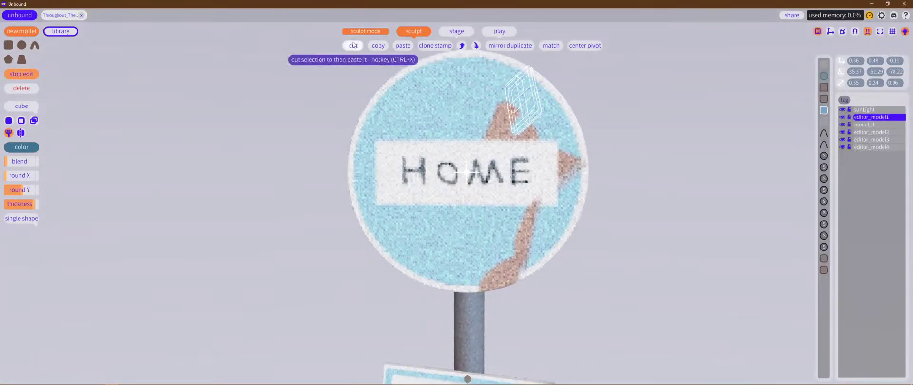
pyautogui.click(61, 32)
pyautogui.click(71, 98)
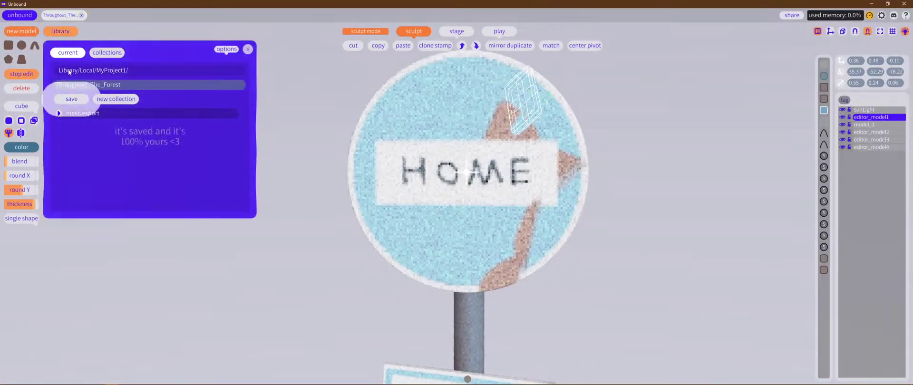
pyautogui.click(61, 31)
# Step: Duplicate the small blue patch that trims the rust above the HOME plate
pyautogui.scroll(-5, 649, 229)
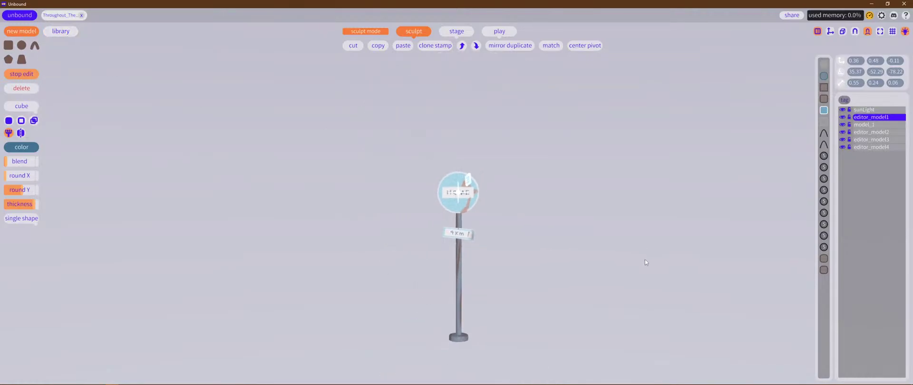
pyautogui.moveTo(632, 233); pyautogui.dragTo(590, 261, button='middle')
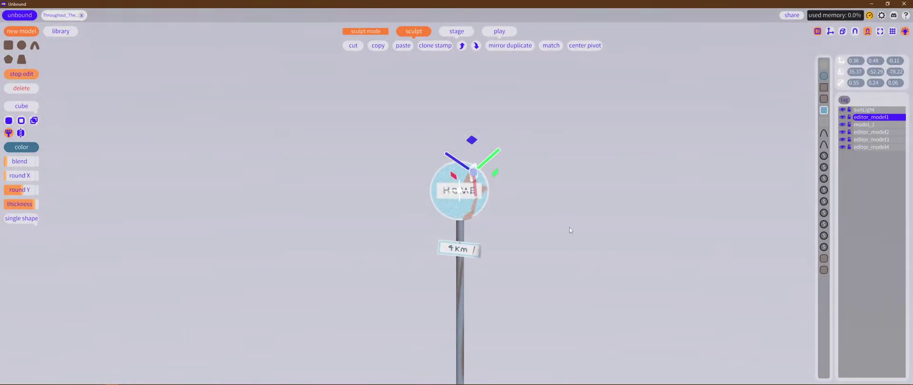
pyautogui.moveTo(569, 227); pyautogui.dragTo(571, 211, button='middle')
pyautogui.scroll(5, 570, 211)
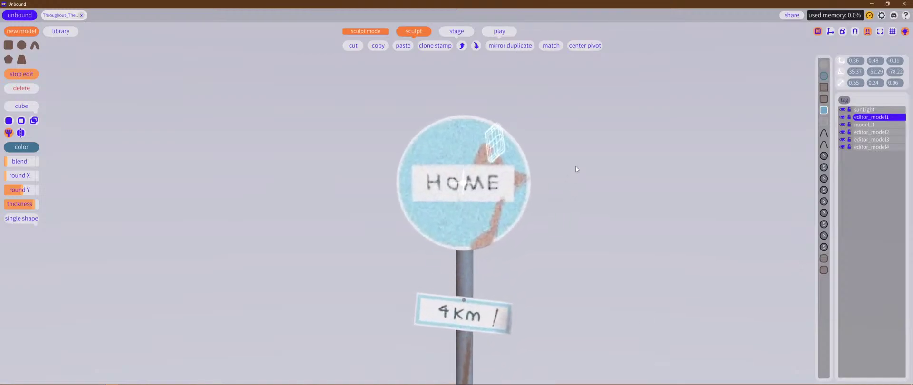
pyautogui.click(382, 46)
pyautogui.click(402, 46)
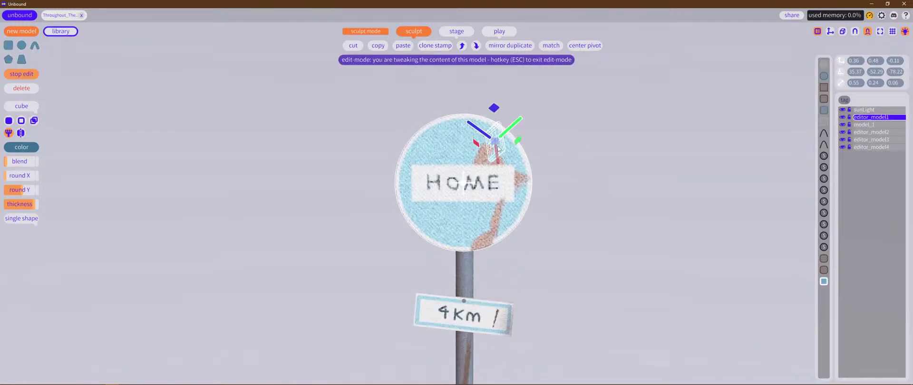
# Step: Move the duplicate to the disc's upper-left rim at about -0.26, 0.65, 0.07 and recolour it with the rust colour sampled above the HOME plate
pyautogui.moveTo(494, 141); pyautogui.dragTo(436, 124)
pyautogui.click(22, 147)
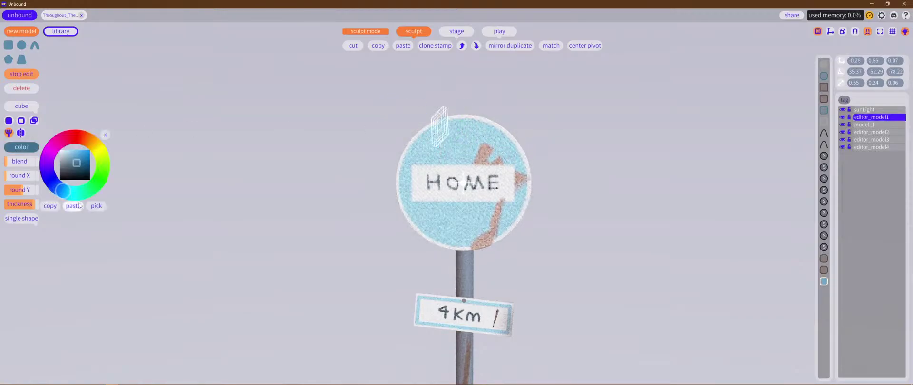
pyautogui.click(95, 205)
pyautogui.click(481, 153)
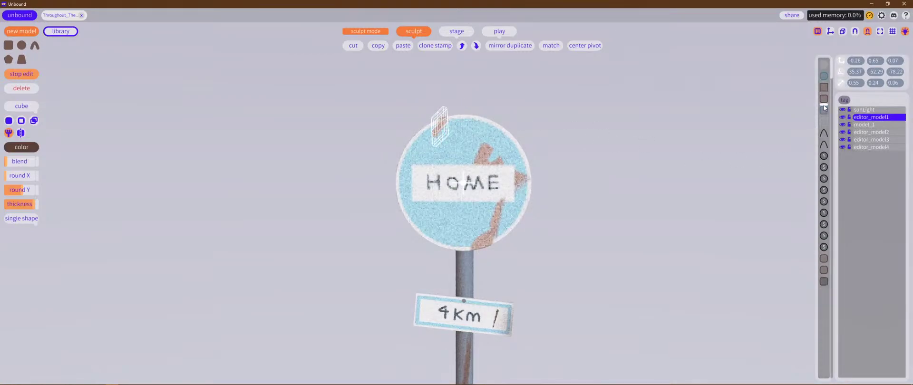
# Step: Place the new rust patch directly before the blue patch in the blending order and widen it to about 0.55, 0.27, 0.06
pyautogui.moveTo(824, 99)
pyautogui.mouseDown()
pyautogui.moveTo(824, 89)
pyautogui.moveTo(823, 109)
pyautogui.mouseUp()
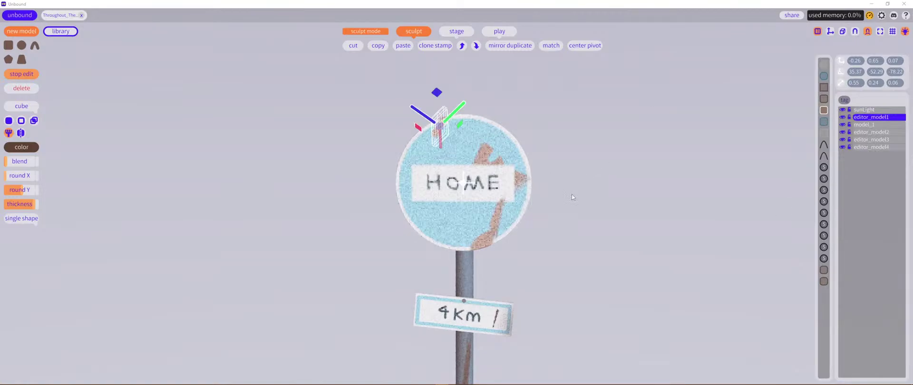
pyautogui.click(585, 179)
pyautogui.moveTo(586, 179); pyautogui.dragTo(592, 159, button='middle')
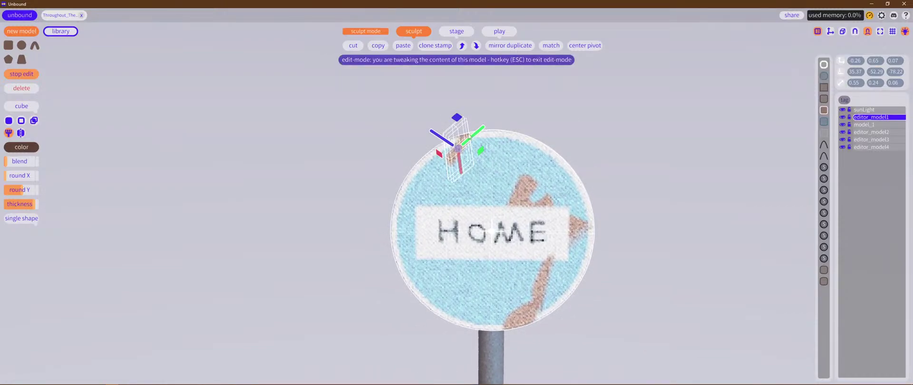
pyautogui.moveTo(458, 150); pyautogui.dragTo(446, 161)
pyautogui.press('b')
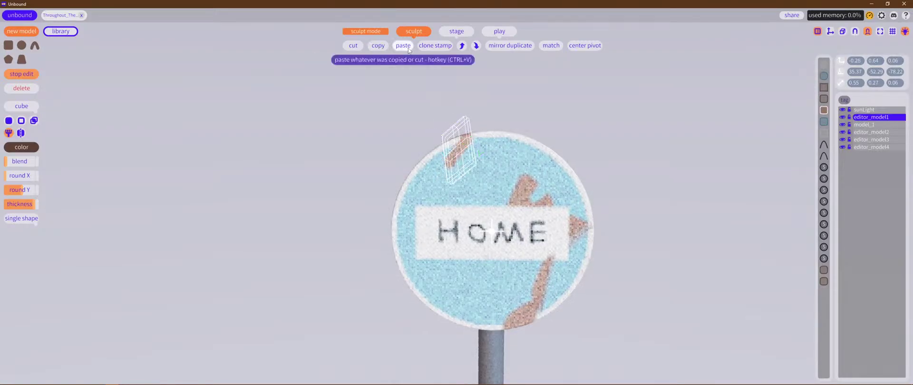
# Step: Duplicate the upper-left rust patch and rotate the copy to about 51.62, -58.78, -77.71
pyautogui.click(403, 45)
pyautogui.press('e')
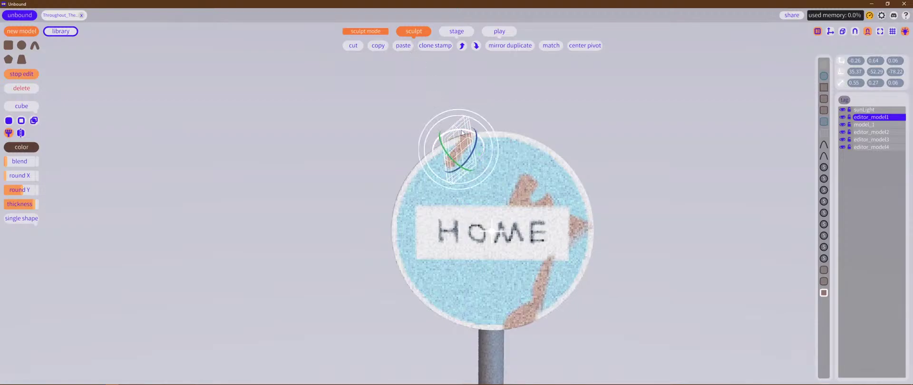
pyautogui.moveTo(462, 132); pyautogui.dragTo(454, 127)
pyautogui.press('w')
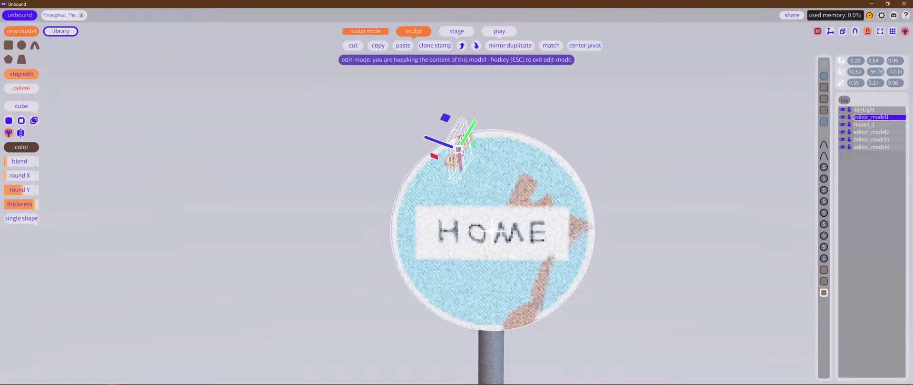
# Step: Bring the rust copy down the disc's left side to about -0.39, 0.51, 0.06, turned to about 61.35 and sized about 0.50, 0.28, 0.12
pyautogui.moveTo(460, 151); pyautogui.dragTo(439, 199)
pyautogui.press('e')
pyautogui.press('r')
pyautogui.moveTo(440, 186)
pyautogui.mouseDown()
pyautogui.moveTo(444, 200)
pyautogui.moveTo(448, 169)
pyautogui.mouseUp()
pyautogui.press('t')
pyautogui.moveTo(595, 133)
pyautogui.mouseDown(button='middle')
pyautogui.moveTo(563, 116)
pyautogui.moveTo(587, 128)
pyautogui.mouseUp(button='middle')
pyautogui.moveTo(587, 127); pyautogui.dragTo(573, 133, button='right')
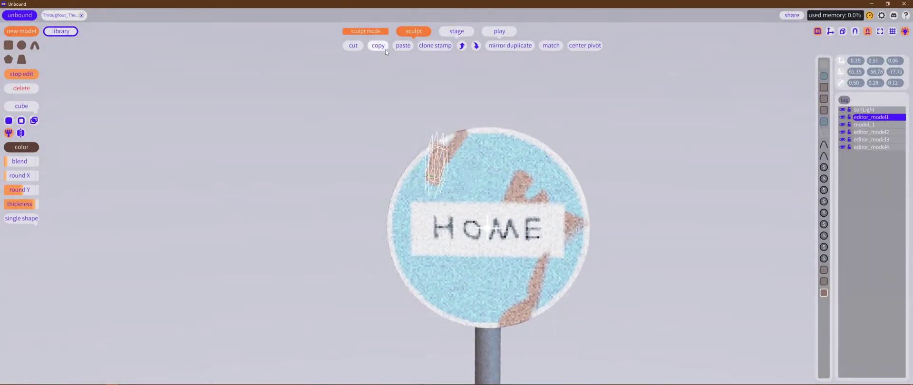
# Step: Add another rust copy above the H at about -0.38, 0.37, 0.07, turned to about 93.26 and narrowed to about 0.50, 0.24, 0.12
pyautogui.click(402, 45)
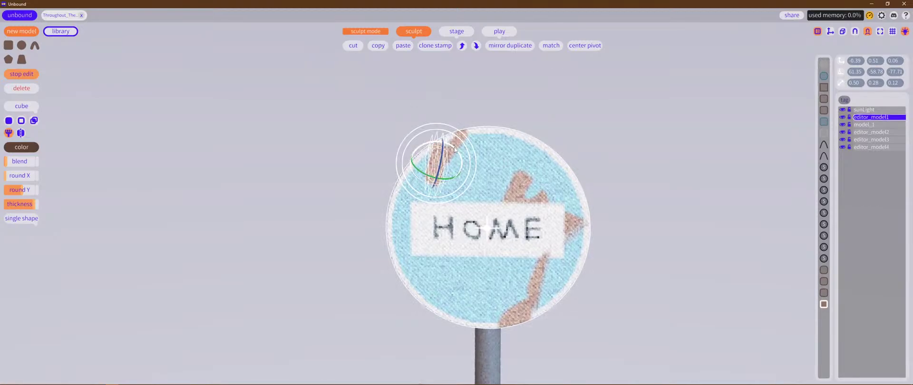
pyautogui.press('w')
pyautogui.moveTo(443, 143); pyautogui.dragTo(445, 180)
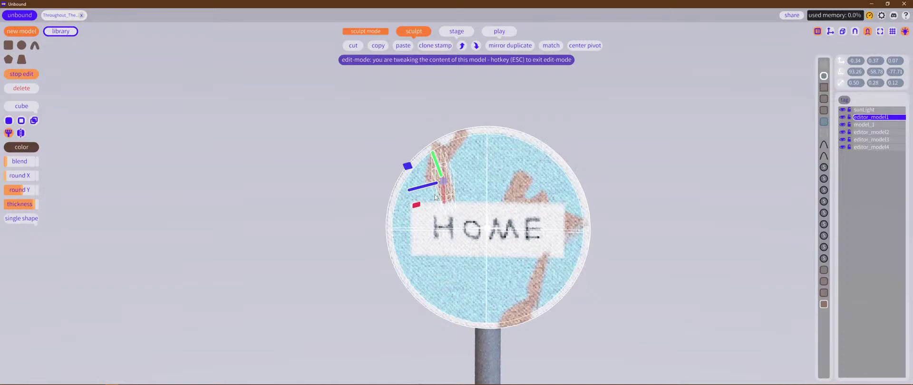
pyautogui.moveTo(445, 203); pyautogui.dragTo(452, 170, button='middle')
pyautogui.moveTo(455, 148); pyautogui.dragTo(448, 161)
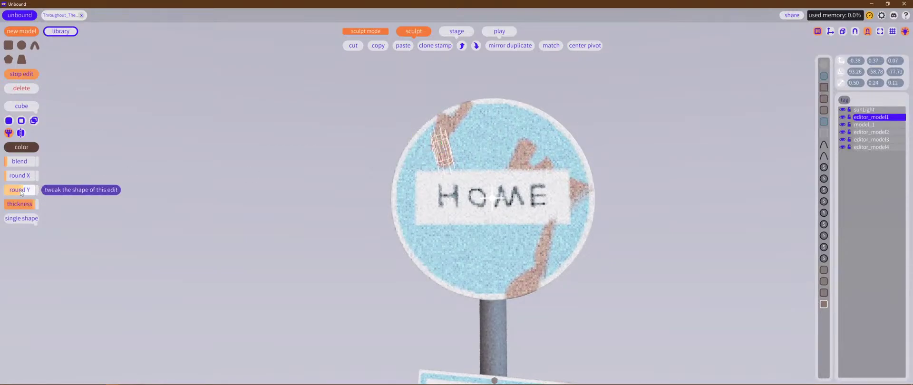
# Step: Try lower rounding values on the rust patch above the H
pyautogui.moveTo(20, 190); pyautogui.dragTo(1, 193)
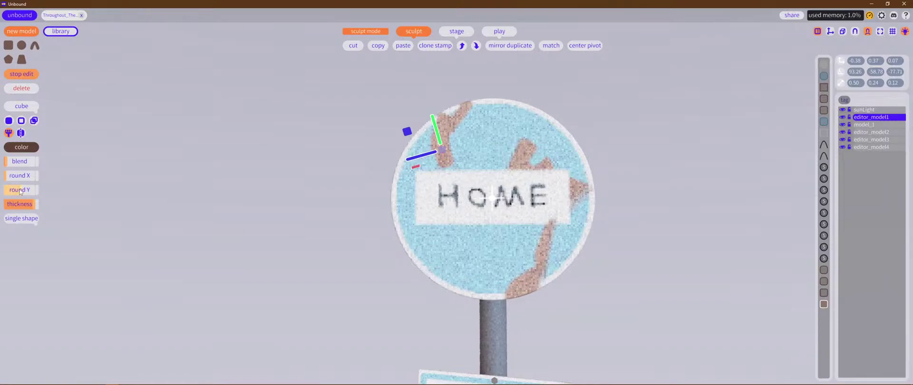
pyautogui.click(20, 192)
pyautogui.moveTo(90, 179); pyautogui.dragTo(4, 167)
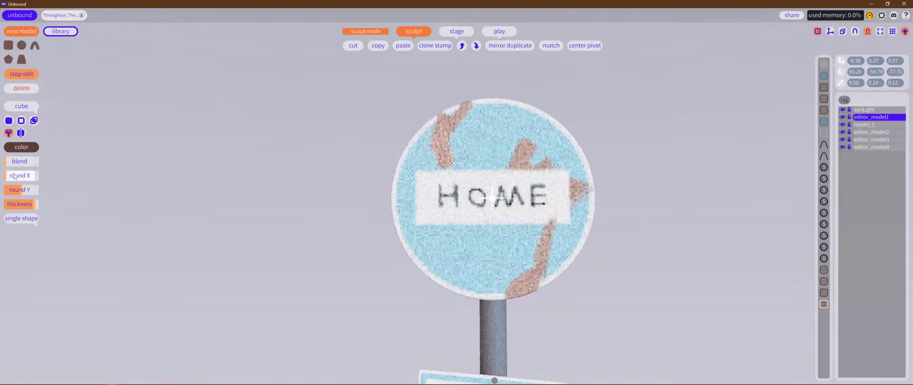
pyautogui.click(32, 207)
# Step: Shorten the rust patch above the H to about 0.36, 0.24, 0.12, centred at about -0.39, 0.41, 0.01
pyautogui.moveTo(549, 214); pyautogui.dragTo(633, 239, button='middle')
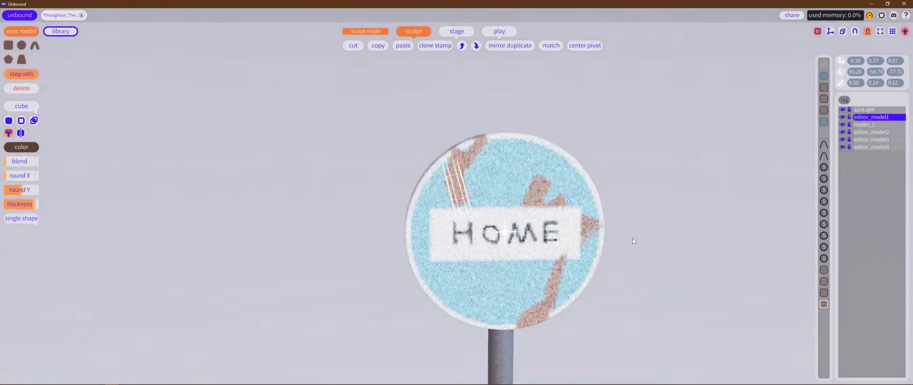
pyautogui.scroll(5, 635, 239)
pyautogui.press('r')
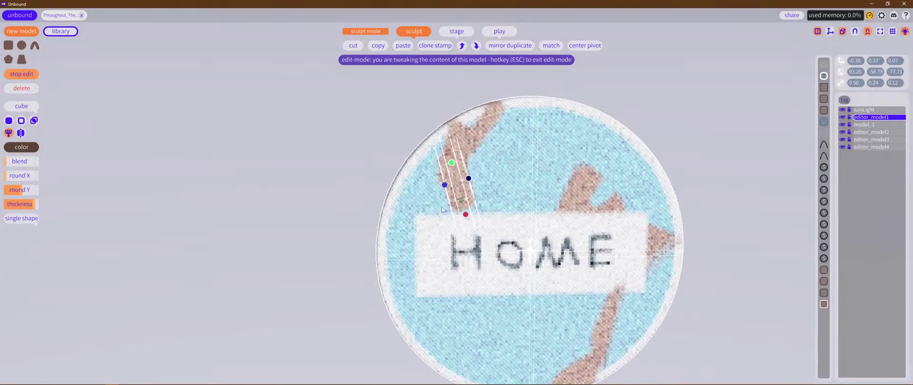
pyautogui.moveTo(470, 218); pyautogui.dragTo(467, 208)
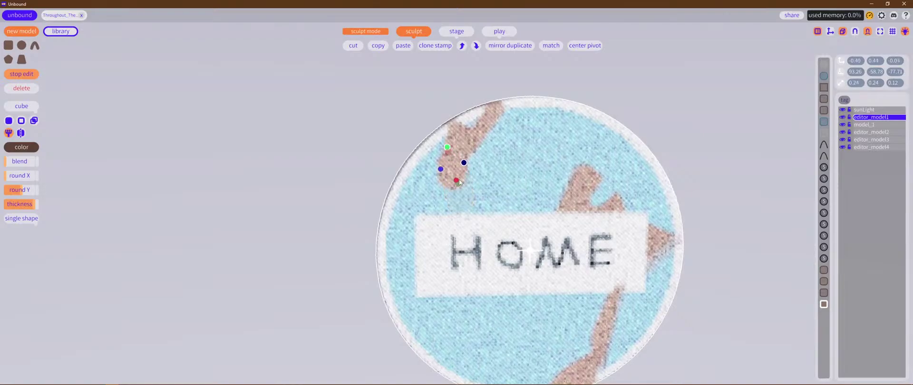
pyautogui.moveTo(460, 182); pyautogui.dragTo(478, 209)
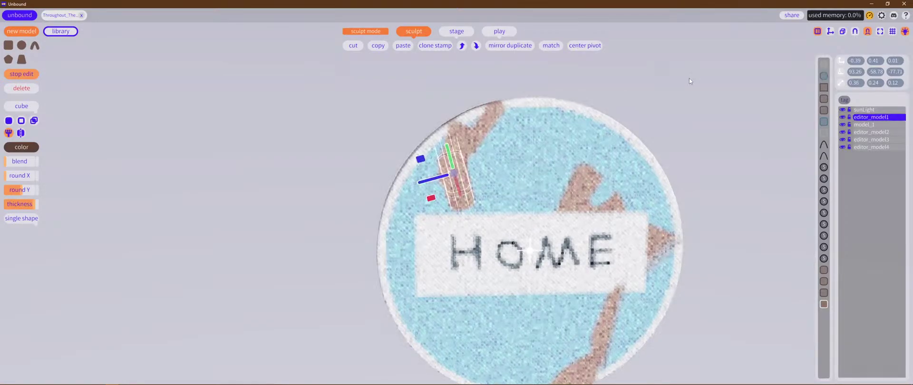
pyautogui.scroll(-5, 620, 142)
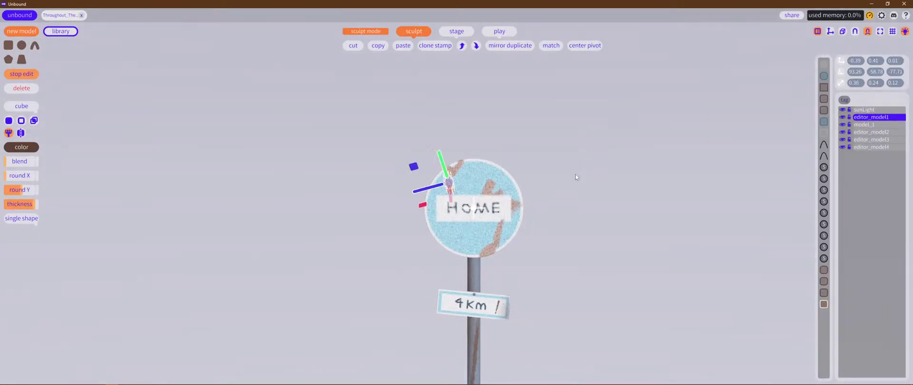
pyautogui.scroll(5, 575, 174)
# Step: Duplicate the short rust patch in disc blue and place it along the outer edge at about -0.47, 0.39, 0.01, turned to about 105.92
pyautogui.click(382, 48)
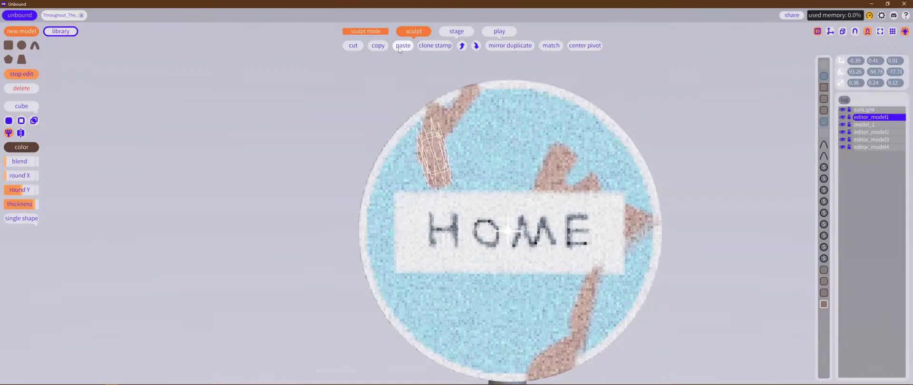
pyautogui.click(406, 49)
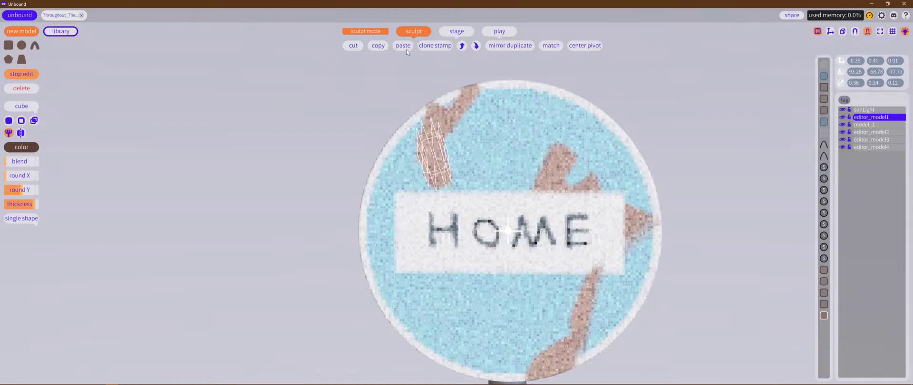
pyautogui.click(21, 147)
pyautogui.click(404, 166)
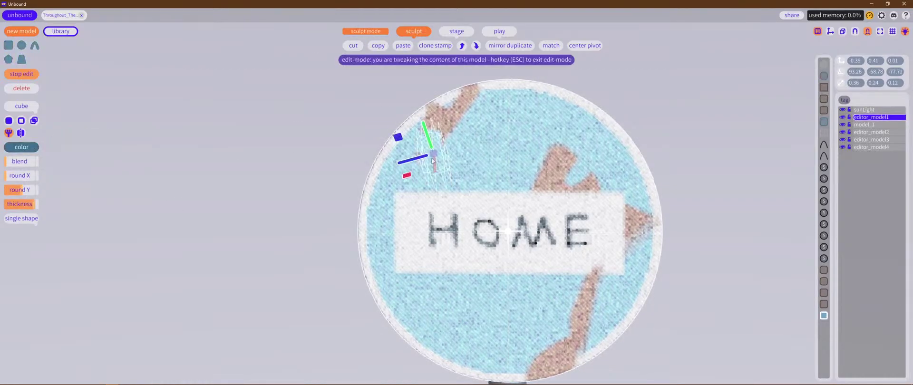
pyautogui.moveTo(423, 156)
pyautogui.mouseDown()
pyautogui.moveTo(402, 161)
pyautogui.moveTo(412, 164)
pyautogui.mouseUp()
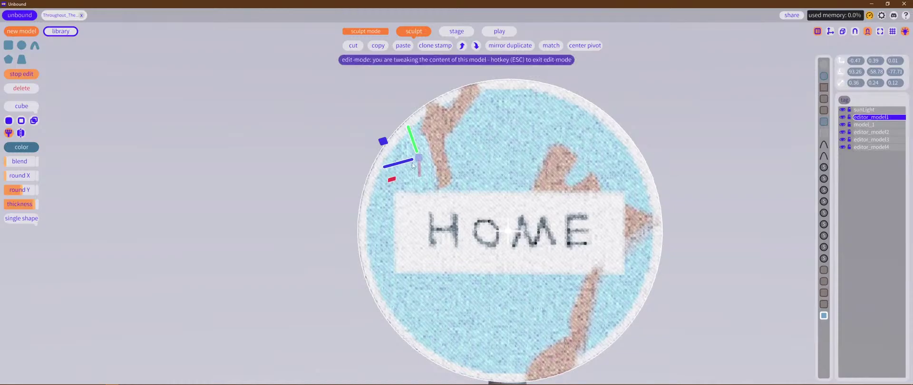
pyautogui.moveTo(437, 140); pyautogui.dragTo(431, 138)
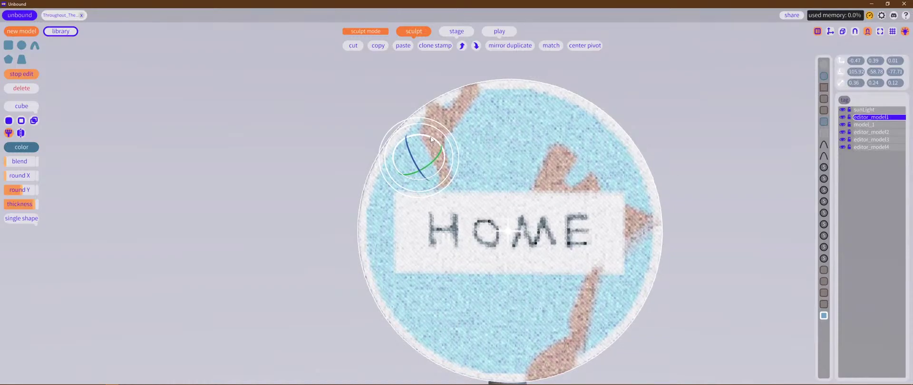
# Step: Raise the blue trimming patch to just before the other blue patch in the blending order and shift it to about -0.42, 0.41, 0.02
pyautogui.moveTo(824, 315); pyautogui.dragTo(825, 289)
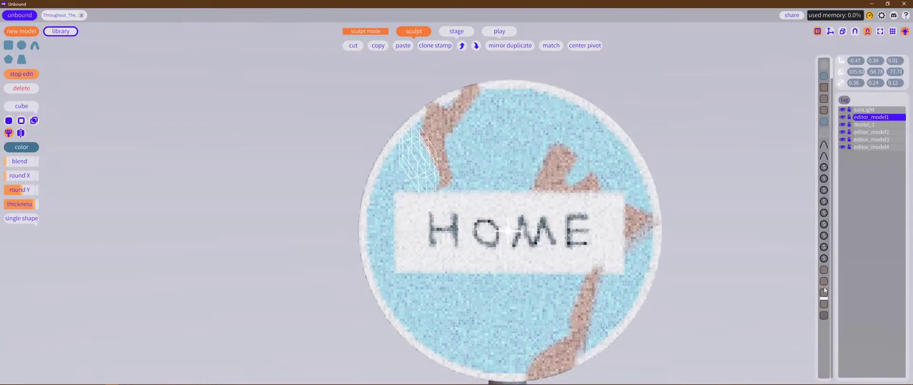
pyautogui.moveTo(825, 126); pyautogui.dragTo(823, 119)
pyautogui.press('w')
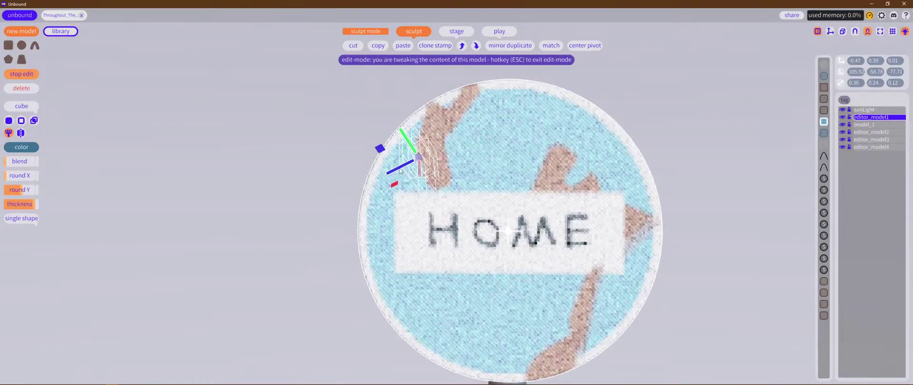
pyautogui.moveTo(399, 171)
pyautogui.mouseDown()
pyautogui.moveTo(373, 174)
pyautogui.moveTo(409, 166)
pyautogui.mouseUp()
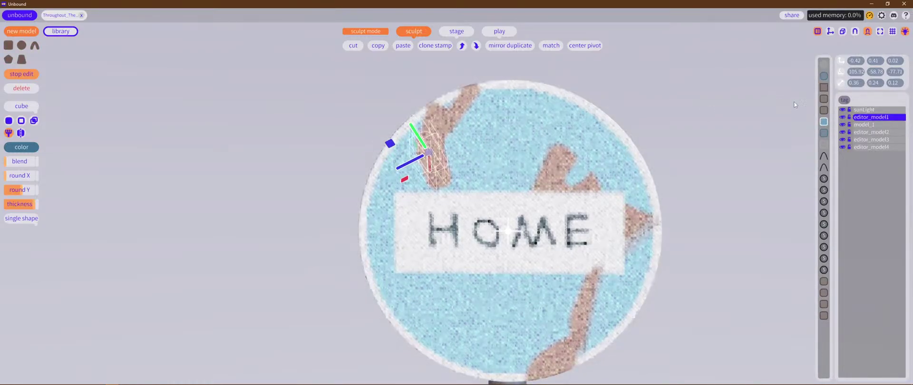
# Step: Reorder the blue trimming patch directly after the other blue patch and shift it outward to about -0.45, 0.39, 0.01
pyautogui.click(825, 134)
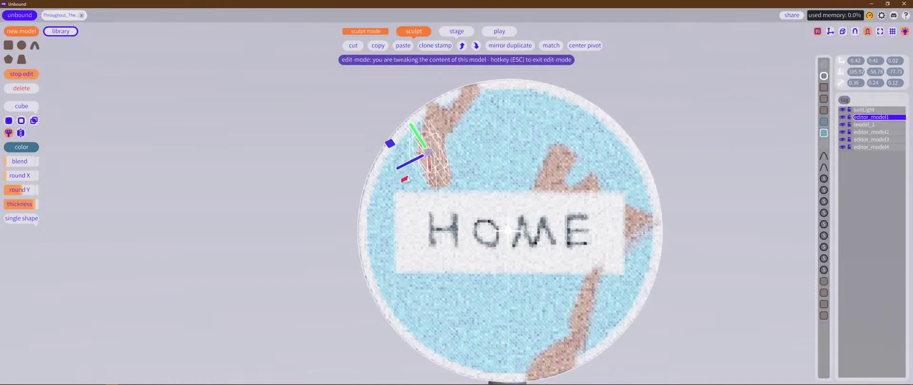
pyautogui.moveTo(407, 165)
pyautogui.mouseDown()
pyautogui.moveTo(427, 159)
pyautogui.moveTo(404, 169)
pyautogui.moveTo(425, 172)
pyautogui.moveTo(443, 164)
pyautogui.moveTo(409, 177)
pyautogui.moveTo(415, 169)
pyautogui.mouseUp()
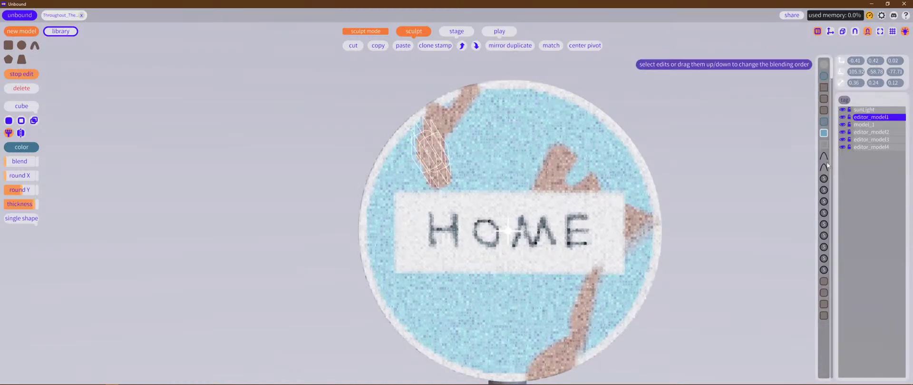
pyautogui.click(824, 137)
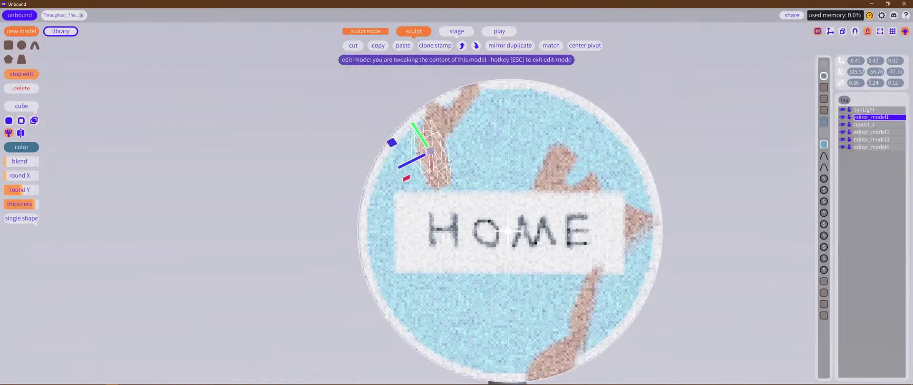
pyautogui.moveTo(413, 164); pyautogui.dragTo(396, 156)
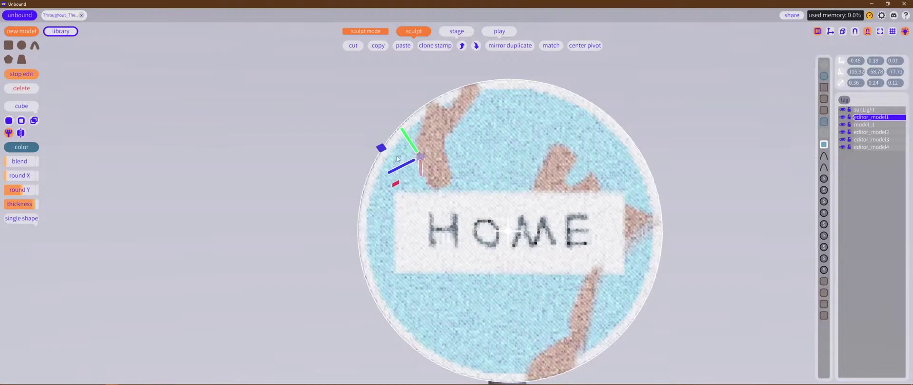
pyautogui.moveTo(824, 145); pyautogui.dragTo(824, 132)
# Step: Select the two newest rust patches on the disc's upper left and move them ahead of both blue patches in the blending order
pyautogui.click(824, 293)
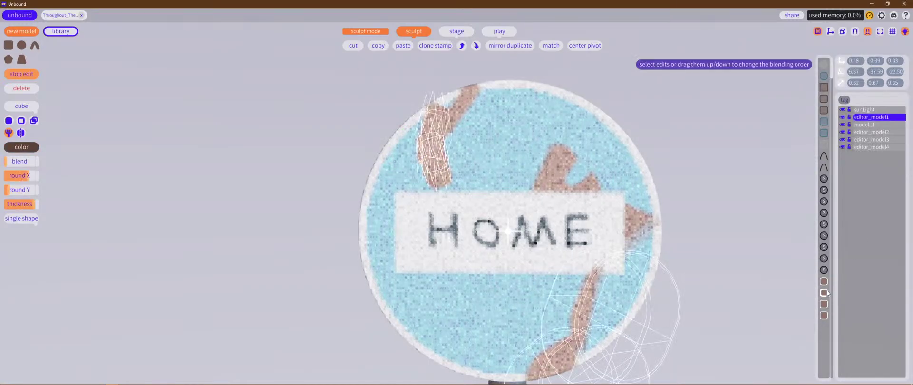
pyautogui.click(823, 315)
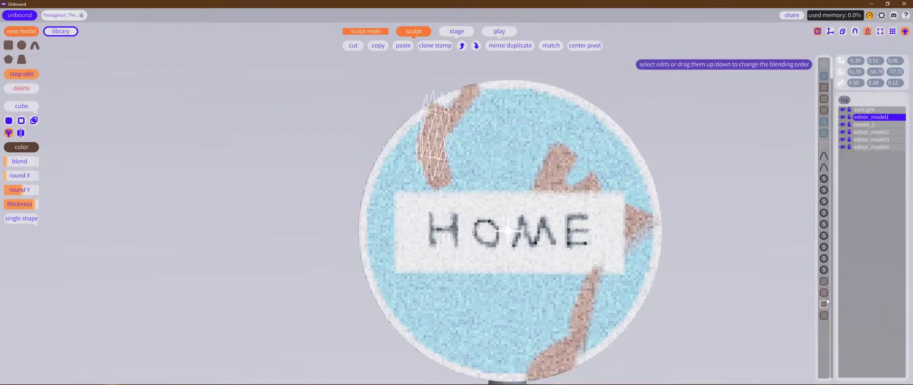
pyautogui.click(826, 295)
pyautogui.click(824, 307)
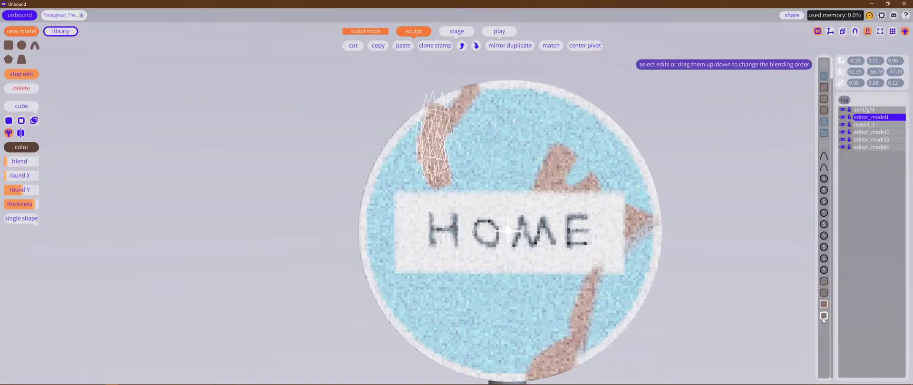
pyautogui.moveTo(824, 318); pyautogui.dragTo(828, 227)
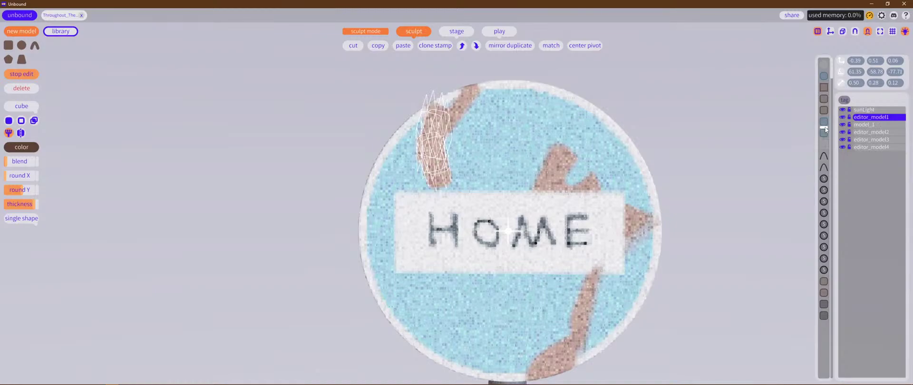
pyautogui.moveTo(825, 120); pyautogui.dragTo(826, 120)
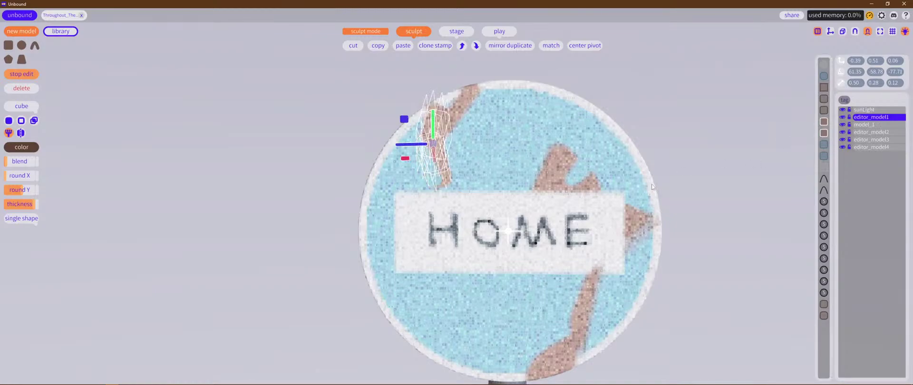
# Step: Move the outer-edge blue trimming patch ahead of the other blue patch in the blending order and shift it outward to about -0.51, 0.39, 0.02
pyautogui.click(823, 145)
pyautogui.click(826, 157)
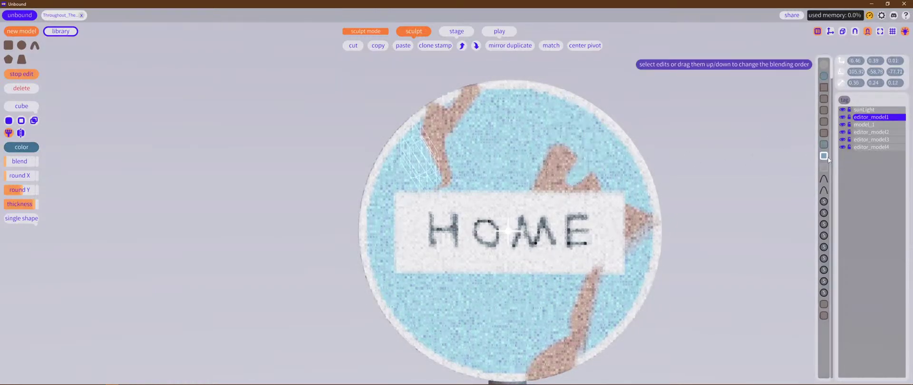
pyautogui.moveTo(827, 157); pyautogui.dragTo(830, 145)
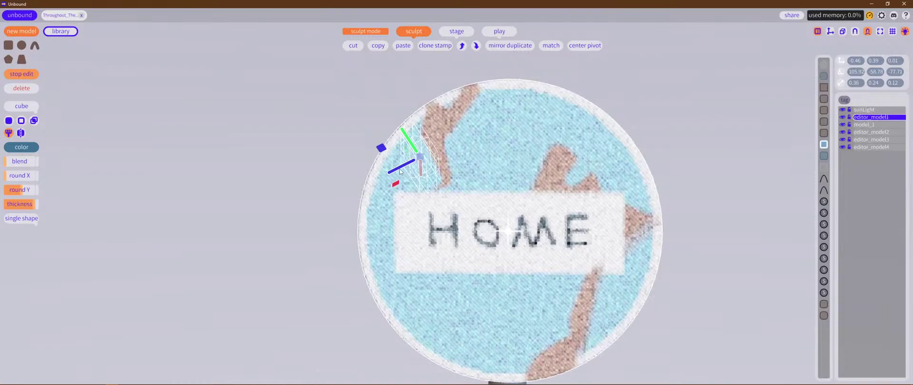
pyautogui.moveTo(399, 169)
pyautogui.mouseDown()
pyautogui.moveTo(390, 175)
pyautogui.moveTo(403, 176)
pyautogui.mouseUp()
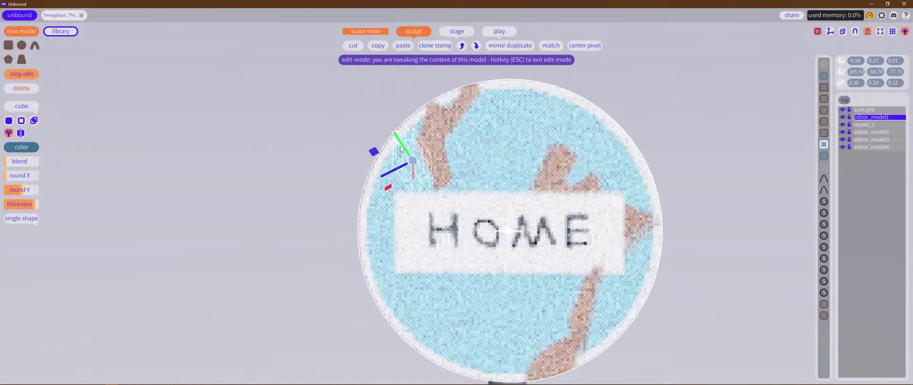
pyautogui.moveTo(400, 150)
pyautogui.mouseDown(button='middle')
pyautogui.moveTo(411, 160)
pyautogui.moveTo(411, 144)
pyautogui.mouseUp(button='middle')
pyautogui.moveTo(414, 145)
pyautogui.mouseDown()
pyautogui.moveTo(420, 154)
pyautogui.moveTo(417, 134)
pyautogui.mouseUp()
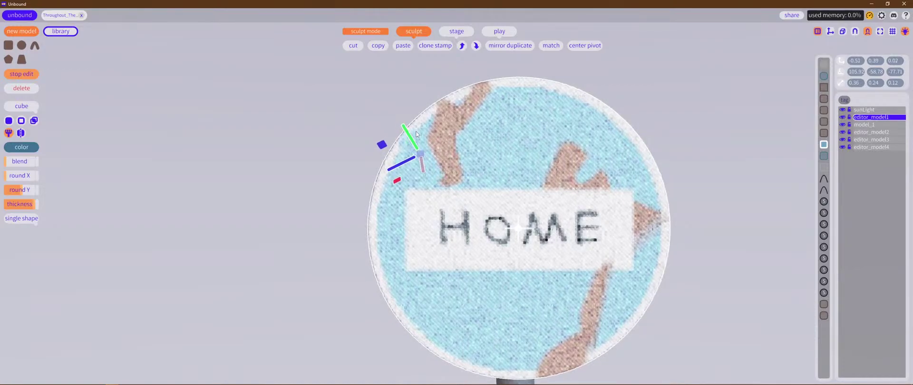
# Step: Duplicate the short rust patch on the disc's upper left and place the copy at the disc's top rim, about -0.03, 0.69, 0.07
pyautogui.scroll(-5, 651, 119)
pyautogui.moveTo(649, 125); pyautogui.dragTo(591, 156, button='middle')
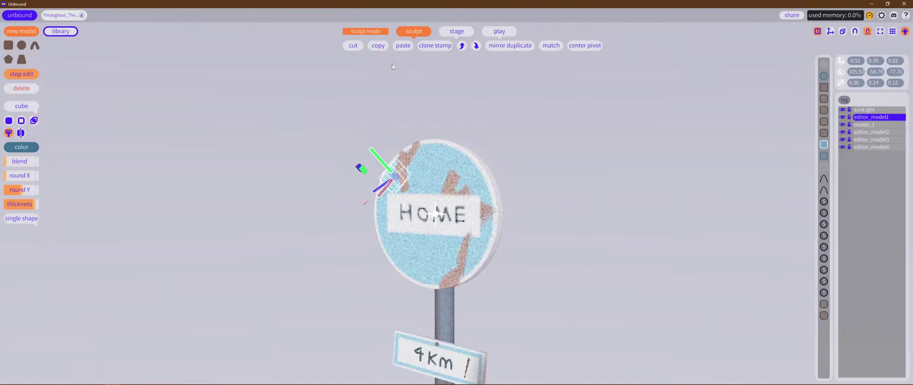
pyautogui.moveTo(508, 151); pyautogui.dragTo(543, 148, button='middle')
pyautogui.click(824, 133)
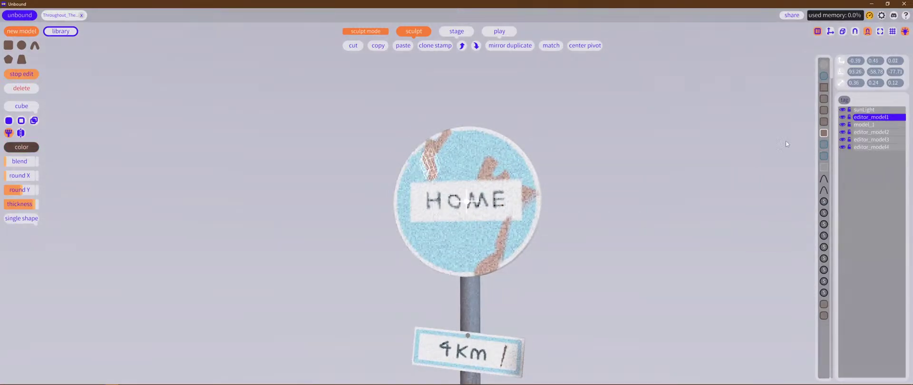
pyautogui.scroll(5, 656, 172)
pyautogui.moveTo(664, 133); pyautogui.dragTo(666, 168, button='middle')
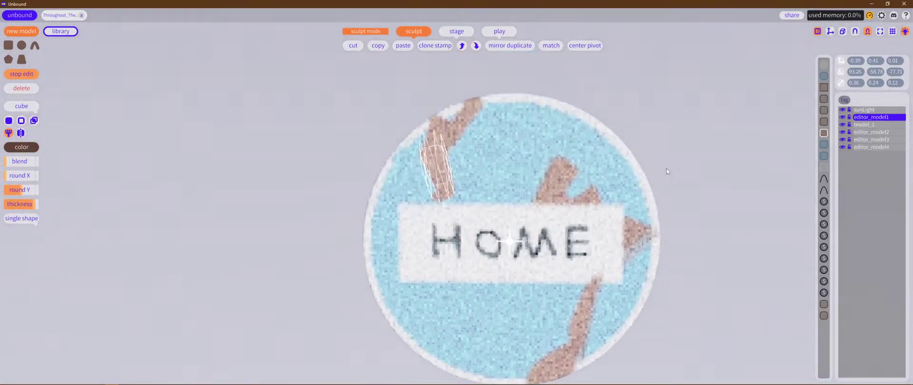
pyautogui.click(377, 49)
pyautogui.click(407, 47)
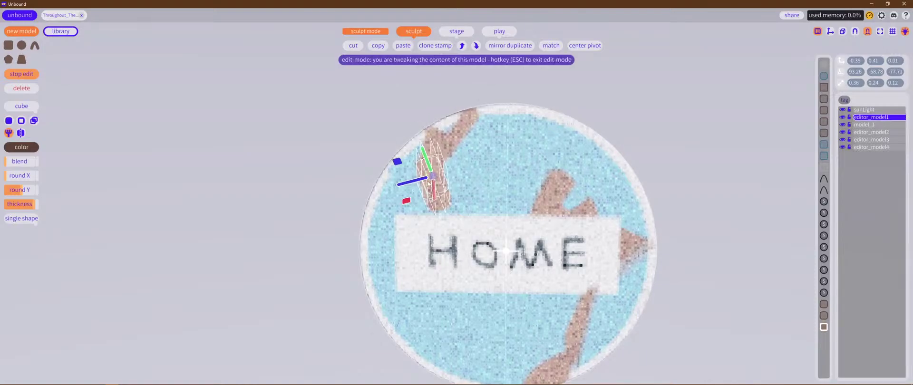
pyautogui.moveTo(433, 175); pyautogui.dragTo(504, 122)
# Step: Scale the top-rim rust patch down to about 0.28, 0.18, 0.06
pyautogui.press('b')
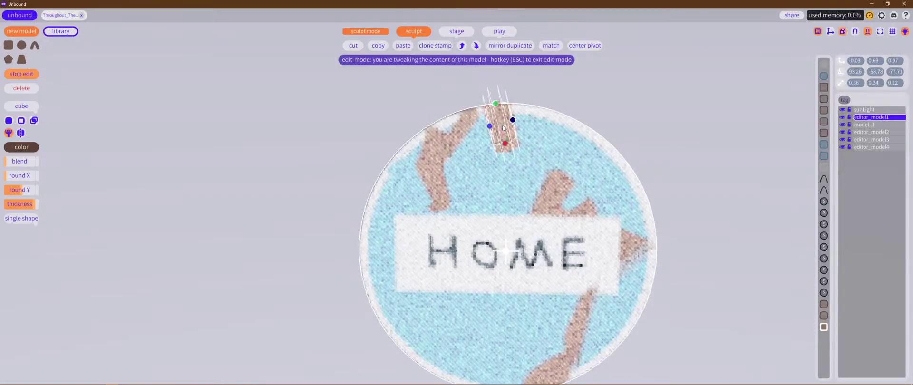
pyautogui.moveTo(514, 153); pyautogui.dragTo(404, 185, button='middle')
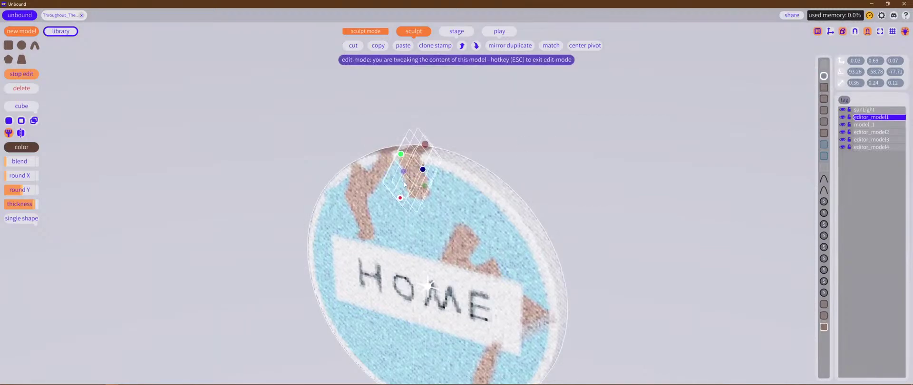
pyautogui.moveTo(425, 187)
pyautogui.mouseDown()
pyautogui.moveTo(426, 175)
pyautogui.moveTo(415, 177)
pyautogui.mouseUp()
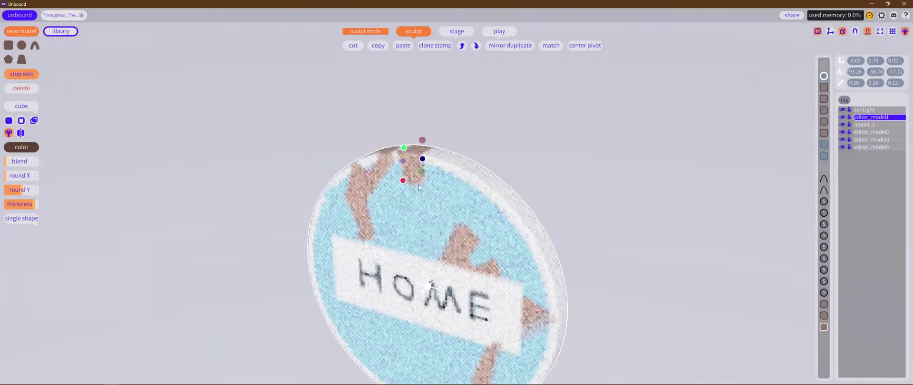
pyautogui.moveTo(419, 185); pyautogui.dragTo(583, 123, button='middle')
pyautogui.moveTo(551, 107); pyautogui.dragTo(541, 105)
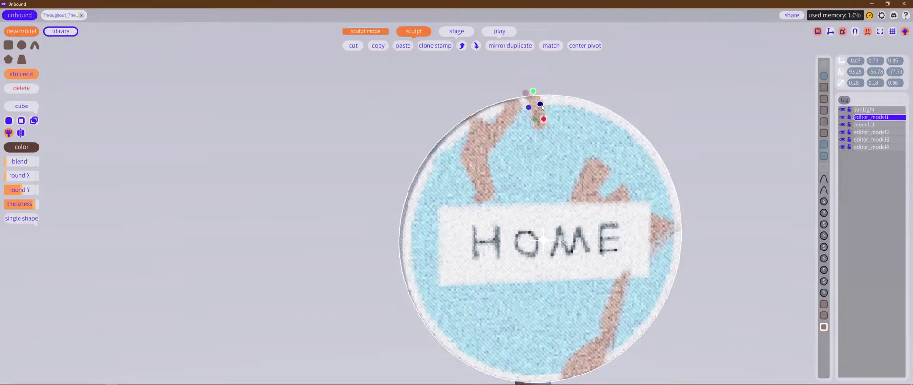
# Step: Shift the top-rim rust patch to about 0.00, 0.74, 0.07 and turn it to about 108.4
pyautogui.press('r')
pyautogui.moveTo(561, 101); pyautogui.dragTo(611, 86, button='right')
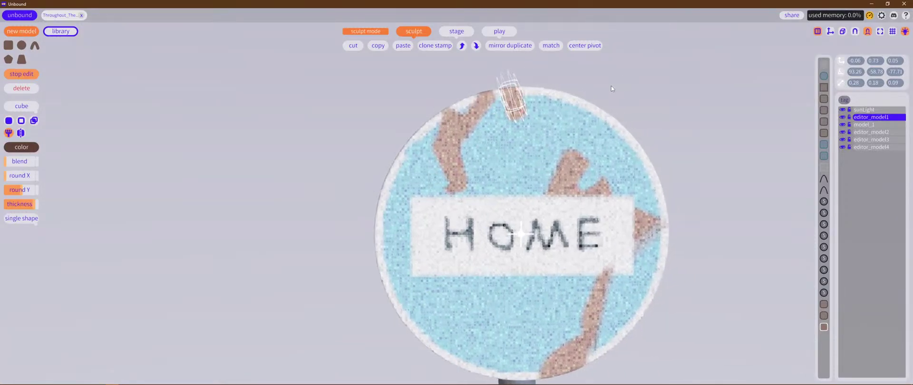
pyautogui.moveTo(512, 97); pyautogui.dragTo(521, 98)
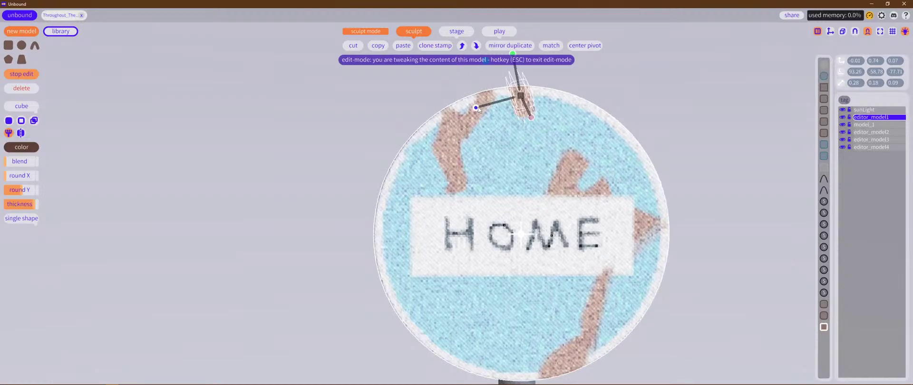
pyautogui.press('r')
pyautogui.moveTo(512, 98); pyautogui.dragTo(499, 86)
pyautogui.press('e')
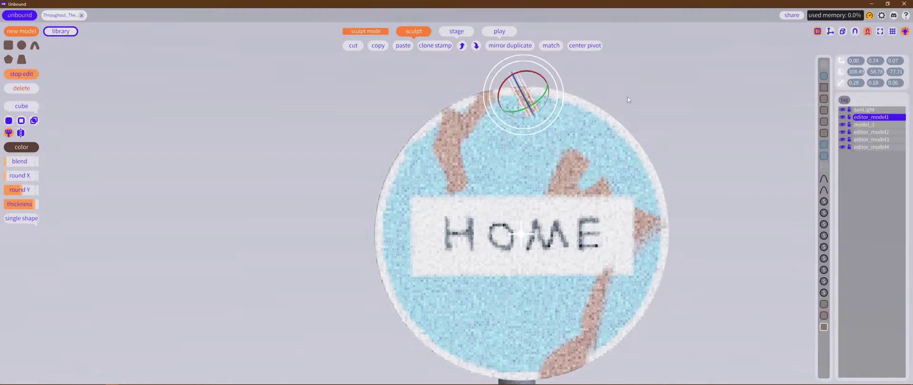
# Step: Shorten the top-rim rust patch to about 0.19, 0.18, 0.06
pyautogui.moveTo(627, 100); pyautogui.dragTo(618, 141, button='middle')
pyautogui.press('r')
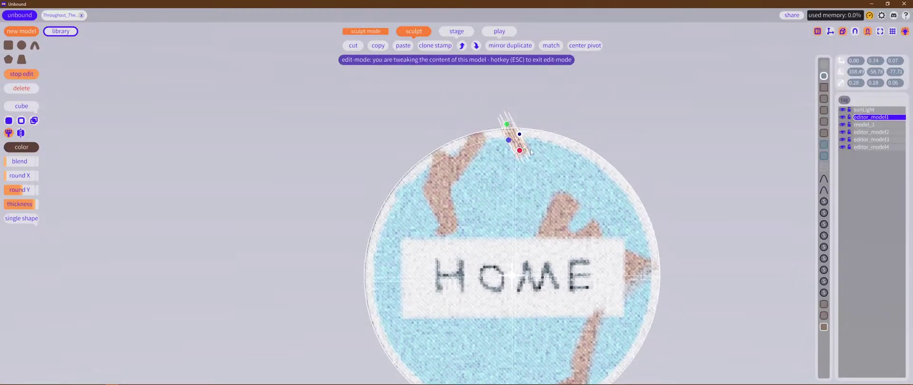
pyautogui.moveTo(530, 151); pyautogui.dragTo(518, 146)
pyautogui.moveTo(519, 144); pyautogui.dragTo(565, 147, button='right')
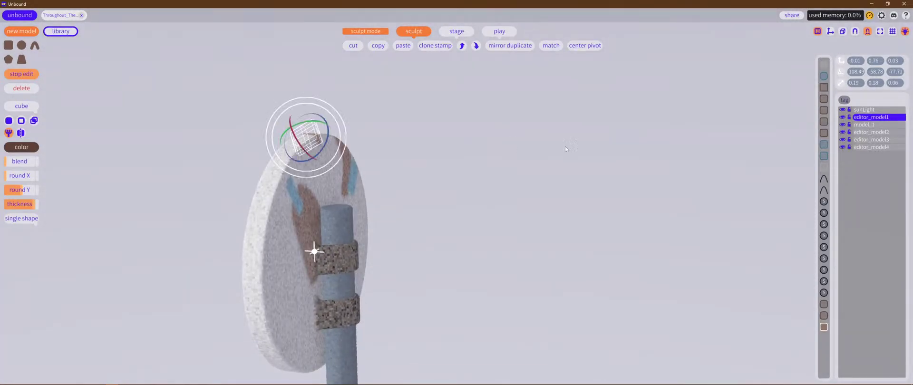
# Step: Shorten the outer-edge blue trimming patch to about 0.18, 0.24, 0.12 so it no longer colours the disc's back
pyautogui.click(823, 144)
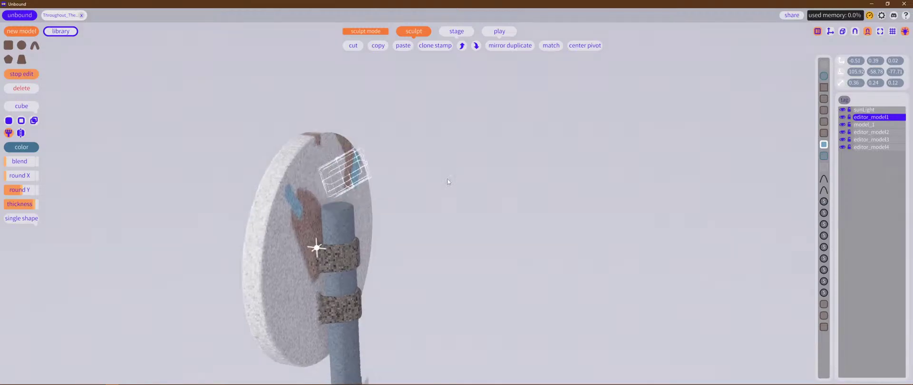
pyautogui.moveTo(447, 182); pyautogui.dragTo(242, 164, button='right')
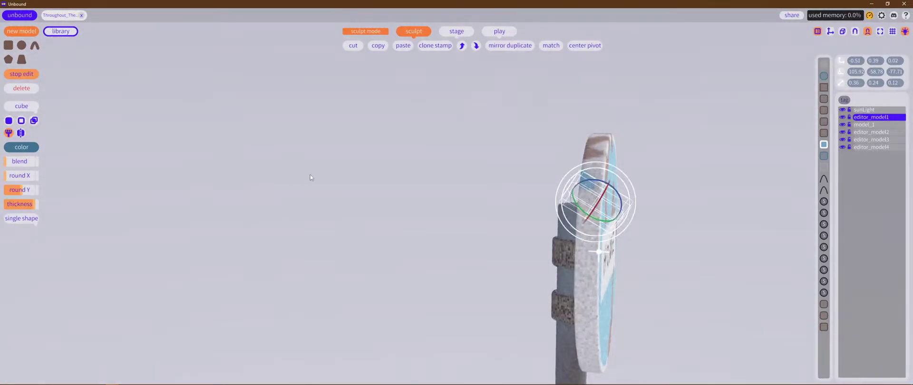
pyautogui.press('r')
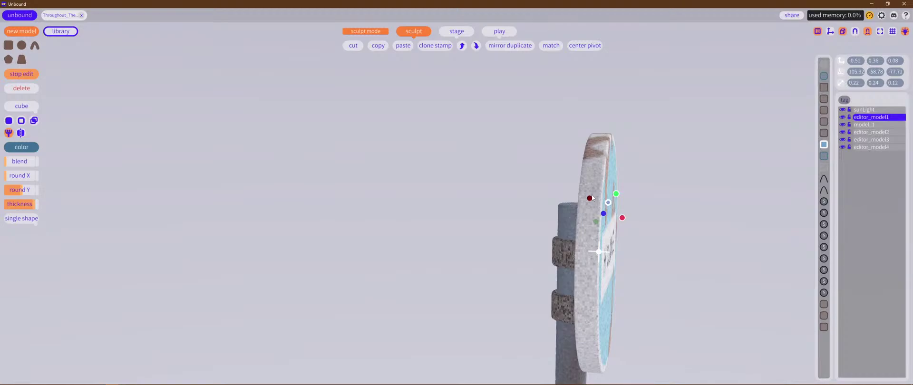
pyautogui.moveTo(592, 198)
pyautogui.mouseDown(button='right')
pyautogui.moveTo(415, 179)
pyautogui.moveTo(568, 174)
pyautogui.moveTo(570, 186)
pyautogui.moveTo(526, 185)
pyautogui.moveTo(600, 196)
pyautogui.mouseUp(button='right')
pyautogui.moveTo(600, 194); pyautogui.dragTo(601, 195)
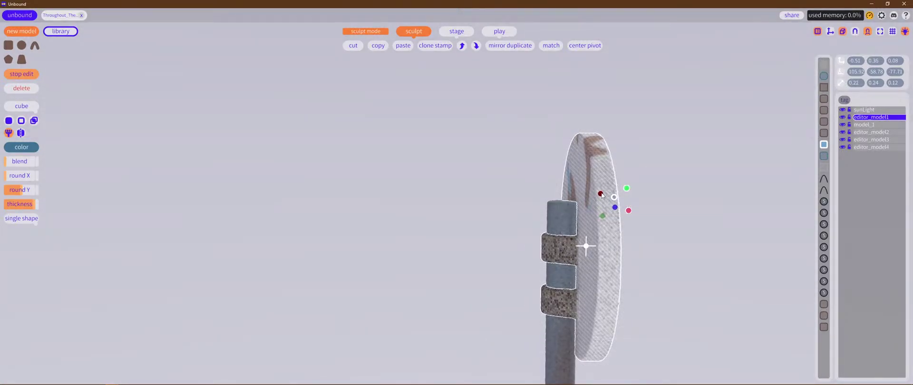
pyautogui.moveTo(606, 195); pyautogui.dragTo(680, 153, button='right')
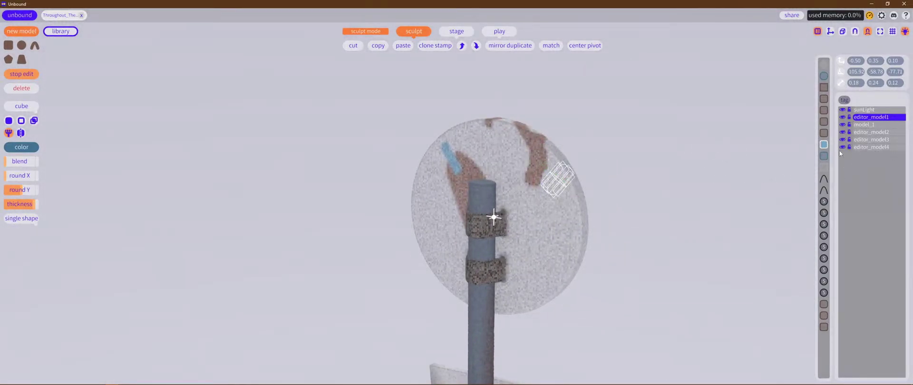
# Step: Shorten the other blue trimming patch to about 0.13, 0.24, 0.06, clearing its blue mark from the disc's back
pyautogui.click(823, 156)
pyautogui.moveTo(480, 172); pyautogui.dragTo(369, 172, button='right')
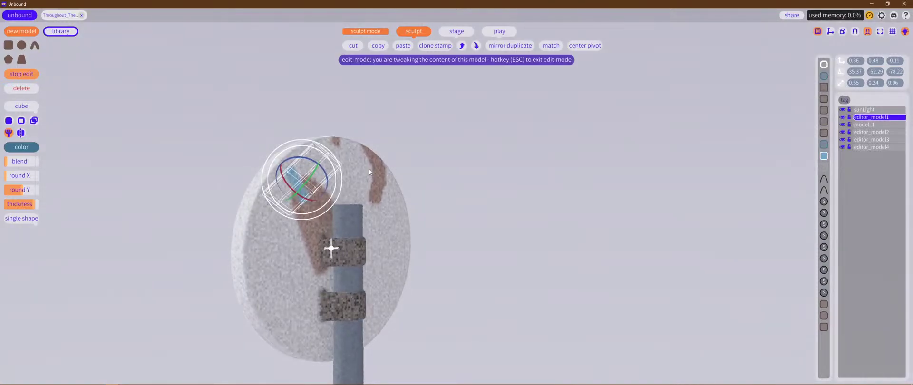
pyautogui.press('r')
pyautogui.moveTo(328, 153); pyautogui.dragTo(273, 184)
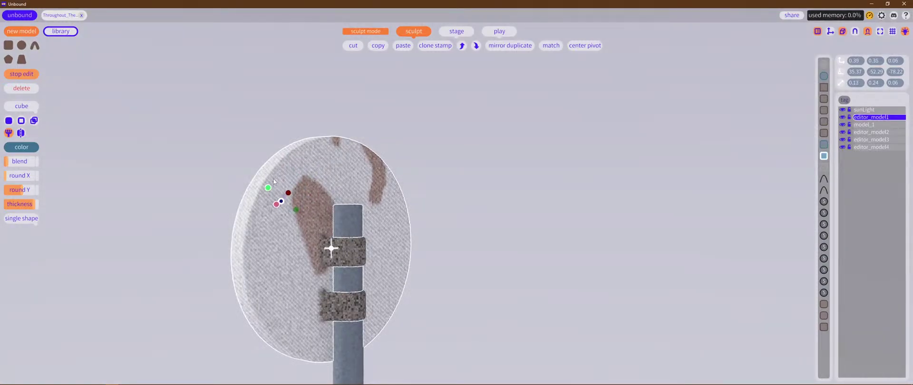
pyautogui.press('r')
pyautogui.moveTo(483, 158)
pyautogui.mouseDown(button='right')
pyautogui.moveTo(623, 155)
pyautogui.moveTo(372, 163)
pyautogui.moveTo(606, 167)
pyautogui.moveTo(639, 151)
pyautogui.moveTo(641, 136)
pyautogui.moveTo(647, 173)
pyautogui.mouseUp(button='right')
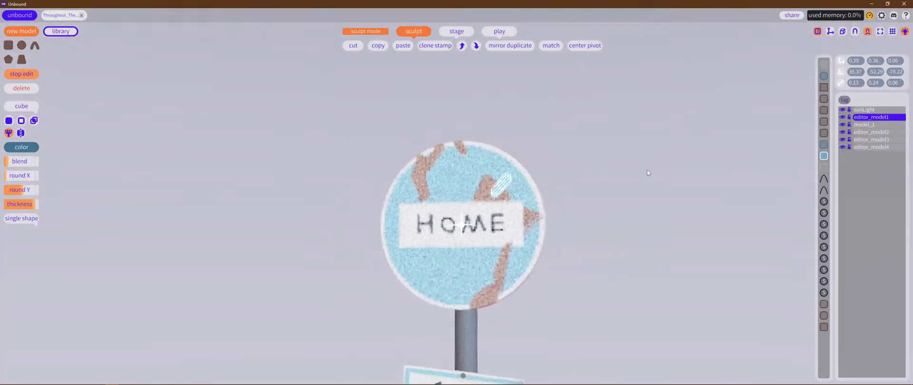
# Step: Move the top-rim rust patch ahead of both blue patches in the blending order
pyautogui.scroll(-5, 628, 188)
pyautogui.moveTo(611, 245); pyautogui.dragTo(615, 255, button='right')
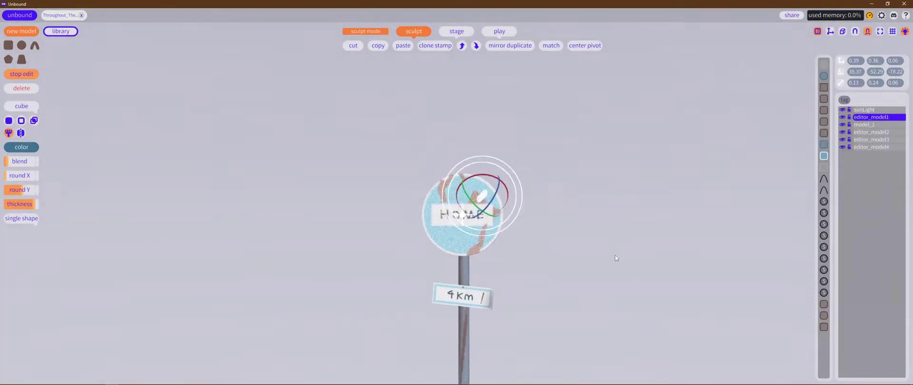
pyautogui.moveTo(615, 258); pyautogui.dragTo(604, 197, button='middle')
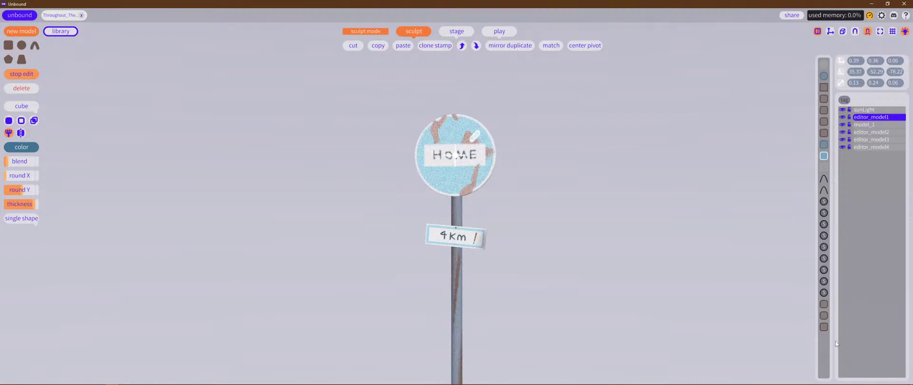
pyautogui.click(822, 328)
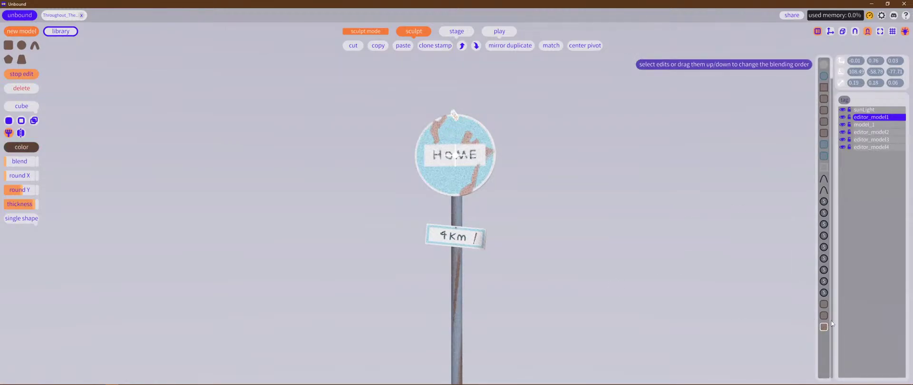
pyautogui.moveTo(825, 326); pyautogui.dragTo(841, 188)
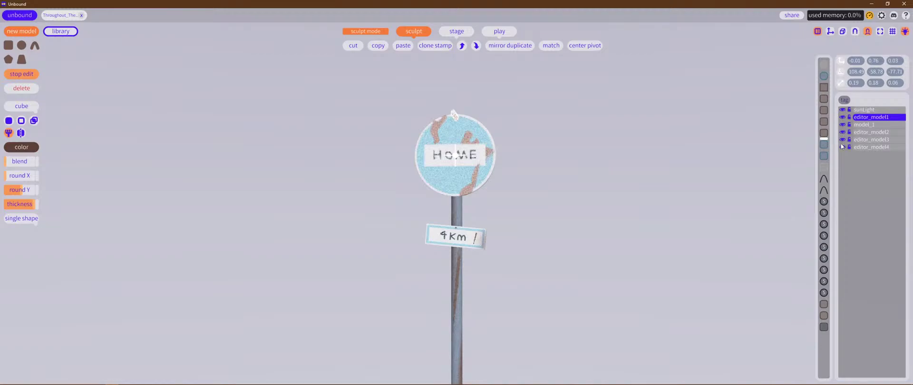
pyautogui.moveTo(841, 147); pyautogui.dragTo(840, 145)
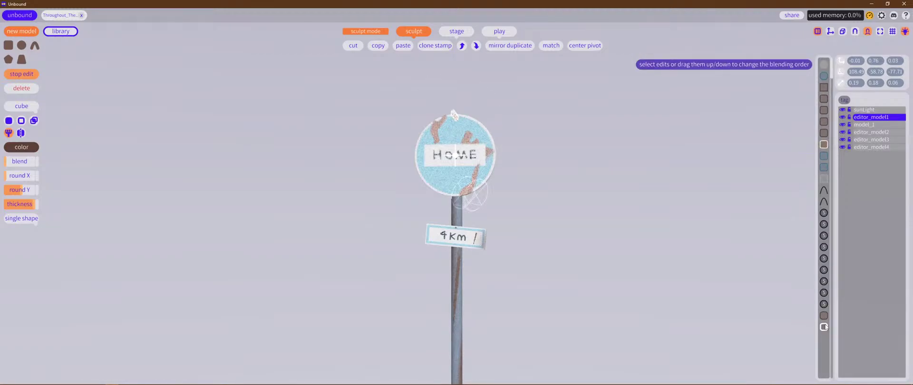
# Step: Match the disc's upper-left rust patch to the rust streak's colour sampled from the pole, and leave shape editing
pyautogui.scroll(5, 640, 224)
pyautogui.moveTo(639, 223); pyautogui.dragTo(642, 237, button='middle')
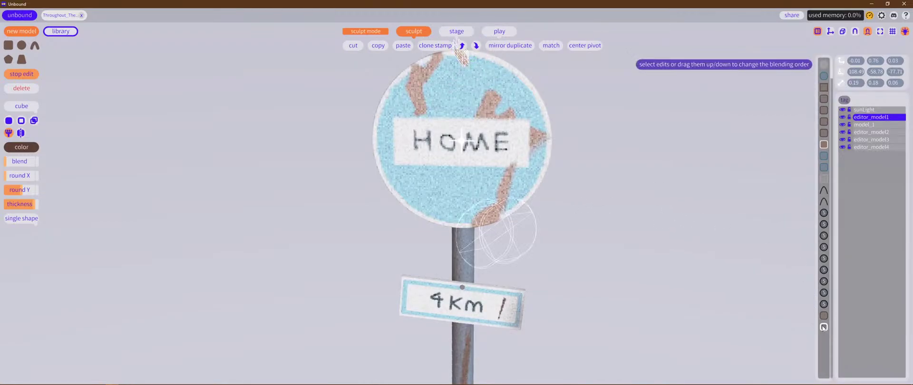
pyautogui.moveTo(592, 173); pyautogui.dragTo(623, 222, button='middle')
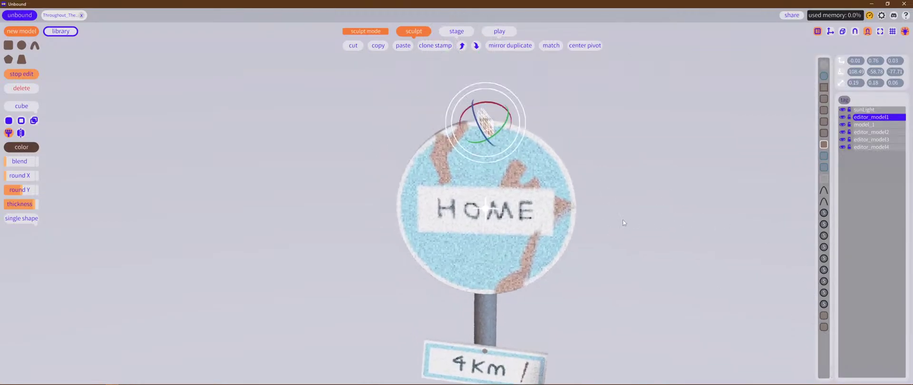
pyautogui.click(443, 159)
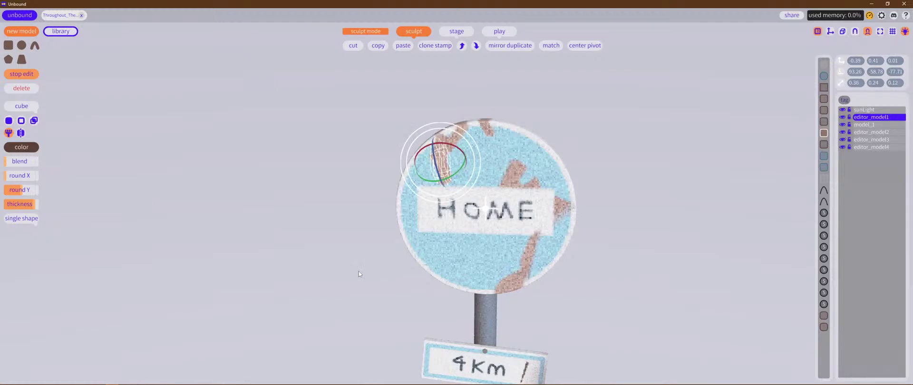
pyautogui.moveTo(359, 271); pyautogui.dragTo(350, 121, button='middle')
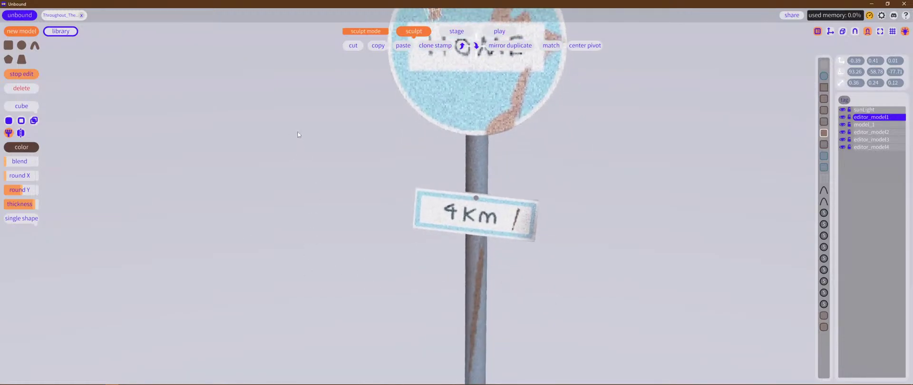
pyautogui.click(21, 147)
pyautogui.click(96, 206)
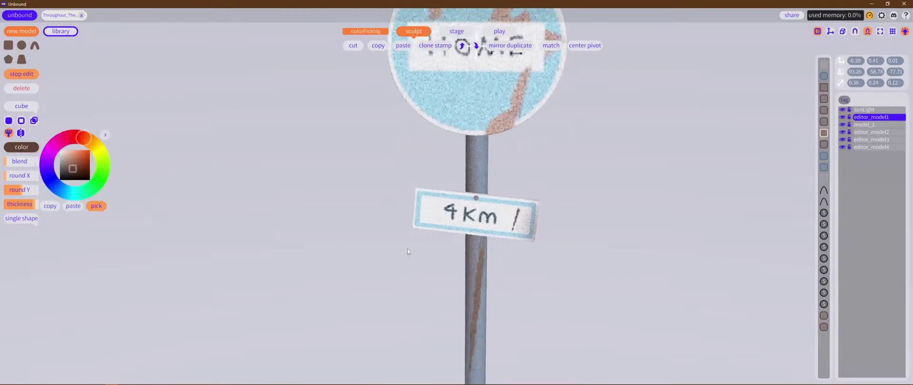
pyautogui.click(482, 269)
pyautogui.moveTo(611, 207); pyautogui.dragTo(660, 282, button='middle')
pyautogui.moveTo(677, 242)
pyautogui.mouseDown(button='middle')
pyautogui.moveTo(683, 238)
pyautogui.moveTo(666, 237)
pyautogui.mouseUp(button='middle')
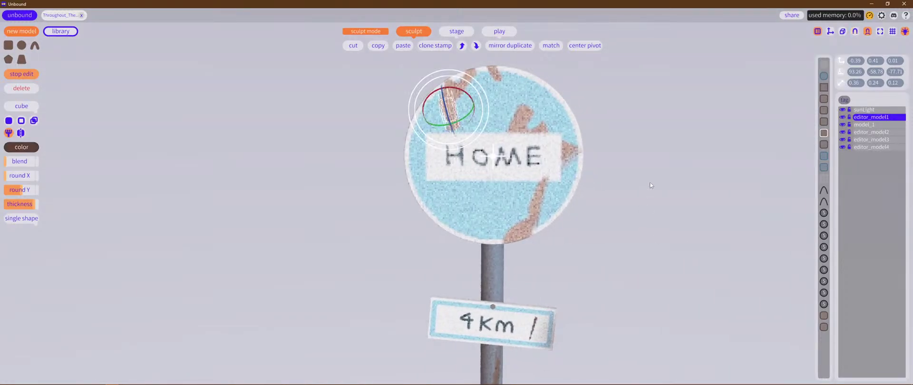
pyautogui.keyDown('alt'); pyautogui.moveTo(650, 183); pyautogui.dragTo(647, 280, button='right'); pyautogui.keyUp('alt')
pyautogui.click(592, 240)
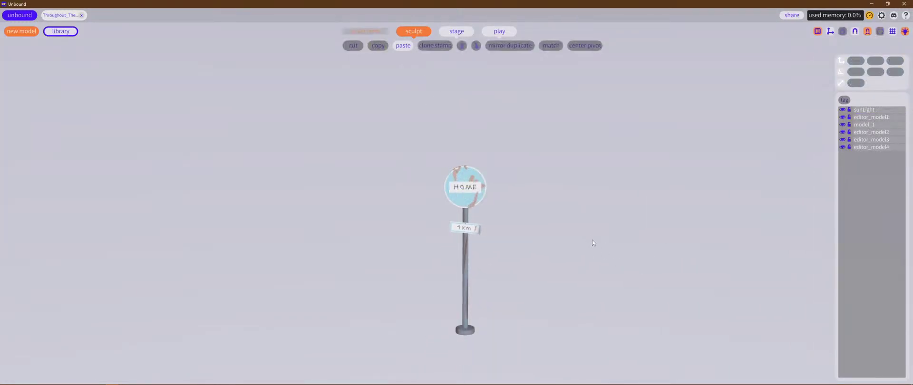
# Step: Edit the disc model, place a sphere about 0.53 in size at its lower-left edge, and raise the sphere's soft blend
pyautogui.keyDown('alt'); pyautogui.moveTo(592, 239); pyautogui.dragTo(617, 178, button='right'); pyautogui.keyUp('alt')
pyautogui.moveTo(617, 179)
pyautogui.keyDown('alt'); pyautogui.mouseDown()
pyautogui.moveTo(426, 168)
pyautogui.moveTo(638, 167)
pyautogui.moveTo(609, 172)
pyautogui.mouseUp(); pyautogui.keyUp('alt')
pyautogui.keyDown('alt'); pyautogui.moveTo(609, 172); pyautogui.dragTo(609, 156, button='right'); pyautogui.keyUp('alt')
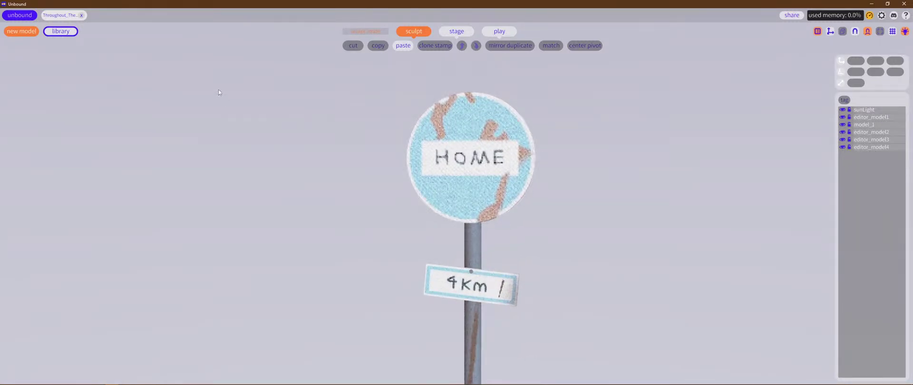
pyautogui.click(428, 145)
pyautogui.click(22, 76)
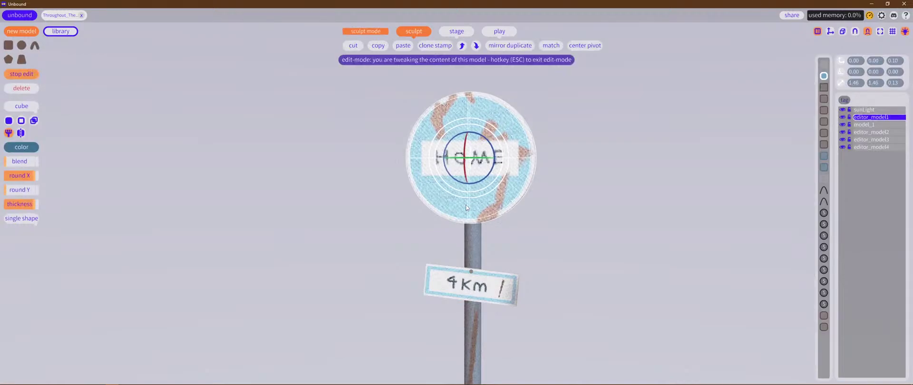
pyautogui.click(21, 46)
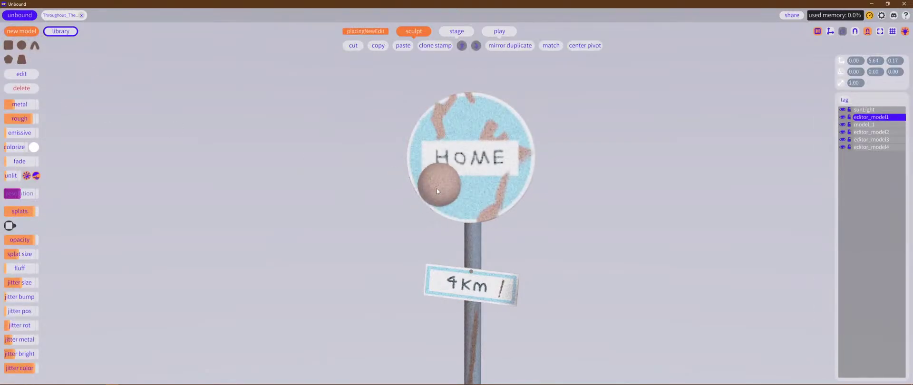
pyautogui.click(426, 201)
pyautogui.click(22, 147)
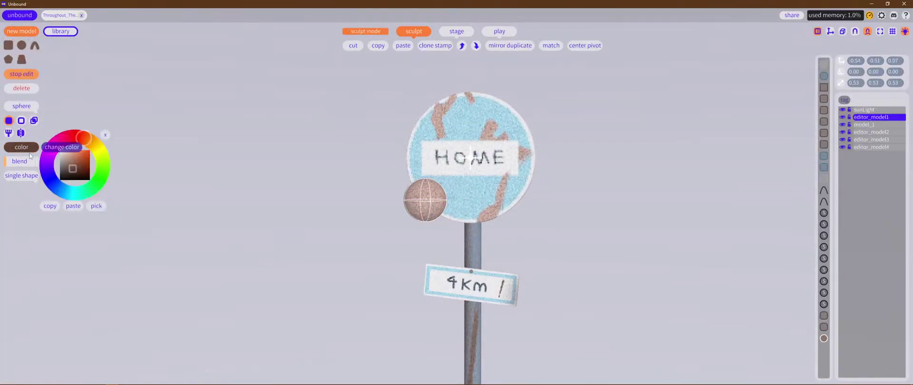
pyautogui.click(18, 162)
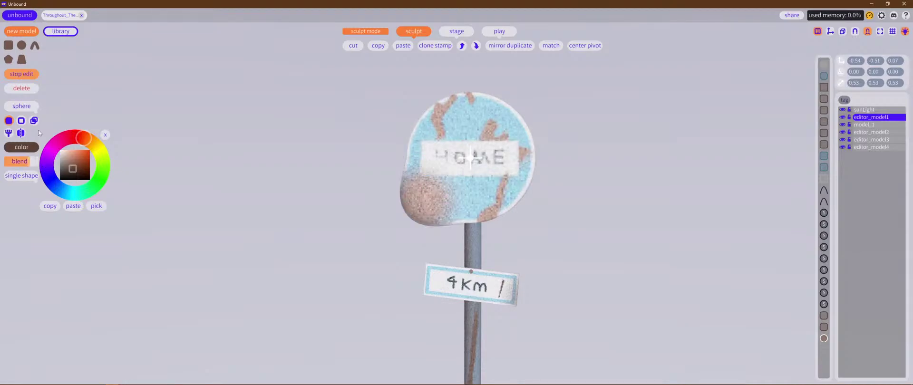
# Step: Make the new sphere only paint its colour onto the disc and darken it to a very dark brown
pyautogui.click(8, 133)
pyautogui.moveTo(275, 209); pyautogui.dragTo(281, 214, button='middle')
pyautogui.click(8, 148)
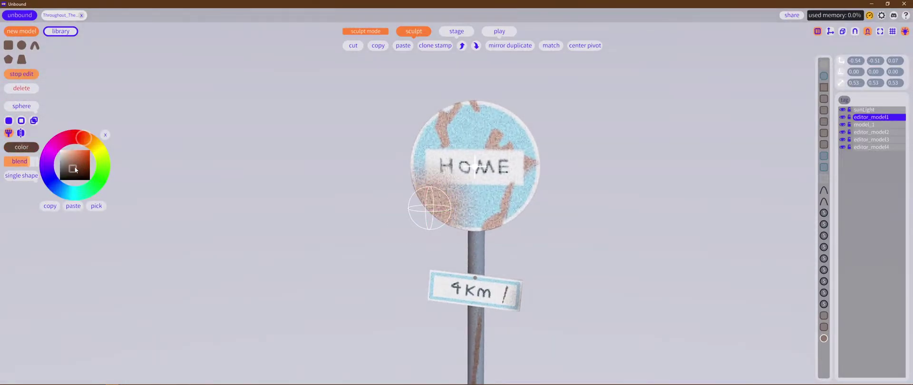
pyautogui.moveTo(75, 169); pyautogui.dragTo(81, 177)
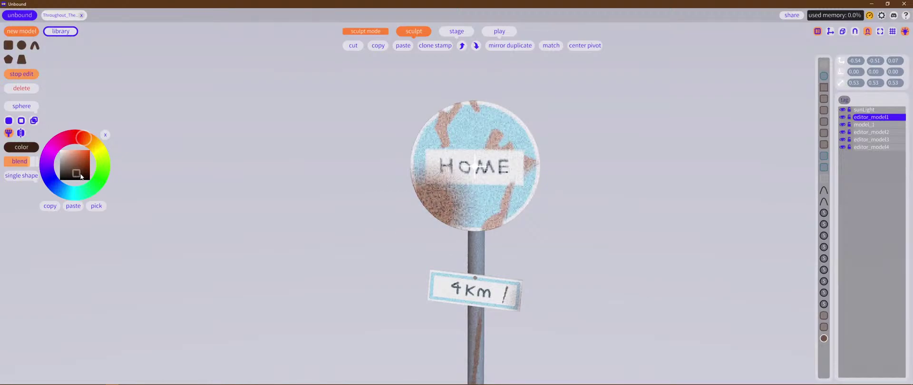
# Step: Move the paint sphere to about -0.69, -0.99, 0.07 and scale it up uniformly to about 1.18
pyautogui.moveTo(258, 227); pyautogui.dragTo(265, 249, button='middle')
pyautogui.press('w')
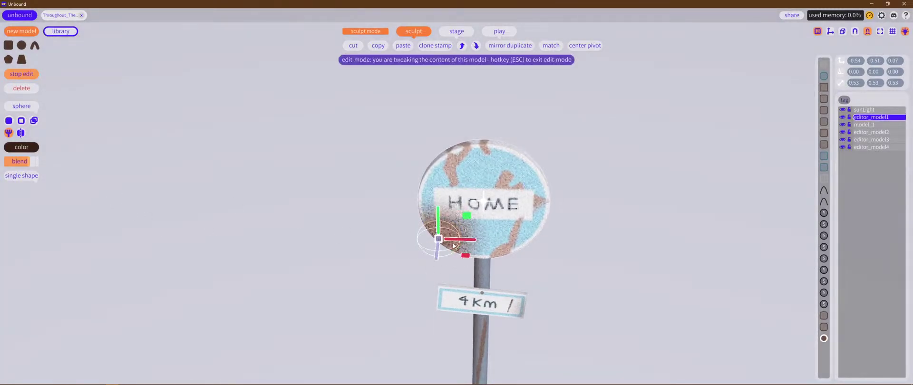
pyautogui.moveTo(464, 216)
pyautogui.mouseDown()
pyautogui.moveTo(425, 278)
pyautogui.moveTo(452, 252)
pyautogui.mouseUp()
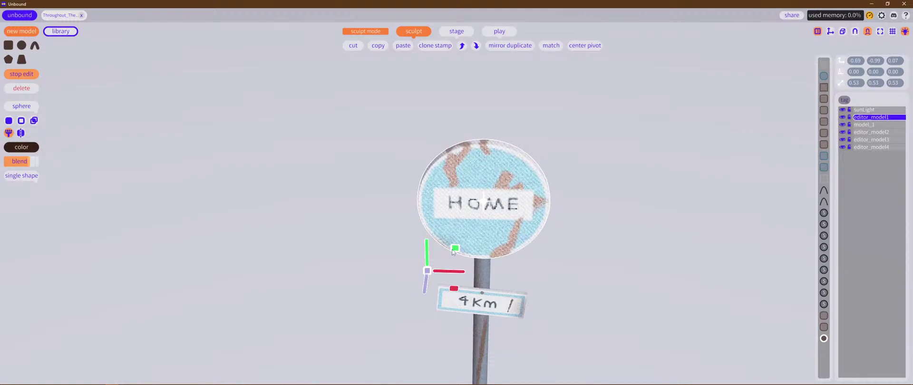
pyautogui.press('e')
pyautogui.press('r')
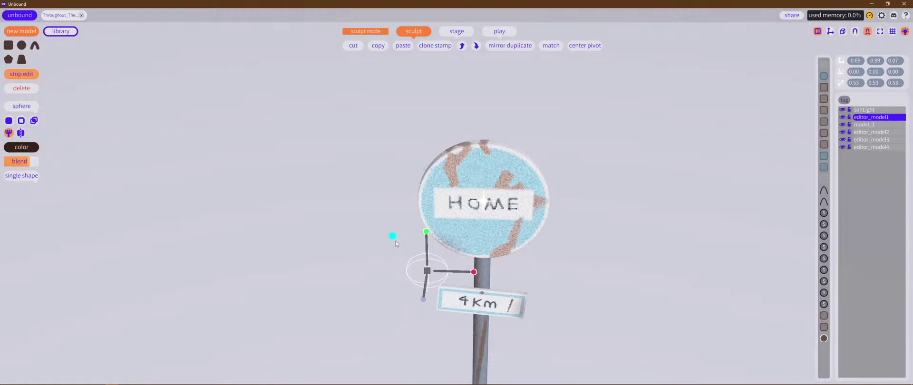
pyautogui.moveTo(392, 236); pyautogui.dragTo(363, 195)
# Step: Raise the paint sphere's soft blend almost to full and move it off the disc to about -1.12, -1.51, 0.07
pyautogui.click(14, 160)
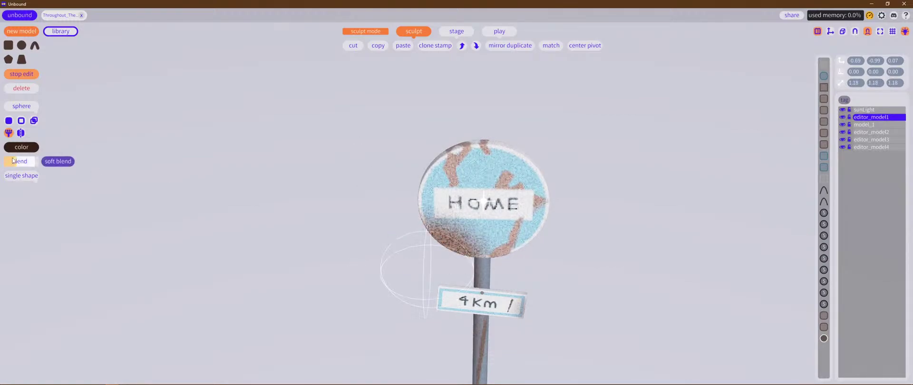
pyautogui.click(62, 163)
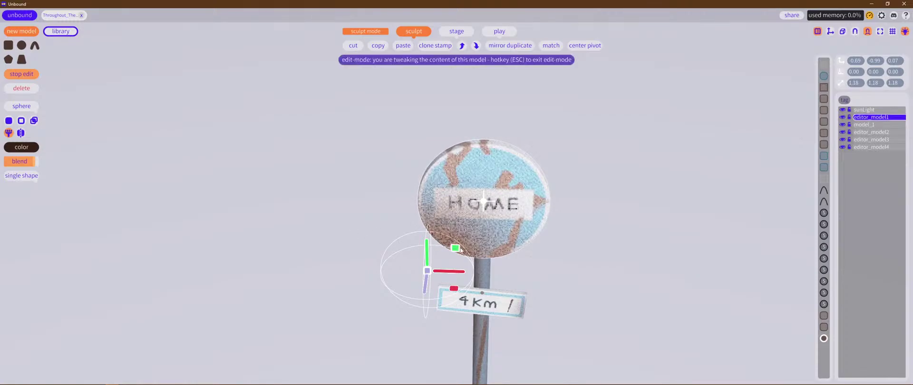
pyautogui.moveTo(454, 247); pyautogui.dragTo(431, 288)
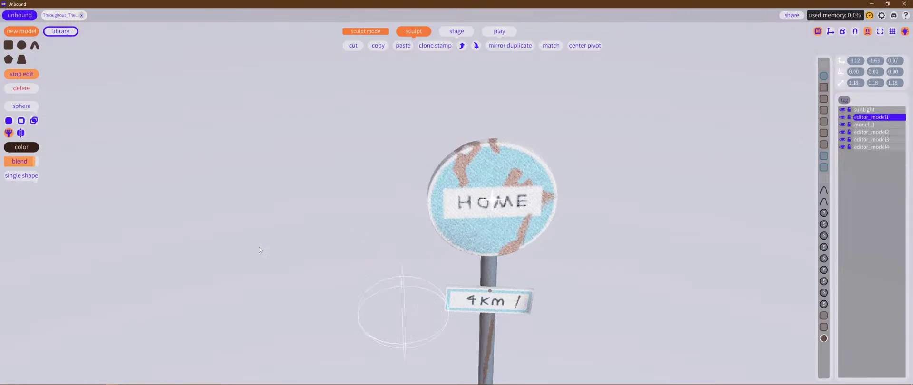
pyautogui.moveTo(259, 248); pyautogui.dragTo(237, 220, button='middle')
pyautogui.moveTo(433, 268)
pyautogui.mouseDown()
pyautogui.moveTo(444, 263)
pyautogui.moveTo(435, 260)
pyautogui.mouseUp()
# Step: Duplicate the dark paint sphere, position the copy behind the disc at about 0.53, 0.03, -1.42, and leave shape editing
pyautogui.moveTo(261, 225); pyautogui.dragTo(413, 199, button='middle')
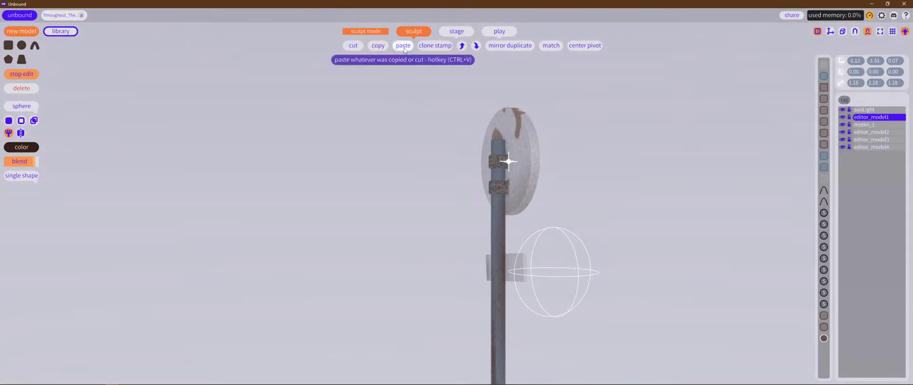
pyautogui.moveTo(481, 205); pyautogui.dragTo(511, 206, button='middle')
pyautogui.keyDown('shift'); pyautogui.moveTo(572, 246); pyautogui.dragTo(429, 125); pyautogui.keyUp('shift')
pyautogui.moveTo(429, 124); pyautogui.dragTo(475, 257, button='middle')
pyautogui.moveTo(496, 200); pyautogui.dragTo(363, 220)
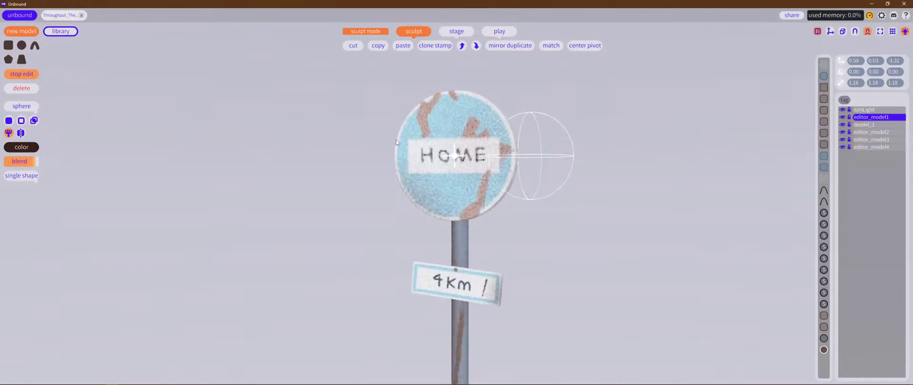
pyautogui.moveTo(396, 143); pyautogui.dragTo(281, 208, button='middle')
pyautogui.moveTo(406, 246)
pyautogui.mouseDown()
pyautogui.moveTo(393, 242)
pyautogui.moveTo(430, 253)
pyautogui.moveTo(416, 249)
pyautogui.mouseUp()
pyautogui.moveTo(114, 178); pyautogui.dragTo(253, 124, button='middle')
pyautogui.moveTo(624, 186); pyautogui.dragTo(640, 176, button='middle')
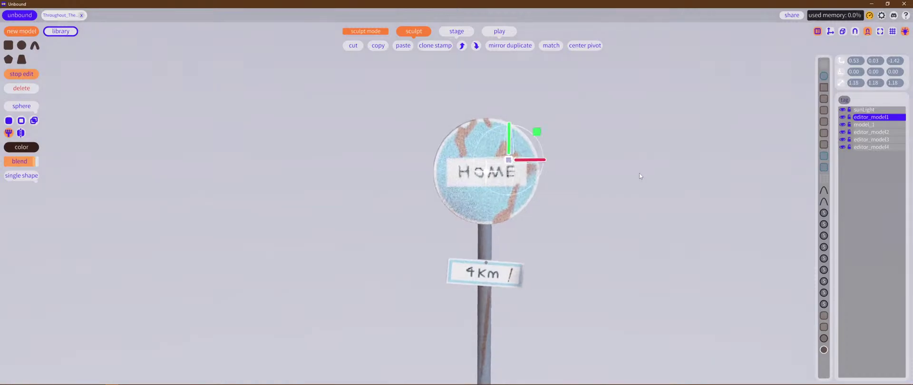
pyautogui.scroll(-5, 637, 177)
pyautogui.click(571, 220)
pyautogui.moveTo(570, 219); pyautogui.dragTo(570, 204, button='middle')
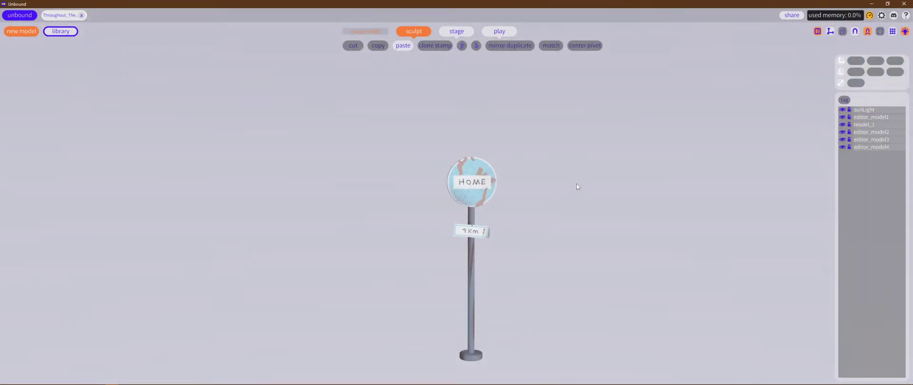
# Step: Check the disc's weathering and save the Throughout_The_Forest project to the library
pyautogui.scroll(5, 591, 181)
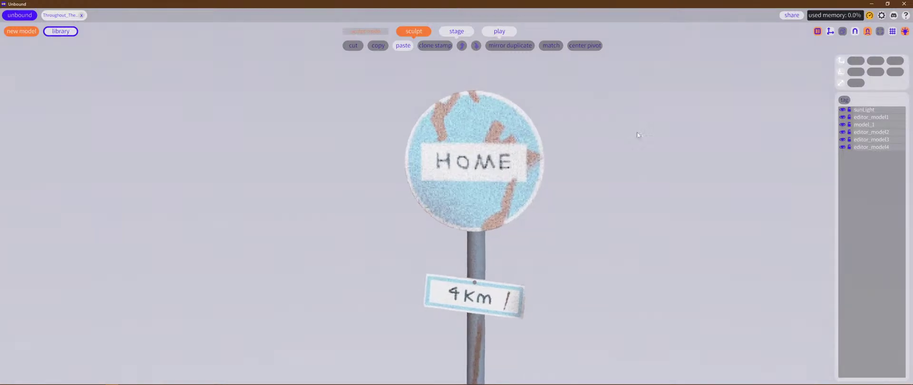
pyautogui.click(484, 177)
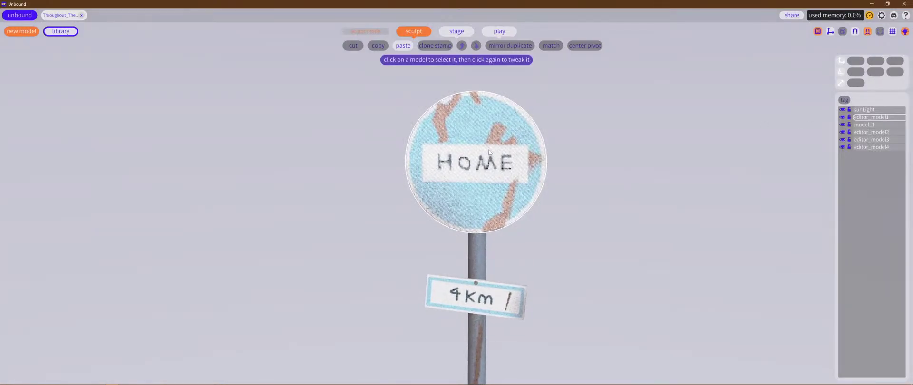
pyautogui.click(625, 138)
pyautogui.scroll(-10, 626, 138)
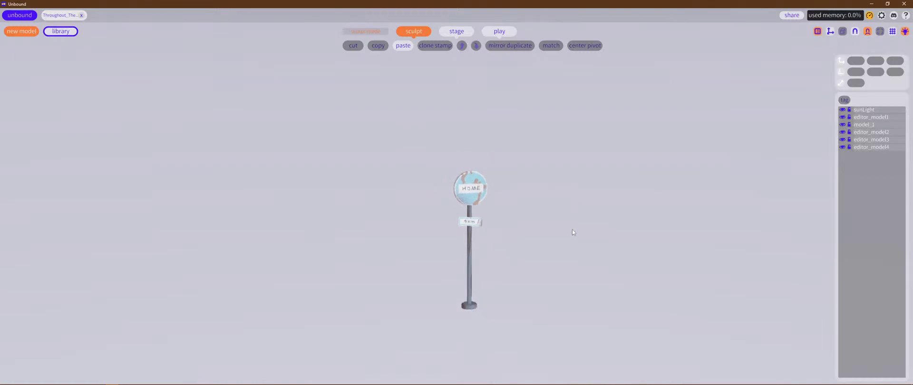
pyautogui.scroll(5, 545, 226)
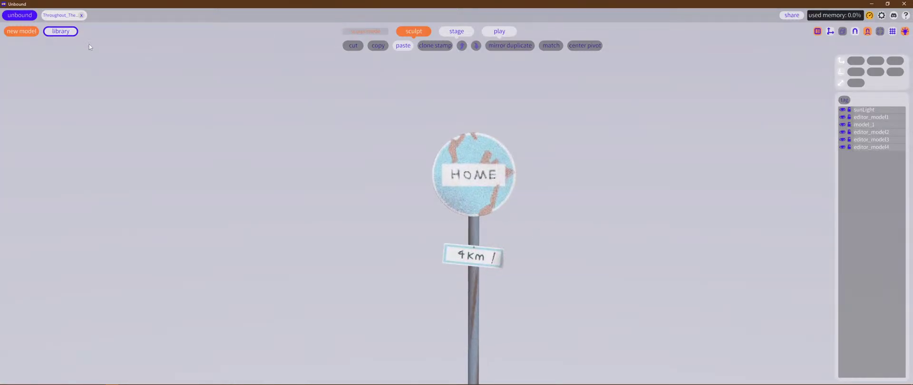
pyautogui.click(60, 31)
pyautogui.click(72, 99)
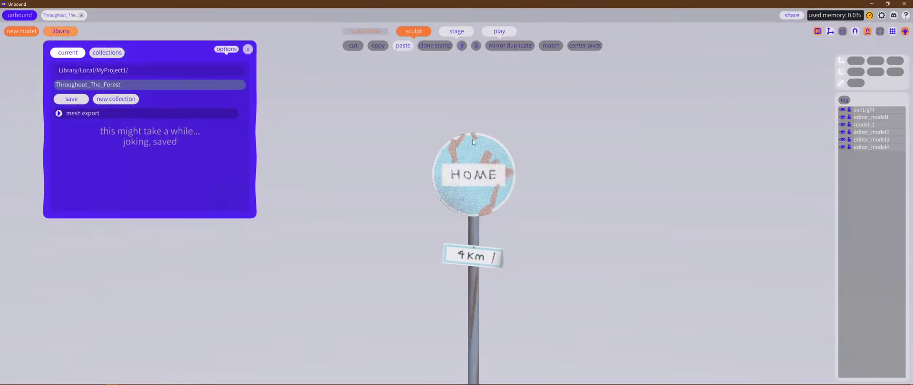
pyautogui.click(248, 49)
# Step: Rename the signpost's base model, model_1, as sign_1 in stage mode and clear the selection
pyautogui.scroll(-5, 495, 234)
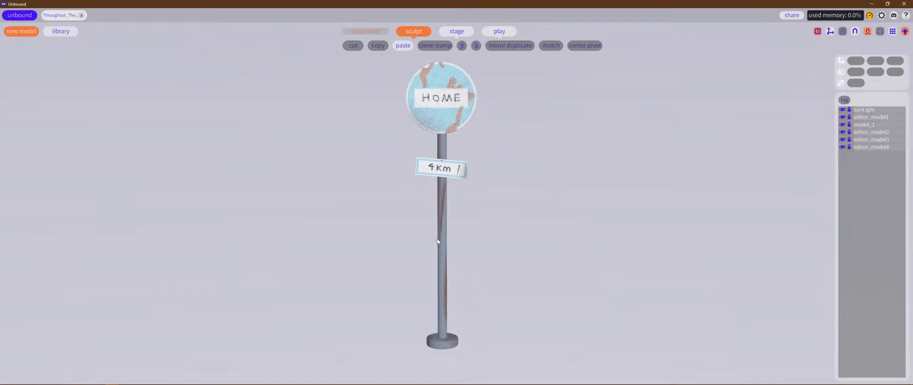
pyautogui.moveTo(540, 152); pyautogui.dragTo(563, 175, button='middle')
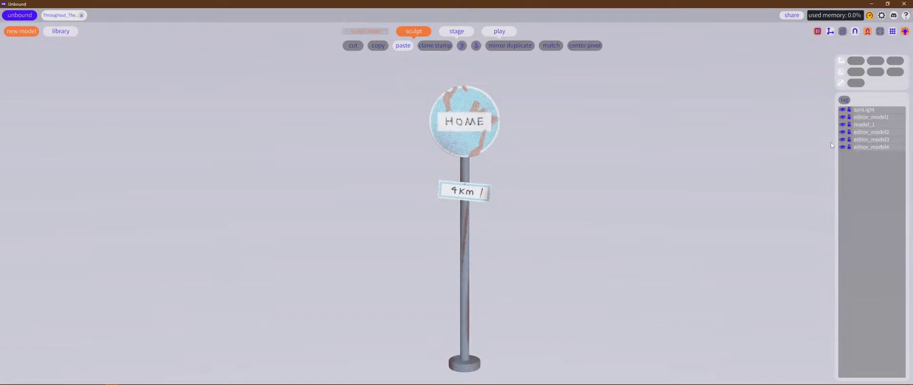
pyautogui.click(868, 125)
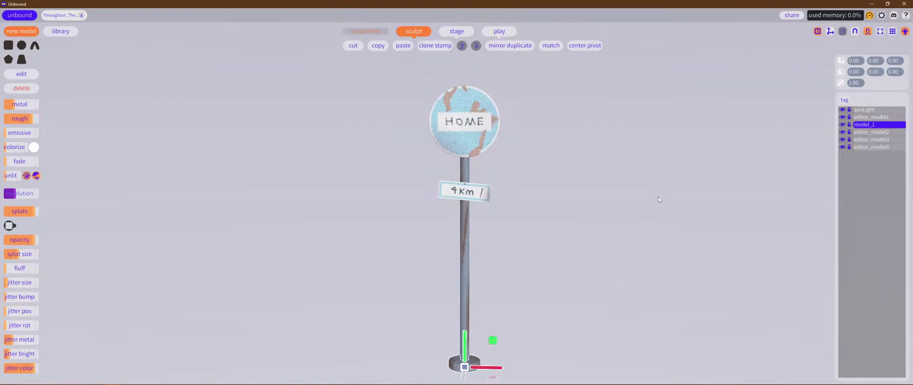
pyautogui.click(871, 139)
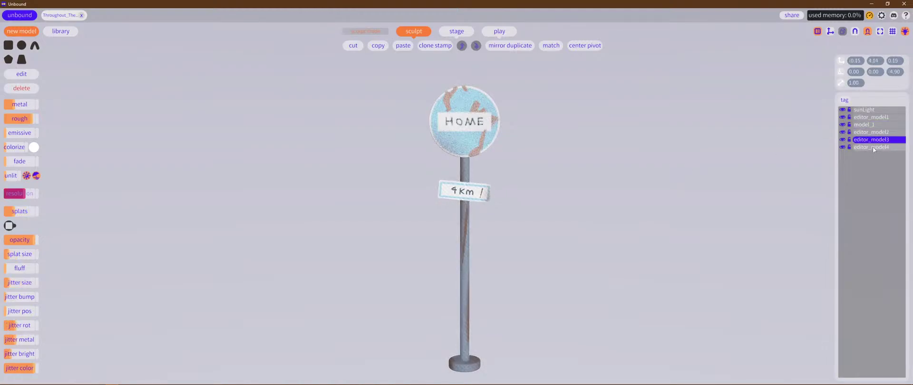
pyautogui.click(867, 126)
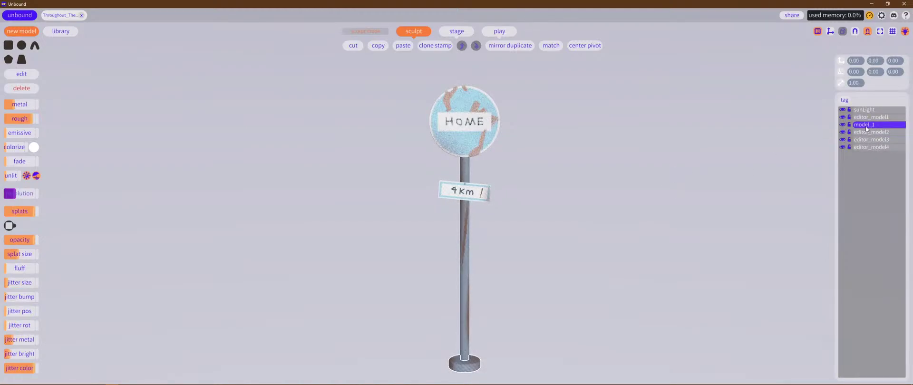
pyautogui.click(456, 31)
pyautogui.click(26, 46)
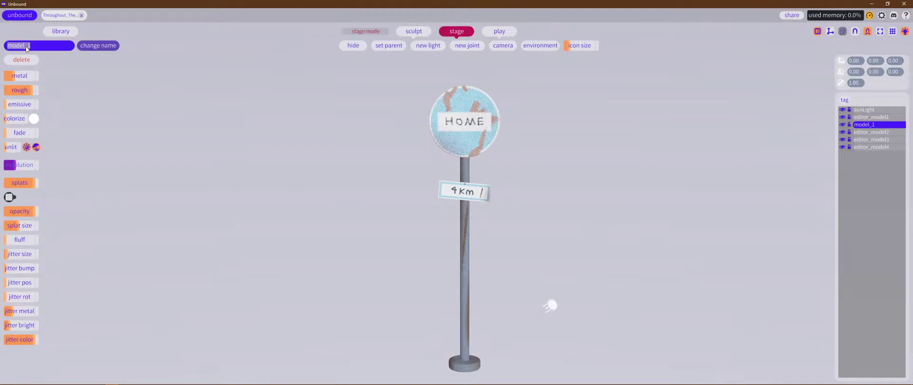
pyautogui.write('sign')
pyautogui.press('Return')
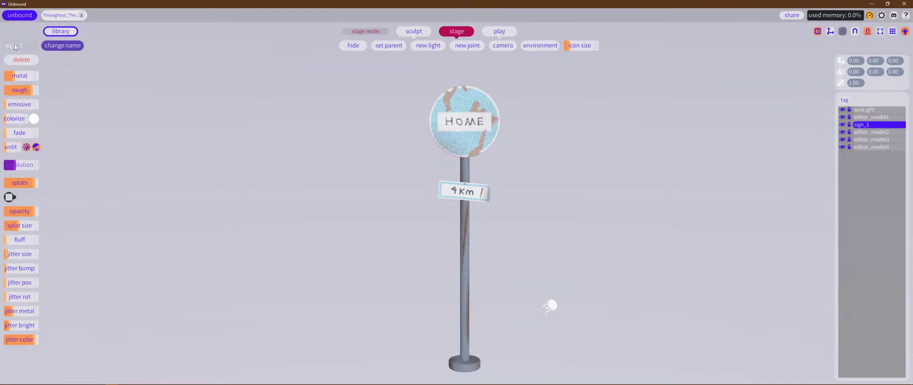
pyautogui.click(22, 47)
pyautogui.click(594, 165)
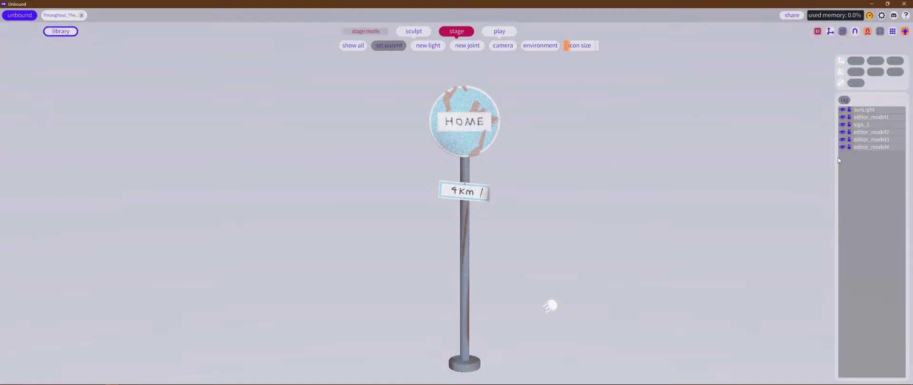
# Step: Rename the pole model, editor_model2, as sign_2
pyautogui.click(879, 133)
pyautogui.click(22, 49)
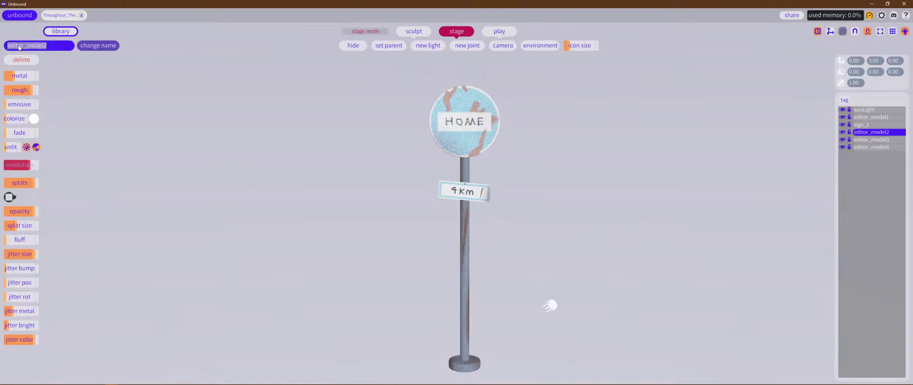
pyautogui.press('BackSpace')
pyautogui.write('2')
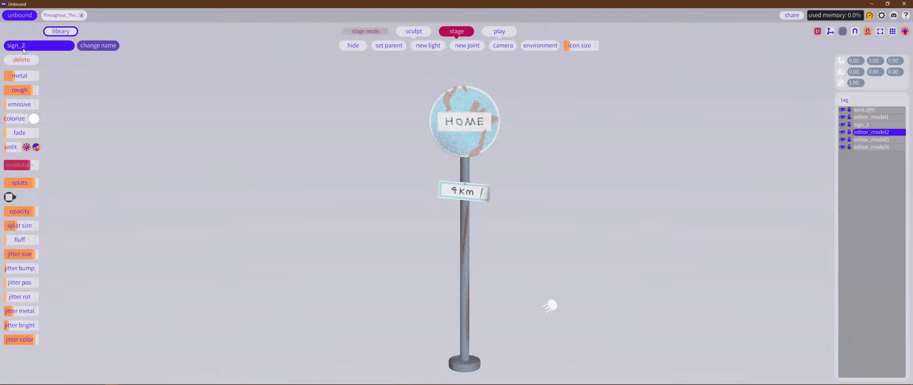
pyautogui.press('Return')
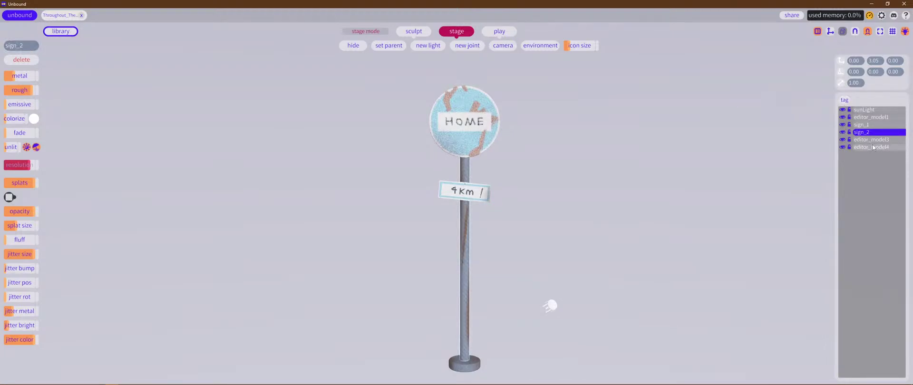
# Step: Rename the 4Km plate model, editor_model3, as sign_3
pyautogui.click(873, 144)
pyautogui.click(14, 47)
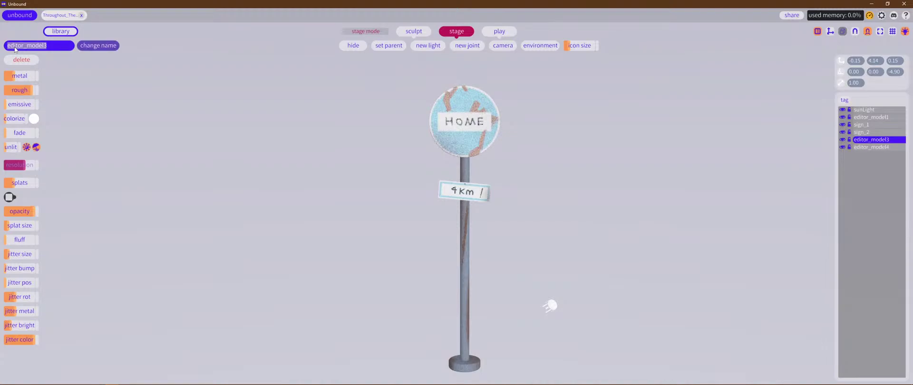
pyautogui.press('BackSpace')
pyautogui.write('3')
pyautogui.press('Return')
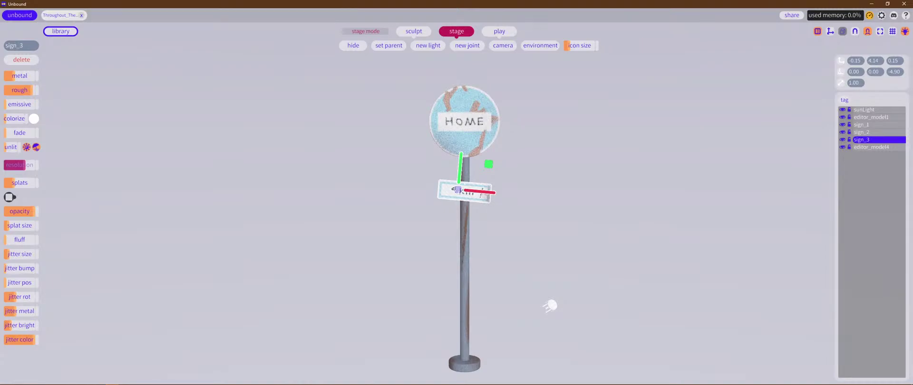
# Step: Save the Throughout_The_Forest project to the library again, close the library and clear the selection
pyautogui.hotkey('alt', 'Tab')
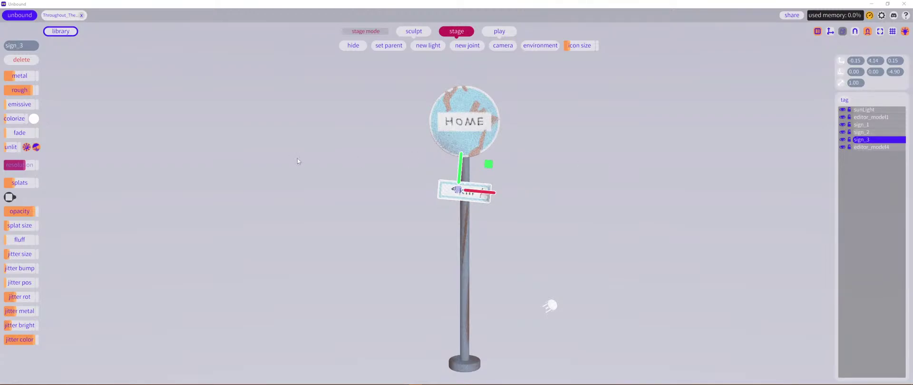
pyautogui.moveTo(580, 165); pyautogui.dragTo(537, 201, button='middle')
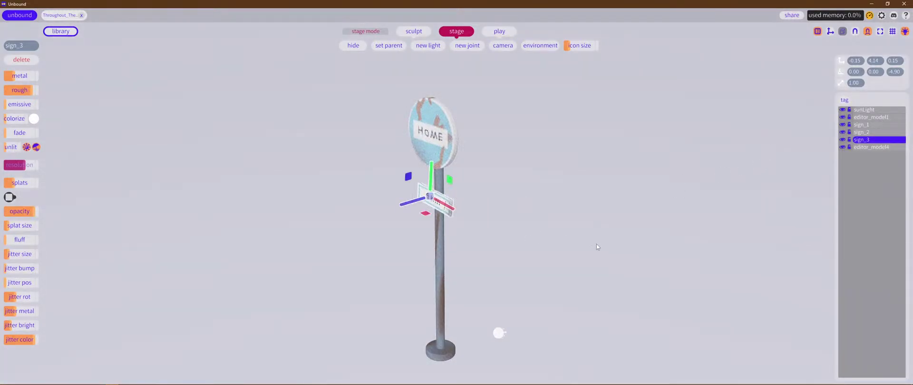
pyautogui.moveTo(596, 244); pyautogui.dragTo(671, 224, button='middle')
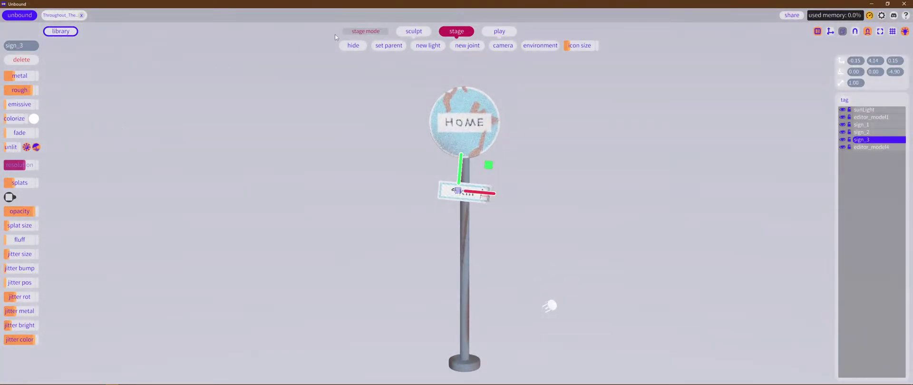
pyautogui.click(60, 31)
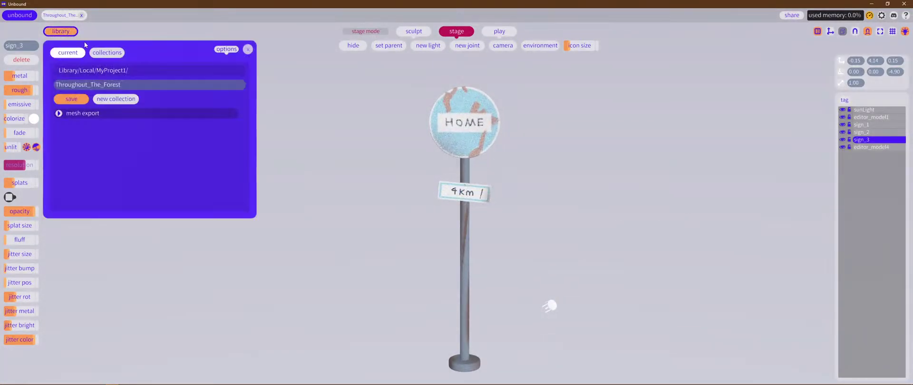
pyautogui.click(72, 101)
pyautogui.click(247, 49)
pyautogui.click(590, 213)
# Step: Turn off the two orange-highlighted viewport options, including the light-bulb option, and check the signpost
pyautogui.scroll(-4, 591, 217)
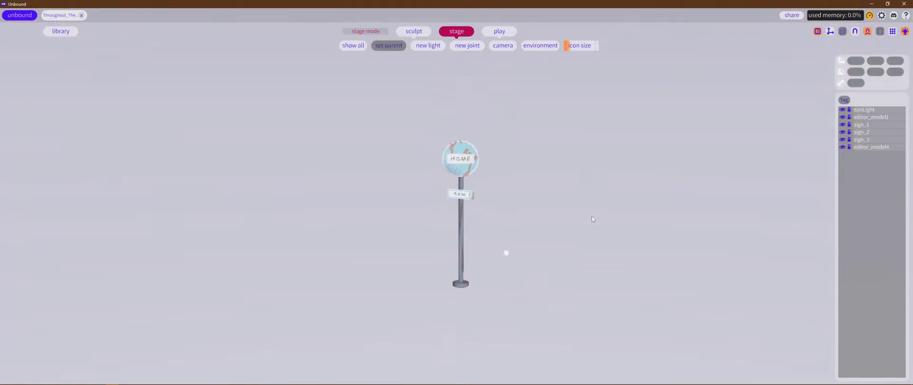
pyautogui.scroll(-1, 591, 216)
pyautogui.moveTo(592, 216); pyautogui.dragTo(527, 205, button='middle')
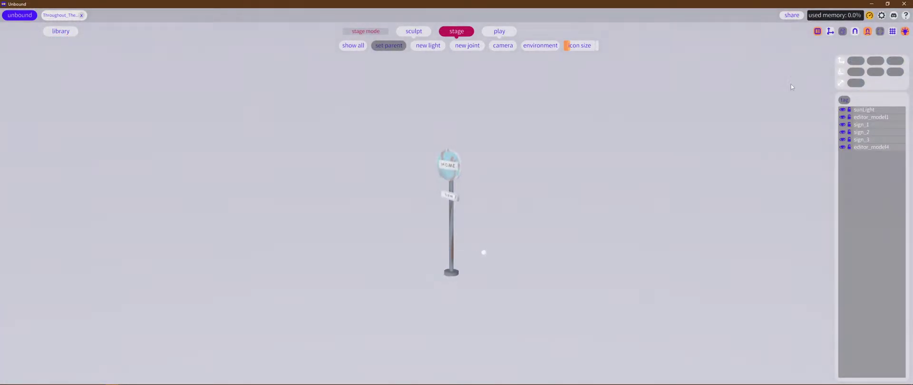
pyautogui.click(868, 32)
pyautogui.click(904, 32)
pyautogui.moveTo(578, 202); pyautogui.dragTo(626, 215, button='middle')
pyautogui.scroll(3, 527, 170)
pyautogui.scroll(-2, 607, 224)
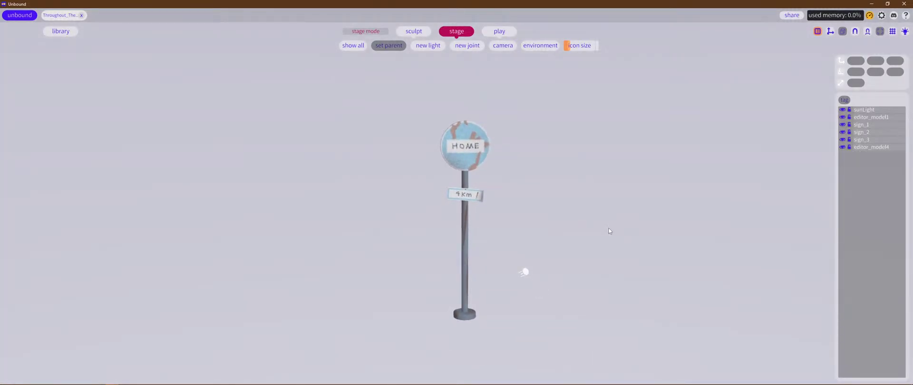
pyautogui.moveTo(552, 196); pyautogui.dragTo(538, 188, button='middle')
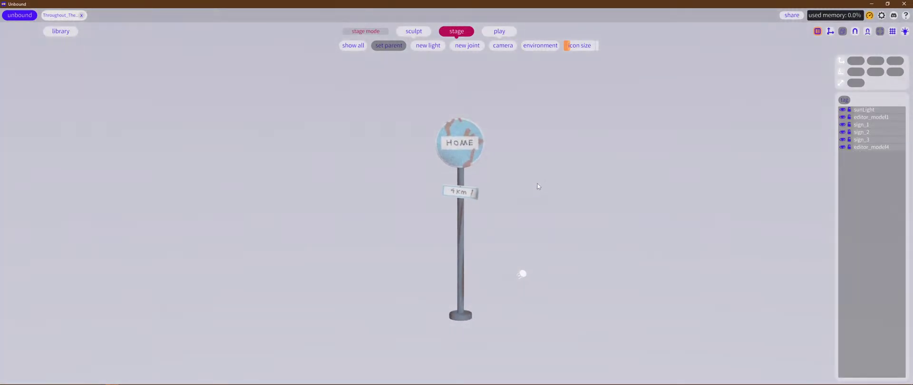
pyautogui.scroll(-1, 543, 175)
# Step: Rename the remaining signpost part editor_model4 as sign_4
pyautogui.moveTo(415, 112); pyautogui.dragTo(500, 339)
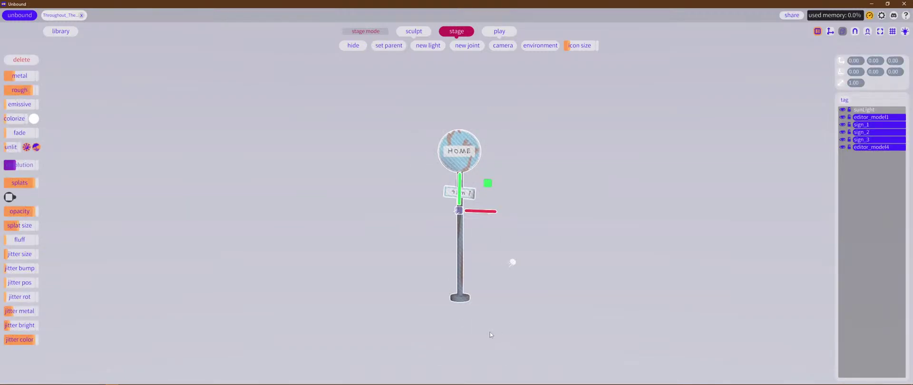
pyautogui.click(867, 148)
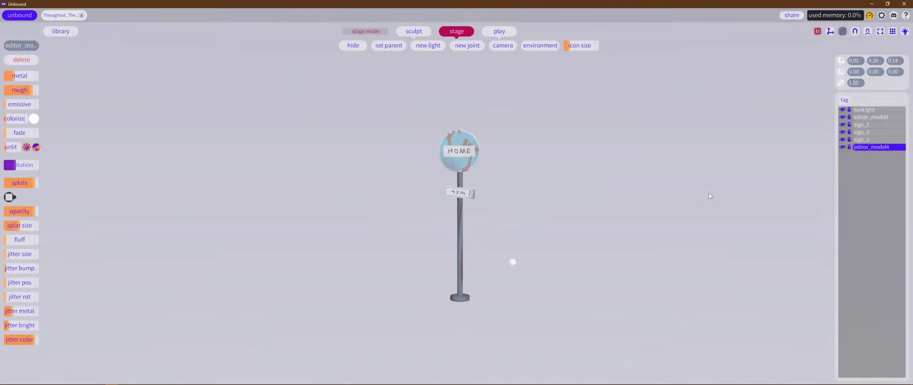
pyautogui.scroll(5, 659, 200)
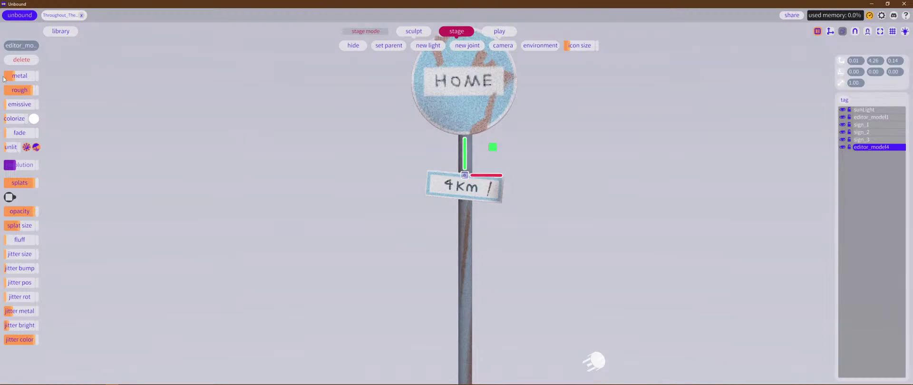
pyautogui.click(22, 46)
pyautogui.write('sign_4')
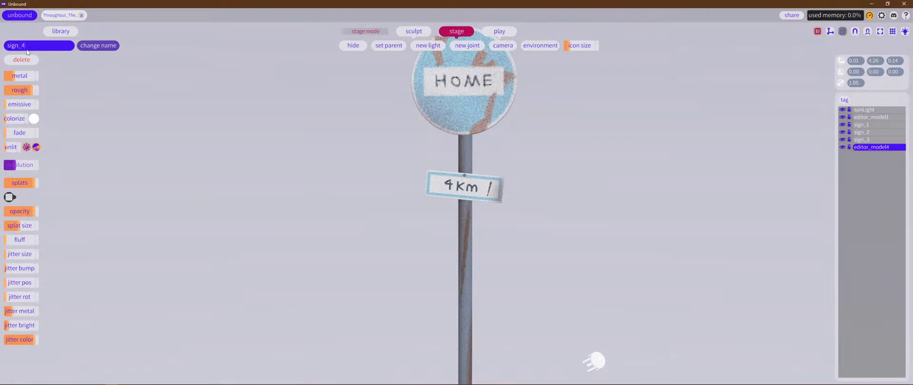
pyautogui.press('Return')
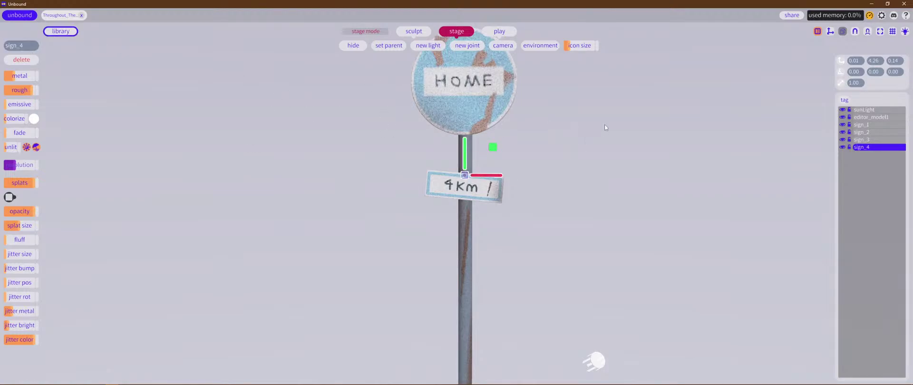
# Step: Rename the HOME disc model, editor_model1, as sign_0 in lowercase
pyautogui.click(873, 117)
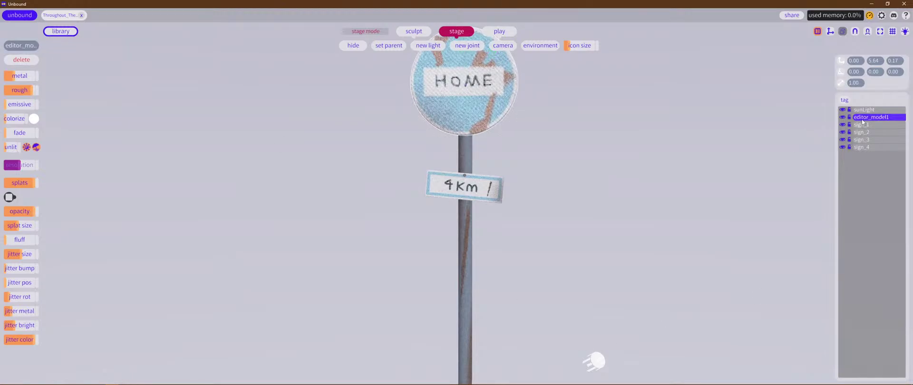
pyautogui.click(29, 47)
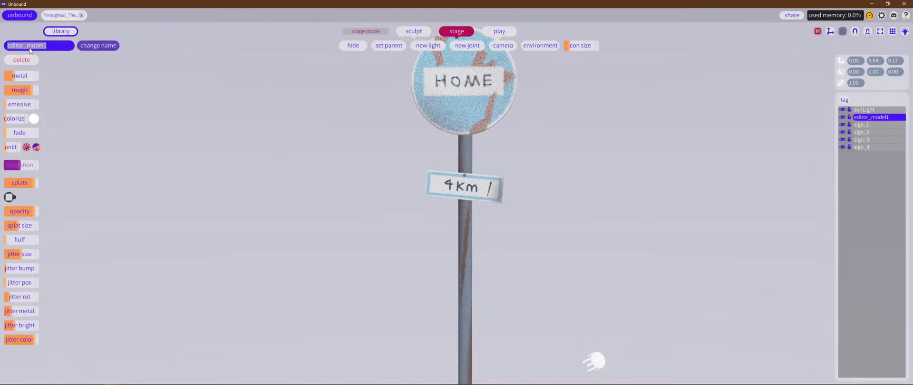
pyautogui.write('Sign_0')
pyautogui.press('Return')
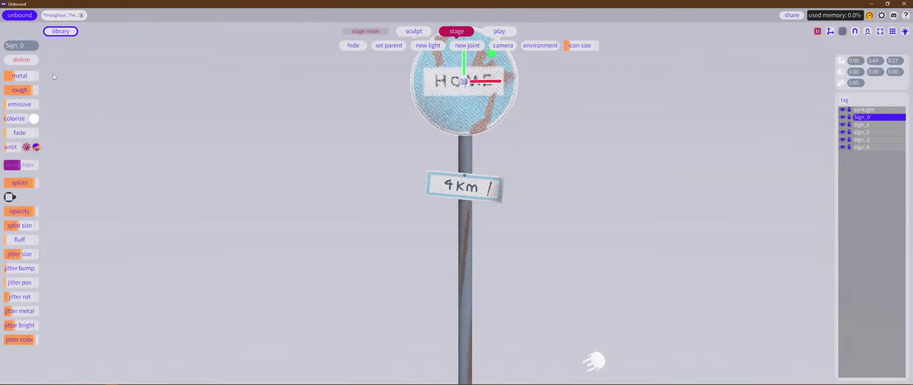
pyautogui.click(22, 46)
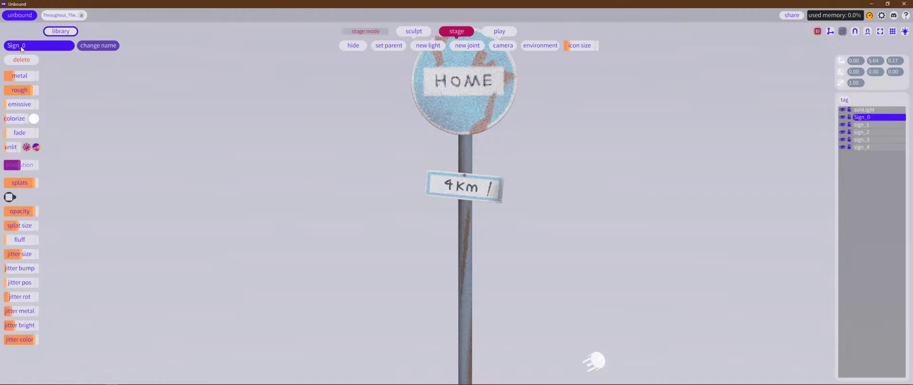
pyautogui.write('sign_0')
pyautogui.press('Return')
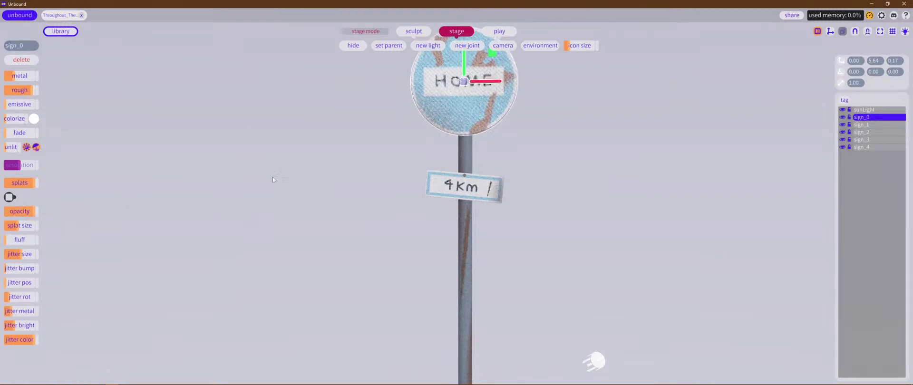
# Step: Inspect the finished signpost from the side and front, including how the disc is mounted to the pole
pyautogui.click(573, 162)
pyautogui.scroll(-5, 572, 164)
pyautogui.moveTo(573, 191); pyautogui.dragTo(658, 204, button='middle')
pyautogui.scroll(5, 577, 171)
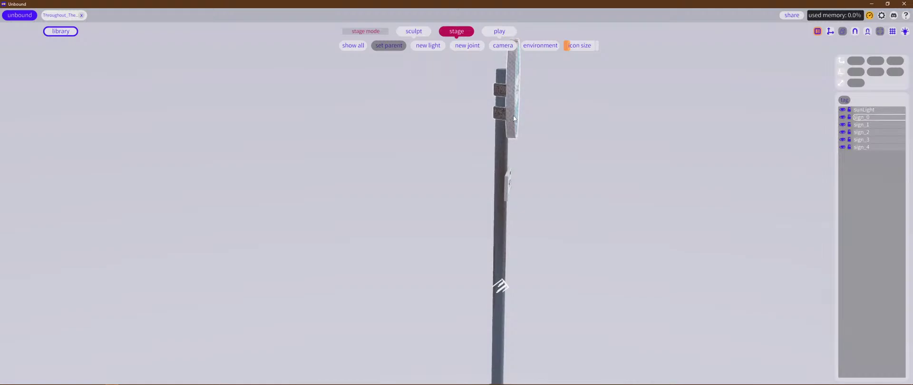
pyautogui.click(513, 102)
pyautogui.moveTo(589, 140); pyautogui.dragTo(609, 231, button='middle')
pyautogui.moveTo(609, 235); pyautogui.dragTo(521, 293)
pyautogui.scroll(-4, 480, 212)
pyautogui.click(623, 295)
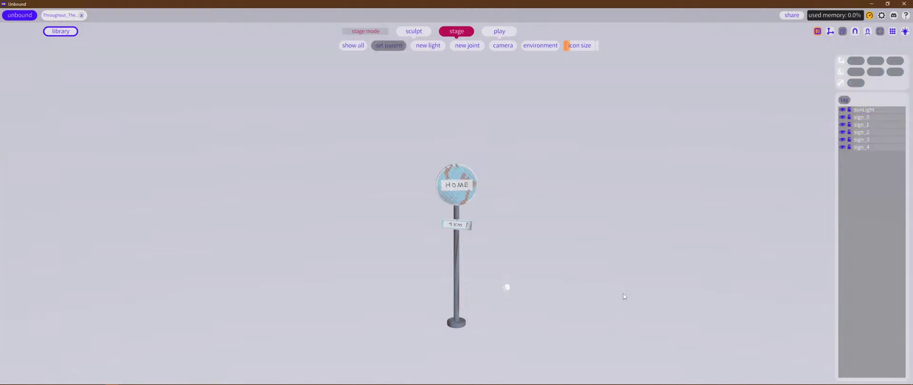
# Step: Select all five signpost parts, sign_0 to sign_4, and group them under a new joint
pyautogui.moveTo(578, 276); pyautogui.dragTo(549, 265)
pyautogui.moveTo(385, 210); pyautogui.dragTo(383, 185, button='middle')
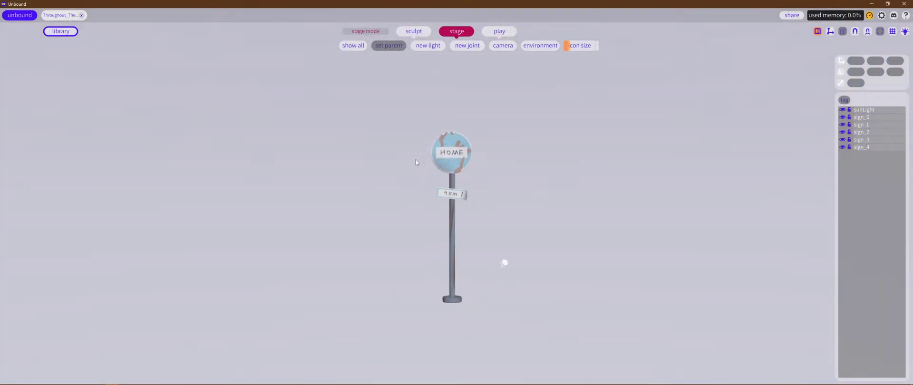
pyautogui.moveTo(399, 111); pyautogui.dragTo(492, 345)
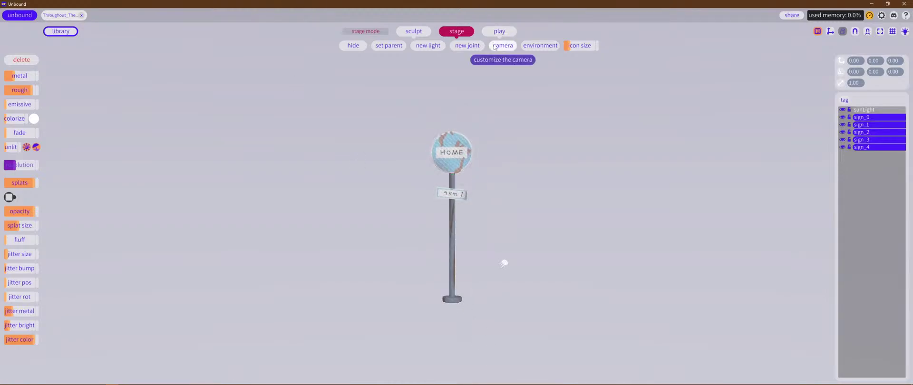
pyautogui.click(467, 45)
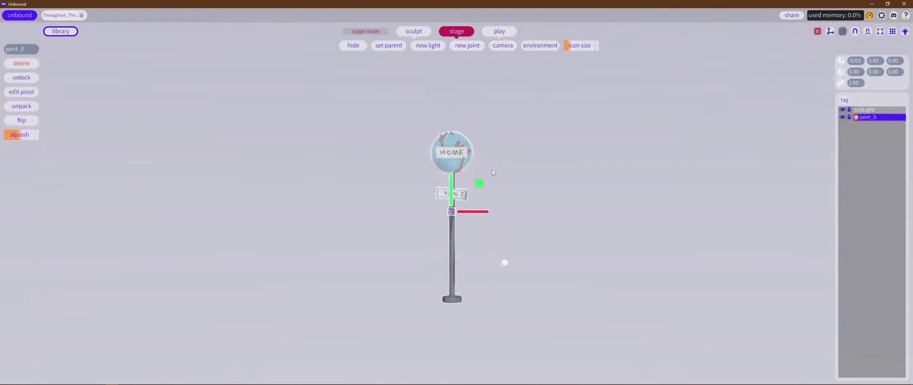
# Step: Edit the joint's pivot and lower it to the pole's base, at a height of about 0.17
pyautogui.click(22, 92)
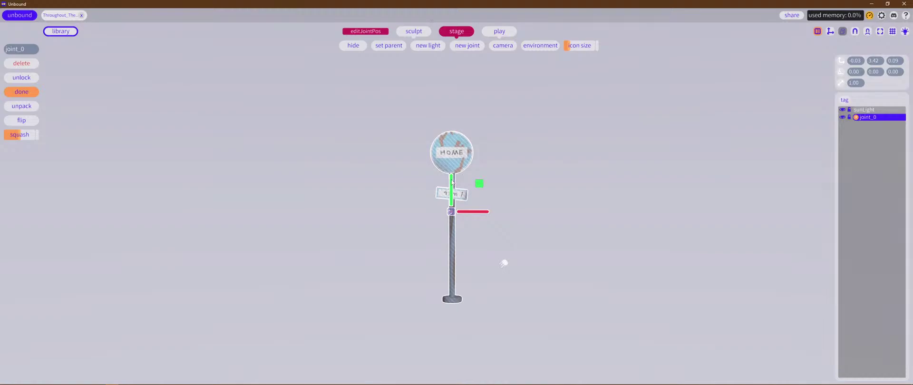
pyautogui.moveTo(452, 182); pyautogui.dragTo(461, 269)
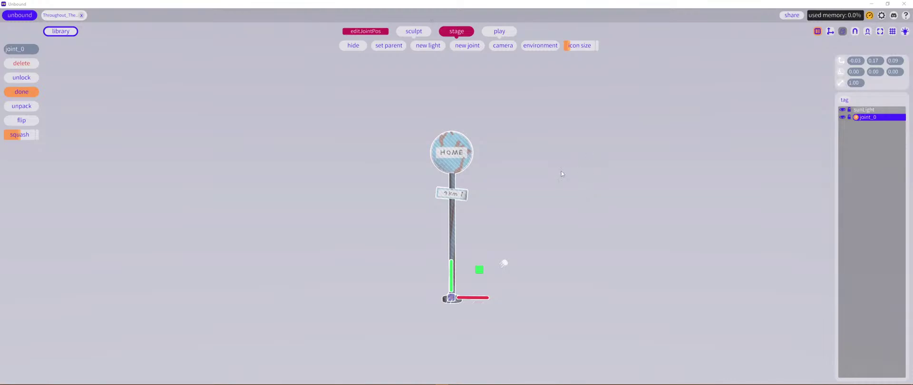
pyautogui.click(562, 207)
# Step: Centre the joint's pivot where the pole meets its base, at about -0.01, 0.21, 0.03, and finish pivot editing
pyautogui.moveTo(653, 210); pyautogui.dragTo(375, 242, button='middle')
pyautogui.scroll(3, 595, 220)
pyautogui.scroll(5, 377, 283)
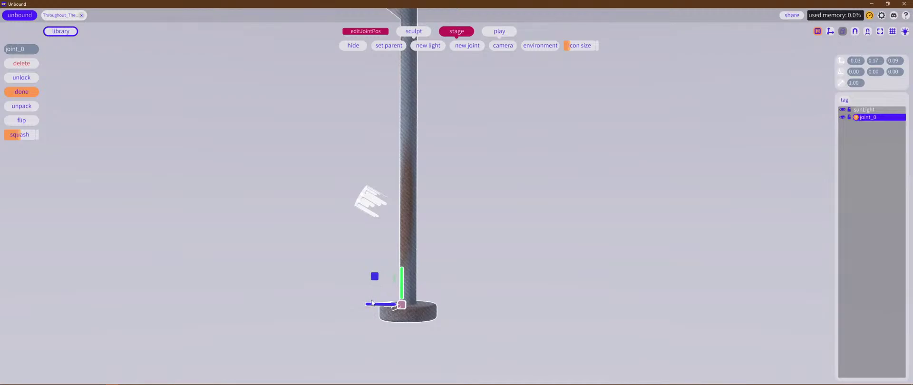
pyautogui.moveTo(373, 307); pyautogui.dragTo(378, 307)
pyautogui.moveTo(296, 307); pyautogui.dragTo(389, 303, button='middle')
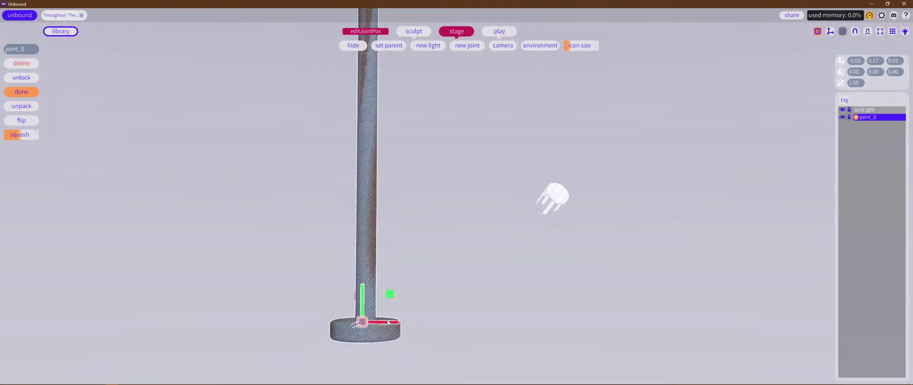
pyautogui.moveTo(394, 324); pyautogui.dragTo(397, 326)
pyautogui.moveTo(365, 298); pyautogui.dragTo(365, 293)
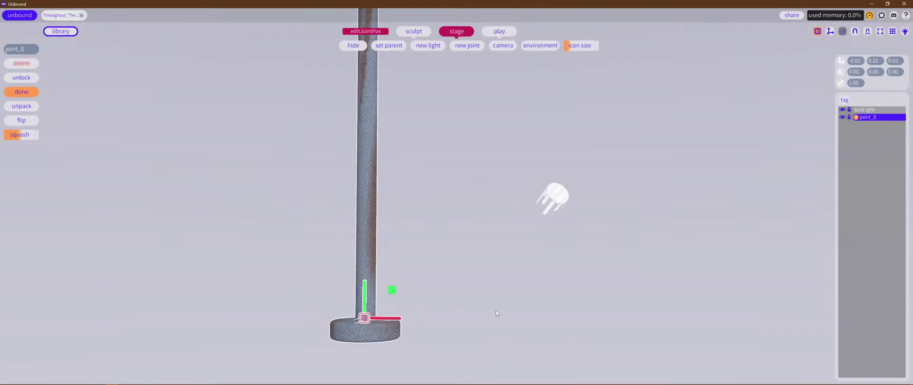
pyautogui.moveTo(496, 313); pyautogui.dragTo(523, 295, button='middle')
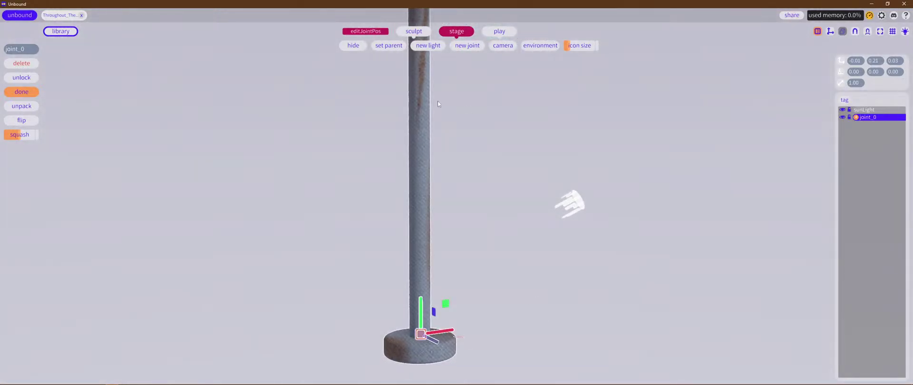
pyautogui.click(22, 93)
# Step: Check the pivot against the pole, shift it along X to about 0.01, and finish pivot editing
pyautogui.scroll(-6, 283, 213)
pyautogui.click(590, 248)
pyautogui.moveTo(591, 249)
pyautogui.mouseDown(button='middle')
pyautogui.moveTo(600, 250)
pyautogui.moveTo(558, 271)
pyautogui.moveTo(575, 230)
pyautogui.moveTo(570, 247)
pyautogui.moveTo(579, 243)
pyautogui.mouseUp(button='middle')
pyautogui.scroll(6, 501, 245)
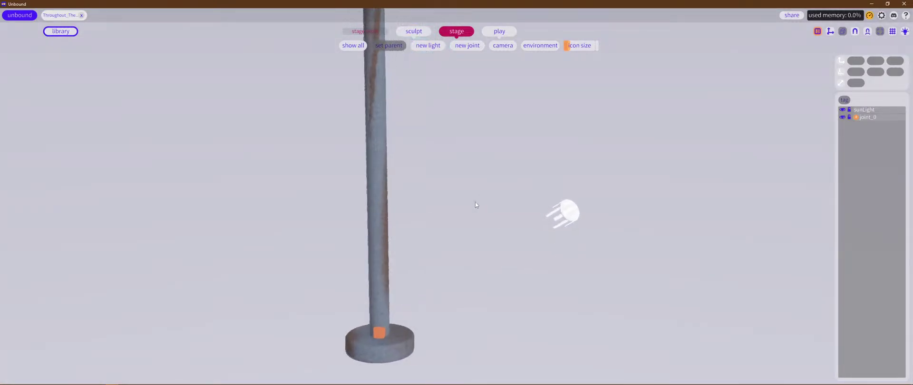
pyautogui.moveTo(475, 205); pyautogui.dragTo(421, 255, button='middle')
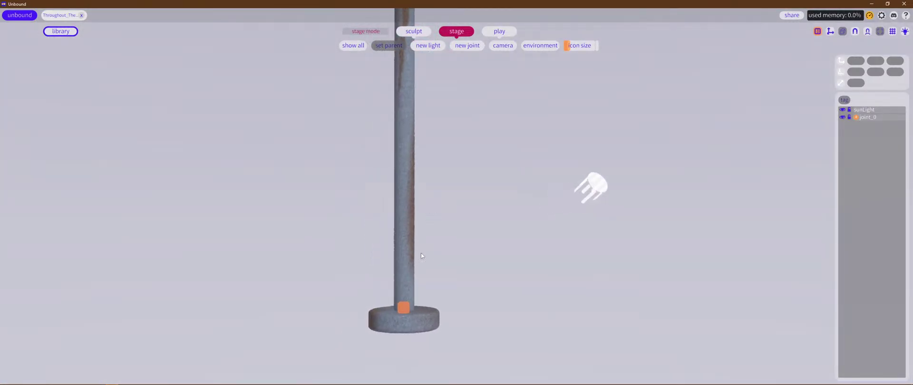
pyautogui.click(403, 308)
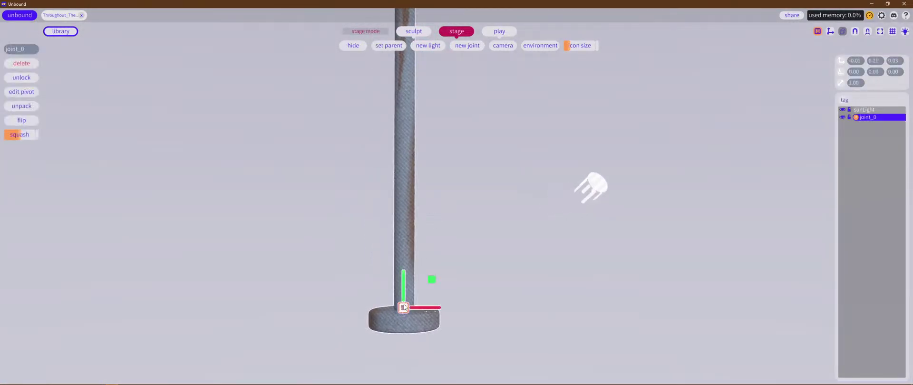
pyautogui.click(18, 93)
pyautogui.moveTo(438, 310); pyautogui.dragTo(440, 310)
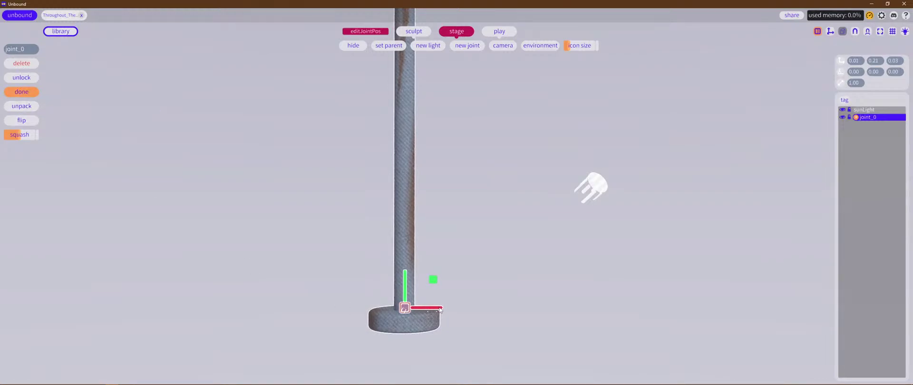
pyautogui.click(21, 92)
# Step: Move the whole signpost by its joint along the X axis to about -1.17, and deselect it
pyautogui.moveTo(459, 264); pyautogui.dragTo(481, 261, button='middle')
pyautogui.scroll(-5, 478, 246)
pyautogui.scroll(3, 477, 245)
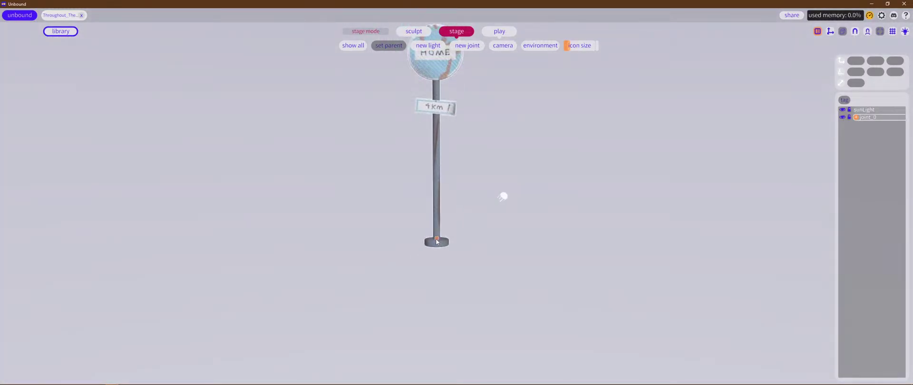
pyautogui.click(437, 241)
pyautogui.moveTo(469, 238); pyautogui.dragTo(421, 235)
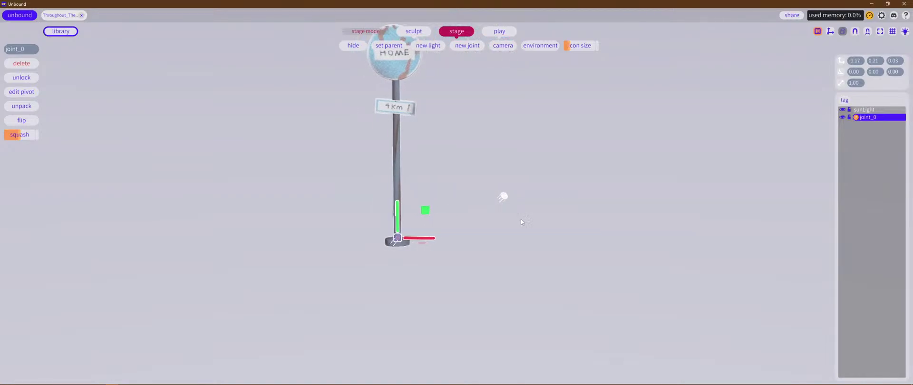
pyautogui.scroll(-3, 537, 226)
pyautogui.click(560, 205)
# Step: Examine the grouped signpost from near and far, including how readable the HOME and 4km signs are
pyautogui.moveTo(561, 203); pyautogui.dragTo(483, 195, button='middle')
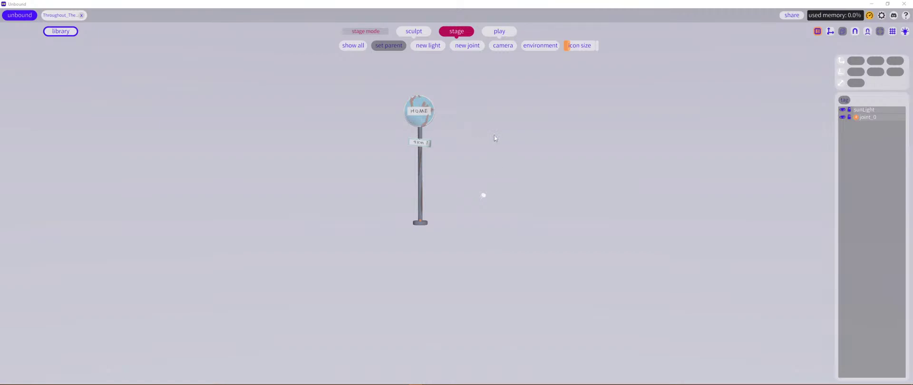
pyautogui.scroll(10, 496, 136)
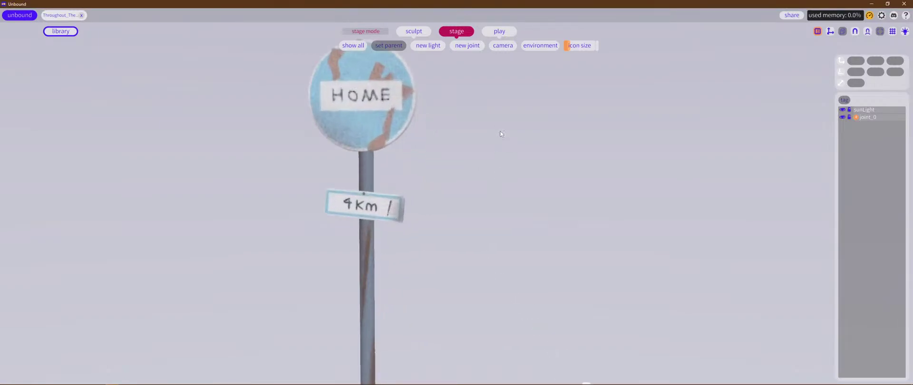
pyautogui.scroll(-8, 500, 134)
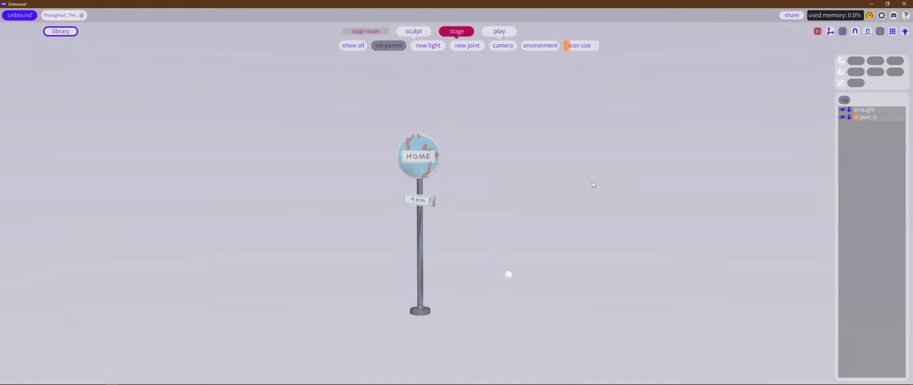
pyautogui.scroll(-7, 519, 215)
pyautogui.moveTo(470, 276); pyautogui.dragTo(347, 207, button='middle')
pyautogui.moveTo(347, 210); pyautogui.dragTo(550, 249, button='right')
pyautogui.scroll(10, 489, 239)
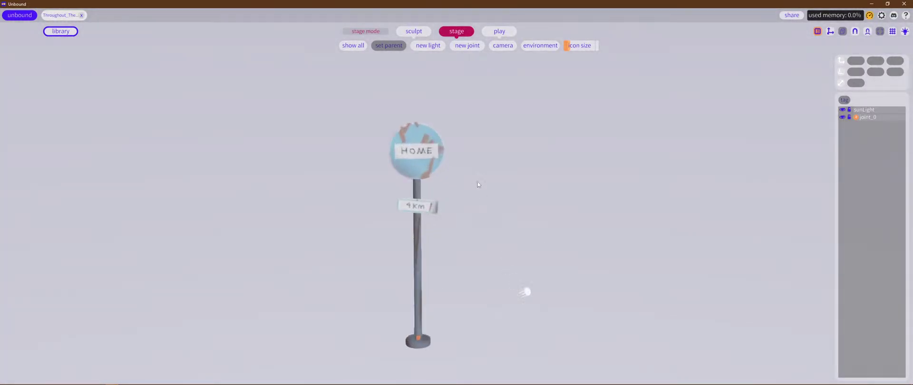
pyautogui.moveTo(527, 272); pyautogui.dragTo(527, 240, button='middle')
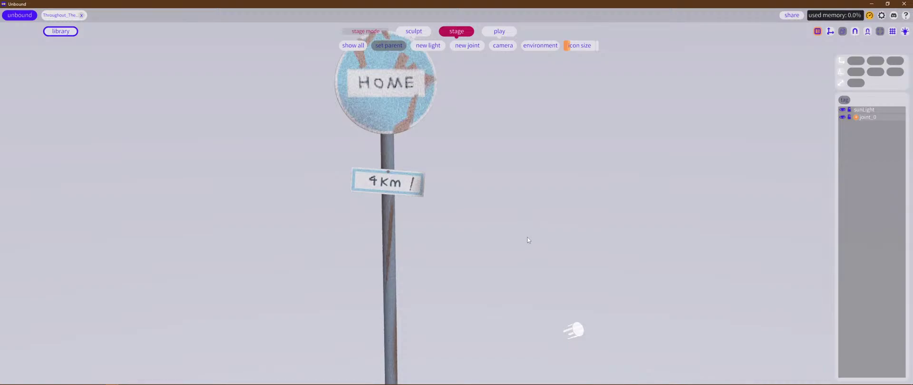
pyautogui.scroll(-10, 526, 240)
pyautogui.scroll(4, 514, 298)
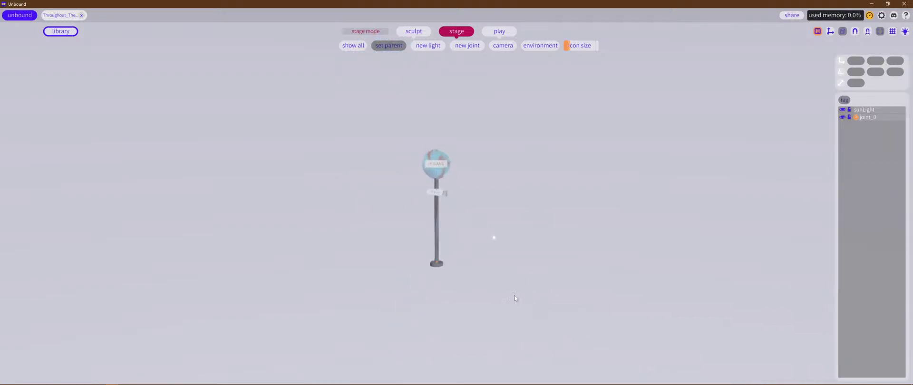
pyautogui.scroll(5, 533, 307)
pyautogui.scroll(-6, 561, 317)
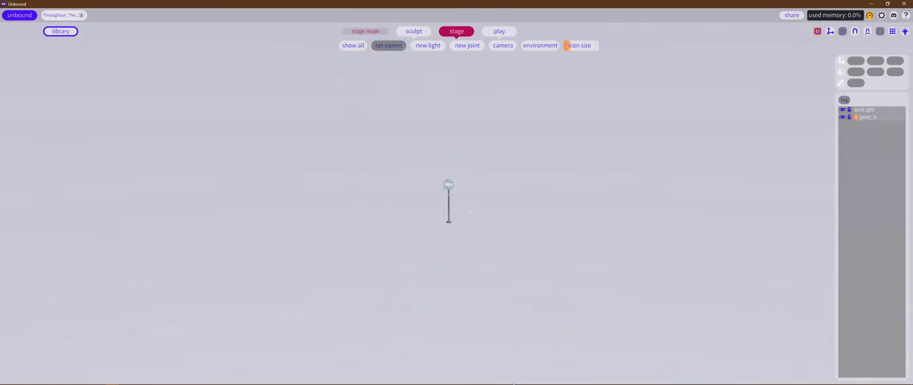
pyautogui.scroll(8, 503, 212)
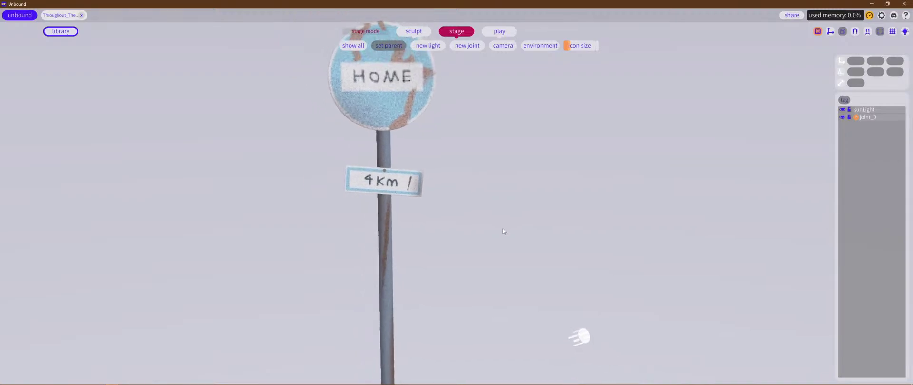
pyautogui.scroll(-3, 581, 182)
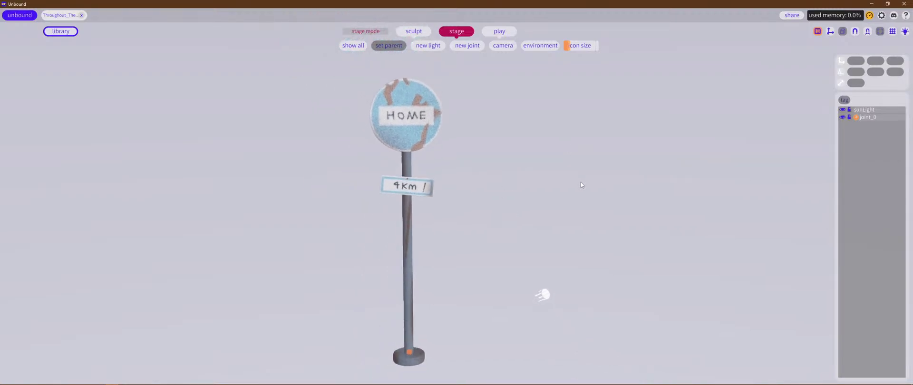
# Step: Rename the signpost's joint as Sign and deselect it
pyautogui.click(411, 304)
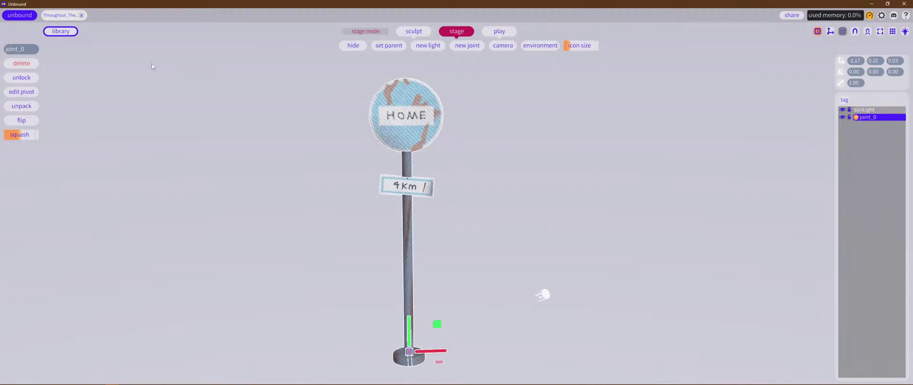
pyautogui.click(29, 51)
pyautogui.click(28, 50)
pyautogui.write('Sing')
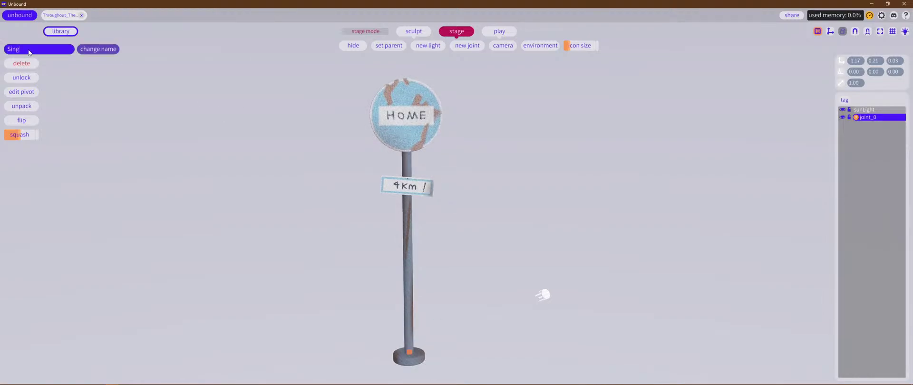
pyautogui.press('BackSpace')
pyautogui.press('BackSpace')
pyautogui.write('gn')
pyautogui.press('Return')
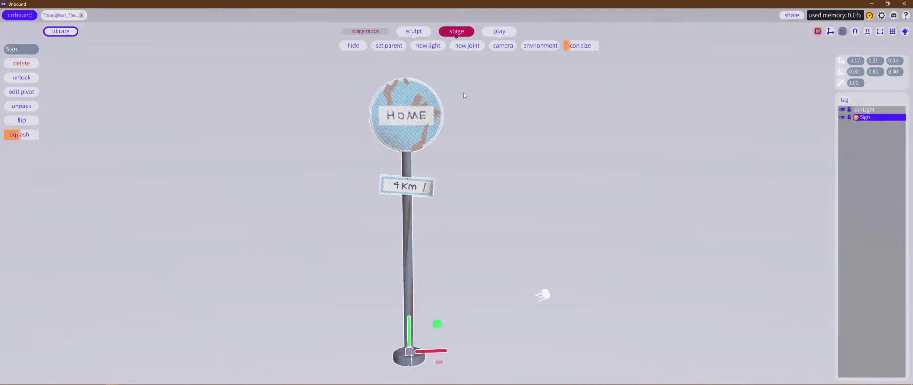
pyautogui.click(460, 115)
pyautogui.scroll(-5, 551, 181)
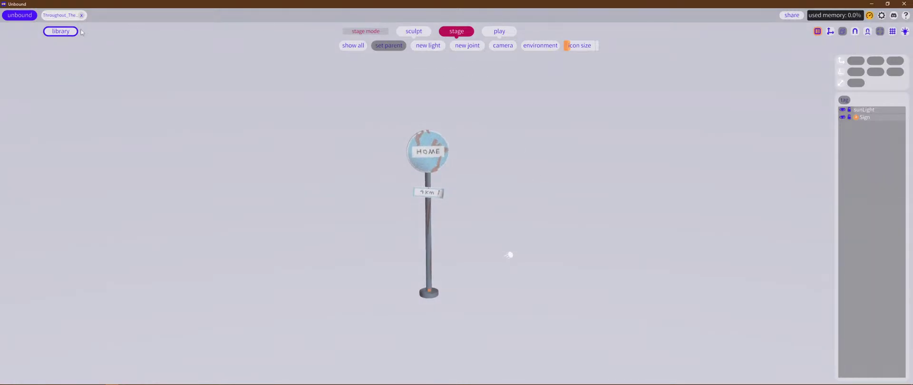
# Step: Save the Throughout_The_Forest project in the library and close the library
pyautogui.click(66, 33)
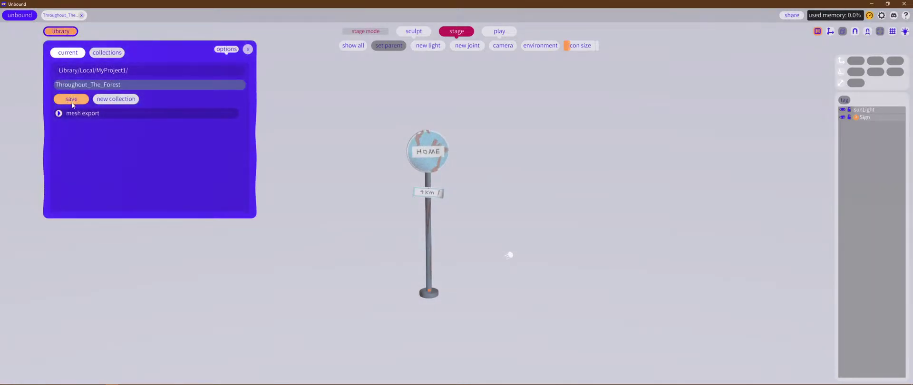
pyautogui.click(248, 50)
pyautogui.moveTo(548, 193); pyautogui.dragTo(534, 173, button='middle')
pyautogui.moveTo(541, 209)
pyautogui.mouseDown(button='right')
pyautogui.moveTo(597, 228)
pyautogui.moveTo(595, 184)
pyautogui.moveTo(600, 206)
pyautogui.moveTo(534, 209)
pyautogui.mouseUp(button='right')
pyautogui.click(76, 32)
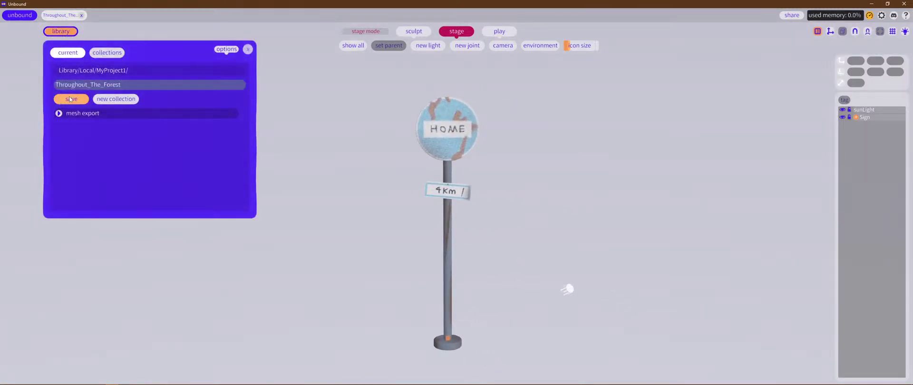
pyautogui.hotkey('ctrl', 's')
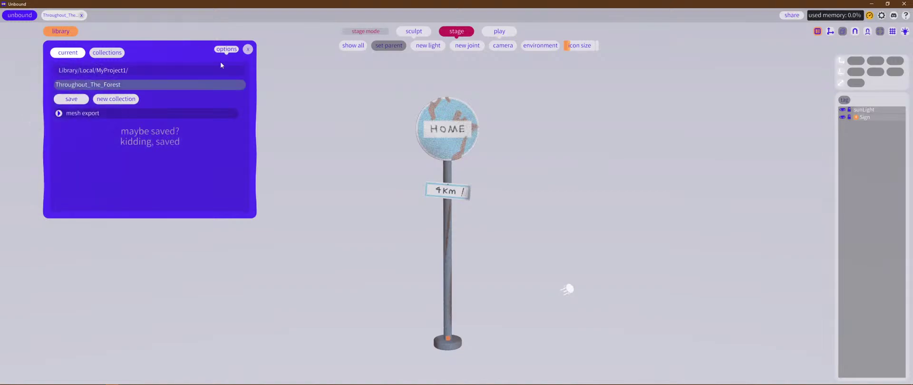
pyautogui.click(248, 50)
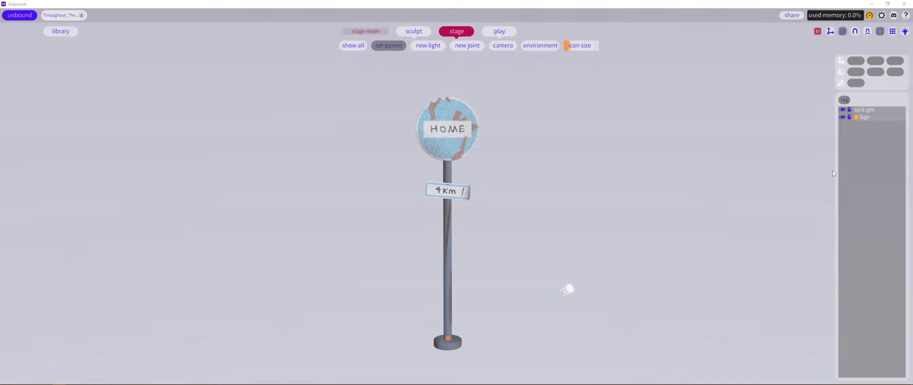
pyautogui.click(506, 201)
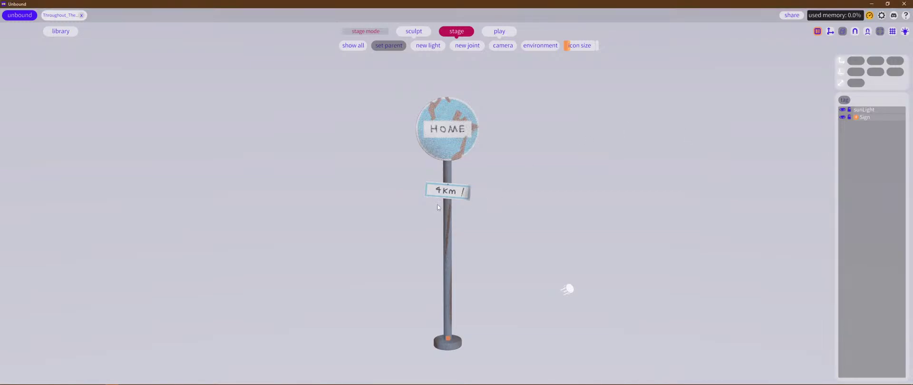
pyautogui.moveTo(513, 195)
pyautogui.mouseDown(button='middle')
pyautogui.moveTo(474, 219)
pyautogui.moveTo(399, 215)
pyautogui.moveTo(512, 204)
pyautogui.mouseUp(button='middle')
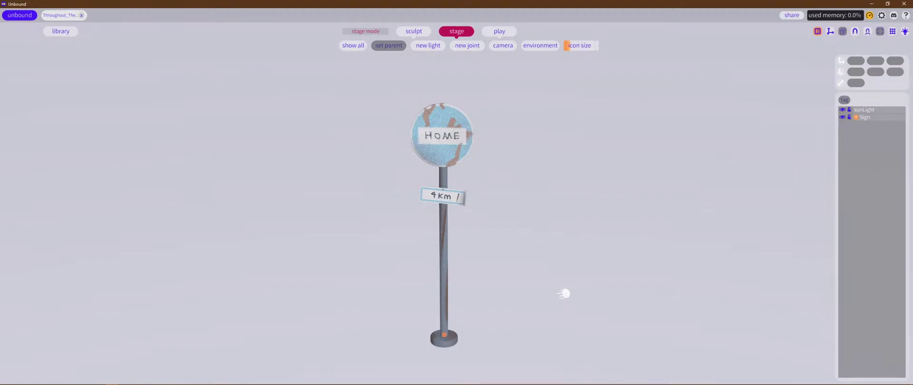
pyautogui.moveTo(541, 210); pyautogui.dragTo(642, 212, button='middle')
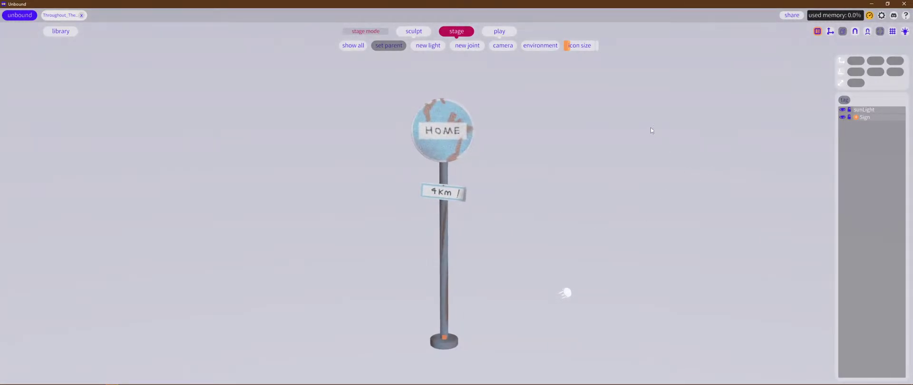
pyautogui.scroll(-3, 651, 128)
pyautogui.scroll(2, 642, 137)
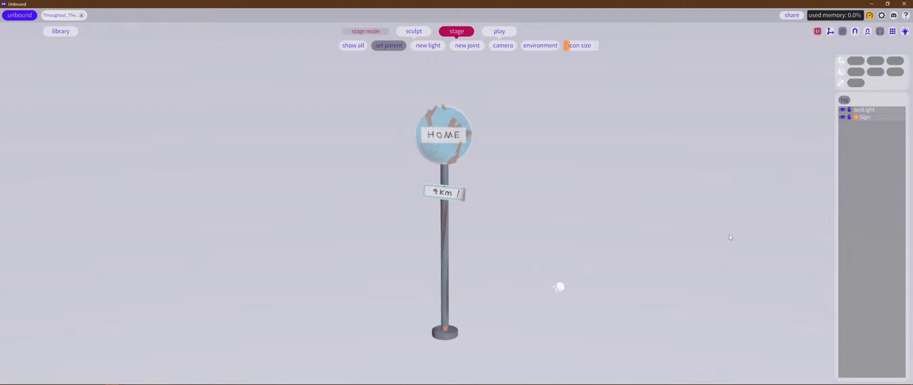